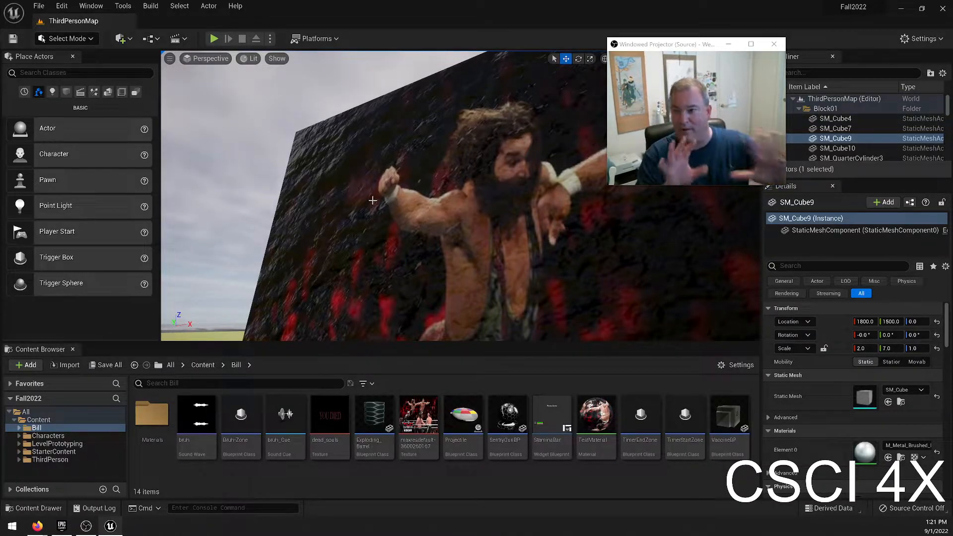
Examine the textured building inside and out, clear the selection, and view the open grass around the wooden house.
{"action": "right_click_drag", "start_coordinate": [370, 191], "coordinate": [502, 184]}
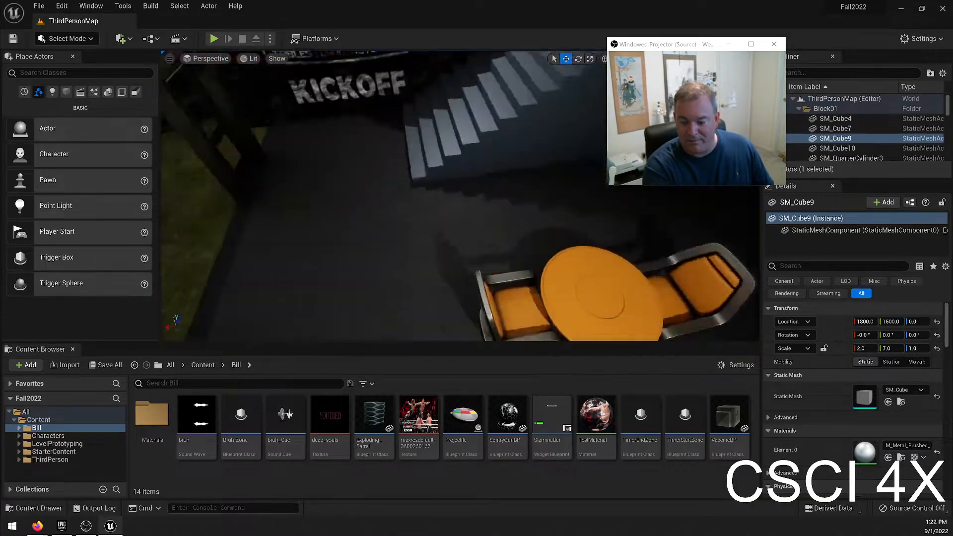
{"action": "key", "text": "w"}
{"action": "right_click_drag", "start_coordinate": [460, 195], "coordinate": [512, 237]}
{"action": "key", "text": "s"}
{"action": "key", "text": "Escape"}
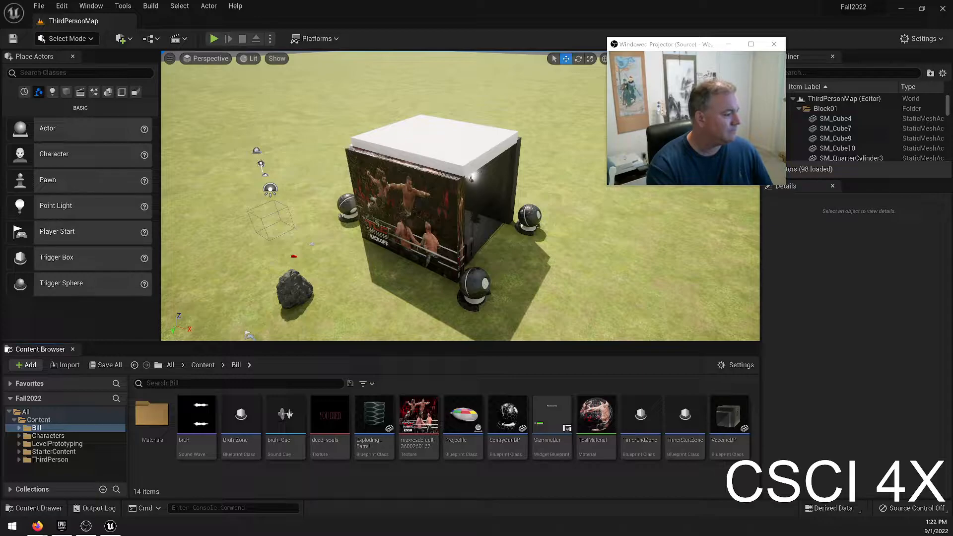
{"action": "right_click_drag", "start_coordinate": [460, 195], "coordinate": [173, 218]}
{"action": "key", "text": "w"}
{"action": "right_click_drag", "start_coordinate": [278, 343], "coordinate": [286, 315]}
{"action": "key", "text": "w"}
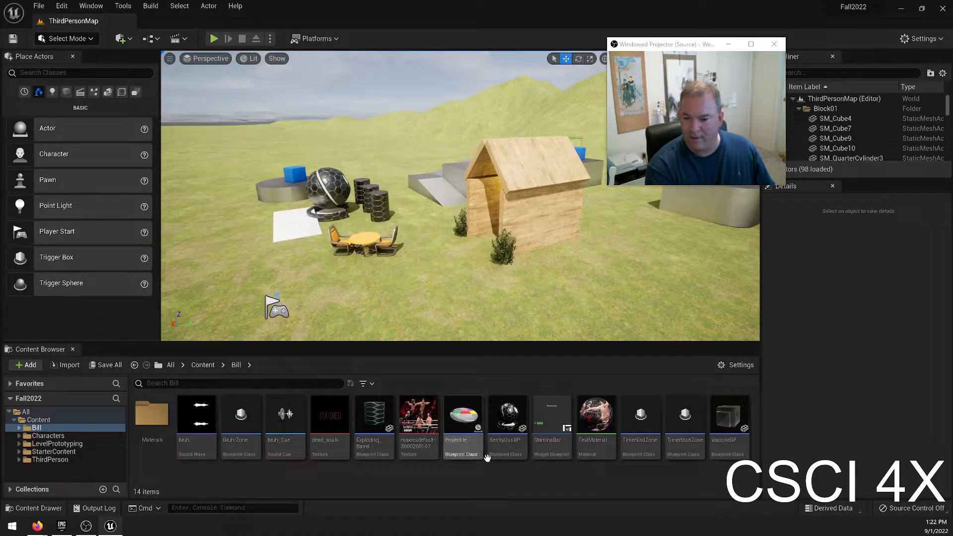
Place the SM_MatPreviewMesh_02 prop from StarterContent on the grass beside the wooden house and rotate it -40° about Z.
{"action": "left_click", "coordinate": [54, 451]}
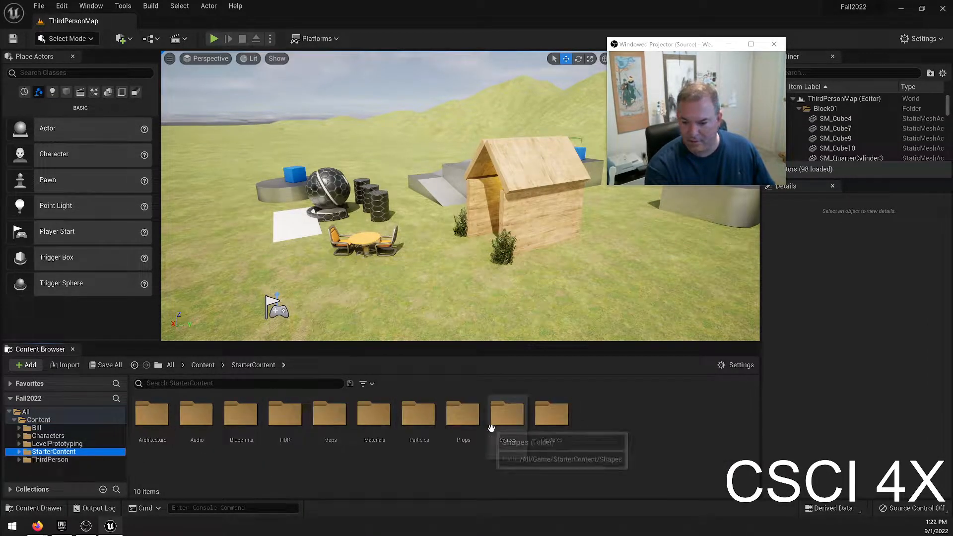
{"action": "double_click", "coordinate": [463, 416]}
{"action": "left_click", "coordinate": [675, 422]}
{"action": "left_click_drag", "start_coordinate": [633, 272], "coordinate": [650, 319]}
{"action": "right_click_drag", "start_coordinate": [649, 319], "coordinate": [755, 334]}
{"action": "key", "text": "a"}
{"action": "key", "text": "w"}
{"action": "key", "text": "e"}
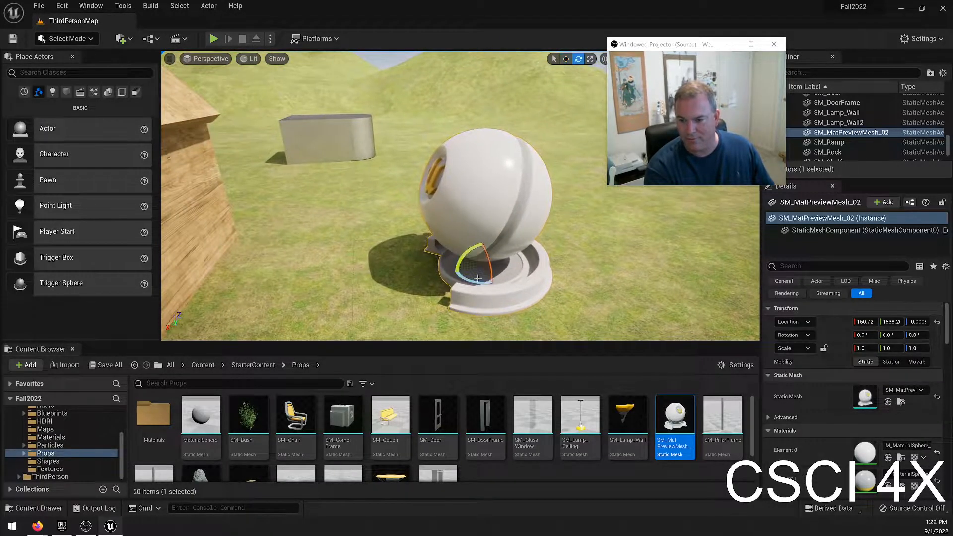
{"action": "mouse_move", "coordinate": [468, 283]}
{"action": "left_mouse_down"}
{"action": "mouse_move", "coordinate": [432, 287]}
{"action": "mouse_move", "coordinate": [478, 281]}
{"action": "left_mouse_up"}
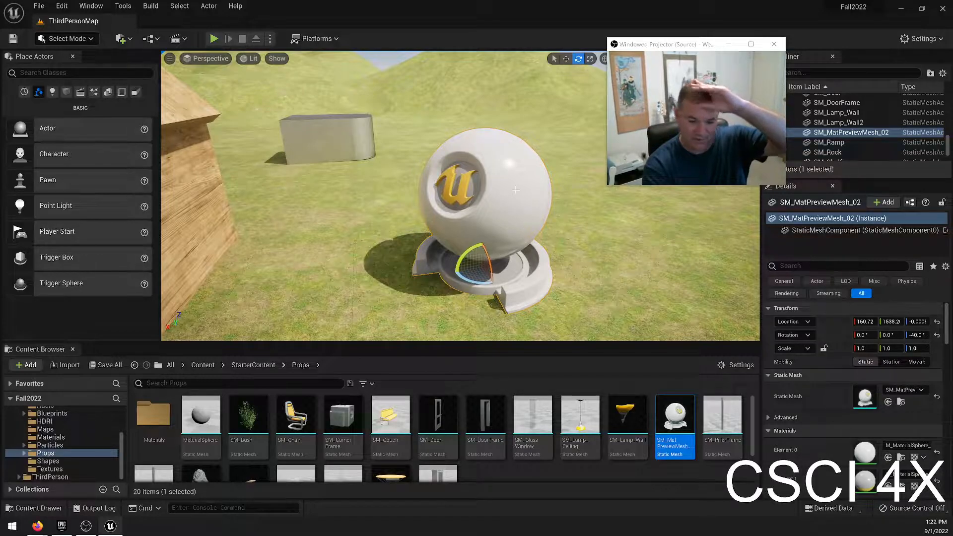
Apply the wrestling image texture from the Bill folder directly to the preview mesh, and undo it.
{"action": "scroll", "coordinate": [105, 452], "scroll_direction": "up", "scroll_amount": 3}
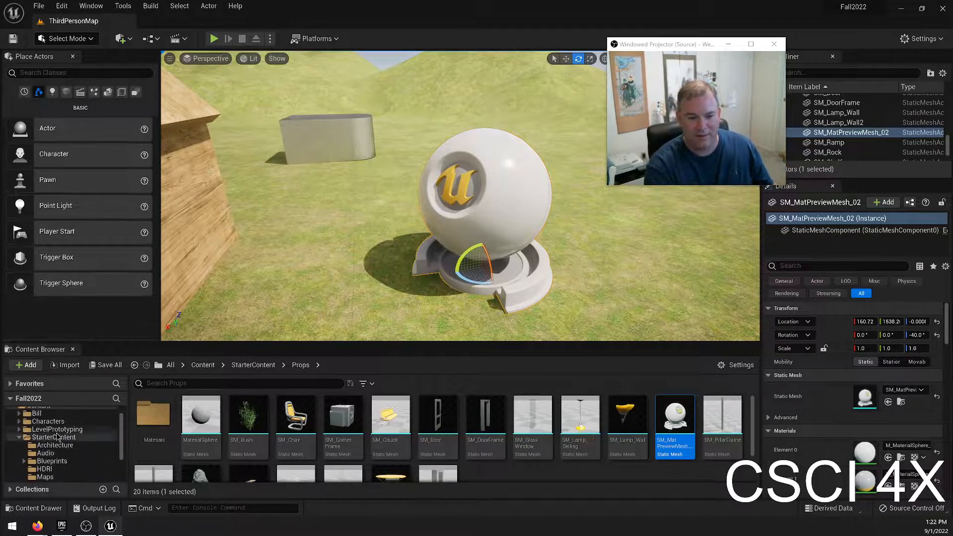
{"action": "left_click", "coordinate": [36, 428]}
{"action": "left_click_drag", "start_coordinate": [438, 419], "coordinate": [490, 287]}
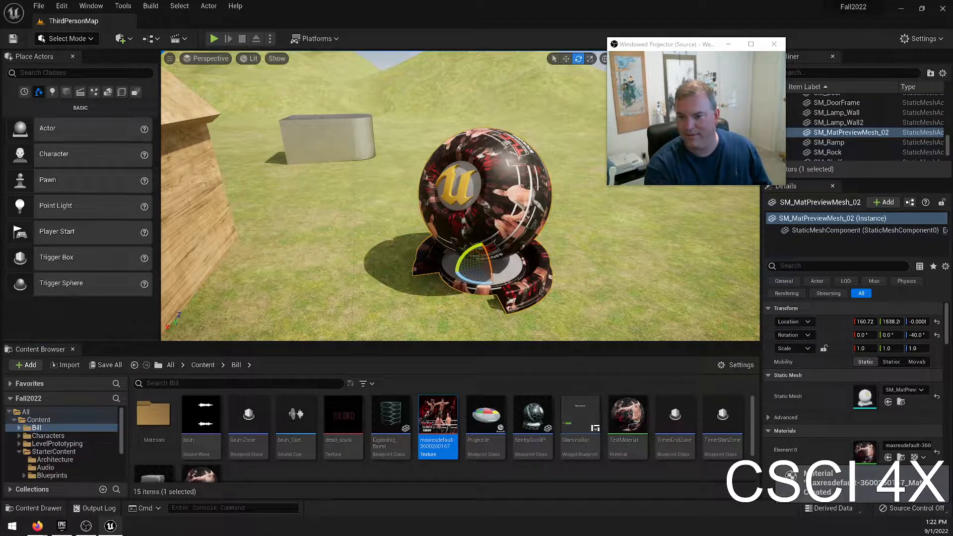
{"action": "key", "text": "ctrl+z"}
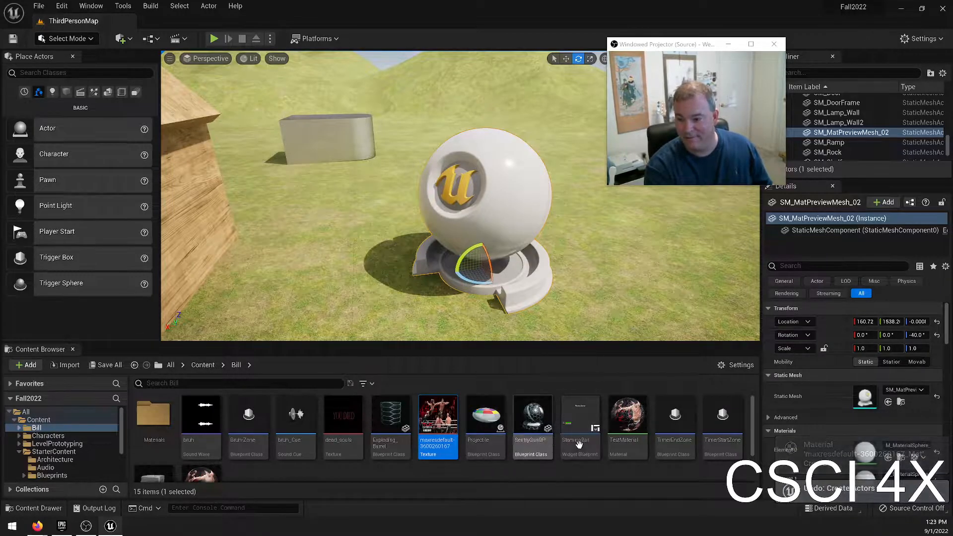
Delete the material asset generated from the wrestling image texture in the Bill folder.
{"action": "scroll", "coordinate": [201, 437], "scroll_direction": "down", "scroll_amount": 2}
{"action": "left_click", "coordinate": [201, 432]}
{"action": "key", "text": "Delete"}
{"action": "left_click", "coordinate": [447, 425]}
Apply TestMaterial from the Bill folder to the preview mesh, inspect the surface from several sides, and undo the assignment.
{"action": "scroll", "coordinate": [527, 456], "scroll_direction": "up", "scroll_amount": 2}
{"action": "left_click_drag", "start_coordinate": [627, 417], "coordinate": [558, 272]}
{"action": "right_click_drag", "start_coordinate": [558, 272], "coordinate": [489, 280]}
{"action": "key", "text": "w"}
{"action": "key", "text": "a"}
{"action": "key", "text": "d"}
{"action": "key", "text": "a"}
{"action": "key", "text": "e"}
{"action": "key", "text": "d"}
{"action": "key", "text": "w"}
{"action": "key", "text": "ctrl+z"}
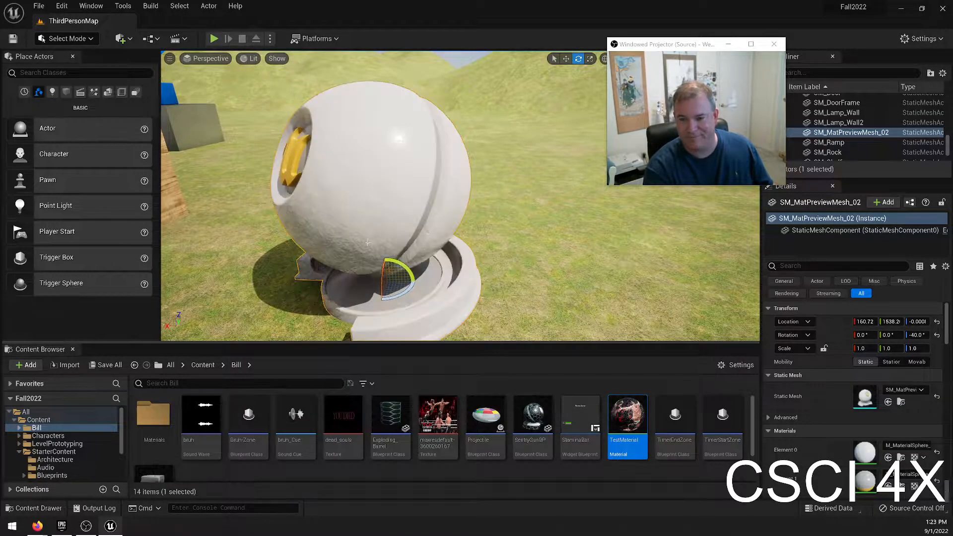
Add a cube on the grass beside the preview mesh, scale it uniformly to 1.75, and snap it to the ground.
{"action": "right_click_drag", "start_coordinate": [375, 226], "coordinate": [444, 236]}
{"action": "key", "text": "a"}
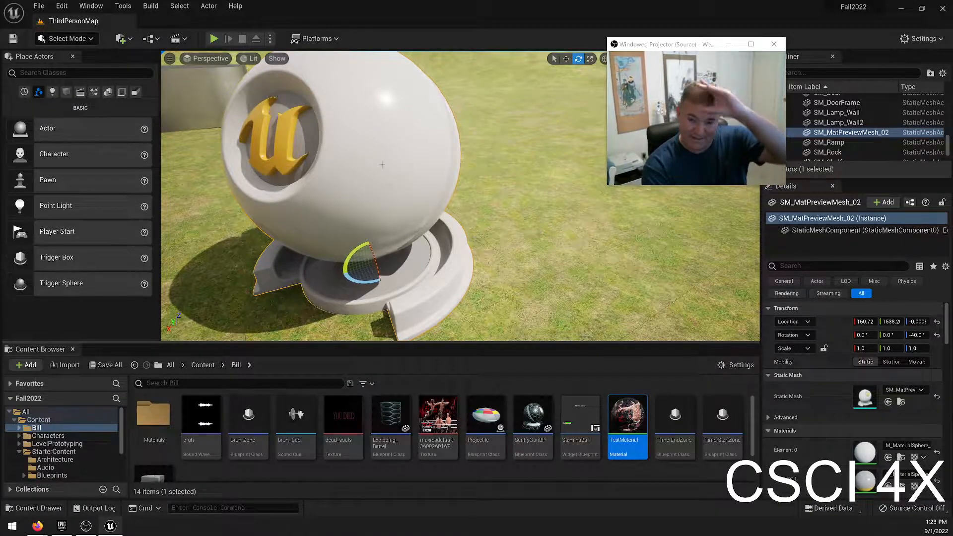
{"action": "key", "text": "s"}
{"action": "right_click_drag", "start_coordinate": [449, 137], "coordinate": [448, 172]}
{"action": "key", "text": "d"}
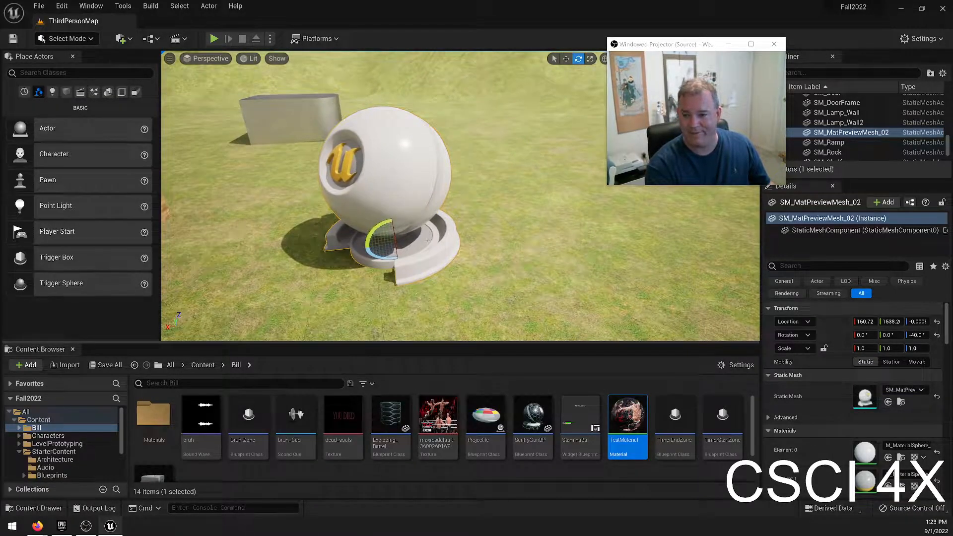
{"action": "left_click", "coordinate": [66, 92]}
{"action": "left_click_drag", "start_coordinate": [47, 130], "coordinate": [581, 200]}
{"action": "key", "text": "w"}
{"action": "key", "text": "e"}
{"action": "key", "text": "r"}
{"action": "key", "text": "End"}
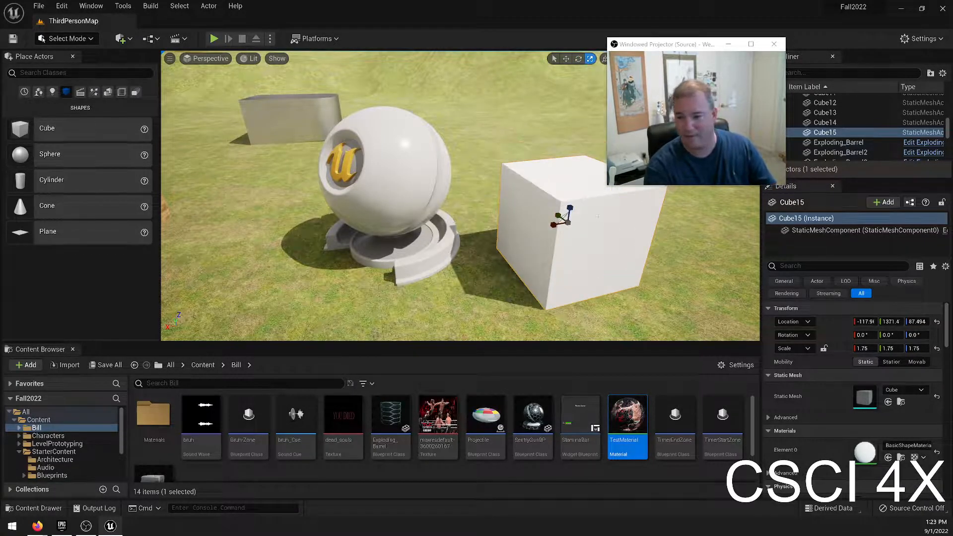
Open the M_Ground_Grass material from the StarterContent Materials folder.
{"action": "left_click", "coordinate": [416, 471]}
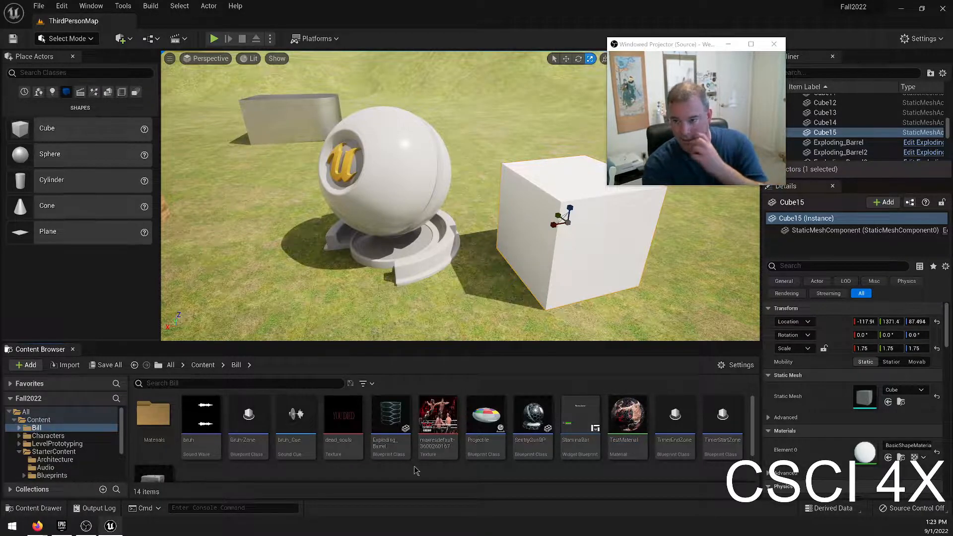
{"action": "right_click_drag", "start_coordinate": [437, 298], "coordinate": [460, 309]}
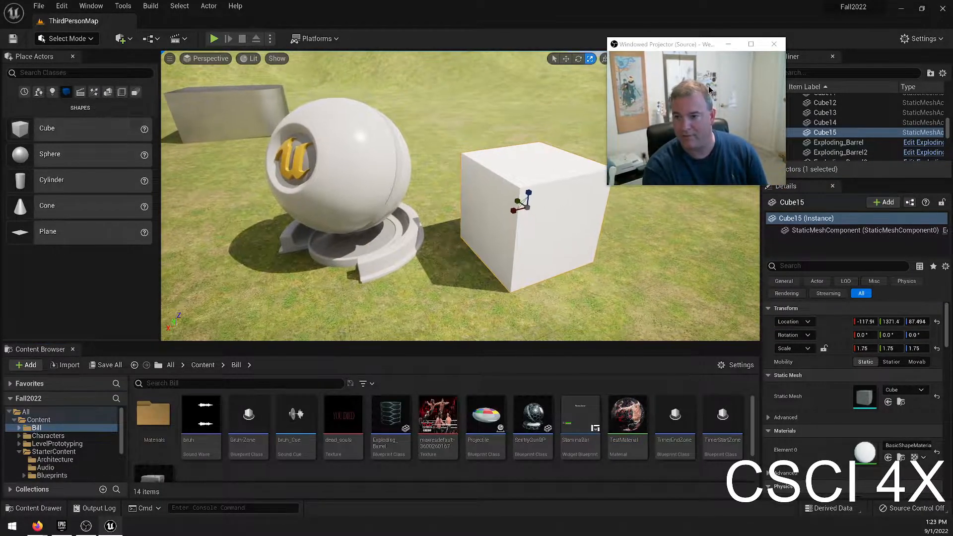
{"action": "left_click_drag", "start_coordinate": [696, 45], "coordinate": [761, 19]}
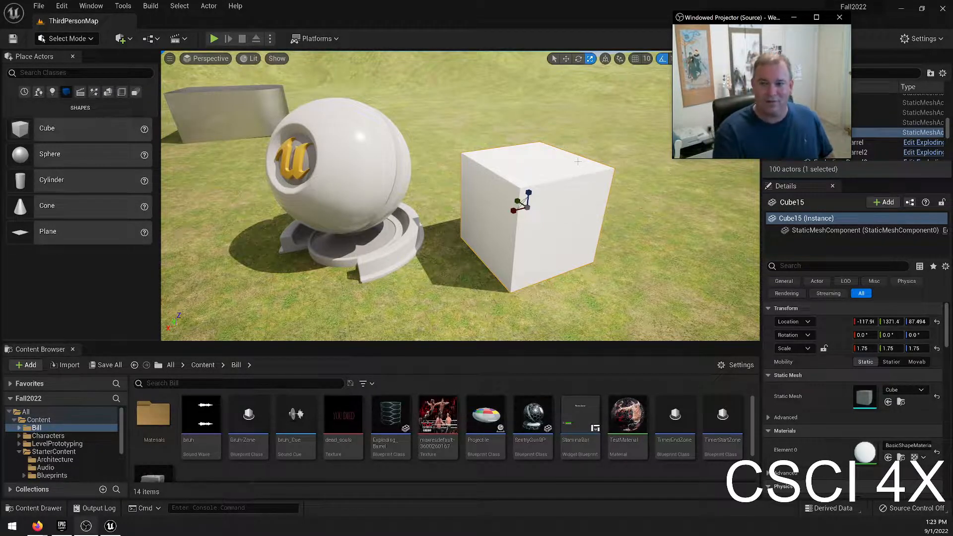
{"action": "scroll", "coordinate": [62, 462], "scroll_direction": "down", "scroll_amount": 3}
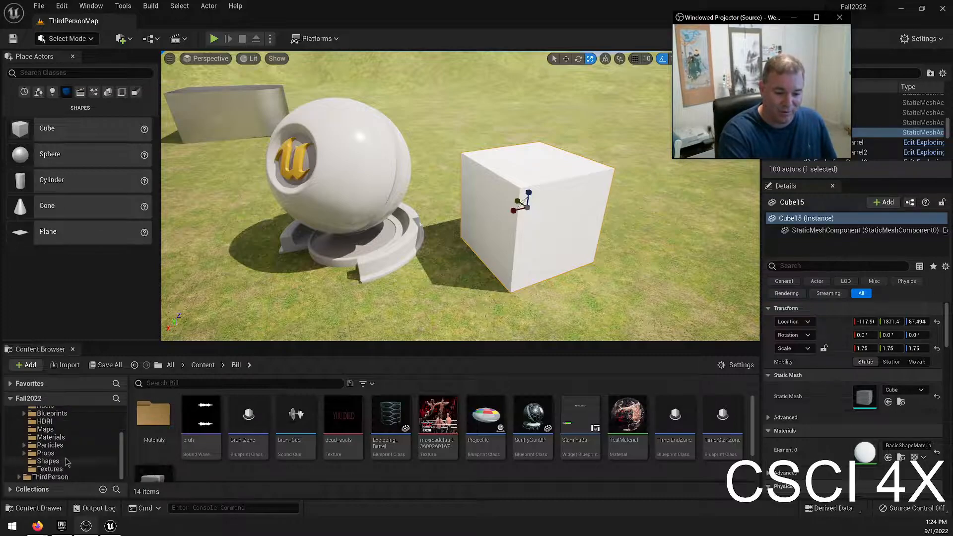
{"action": "scroll", "coordinate": [62, 461], "scroll_direction": "up", "scroll_amount": 2}
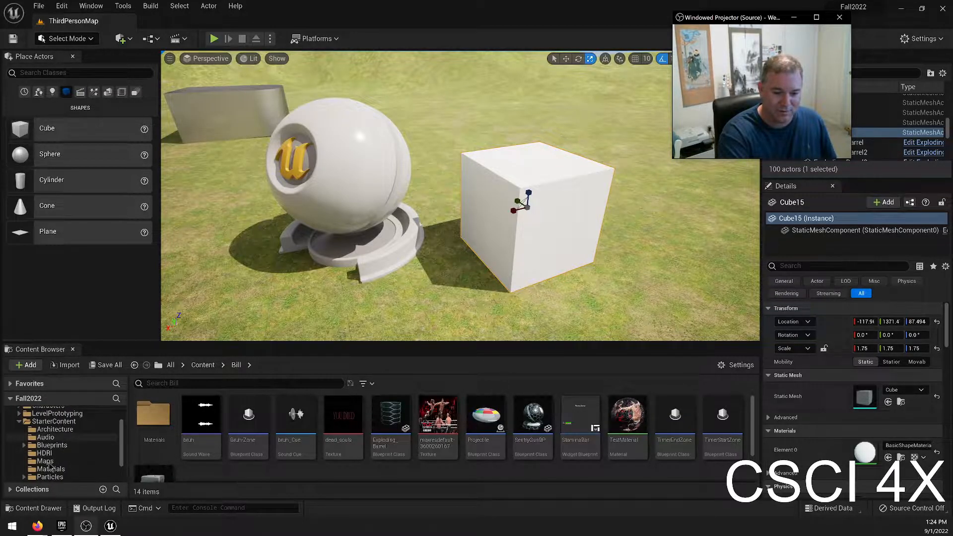
{"action": "left_click", "coordinate": [99, 469]}
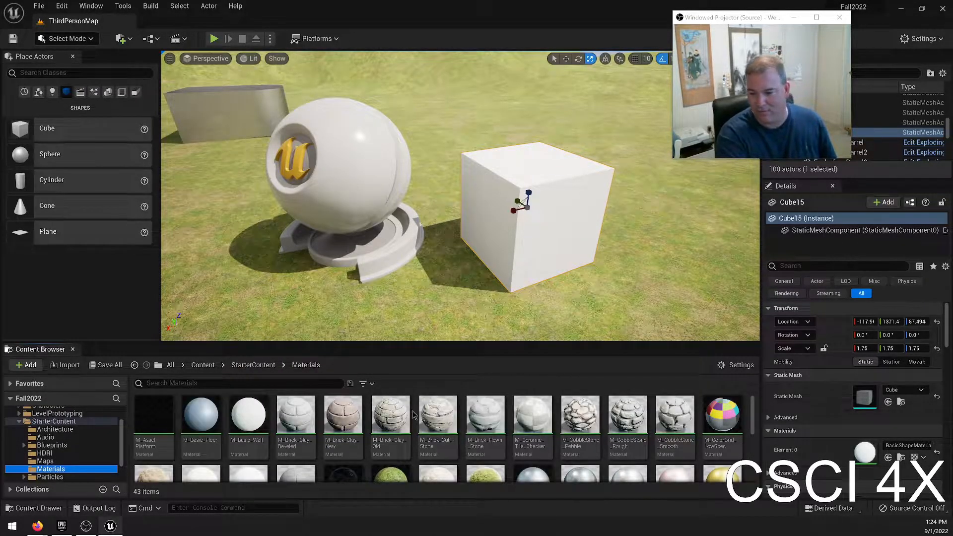
{"action": "scroll", "coordinate": [479, 448], "scroll_direction": "down", "scroll_amount": 2}
{"action": "double_click", "coordinate": [390, 452]}
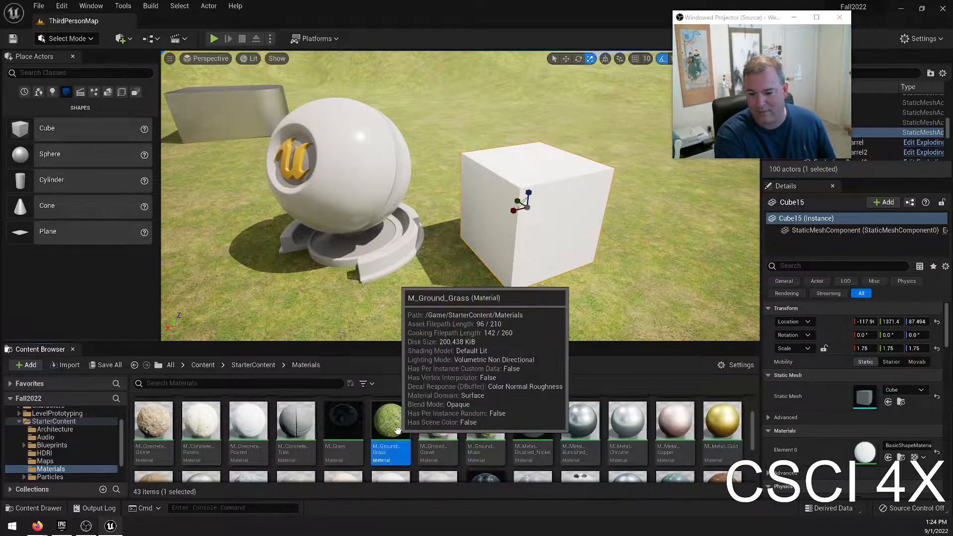
Examine the overall M_Ground_Grass node graph, including its Micro Texture Variation and BaseColorTextureSamples groups.
{"action": "scroll", "coordinate": [376, 329], "scroll_direction": "down", "scroll_amount": 5}
{"action": "scroll", "coordinate": [387, 303], "scroll_direction": "up", "scroll_amount": 3}
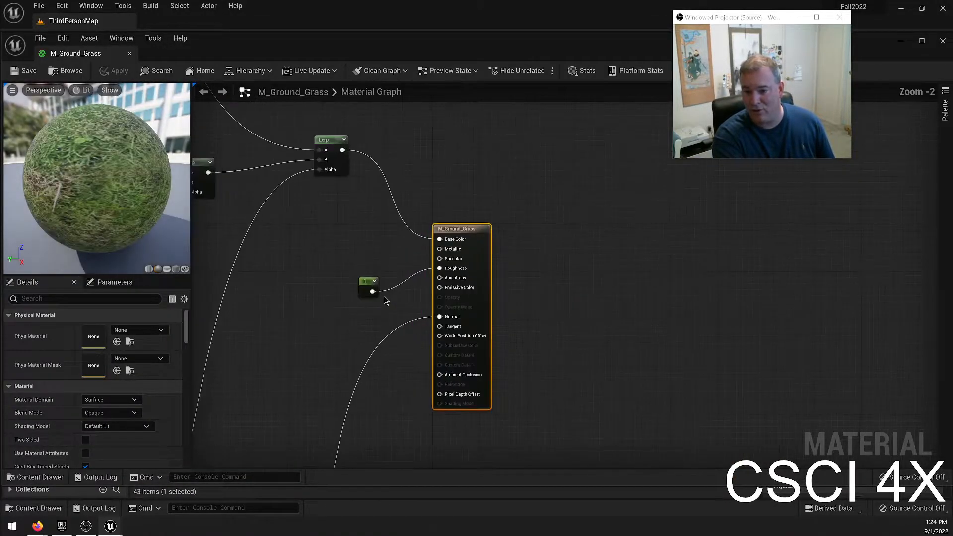
{"action": "right_click_drag", "start_coordinate": [240, 255], "coordinate": [532, 282]}
{"action": "scroll", "coordinate": [420, 287], "scroll_direction": "down", "scroll_amount": 5}
{"action": "mouse_move", "coordinate": [240, 329]}
{"action": "right_mouse_down"}
{"action": "mouse_move", "coordinate": [293, 328]}
{"action": "mouse_move", "coordinate": [315, 219]}
{"action": "mouse_move", "coordinate": [245, 304]}
{"action": "mouse_move", "coordinate": [271, 391]}
{"action": "mouse_move", "coordinate": [243, 336]}
{"action": "right_mouse_up"}
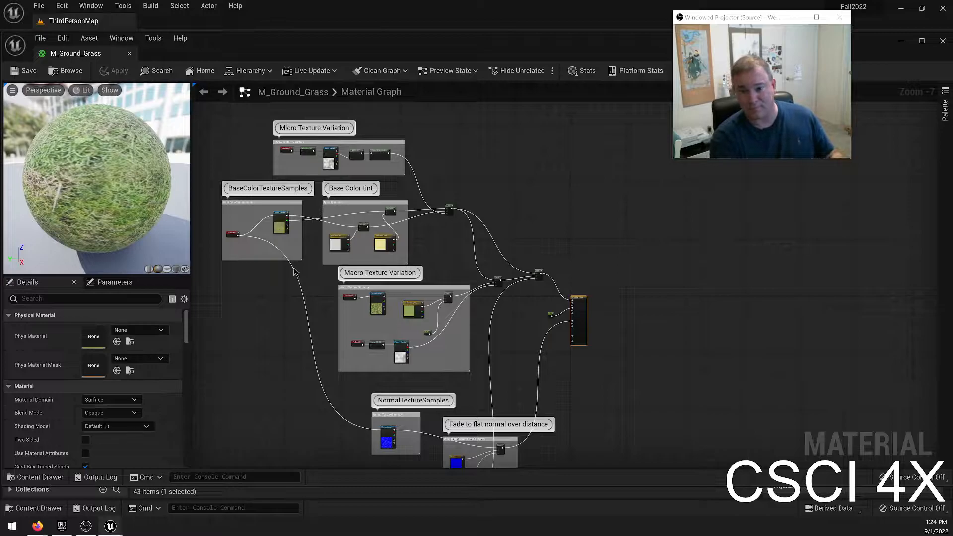
{"action": "scroll", "coordinate": [356, 250], "scroll_direction": "up", "scroll_amount": 1}
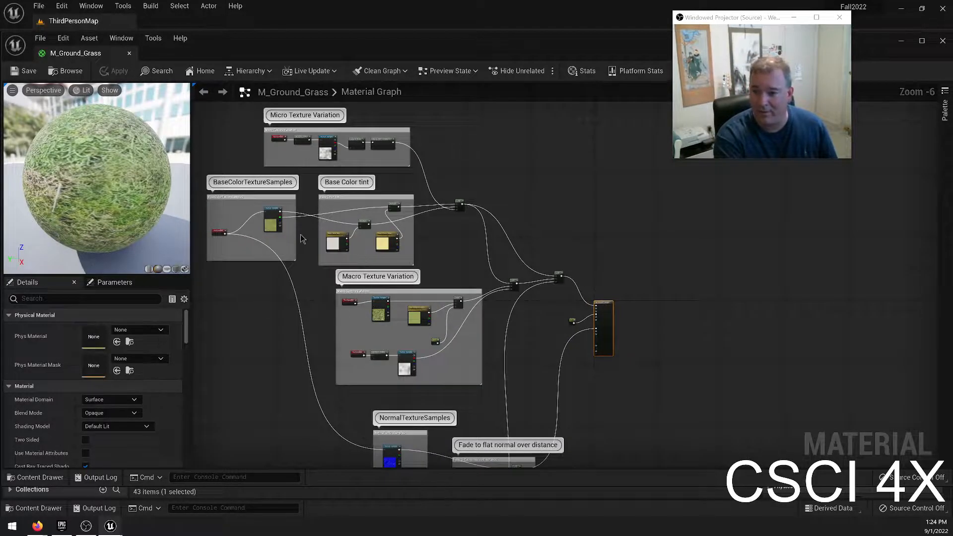
{"action": "scroll", "coordinate": [281, 203], "scroll_direction": "up", "scroll_amount": 7}
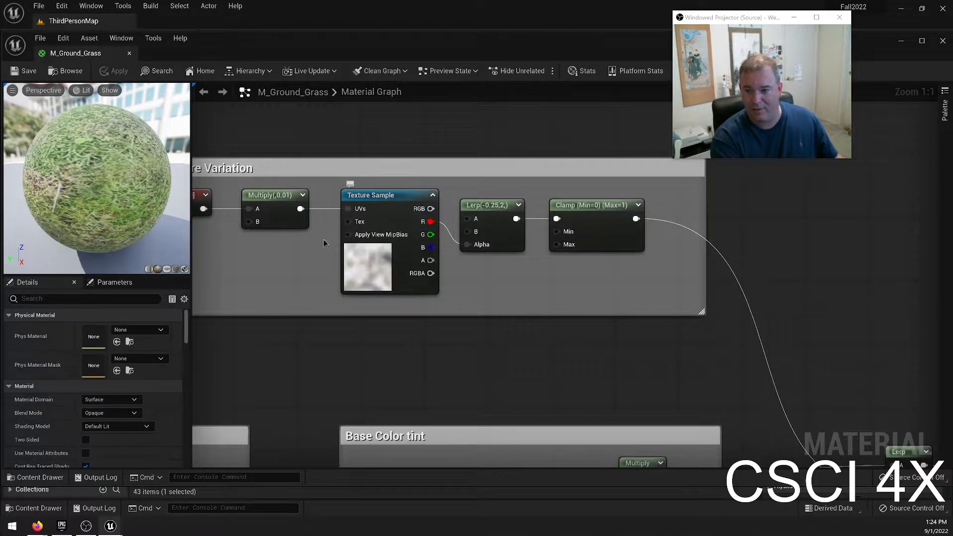
{"action": "right_click_drag", "start_coordinate": [330, 360], "coordinate": [573, 135]}
{"action": "right_click_drag", "start_coordinate": [360, 427], "coordinate": [379, 375]}
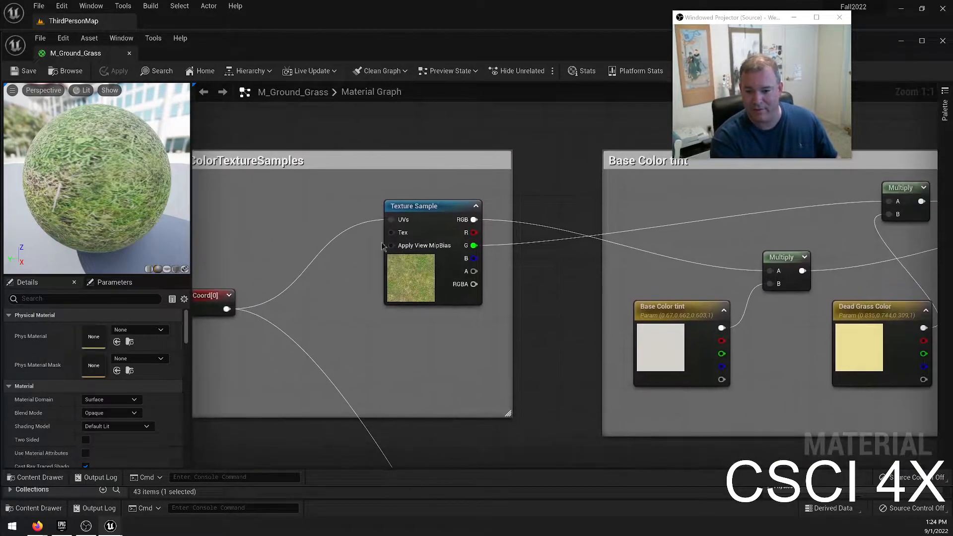
Examine the Macro Texture Variation group and how the Base Color tint nodes multiply the grass texture sample.
{"action": "right_click_drag", "start_coordinate": [505, 295], "coordinate": [552, 302]}
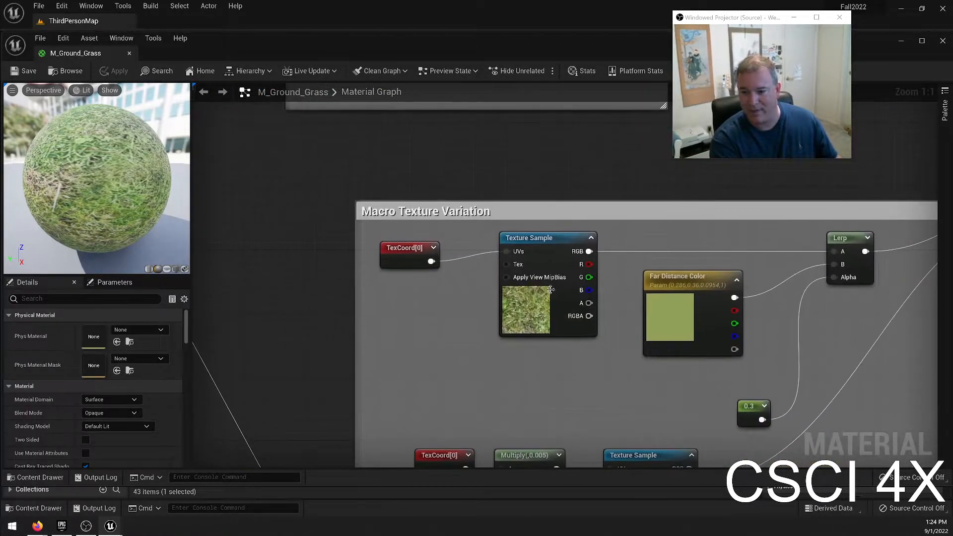
{"action": "right_click_drag", "start_coordinate": [330, 207], "coordinate": [356, 225]}
{"action": "right_click_drag", "start_coordinate": [357, 463], "coordinate": [321, 176]}
{"action": "scroll", "coordinate": [468, 282], "scroll_direction": "down", "scroll_amount": 1}
{"action": "scroll", "coordinate": [599, 288], "scroll_direction": "down", "scroll_amount": 2}
{"action": "scroll", "coordinate": [594, 259], "scroll_direction": "up", "scroll_amount": 3}
{"action": "right_click_drag", "start_coordinate": [509, 162], "coordinate": [469, 407]}
{"action": "right_click_drag", "start_coordinate": [446, 145], "coordinate": [448, 420]}
{"action": "right_click_drag", "start_coordinate": [461, 199], "coordinate": [482, 249]}
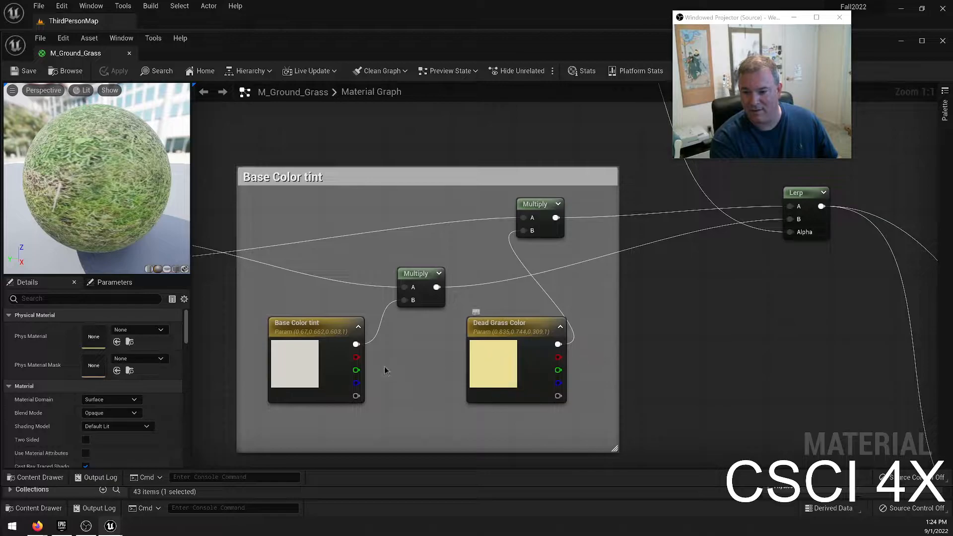
{"action": "right_click_drag", "start_coordinate": [413, 337], "coordinate": [639, 306]}
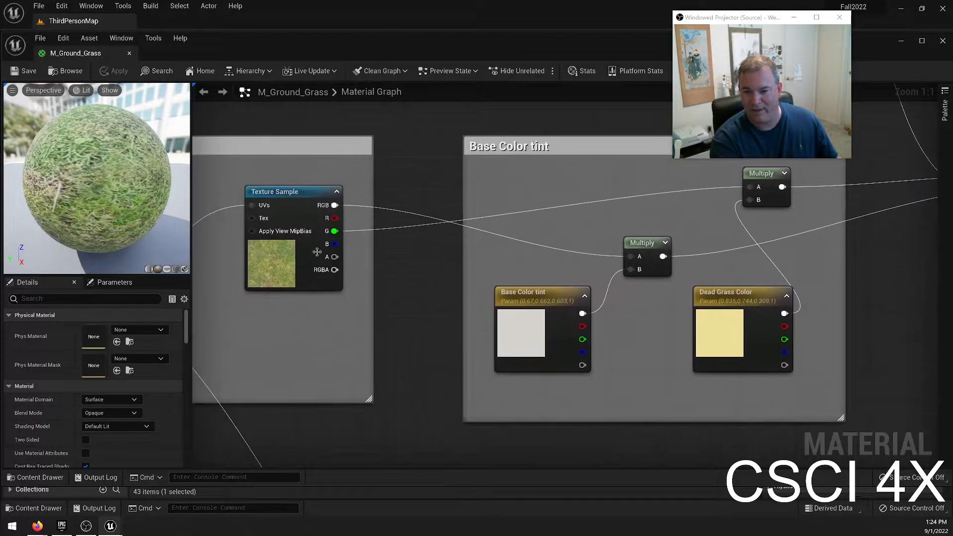
Inspect the constants of the Multiply and Lerp nodes in the Micro Texture Variation group and follow its output to the tint's Lerp.
{"action": "right_click_drag", "start_coordinate": [626, 197], "coordinate": [554, 337]}
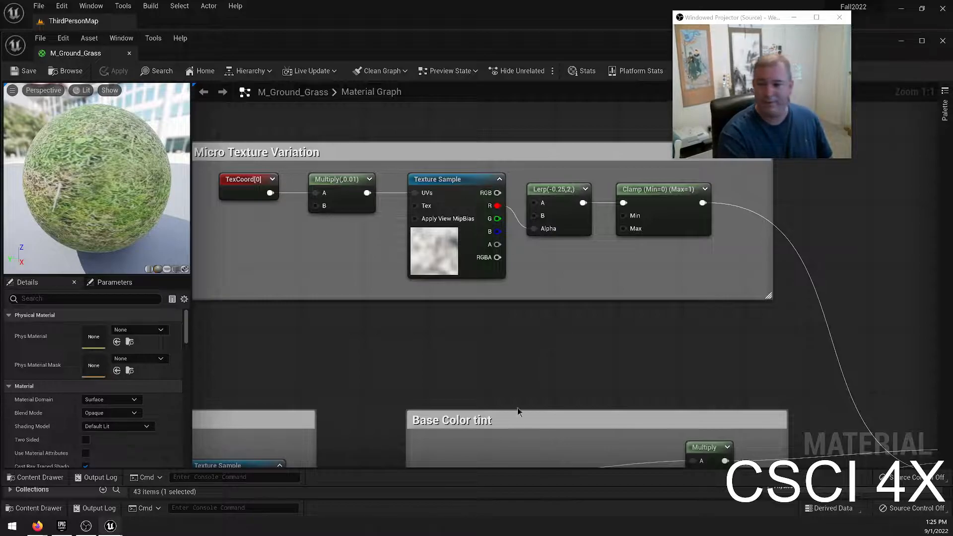
{"action": "right_click_drag", "start_coordinate": [731, 373], "coordinate": [628, 381]}
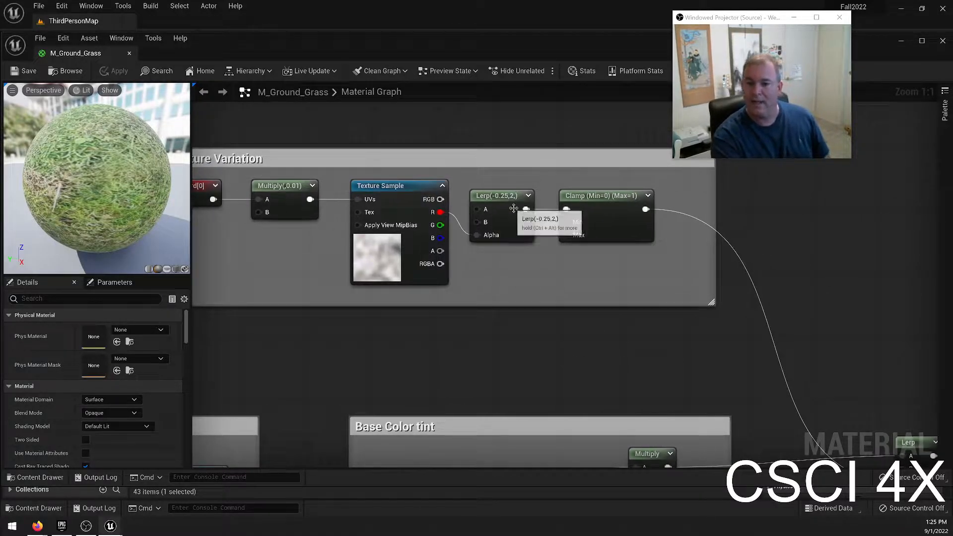
{"action": "left_click", "coordinate": [273, 201]}
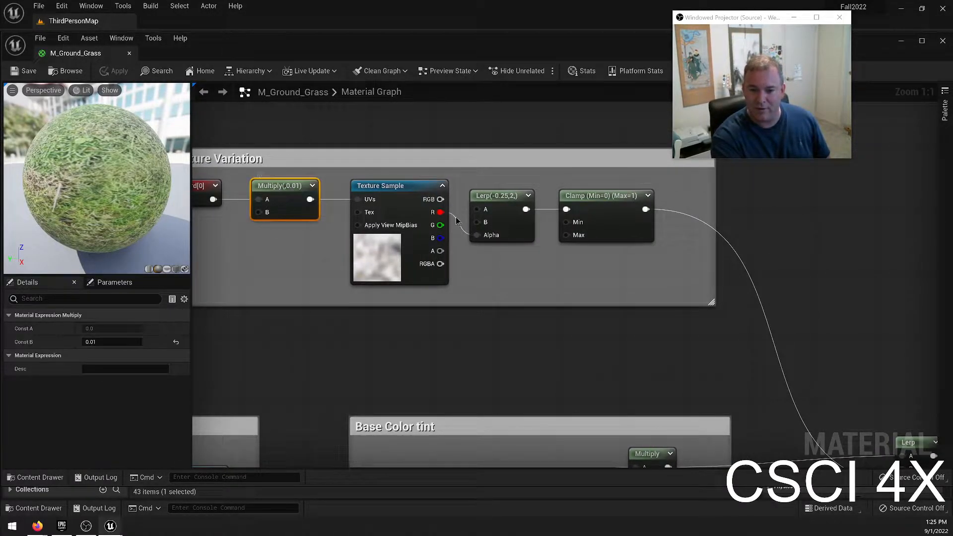
{"action": "left_click", "coordinate": [497, 198]}
{"action": "right_click_drag", "start_coordinate": [536, 360], "coordinate": [402, 356]}
{"action": "right_click_drag", "start_coordinate": [368, 386], "coordinate": [345, 170]}
{"action": "right_click_drag", "start_coordinate": [644, 349], "coordinate": [697, 291]}
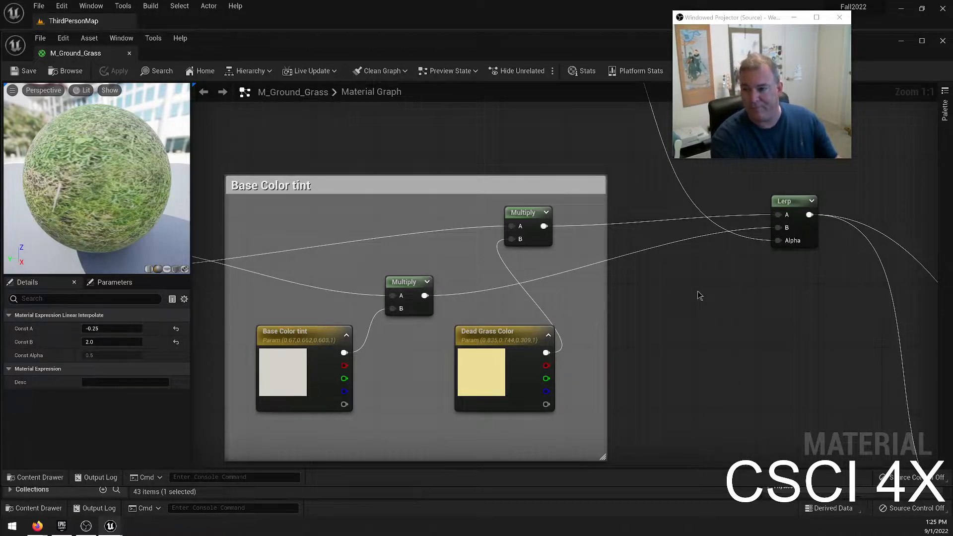
Review the comment-box groups of the grass material, from Base Color tint and Micro Texture Variation to Macro Texture Variation.
{"action": "scroll", "coordinate": [698, 291], "scroll_direction": "down", "scroll_amount": 3}
{"action": "right_click_drag", "start_coordinate": [807, 285], "coordinate": [762, 400]}
{"action": "right_click_drag", "start_coordinate": [348, 370], "coordinate": [365, 220]}
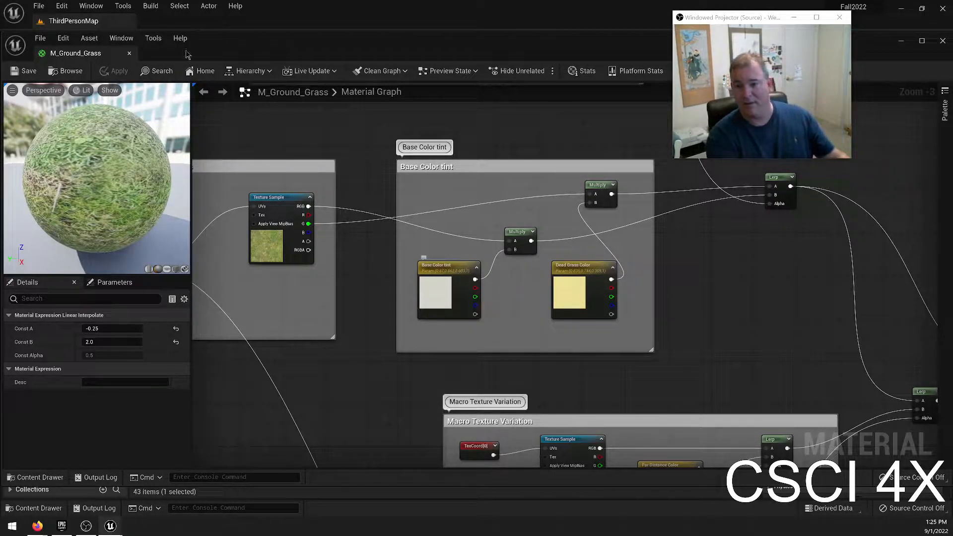
{"action": "right_click_drag", "start_coordinate": [365, 153], "coordinate": [372, 192]}
{"action": "right_click_drag", "start_coordinate": [461, 175], "coordinate": [454, 263]}
{"action": "right_click_drag", "start_coordinate": [424, 223], "coordinate": [361, 296]}
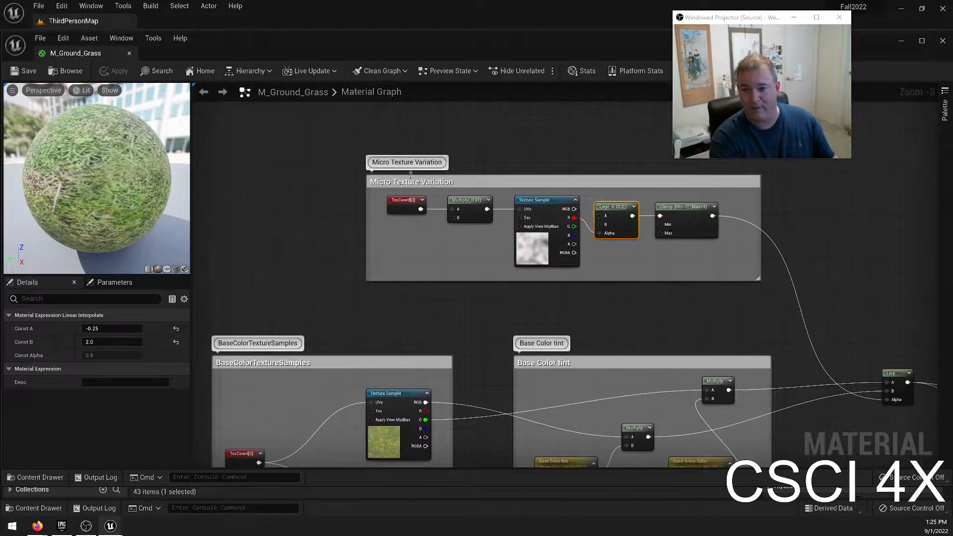
{"action": "right_click_drag", "start_coordinate": [447, 207], "coordinate": [293, 126]}
{"action": "right_click_drag", "start_coordinate": [329, 367], "coordinate": [390, 255]}
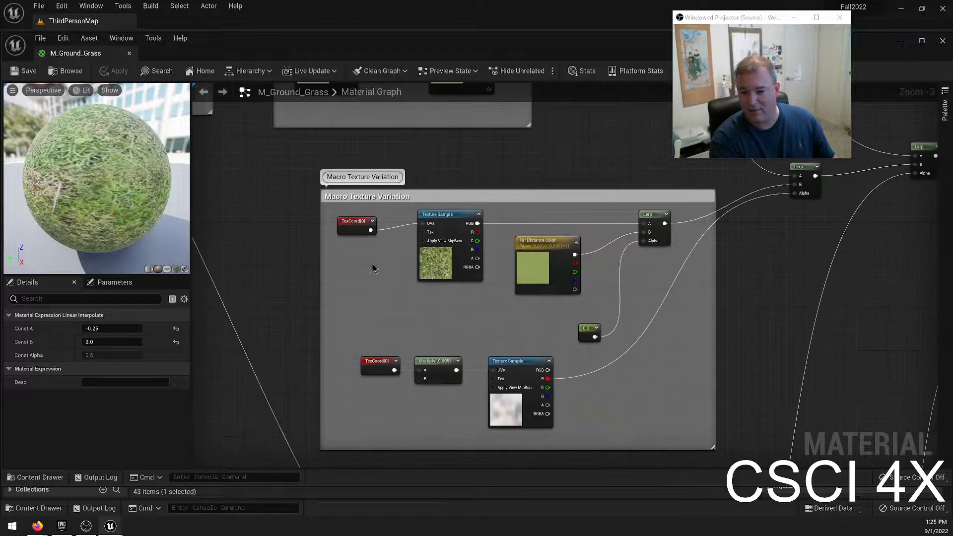
Review the grass graph from Macro Texture Variation back to Micro Texture Variation and close the M_Ground_Grass material.
{"action": "right_click_drag", "start_coordinate": [279, 219], "coordinate": [353, 308]}
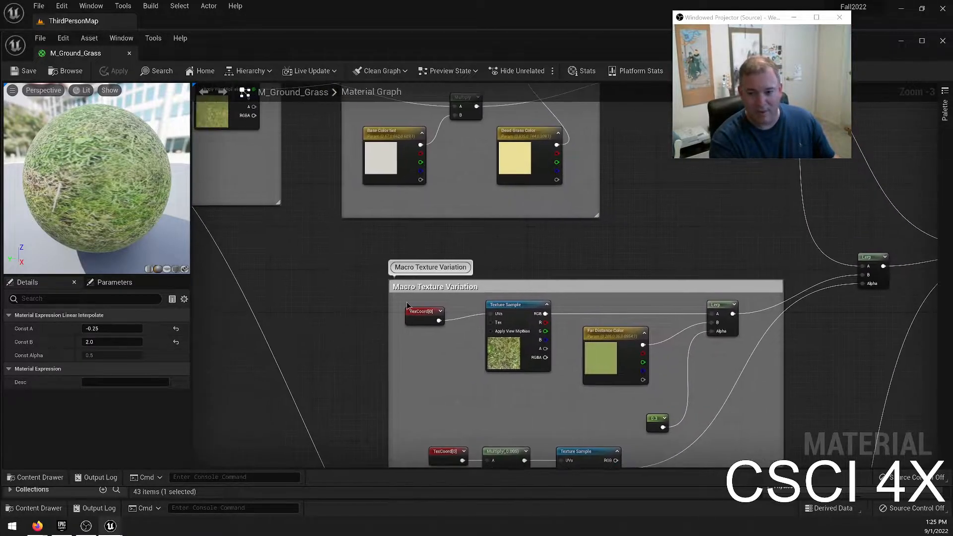
{"action": "right_click_drag", "start_coordinate": [328, 234], "coordinate": [432, 458]}
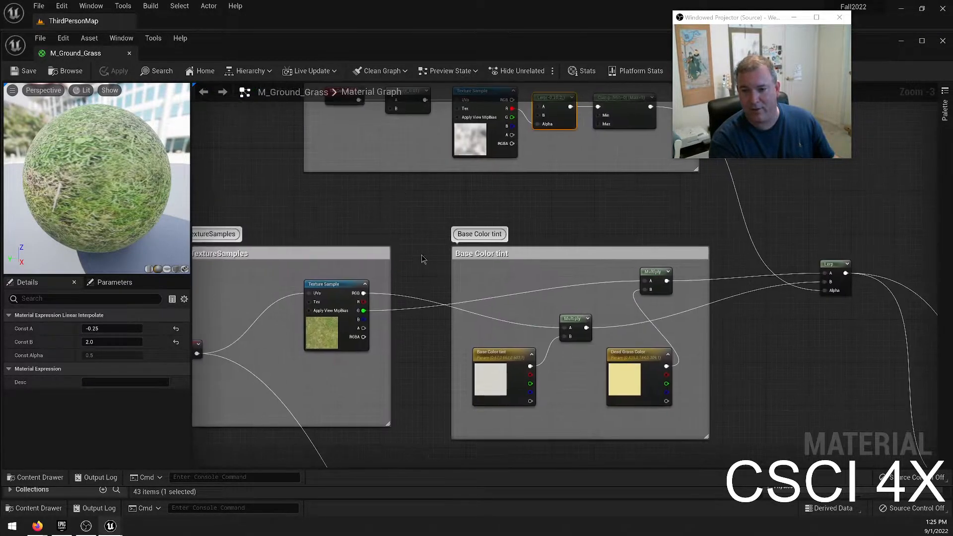
{"action": "right_click_drag", "start_coordinate": [419, 258], "coordinate": [433, 430]}
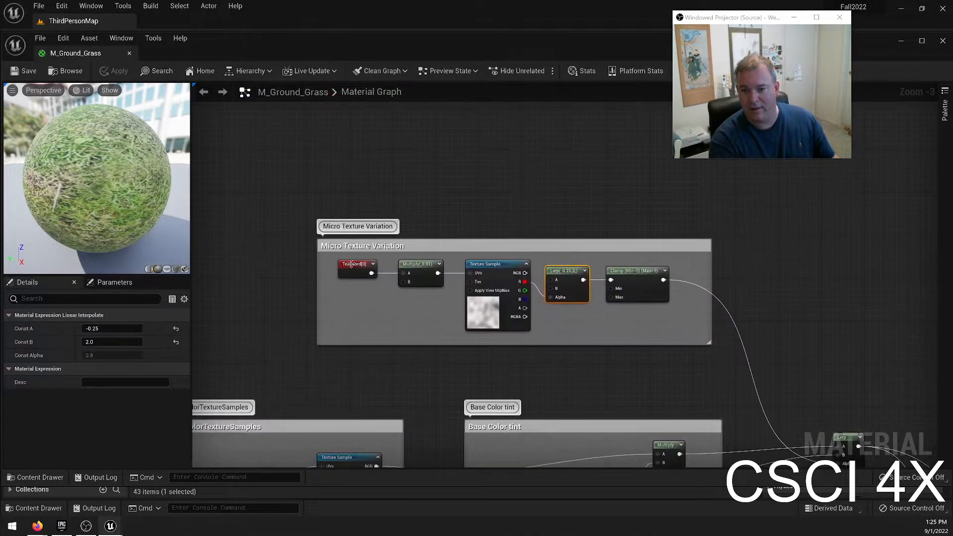
{"action": "left_click", "coordinate": [129, 53]}
{"action": "key", "text": "s"}
{"action": "right_click_drag", "start_coordinate": [460, 196], "coordinate": [365, 117]}
{"action": "key", "text": "s"}
{"action": "key", "text": "w"}
{"action": "key", "text": "w"}
{"action": "key", "text": "s"}
{"action": "key", "text": "w"}
{"action": "key", "text": "a"}
{"action": "key", "text": "a"}
{"action": "key", "text": "w"}
{"action": "scroll", "coordinate": [81, 447], "scroll_direction": "up", "scroll_amount": 3}
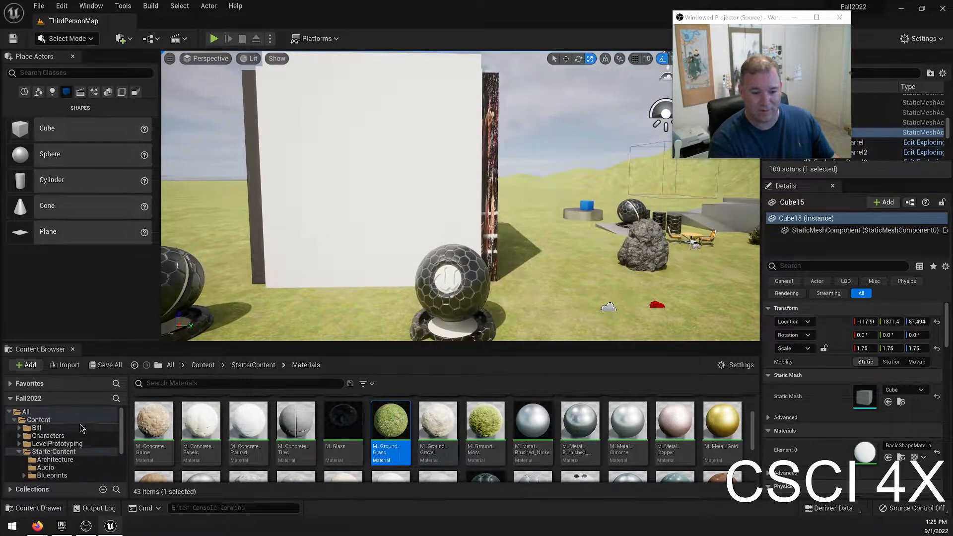
{"action": "left_click", "coordinate": [37, 428]}
{"action": "scroll", "coordinate": [328, 450], "scroll_direction": "up", "scroll_amount": 2}
{"action": "left_click_drag", "start_coordinate": [438, 420], "coordinate": [399, 246]}
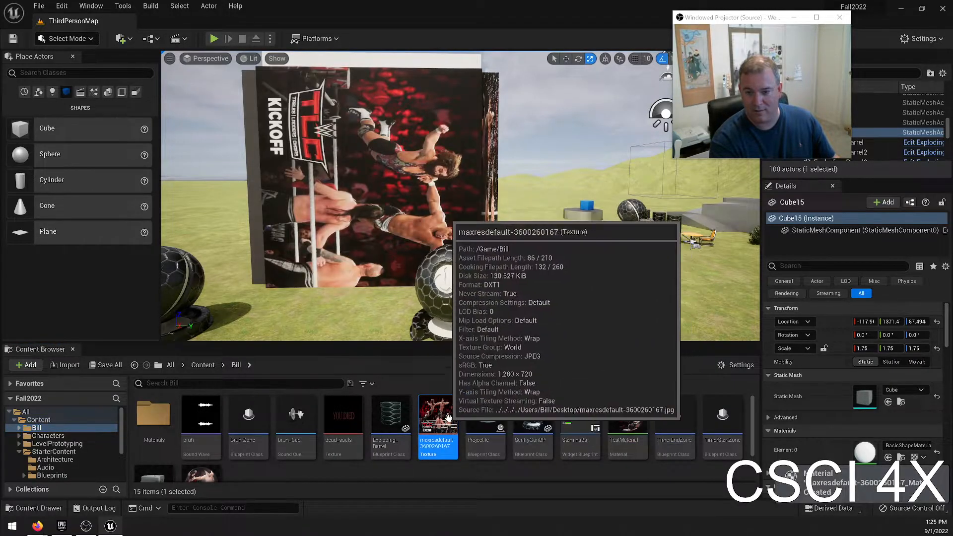
{"action": "left_click", "coordinate": [398, 185]}
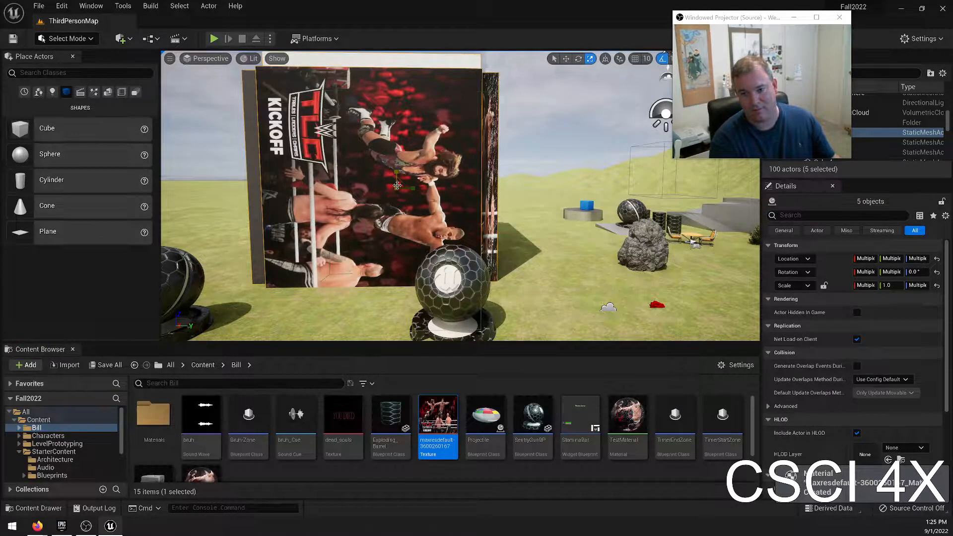
{"action": "scroll", "coordinate": [437, 427], "scroll_direction": "down", "scroll_amount": 2}
{"action": "left_click", "coordinate": [210, 443]}
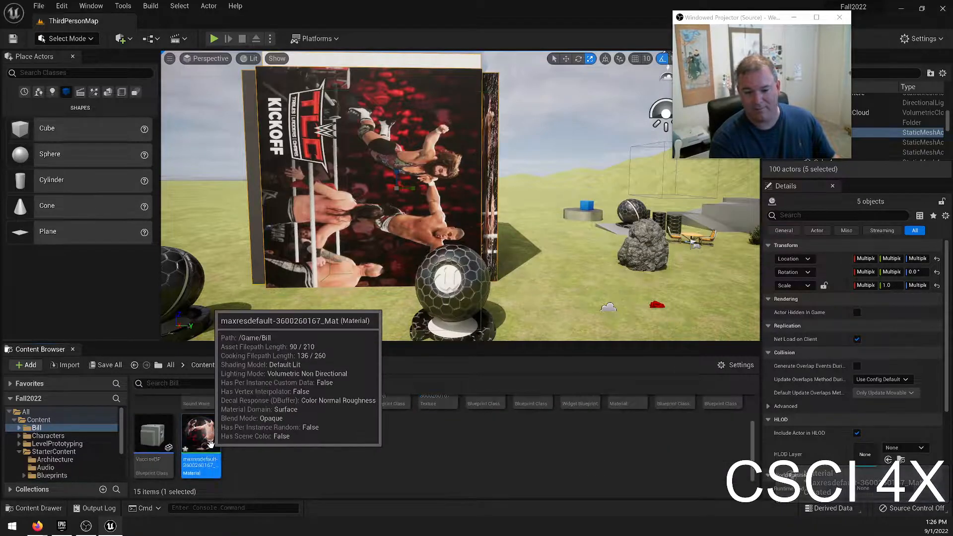
{"action": "double_click", "coordinate": [211, 443]}
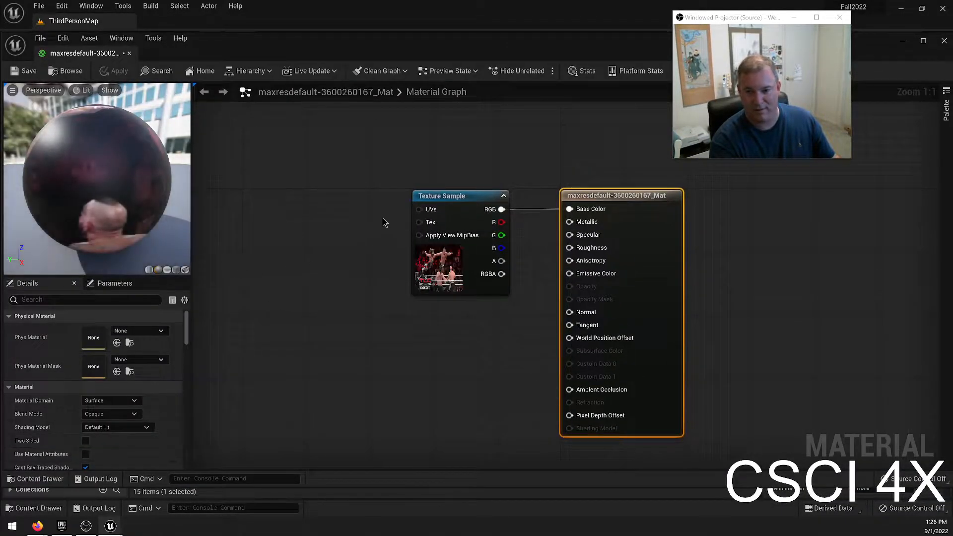
{"action": "left_click_drag", "start_coordinate": [419, 209], "coordinate": [328, 220]}
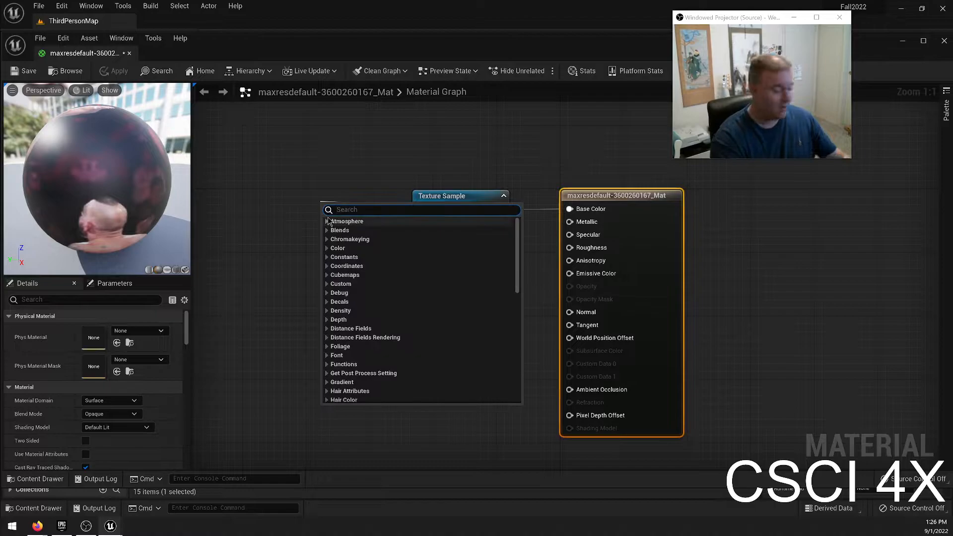
{"action": "type", "text": "text"}
{"action": "key", "text": "BackSpace"}
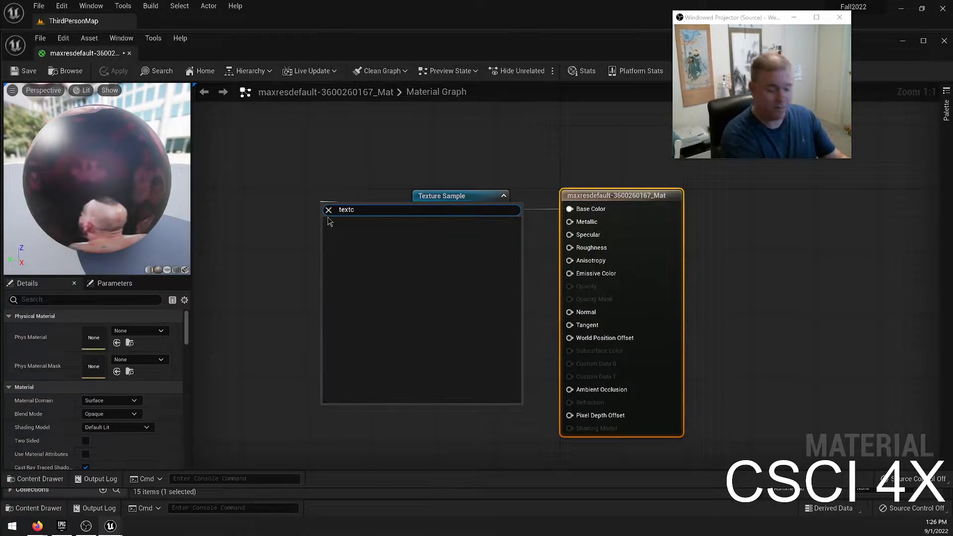
{"action": "type", "text": "coo"}
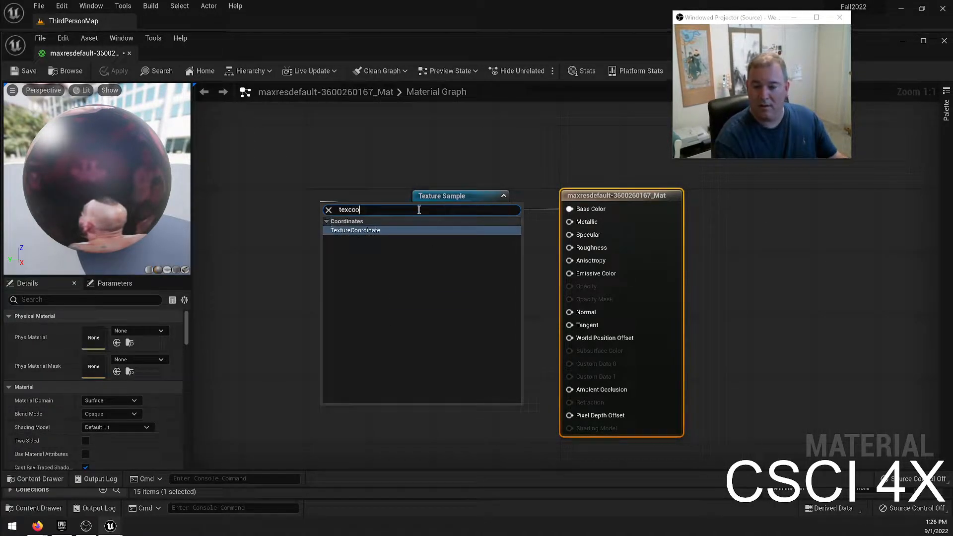
{"action": "left_click", "coordinate": [368, 230]}
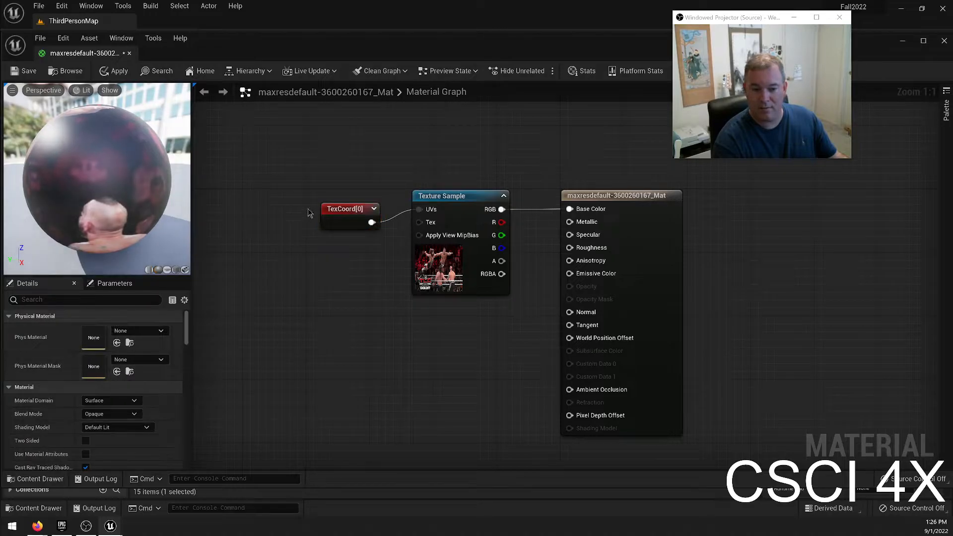
Set the TexCoord node's UTiling and VTiling to 10 and save the material.
{"action": "left_click", "coordinate": [338, 213]}
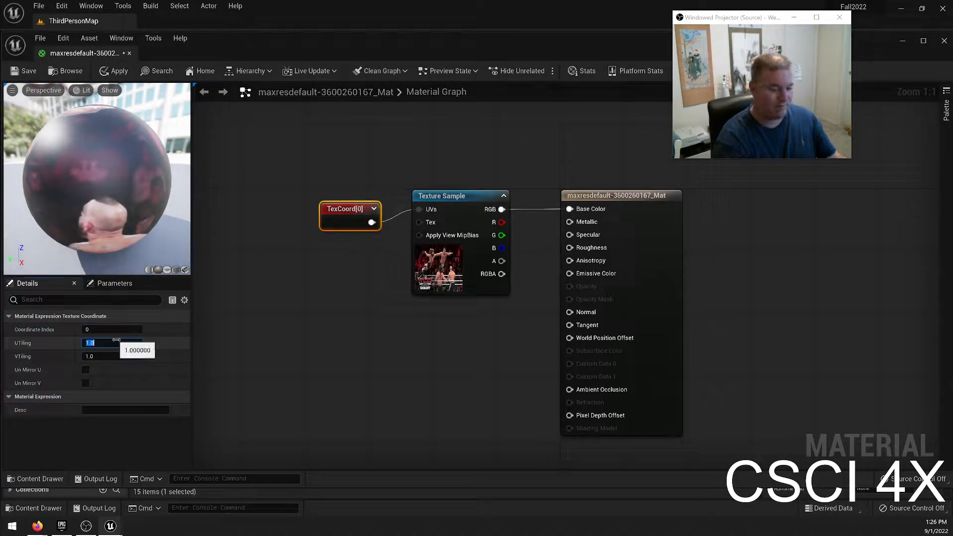
{"action": "type", "text": "10"}
{"action": "key", "text": "Tab"}
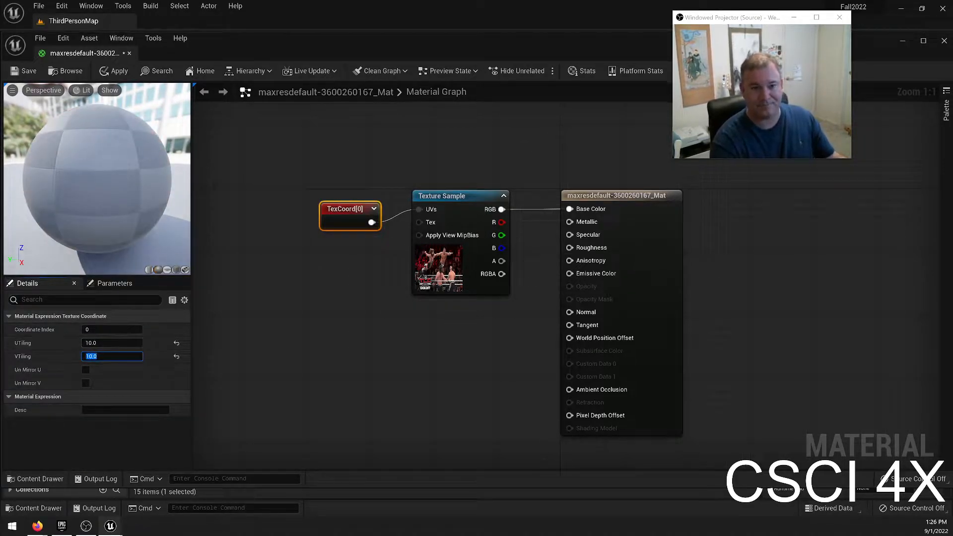
{"action": "left_click", "coordinate": [34, 74]}
{"action": "left_click", "coordinate": [28, 71]}
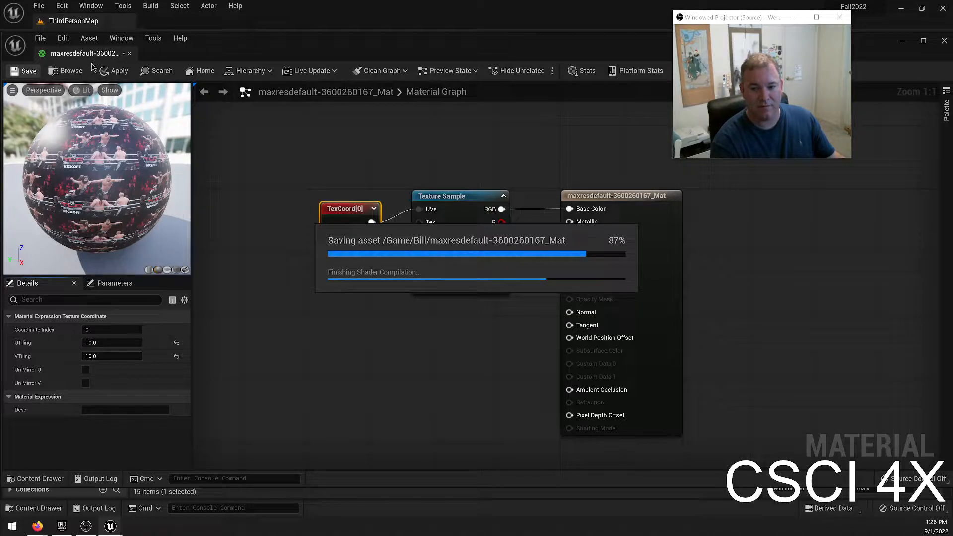
Dock the material editor beside the ThirdPersonMap level and inspect the texture's repetition on the cube up close.
{"action": "left_click_drag", "start_coordinate": [91, 54], "coordinate": [171, 23]}
{"action": "left_click", "coordinate": [94, 23]}
{"action": "right_click_drag", "start_coordinate": [231, 122], "coordinate": [308, 154]}
{"action": "key", "text": "w"}
{"action": "key", "text": "s"}
{"action": "right_click_drag", "start_coordinate": [459, 244], "coordinate": [307, 230]}
{"action": "key", "text": "w"}
{"action": "key", "text": "Escape"}
{"action": "key", "text": "w"}
{"action": "key", "text": "s"}
{"action": "key", "text": "s"}
{"action": "key", "text": "s"}
{"action": "key", "text": "w"}
{"action": "key", "text": "w"}
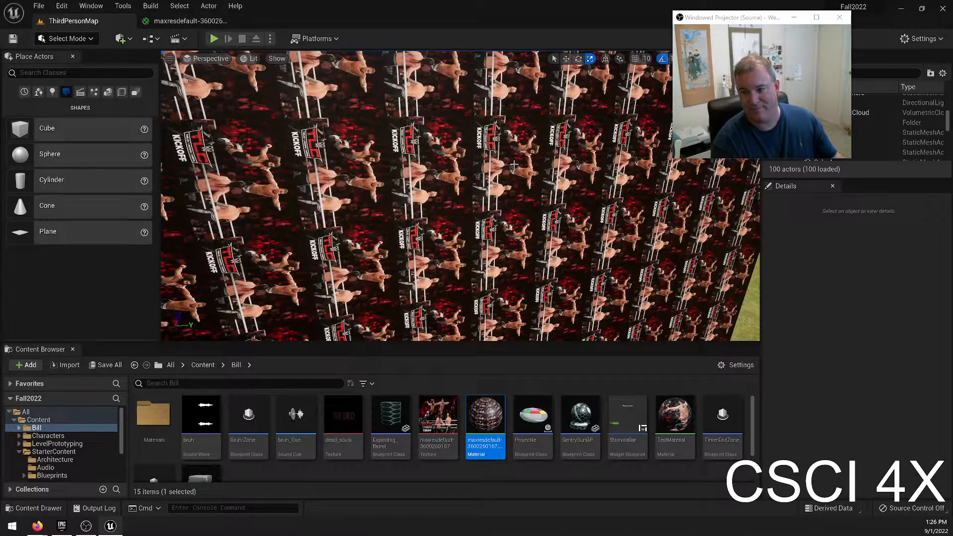
Examine the landscape's grass from high above for visible tiling and return to the textured cube.
{"action": "key", "text": "s"}
{"action": "right_click_drag", "start_coordinate": [475, 197], "coordinate": [540, 192]}
{"action": "key", "text": "e"}
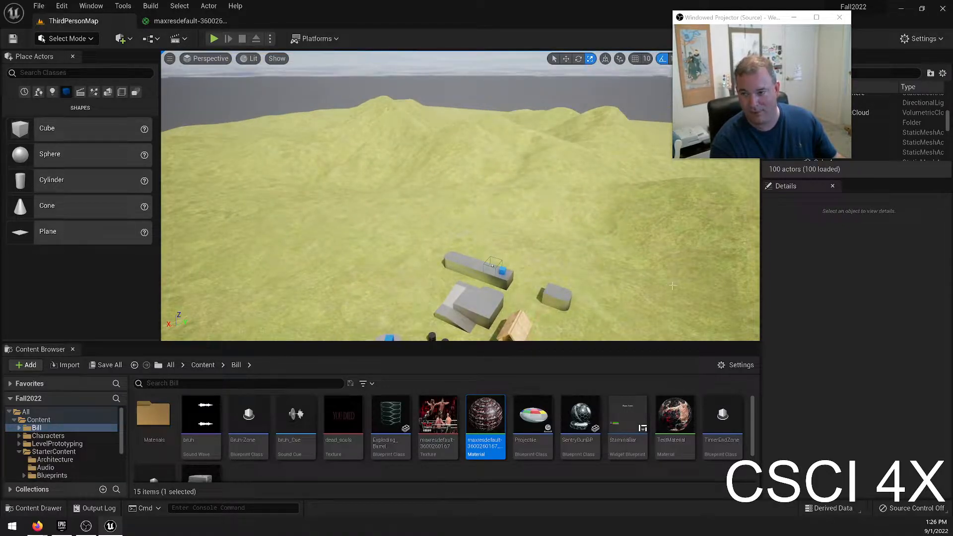
{"action": "mouse_move", "coordinate": [307, 242]}
{"action": "right_mouse_down"}
{"action": "mouse_move", "coordinate": [342, 283]}
{"action": "mouse_move", "coordinate": [283, 293]}
{"action": "mouse_move", "coordinate": [194, 273]}
{"action": "mouse_move", "coordinate": [313, 293]}
{"action": "mouse_move", "coordinate": [348, 198]}
{"action": "mouse_move", "coordinate": [353, 219]}
{"action": "mouse_move", "coordinate": [309, 258]}
{"action": "right_mouse_up"}
{"action": "key", "text": "w"}
{"action": "key", "text": "s"}
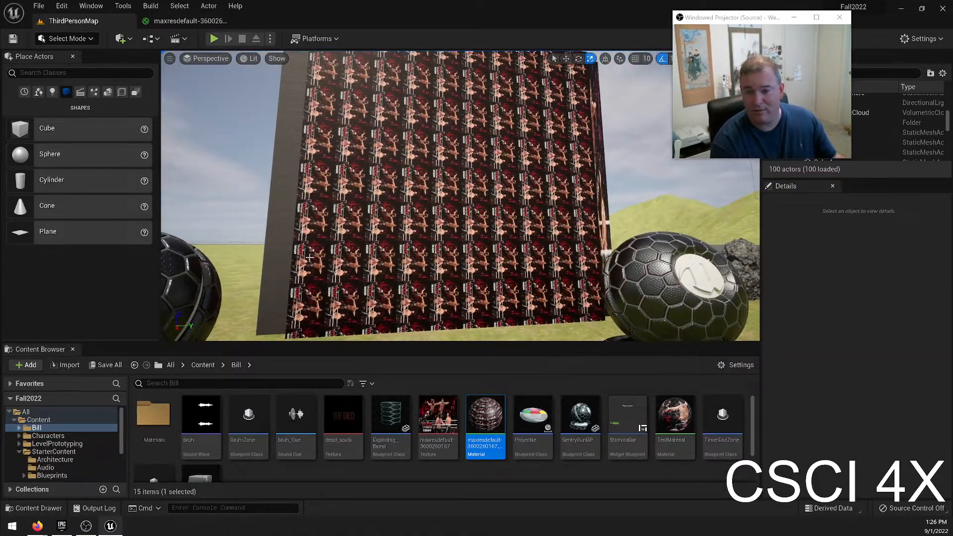
Apply TestMaterial to the cube's front face.
{"action": "key", "text": "ctrl+z"}
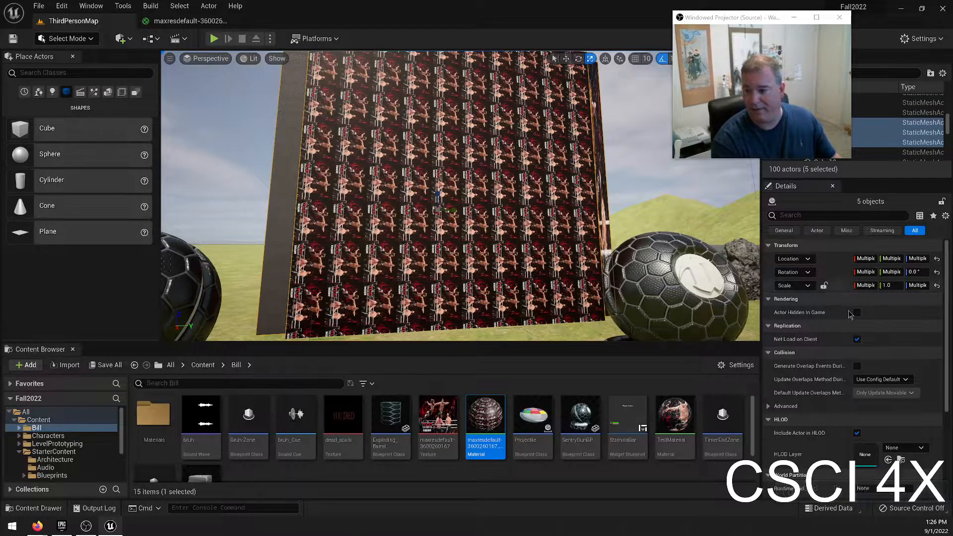
{"action": "scroll", "coordinate": [894, 328], "scroll_direction": "down", "scroll_amount": 5}
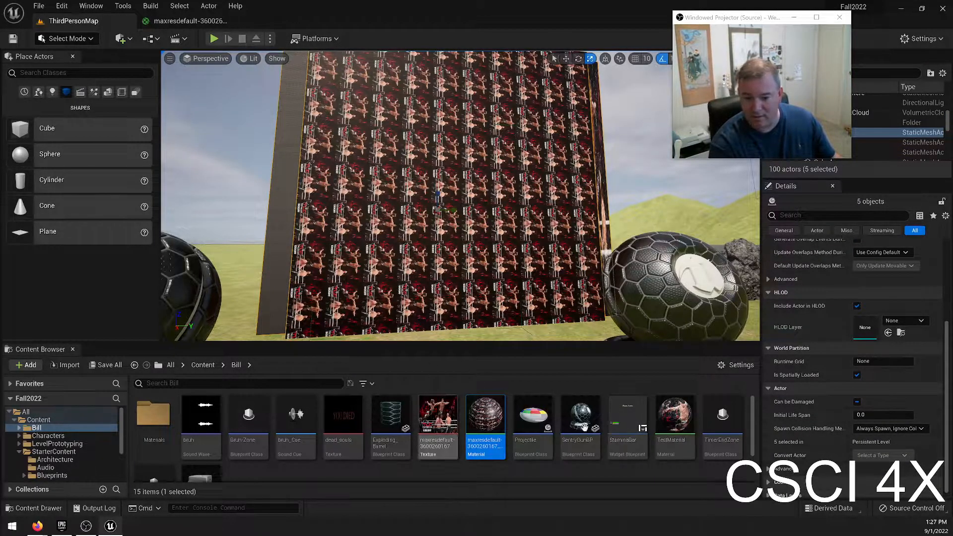
{"action": "left_click_drag", "start_coordinate": [675, 419], "coordinate": [434, 163]}
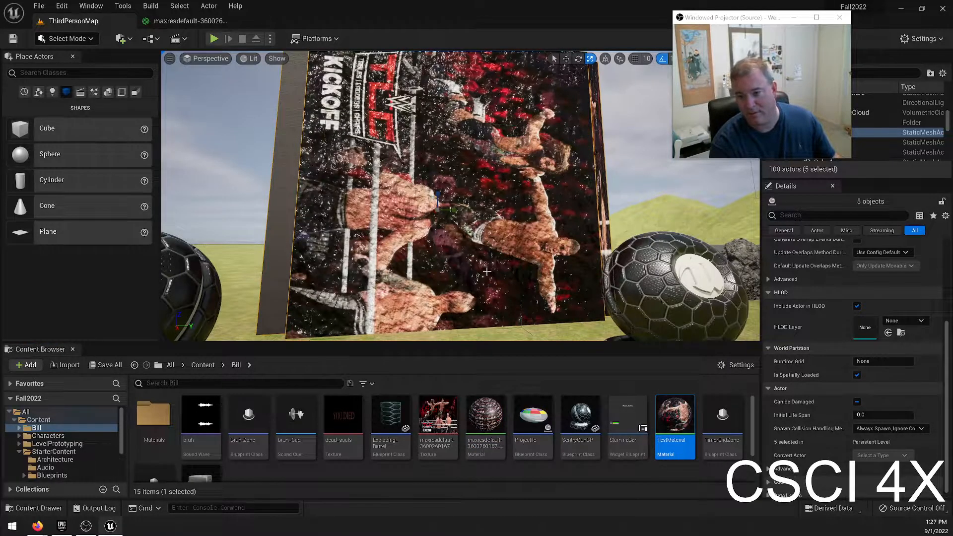
Apply the M_Basic_Wall starter material to the cube's front face.
{"action": "scroll", "coordinate": [66, 462], "scroll_direction": "down", "scroll_amount": 4}
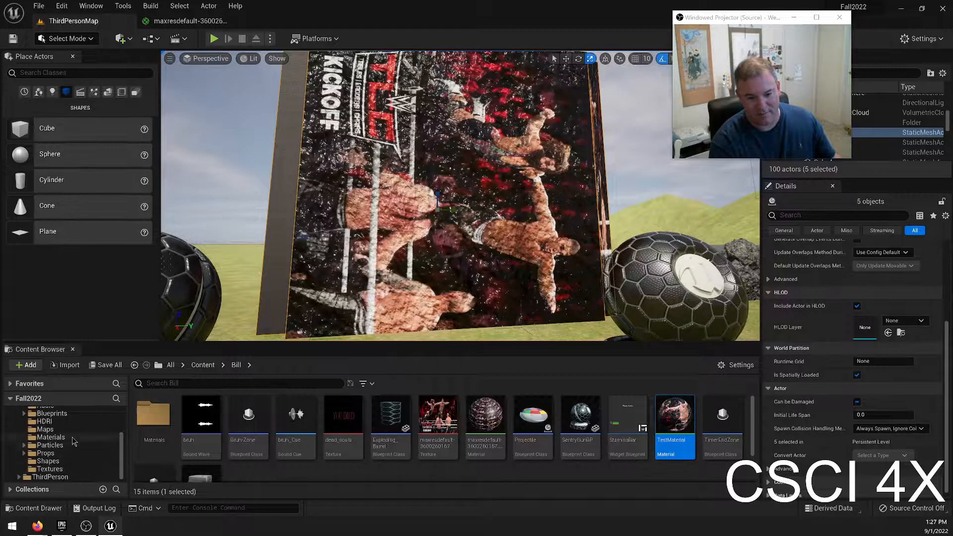
{"action": "left_click", "coordinate": [51, 436]}
{"action": "left_click_drag", "start_coordinate": [248, 414], "coordinate": [434, 255]}
{"action": "right_click_drag", "start_coordinate": [434, 254], "coordinate": [355, 214]}
{"action": "key", "text": "s"}
{"action": "key", "text": "d"}
{"action": "key", "text": "Escape"}
{"action": "key", "text": "d"}
{"action": "key", "text": "d"}
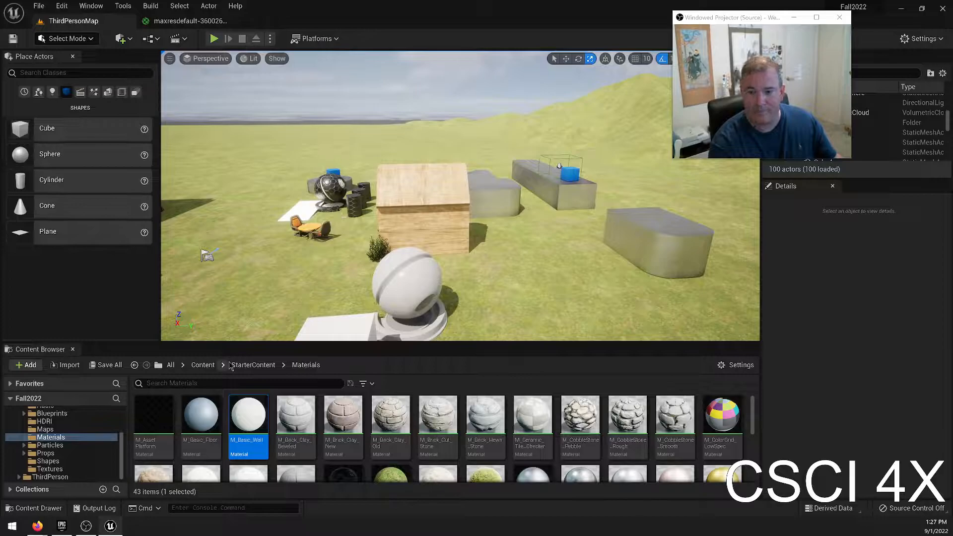
{"action": "scroll", "coordinate": [48, 453], "scroll_direction": "up", "scroll_amount": 3}
{"action": "left_click", "coordinate": [36, 428]}
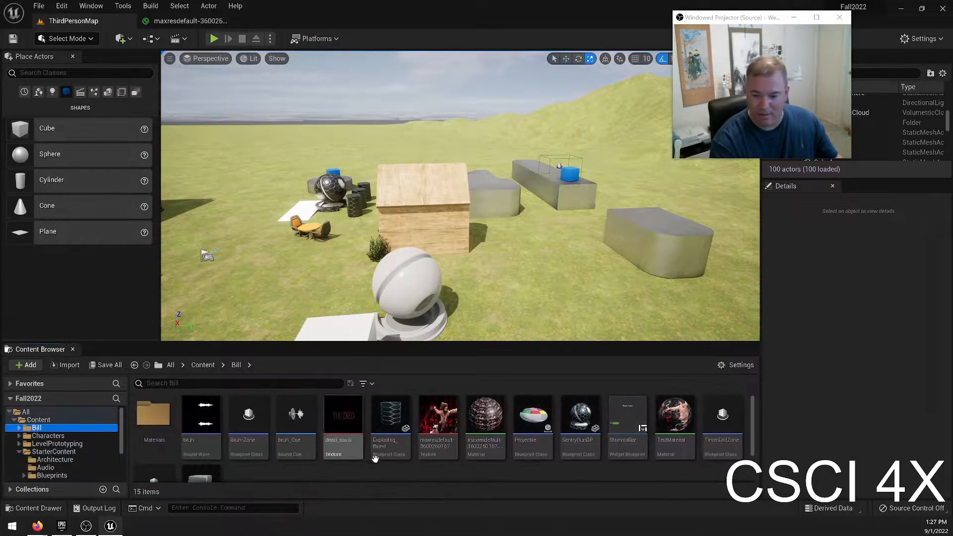
{"action": "scroll", "coordinate": [487, 418], "scroll_direction": "down", "scroll_amount": 1}
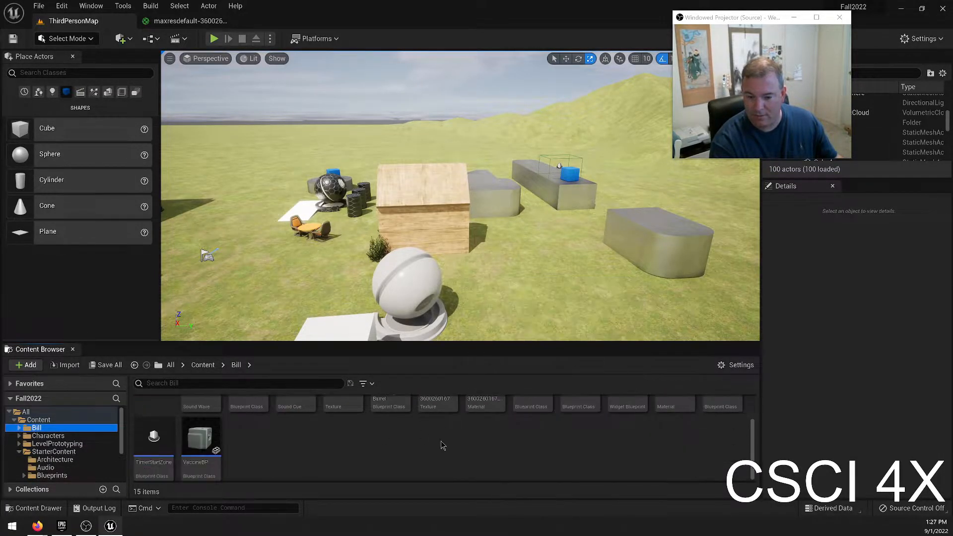
{"action": "left_click", "coordinate": [485, 413]}
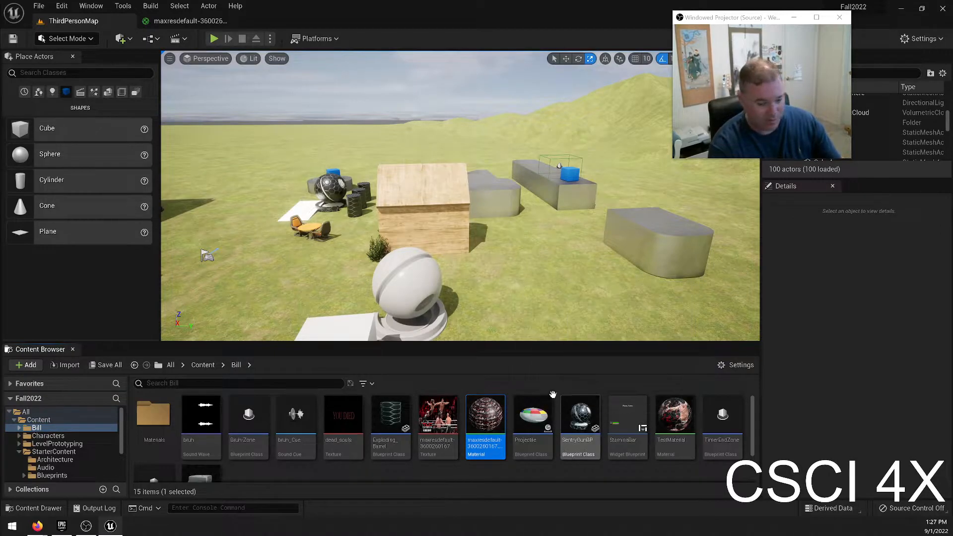
{"action": "left_click_drag", "start_coordinate": [485, 422], "coordinate": [669, 269]}
{"action": "right_click_drag", "start_coordinate": [670, 270], "coordinate": [752, 278]}
{"action": "key", "text": "w"}
{"action": "key", "text": "ctrl+z"}
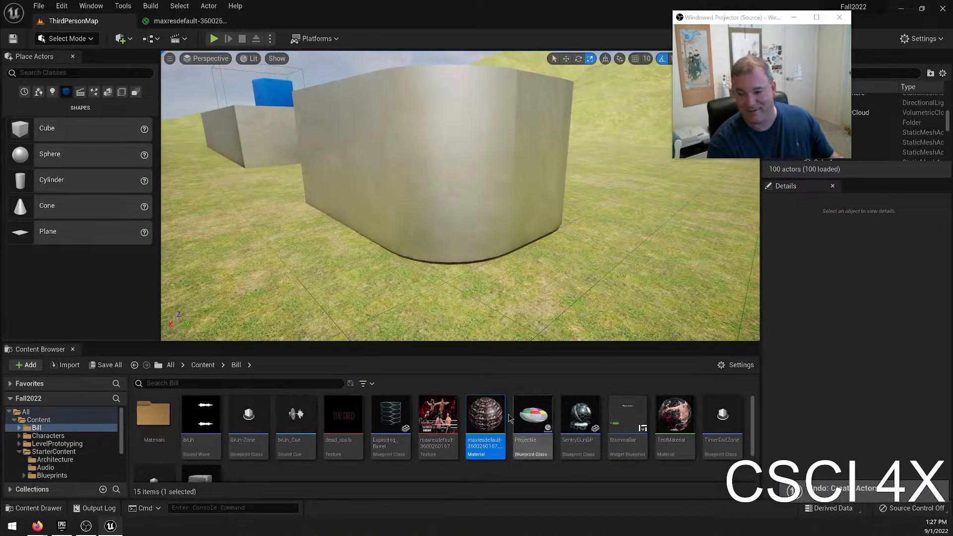
{"action": "key", "text": "Delete"}
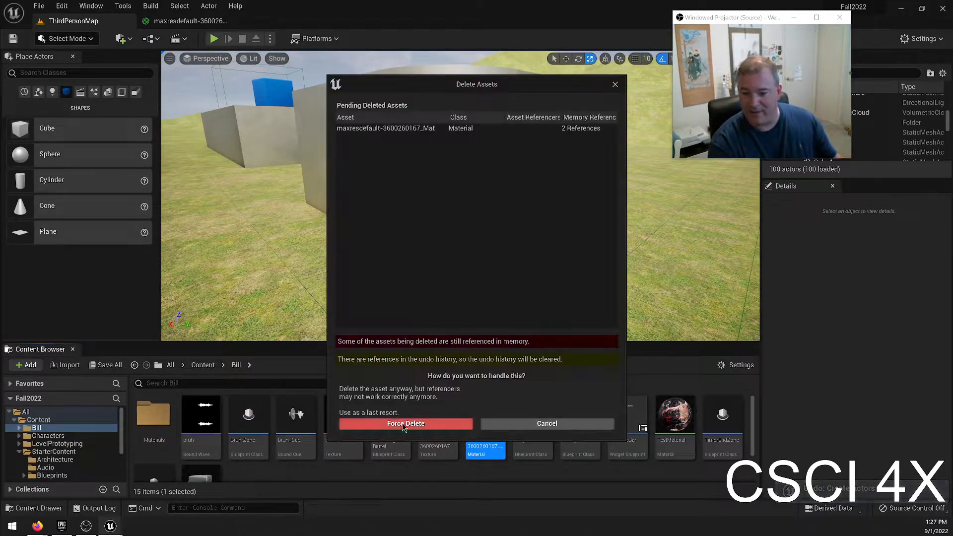
{"action": "left_click", "coordinate": [535, 425]}
{"action": "left_click", "coordinate": [509, 289]}
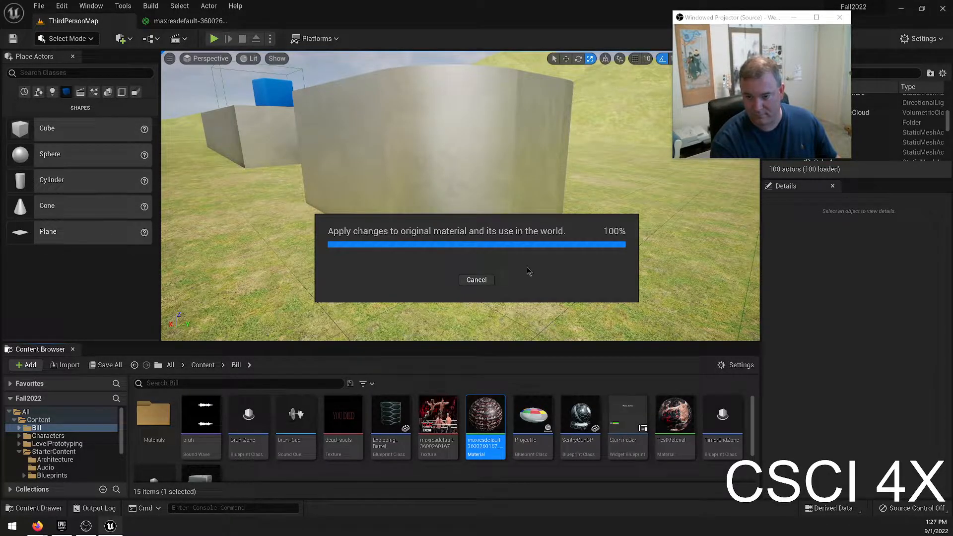
Create a new material named SpecialMat in the current content folder and open its material graph.
{"action": "scroll", "coordinate": [517, 477], "scroll_direction": "down", "scroll_amount": 2}
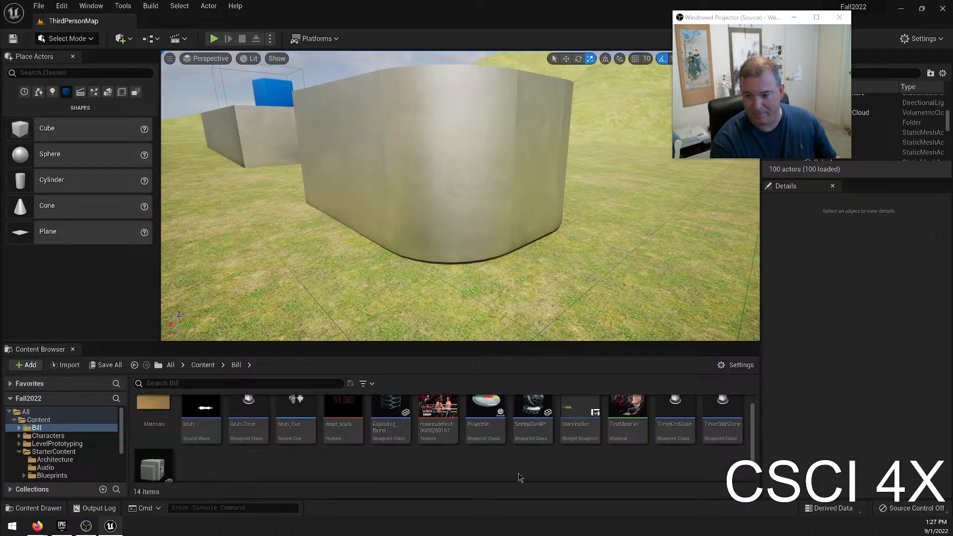
{"action": "right_click", "coordinate": [375, 448]}
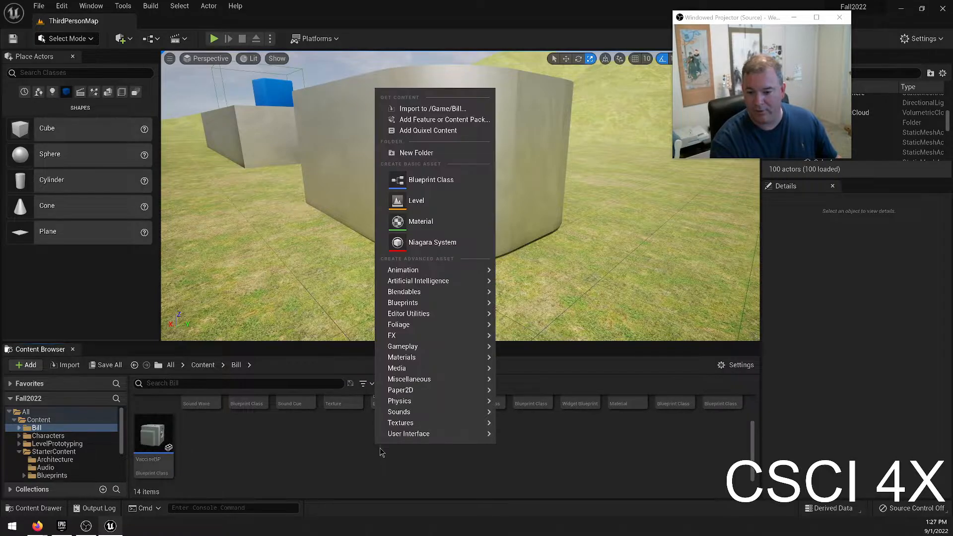
{"action": "left_click", "coordinate": [438, 224]}
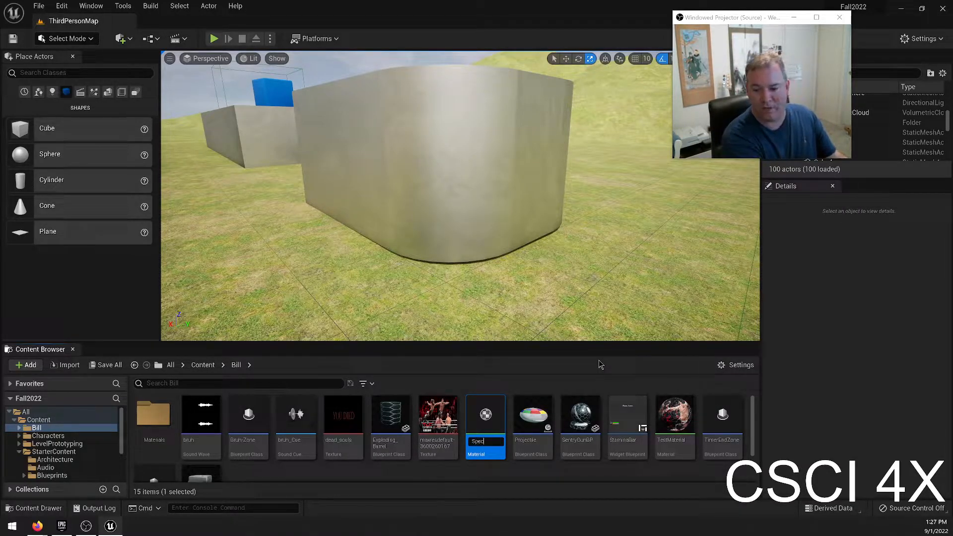
{"action": "type", "text": "SpecialMat"}
{"action": "key", "text": "Return"}
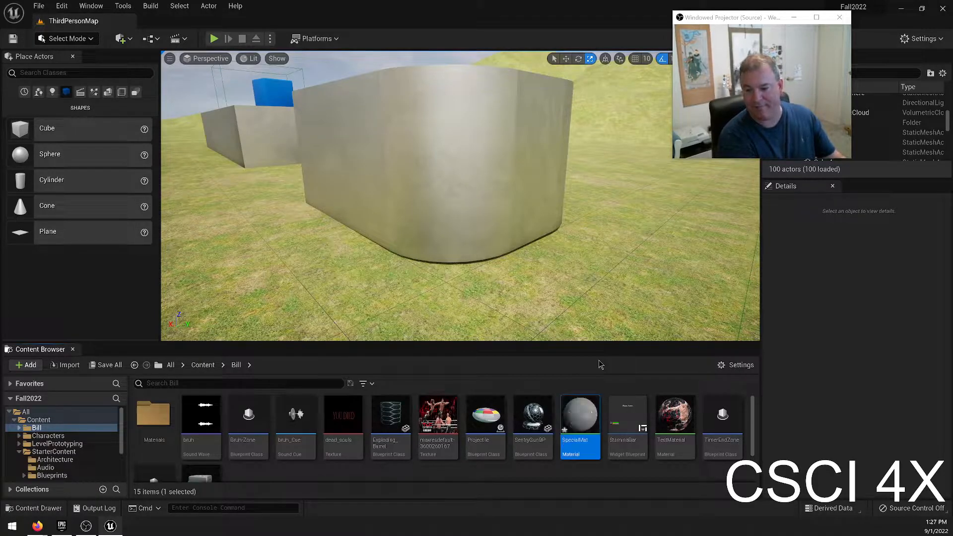
{"action": "key", "text": "Return"}
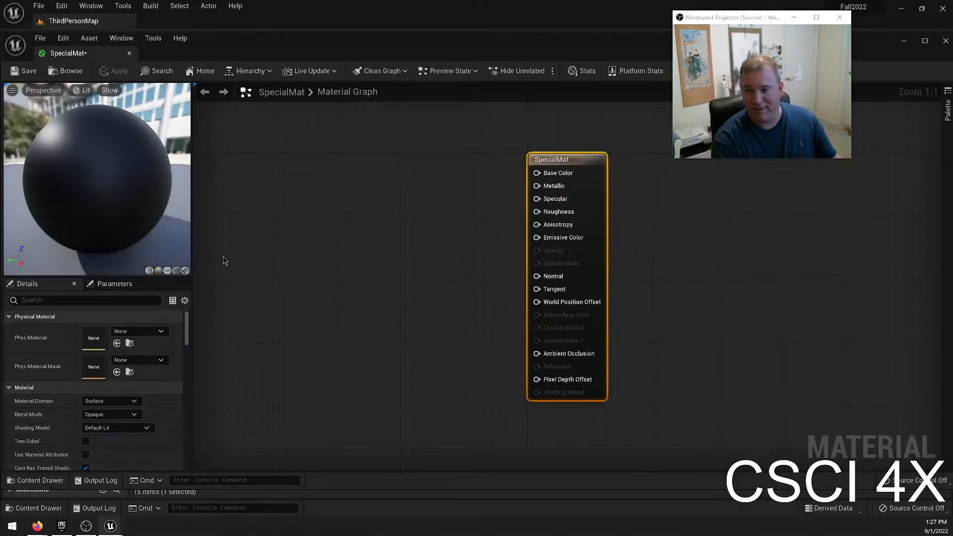
{"action": "right_click_drag", "start_coordinate": [332, 206], "coordinate": [392, 244]}
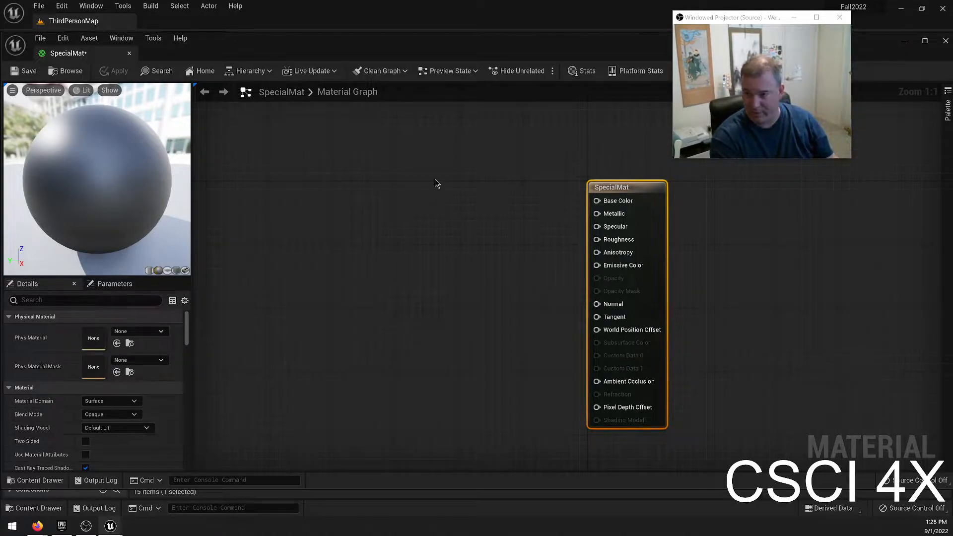
Add a Texture Sample node beside the SpecialMat output node in the material graph.
{"action": "left_click", "coordinate": [420, 204]}
{"action": "left_click_drag", "start_coordinate": [444, 238], "coordinate": [405, 223]}
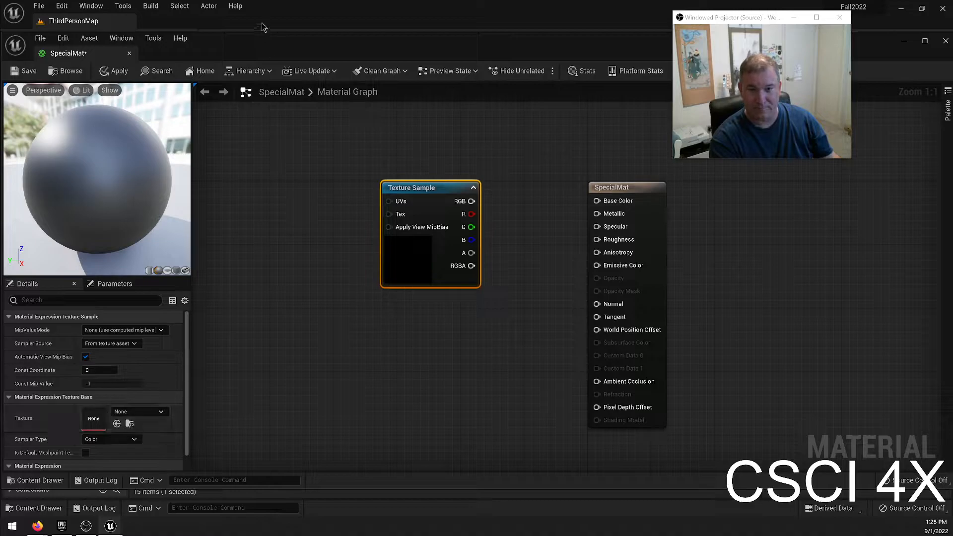
Arrange the material editor and the level editor side by side, with the white cube and preview mesh visible in the level.
{"action": "left_click_drag", "start_coordinate": [40, 54], "coordinate": [635, 246]}
{"action": "key", "text": "super+Right"}
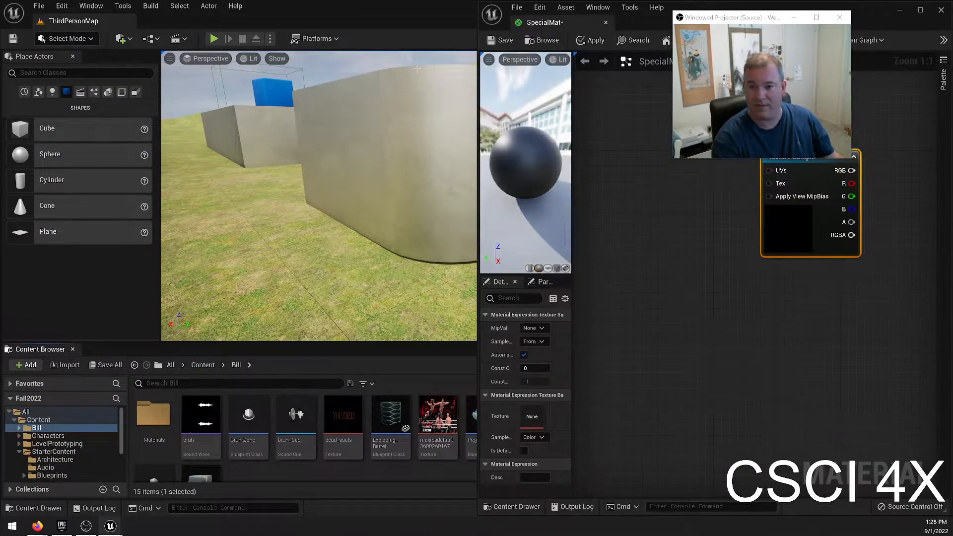
{"action": "key", "text": "super+Left"}
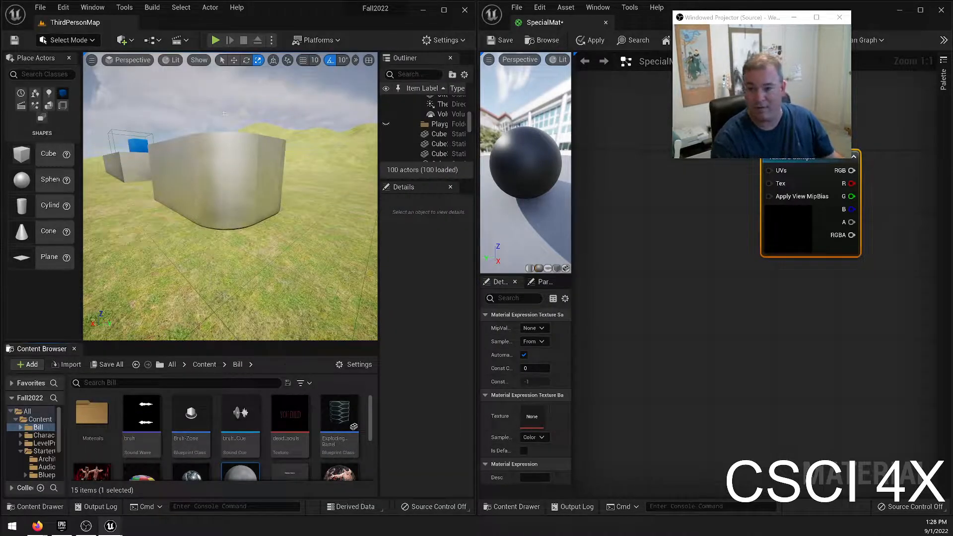
{"action": "right_click_drag", "start_coordinate": [259, 169], "coordinate": [117, 139]}
{"action": "right_click_drag", "start_coordinate": [196, 327], "coordinate": [196, 329]}
{"action": "key", "text": "a"}
Assign the T_Wood_Oak_D texture from the StarterContent Textures folder to the Texture Sample node.
{"action": "scroll", "coordinate": [44, 458], "scroll_direction": "down", "scroll_amount": 3}
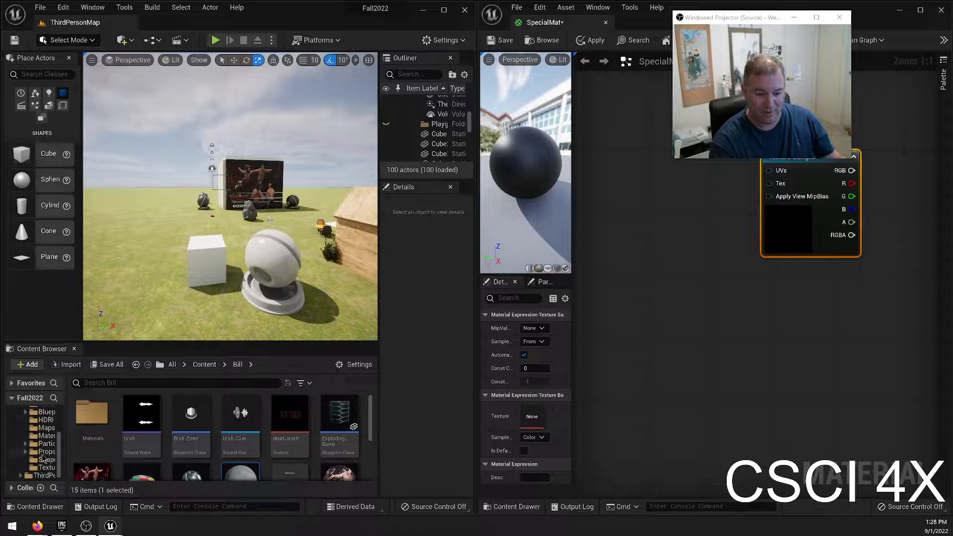
{"action": "left_click", "coordinate": [41, 468]}
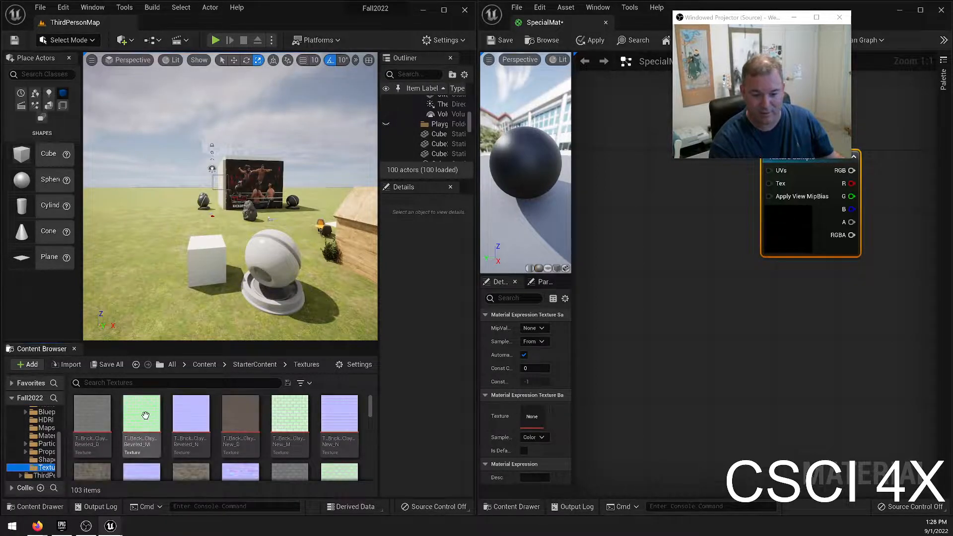
{"action": "scroll", "coordinate": [199, 434], "scroll_direction": "down", "scroll_amount": 1}
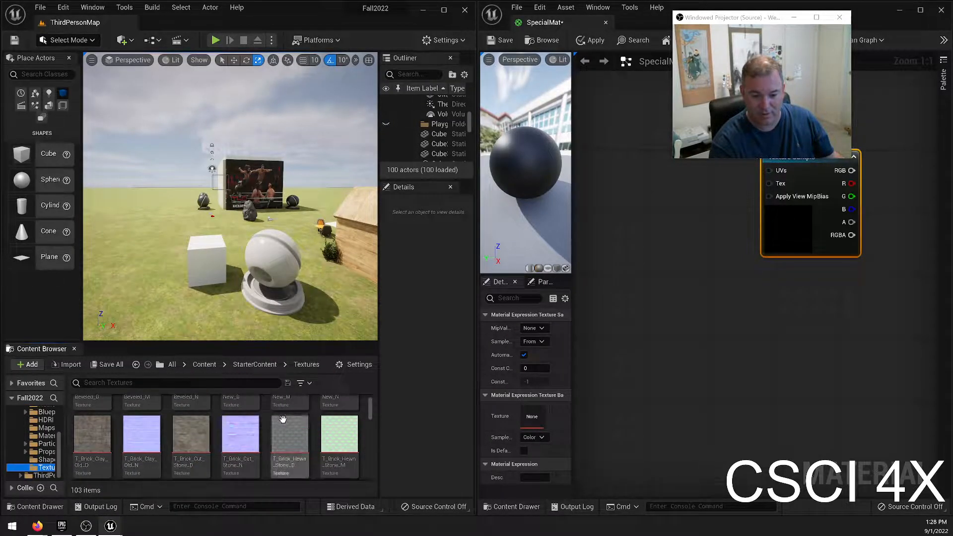
{"action": "scroll", "coordinate": [288, 431], "scroll_direction": "down", "scroll_amount": 2}
{"action": "scroll", "coordinate": [292, 430], "scroll_direction": "down", "scroll_amount": 4}
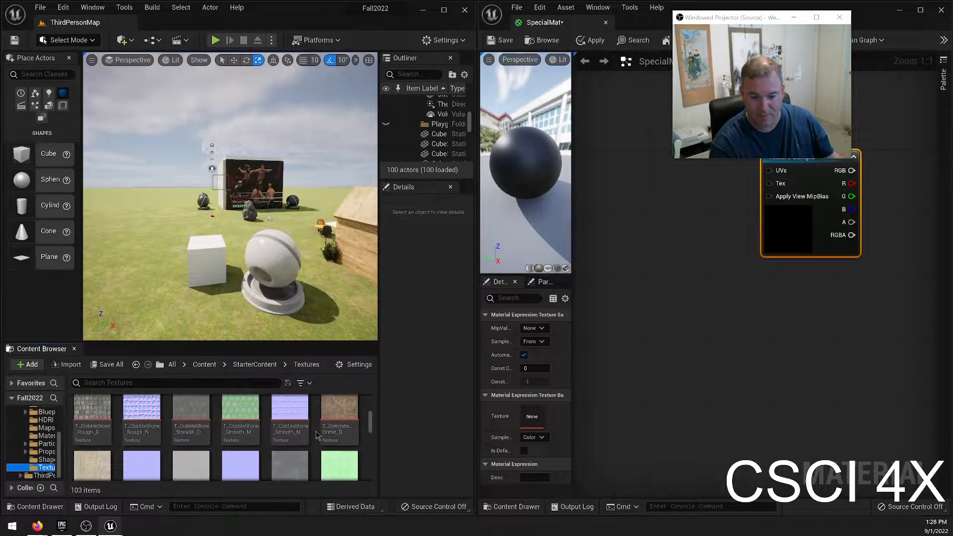
{"action": "scroll", "coordinate": [308, 432], "scroll_direction": "down", "scroll_amount": 3}
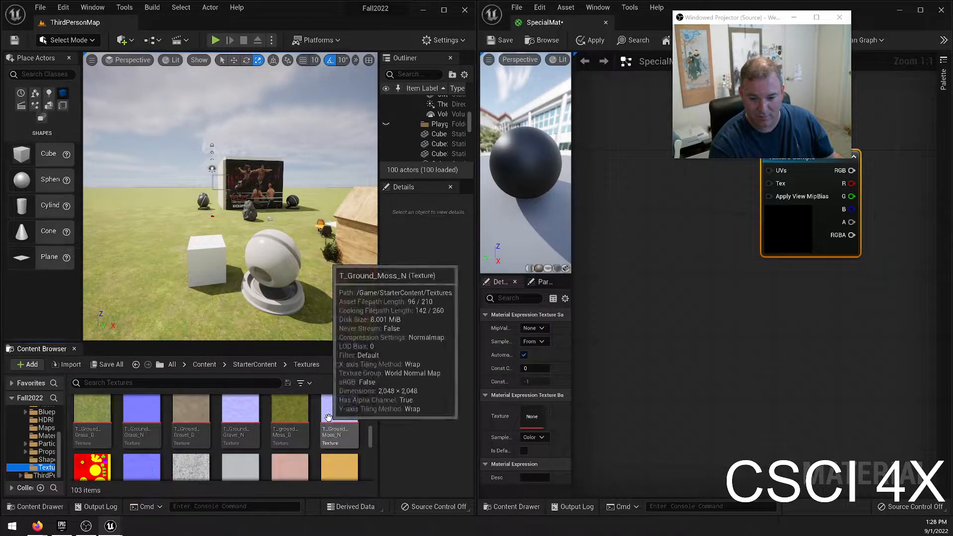
{"action": "scroll", "coordinate": [326, 438], "scroll_direction": "down", "scroll_amount": 2}
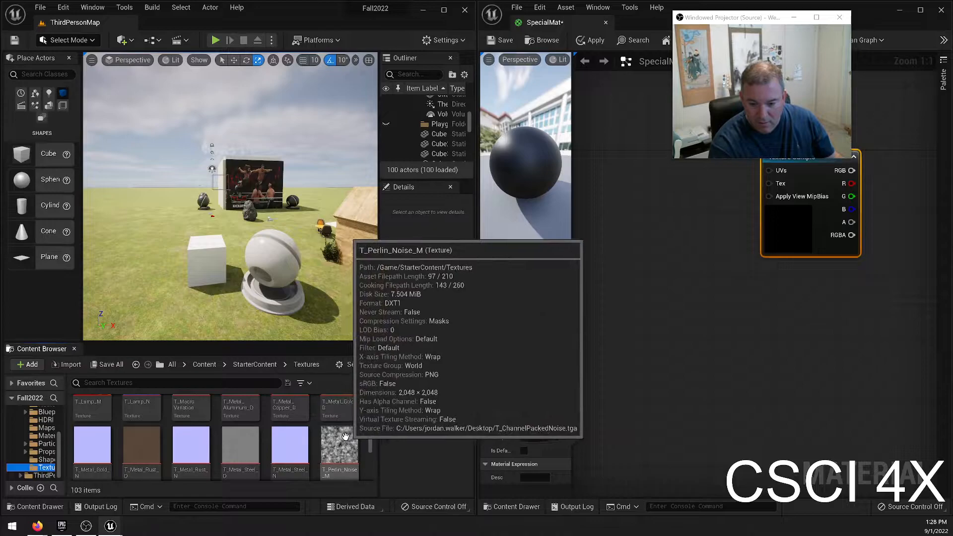
{"action": "scroll", "coordinate": [322, 420], "scroll_direction": "down", "scroll_amount": 4}
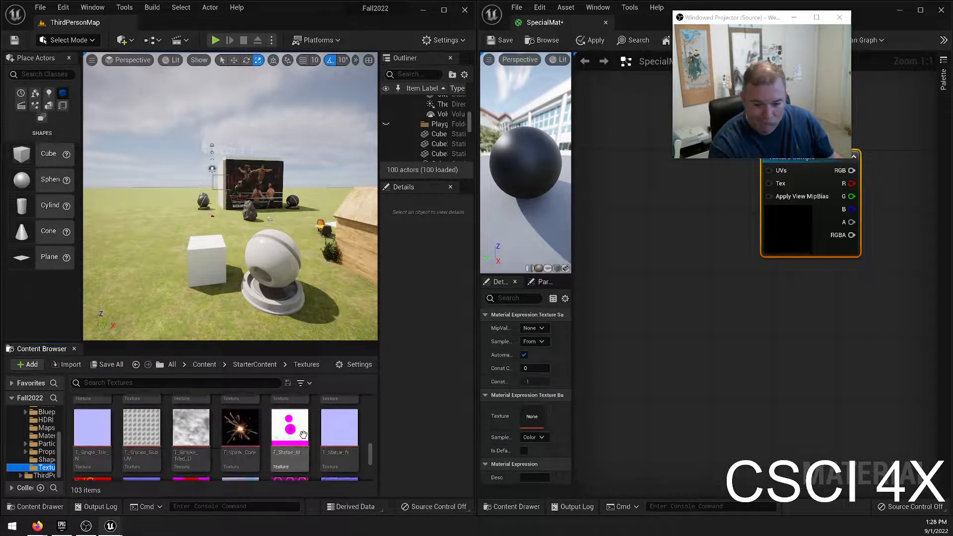
{"action": "scroll", "coordinate": [328, 424], "scroll_direction": "down", "scroll_amount": 5}
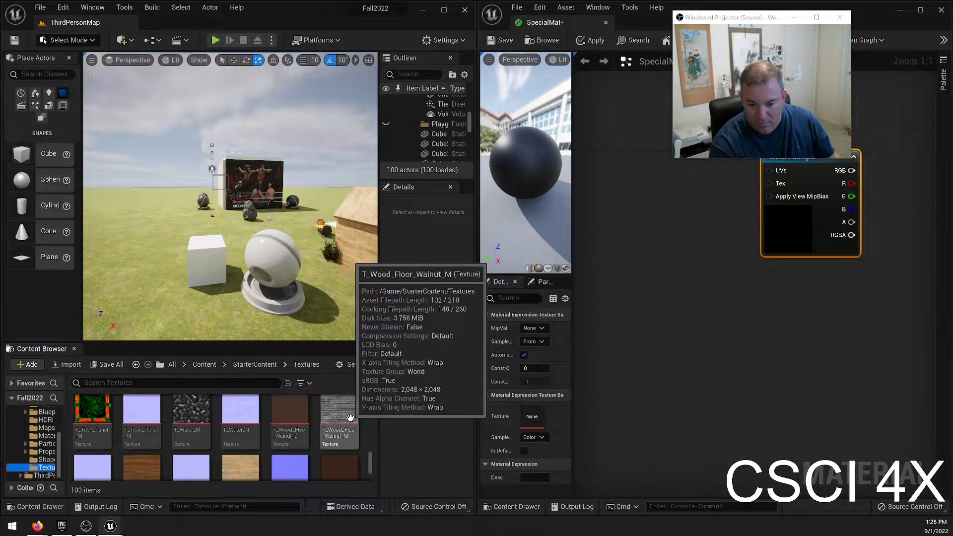
{"action": "scroll", "coordinate": [317, 417], "scroll_direction": "down", "scroll_amount": 1}
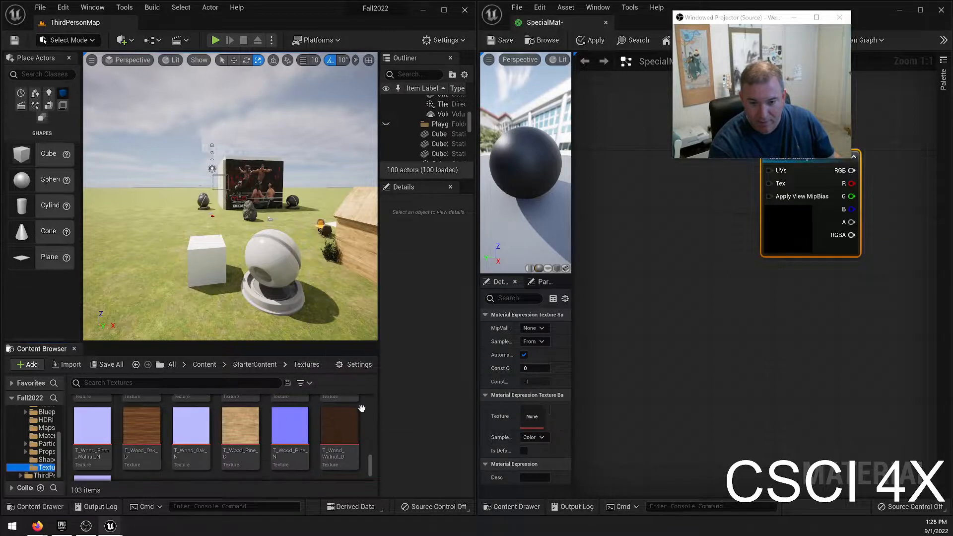
{"action": "mouse_move", "coordinate": [148, 423]}
{"action": "left_click", "coordinate": [136, 447]}
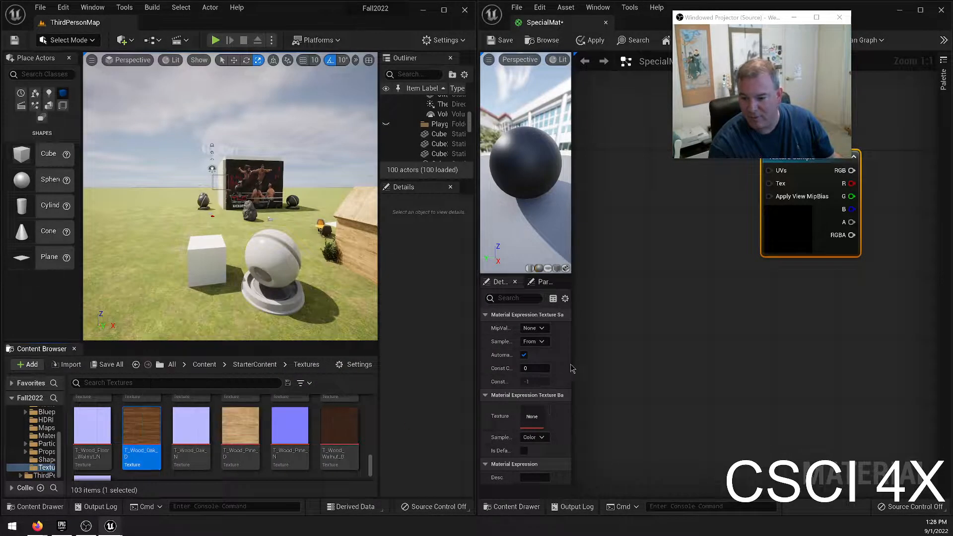
{"action": "left_click_drag", "start_coordinate": [577, 367], "coordinate": [668, 369]}
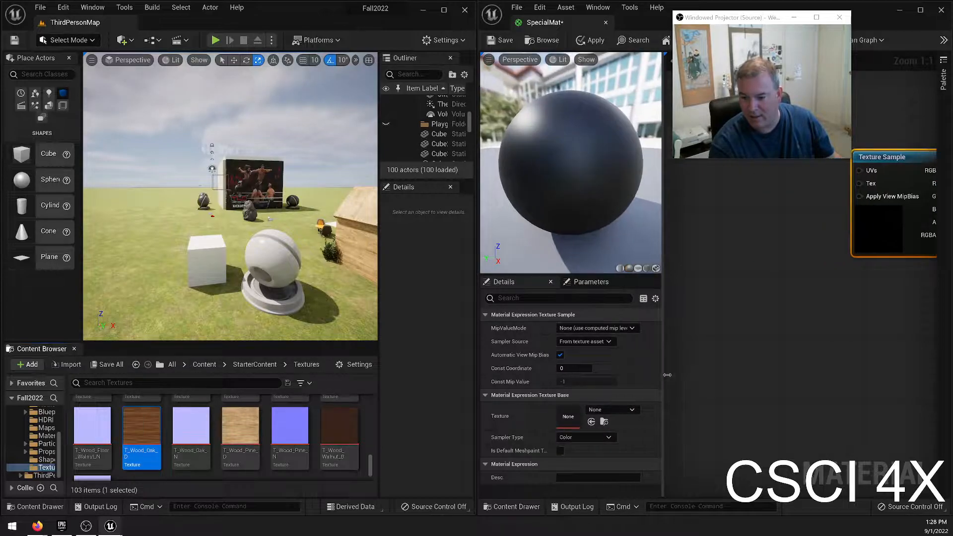
{"action": "left_click", "coordinate": [593, 422]}
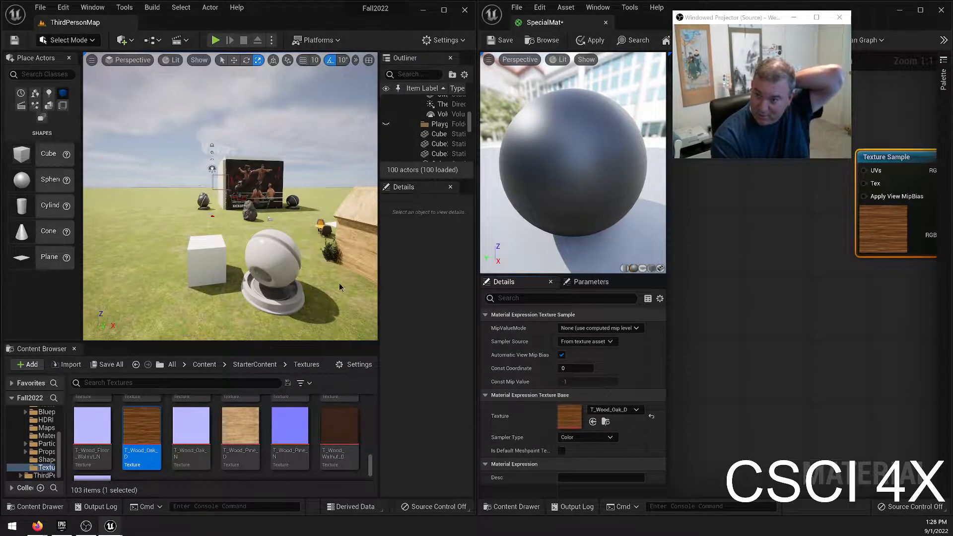
Select the preview mesh in the level and resize the editor windows and panes to give the material graph more room.
{"action": "left_click", "coordinate": [263, 270]}
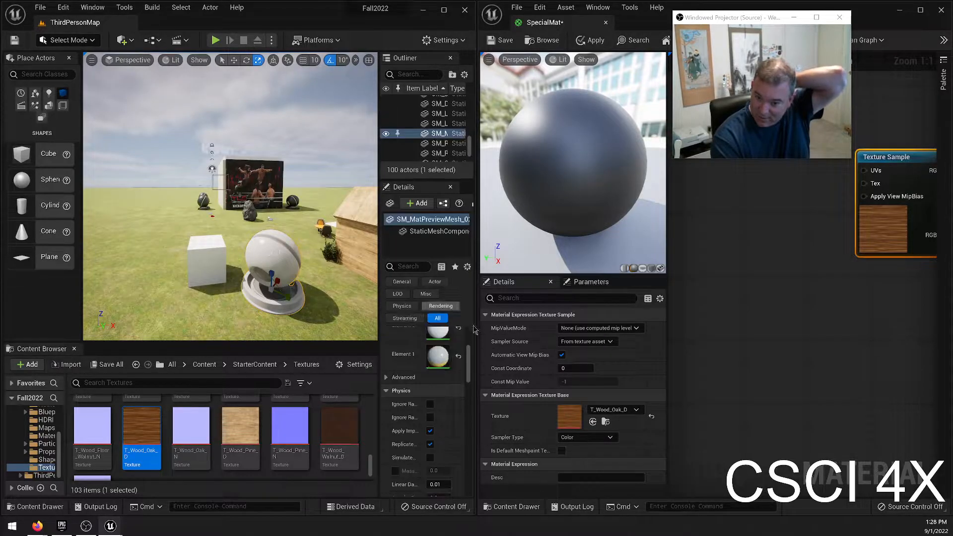
{"action": "left_click_drag", "start_coordinate": [475, 331], "coordinate": [549, 334]}
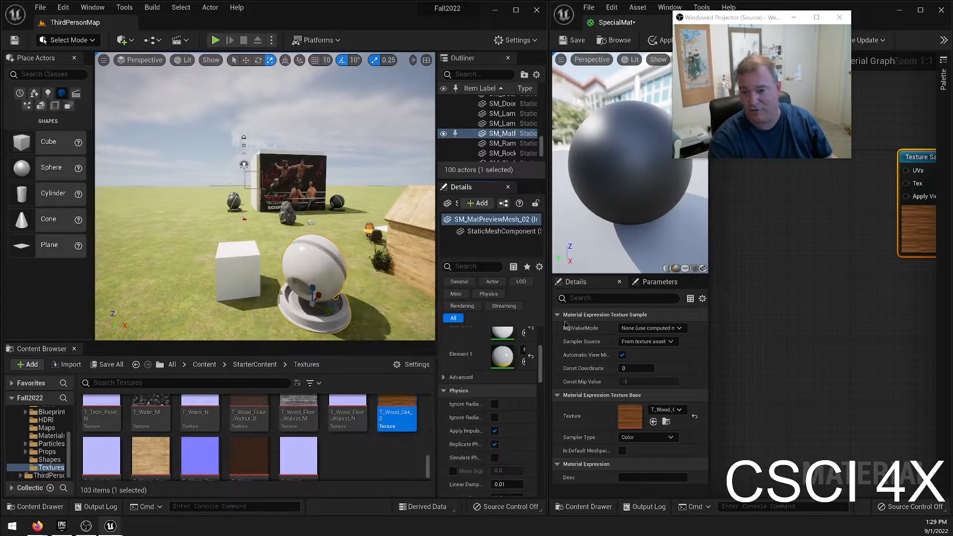
{"action": "left_click_drag", "start_coordinate": [549, 248], "coordinate": [462, 248]}
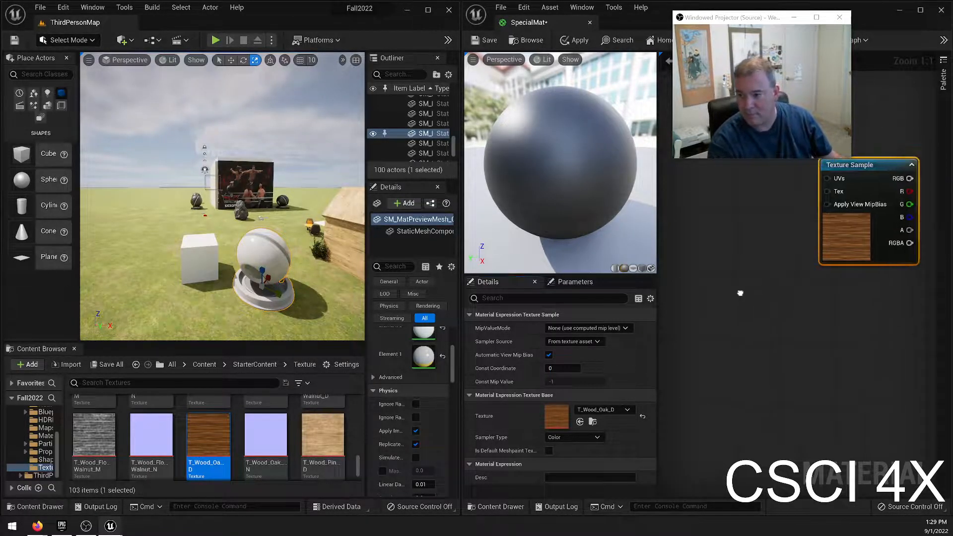
{"action": "right_click_drag", "start_coordinate": [758, 283], "coordinate": [606, 313]}
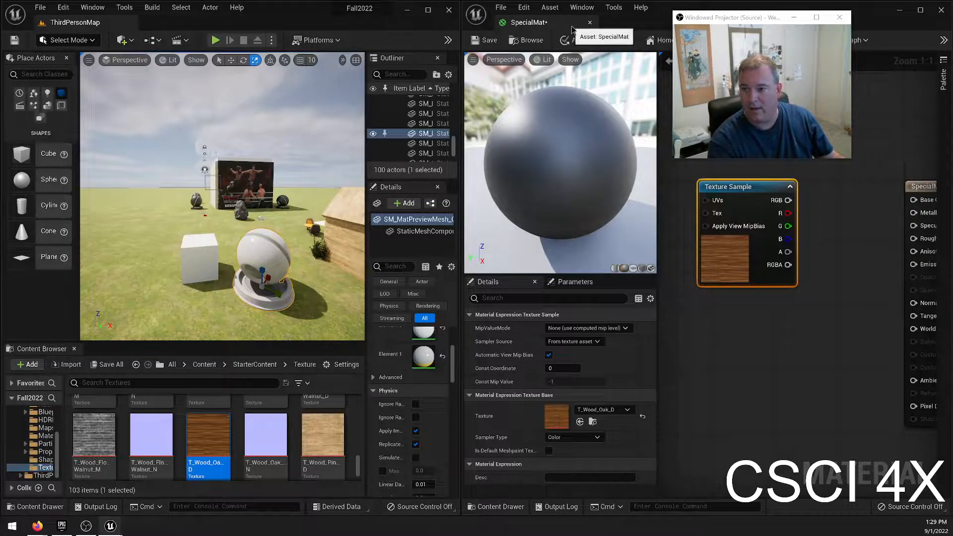
{"action": "left_click_drag", "start_coordinate": [746, 22], "coordinate": [832, 27]}
{"action": "right_click_drag", "start_coordinate": [693, 333], "coordinate": [656, 342]}
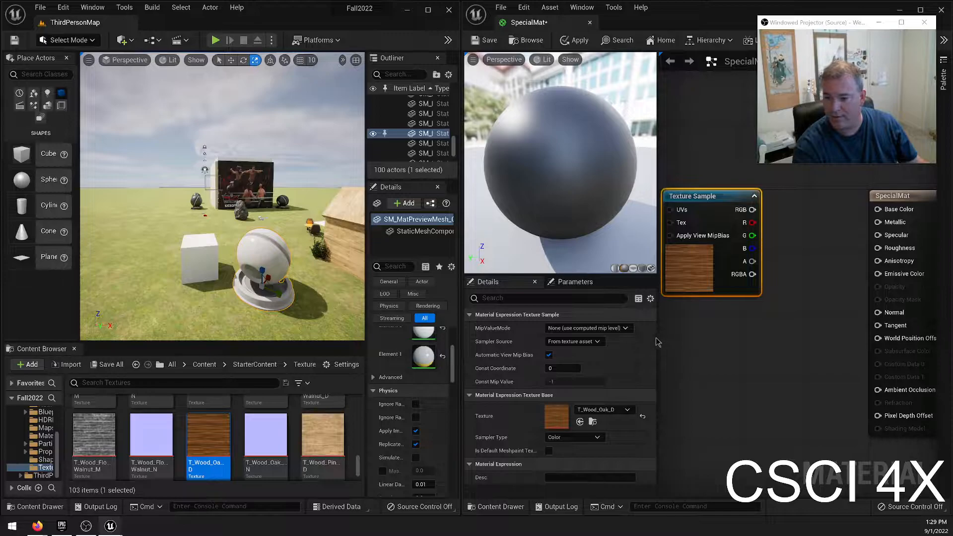
{"action": "left_click_drag", "start_coordinate": [658, 342], "coordinate": [530, 342]}
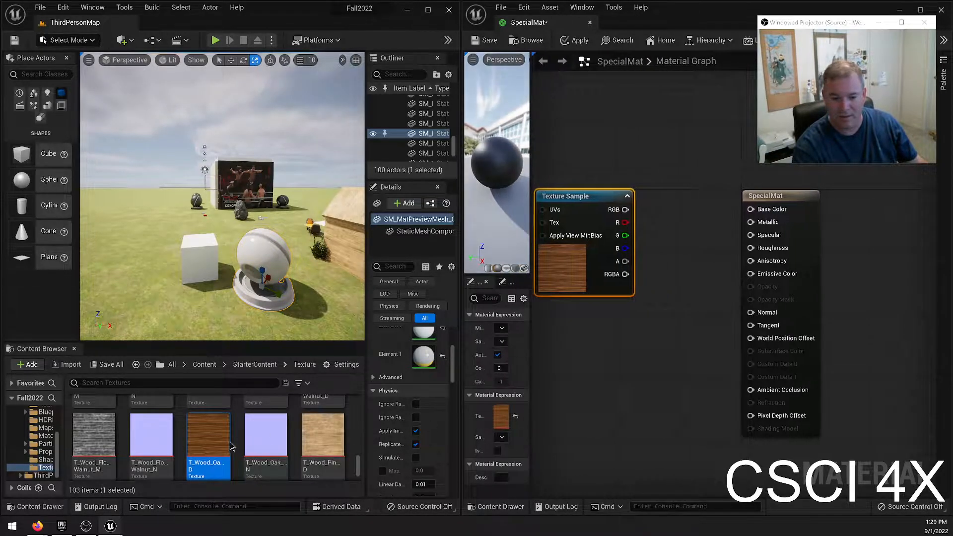
Try two ways of adding another T_Wood_Oak_D Texture Sample node, from the texture asset and directly in the graph, deleting each one.
{"action": "left_click_drag", "start_coordinate": [234, 442], "coordinate": [550, 353]}
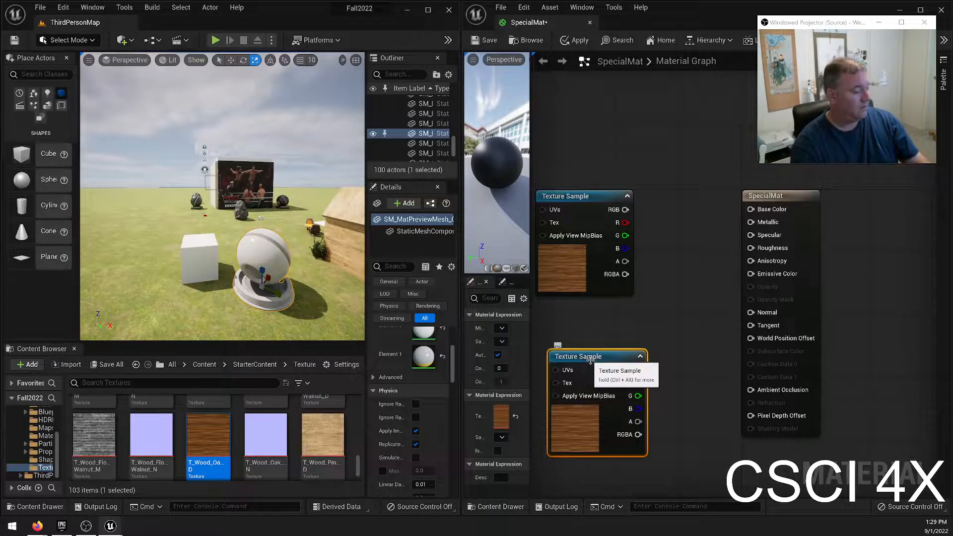
{"action": "key", "text": "Delete"}
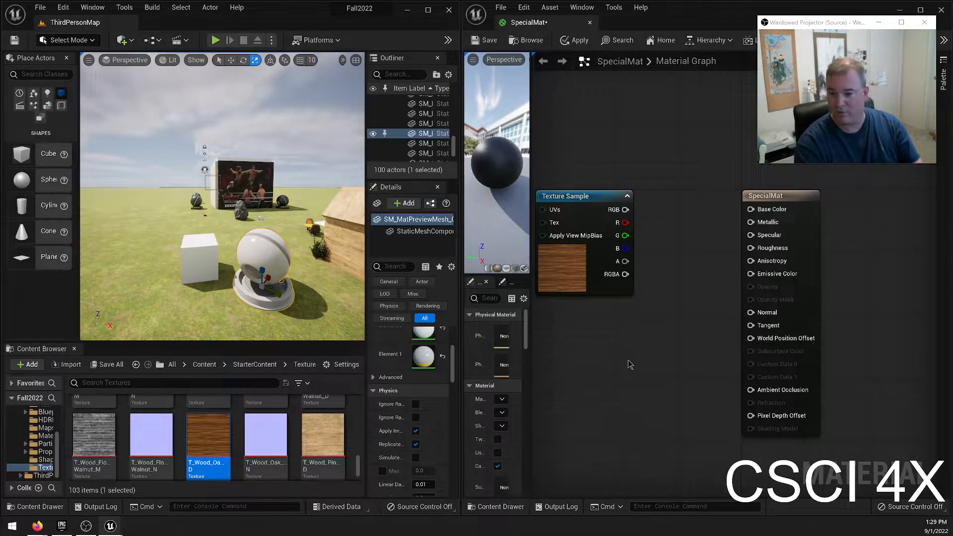
{"action": "left_click", "coordinate": [609, 339]}
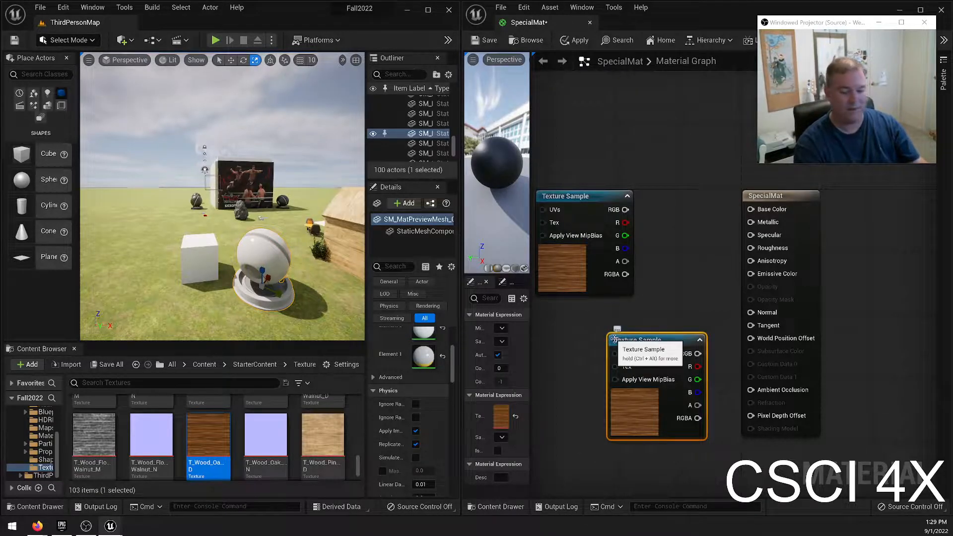
{"action": "key", "text": "Delete"}
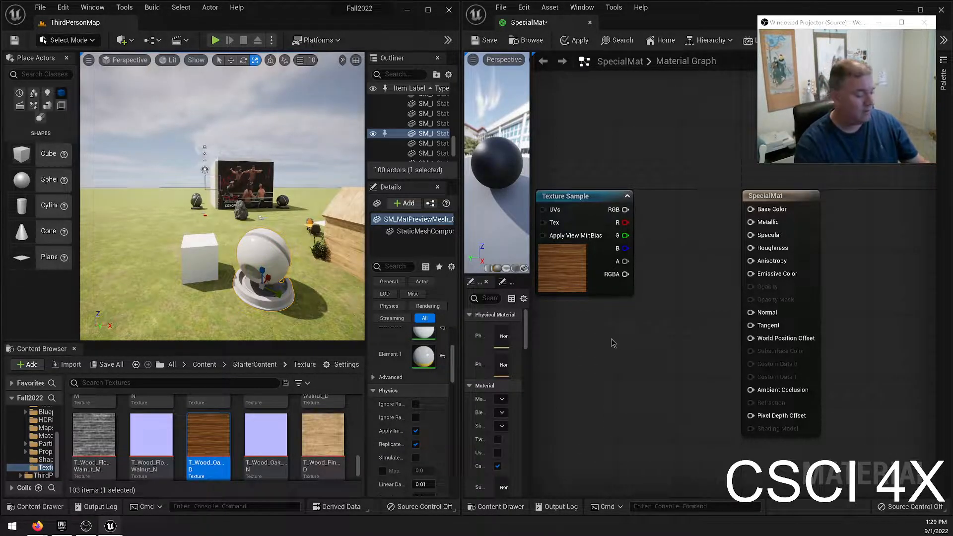
Demonstrate adding BumpOffset, Lerp, Add and Multiply nodes one after another in the empty graph area, deleting each one.
{"action": "left_click", "coordinate": [613, 343]}
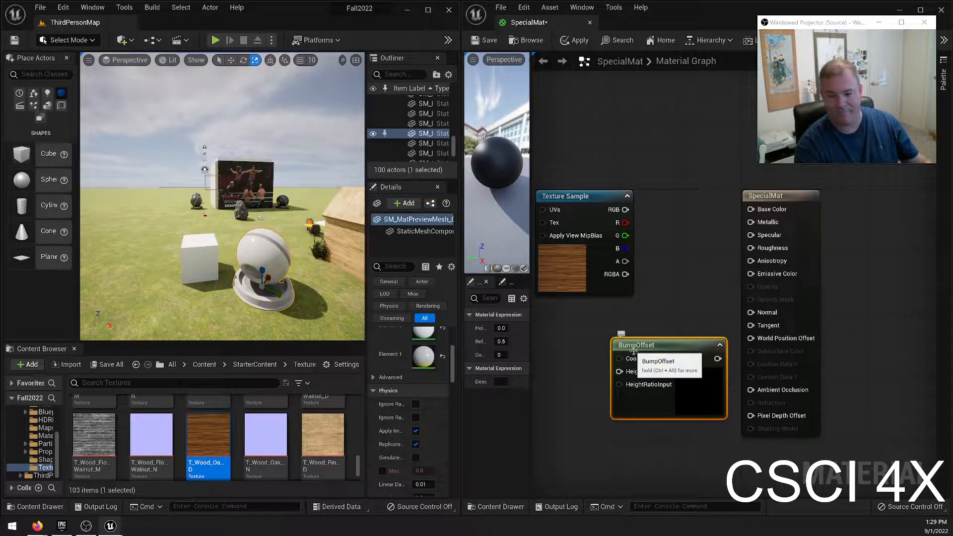
{"action": "key", "text": "Delete"}
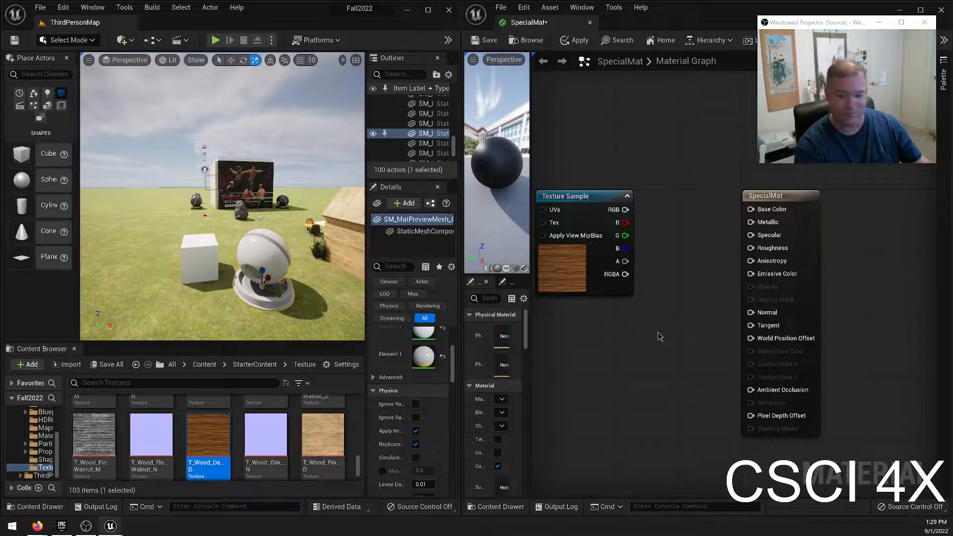
{"action": "left_click", "coordinate": [635, 349]}
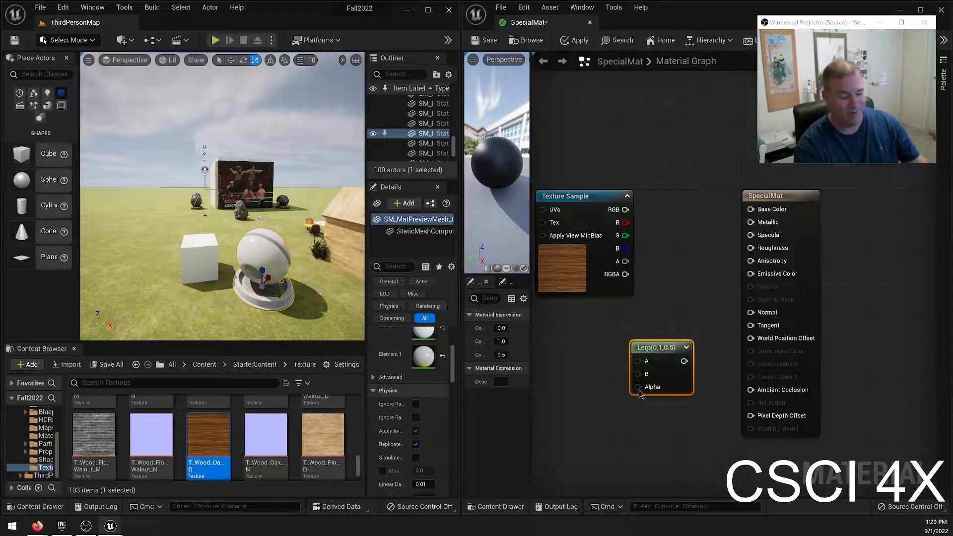
{"action": "key", "text": "Delete"}
{"action": "left_click", "coordinate": [629, 361]}
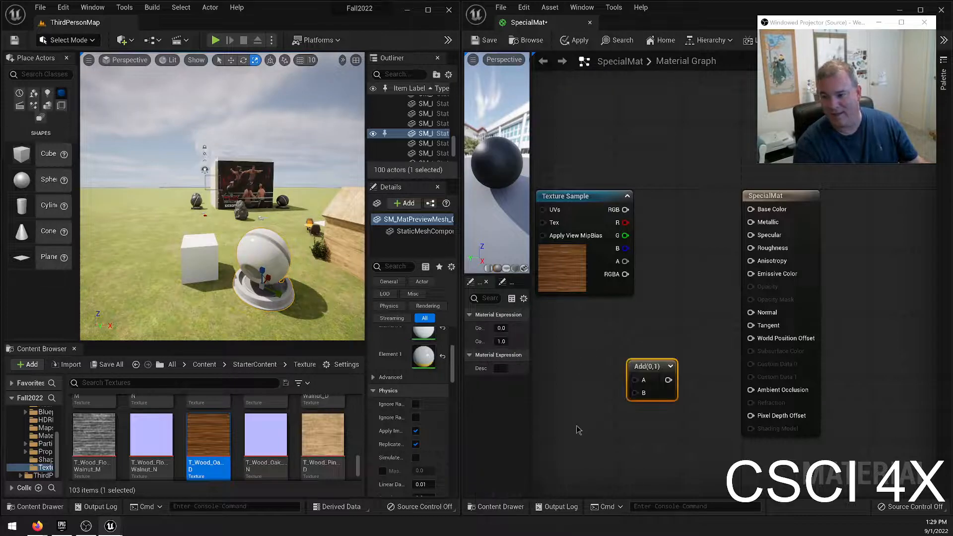
{"action": "key", "text": "Delete"}
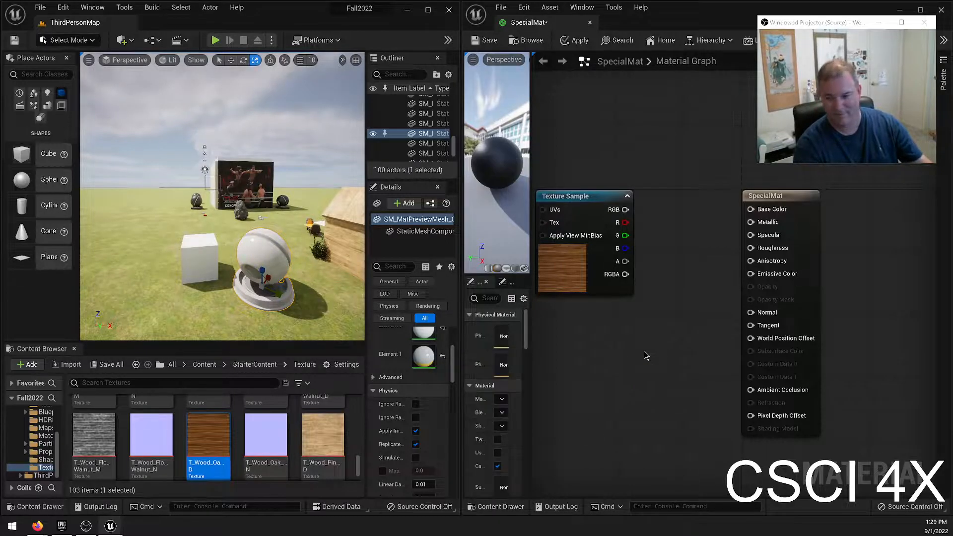
{"action": "left_click", "coordinate": [647, 358]}
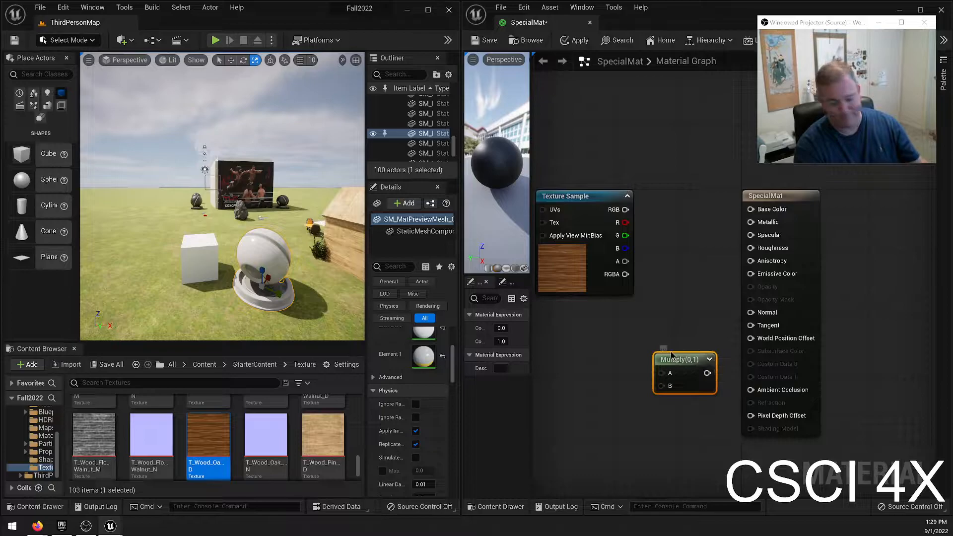
{"action": "key", "text": "Delete"}
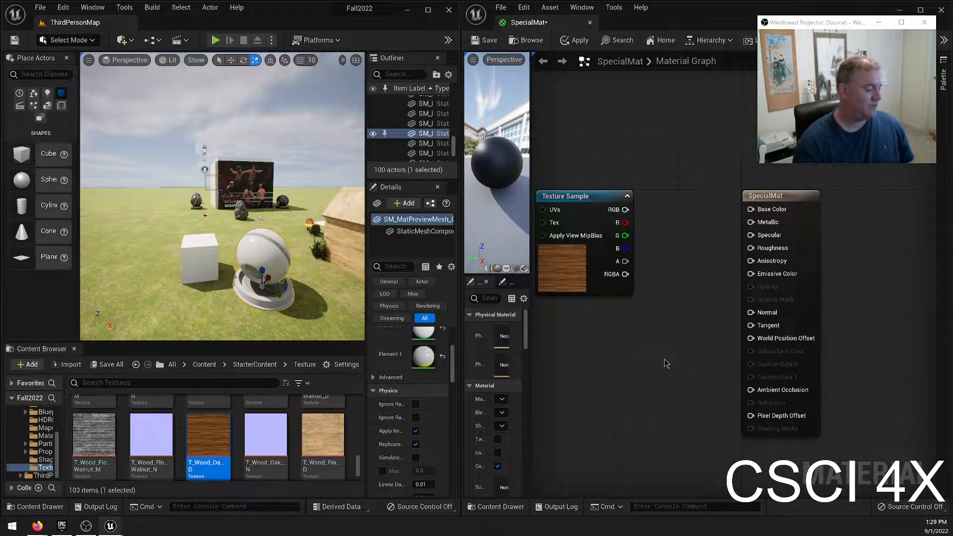
Add a second Texture Sample node with the oak texture and place it directly below the first one.
{"action": "left_click", "coordinate": [640, 344]}
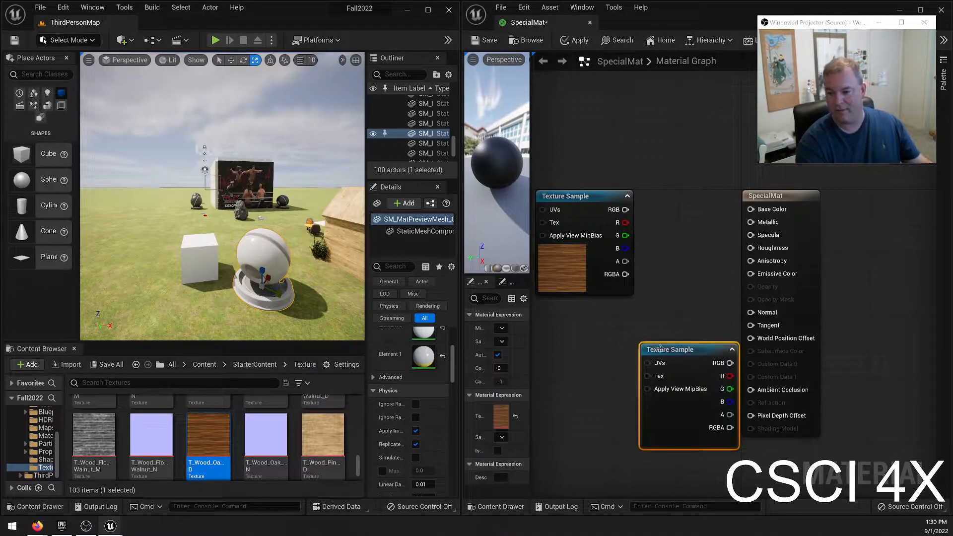
{"action": "left_click_drag", "start_coordinate": [679, 342], "coordinate": [600, 307]}
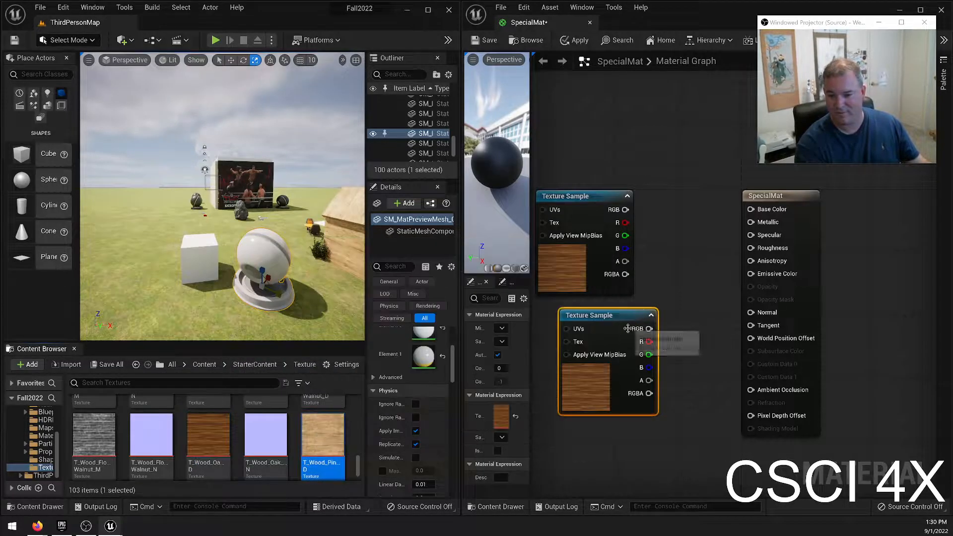
{"action": "scroll", "coordinate": [298, 444], "scroll_direction": "down", "scroll_amount": 1}
{"action": "left_click", "coordinate": [638, 117]}
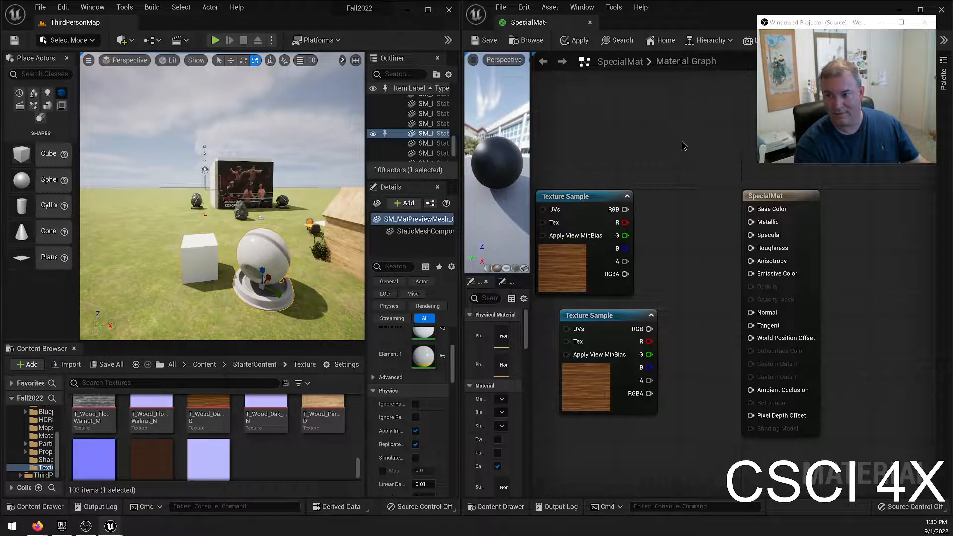
Try adding a Texture Sample node from the T_Wood_Pine_D texture in the empty area above the existing nodes, and delete it.
{"action": "right_click_drag", "start_coordinate": [684, 146], "coordinate": [650, 235]}
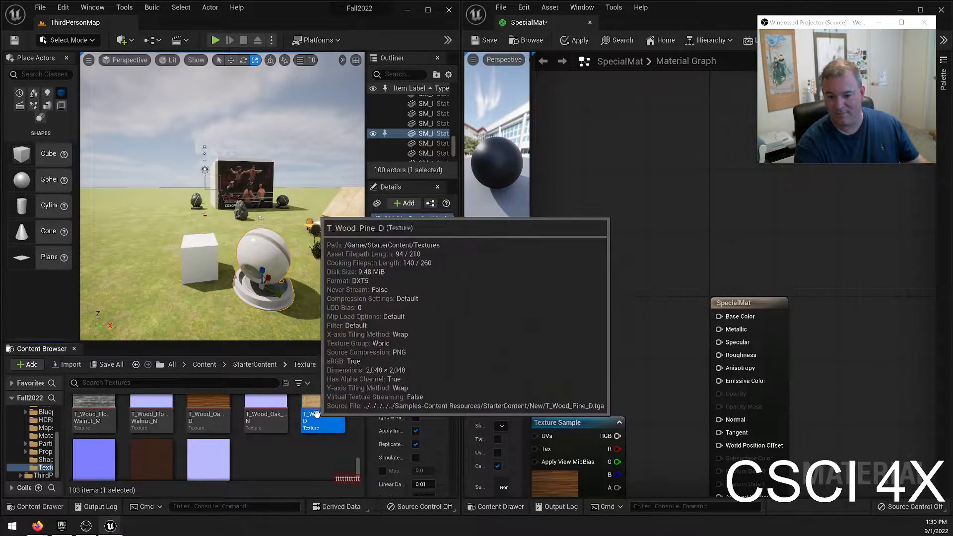
{"action": "left_click", "coordinate": [346, 448]}
{"action": "left_click", "coordinate": [324, 417]}
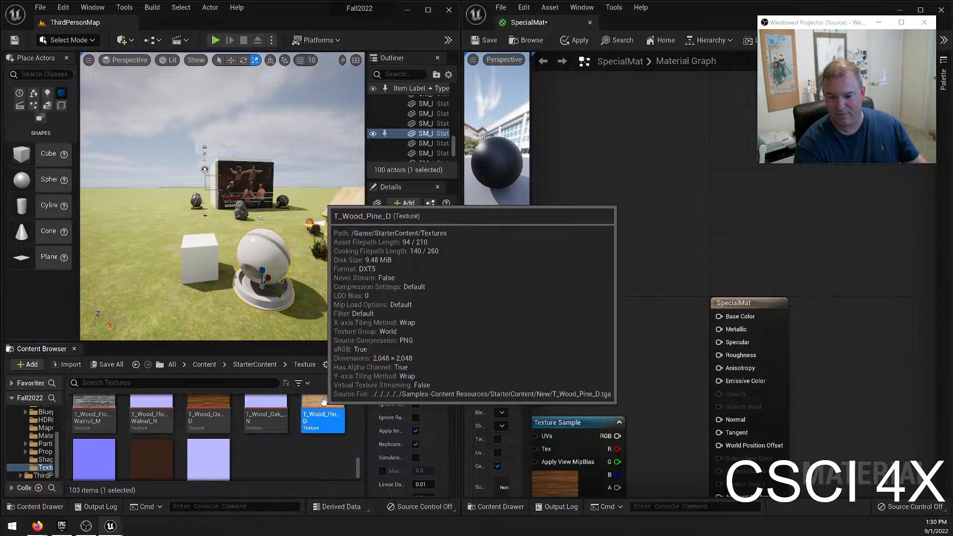
{"action": "left_click", "coordinate": [631, 177]}
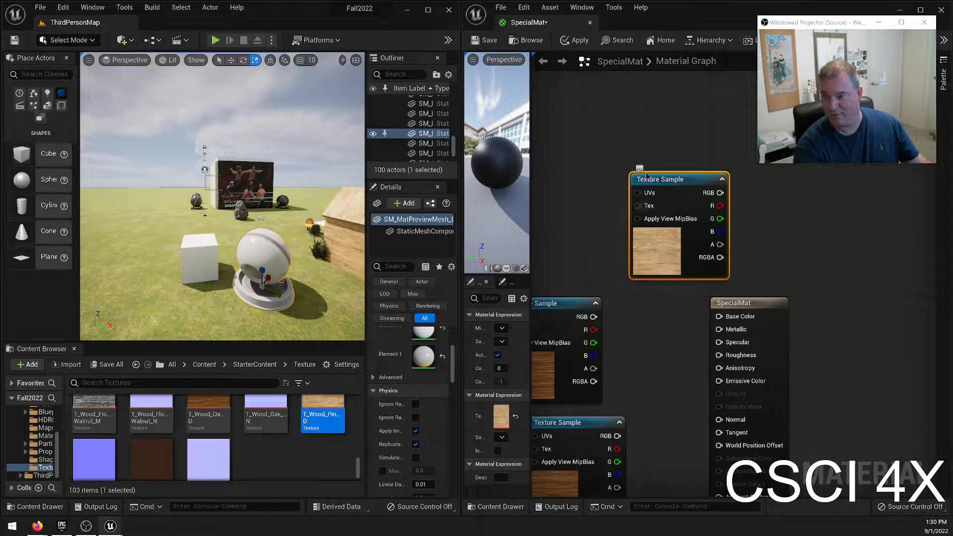
{"action": "key", "text": "Delete"}
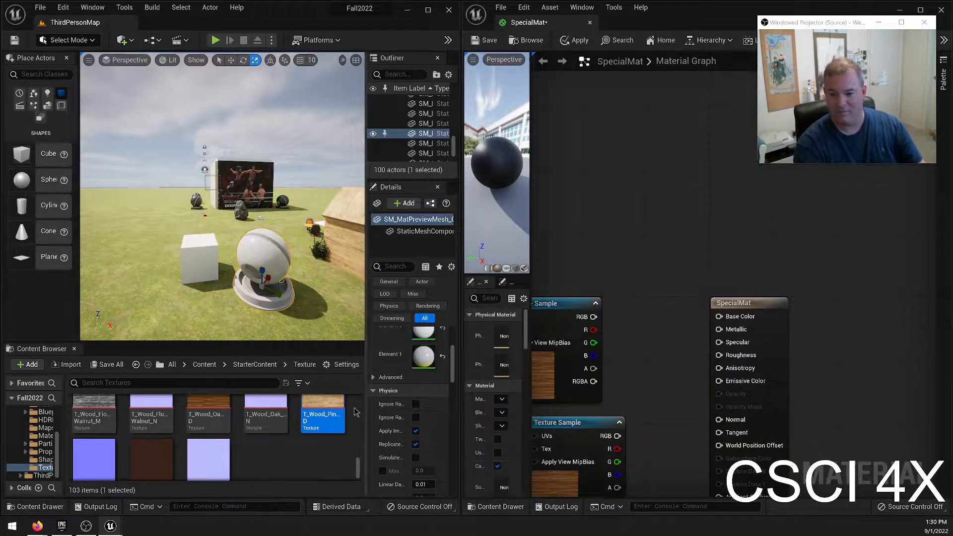
Delete the lower of the two oak Texture Sample nodes.
{"action": "right_click_drag", "start_coordinate": [656, 359], "coordinate": [752, 211]}
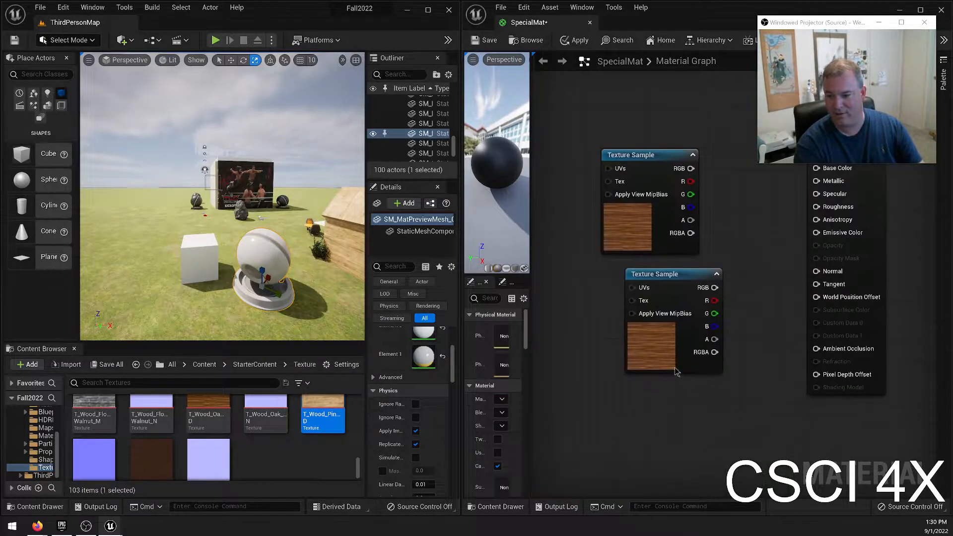
{"action": "left_click_drag", "start_coordinate": [544, 343], "coordinate": [731, 426]}
{"action": "key", "text": "Delete"}
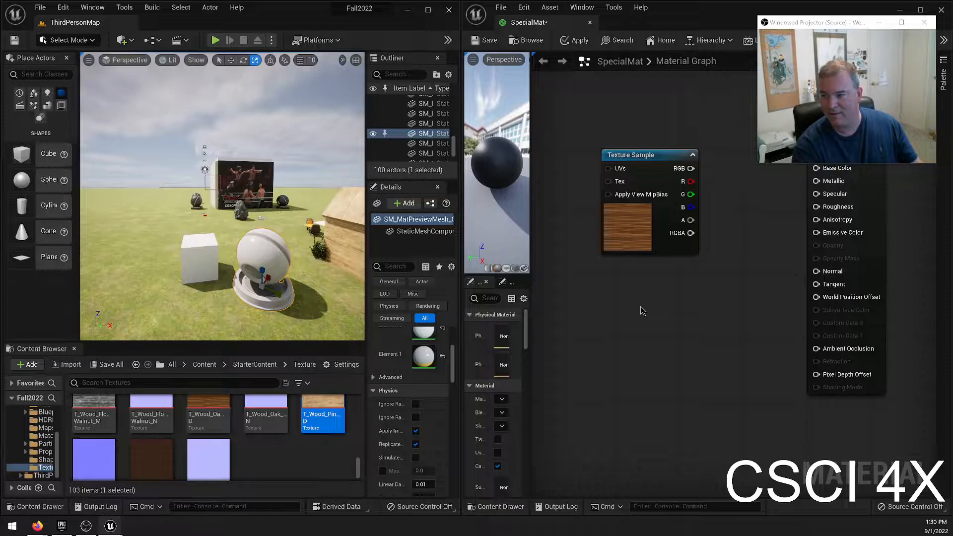
Try adding a pine Texture Sample node below the oak one, and delete it.
{"action": "key", "text": "ctrl+z"}
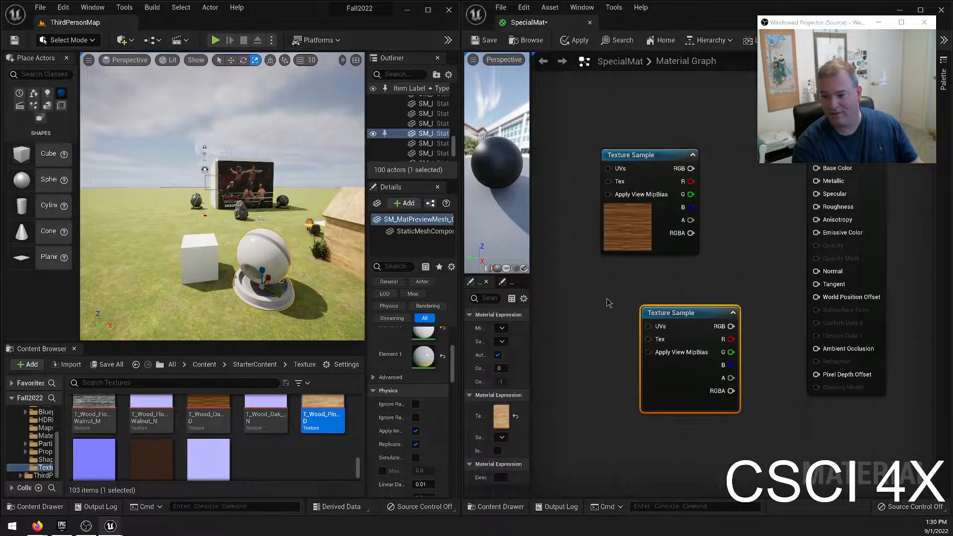
{"action": "key", "text": "Delete"}
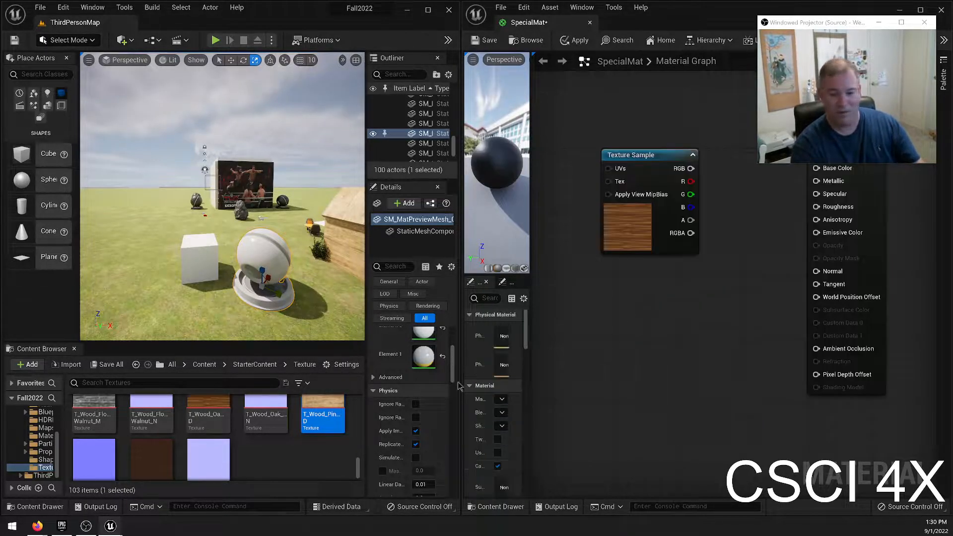
{"action": "key", "text": "Home"}
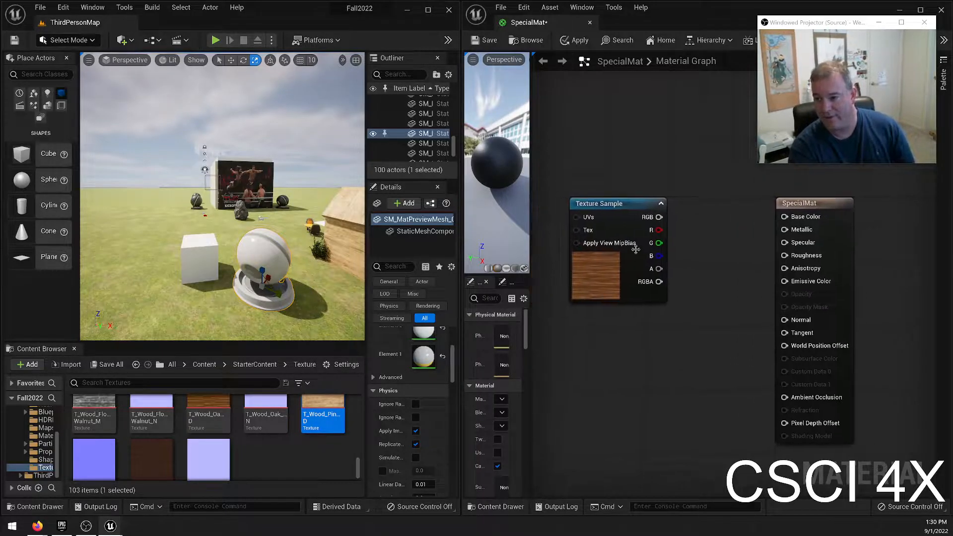
Connect the oak Texture Sample's RGB to Base Color, and add a T_Wood_Oak_N Texture Sample below it with its RGB wired to Normal.
{"action": "left_click_drag", "start_coordinate": [620, 206], "coordinate": [785, 217]}
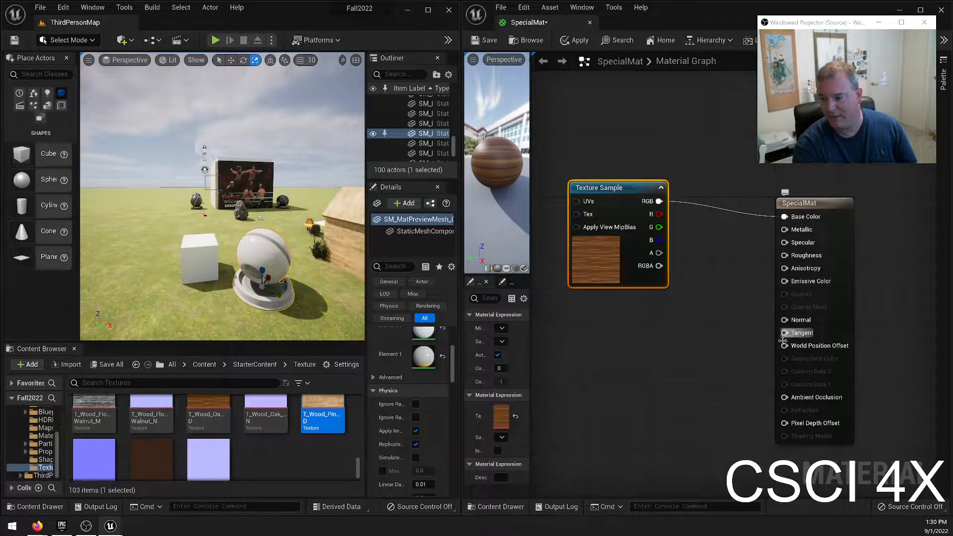
{"action": "left_click", "coordinate": [291, 459]}
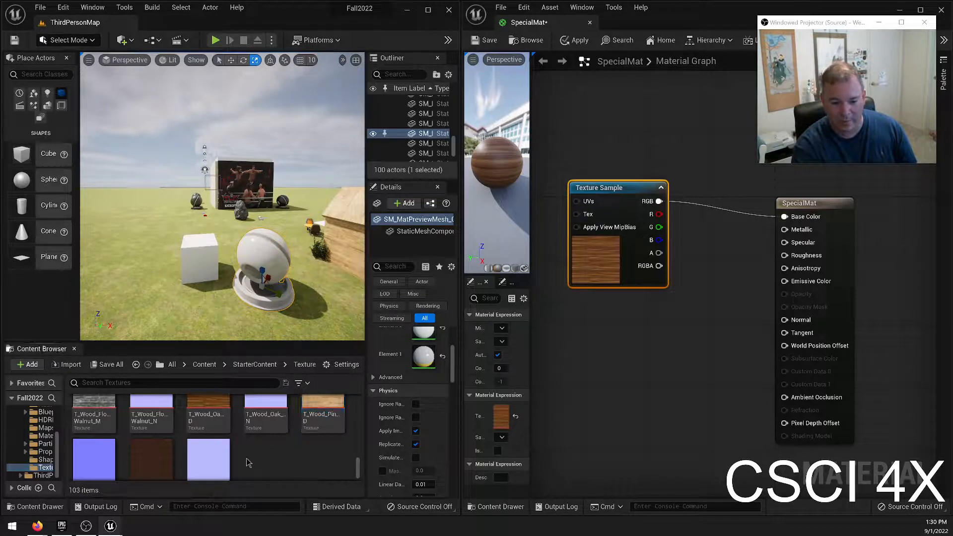
{"action": "scroll", "coordinate": [251, 449], "scroll_direction": "up", "scroll_amount": 1}
{"action": "left_click_drag", "start_coordinate": [251, 449], "coordinate": [602, 354]}
{"action": "left_click_drag", "start_coordinate": [667, 360], "coordinate": [797, 321]}
{"action": "left_click", "coordinate": [751, 291]}
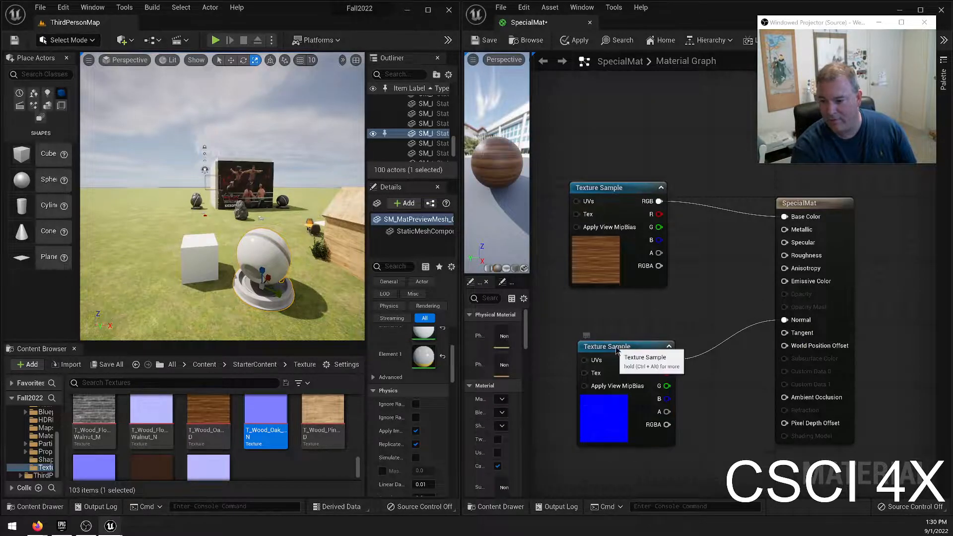
{"action": "left_click_drag", "start_coordinate": [617, 351], "coordinate": [609, 351]}
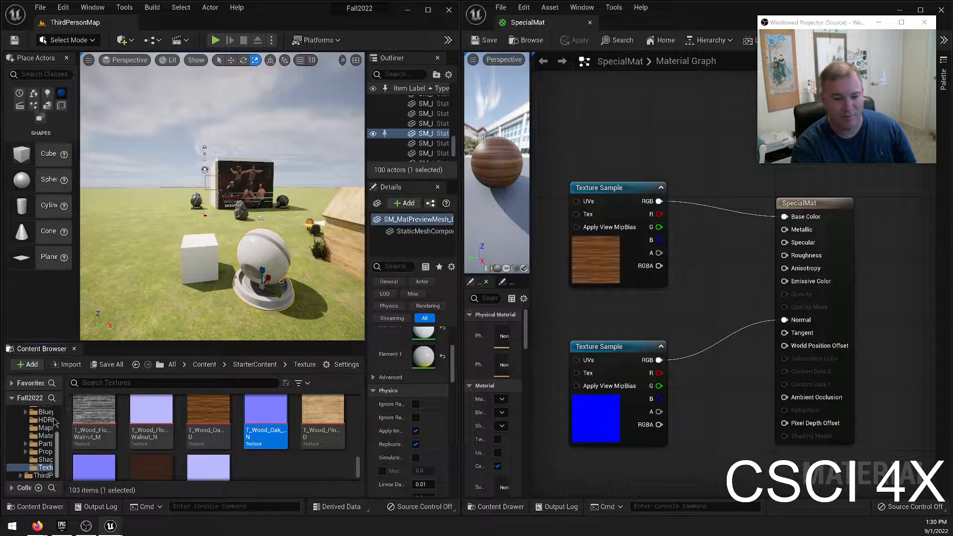
Apply the SpecialMat material to the preview mesh and the white cube in the level.
{"action": "scroll", "coordinate": [50, 427], "scroll_direction": "up", "scroll_amount": 4}
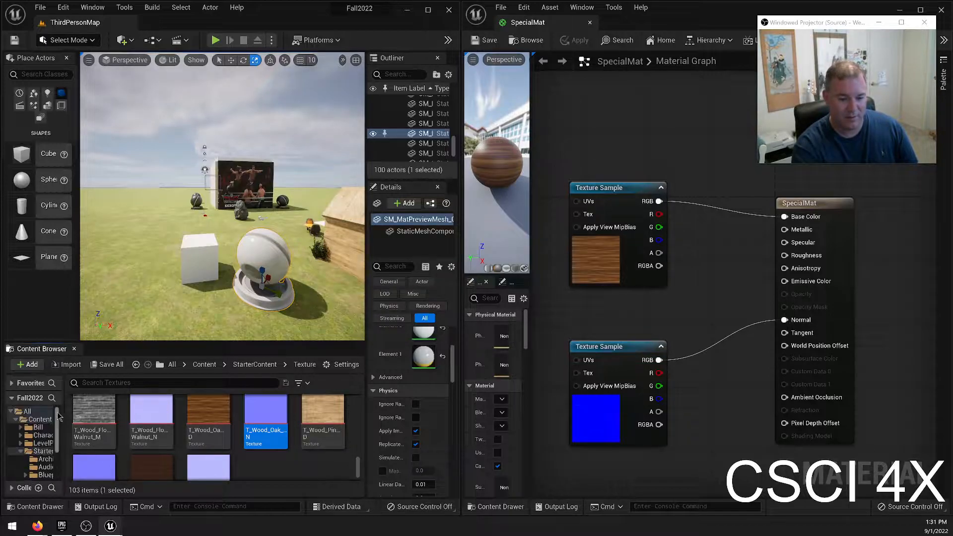
{"action": "left_click", "coordinate": [37, 428]}
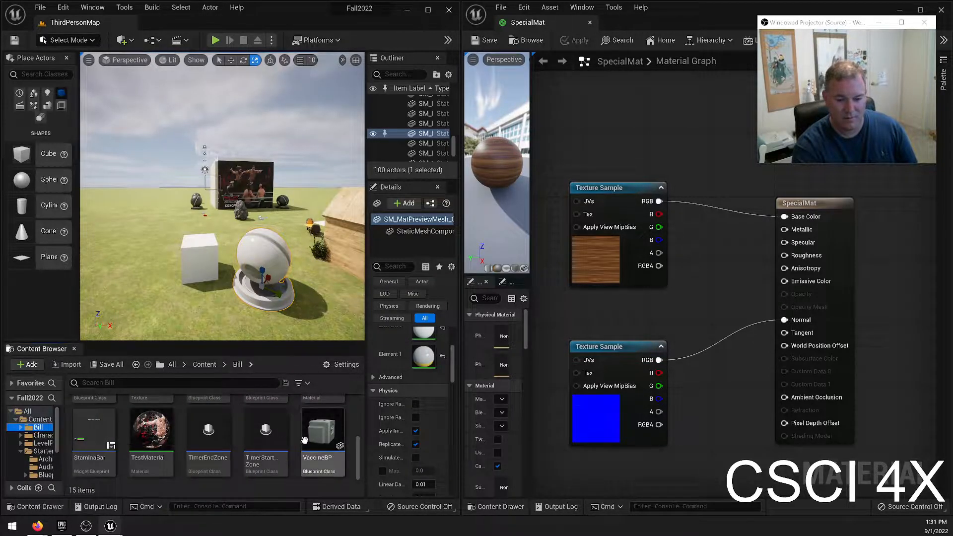
{"action": "left_click_drag", "start_coordinate": [310, 409], "coordinate": [278, 268]}
{"action": "key", "text": "w"}
{"action": "right_click_drag", "start_coordinate": [278, 268], "coordinate": [278, 305]}
{"action": "left_click_drag", "start_coordinate": [321, 422], "coordinate": [247, 249]}
{"action": "key", "text": "w"}
{"action": "right_click_drag", "start_coordinate": [247, 250], "coordinate": [261, 237]}
{"action": "key", "text": "a"}
{"action": "key", "text": "w"}
{"action": "key", "text": "w"}
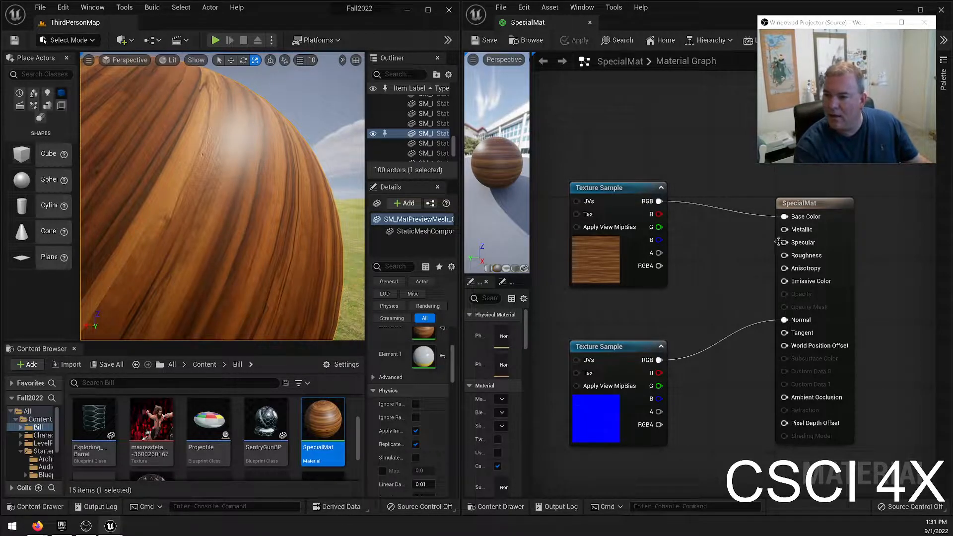
Wire a new Constant node with the value 0.4 into SpecialMat's Specular input and save the material.
{"action": "left_click_drag", "start_coordinate": [784, 242], "coordinate": [735, 258]}
{"action": "type", "text": "co"}
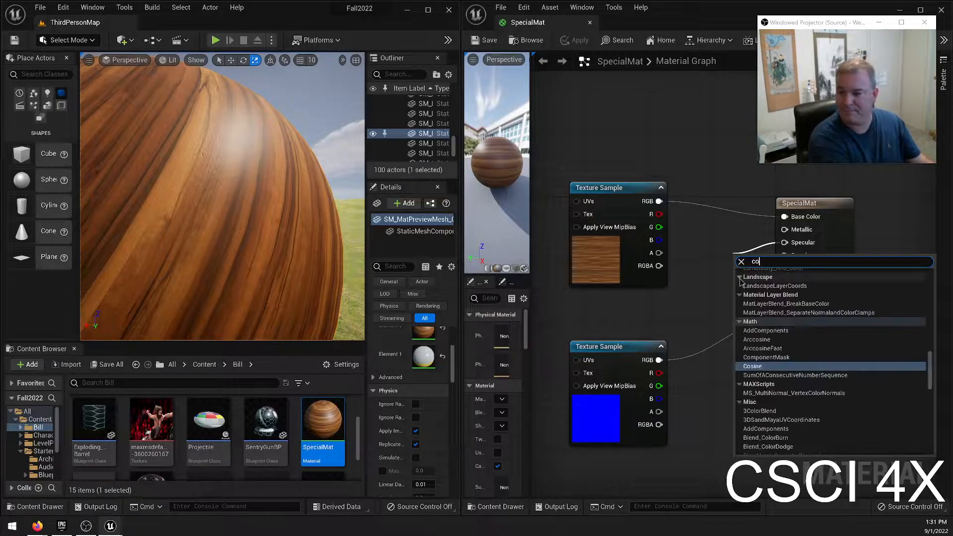
{"action": "type", "text": "ns"}
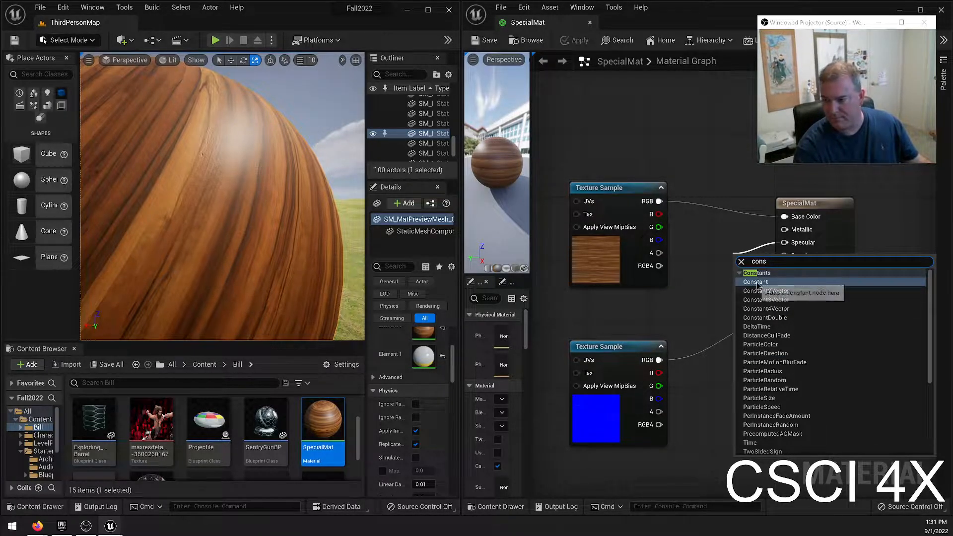
{"action": "left_click", "coordinate": [753, 282]}
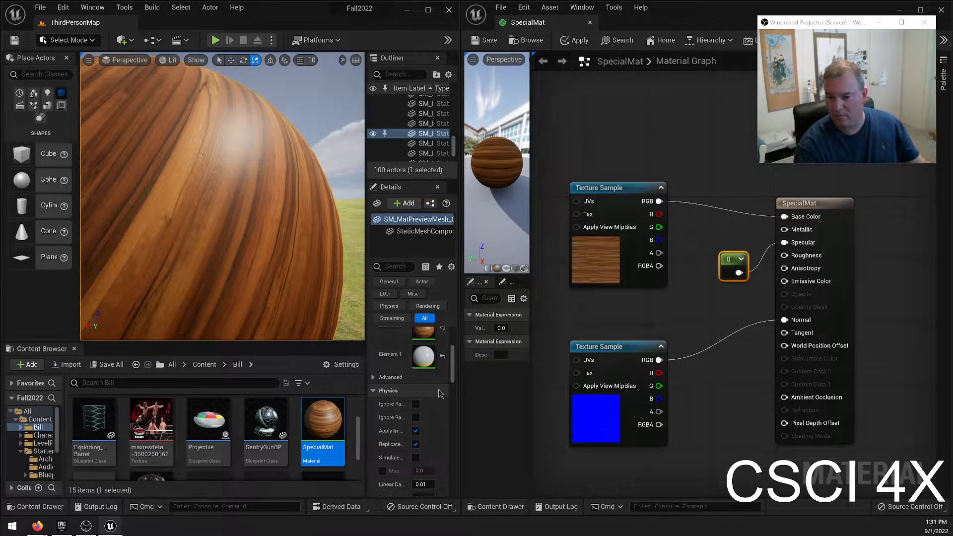
{"action": "left_click", "coordinate": [501, 328]}
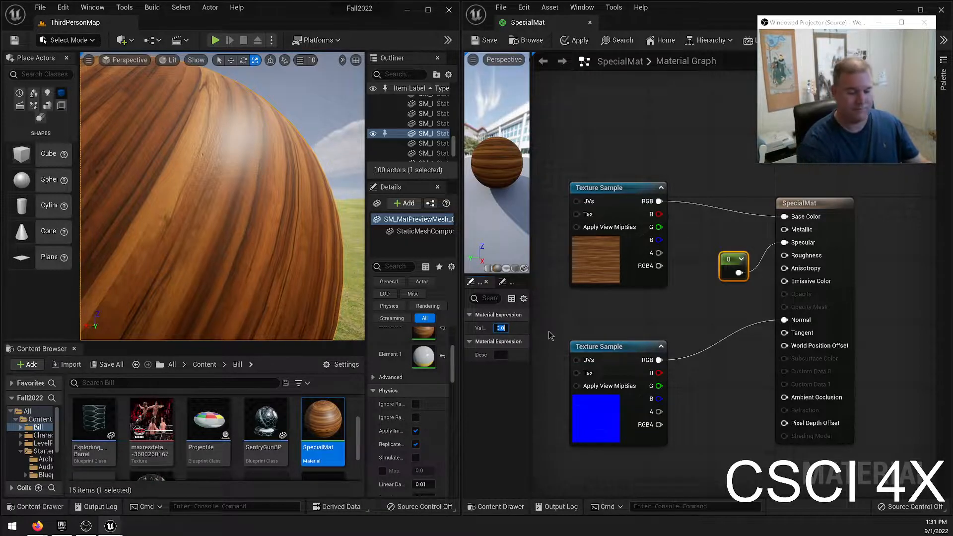
{"action": "type", "text": "0.4"}
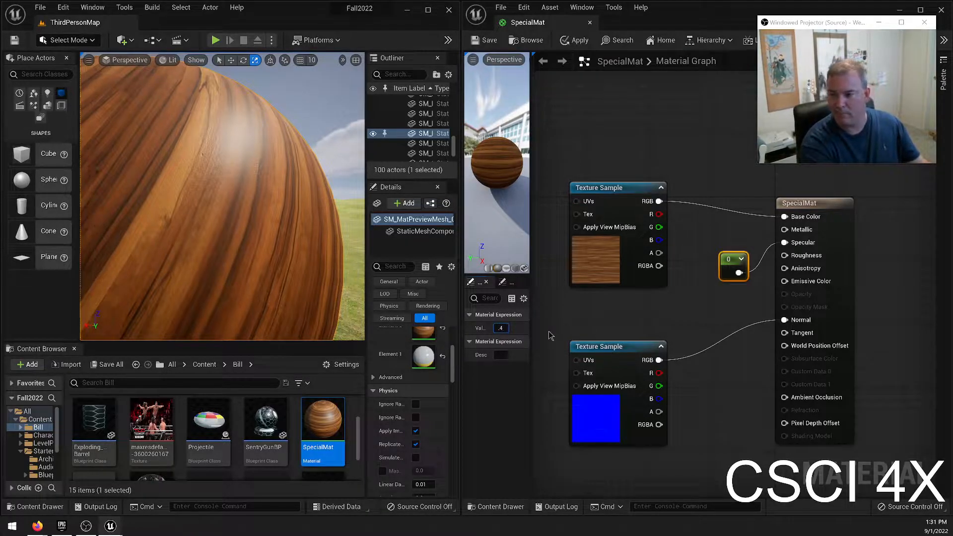
{"action": "key", "text": "Return"}
{"action": "left_click", "coordinate": [484, 40]}
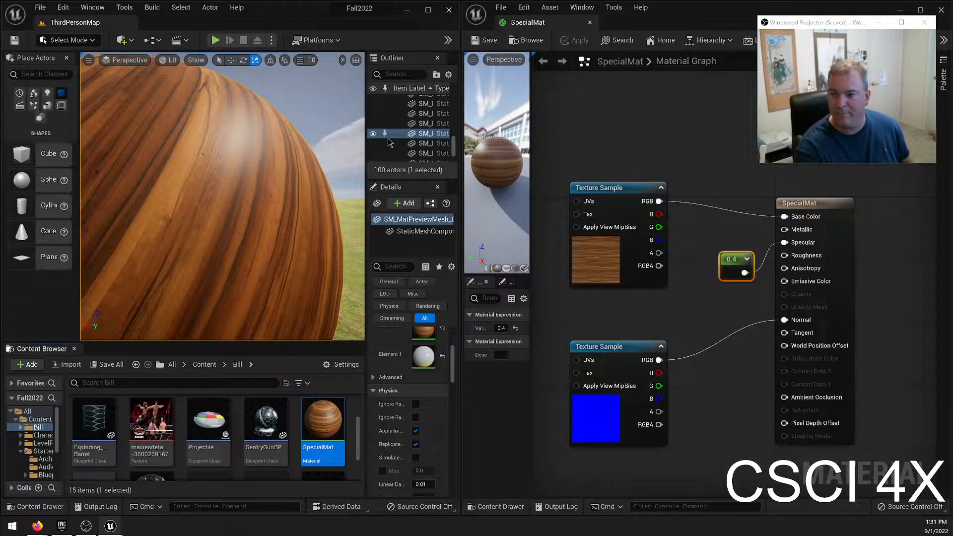
Examine the highlights on the preview mesh's wood surface from close up and different angles in the level.
{"action": "key", "text": "s"}
{"action": "right_click_drag", "start_coordinate": [260, 187], "coordinate": [283, 193]}
{"action": "key", "text": "w"}
{"action": "key", "text": "s"}
{"action": "key", "text": "w"}
{"action": "key", "text": "w"}
{"action": "key", "text": "d"}
{"action": "key", "text": "a"}
{"action": "key", "text": "w"}
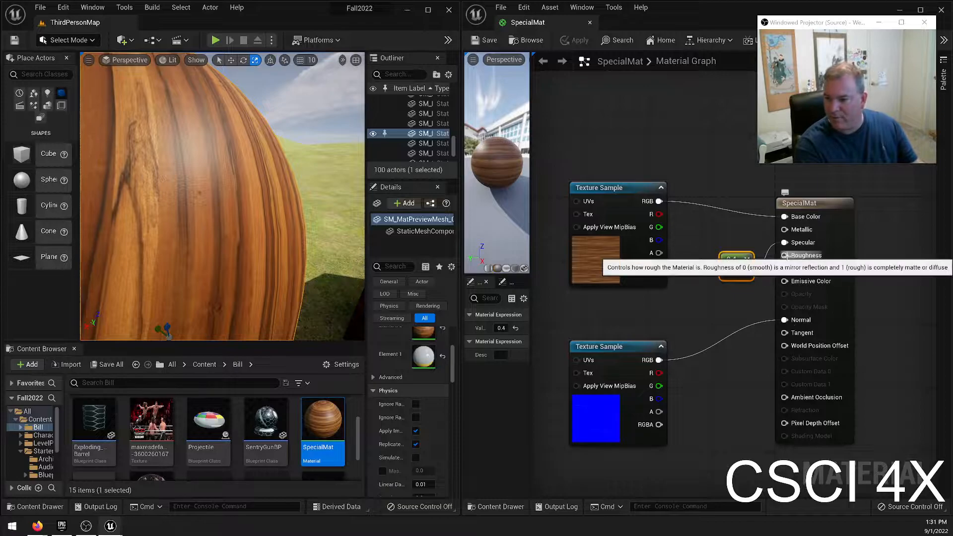
Wire a new Constant node with the value 0.6 into SpecialMat's Roughness input and save the material.
{"action": "left_click_drag", "start_coordinate": [786, 256], "coordinate": [734, 300]}
{"action": "type", "text": "const"}
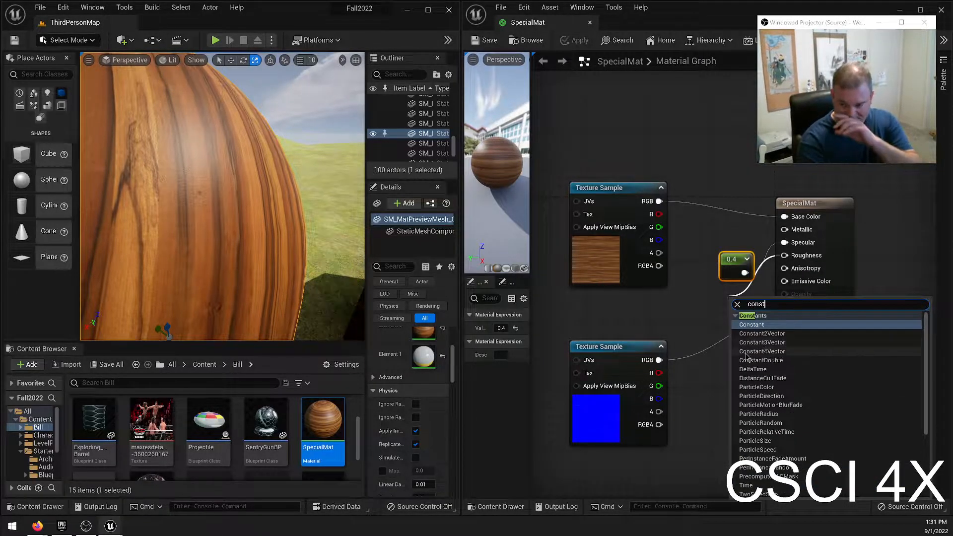
{"action": "left_click", "coordinate": [750, 324]}
{"action": "left_click_drag", "start_coordinate": [743, 319], "coordinate": [717, 316]}
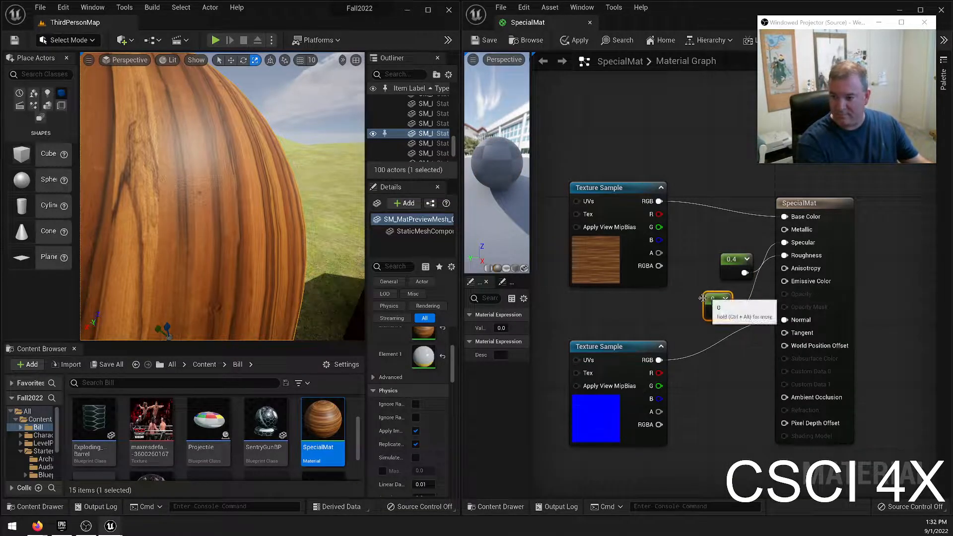
{"action": "left_click", "coordinate": [501, 329]}
{"action": "type", "text": "0.6"}
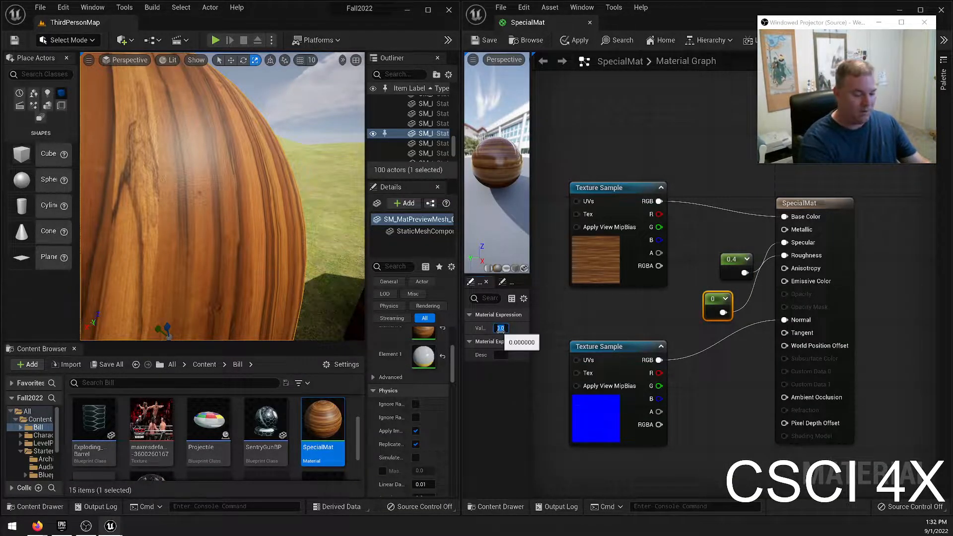
{"action": "key", "text": "Return"}
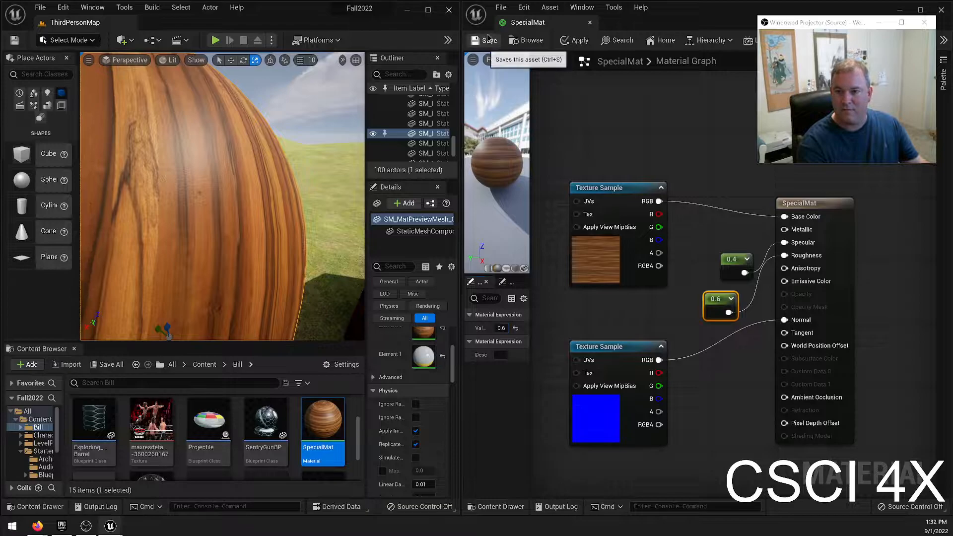
{"action": "left_click", "coordinate": [484, 40]}
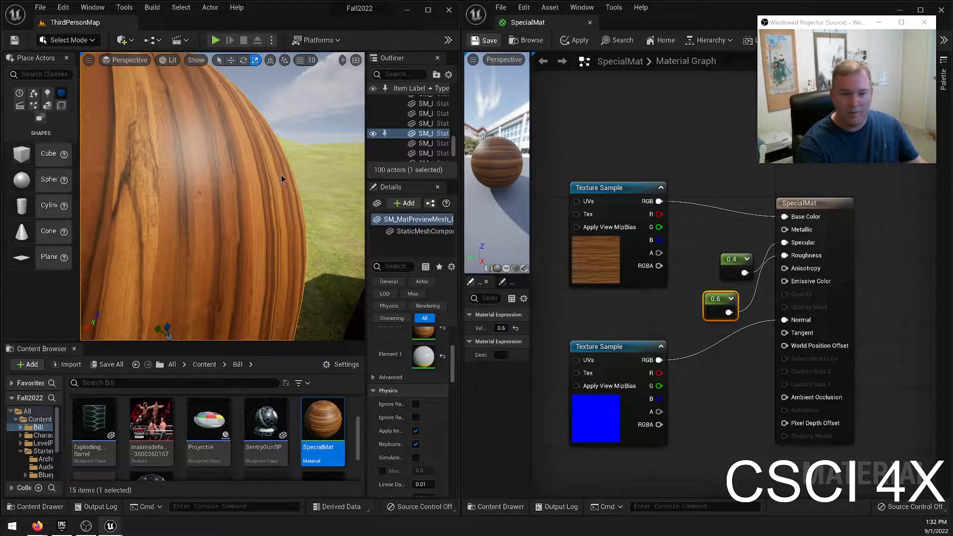
Examine the updated wood material on the preview mesh and the cube, up close and from farther away.
{"action": "right_click_drag", "start_coordinate": [284, 169], "coordinate": [284, 169]}
{"action": "key", "text": "s"}
{"action": "key", "text": "w"}
{"action": "key", "text": "s"}
{"action": "key", "text": "a"}
{"action": "key", "text": "d"}
{"action": "key", "text": "a"}
{"action": "key", "text": "w"}
{"action": "key", "text": "s"}
{"action": "key", "text": "d"}
{"action": "right_click_drag", "start_coordinate": [210, 173], "coordinate": [210, 172]}
{"action": "right_click_drag", "start_coordinate": [257, 204], "coordinate": [256, 204]}
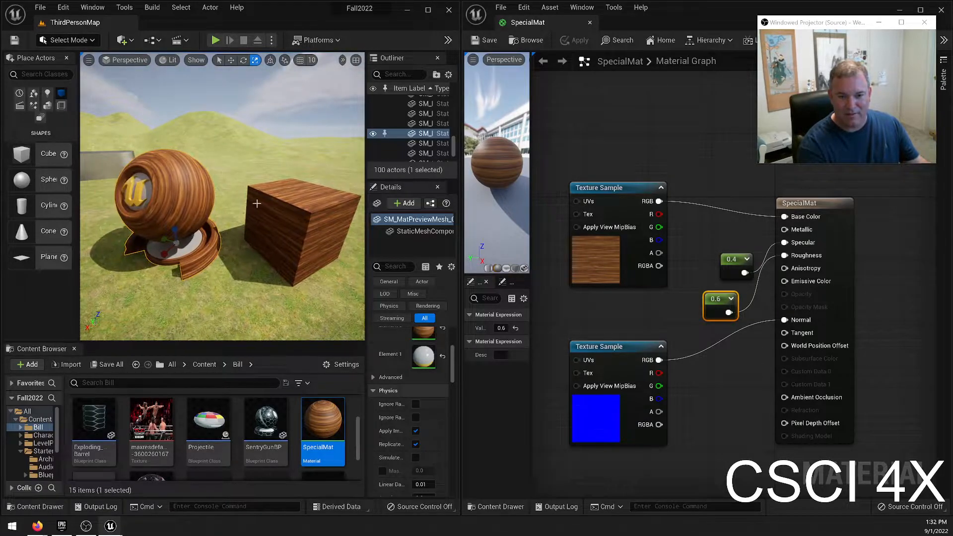
Move the oak Texture Sample node up to make room above the normal map node, and run the pending autosave immediately.
{"action": "left_click_drag", "start_coordinate": [619, 181], "coordinate": [596, 116]}
{"action": "right_click_drag", "start_coordinate": [664, 251], "coordinate": [659, 253]}
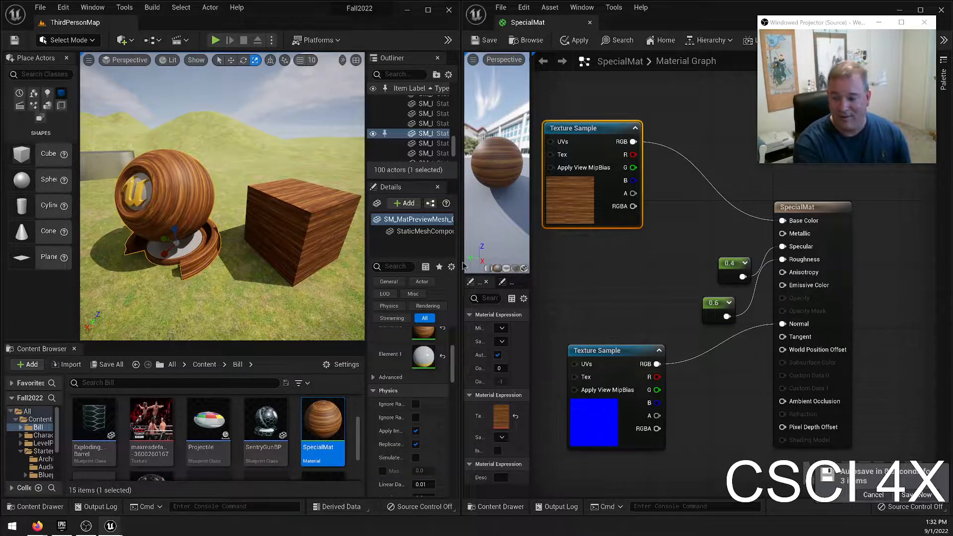
{"action": "left_click", "coordinate": [919, 496]}
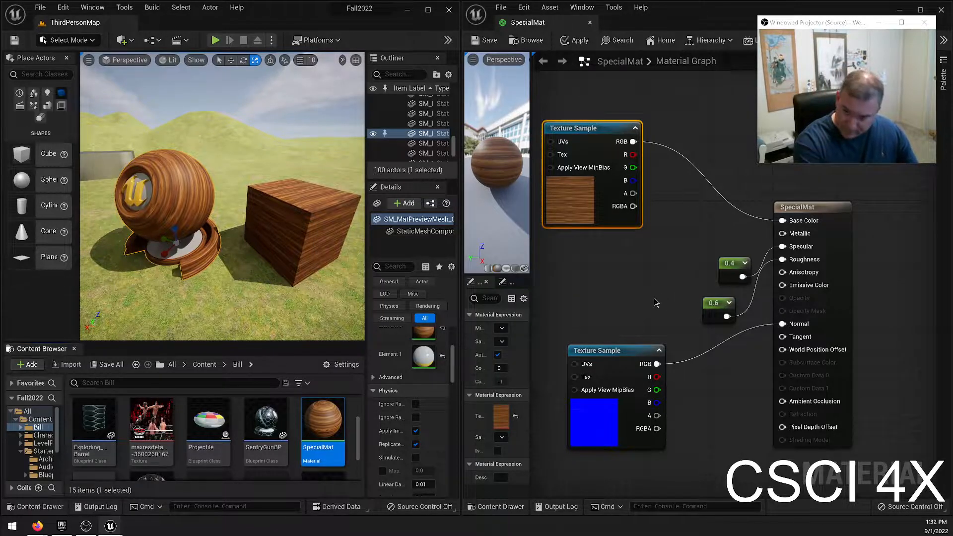
Place a three-component color constant below the oak Texture Sample and set it to red with values 0.37, 0.0383, 0.0193.
{"action": "left_click", "coordinate": [569, 276]}
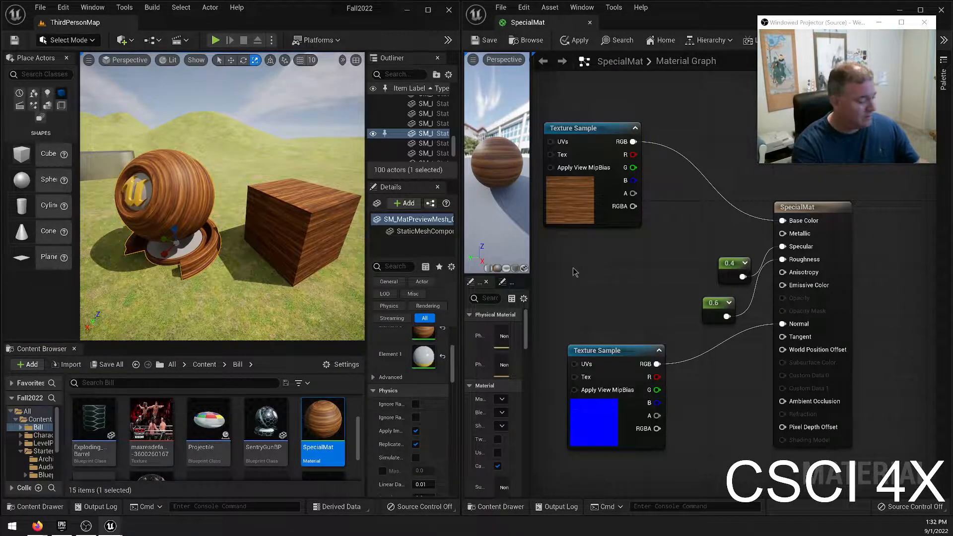
{"action": "left_click", "coordinate": [555, 247]}
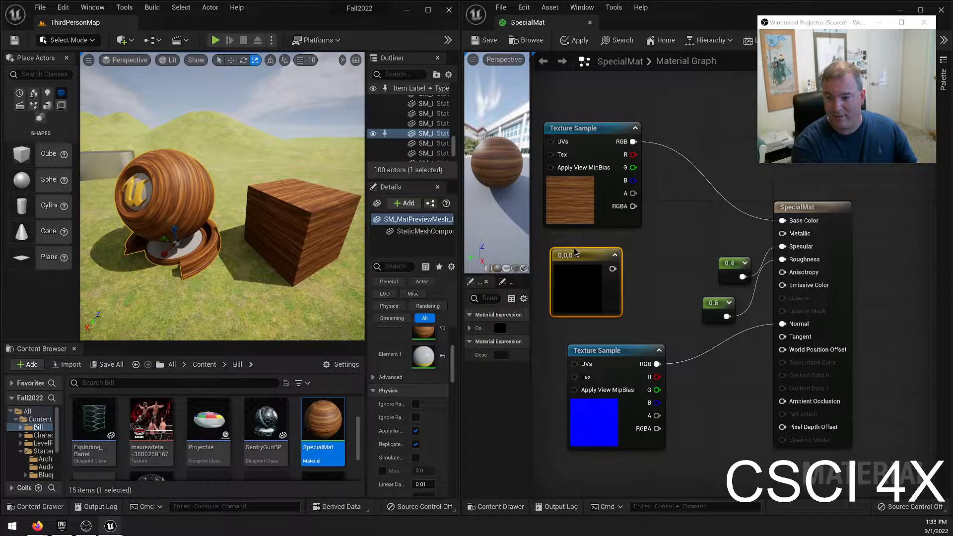
{"action": "double_click", "coordinate": [580, 283]}
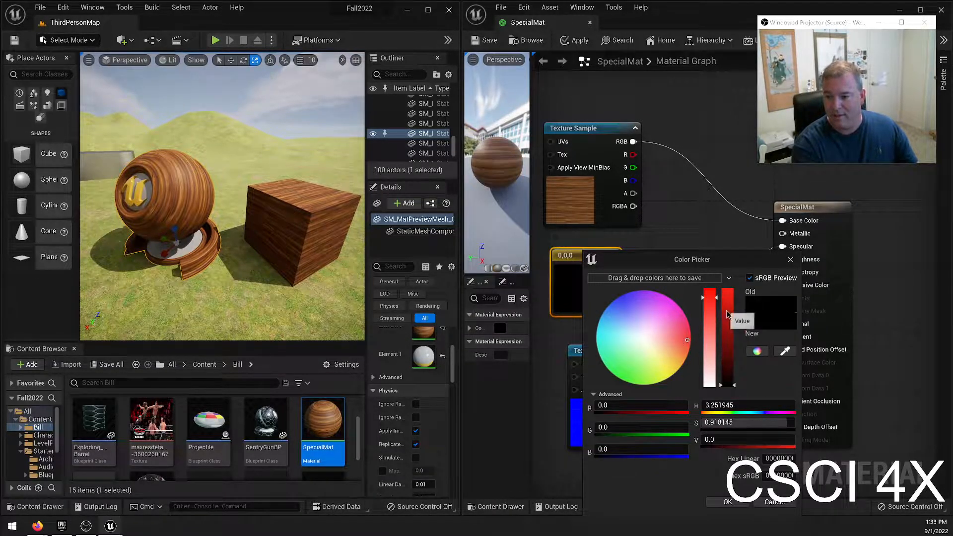
{"action": "left_click", "coordinate": [728, 318]}
{"action": "left_click", "coordinate": [710, 308]}
{"action": "mouse_move", "coordinate": [727, 348]}
{"action": "left_mouse_down"}
{"action": "mouse_move", "coordinate": [732, 362]}
{"action": "mouse_move", "coordinate": [734, 302]}
{"action": "mouse_move", "coordinate": [730, 351]}
{"action": "left_mouse_up"}
{"action": "left_click", "coordinate": [710, 294]}
{"action": "left_click", "coordinate": [729, 308]}
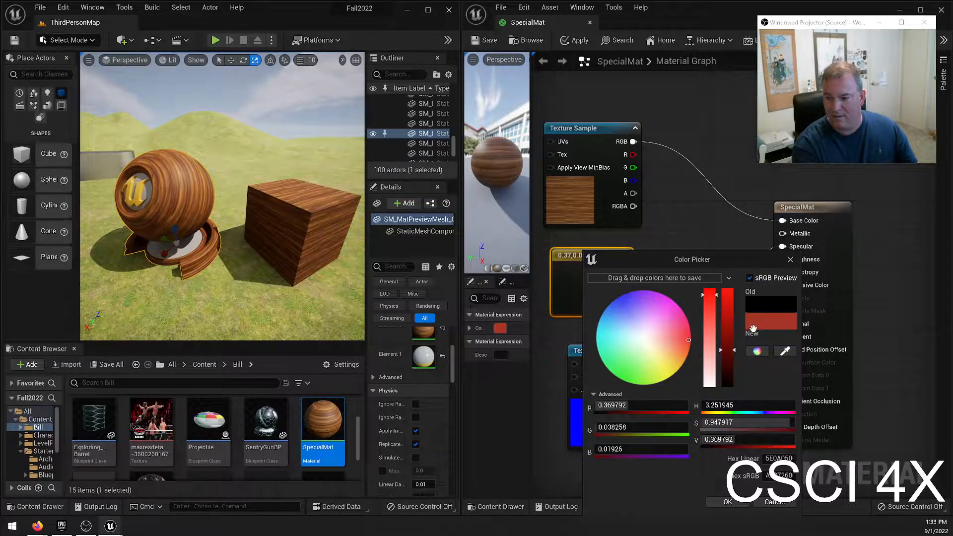
{"action": "left_click", "coordinate": [727, 501]}
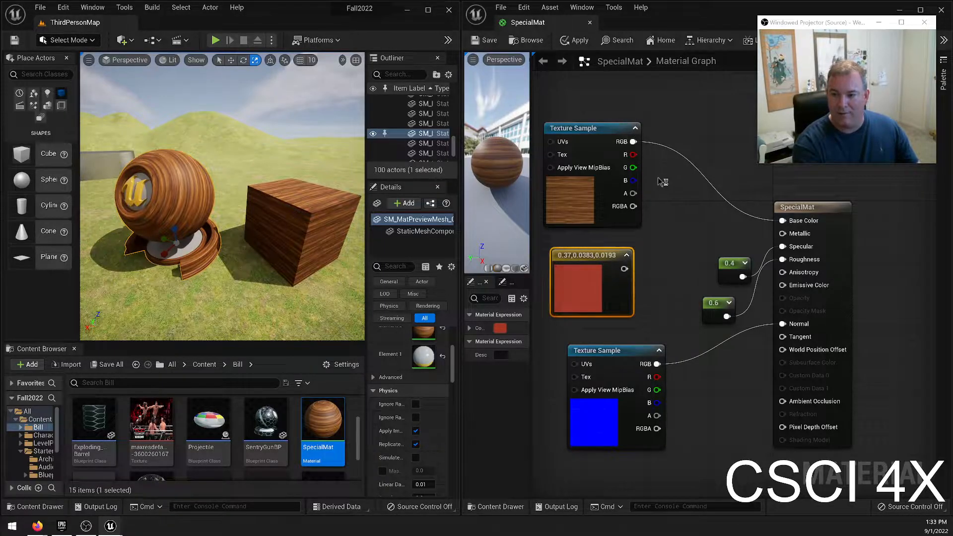
Multiply the oak texture's RGB by the red color constant, feed the result into SpecialMat's Base Color, and save the material.
{"action": "left_click", "coordinate": [696, 194]}
{"action": "left_click_drag", "start_coordinate": [701, 232], "coordinate": [684, 215]}
{"action": "left_click_drag", "start_coordinate": [633, 142], "coordinate": [685, 199]}
{"action": "right_click", "coordinate": [667, 258]}
{"action": "type", "text": "multipl"}
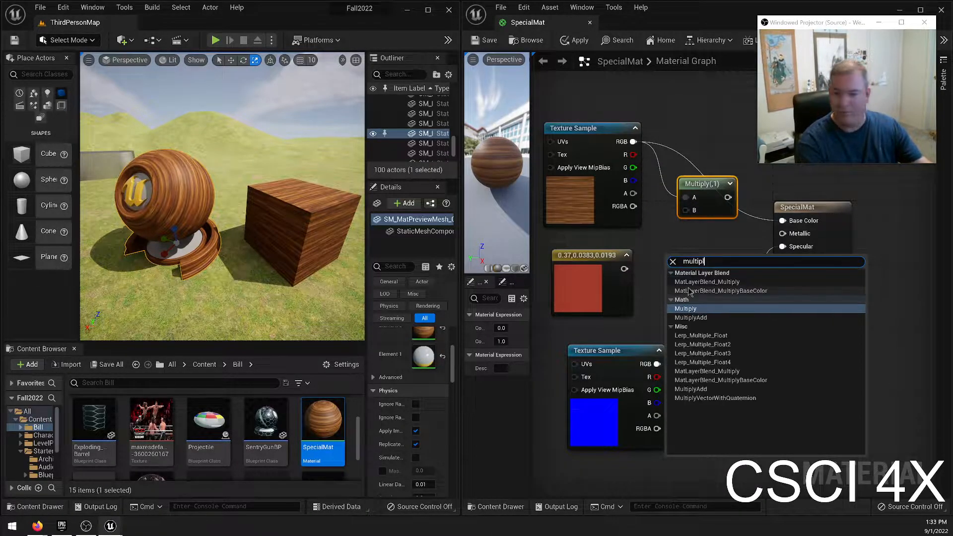
{"action": "left_click", "coordinate": [679, 228]}
{"action": "left_click_drag", "start_coordinate": [624, 269], "coordinate": [784, 222]}
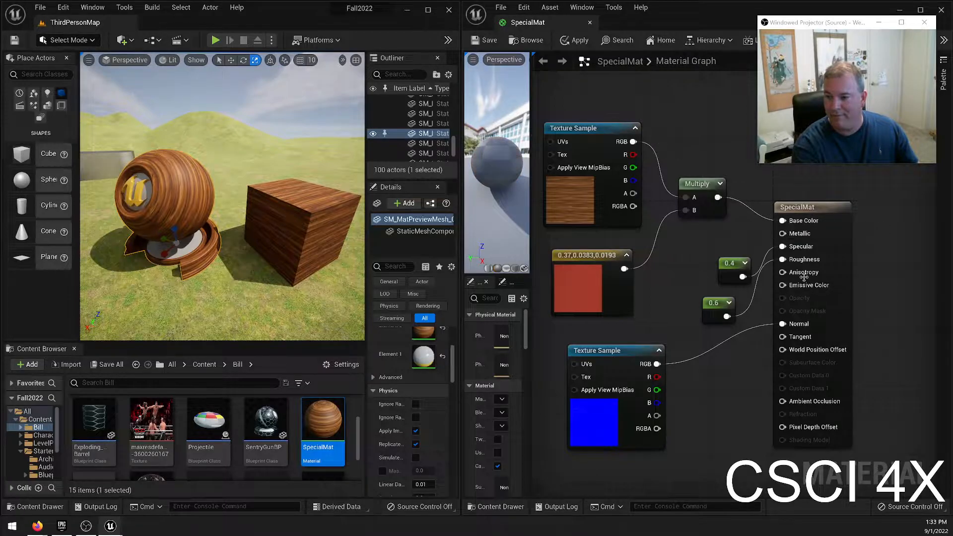
{"action": "left_click", "coordinate": [484, 42]}
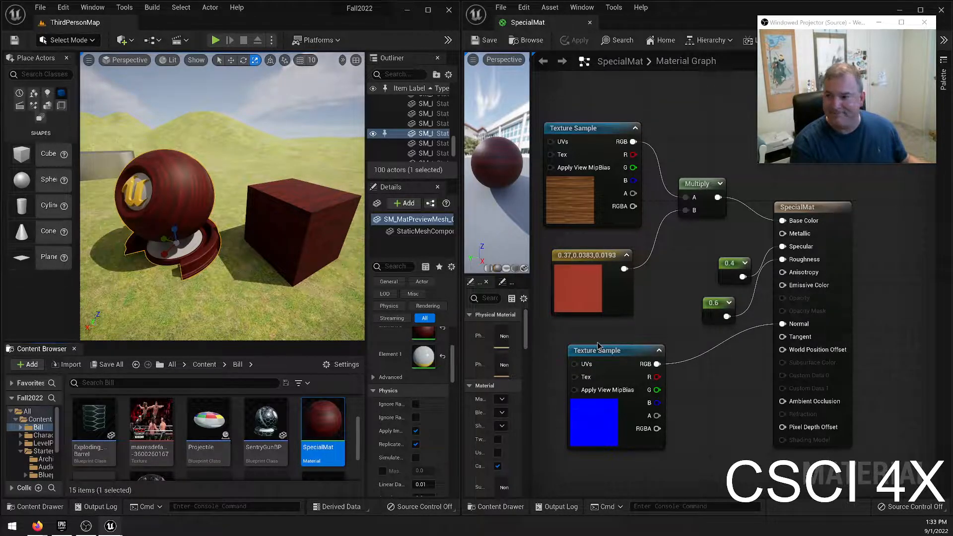
Change the red color constant to pink with values 0.74, 0.064, 0.56, save, and check the tint on the preview mesh.
{"action": "key", "text": "w"}
{"action": "right_click_drag", "start_coordinate": [287, 301], "coordinate": [208, 300]}
{"action": "key", "text": "a"}
{"action": "mouse_move", "coordinate": [251, 227]}
{"action": "right_mouse_down"}
{"action": "mouse_move", "coordinate": [293, 223]}
{"action": "mouse_move", "coordinate": [251, 227]}
{"action": "right_mouse_up"}
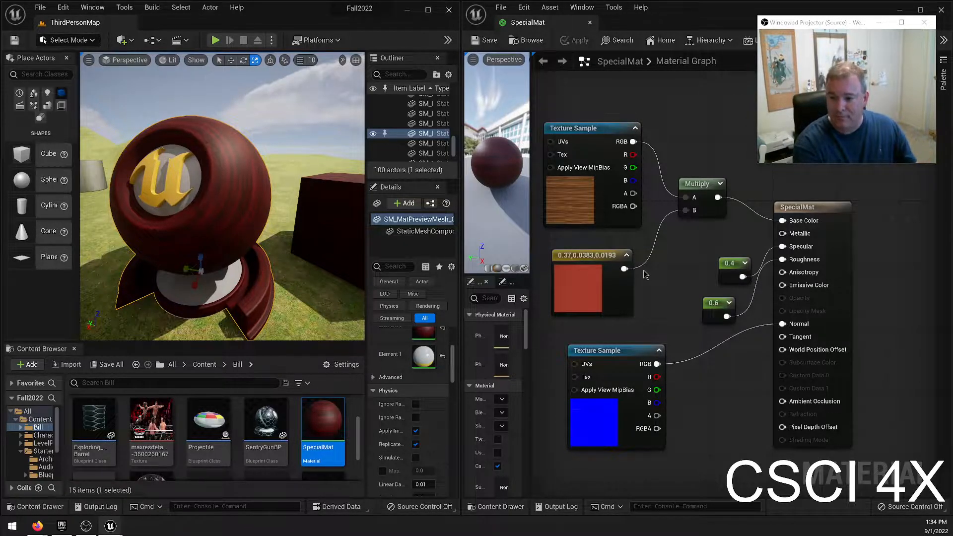
{"action": "double_click", "coordinate": [607, 275]}
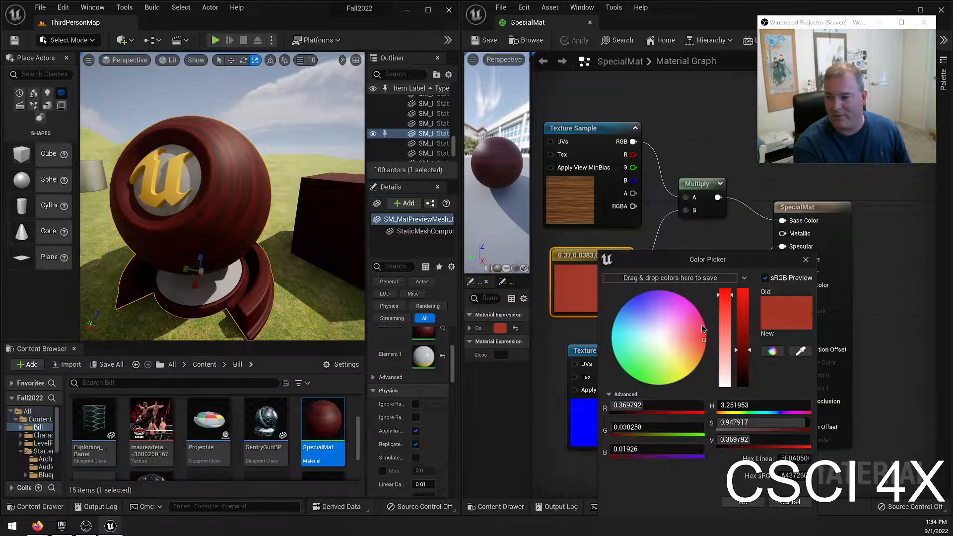
{"action": "left_click", "coordinate": [690, 308]}
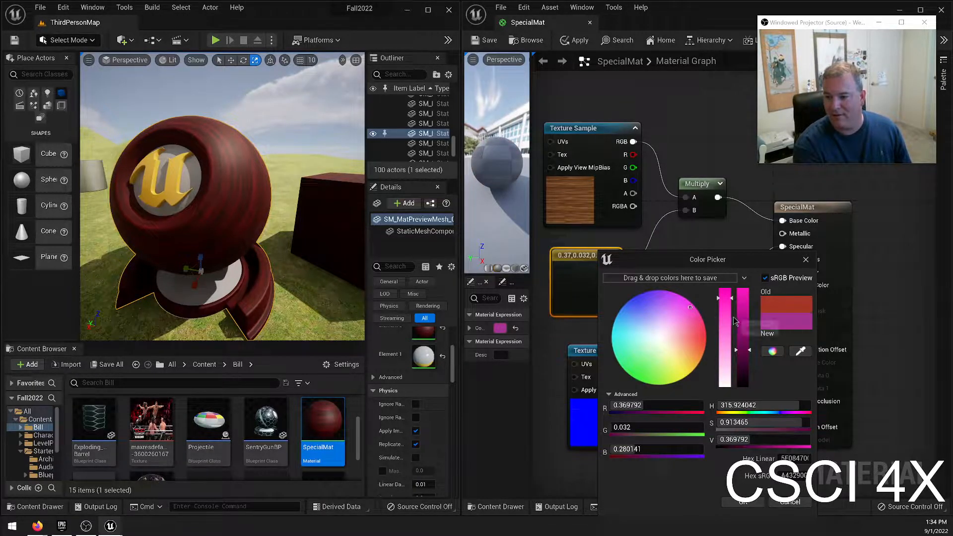
{"action": "left_click", "coordinate": [743, 502]}
{"action": "left_click", "coordinate": [486, 41]}
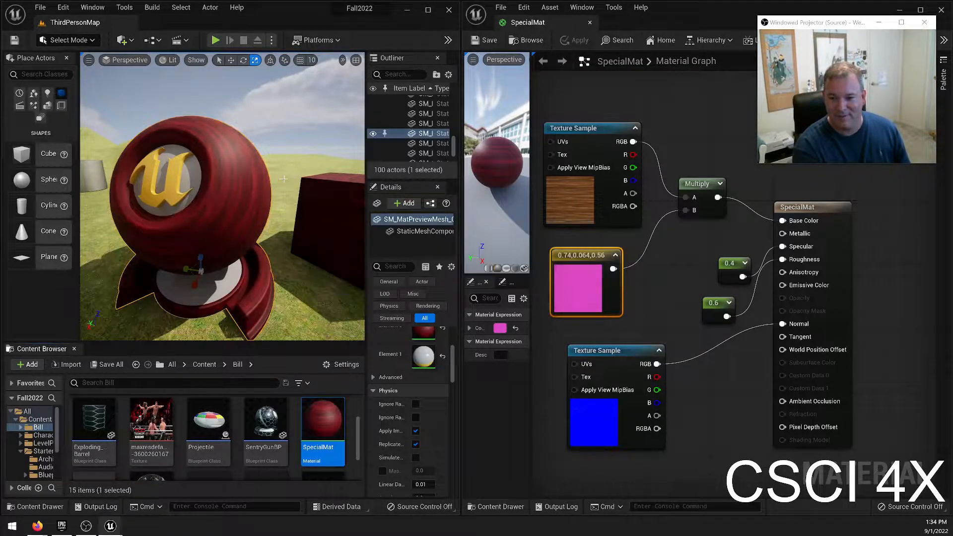
{"action": "right_click_drag", "start_coordinate": [247, 231], "coordinate": [214, 233]}
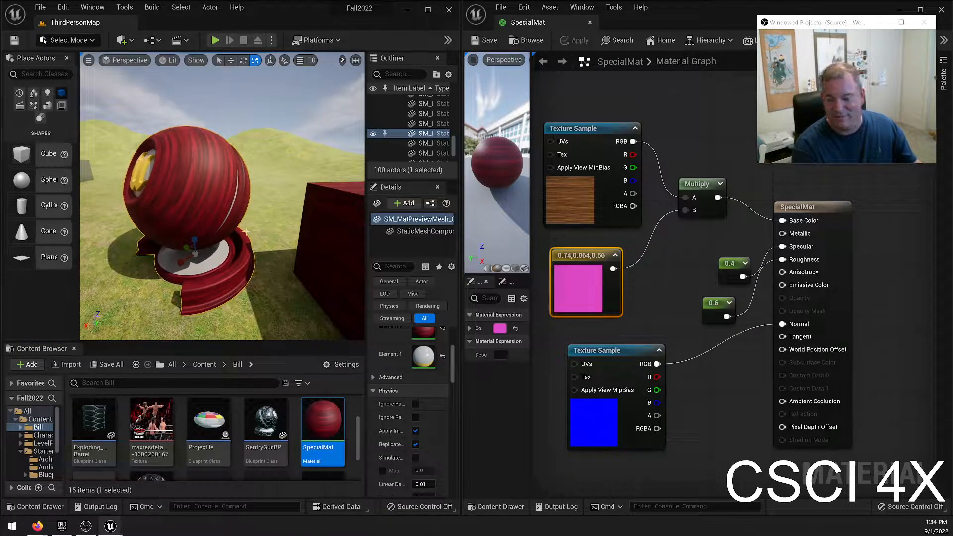
Undo the pink color changes on the constant feeding the Multiply node and save the material again.
{"action": "key", "text": "ctrl+z"}
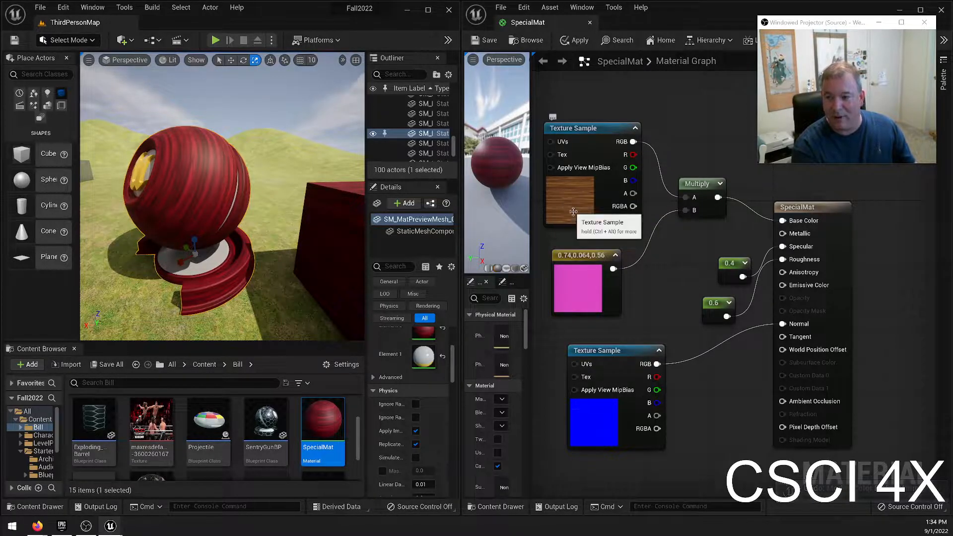
{"action": "key", "text": "ctrl+z"}
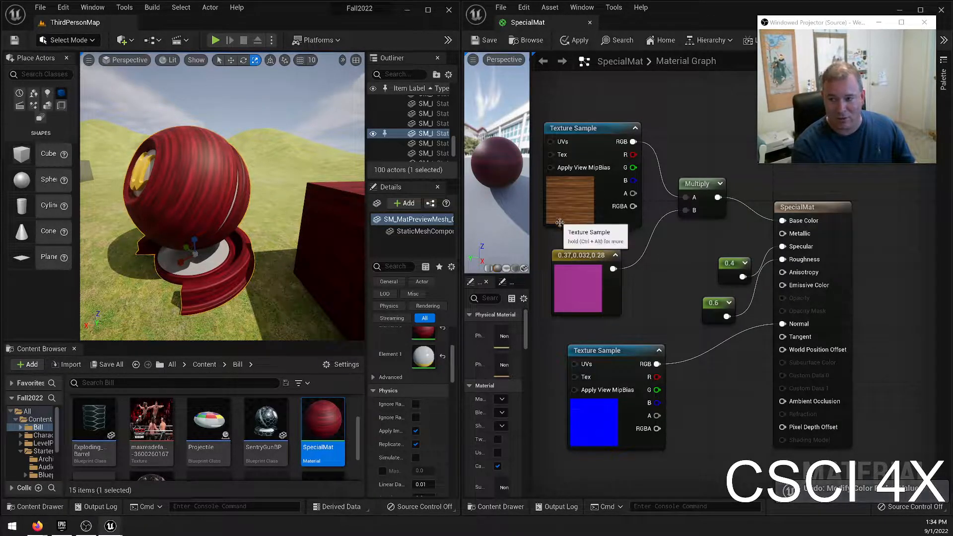
{"action": "key", "text": "ctrl+z"}
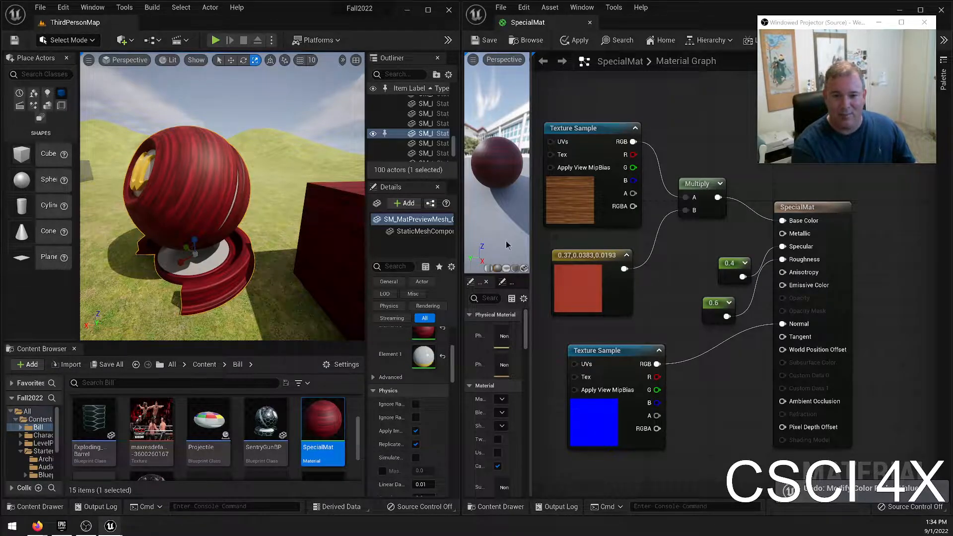
{"action": "left_click", "coordinate": [489, 48]}
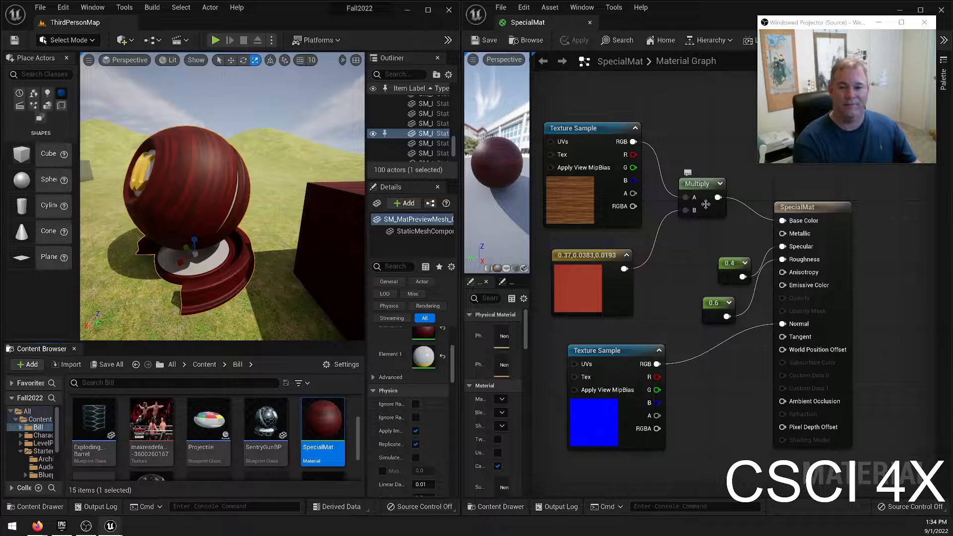
Examine the red-tinted wood on the preview mesh and the cube from different distances and angles.
{"action": "right_click_drag", "start_coordinate": [278, 174], "coordinate": [358, 186]}
{"action": "mouse_move", "coordinate": [229, 180]}
{"action": "right_mouse_down"}
{"action": "mouse_move", "coordinate": [216, 180]}
{"action": "mouse_move", "coordinate": [228, 179]}
{"action": "right_mouse_up"}
{"action": "key", "text": "s"}
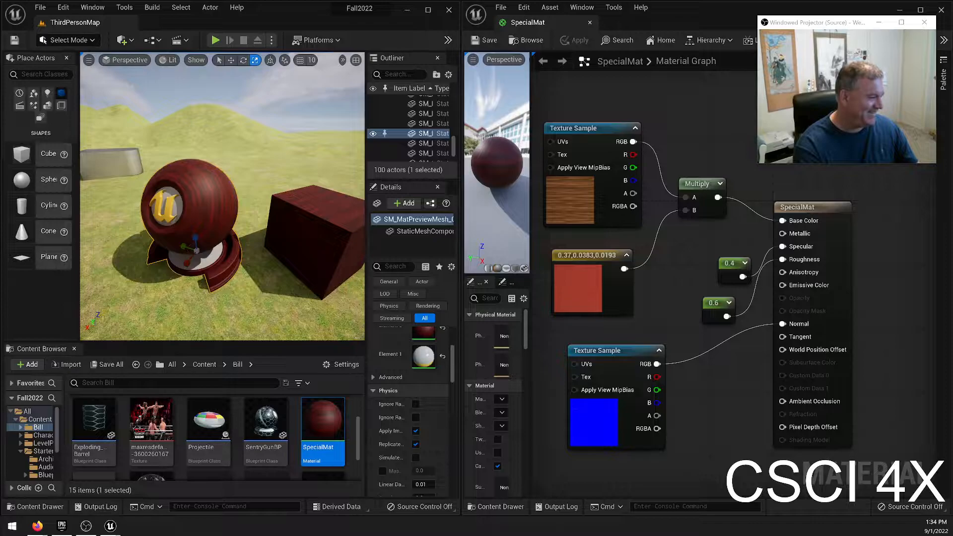
{"action": "key", "text": "w"}
{"action": "right_click_drag", "start_coordinate": [312, 225], "coordinate": [335, 242]}
{"action": "key", "text": "s"}
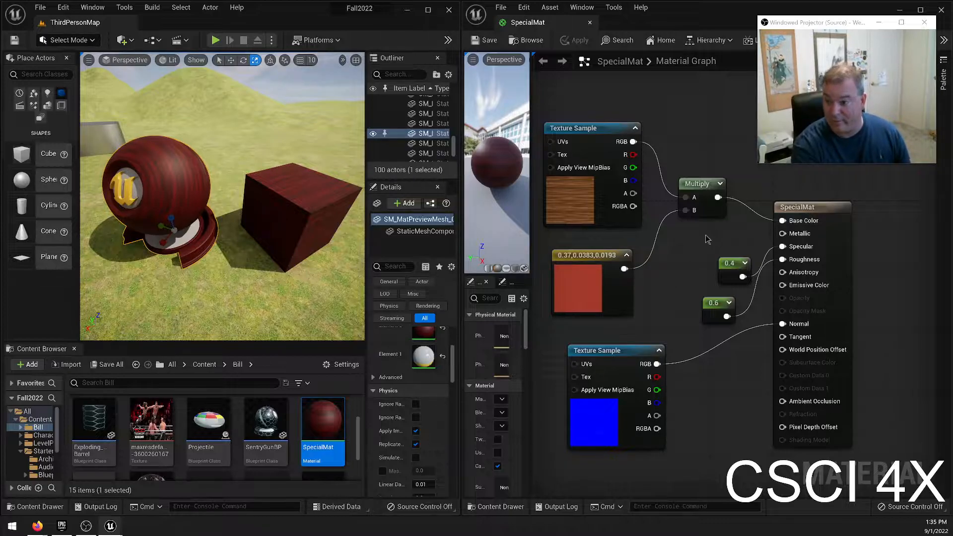
Move the oak Texture Sample, red color constant and Multiply nodes together farther from SpecialMat to make room before Base Color.
{"action": "right_click_drag", "start_coordinate": [716, 232], "coordinate": [748, 237]}
{"action": "left_click_drag", "start_coordinate": [597, 94], "coordinate": [692, 270]}
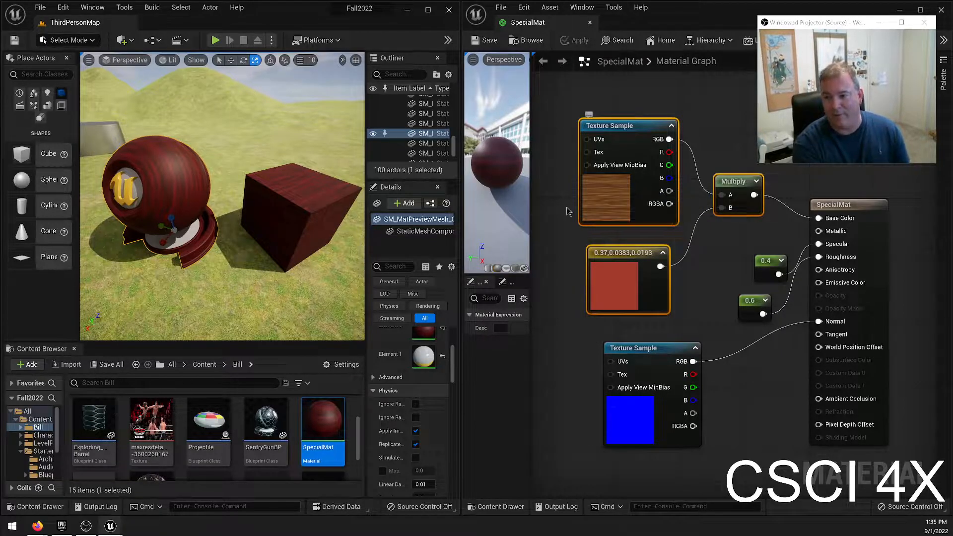
{"action": "left_click_drag", "start_coordinate": [626, 128], "coordinate": [578, 97]}
{"action": "right_click_drag", "start_coordinate": [560, 249], "coordinate": [601, 259]}
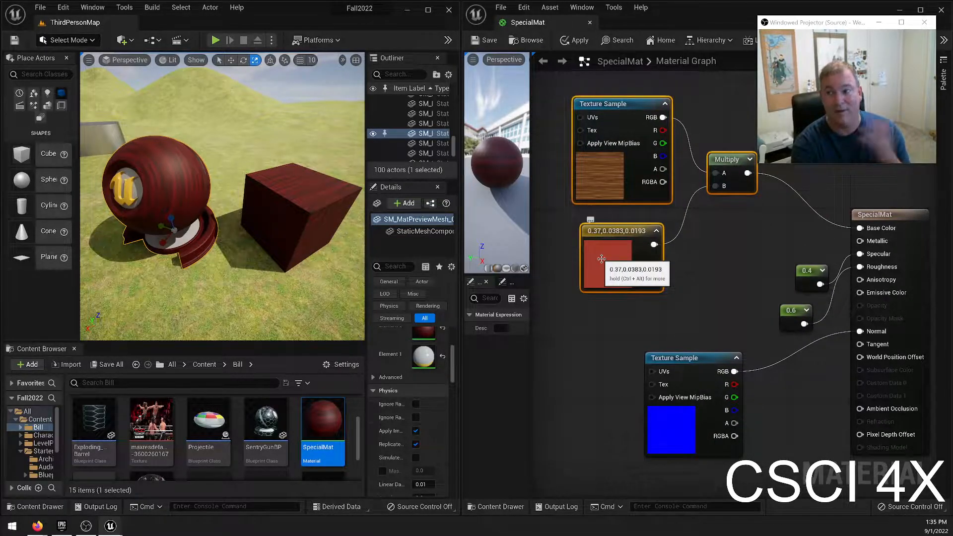
{"action": "right_click_drag", "start_coordinate": [735, 261], "coordinate": [647, 284]}
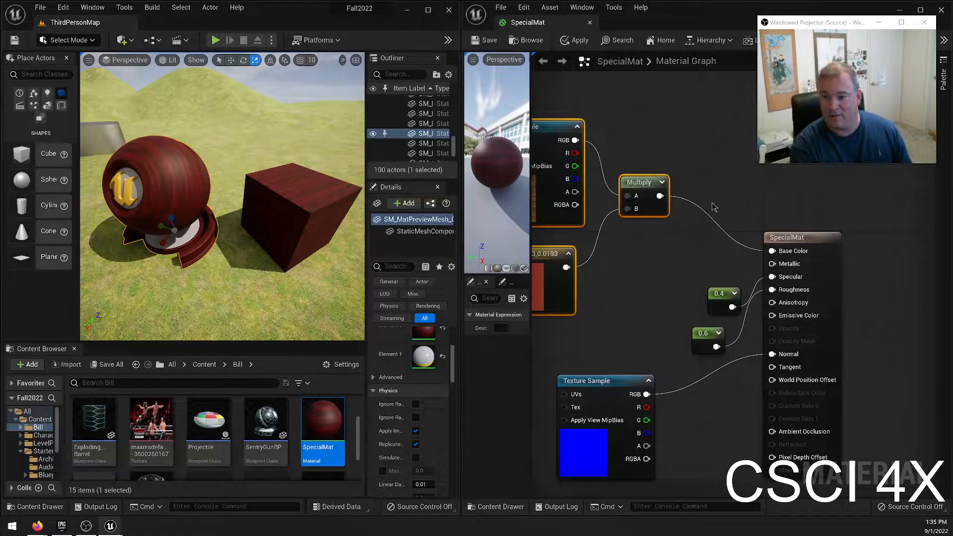
Insert an Add node between the Multiply node's output and SpecialMat's Base Color input.
{"action": "left_click", "coordinate": [716, 213]}
{"action": "key", "text": "a"}
{"action": "left_click", "coordinate": [714, 205]}
{"action": "left_click_drag", "start_coordinate": [730, 207], "coordinate": [773, 251]}
Place a second three-component color constant beside the red one and wire it into the Add node's B input.
{"action": "right_click_drag", "start_coordinate": [665, 278], "coordinate": [728, 267]}
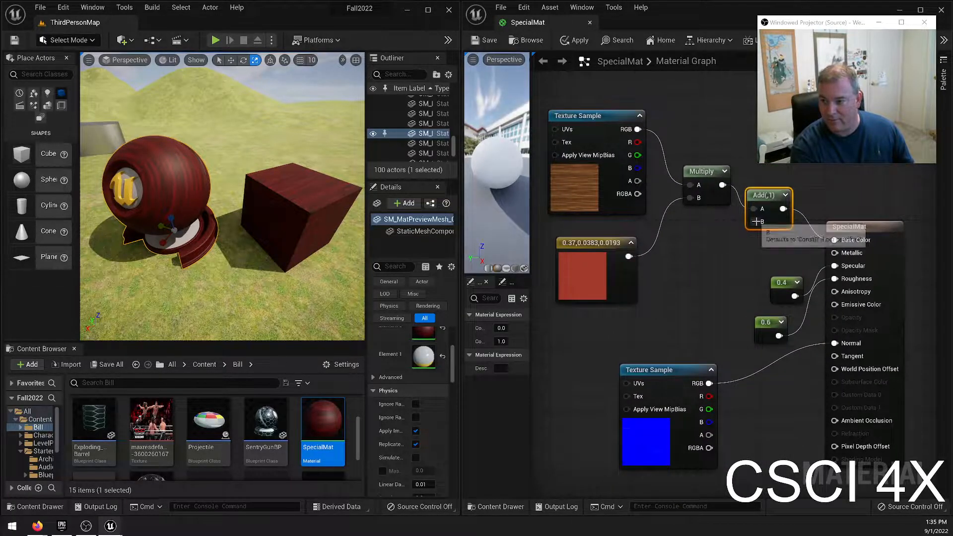
{"action": "left_click_drag", "start_coordinate": [754, 222], "coordinate": [695, 263]}
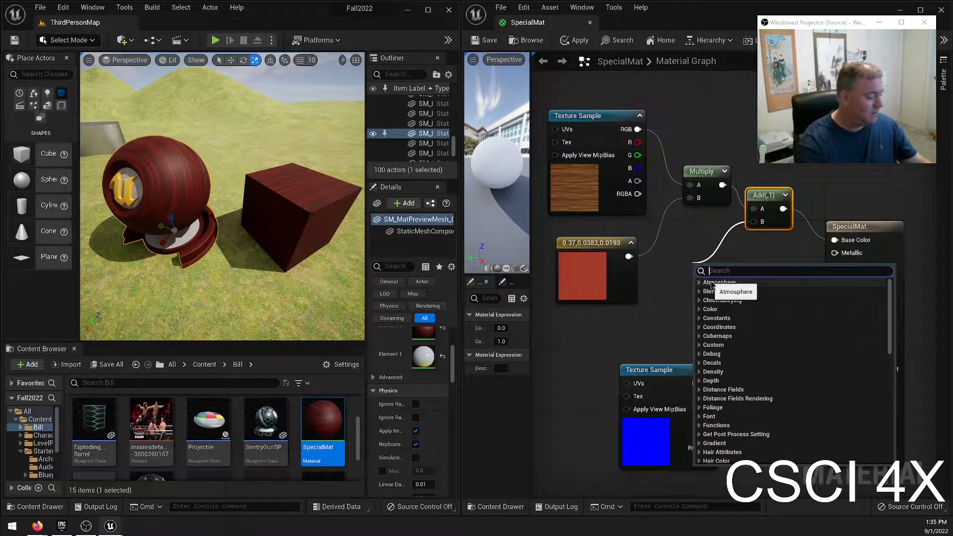
{"action": "left_click", "coordinate": [656, 279]}
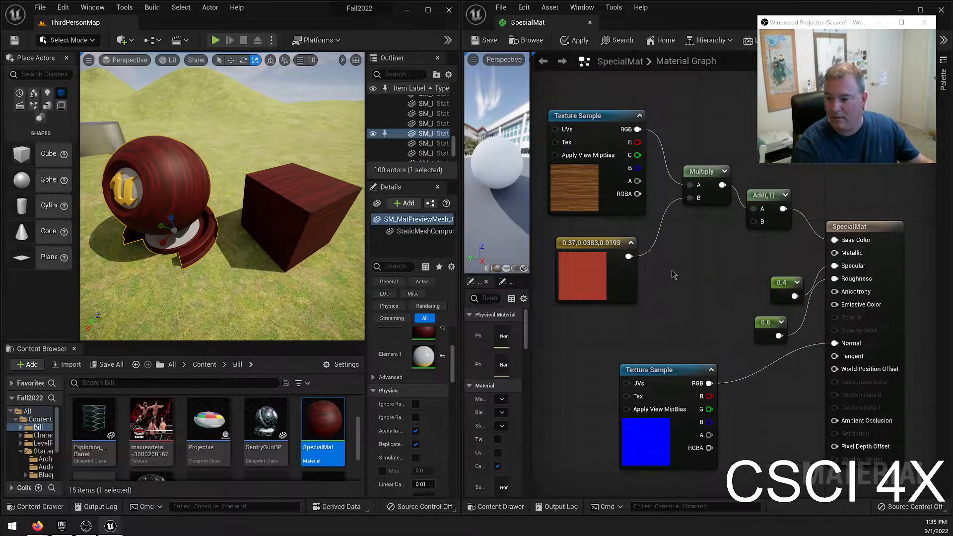
{"action": "key", "text": "3"}
{"action": "left_click", "coordinate": [672, 270]}
{"action": "left_click_drag", "start_coordinate": [686, 288], "coordinate": [761, 222]}
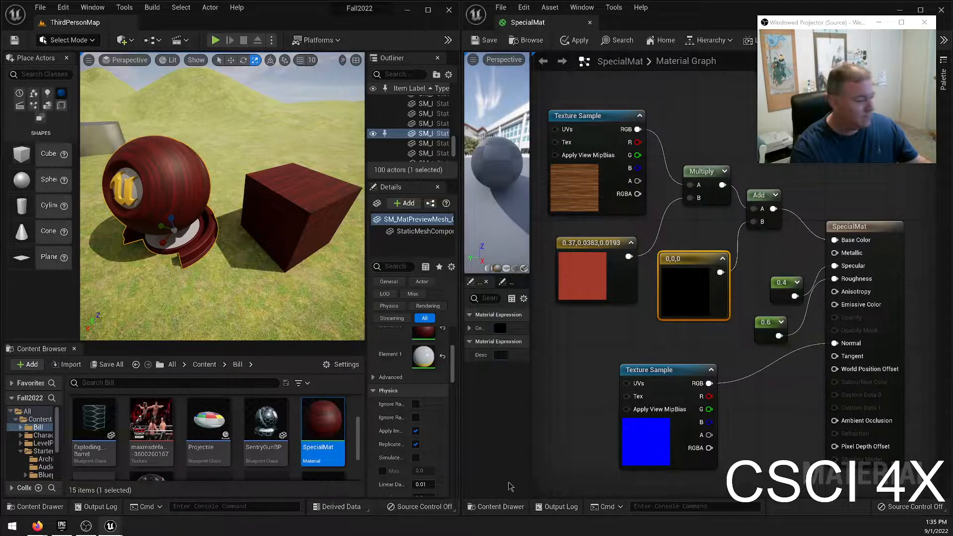
Set the color constant feeding the Add node to bright magenta with values 0.917, 0, 1 and save the material.
{"action": "double_click", "coordinate": [694, 292]}
{"action": "left_click_drag", "start_coordinate": [753, 325], "coordinate": [779, 285]}
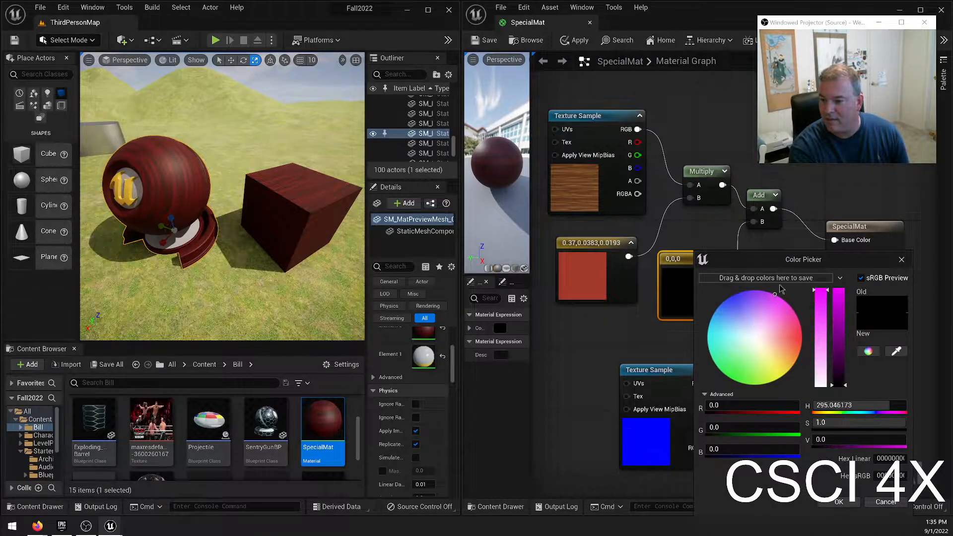
{"action": "left_click_drag", "start_coordinate": [839, 308], "coordinate": [840, 288]}
{"action": "left_click", "coordinate": [840, 502]}
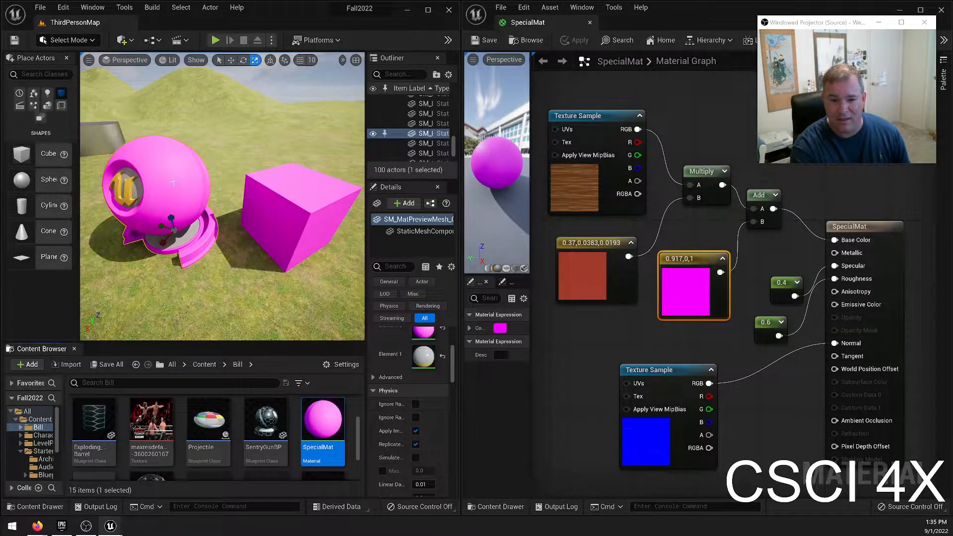
Darken the Add node's color constant to purple with values 0.172, 0, 0.188 and save the material.
{"action": "double_click", "coordinate": [673, 298]}
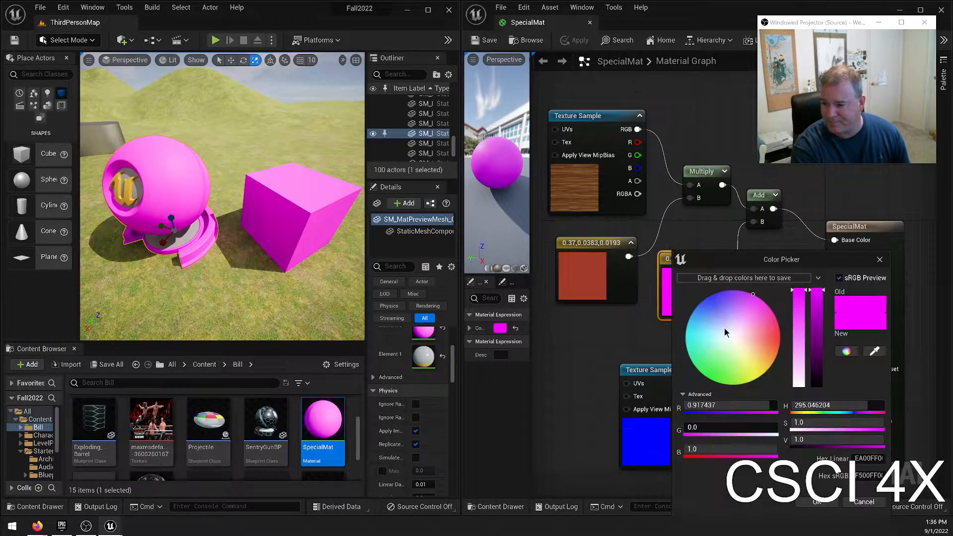
{"action": "left_click_drag", "start_coordinate": [819, 342], "coordinate": [818, 367]}
{"action": "left_click", "coordinate": [819, 503]}
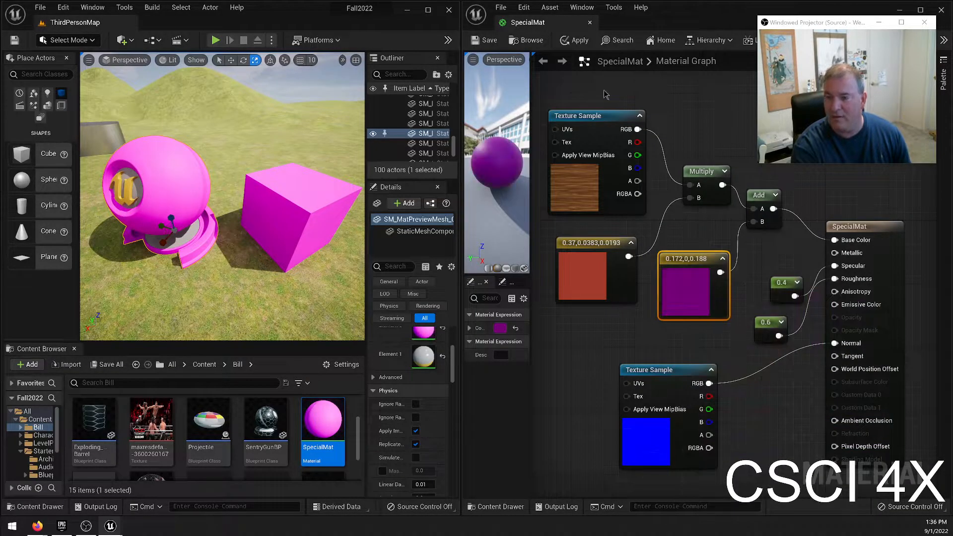
{"action": "left_click", "coordinate": [477, 42]}
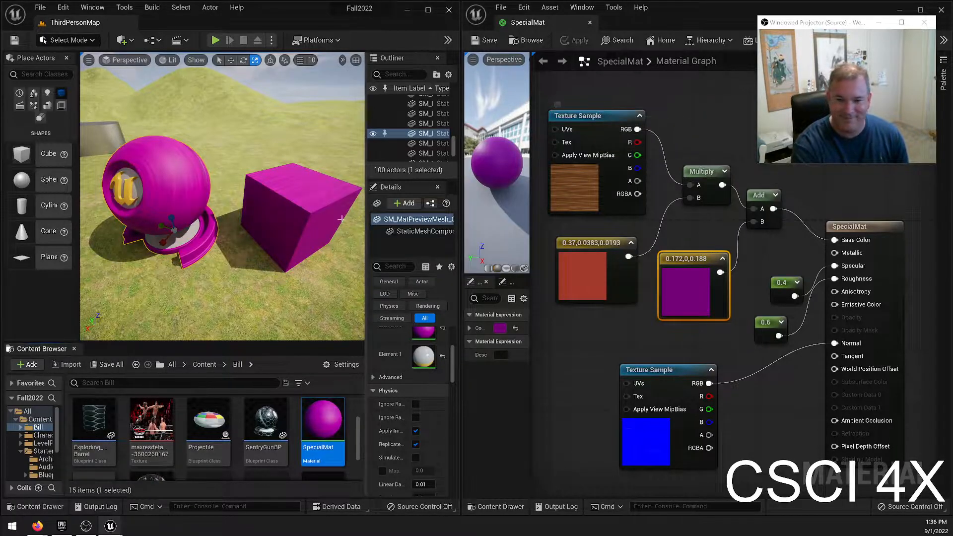
Examine the wood grain under the added purple color on the preview mesh up close.
{"action": "right_click_drag", "start_coordinate": [264, 205], "coordinate": [308, 231]}
{"action": "key", "text": "w"}
{"action": "right_click_drag", "start_coordinate": [265, 205], "coordinate": [175, 179]}
{"action": "key", "text": "a"}
{"action": "key", "text": "w"}
{"action": "key", "text": "w"}
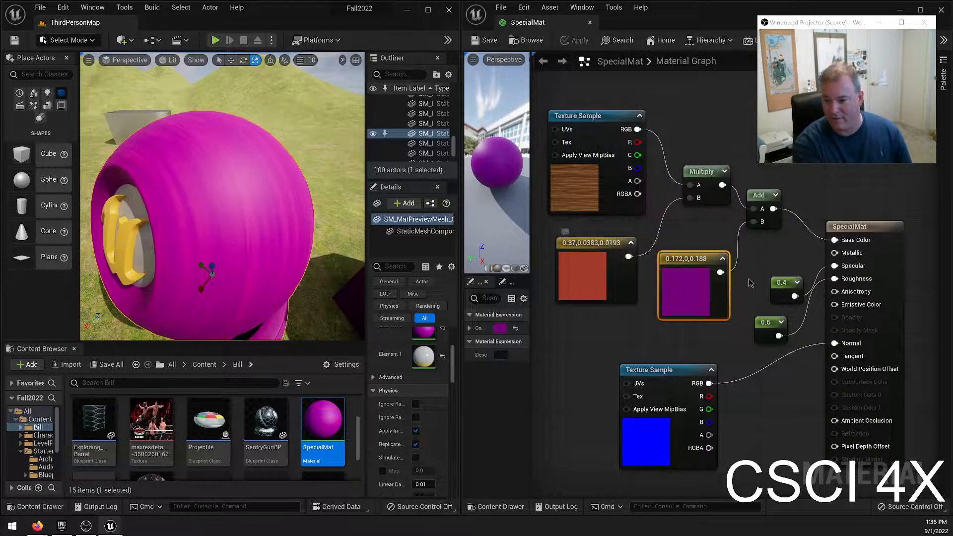
Darken the Add node's color constant further to a deep purple with values 0.0478, 0, 0.0521.
{"action": "double_click", "coordinate": [699, 303]}
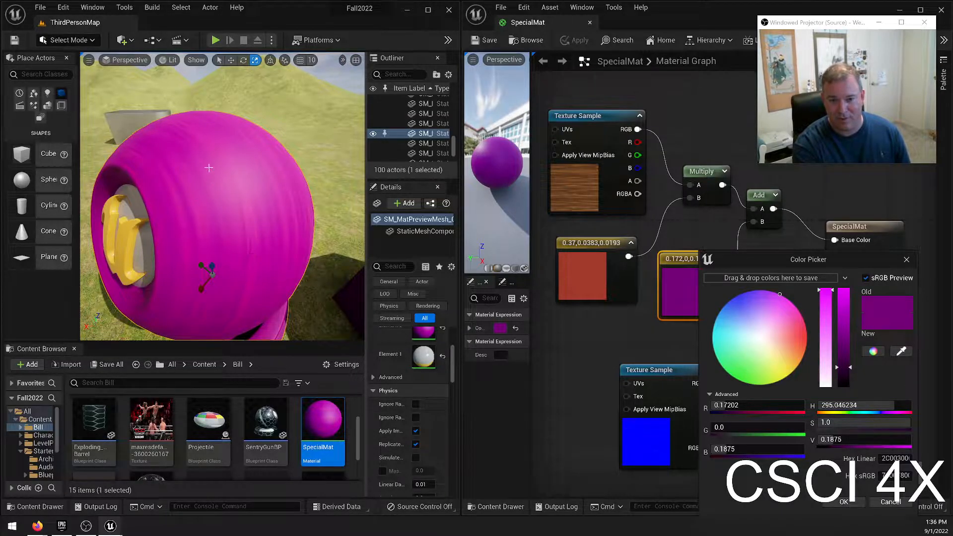
{"action": "left_click_drag", "start_coordinate": [848, 368], "coordinate": [848, 383]}
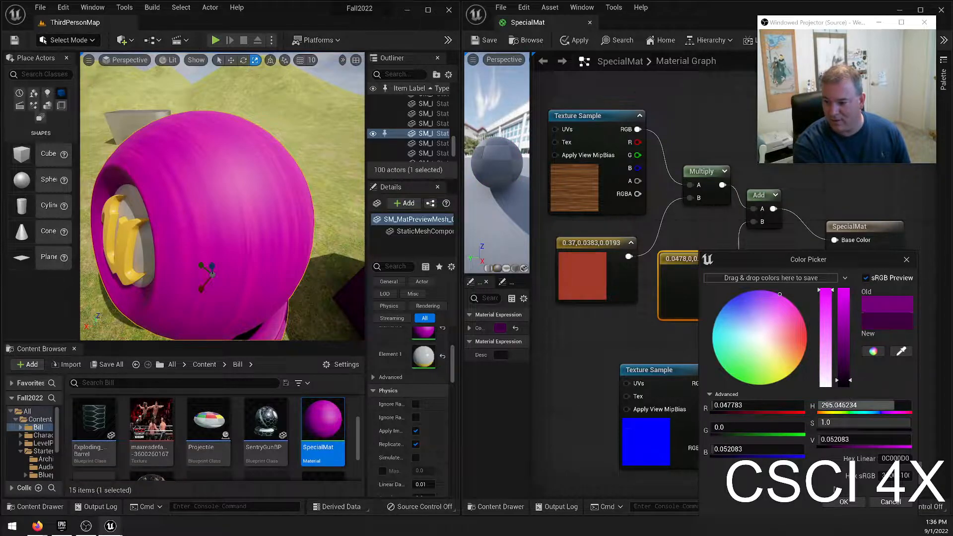
{"action": "left_click", "coordinate": [844, 502]}
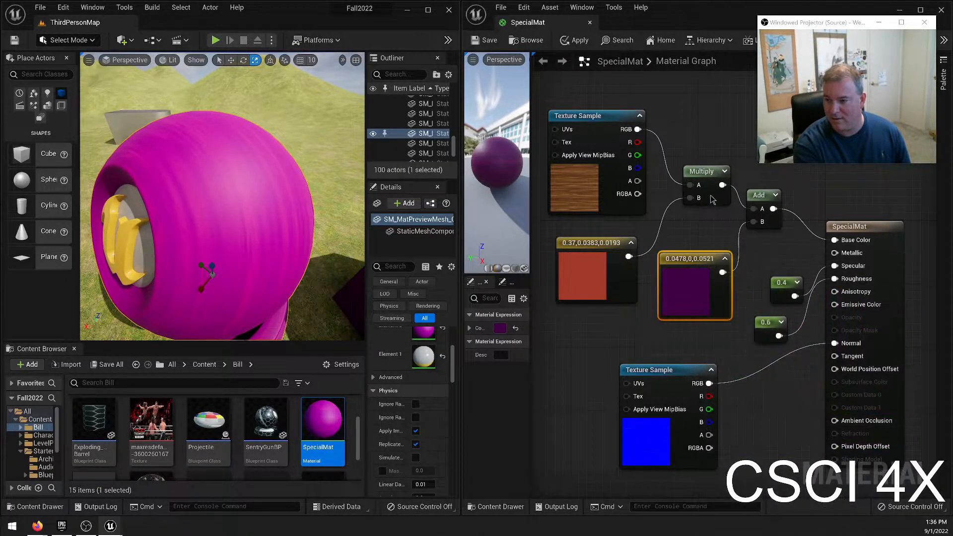
Save SpecialMat with the deep purple tint and view the preview mesh and cube from farther back.
{"action": "left_click", "coordinate": [489, 40]}
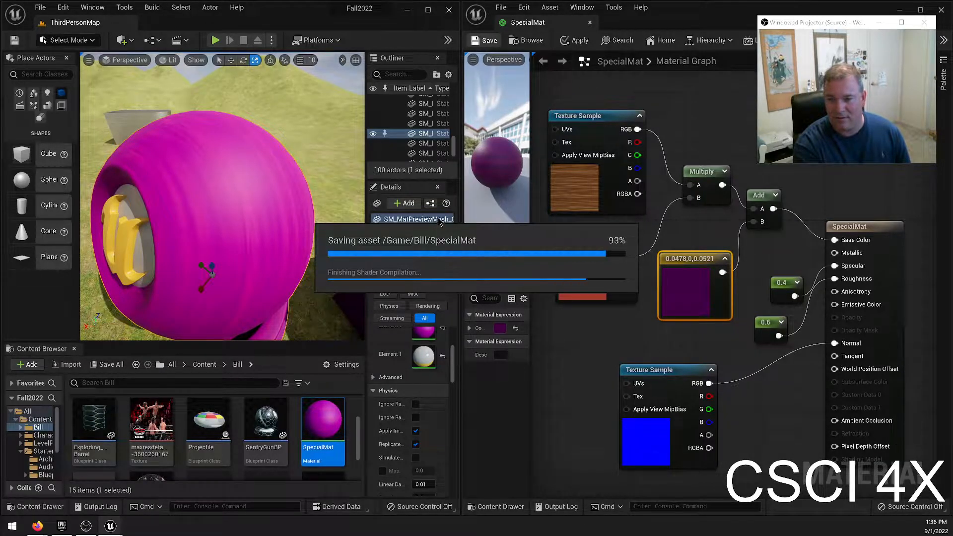
{"action": "right_click_drag", "start_coordinate": [236, 240], "coordinate": [249, 206]}
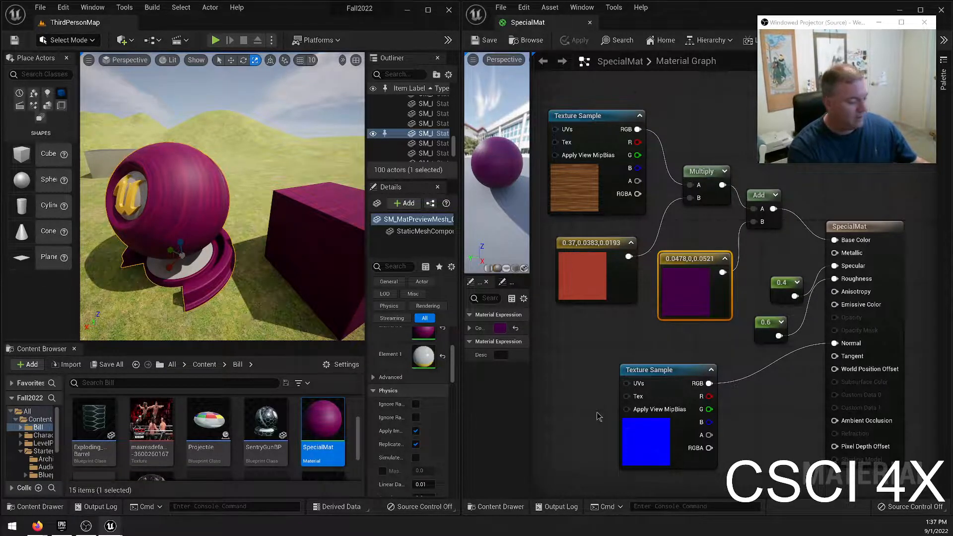
Capture a screenshot of the material graph covering all nodes from the oak texture to the SpecialMat output.
{"action": "key", "text": "super"}
{"action": "key", "text": "super+shift+s"}
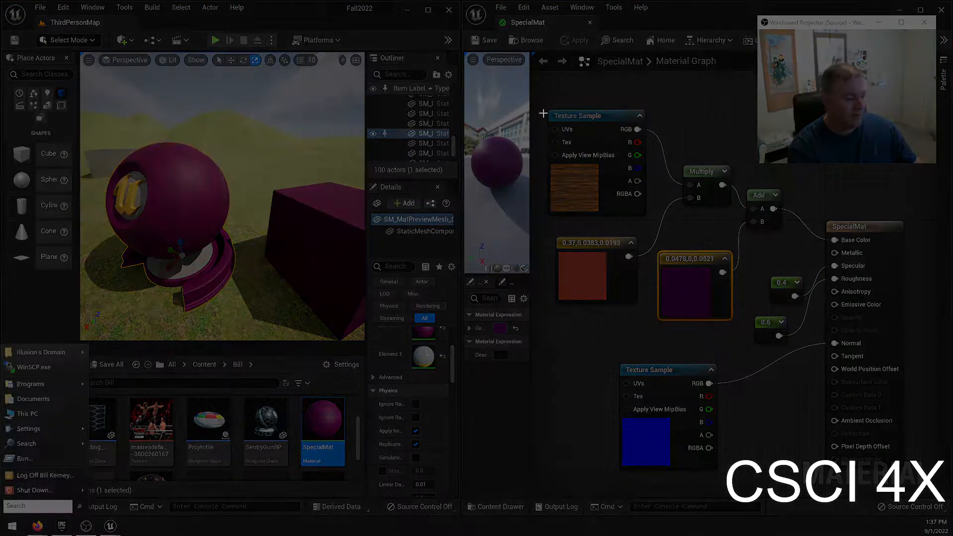
{"action": "left_click_drag", "start_coordinate": [544, 107], "coordinate": [914, 501]}
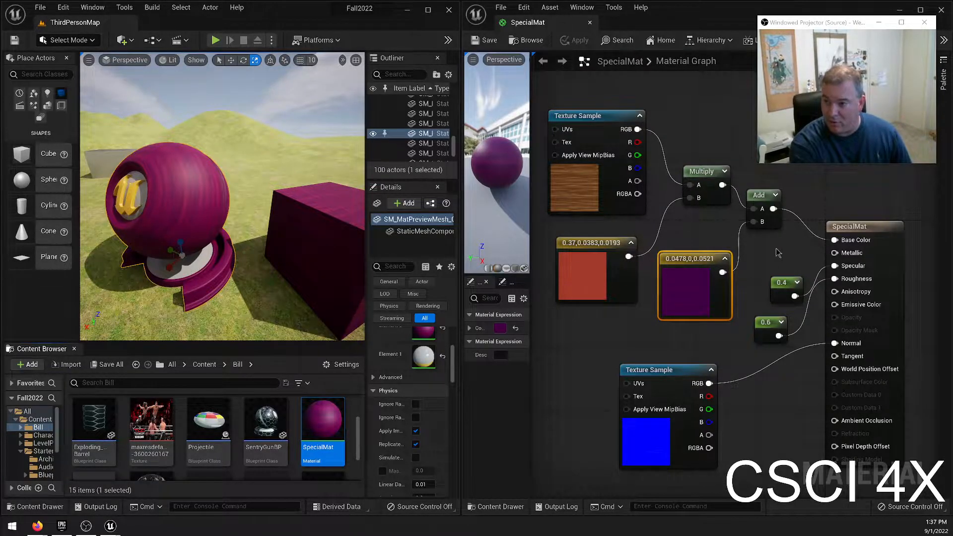
Disconnect the Add node from Base Color and move the oak texture and tint nodes out of the way above the graph.
{"action": "left_click", "coordinate": [814, 234], "text": "ctrl"}
{"action": "left_click", "coordinate": [801, 205]}
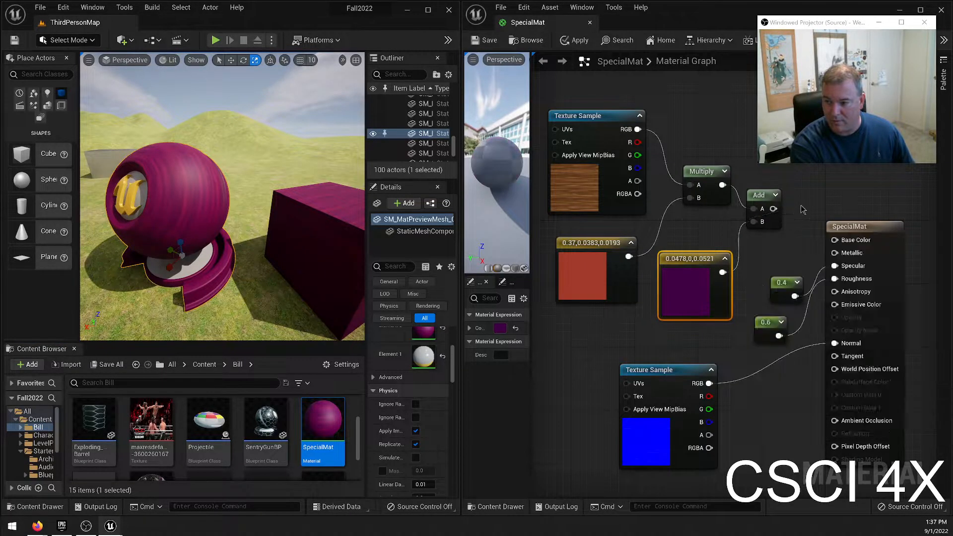
{"action": "left_click_drag", "start_coordinate": [572, 90], "coordinate": [747, 280]}
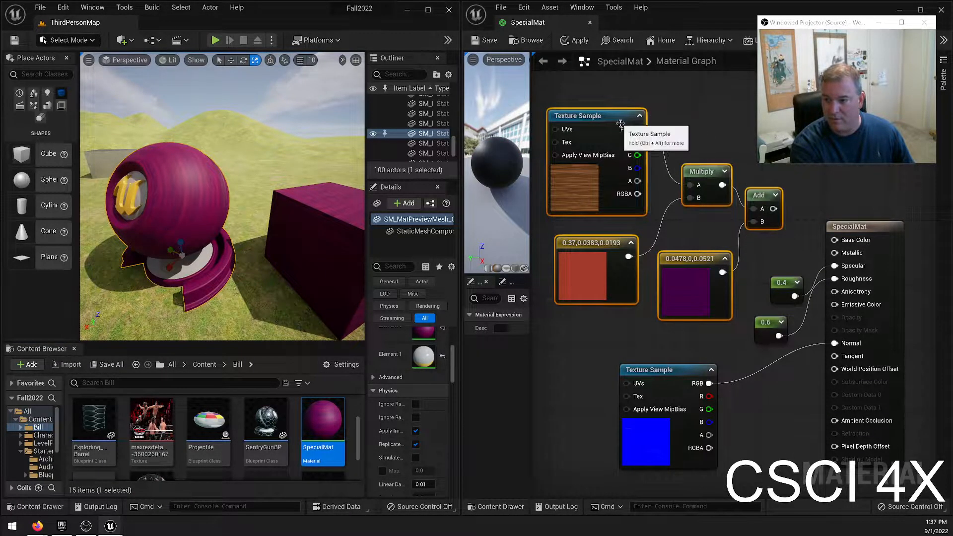
{"action": "left_click_drag", "start_coordinate": [629, 115], "coordinate": [615, 97]}
{"action": "left_click", "coordinate": [653, 416]}
{"action": "right_click_drag", "start_coordinate": [653, 416], "coordinate": [610, 196]}
{"action": "right_click_drag", "start_coordinate": [623, 278], "coordinate": [625, 235]}
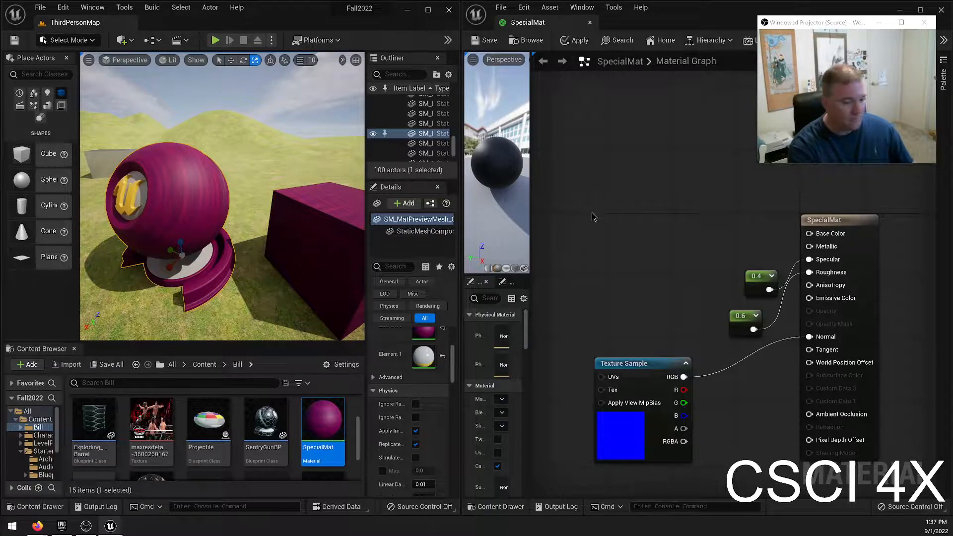
Add a new Texture Sample node above the normal map sample and assign it the oak wood color texture.
{"action": "left_click", "coordinate": [605, 155]}
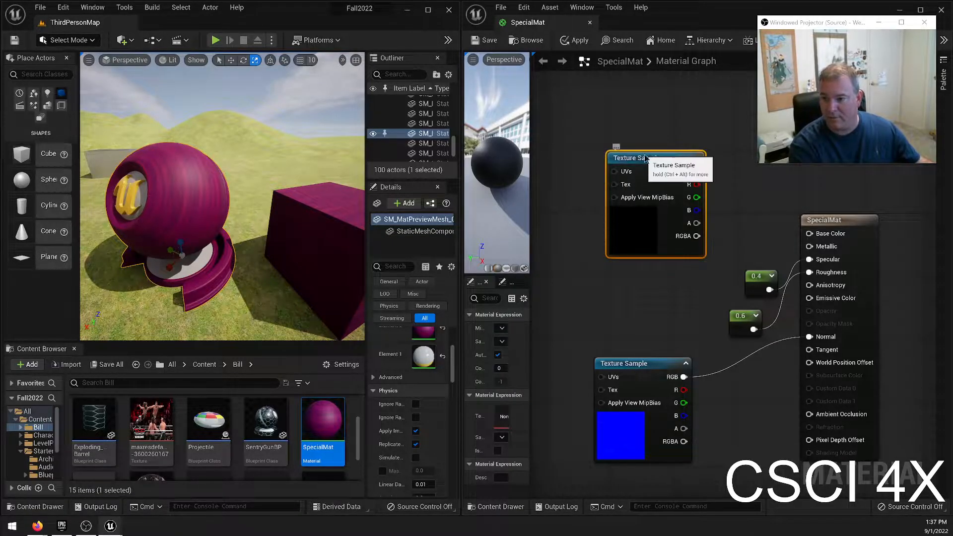
{"action": "left_click_drag", "start_coordinate": [638, 155], "coordinate": [608, 91]}
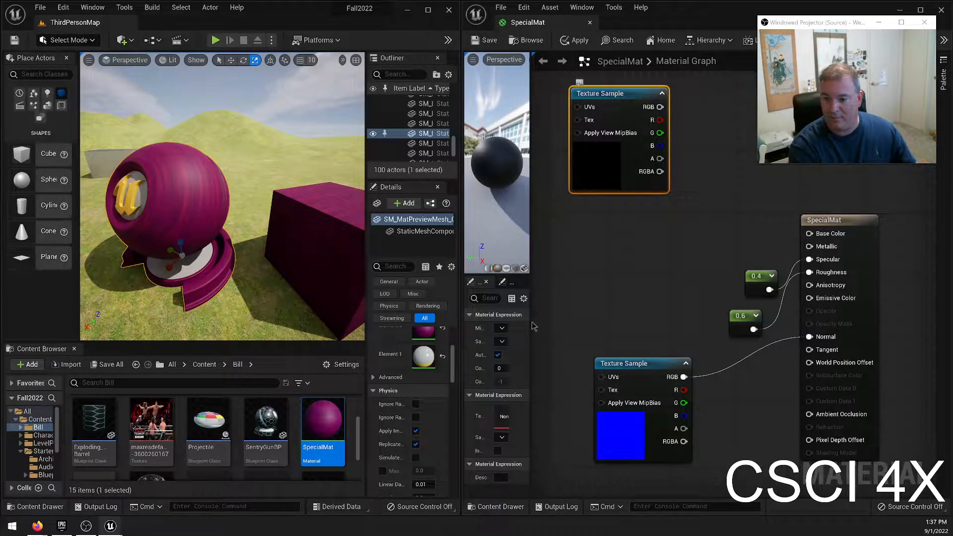
{"action": "left_click_drag", "start_coordinate": [530, 415], "coordinate": [572, 416]}
{"action": "left_click", "coordinate": [545, 411]}
{"action": "type", "text": "oak"}
{"action": "left_click", "coordinate": [598, 285]}
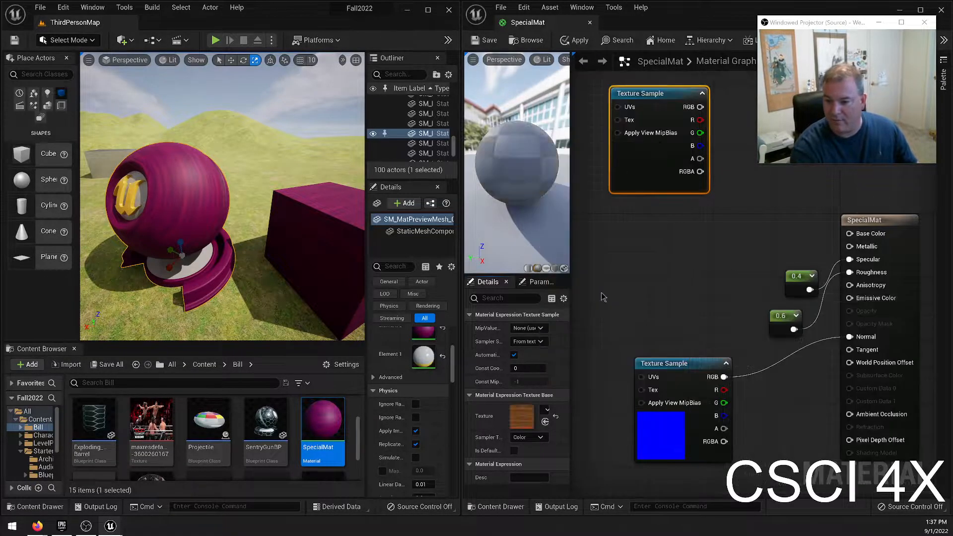
Add a second Texture Sample using T_Wood_Pine_D and line it up directly beneath the oak sample.
{"action": "left_click", "coordinate": [627, 222]}
{"action": "left_click_drag", "start_coordinate": [650, 228], "coordinate": [636, 218]}
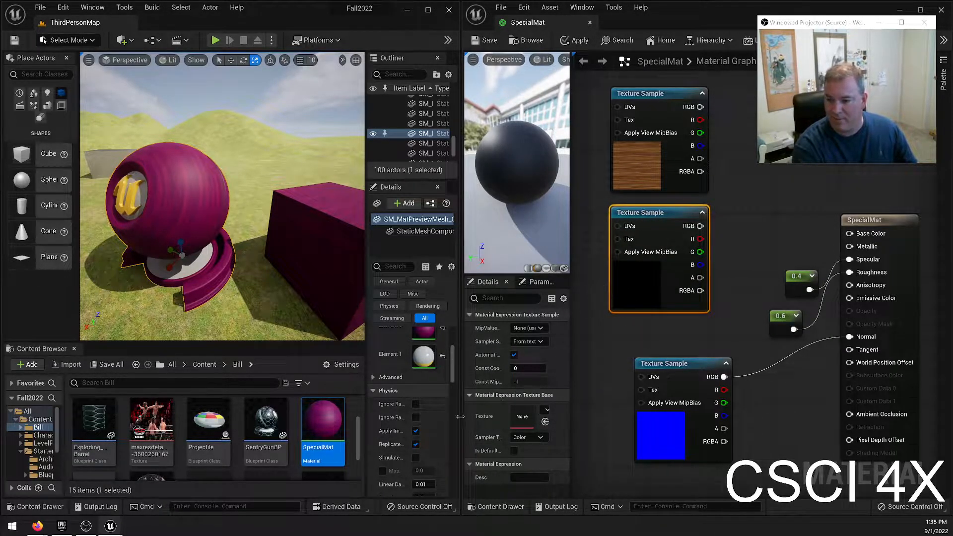
{"action": "left_click", "coordinate": [546, 410]}
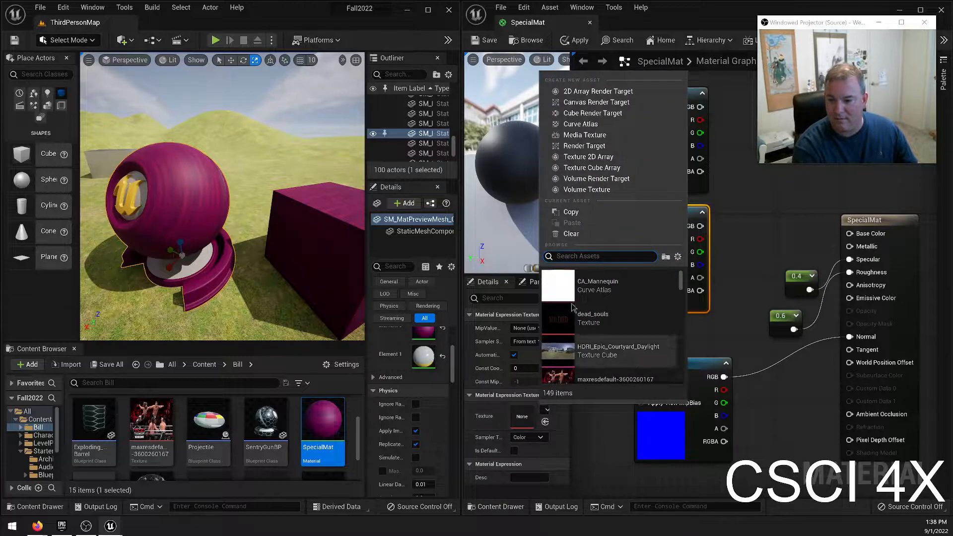
{"action": "type", "text": "p"}
{"action": "type", "text": "pinme"}
{"action": "key", "text": "BackSpace"}
{"action": "key", "text": "BackSpace"}
{"action": "key", "text": "BackSpace"}
{"action": "key", "text": "BackSpace"}
{"action": "key", "text": "BackSpace"}
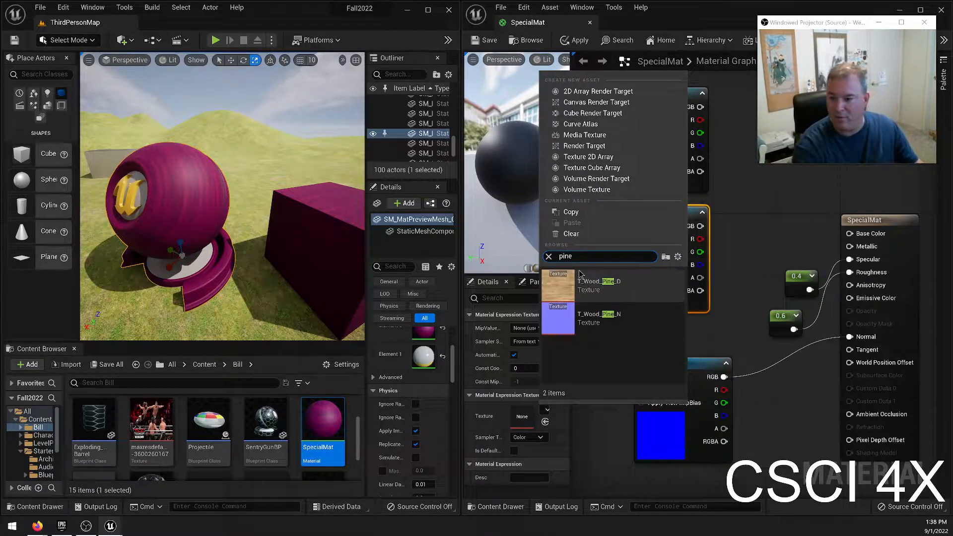
{"action": "left_click", "coordinate": [586, 282]}
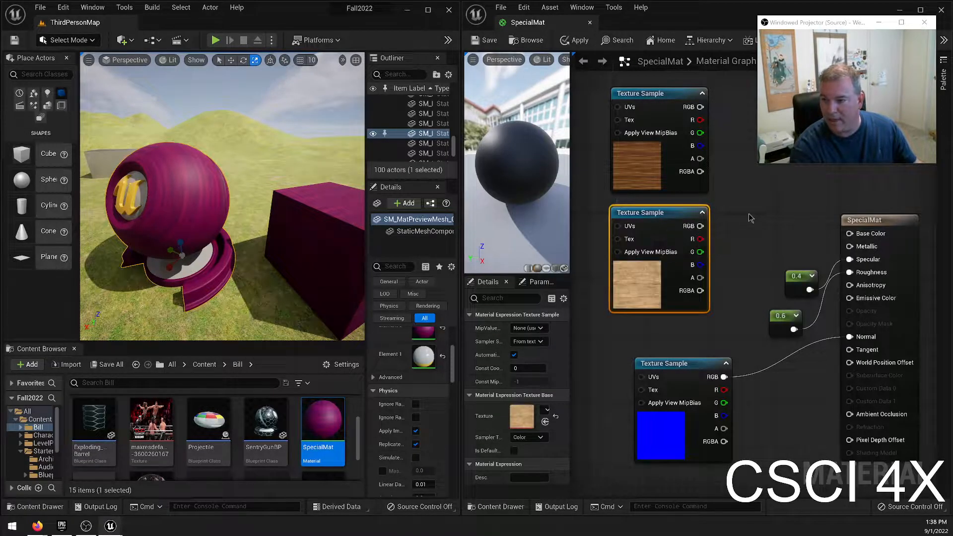
{"action": "right_click_drag", "start_coordinate": [766, 214], "coordinate": [747, 245]}
{"action": "left_click_drag", "start_coordinate": [650, 250], "coordinate": [650, 242]}
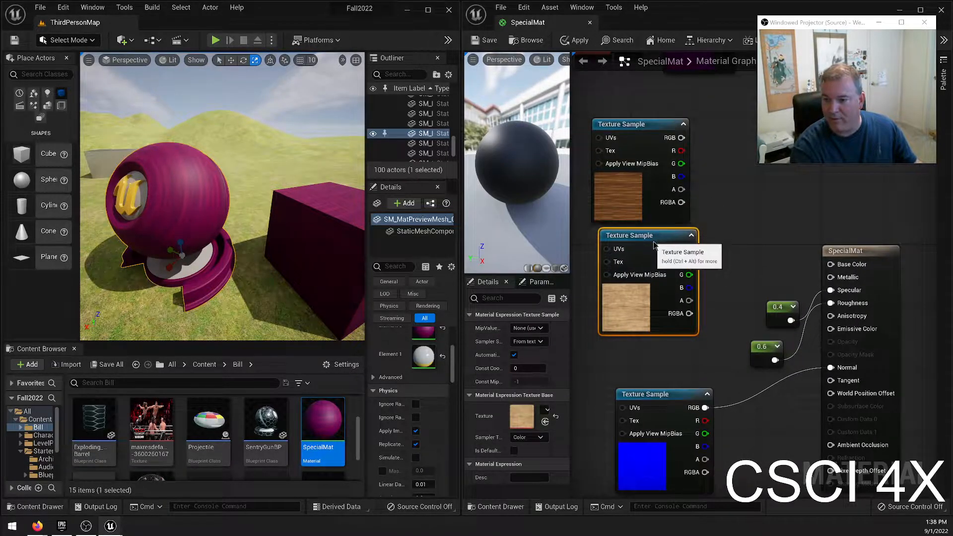
Multiply the oak and pine textures together, feed the result into Base Color and save the material.
{"action": "left_click", "coordinate": [752, 223]}
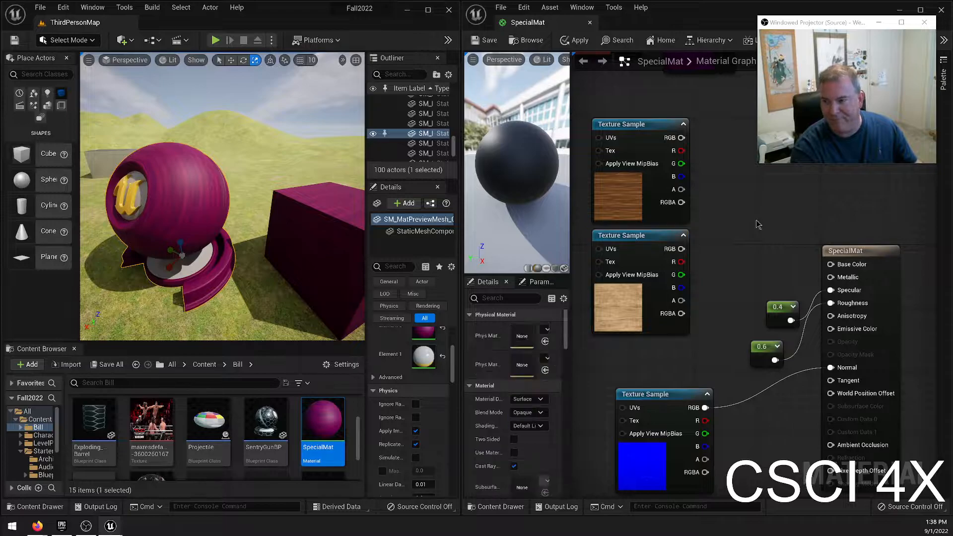
{"action": "left_click", "coordinate": [748, 215]}
{"action": "left_click_drag", "start_coordinate": [682, 137], "coordinate": [754, 230]}
{"action": "left_click_drag", "start_coordinate": [682, 249], "coordinate": [831, 264]}
{"action": "left_click", "coordinate": [484, 40]}
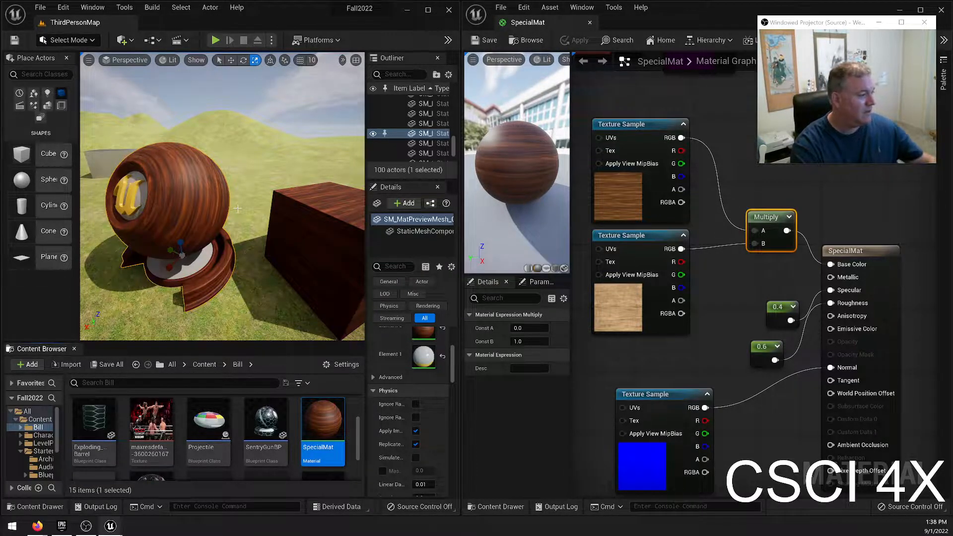
Examine the multiplied wood textures on the preview mesh and the cube in the level.
{"action": "key", "text": "w"}
{"action": "mouse_move", "coordinate": [238, 208]}
{"action": "right_mouse_down"}
{"action": "mouse_move", "coordinate": [211, 217]}
{"action": "mouse_move", "coordinate": [254, 220]}
{"action": "mouse_move", "coordinate": [220, 209]}
{"action": "mouse_move", "coordinate": [293, 209]}
{"action": "mouse_move", "coordinate": [240, 209]}
{"action": "right_mouse_up"}
{"action": "key", "text": "a"}
{"action": "key", "text": "w"}
{"action": "key", "text": "s"}
{"action": "key", "text": "d"}
{"action": "key", "text": "d"}
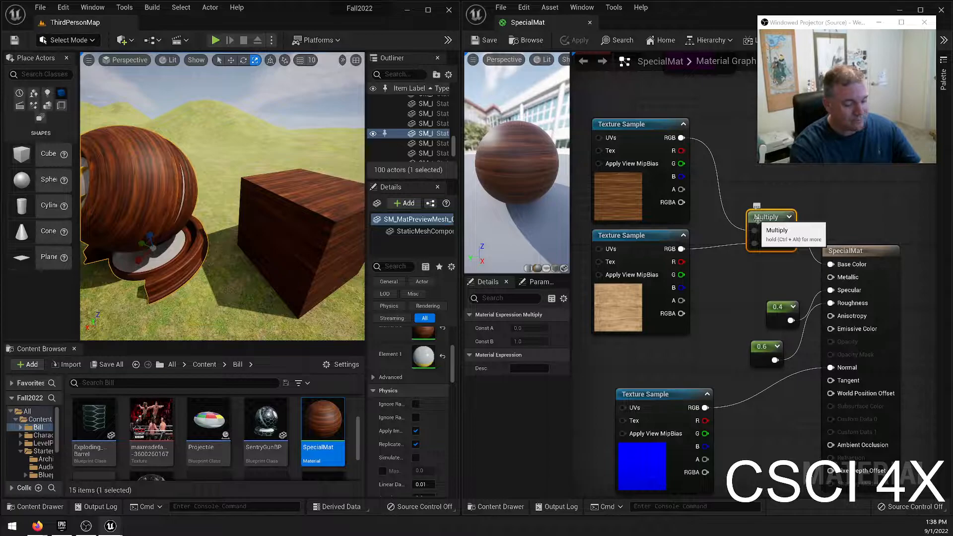
Replace the Multiply node with a Lerp blending oak as A and pine as B, output to Base Color.
{"action": "key", "text": "Delete"}
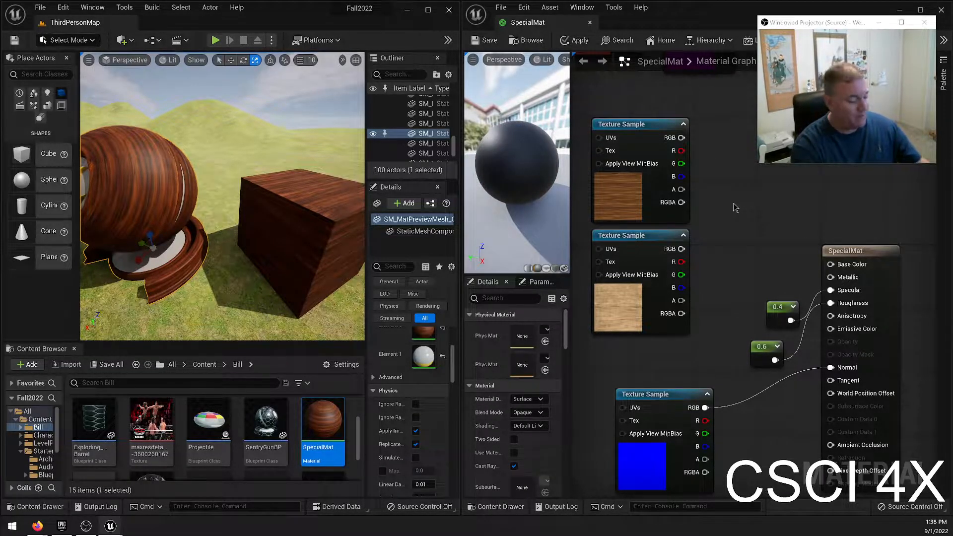
{"action": "key", "text": "l"}
{"action": "left_click", "coordinate": [734, 214]}
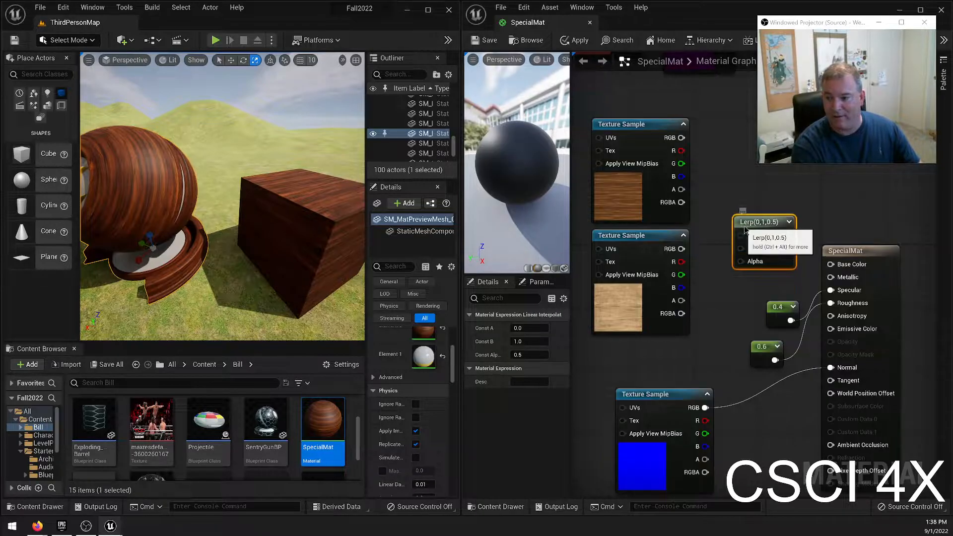
{"action": "left_click_drag", "start_coordinate": [745, 226], "coordinate": [720, 186]}
{"action": "left_click_drag", "start_coordinate": [682, 137], "coordinate": [717, 194]}
{"action": "left_click_drag", "start_coordinate": [682, 248], "coordinate": [830, 264]}
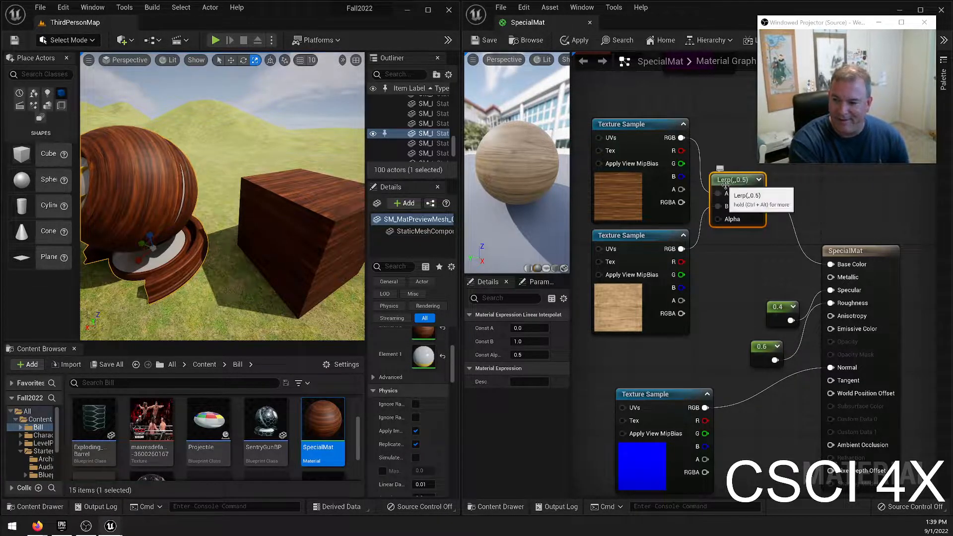
{"action": "left_click_drag", "start_coordinate": [726, 182], "coordinate": [734, 182]}
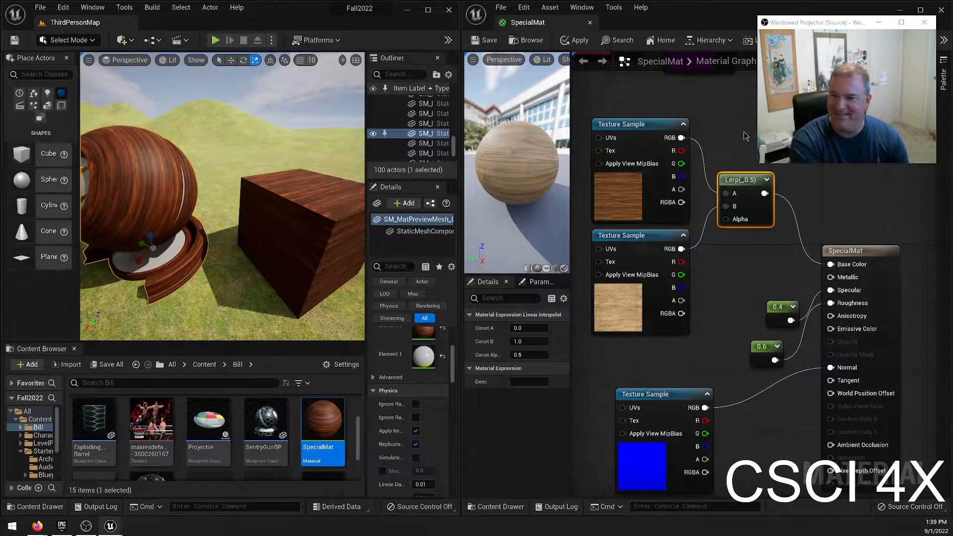
Align the oak and pine Texture Sample nodes with each other.
{"action": "left_click_drag", "start_coordinate": [605, 102], "coordinate": [640, 239]}
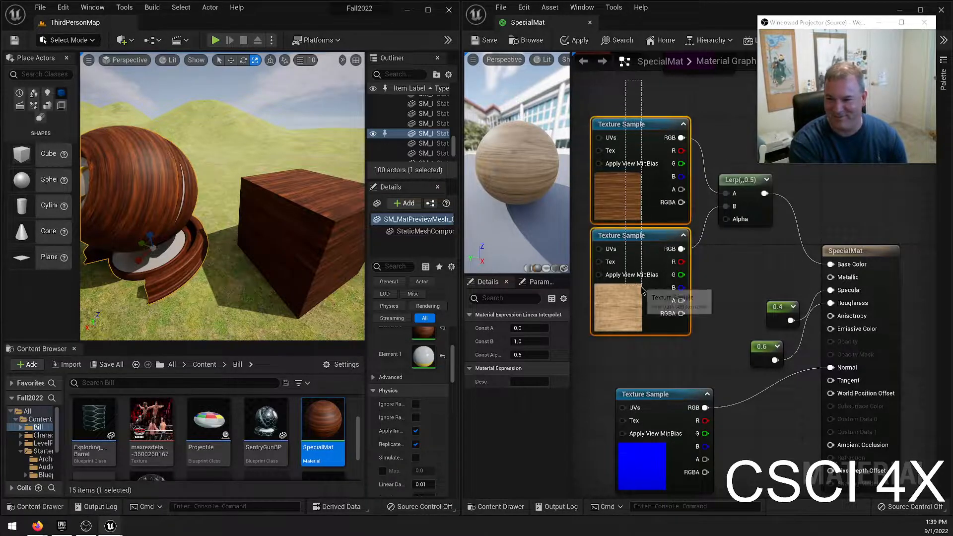
{"action": "right_click", "coordinate": [640, 239]}
{"action": "mouse_move", "coordinate": [698, 441]}
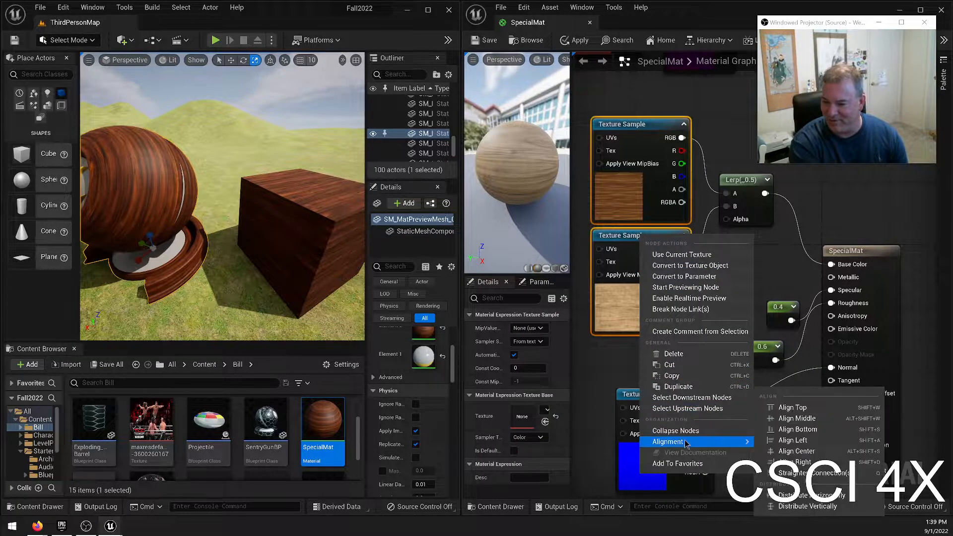
{"action": "left_click", "coordinate": [812, 430]}
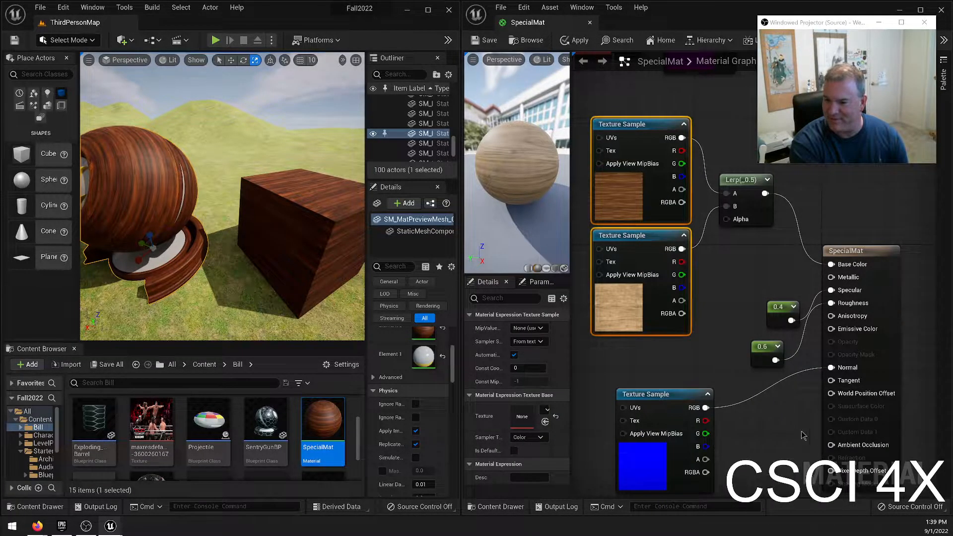
{"action": "left_click", "coordinate": [740, 271]}
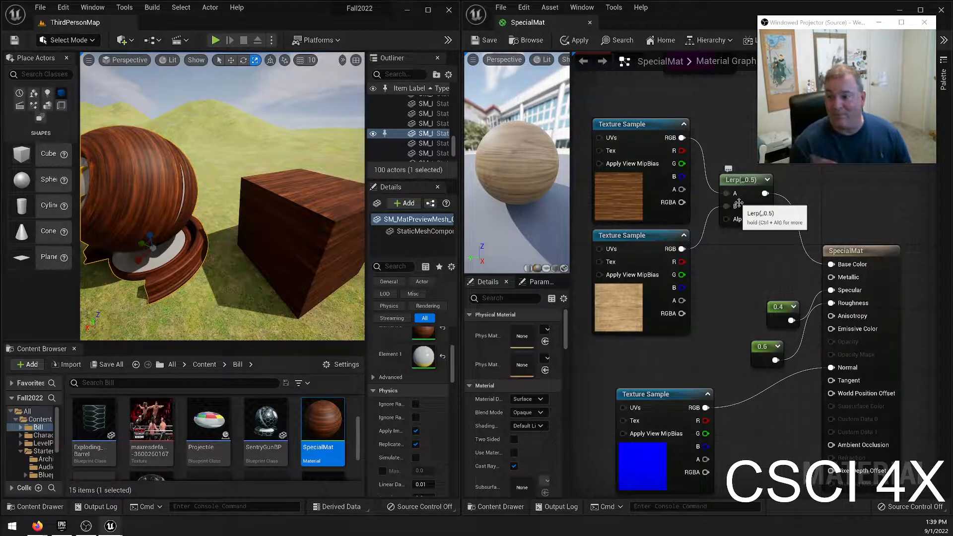
Save the material and inspect the Lerp-blended wood on the preview mesh and cube in the level.
{"action": "left_click", "coordinate": [493, 43]}
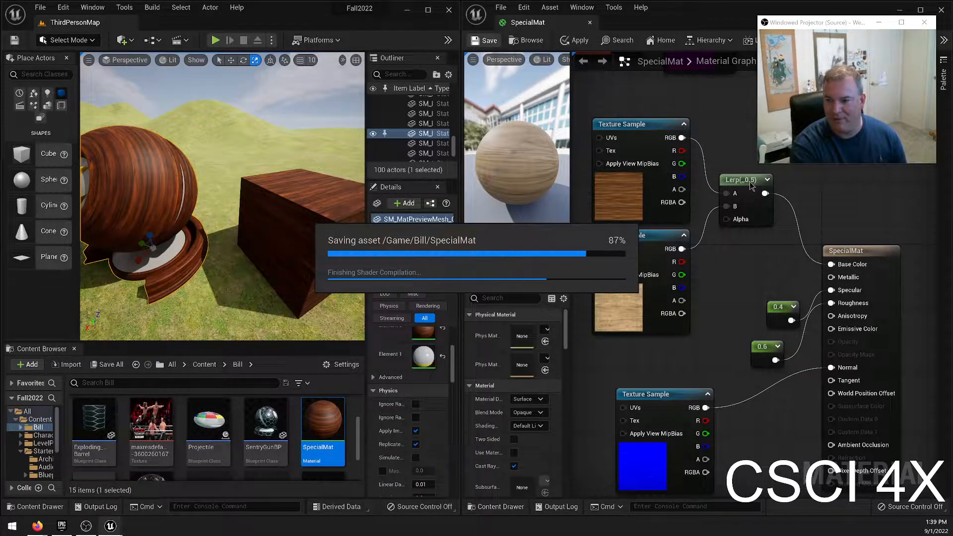
{"action": "right_click_drag", "start_coordinate": [242, 187], "coordinate": [199, 174]}
{"action": "right_click_drag", "start_coordinate": [106, 201], "coordinate": [123, 201]}
{"action": "mouse_move", "coordinate": [290, 187]}
{"action": "right_mouse_down"}
{"action": "mouse_move", "coordinate": [322, 188]}
{"action": "mouse_move", "coordinate": [288, 180]}
{"action": "mouse_move", "coordinate": [320, 181]}
{"action": "mouse_move", "coordinate": [316, 198]}
{"action": "mouse_move", "coordinate": [290, 195]}
{"action": "right_mouse_up"}
{"action": "key", "text": "s"}
{"action": "key", "text": "w"}
{"action": "key", "text": "s"}
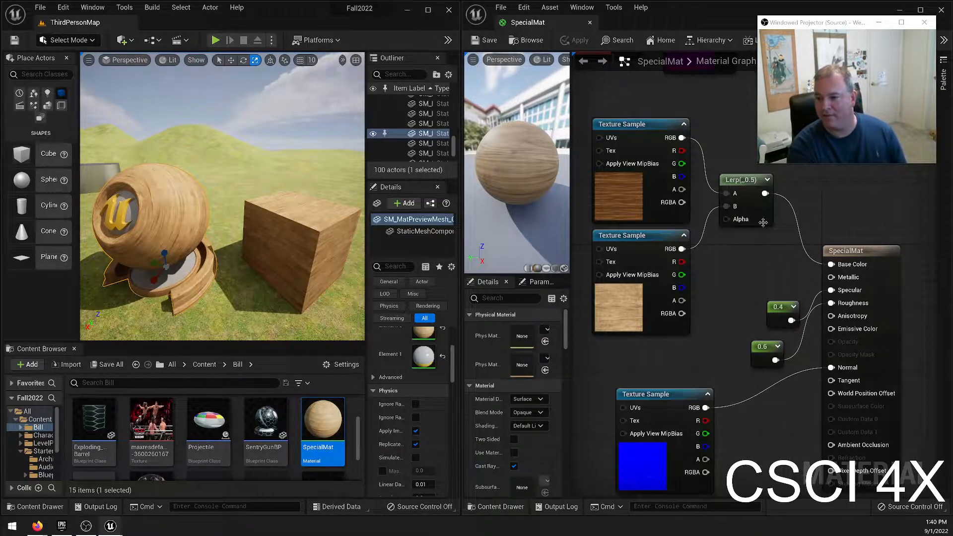
Add a Constant node connected to the Lerp's Alpha input and place it just below the Lerp.
{"action": "left_click_drag", "start_coordinate": [725, 218], "coordinate": [728, 250]}
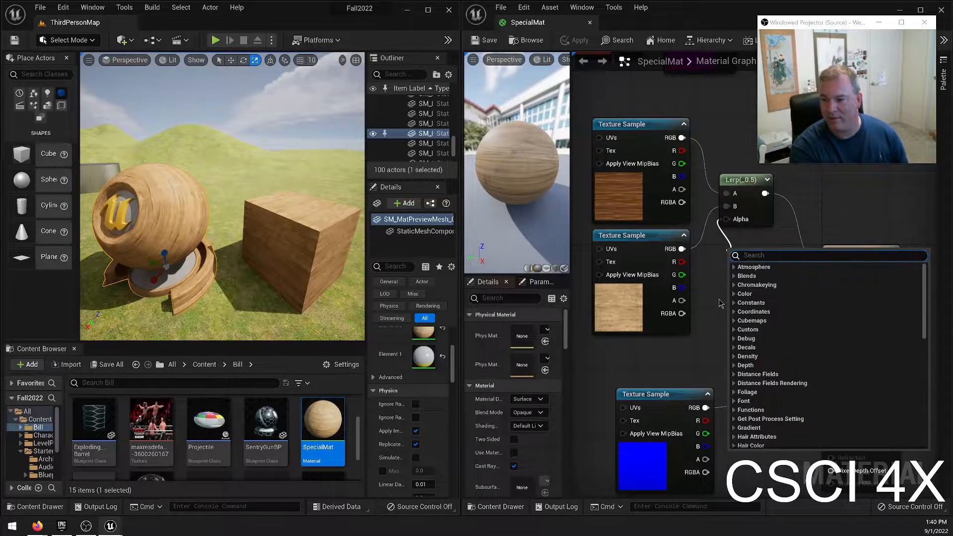
{"action": "type", "text": "const"}
{"action": "key", "text": "Return"}
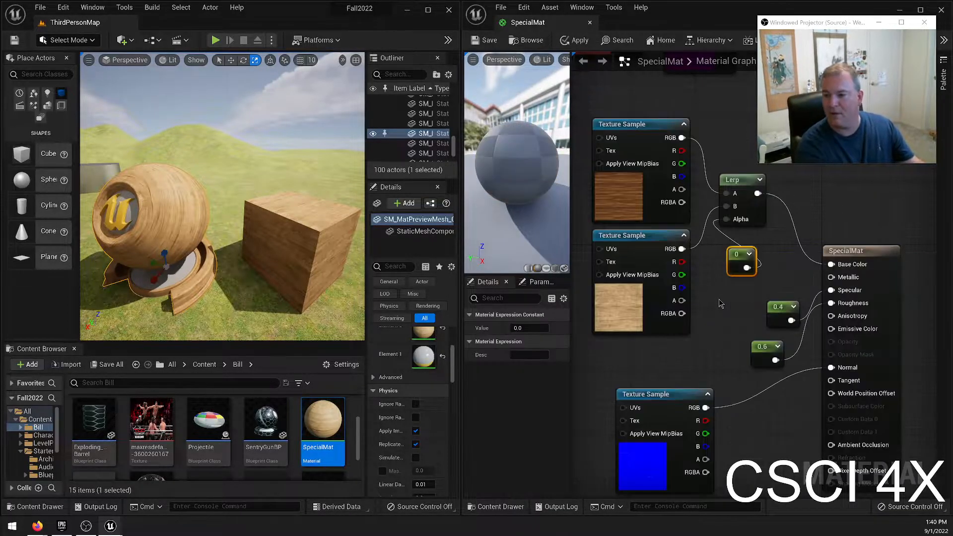
{"action": "left_click_drag", "start_coordinate": [733, 255], "coordinate": [724, 260]}
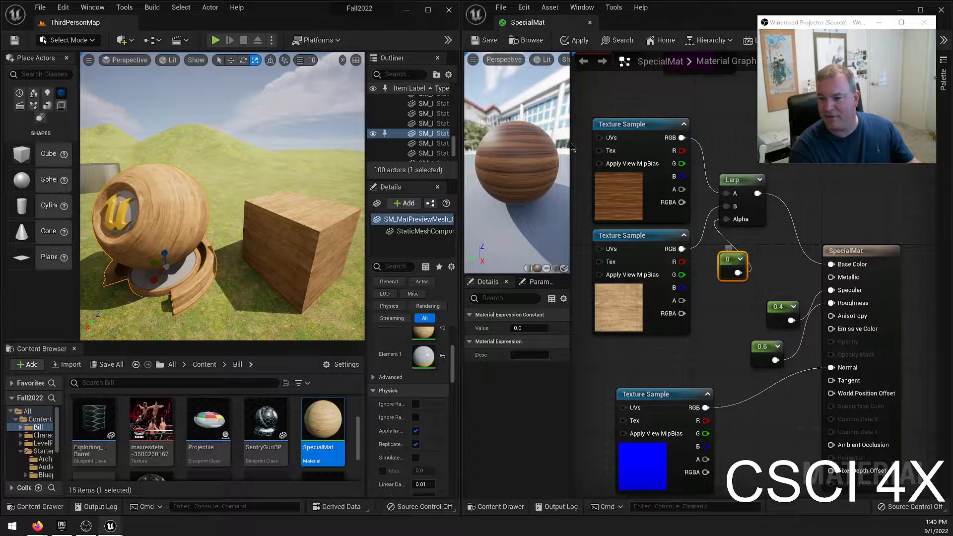
Try values 1, 0.5 and 0.1 for the Lerp's alpha constant, ending with it set to 0.2.
{"action": "left_click", "coordinate": [527, 328]}
{"action": "type", "text": "1"}
{"action": "key", "text": "Return"}
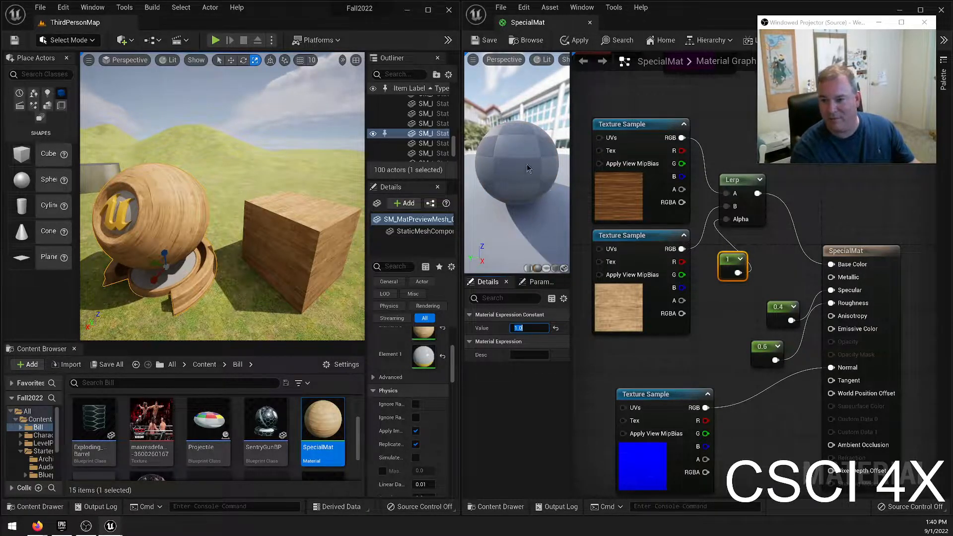
{"action": "type", "text": "0.5"}
{"action": "key", "text": "Return"}
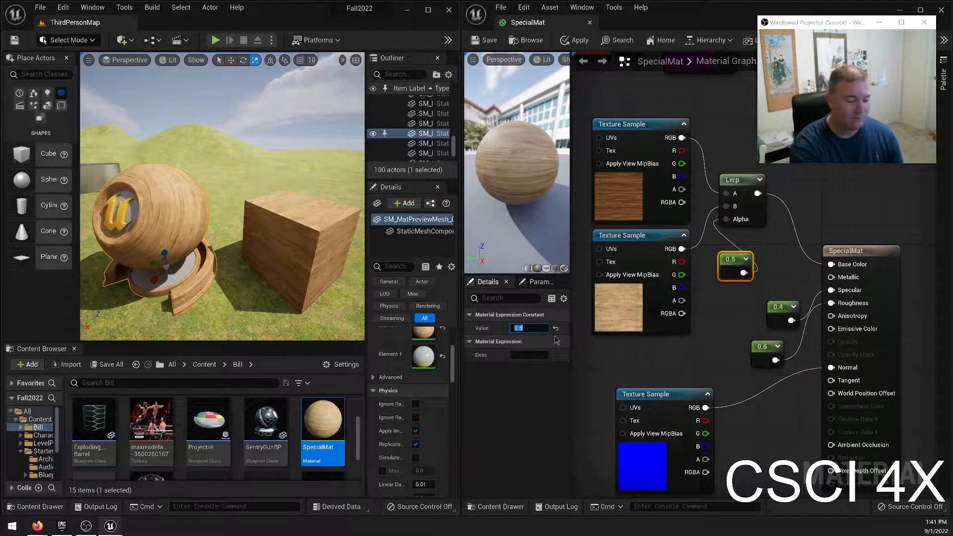
{"action": "key", "text": "Return"}
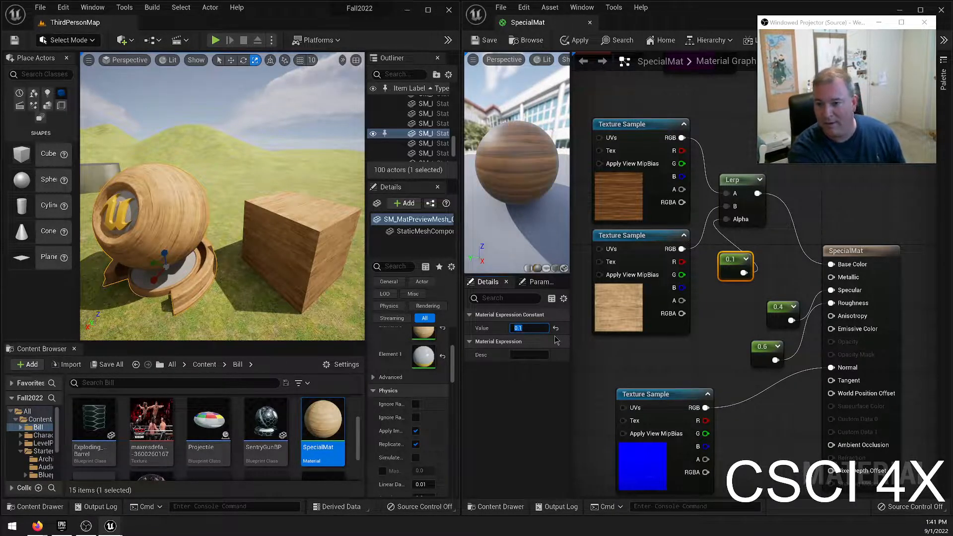
{"action": "type", "text": ".2"}
{"action": "key", "text": "Return"}
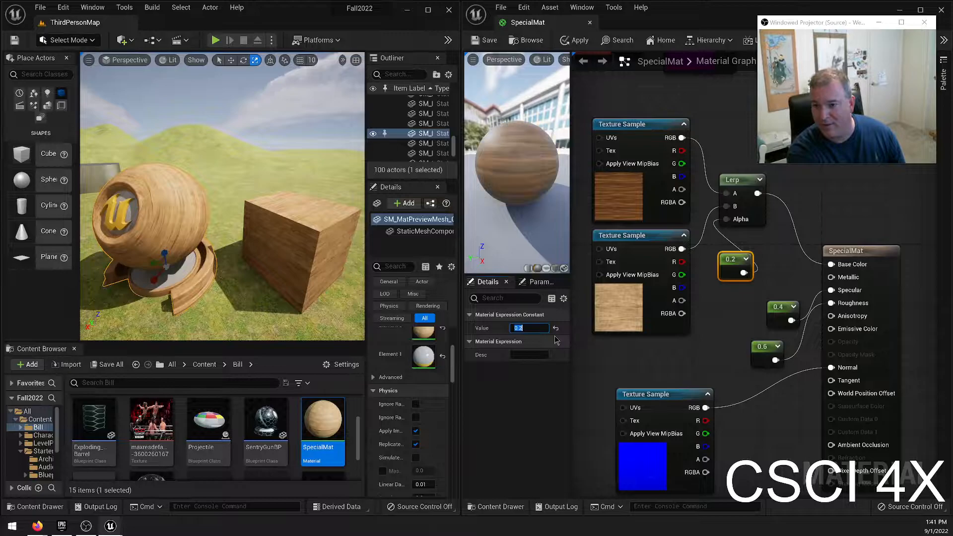
Try values 0.3, 0.4, 0.5, 0.6, 0.7, 0.8, 0.9 and 1 for the Lerp's alpha constant.
{"action": "type", "text": ".3"}
{"action": "key", "text": "Return"}
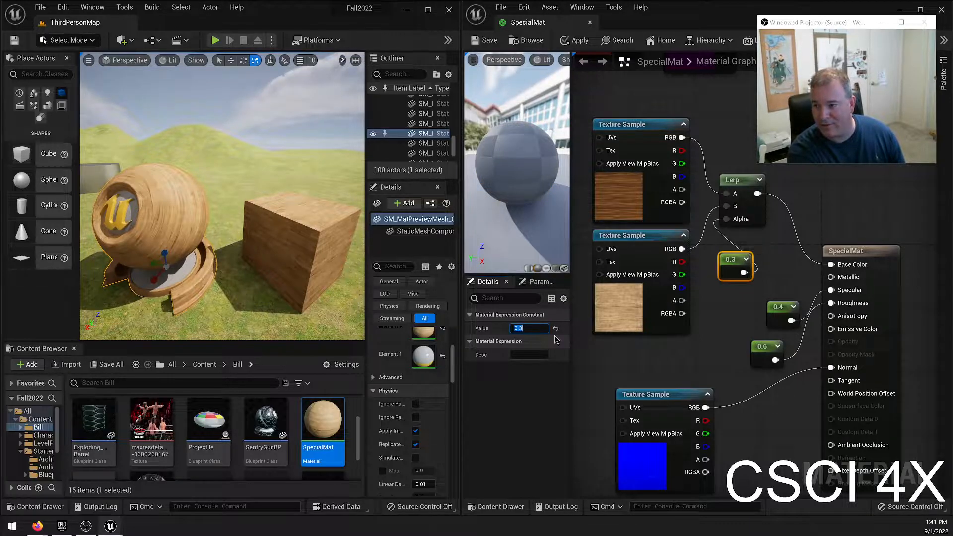
{"action": "type", "text": ".4"}
{"action": "key", "text": "Return"}
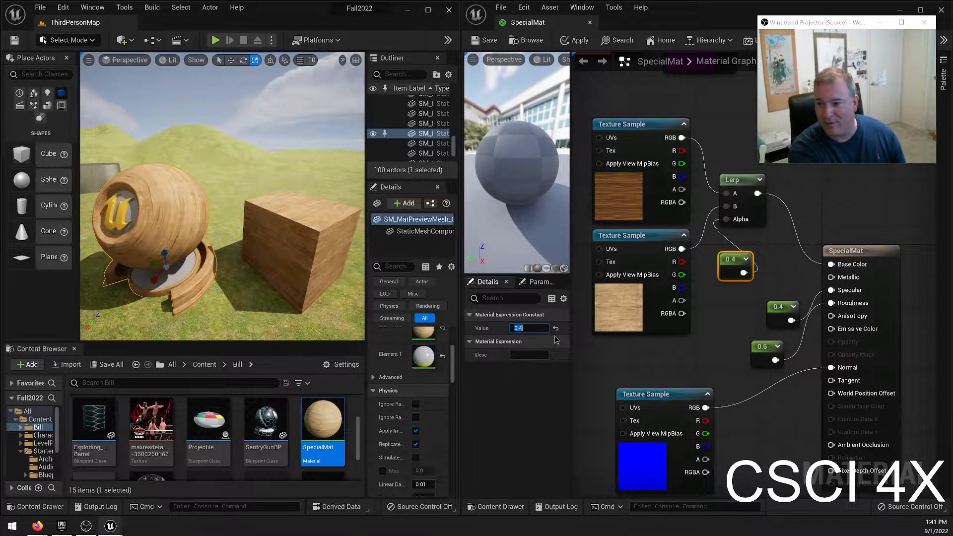
{"action": "type", "text": ".5"}
{"action": "key", "text": "Return"}
{"action": "type", "text": ".6"}
{"action": "key", "text": "Return"}
{"action": "type", "text": ".7"}
{"action": "key", "text": "Return"}
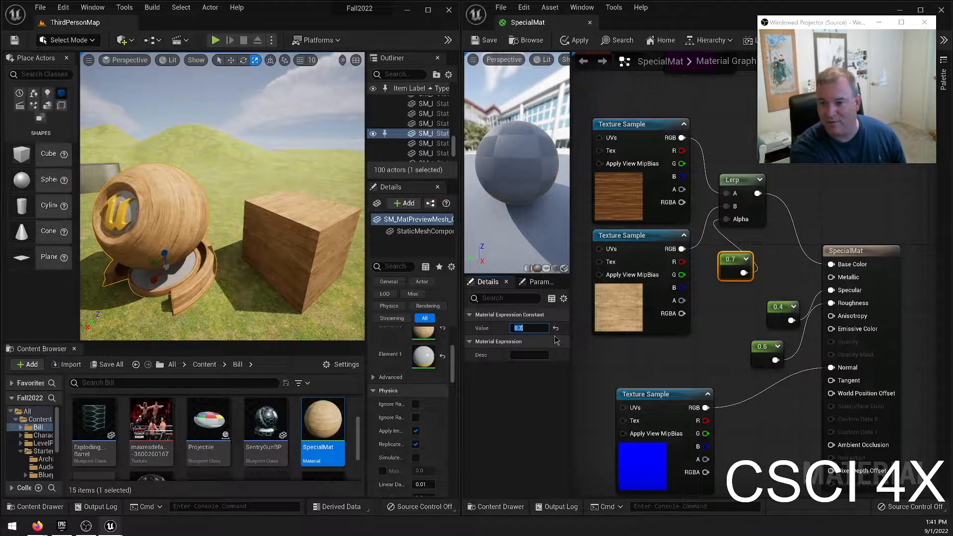
{"action": "type", "text": ".8"}
{"action": "key", "text": "Return"}
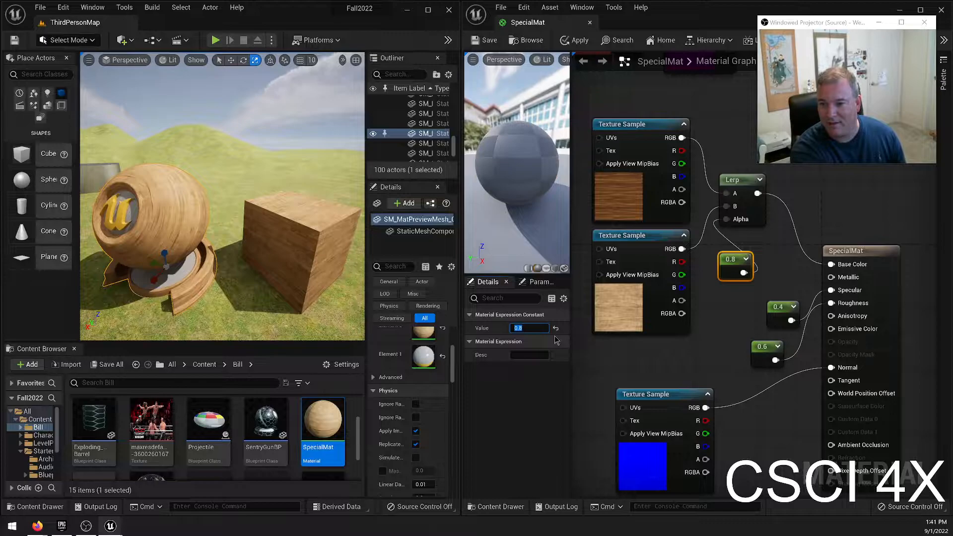
{"action": "type", "text": ".9"}
{"action": "key", "text": "Return"}
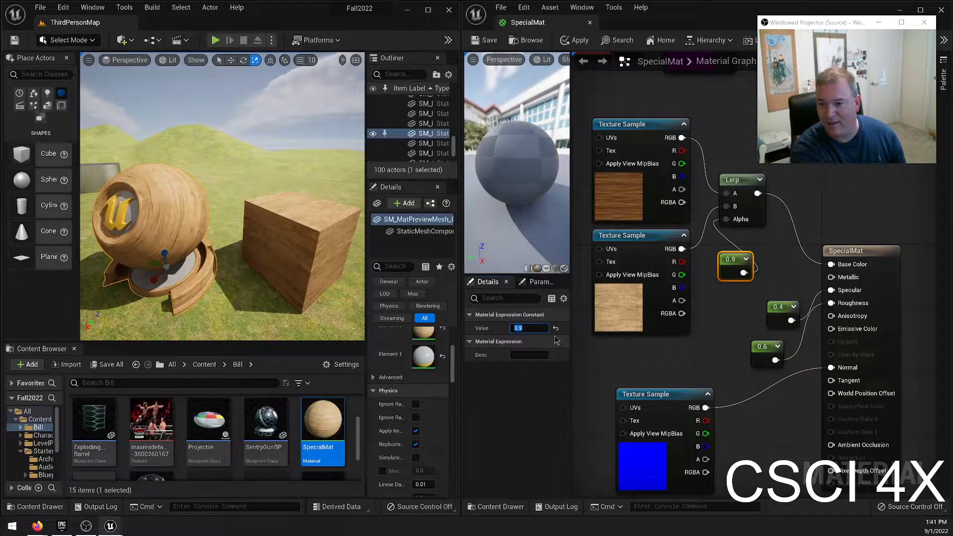
{"action": "key", "text": "Return"}
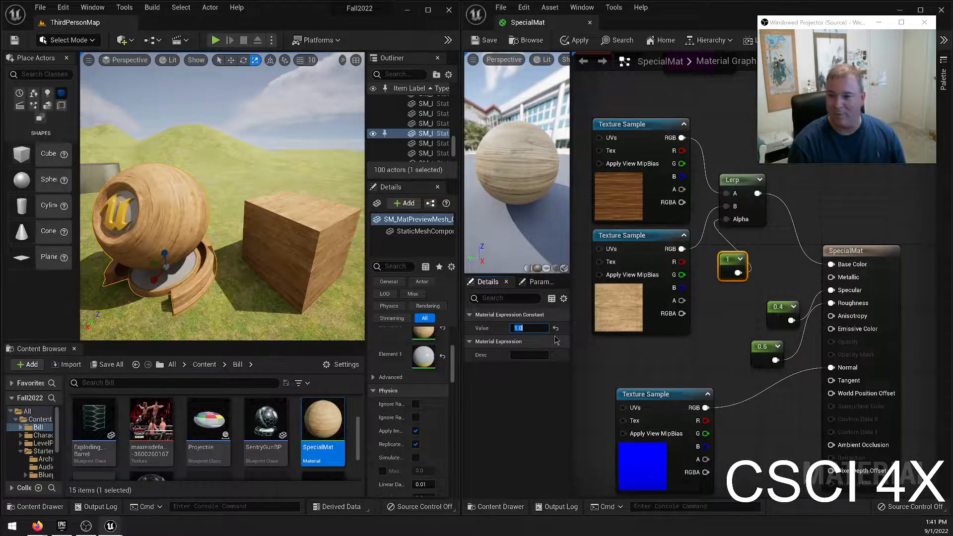
{"action": "left_click", "coordinate": [733, 325]}
{"action": "key", "text": "l"}
{"action": "left_click", "coordinate": [727, 308]}
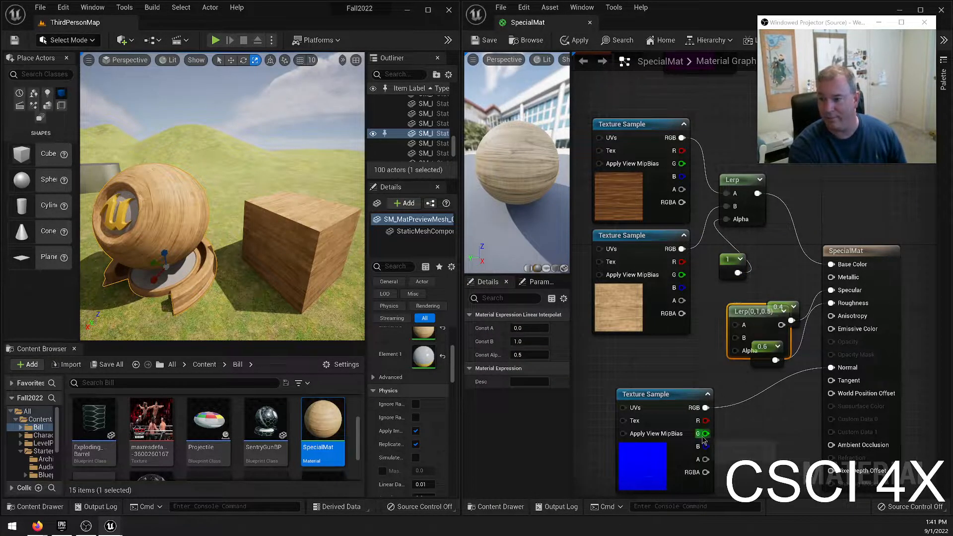
{"action": "key", "text": "Delete"}
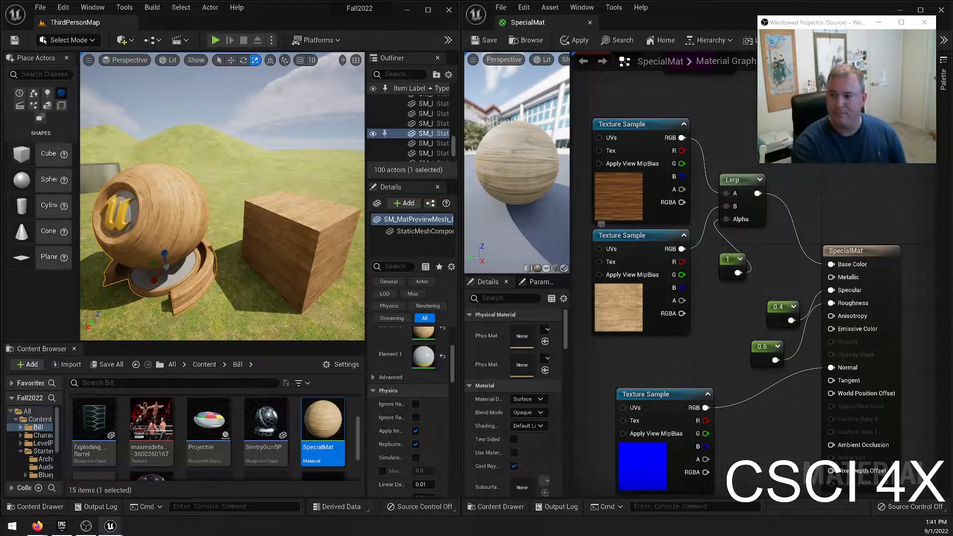
Set the Lerp's alpha constant to 0.5.
{"action": "left_click", "coordinate": [731, 268]}
{"action": "left_click", "coordinate": [521, 328]}
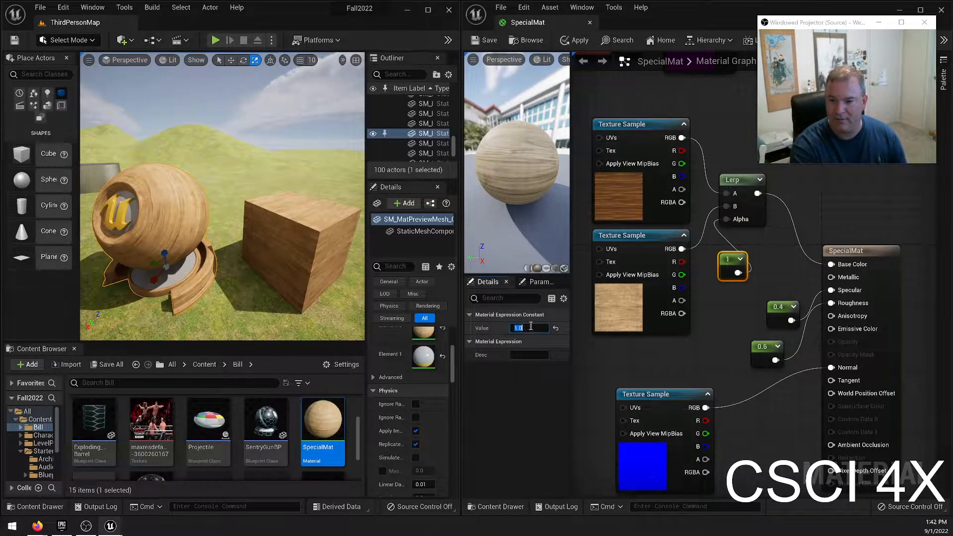
{"action": "type", "text": "0.5"}
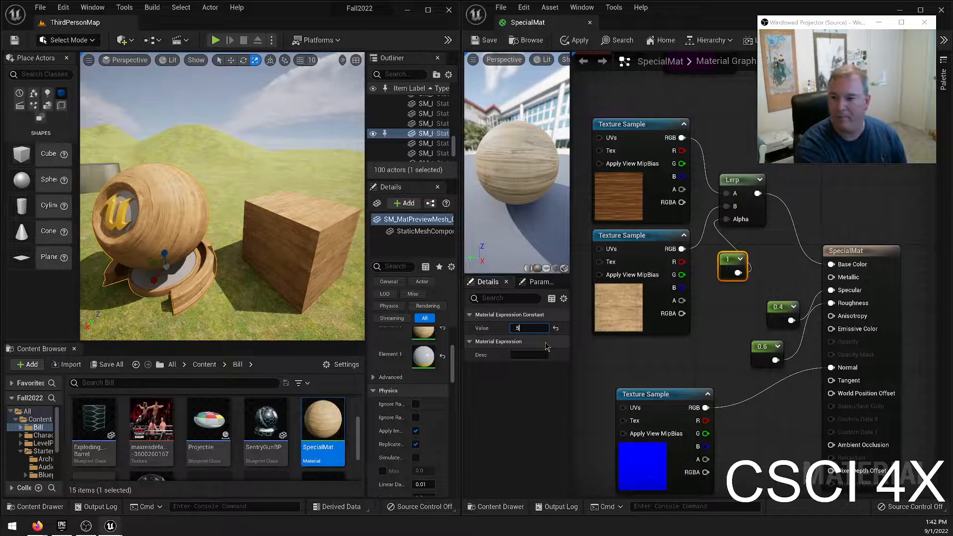
{"action": "key", "text": "Return"}
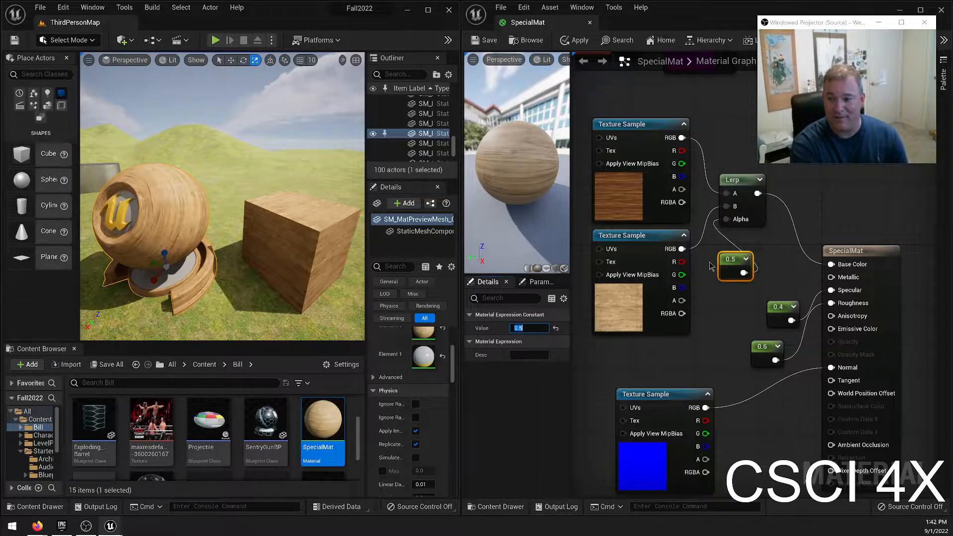
Delete the Lerp's alpha constant and move the normal map's Texture Sample down to make room beneath the pine sample.
{"action": "key", "text": "Delete"}
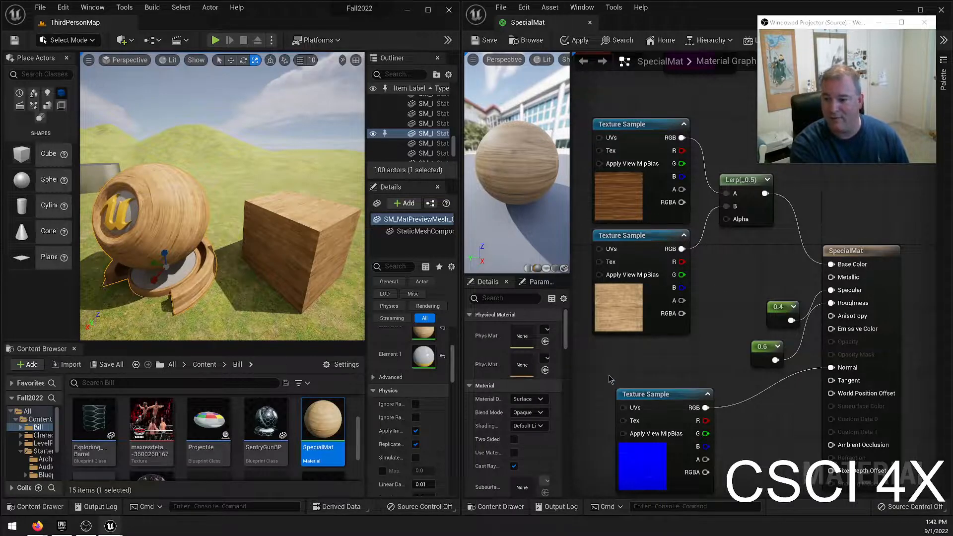
{"action": "right_click_drag", "start_coordinate": [609, 369], "coordinate": [635, 342]}
{"action": "left_click_drag", "start_coordinate": [673, 372], "coordinate": [644, 449]}
{"action": "right_click_drag", "start_coordinate": [684, 309], "coordinate": [668, 351]}
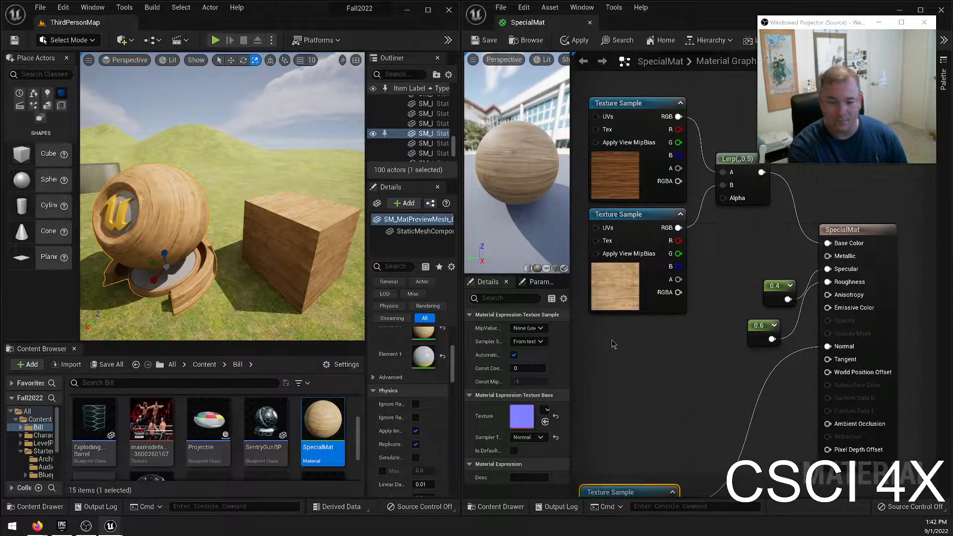
Add a Texture Sample directly below the pine one and assign it the T_GridChecker_A texture.
{"action": "left_click", "coordinate": [603, 332]}
{"action": "left_click_drag", "start_coordinate": [627, 333], "coordinate": [612, 325]}
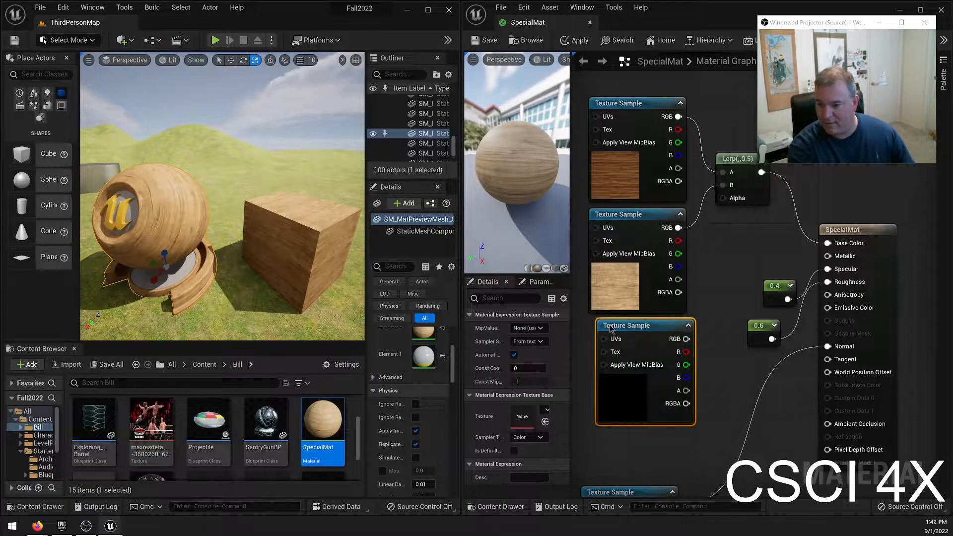
{"action": "left_click", "coordinate": [546, 411]}
{"action": "type", "text": "check"}
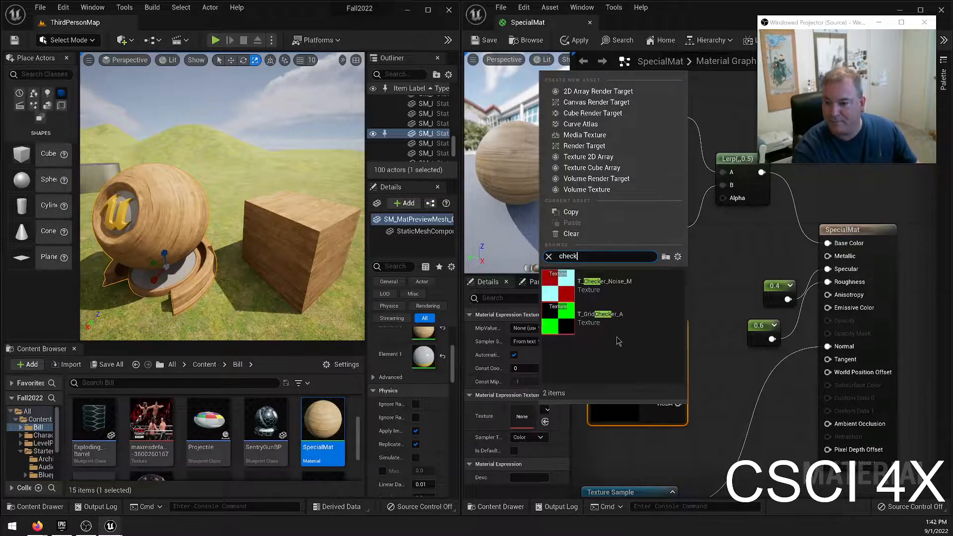
{"action": "left_click", "coordinate": [632, 330]}
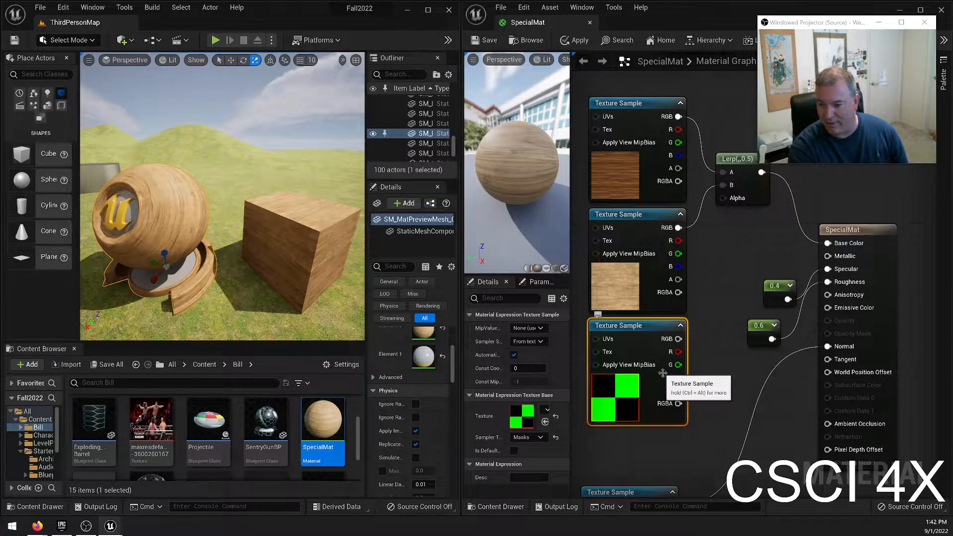
Connect the checker texture's green channel to the Lerp's Alpha input and save the material.
{"action": "left_click_drag", "start_coordinate": [679, 365], "coordinate": [723, 198]}
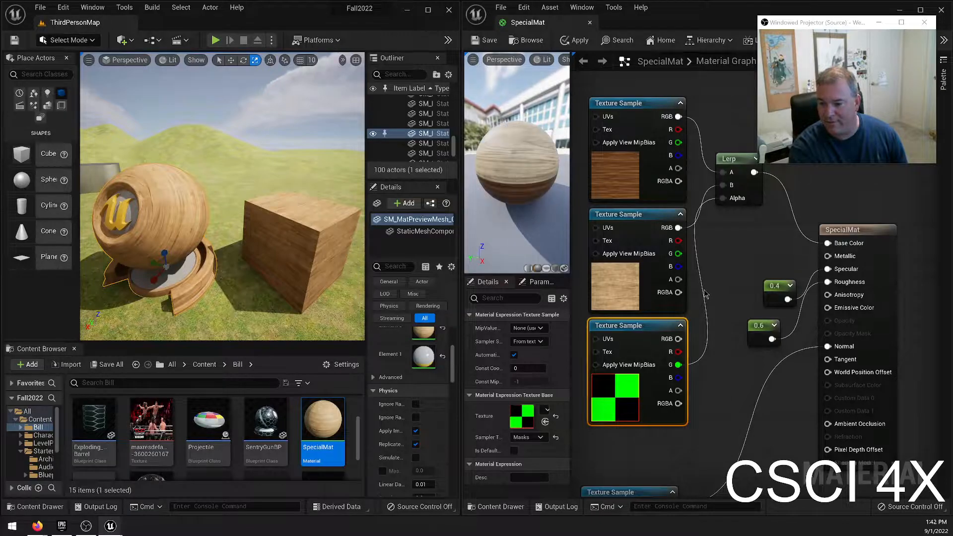
{"action": "left_click", "coordinate": [482, 41]}
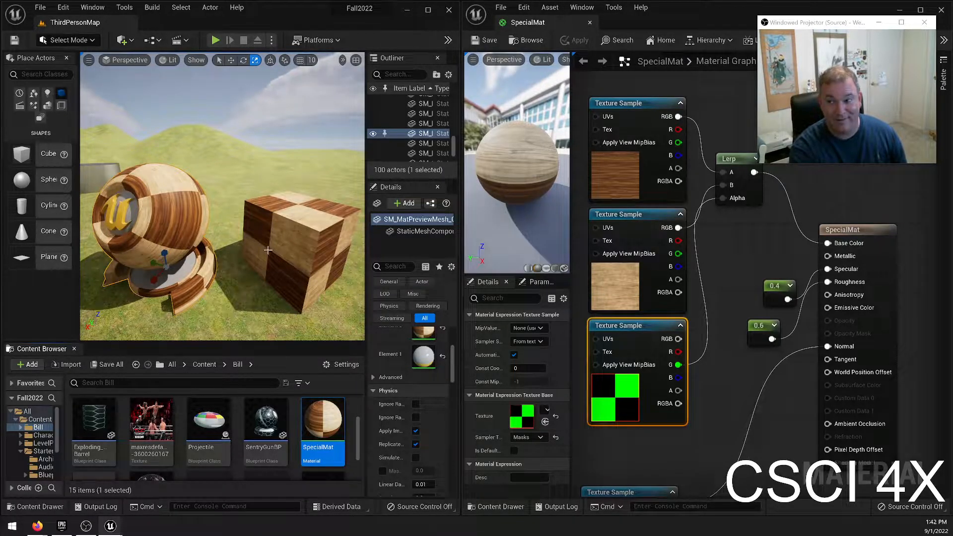
{"action": "key", "text": "w"}
{"action": "right_click_drag", "start_coordinate": [298, 246], "coordinate": [303, 278]}
{"action": "key", "text": "e"}
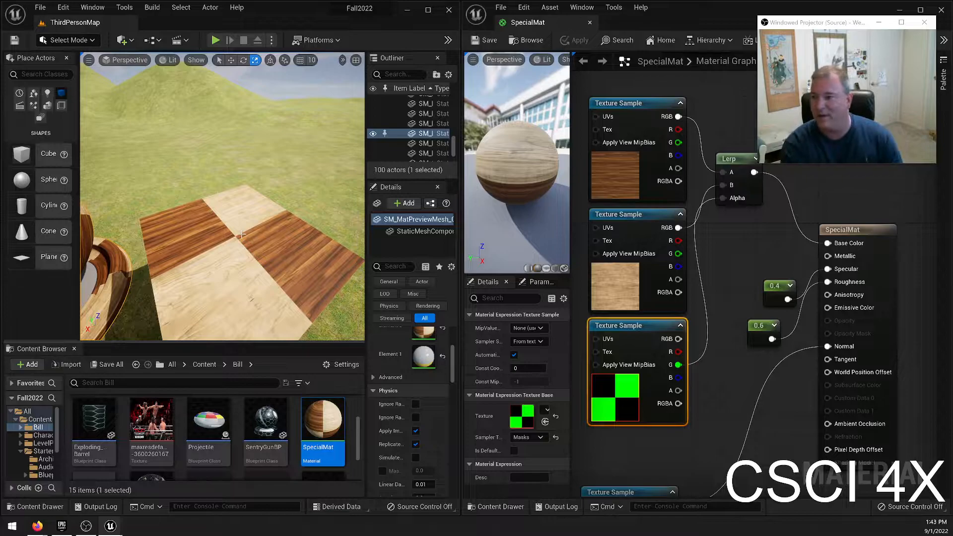
Add a TextureCoordinate node in front of the texture samples with UTiling and VTiling both set to 8.
{"action": "right_click_drag", "start_coordinate": [736, 278], "coordinate": [805, 291]}
{"action": "right_click_drag", "start_coordinate": [615, 262], "coordinate": [735, 281]}
{"action": "left_click", "coordinate": [604, 264]}
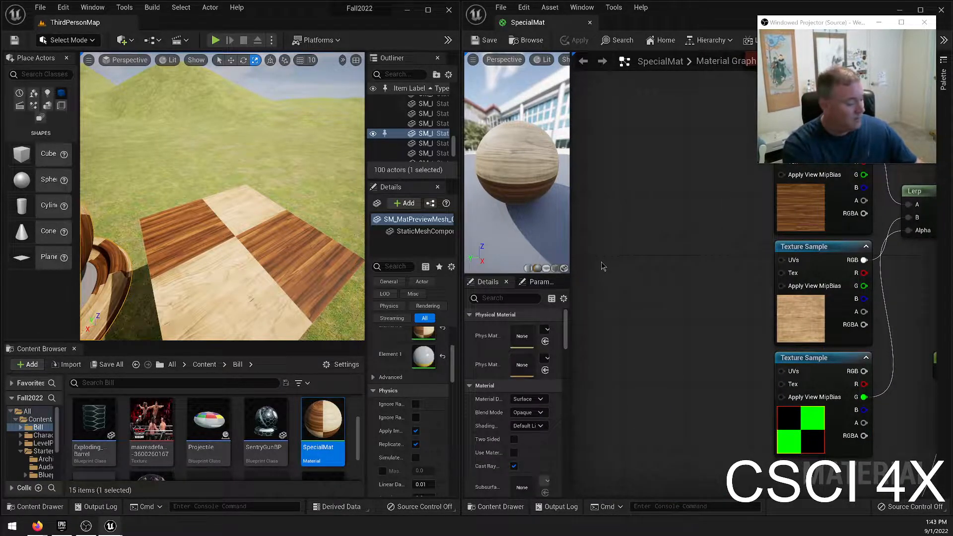
{"action": "right_click", "coordinate": [623, 244]}
{"action": "type", "text": "tex"}
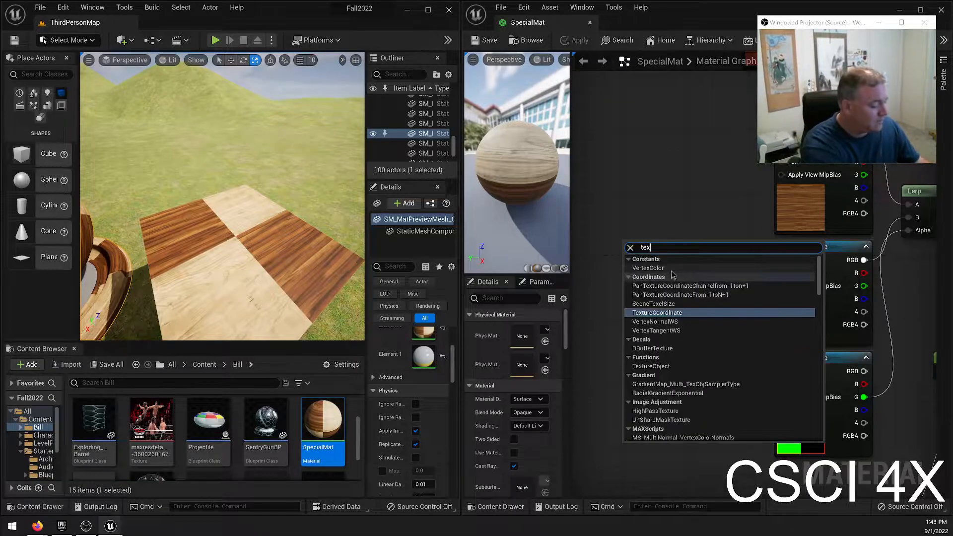
{"action": "type", "text": "coord"}
{"action": "left_click", "coordinate": [660, 268]}
{"action": "left_click", "coordinate": [538, 341]}
{"action": "type", "text": "8"}
{"action": "key", "text": "Tab"}
{"action": "type", "text": "8"}
{"action": "key", "text": "Return"}
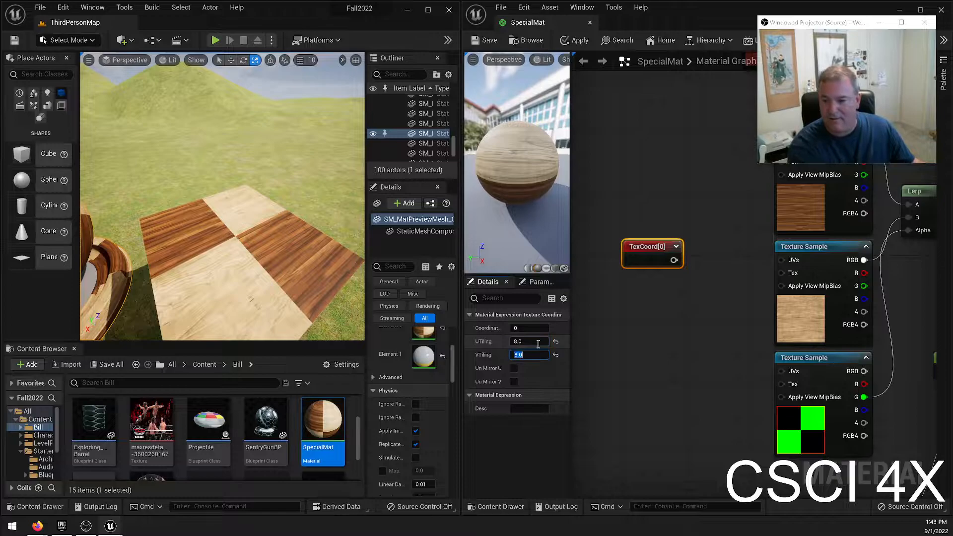
Connect the TexCoord node to the UVs of the oak, pine, checker and normal map Texture Samples, and save the material.
{"action": "right_click_drag", "start_coordinate": [657, 324], "coordinate": [575, 370]}
{"action": "left_click_drag", "start_coordinate": [592, 306], "coordinate": [700, 195]}
{"action": "left_click_drag", "start_coordinate": [592, 306], "coordinate": [697, 306]}
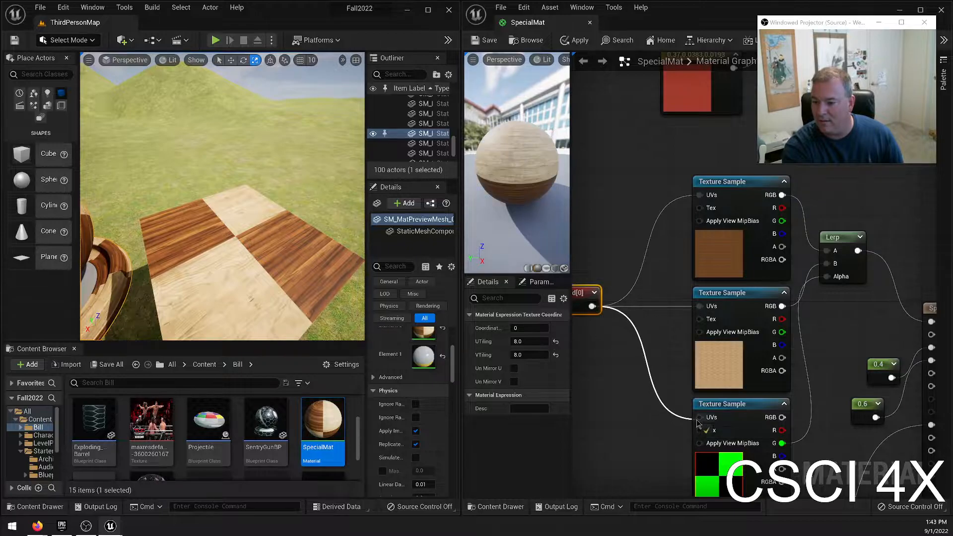
{"action": "right_click_drag", "start_coordinate": [605, 327], "coordinate": [632, 175]}
{"action": "left_click_drag", "start_coordinate": [637, 163], "coordinate": [740, 443]}
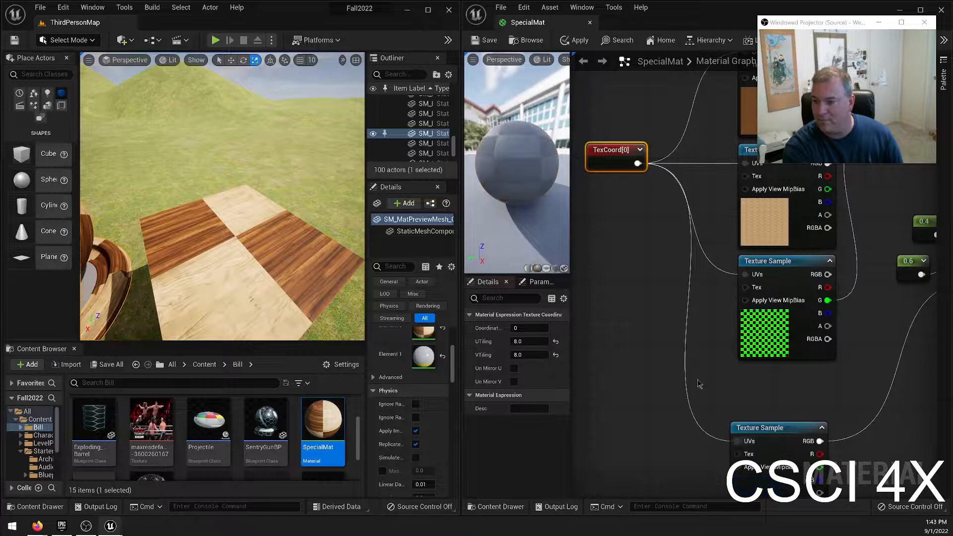
{"action": "left_click", "coordinate": [483, 42]}
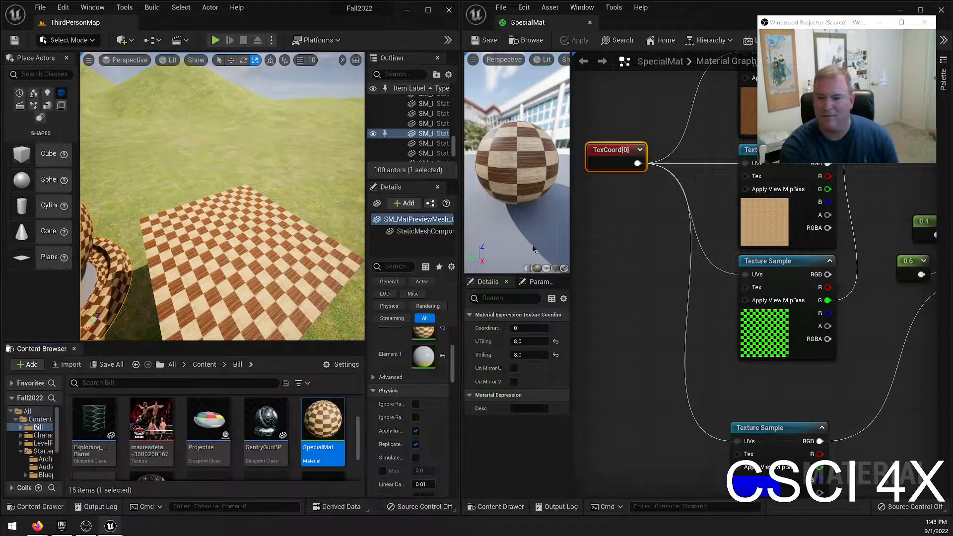
Set the TexCoord node's UTiling and VTiling to 4 and save the material.
{"action": "left_click", "coordinate": [521, 342]}
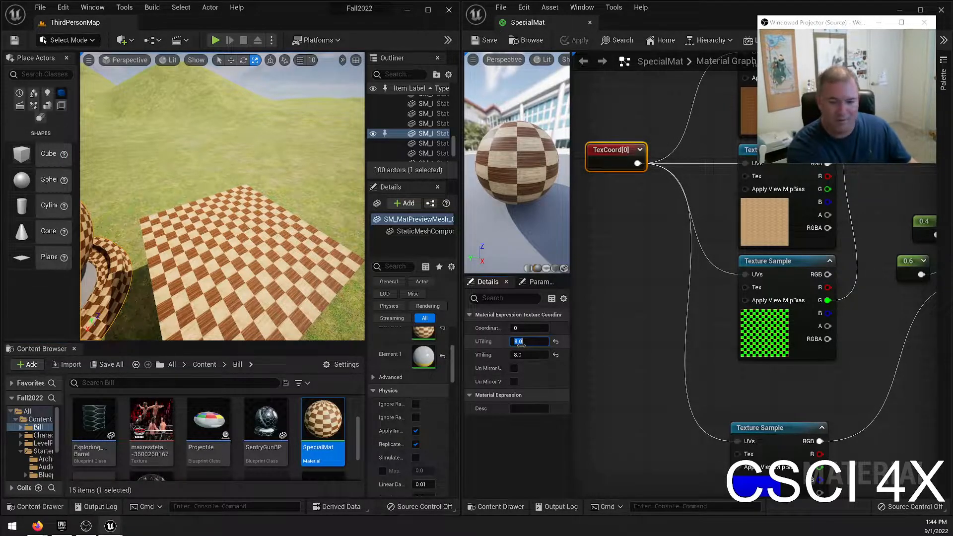
{"action": "type", "text": "4"}
{"action": "key", "text": "Tab"}
{"action": "type", "text": "4"}
{"action": "left_click", "coordinate": [485, 40]}
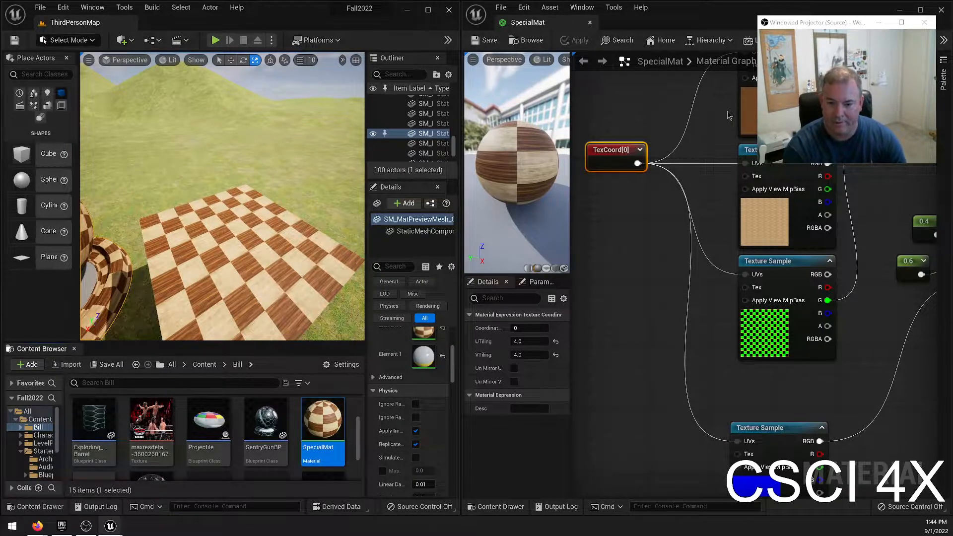
Examine the checkered wood tiles on the cube in the level from close up and several angles, with nothing selected.
{"action": "mouse_move", "coordinate": [223, 196]}
{"action": "right_mouse_down"}
{"action": "mouse_move", "coordinate": [184, 198]}
{"action": "mouse_move", "coordinate": [223, 201]}
{"action": "mouse_move", "coordinate": [268, 168]}
{"action": "mouse_move", "coordinate": [219, 181]}
{"action": "mouse_move", "coordinate": [166, 171]}
{"action": "mouse_move", "coordinate": [221, 177]}
{"action": "right_mouse_up"}
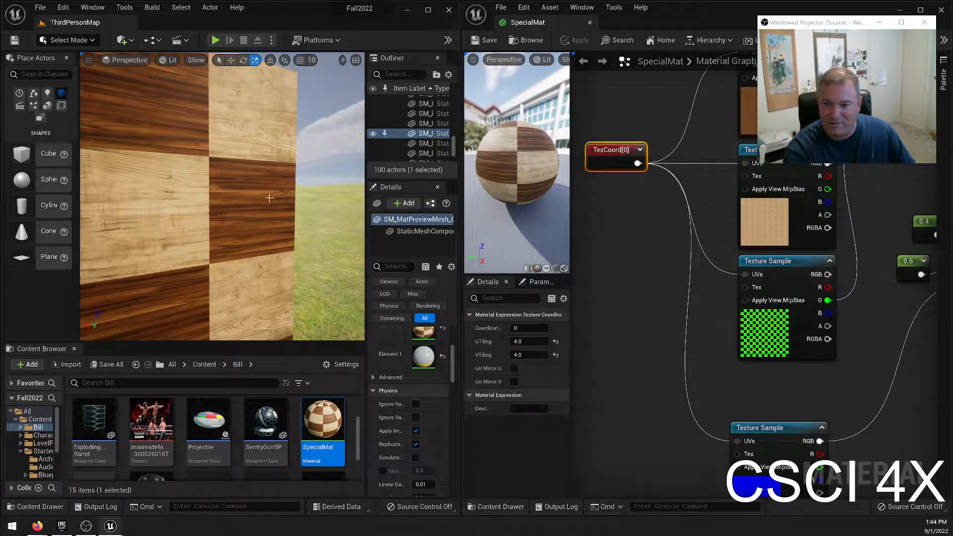
{"action": "right_click_drag", "start_coordinate": [221, 177], "coordinate": [208, 274]}
{"action": "key", "text": "Escape"}
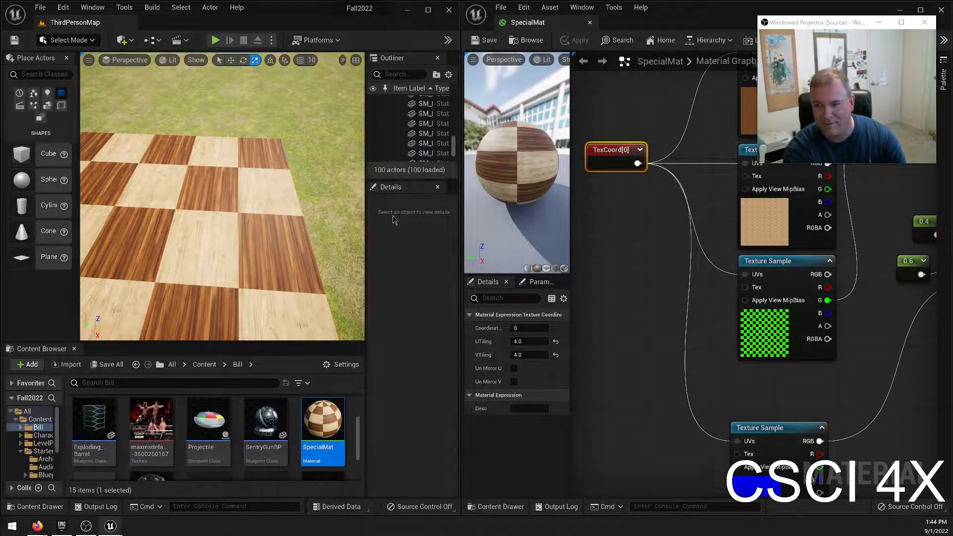
{"action": "left_click_drag", "start_coordinate": [273, 200], "coordinate": [288, 124]}
{"action": "key", "text": "s"}
{"action": "right_click_drag", "start_coordinate": [224, 199], "coordinate": [251, 190]}
{"action": "key", "text": "a"}
Move the normal map's Texture Sample up beneath the checker one and add an aligned empty Texture Sample below it.
{"action": "right_click_drag", "start_coordinate": [699, 327], "coordinate": [627, 351]}
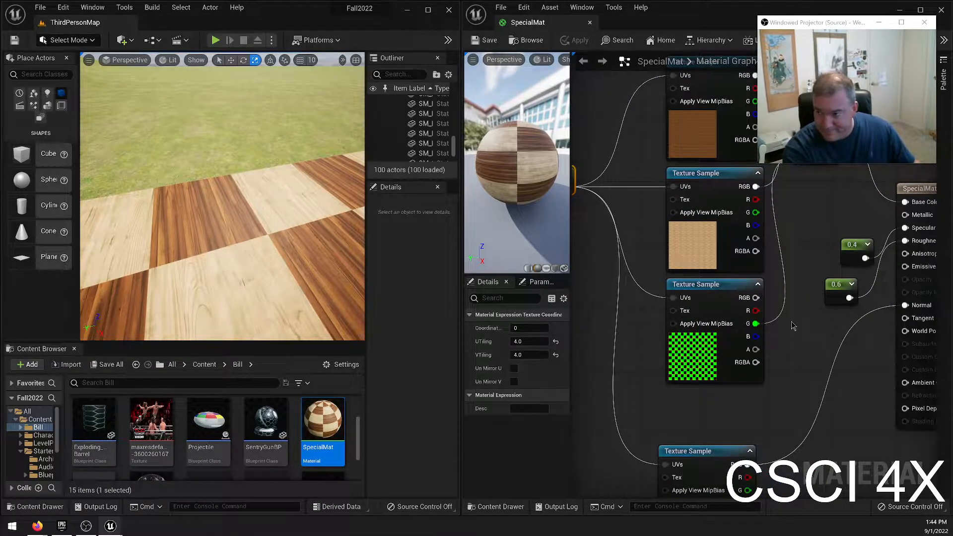
{"action": "right_click_drag", "start_coordinate": [793, 325], "coordinate": [768, 196]}
{"action": "left_click_drag", "start_coordinate": [696, 322], "coordinate": [696, 272]}
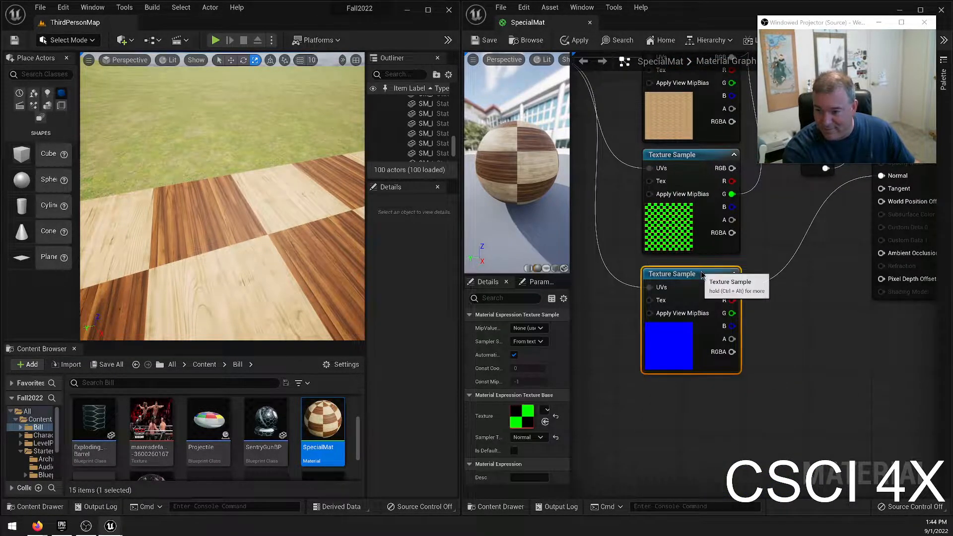
{"action": "left_click", "coordinate": [665, 405]}
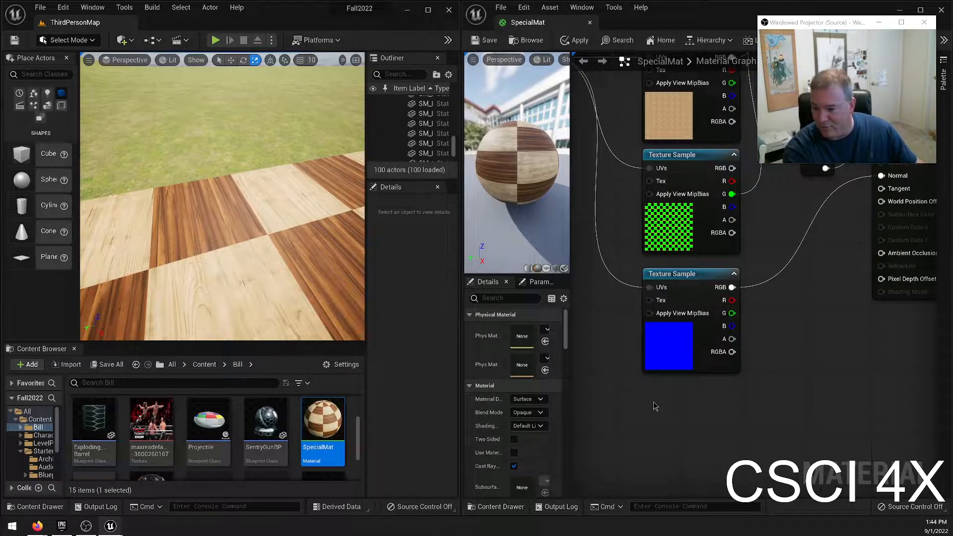
{"action": "left_click", "coordinate": [655, 406]}
{"action": "left_click_drag", "start_coordinate": [658, 410], "coordinate": [658, 386]}
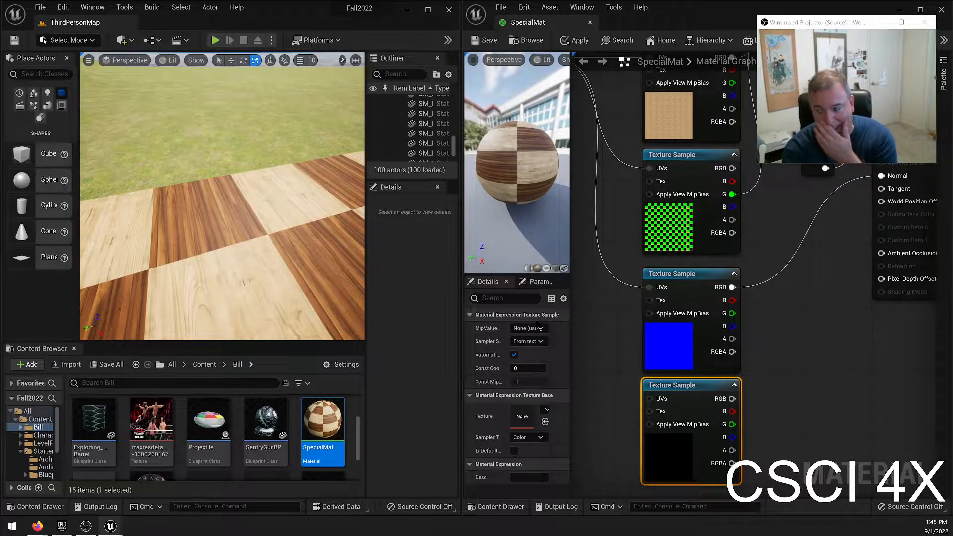
Connect the TexCoord node to the lowest Texture Sample's UVs and assign it the T_Wood_Pine_N texture.
{"action": "right_click_drag", "start_coordinate": [594, 323], "coordinate": [702, 425]}
{"action": "left_click_drag", "start_coordinate": [648, 156], "coordinate": [758, 425]}
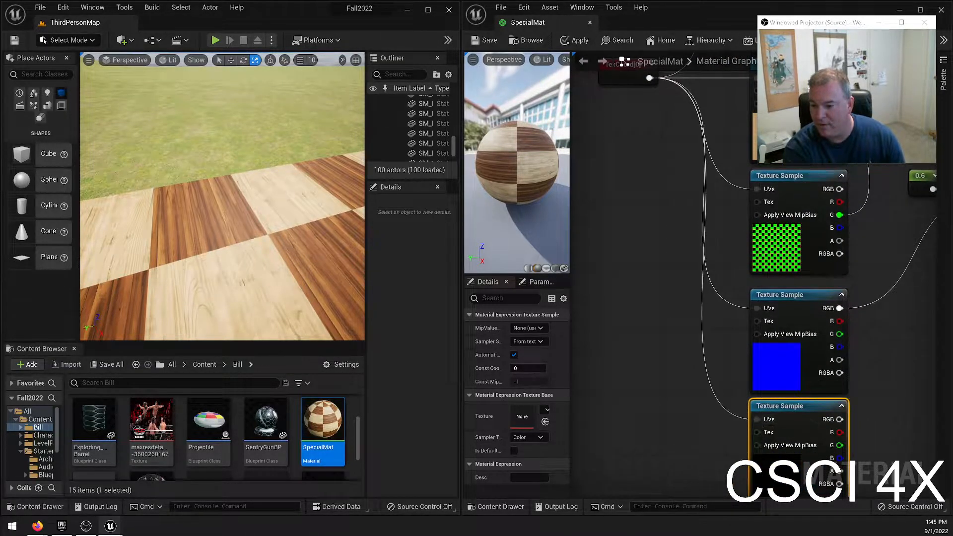
{"action": "right_click_drag", "start_coordinate": [658, 439], "coordinate": [650, 364]}
{"action": "left_click", "coordinate": [545, 411]}
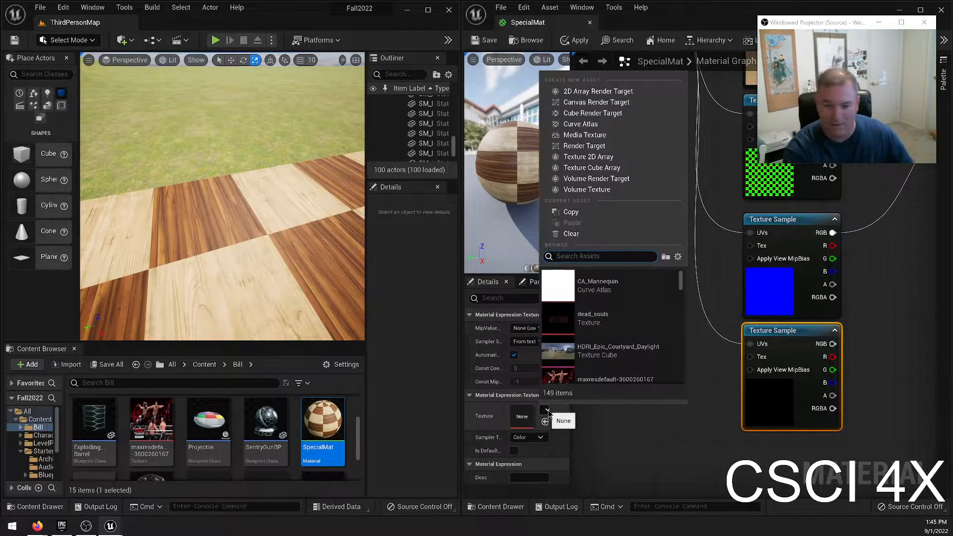
{"action": "type", "text": "pine"}
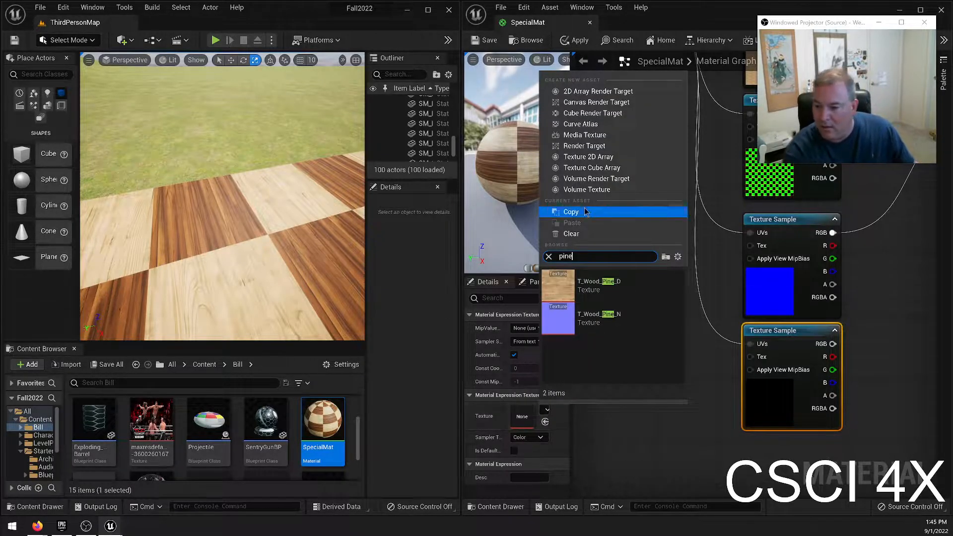
{"action": "left_click", "coordinate": [599, 318]}
{"action": "right_click_drag", "start_coordinate": [715, 373], "coordinate": [617, 397]}
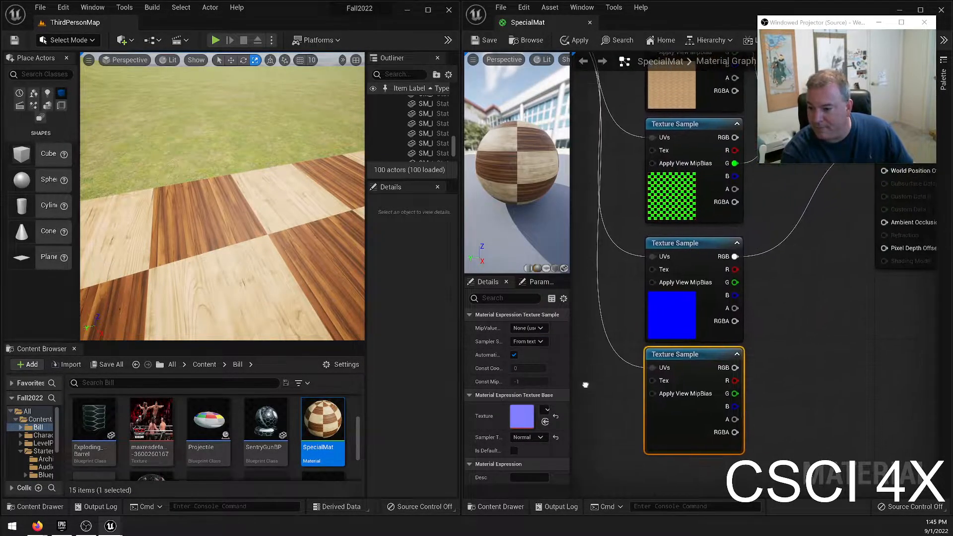
Add a Lerp node beside the normal maps, feeding the upper one's RGB to A, the pine one's RGB to B and the checker's G to Alpha.
{"action": "left_click", "coordinate": [800, 304]}
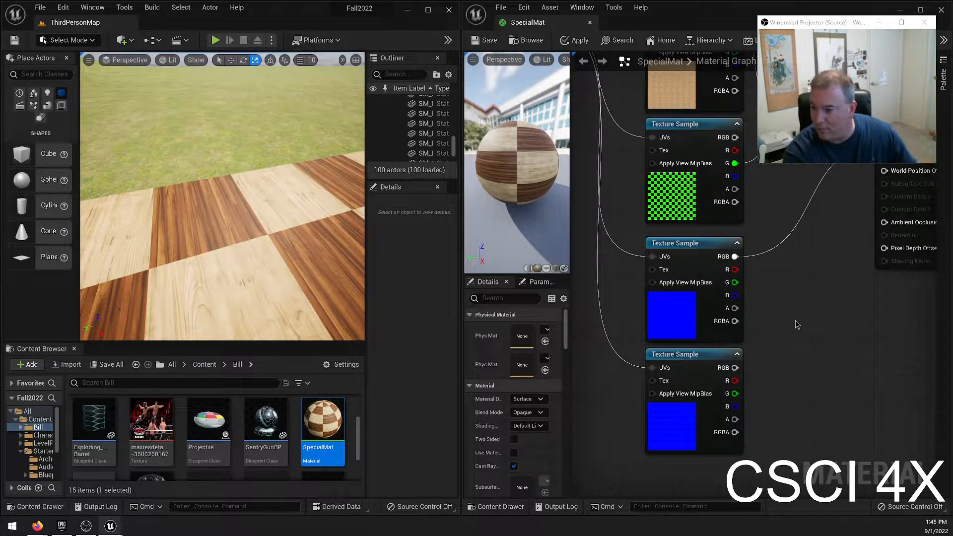
{"action": "left_click", "coordinate": [828, 309]}
{"action": "left_click_drag", "start_coordinate": [851, 312], "coordinate": [837, 304]}
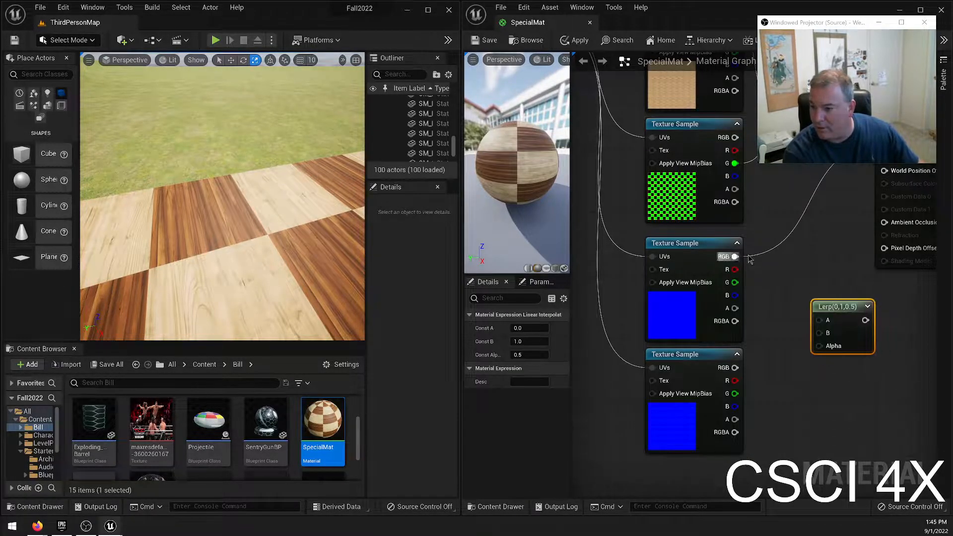
{"action": "left_click_drag", "start_coordinate": [735, 256], "coordinate": [819, 320]}
{"action": "left_click_drag", "start_coordinate": [735, 368], "coordinate": [819, 333]}
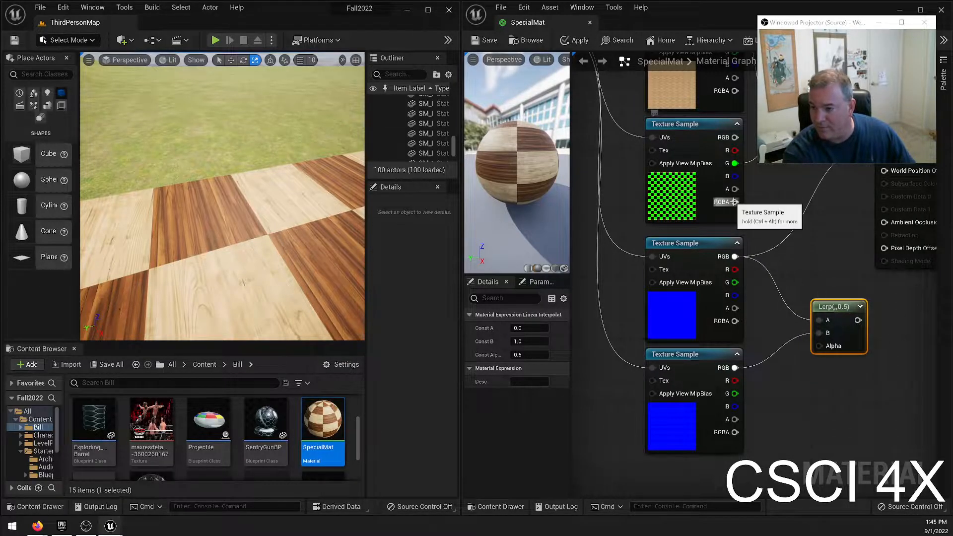
{"action": "left_click_drag", "start_coordinate": [735, 163], "coordinate": [823, 348]}
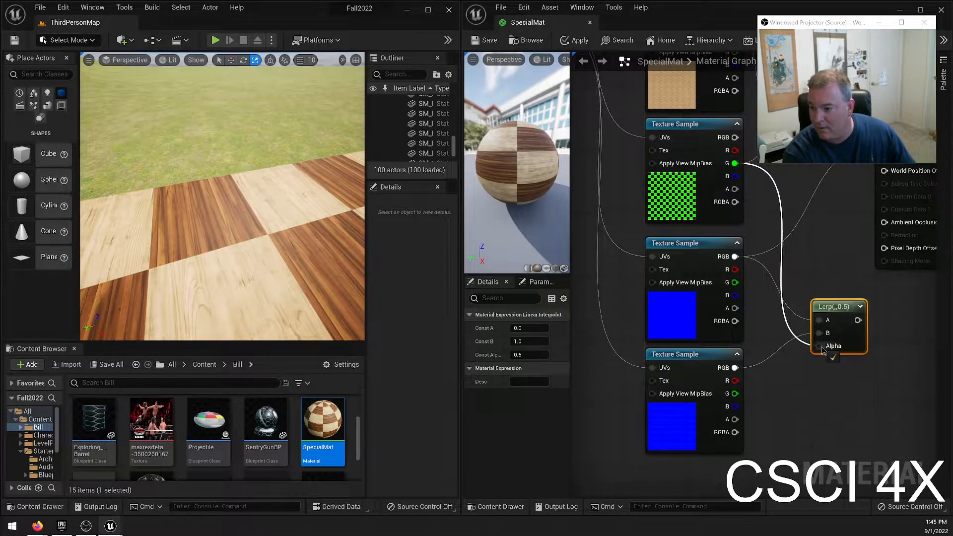
Connect the new Lerp's output to the material's Normal input and save the material.
{"action": "left_click_drag", "start_coordinate": [831, 302], "coordinate": [818, 294]}
{"action": "right_click_drag", "start_coordinate": [818, 294], "coordinate": [687, 315]}
{"action": "left_click_drag", "start_coordinate": [687, 314], "coordinate": [746, 168]}
{"action": "left_click", "coordinate": [484, 40]}
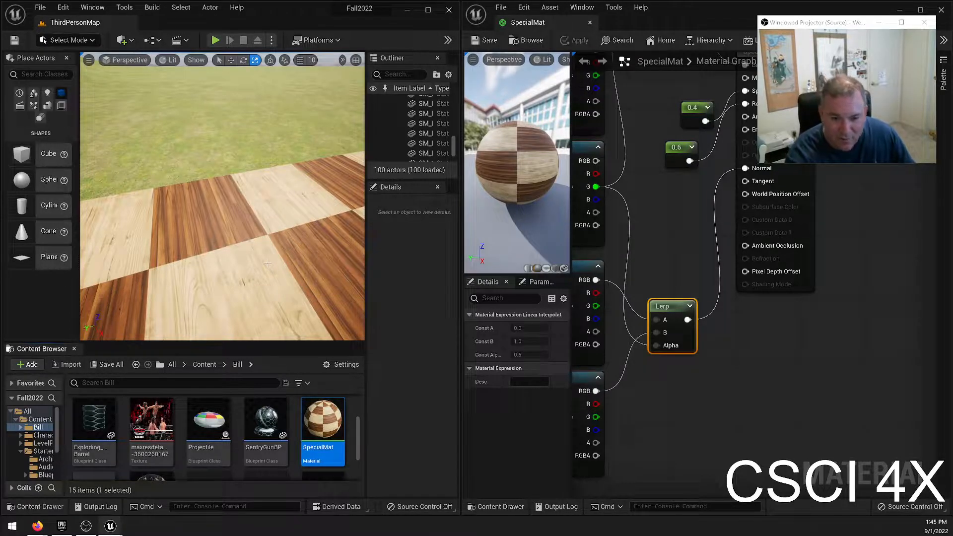
Examine the checkered wood with its blended normals on the sphere-shaped mesh and cube in the level, up close and from farther away.
{"action": "right_click_drag", "start_coordinate": [222, 209], "coordinate": [225, 147]}
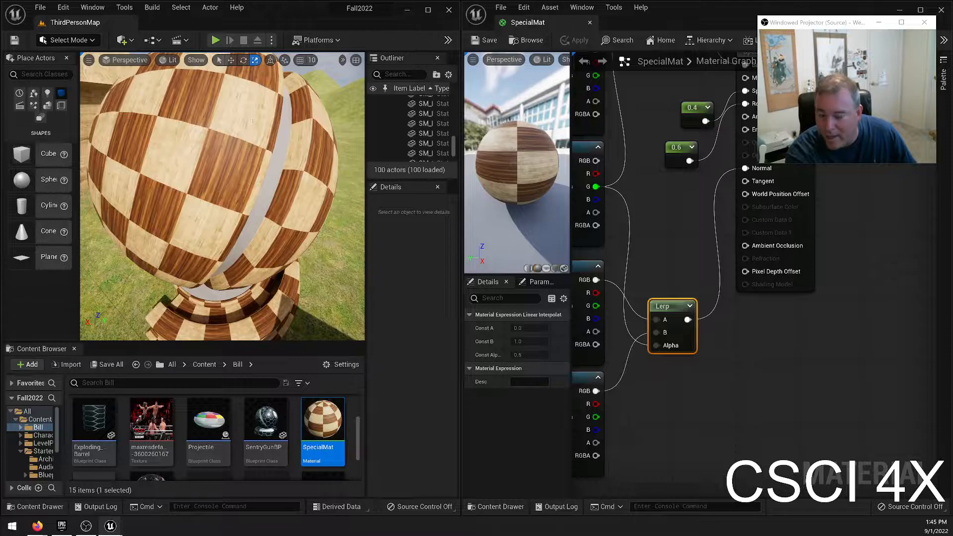
{"action": "right_click_drag", "start_coordinate": [619, 203], "coordinate": [719, 158]}
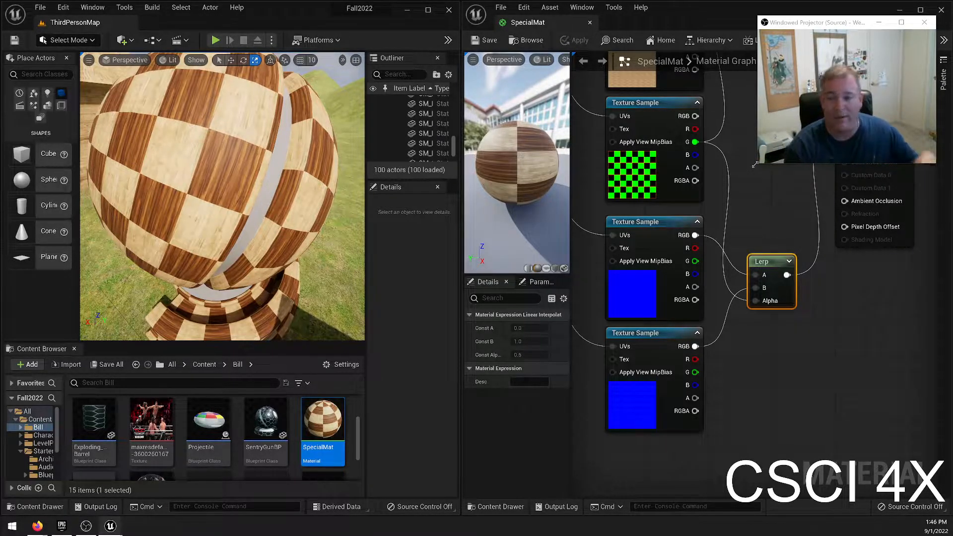
{"action": "right_click", "coordinate": [415, 146]}
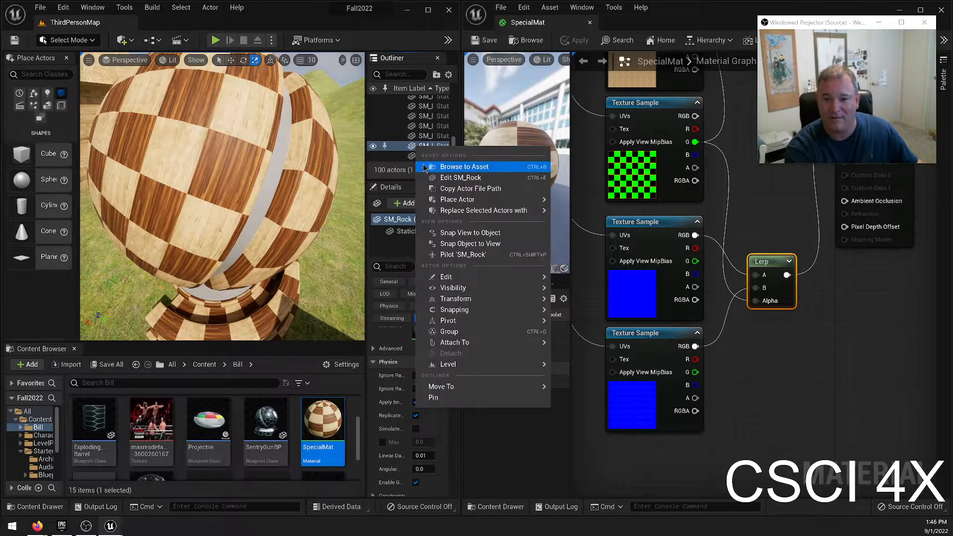
{"action": "left_click", "coordinate": [324, 13]}
{"action": "left_click_drag", "start_coordinate": [268, 149], "coordinate": [214, 136]}
{"action": "right_click_drag", "start_coordinate": [213, 137], "coordinate": [315, 154]}
{"action": "key", "text": "w"}
{"action": "key", "text": "w"}
{"action": "key", "text": "d"}
{"action": "key", "text": "s"}
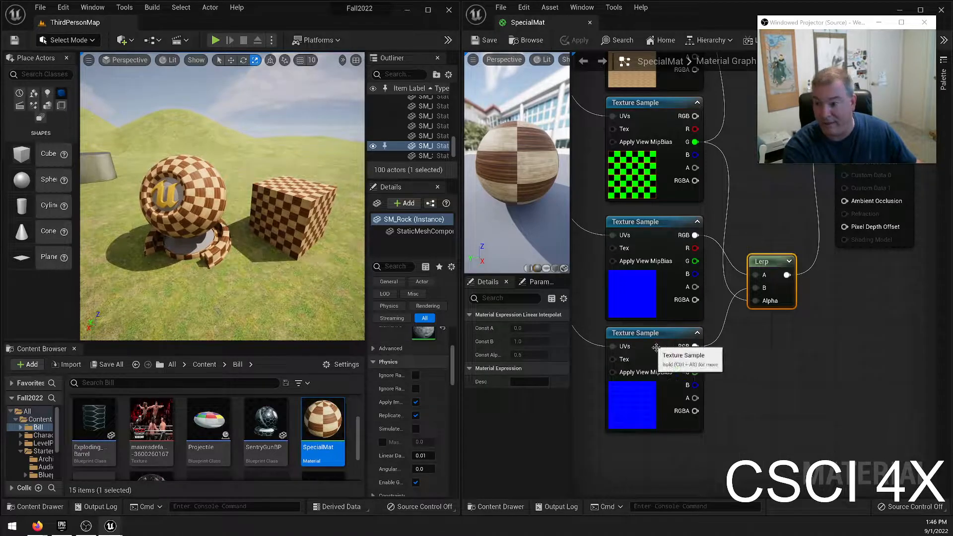
Take a screen snip of the material graph covering everything from the TexCoord node to the SpecialMat output node.
{"action": "scroll", "coordinate": [789, 380], "scroll_direction": "down", "scroll_amount": 6}
{"action": "scroll", "coordinate": [832, 368], "scroll_direction": "up", "scroll_amount": 5}
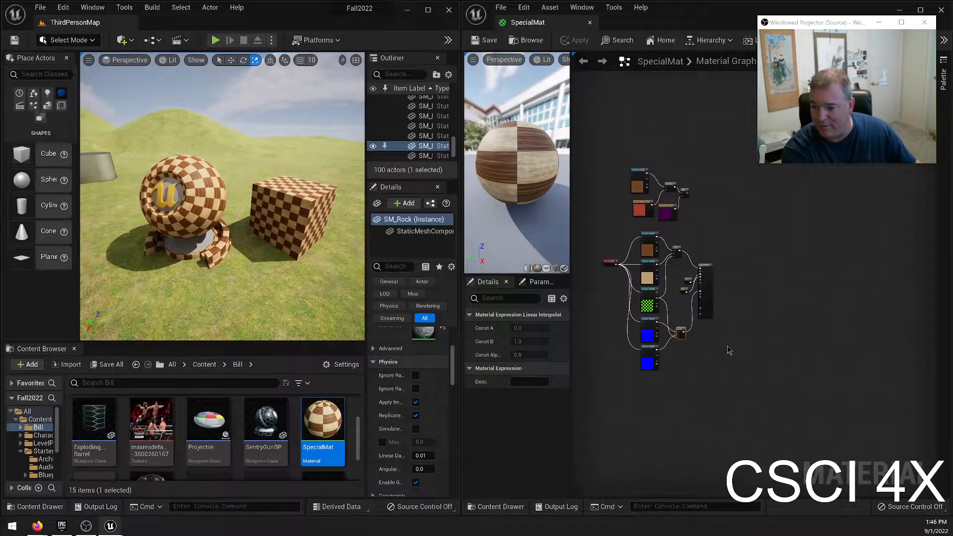
{"action": "right_click_drag", "start_coordinate": [920, 416], "coordinate": [940, 415]}
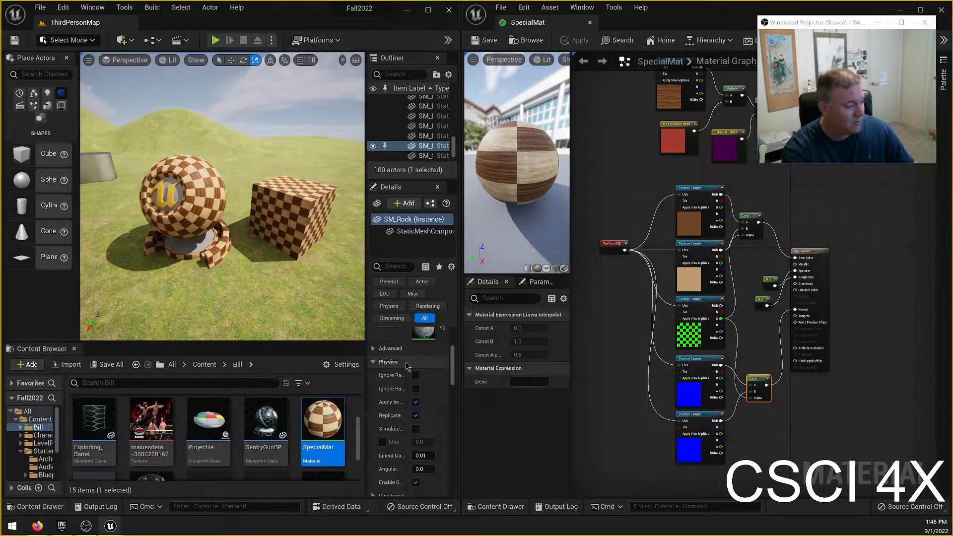
{"action": "key", "text": "super+shift+s"}
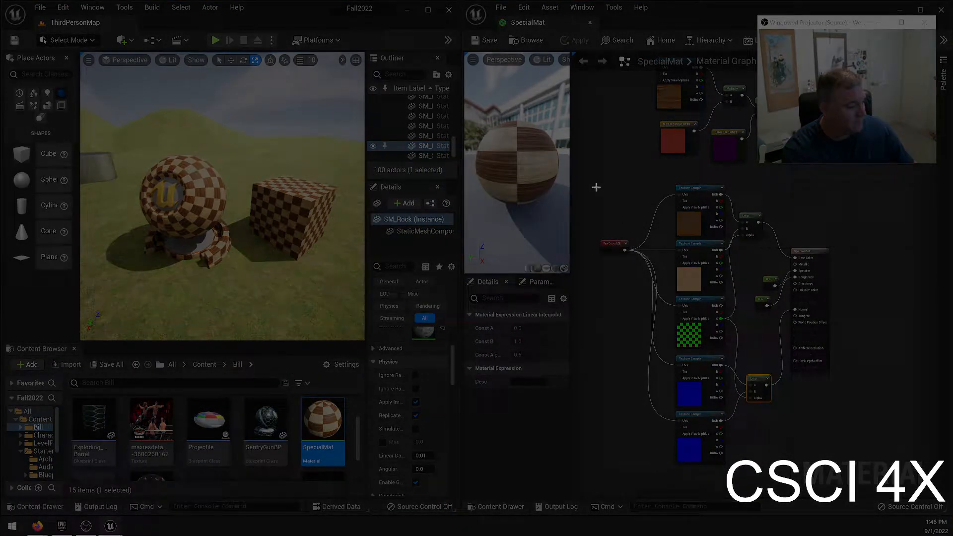
{"action": "left_click_drag", "start_coordinate": [591, 179], "coordinate": [839, 482]}
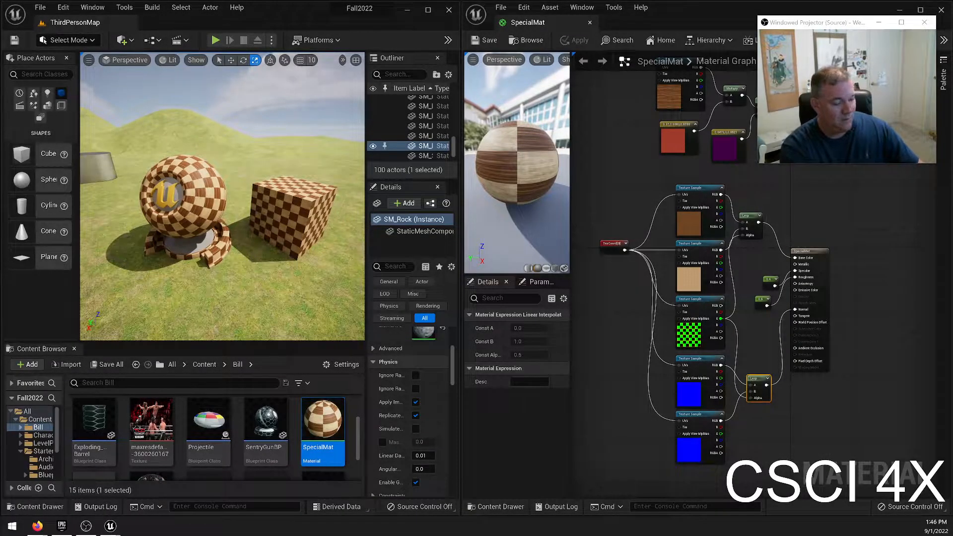
Replace the checker Texture Sample's texture with the Perlin noise texture, searching for "perlin", and save the material.
{"action": "scroll", "coordinate": [683, 303], "scroll_direction": "up", "scroll_amount": 2}
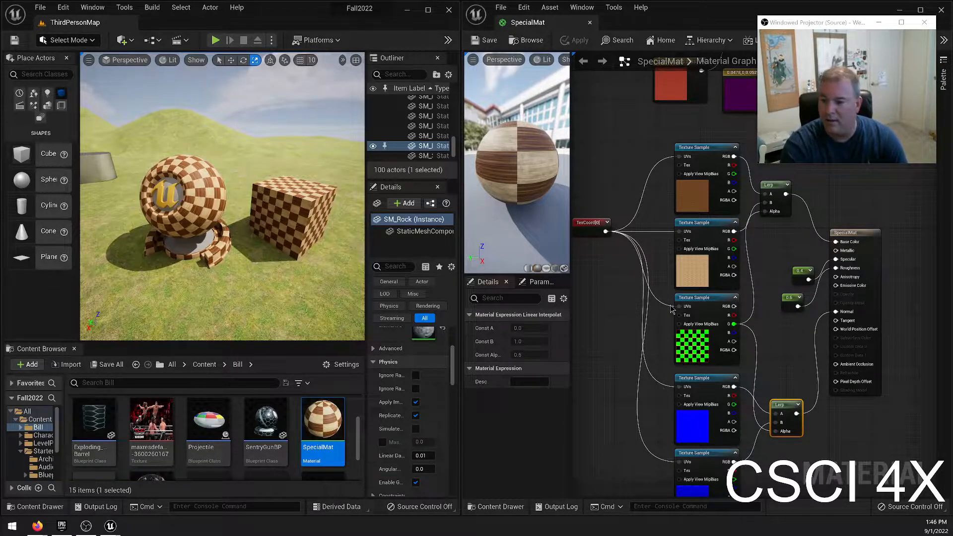
{"action": "left_click", "coordinate": [695, 347]}
{"action": "left_click", "coordinate": [547, 412]}
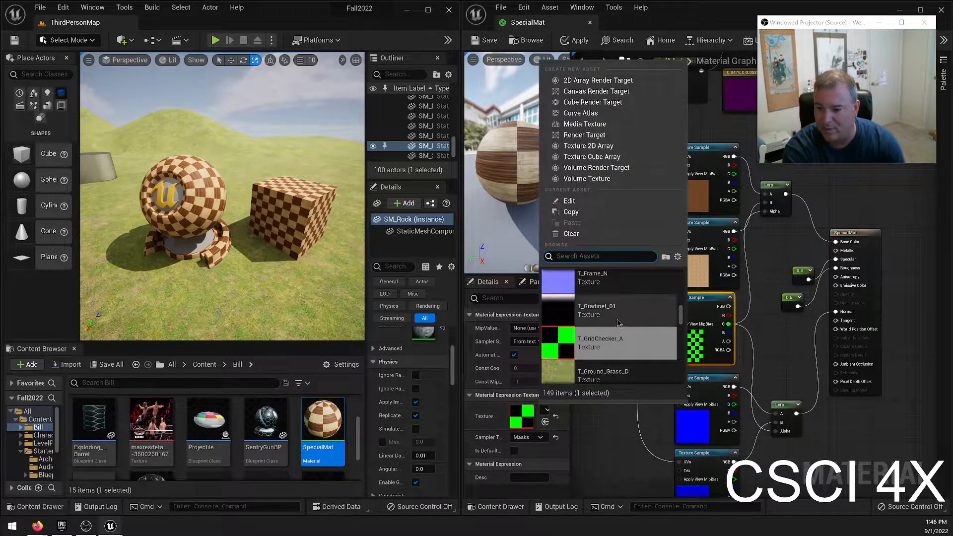
{"action": "scroll", "coordinate": [628, 359], "scroll_direction": "down", "scroll_amount": 4}
{"action": "scroll", "coordinate": [616, 348], "scroll_direction": "down", "scroll_amount": 10}
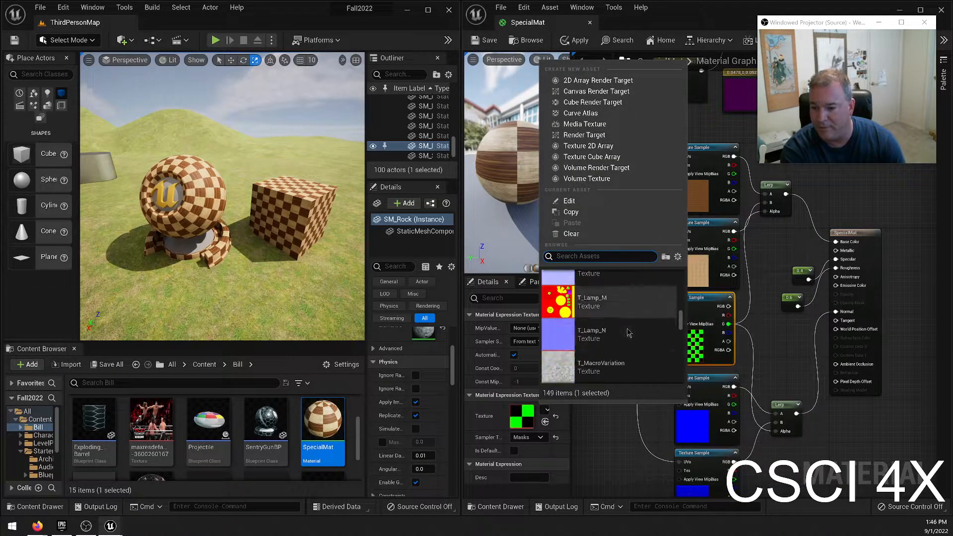
{"action": "scroll", "coordinate": [602, 333], "scroll_direction": "down", "scroll_amount": 6}
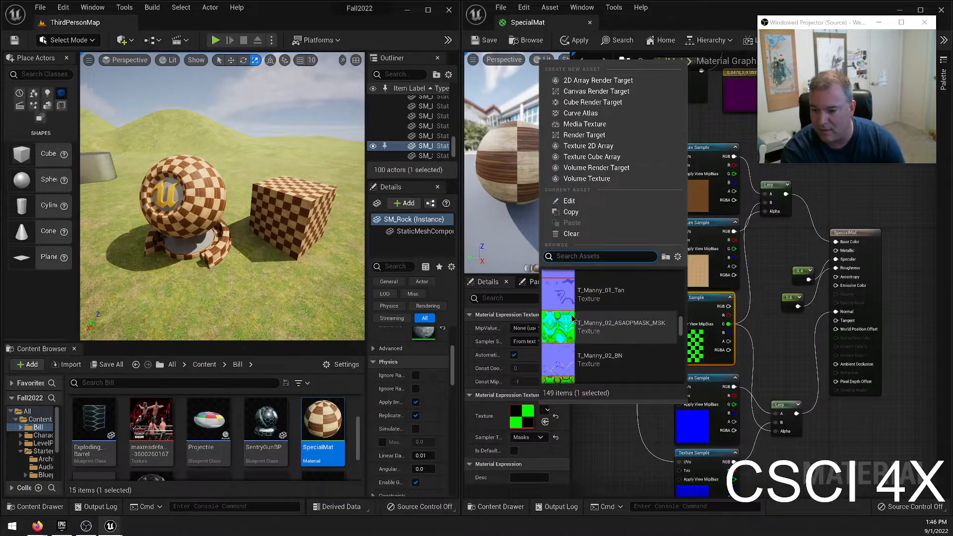
{"action": "scroll", "coordinate": [597, 328], "scroll_direction": "down", "scroll_amount": 3}
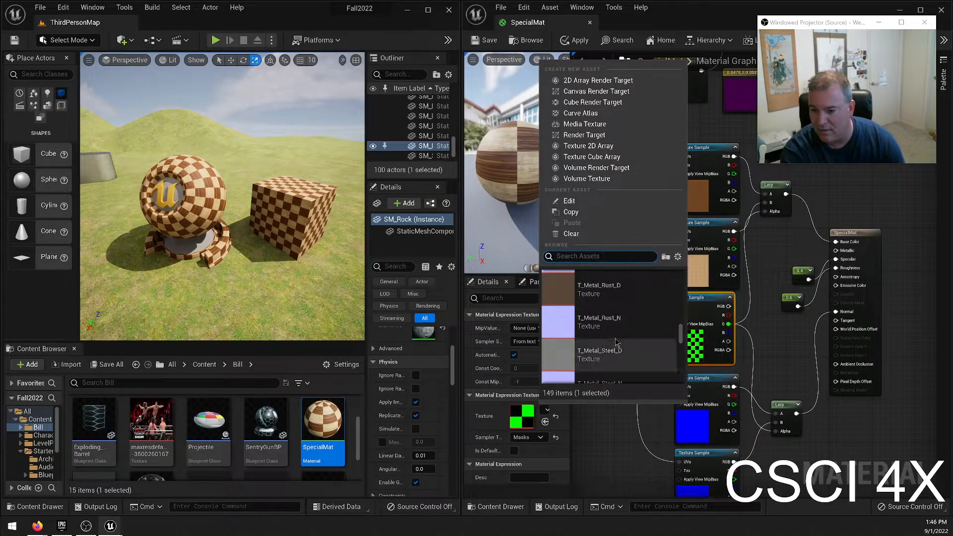
{"action": "type", "text": "perlin"}
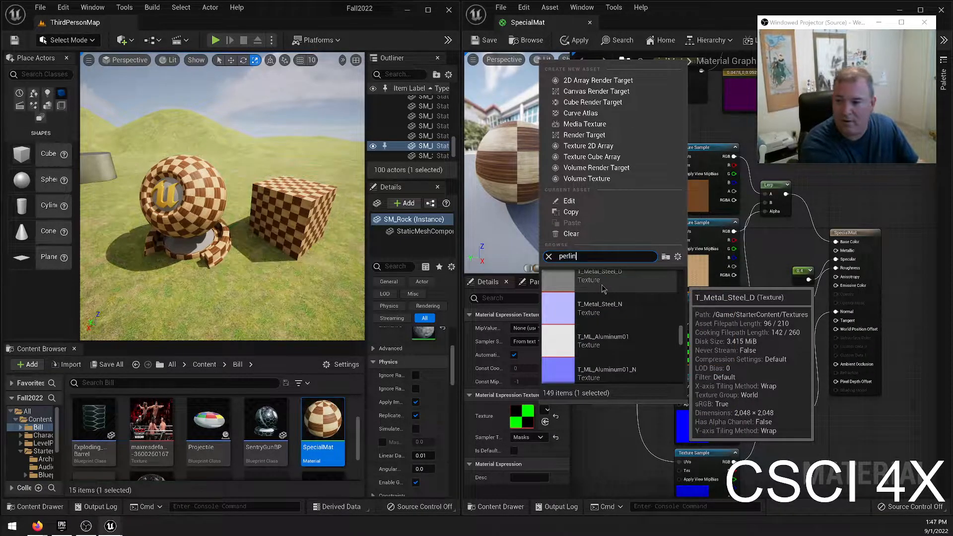
{"action": "left_click", "coordinate": [603, 289]}
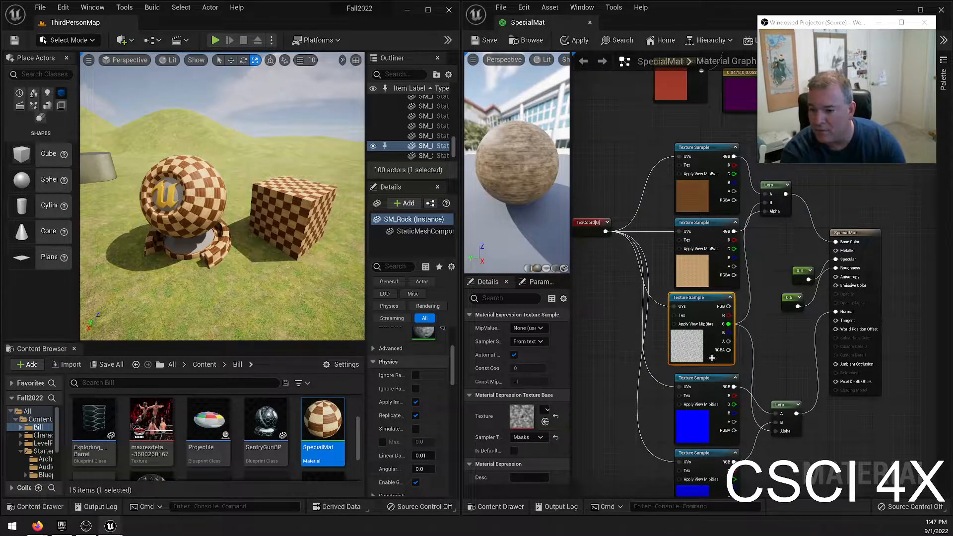
{"action": "scroll", "coordinate": [712, 357], "scroll_direction": "up", "scroll_amount": 2}
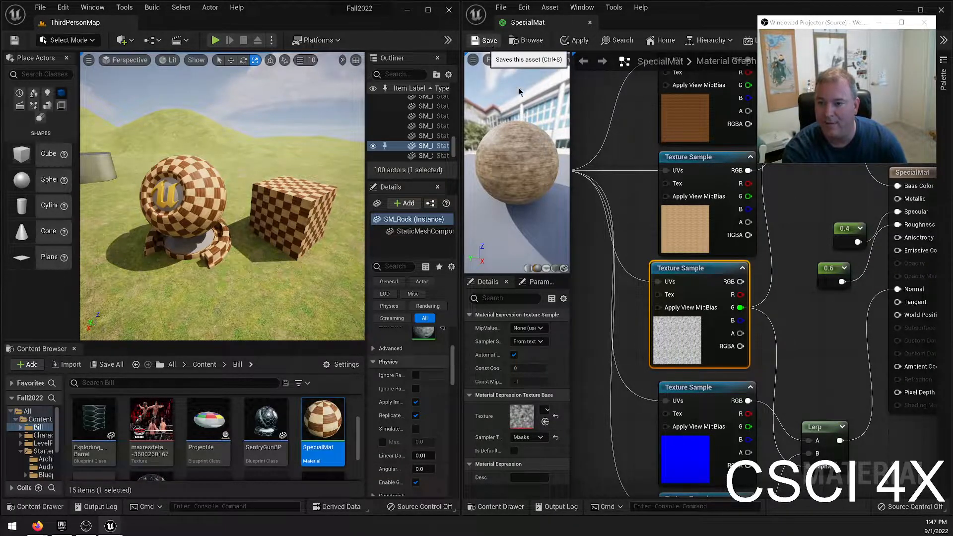
{"action": "left_click", "coordinate": [489, 41]}
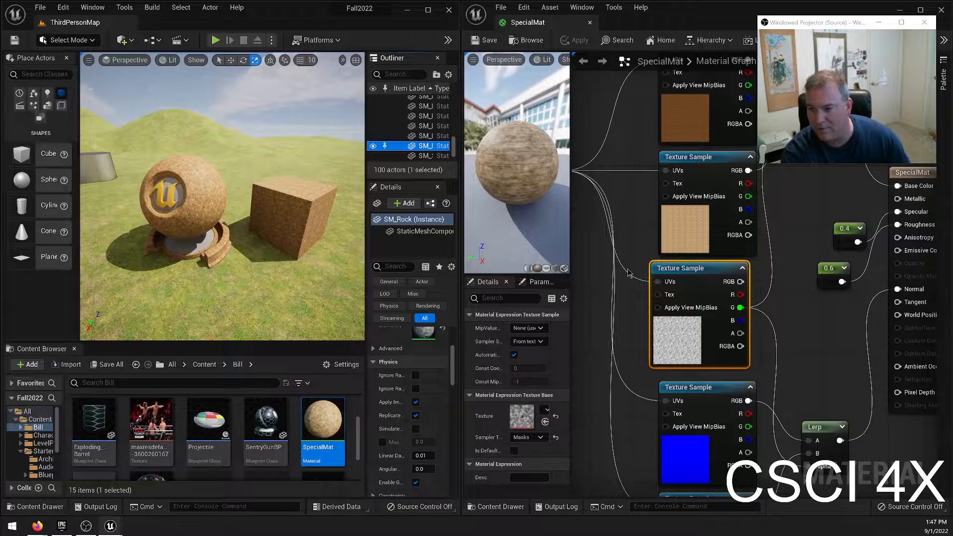
Set the TexCoord node's UTiling and VTiling to 1 and save the material.
{"action": "left_click", "coordinate": [665, 207]}
{"action": "right_click_drag", "start_coordinate": [585, 222], "coordinate": [652, 243]}
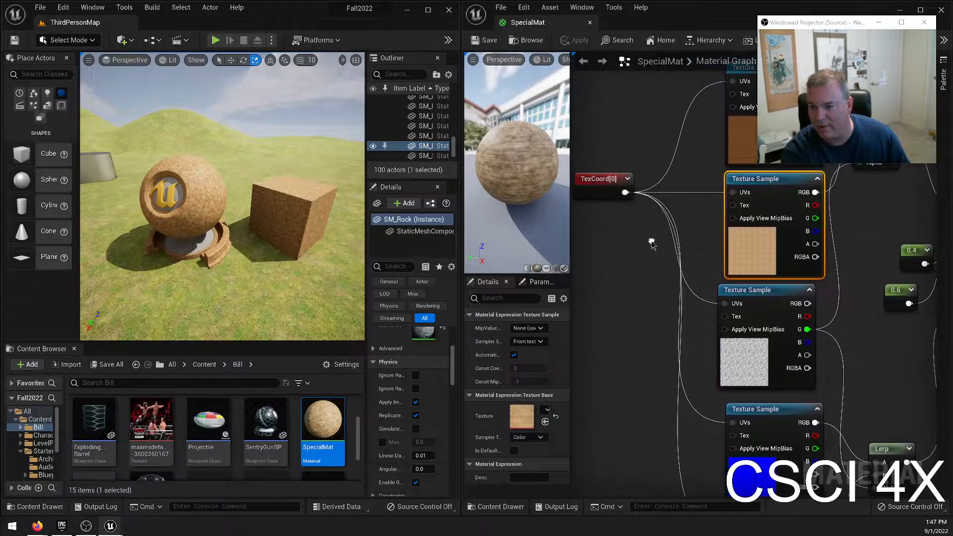
{"action": "left_click", "coordinate": [603, 187]}
{"action": "left_click", "coordinate": [546, 342]}
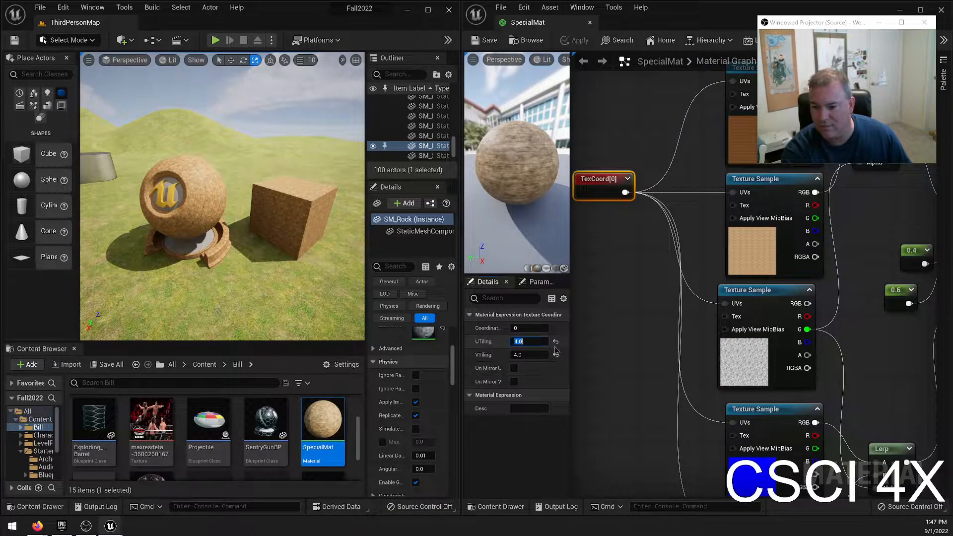
{"action": "type", "text": "1"}
{"action": "key", "text": "Tab"}
{"action": "type", "text": "1"}
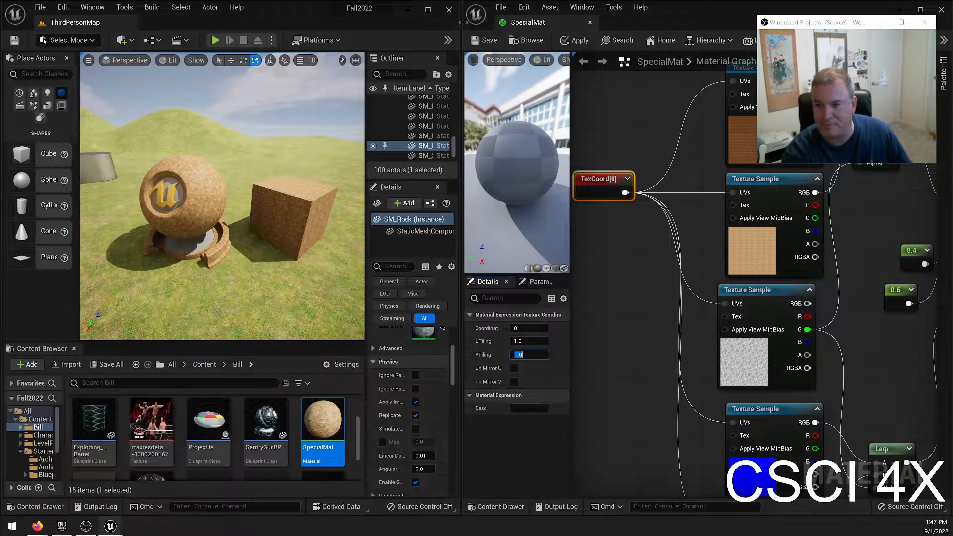
{"action": "left_click", "coordinate": [489, 39]}
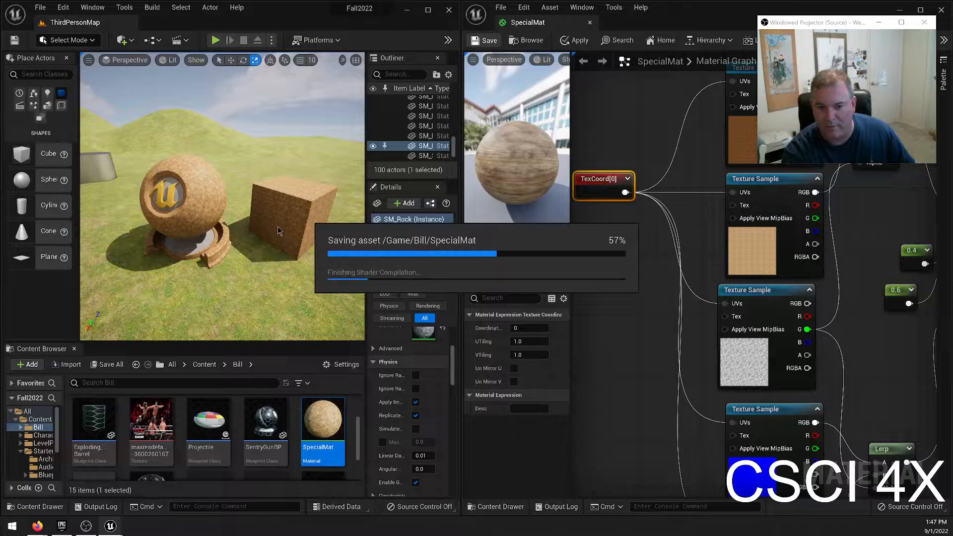
Examine the noise-blended wood on the cube and the sphere-shaped mesh in the level from close up and several angles.
{"action": "key", "text": "w"}
{"action": "right_click_drag", "start_coordinate": [265, 222], "coordinate": [293, 294]}
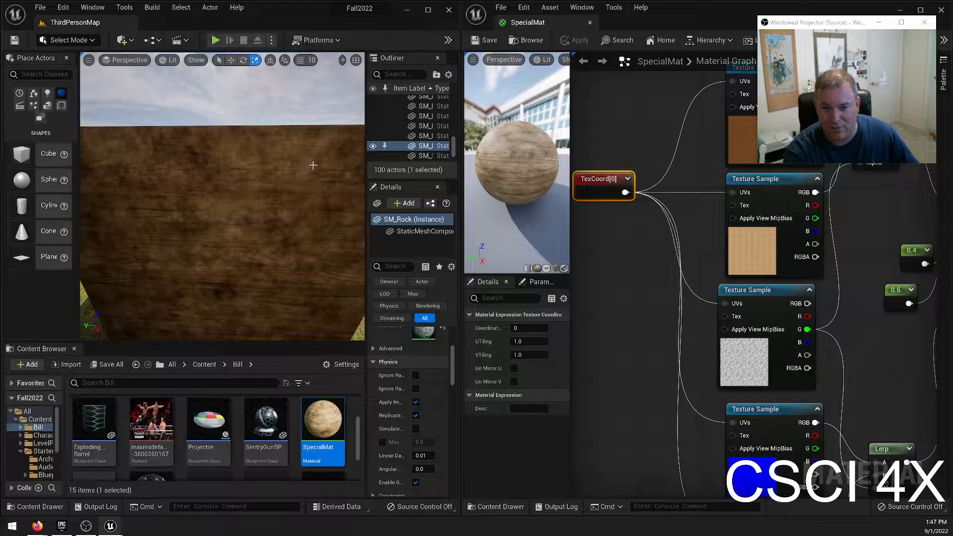
{"action": "key", "text": "s"}
{"action": "right_click_drag", "start_coordinate": [278, 198], "coordinate": [199, 216]}
{"action": "key", "text": "d"}
{"action": "key", "text": "w"}
{"action": "key", "text": "w"}
{"action": "key", "text": "s"}
{"action": "key", "text": "w"}
{"action": "key", "text": "s"}
{"action": "key", "text": "w"}
{"action": "key", "text": "a"}
{"action": "right_click_drag", "start_coordinate": [325, 213], "coordinate": [359, 201]}
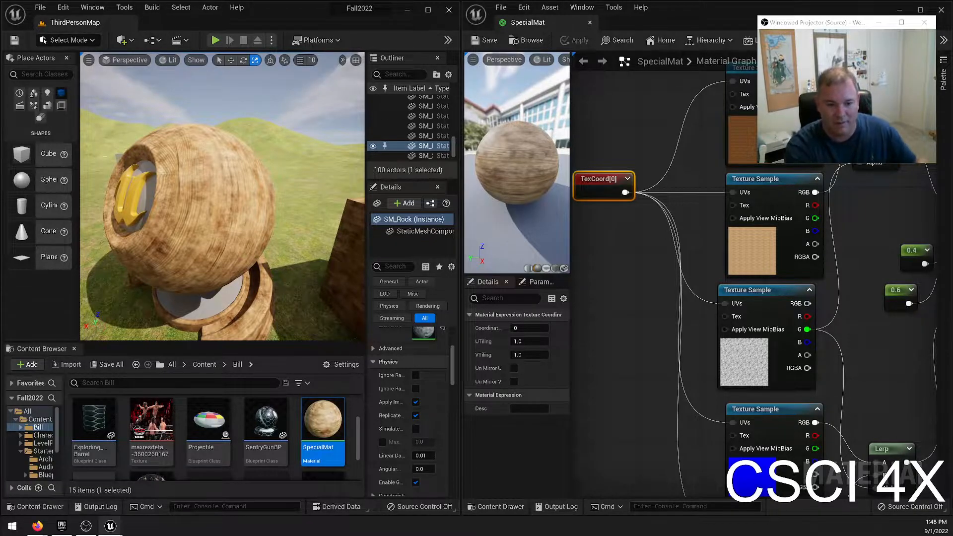
{"action": "mouse_move", "coordinate": [103, 212]}
{"action": "right_mouse_down"}
{"action": "mouse_move", "coordinate": [144, 212]}
{"action": "mouse_move", "coordinate": [104, 212]}
{"action": "right_mouse_up"}
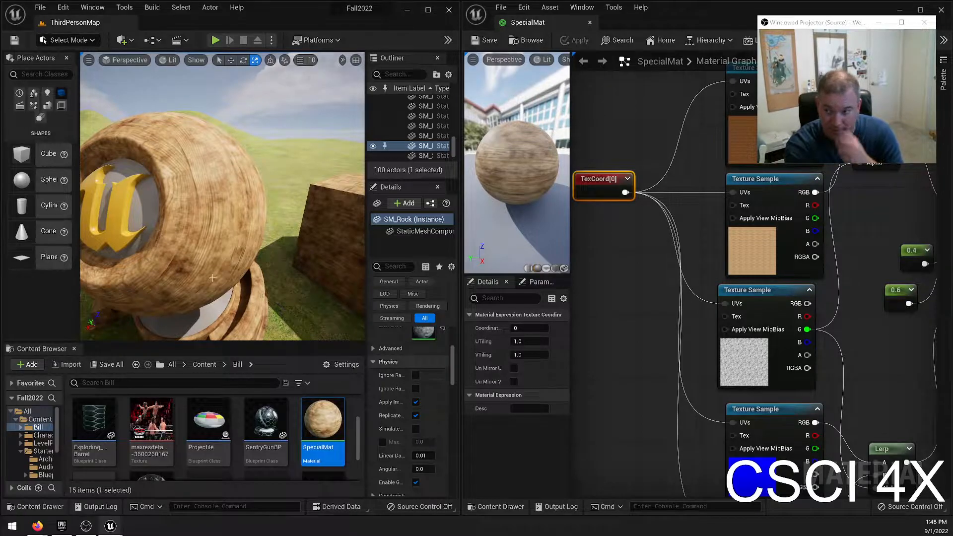
Inspect the material slots and advanced material settings of the selected rock, then select the material preview mesh and check its material elements.
{"action": "scroll", "coordinate": [457, 358], "scroll_direction": "up", "scroll_amount": 2}
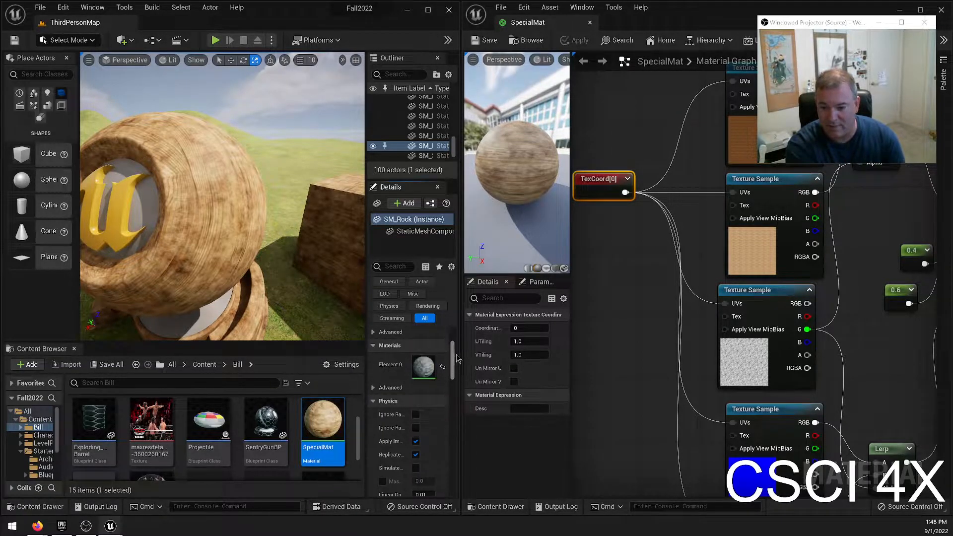
{"action": "scroll", "coordinate": [456, 359], "scroll_direction": "up", "scroll_amount": 1}
{"action": "left_click", "coordinate": [390, 408]}
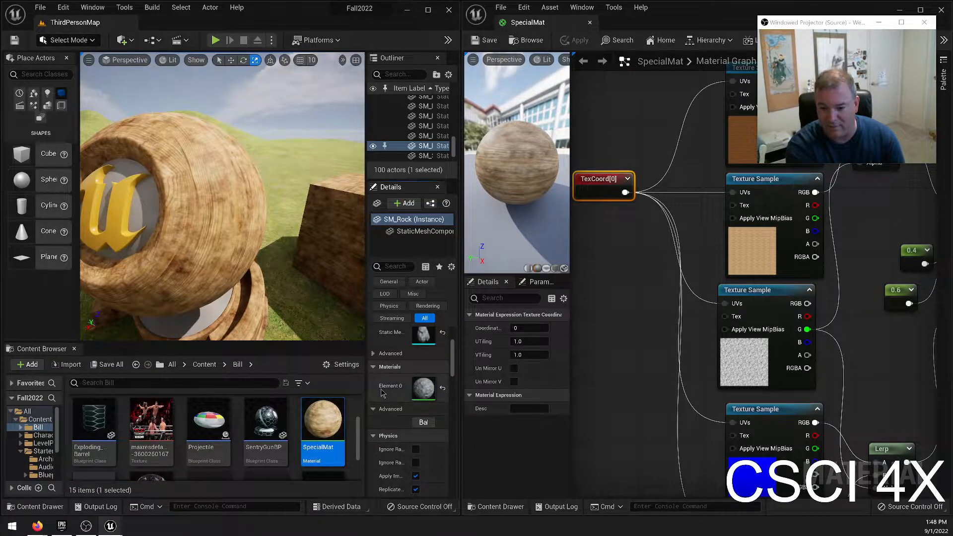
{"action": "scroll", "coordinate": [419, 401], "scroll_direction": "up", "scroll_amount": 4}
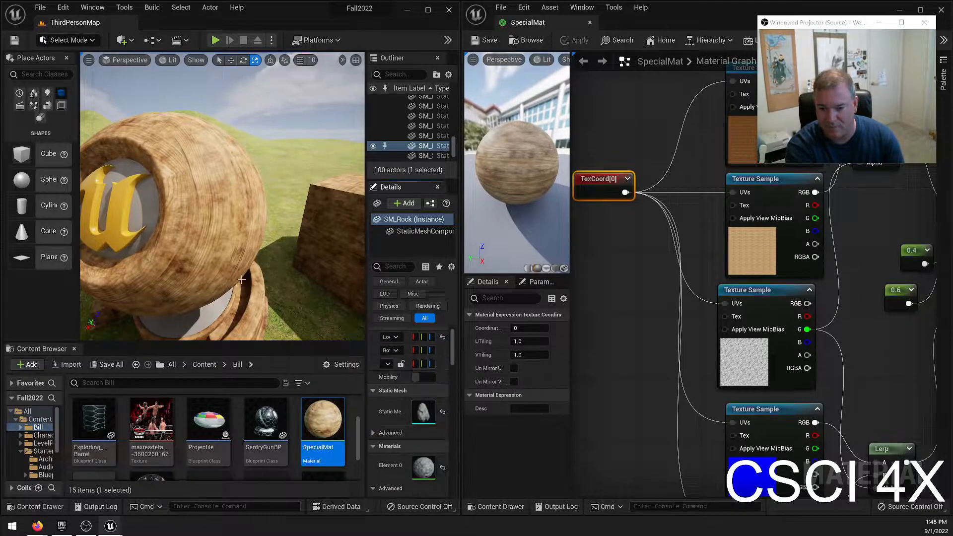
{"action": "left_click", "coordinate": [261, 297]}
{"action": "scroll", "coordinate": [400, 414], "scroll_direction": "down", "scroll_amount": 3}
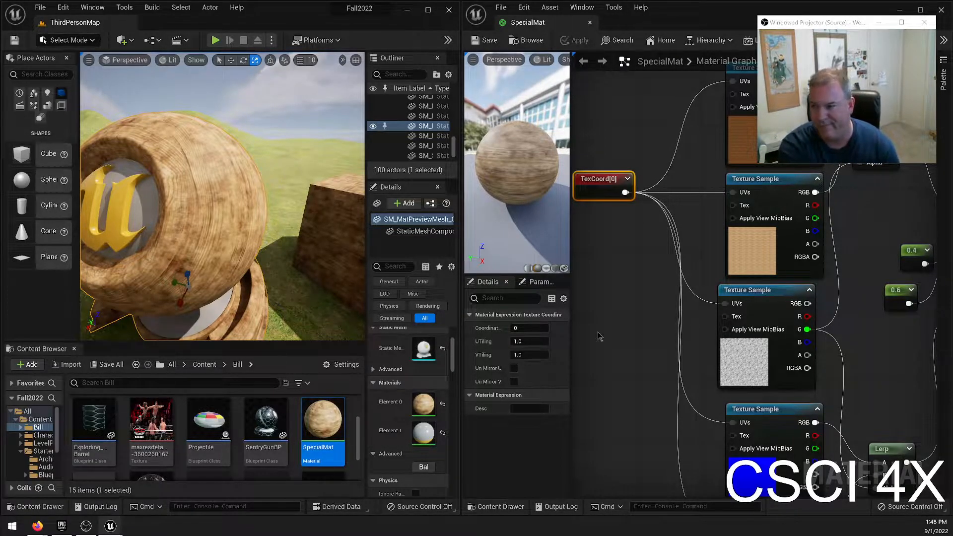
Examine the blended wood on the cube in the level alongside the full SpecialMat graph, from the TexCoord node to the output node.
{"action": "scroll", "coordinate": [789, 375], "scroll_direction": "down", "scroll_amount": 3}
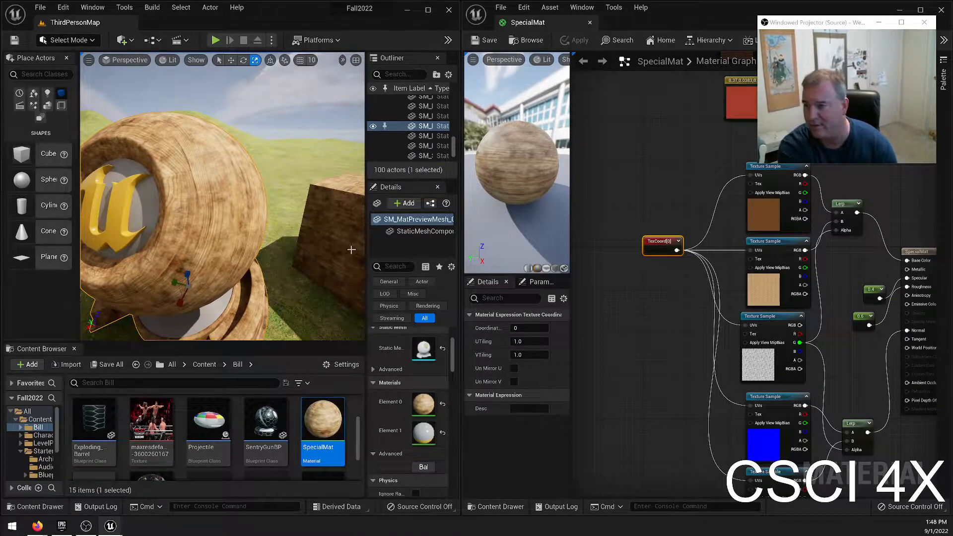
{"action": "right_click_drag", "start_coordinate": [308, 278], "coordinate": [368, 284]}
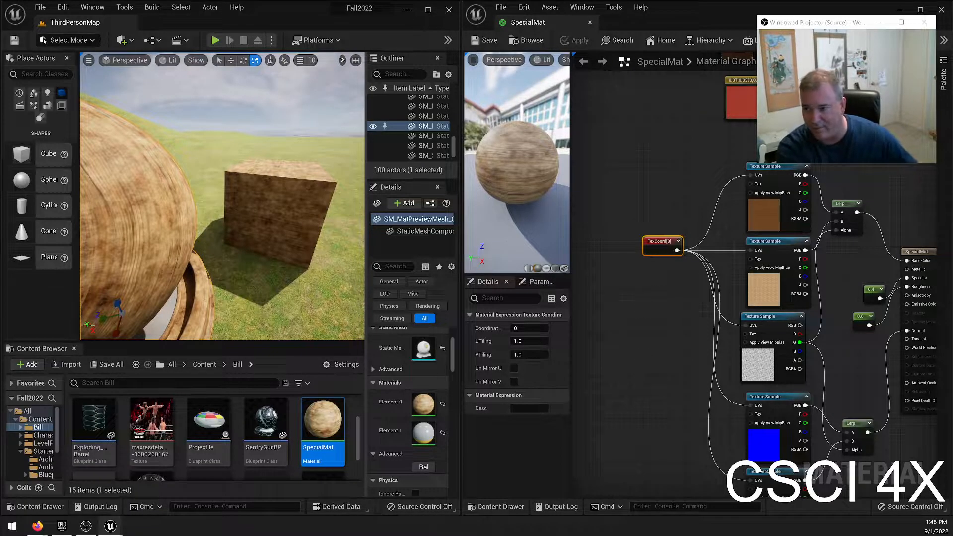
{"action": "key", "text": "w"}
{"action": "right_click_drag", "start_coordinate": [298, 223], "coordinate": [166, 221]}
{"action": "key", "text": "s"}
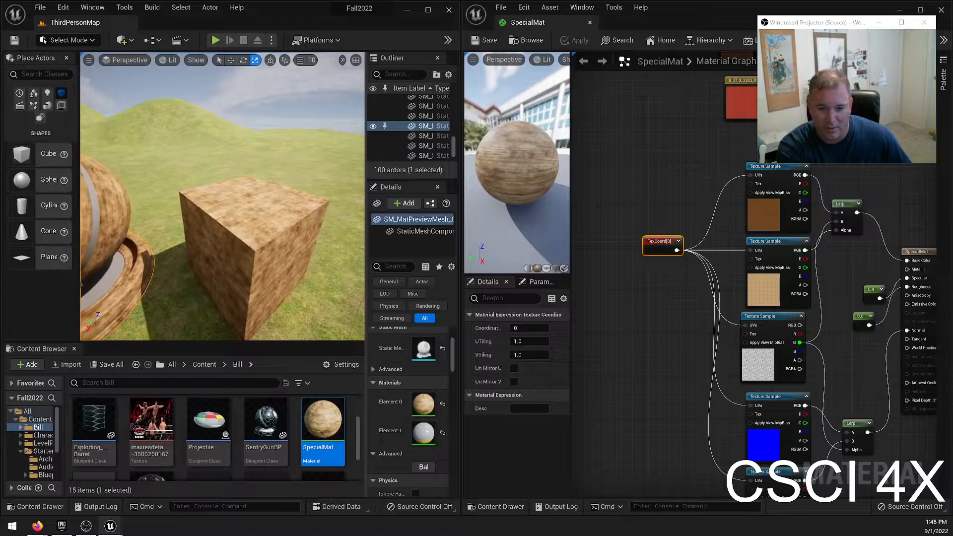
{"action": "right_click_drag", "start_coordinate": [764, 230], "coordinate": [629, 164]}
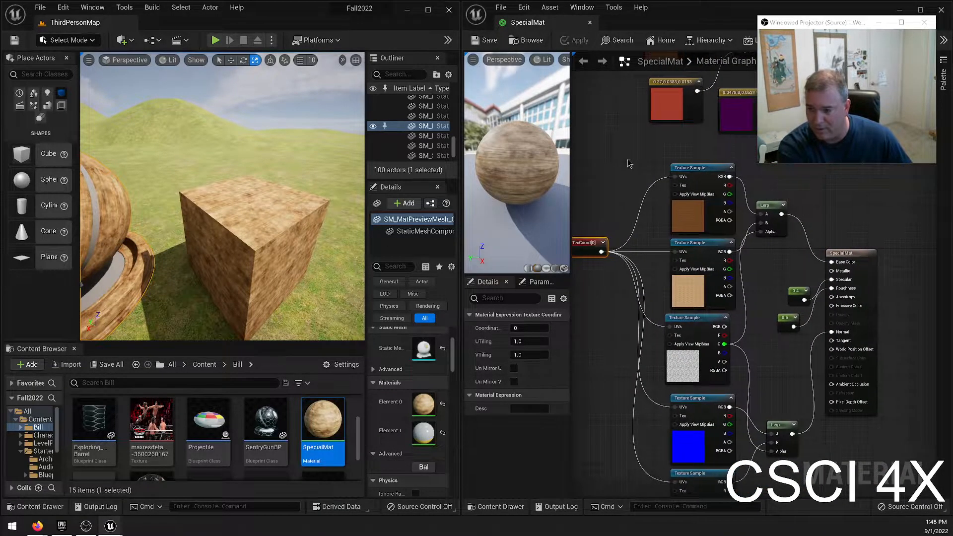
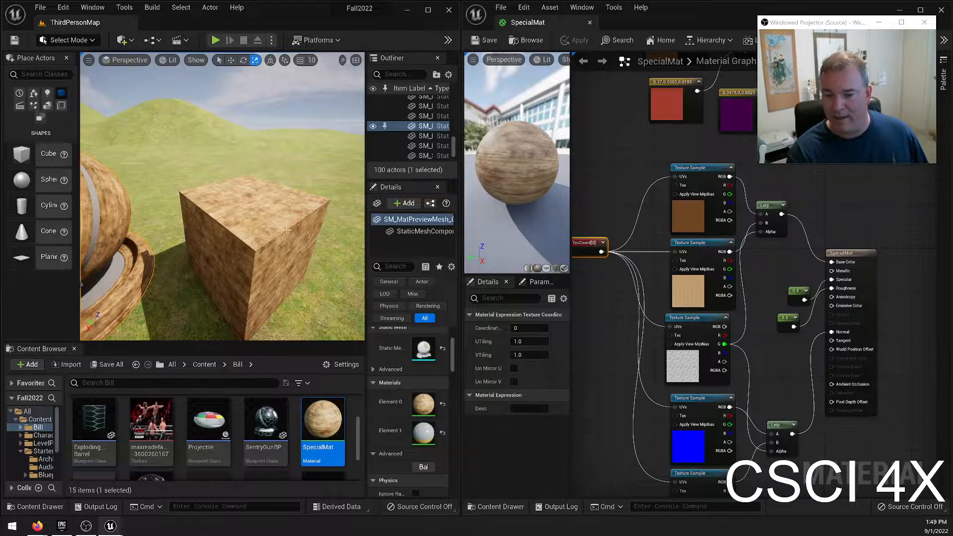
Examine the blended wood on the preview mesh and the cube in the level from several angles, including the surroundings near the wooden hut.
{"action": "key", "text": "f"}
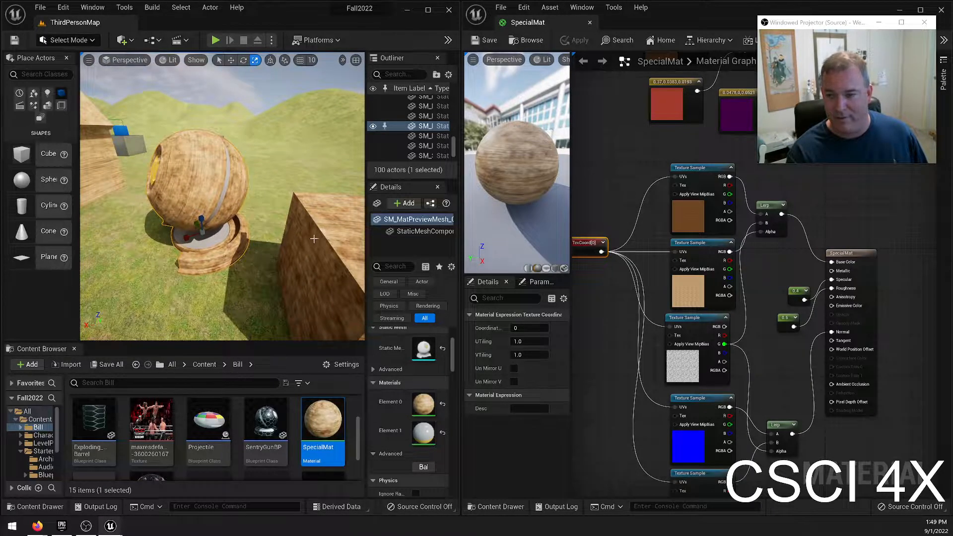
{"action": "mouse_move", "coordinate": [320, 286]}
{"action": "right_mouse_down"}
{"action": "mouse_move", "coordinate": [275, 274]}
{"action": "mouse_move", "coordinate": [329, 282]}
{"action": "right_mouse_up"}
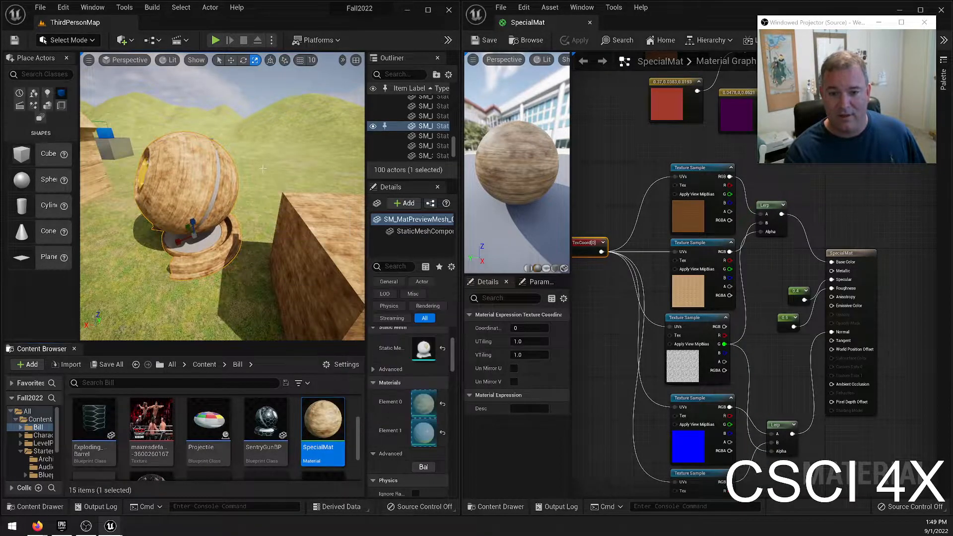
{"action": "right_click_drag", "start_coordinate": [240, 202], "coordinate": [179, 198]}
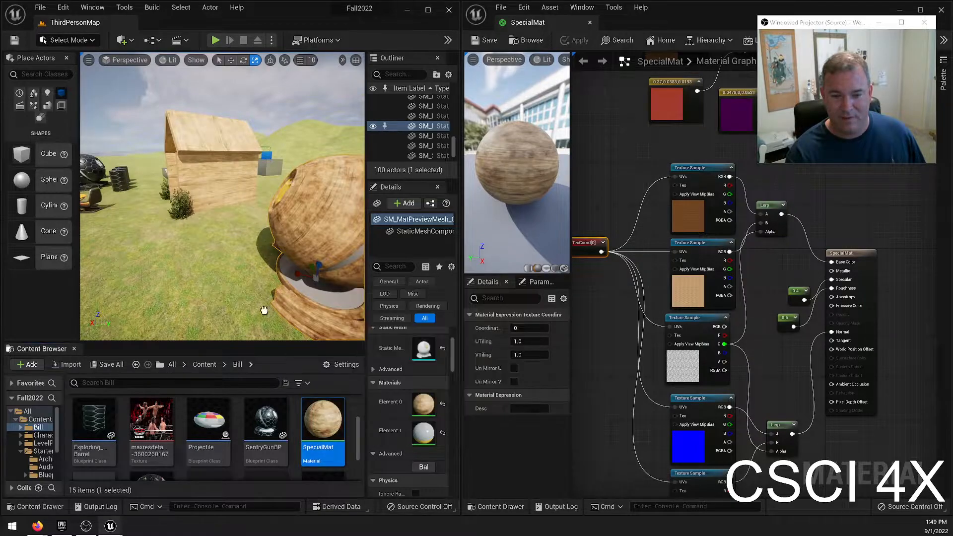
{"action": "key", "text": "w"}
{"action": "right_click_drag", "start_coordinate": [224, 224], "coordinate": [378, 188]}
{"action": "key", "text": "w"}
{"action": "key", "text": "w"}
{"action": "right_click_drag", "start_coordinate": [222, 197], "coordinate": [253, 206]}
Undo the last selection change and examine the wooden hut in the level.
{"action": "key", "text": "ctrl+z"}
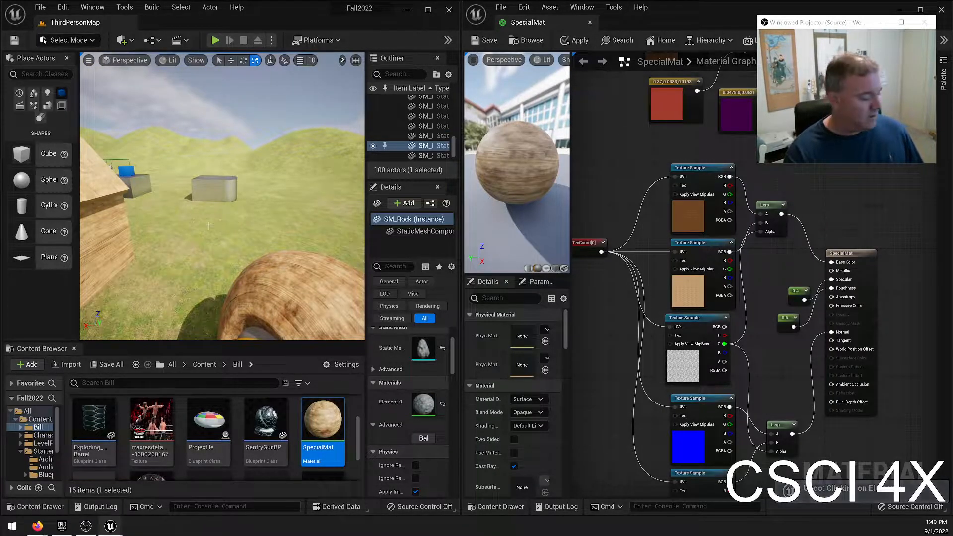
{"action": "key", "text": "ctrl+y"}
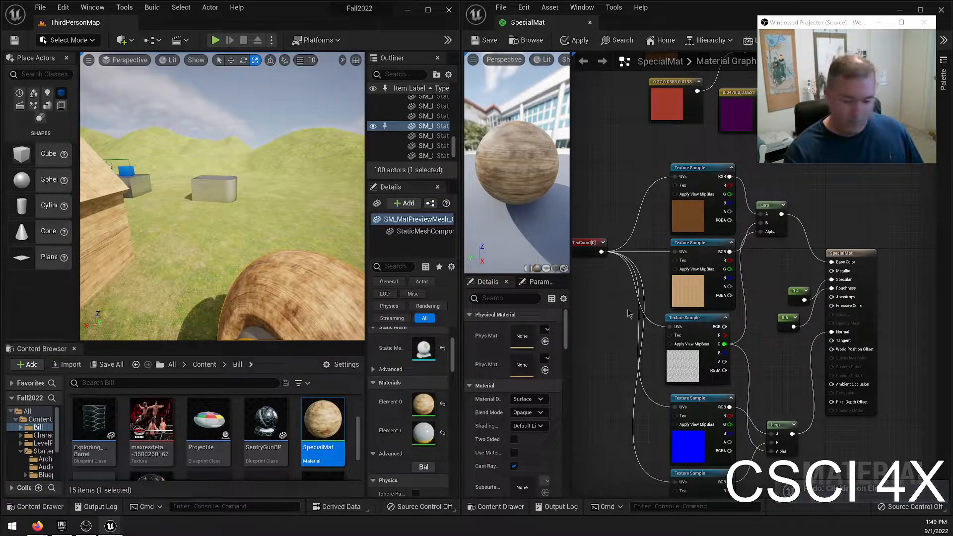
{"action": "key", "text": "ctrl+z"}
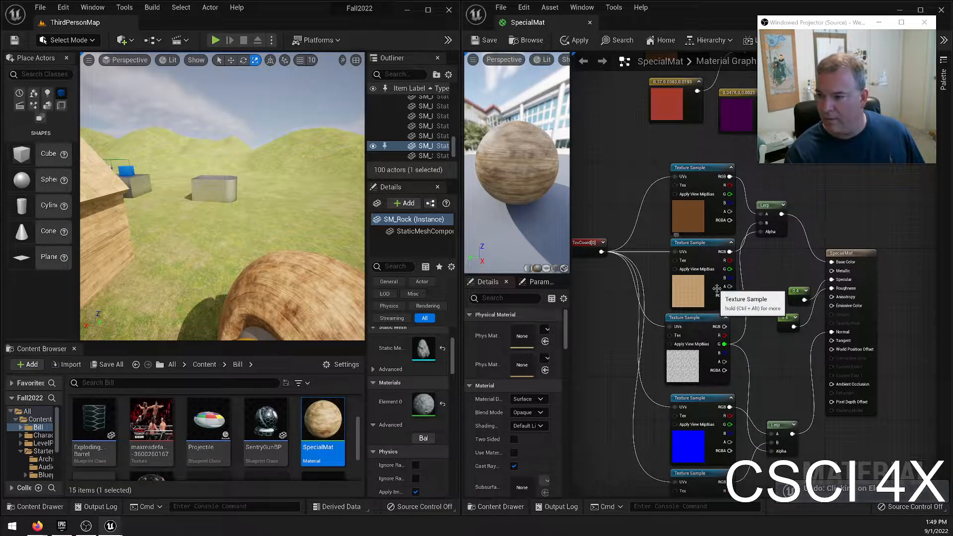
{"action": "key", "text": "s"}
{"action": "right_click_drag", "start_coordinate": [233, 213], "coordinate": [264, 218]}
{"action": "key", "text": "w"}
{"action": "key", "text": "a"}
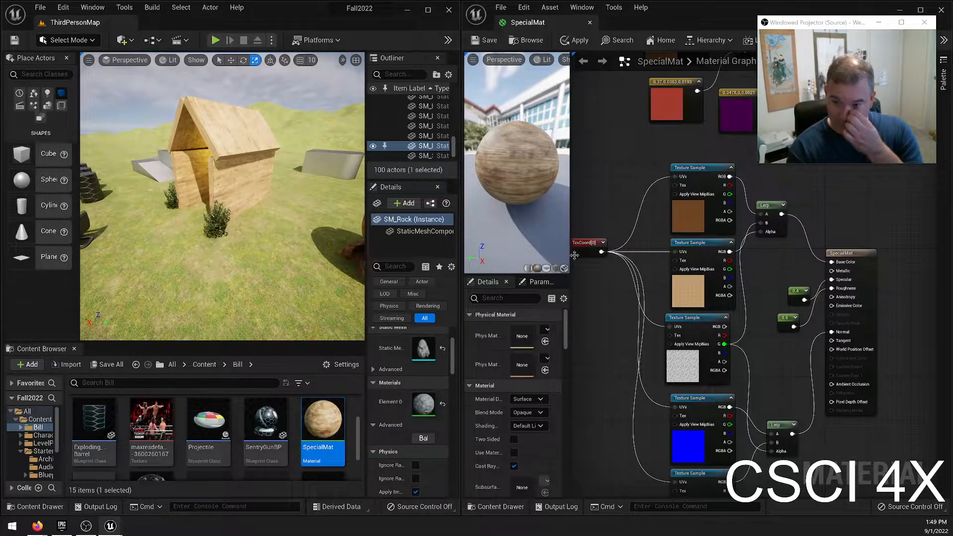
Inspect the TexCoord node's tiling settings, its available node actions and its connections to the Texture Samples.
{"action": "left_click", "coordinate": [586, 246]}
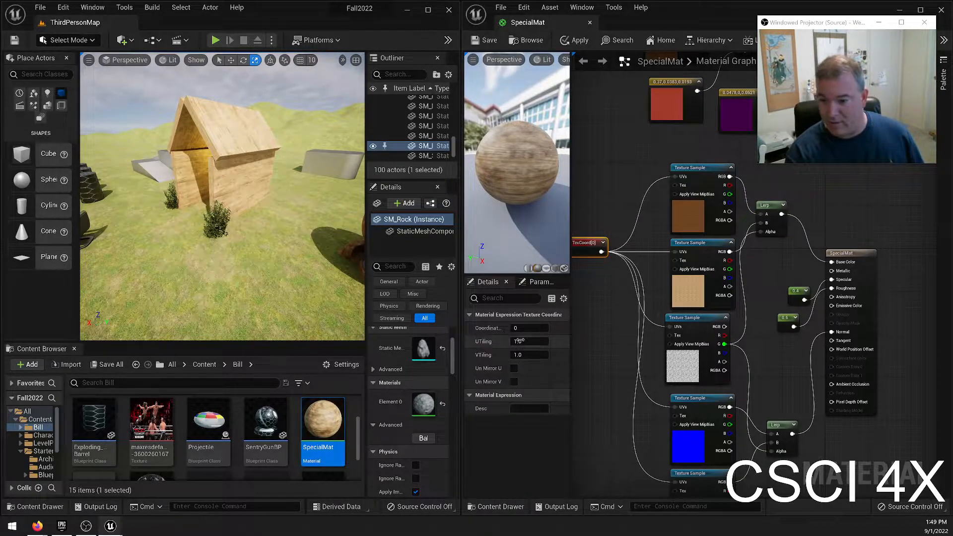
{"action": "right_click_drag", "start_coordinate": [594, 317], "coordinate": [641, 309]}
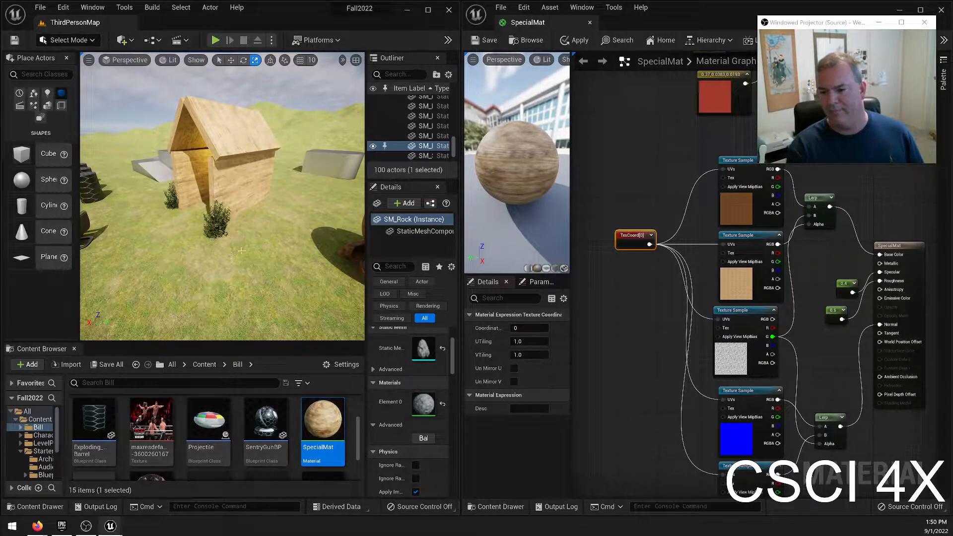
{"action": "right_click", "coordinate": [625, 246]}
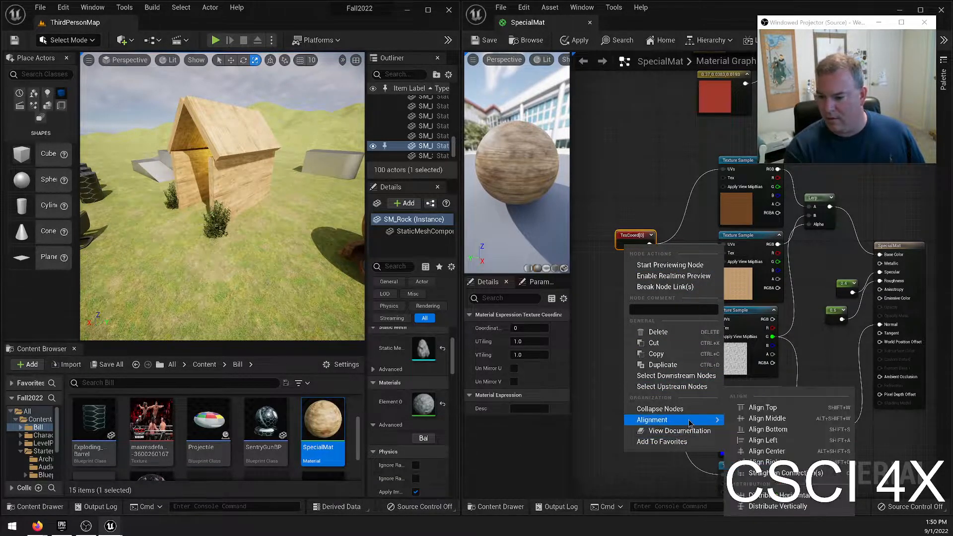
{"action": "left_click", "coordinate": [604, 392]}
{"action": "right_click_drag", "start_coordinate": [625, 294], "coordinate": [605, 310]}
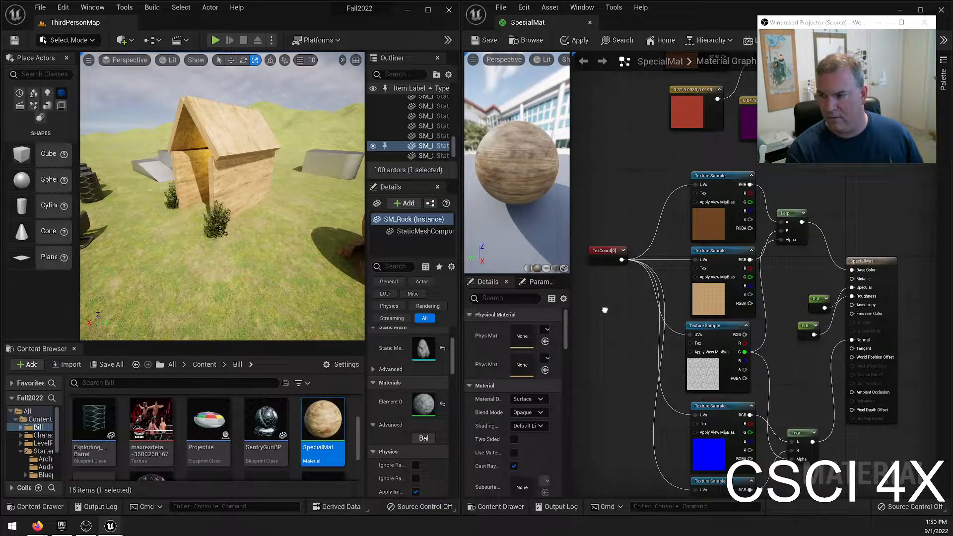
{"action": "right_click_drag", "start_coordinate": [605, 310], "coordinate": [610, 309]}
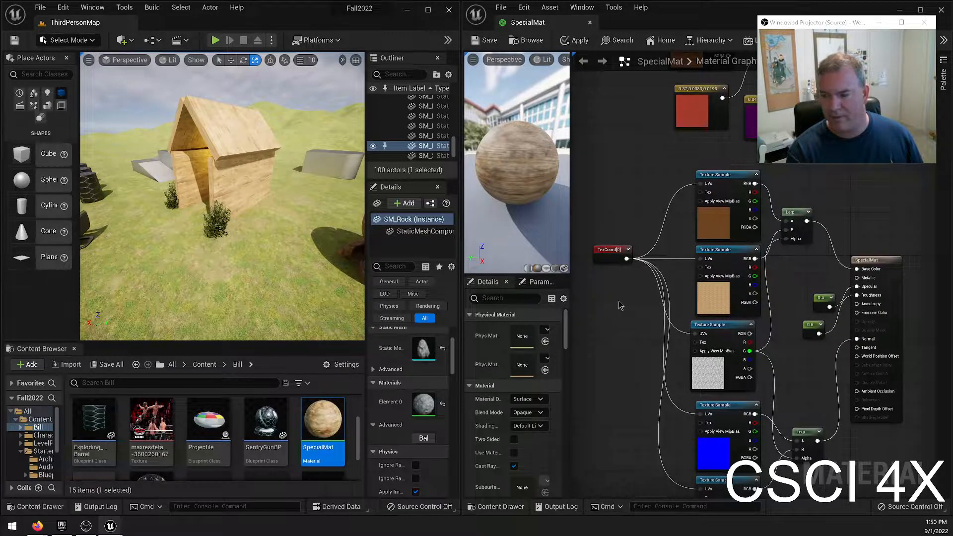
{"action": "left_click", "coordinate": [616, 253]}
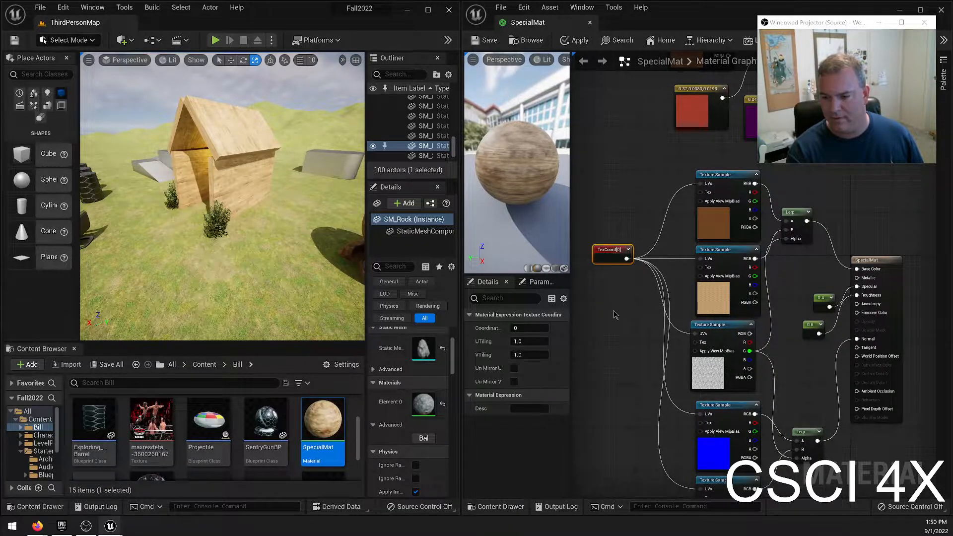
{"action": "right_click_drag", "start_coordinate": [642, 310], "coordinate": [591, 317]}
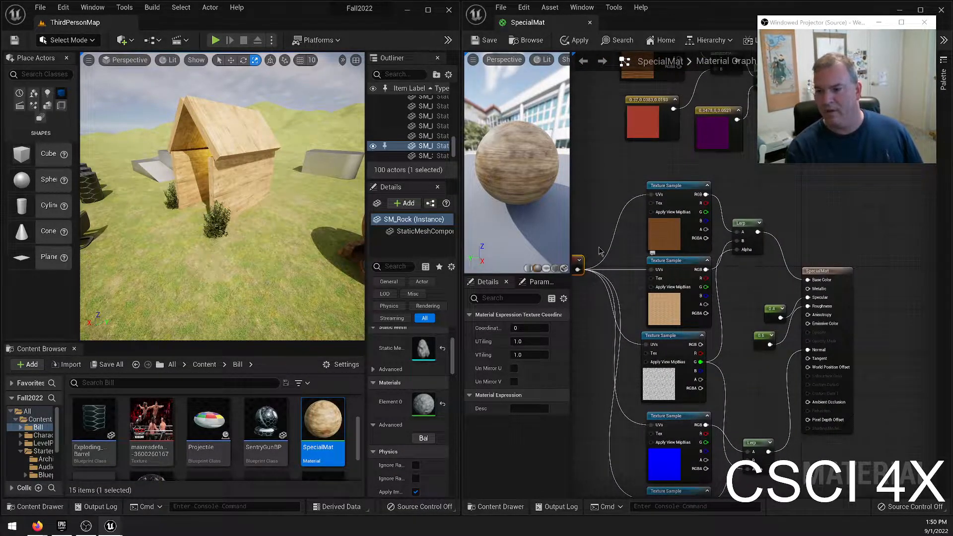
{"action": "right_click_drag", "start_coordinate": [293, 179], "coordinate": [365, 174]}
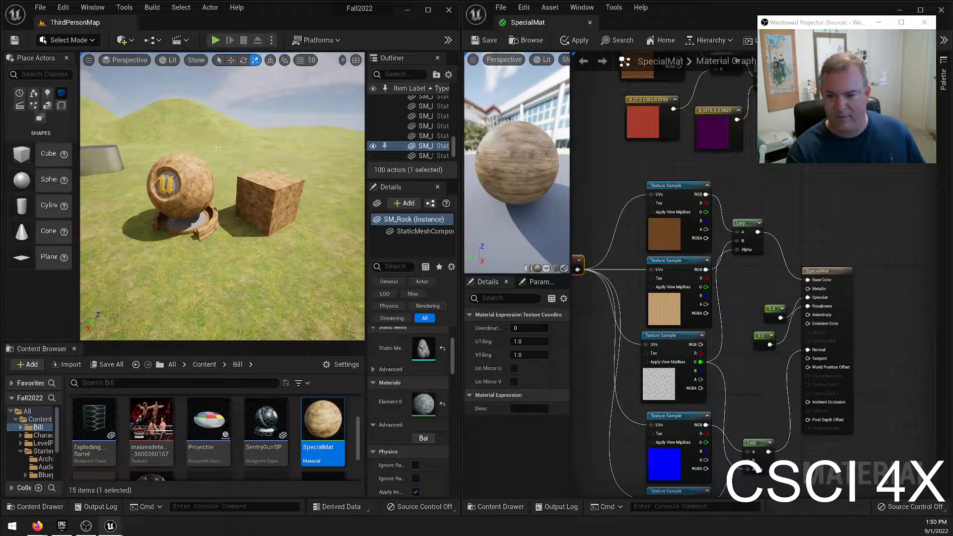
{"action": "left_click", "coordinate": [685, 274]}
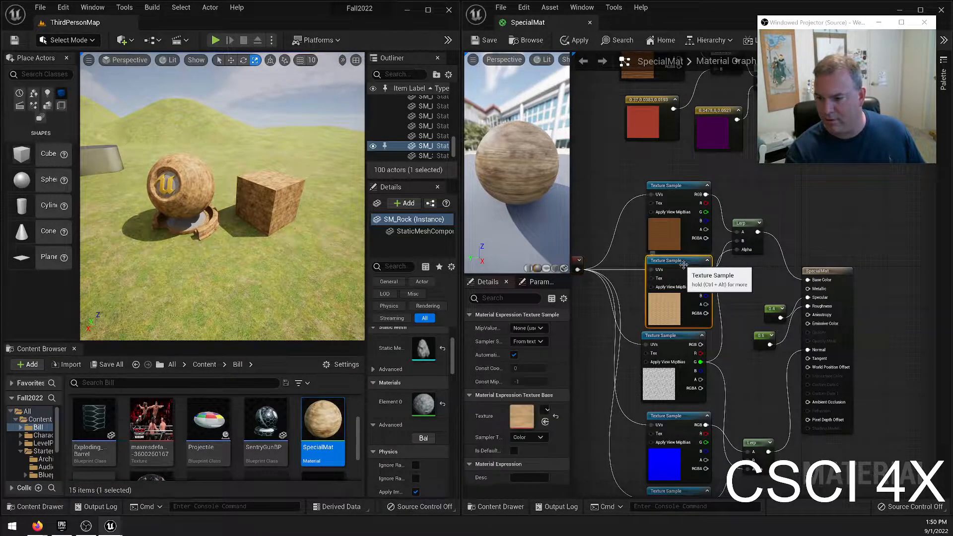
{"action": "left_click", "coordinate": [546, 411]}
{"action": "scroll", "coordinate": [621, 308], "scroll_direction": "up", "scroll_amount": 4}
{"action": "scroll", "coordinate": [636, 326], "scroll_direction": "up", "scroll_amount": 4}
{"action": "scroll", "coordinate": [620, 331], "scroll_direction": "up", "scroll_amount": 4}
{"action": "scroll", "coordinate": [619, 331], "scroll_direction": "up", "scroll_amount": 5}
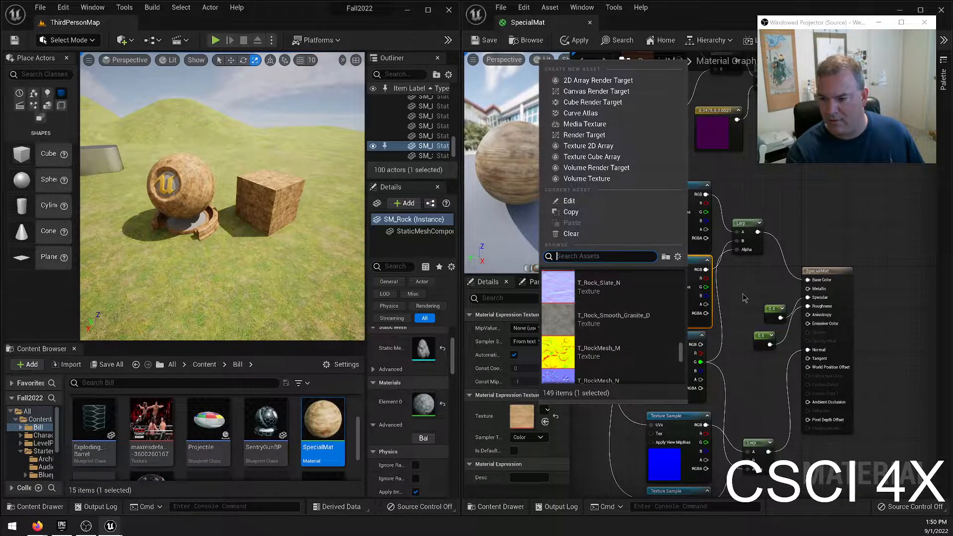
{"action": "left_click", "coordinate": [744, 298]}
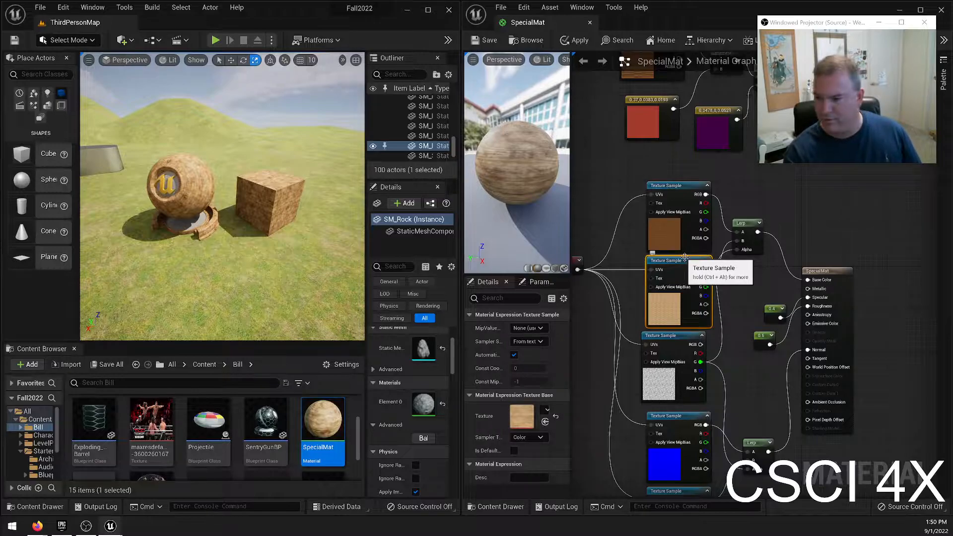
Delete the light pine Texture Sample and the lower of the two blue normal map Texture Samples from the graph.
{"action": "key", "text": "Delete"}
{"action": "right_click_drag", "start_coordinate": [644, 303], "coordinate": [651, 241]}
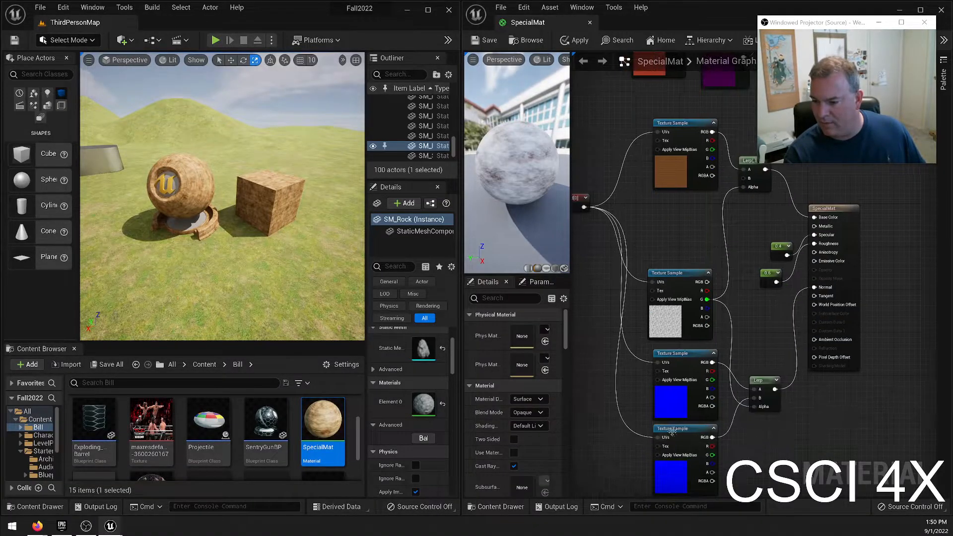
{"action": "left_click", "coordinate": [670, 430]}
{"action": "key", "text": "Delete"}
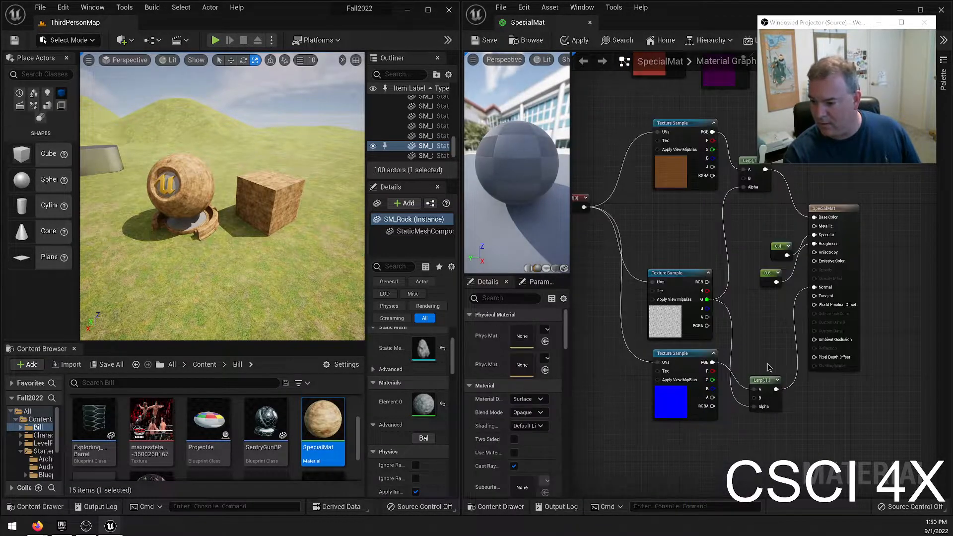
Delete the Lerp that blended the normal maps and connect the remaining normal Texture Sample's RGB output directly to the material's Normal input.
{"action": "left_click", "coordinate": [765, 380]}
{"action": "key", "text": "Delete"}
{"action": "left_click_drag", "start_coordinate": [712, 363], "coordinate": [820, 287]}
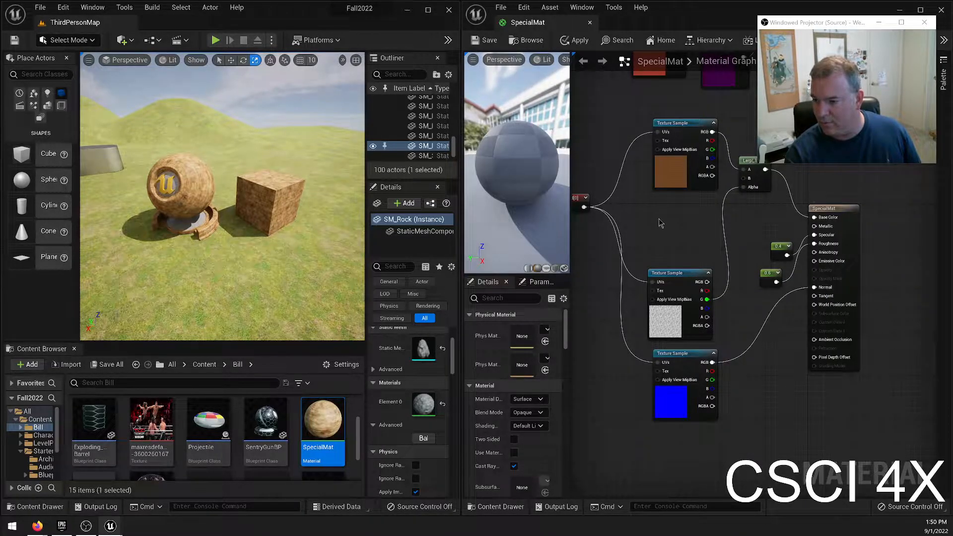
Inspect the settings of the noise Texture Sample and the TexCoord node.
{"action": "right_click_drag", "start_coordinate": [660, 223], "coordinate": [652, 252]}
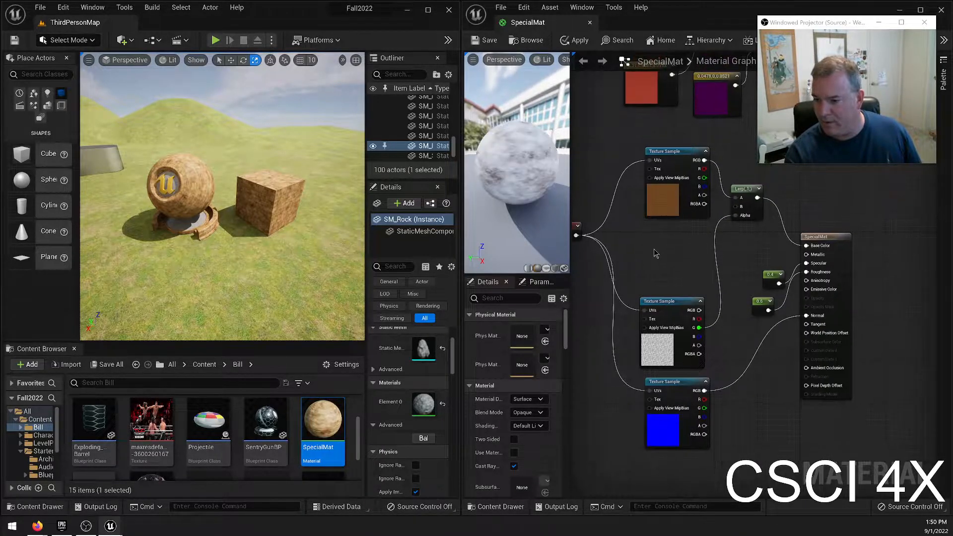
{"action": "left_click", "coordinate": [650, 352]}
{"action": "right_click_drag", "start_coordinate": [552, 229], "coordinate": [613, 230]}
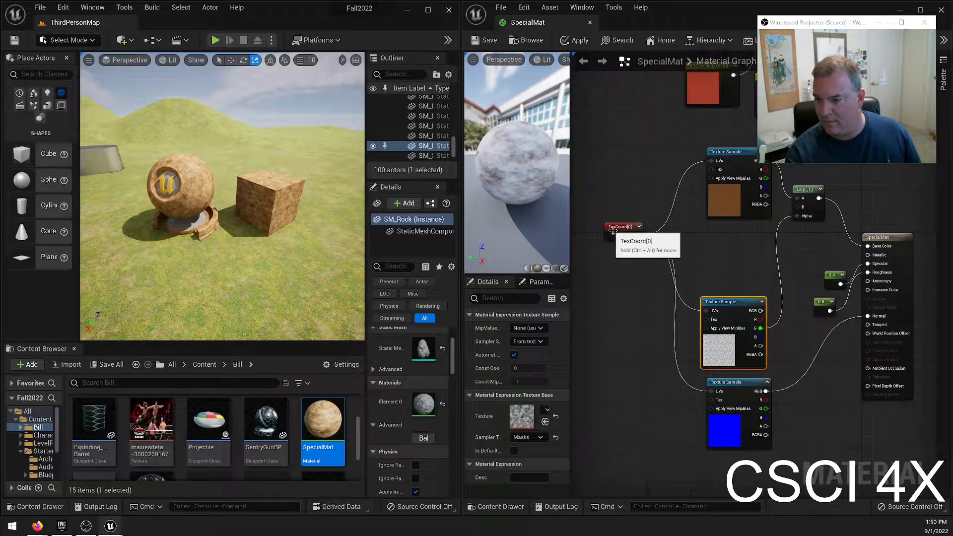
{"action": "left_click", "coordinate": [613, 230]}
Add a Constant3Vector node between the oak and noise Texture Samples and pick a reddish-brown color for it.
{"action": "right_click_drag", "start_coordinate": [714, 255], "coordinate": [679, 250]}
{"action": "left_click", "coordinate": [679, 250]}
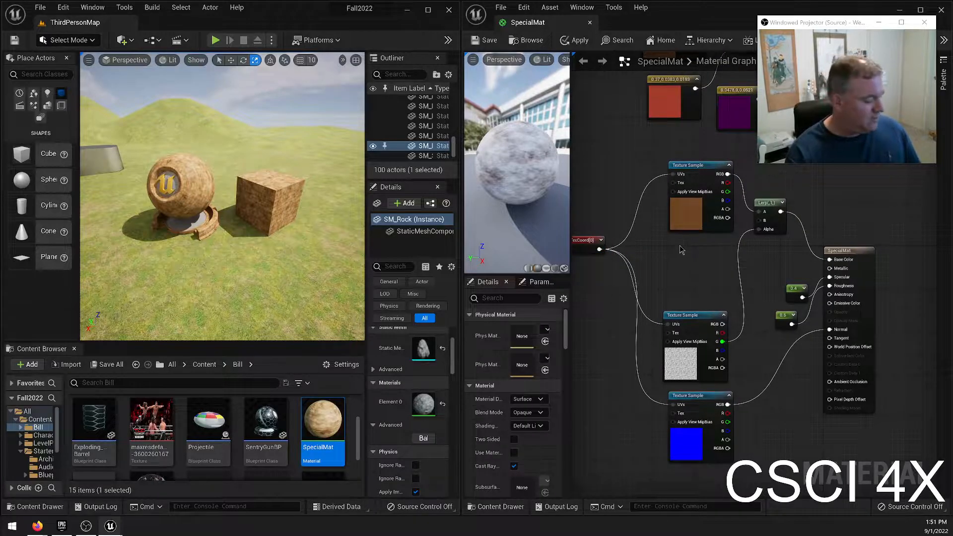
{"action": "left_click", "coordinate": [680, 250]}
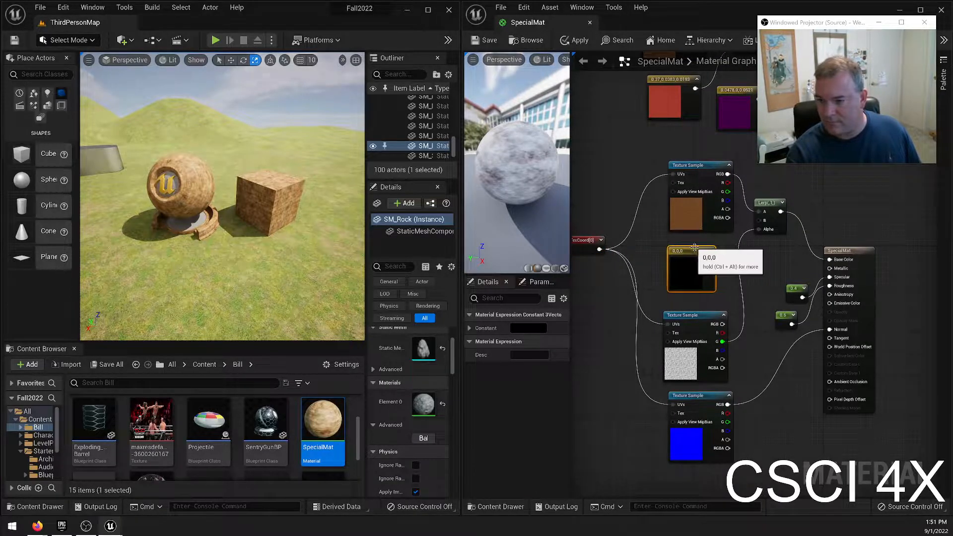
{"action": "double_click", "coordinate": [695, 248]}
{"action": "left_click_drag", "start_coordinate": [770, 348], "coordinate": [792, 344]}
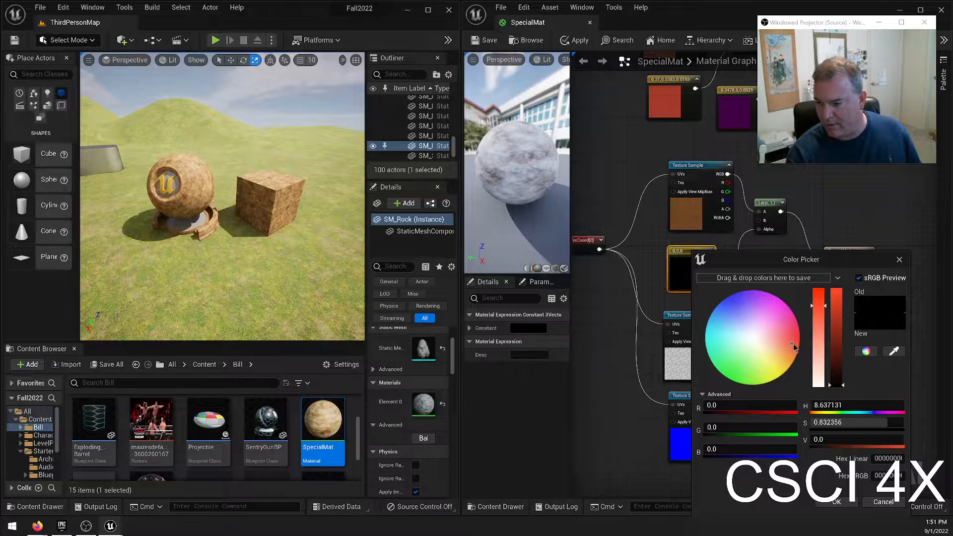
{"action": "left_click_drag", "start_coordinate": [837, 370], "coordinate": [837, 361]}
Set the constant's color to R 0.4, G 0.2, B 0 and darken it to a value of 0.140625.
{"action": "left_click", "coordinate": [748, 406]}
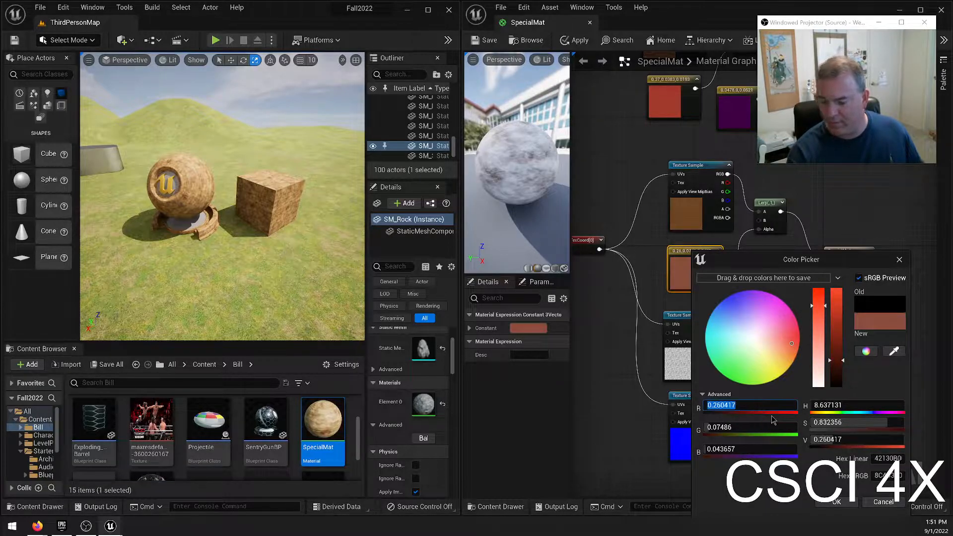
{"action": "type", "text": "0.4"}
{"action": "key", "text": "Tab"}
{"action": "type", "text": "0.2"}
{"action": "key", "text": "Tab"}
{"action": "type", "text": "0"}
{"action": "key", "text": "Return"}
{"action": "left_click_drag", "start_coordinate": [843, 372], "coordinate": [839, 376]}
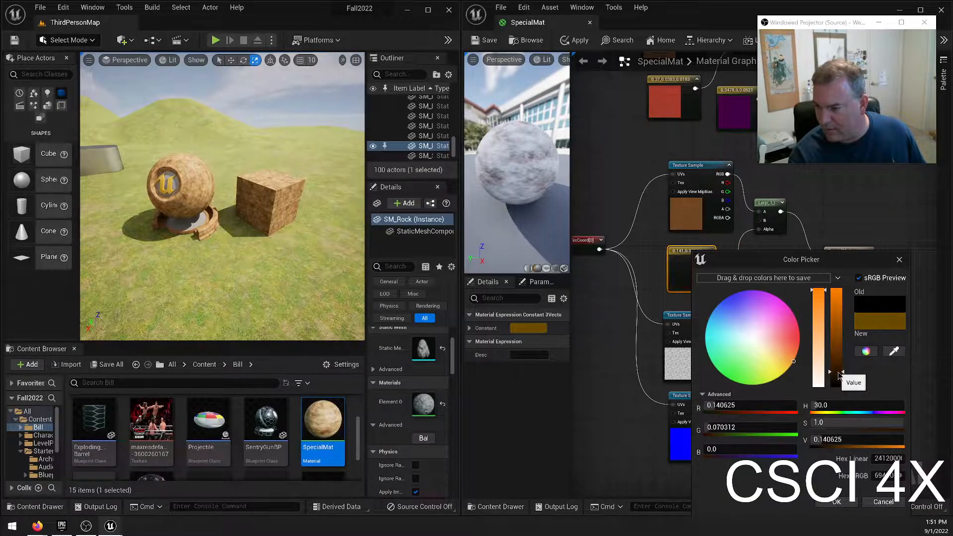
{"action": "left_click", "coordinate": [837, 502]}
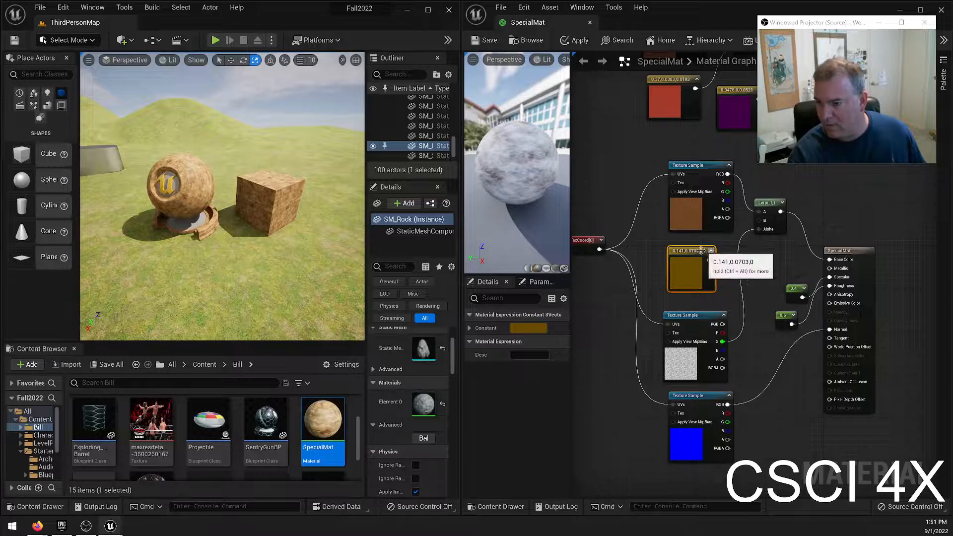
Connect the brown color constant to the Lerp's B input and save the material.
{"action": "left_click_drag", "start_coordinate": [703, 251], "coordinate": [762, 221]}
{"action": "left_click", "coordinate": [483, 47]}
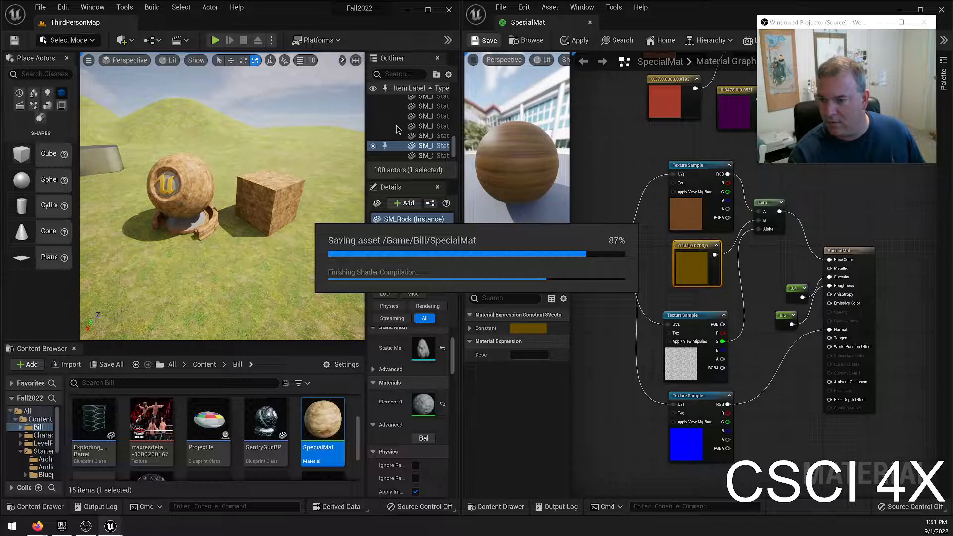
{"action": "key", "text": "w"}
{"action": "right_click_drag", "start_coordinate": [144, 201], "coordinate": [87, 191]}
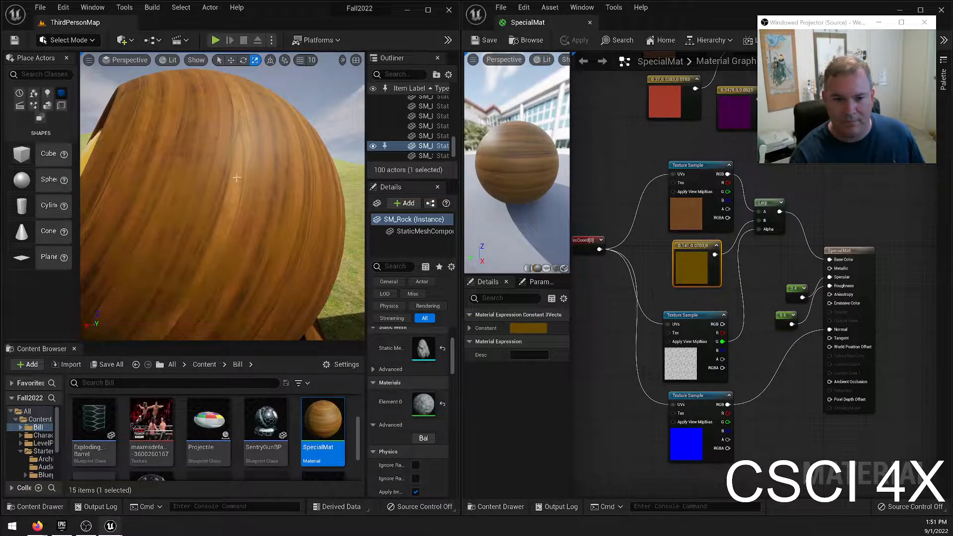
{"action": "right_click_drag", "start_coordinate": [224, 227], "coordinate": [228, 256]}
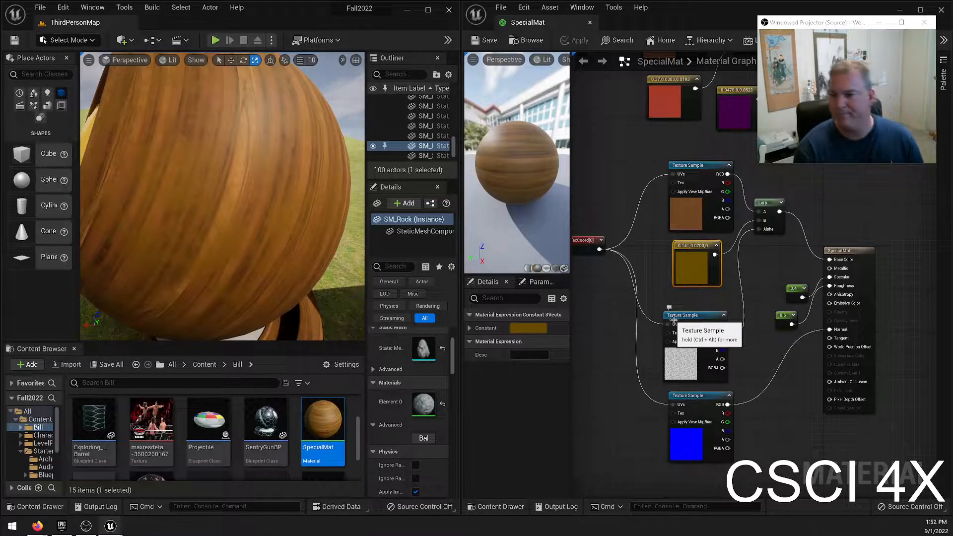
Swap the Lerp's color inputs by connecting the brown constant to A and the oak Texture Sample's RGB output to B.
{"action": "left_click", "coordinate": [915, 497]}
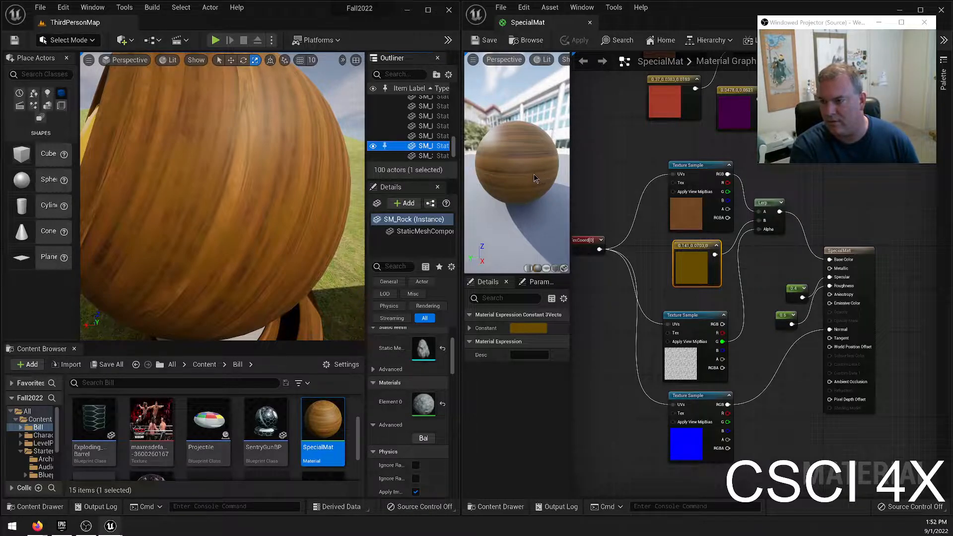
{"action": "left_click_drag", "start_coordinate": [754, 229], "coordinate": [759, 220]}
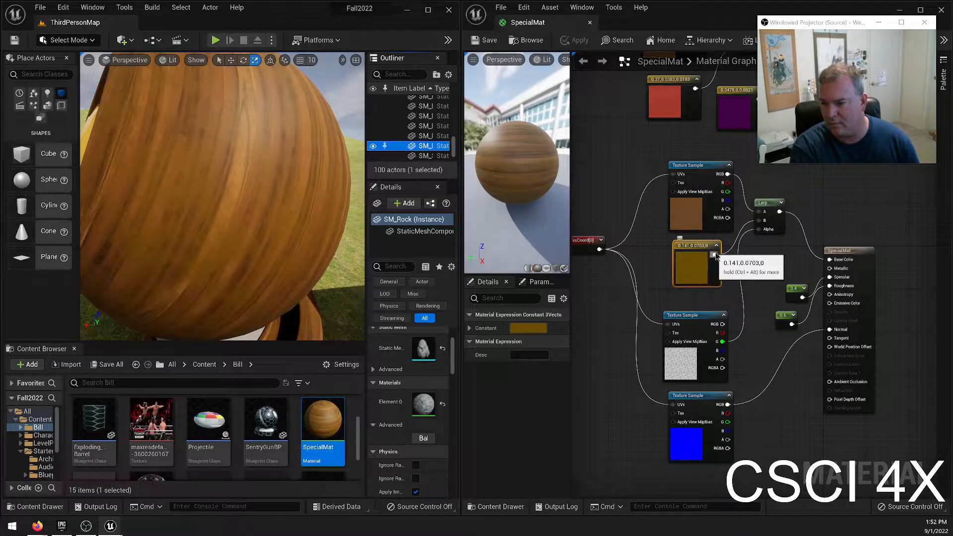
{"action": "left_click_drag", "start_coordinate": [714, 255], "coordinate": [759, 212]}
{"action": "left_click_drag", "start_coordinate": [729, 175], "coordinate": [765, 226]}
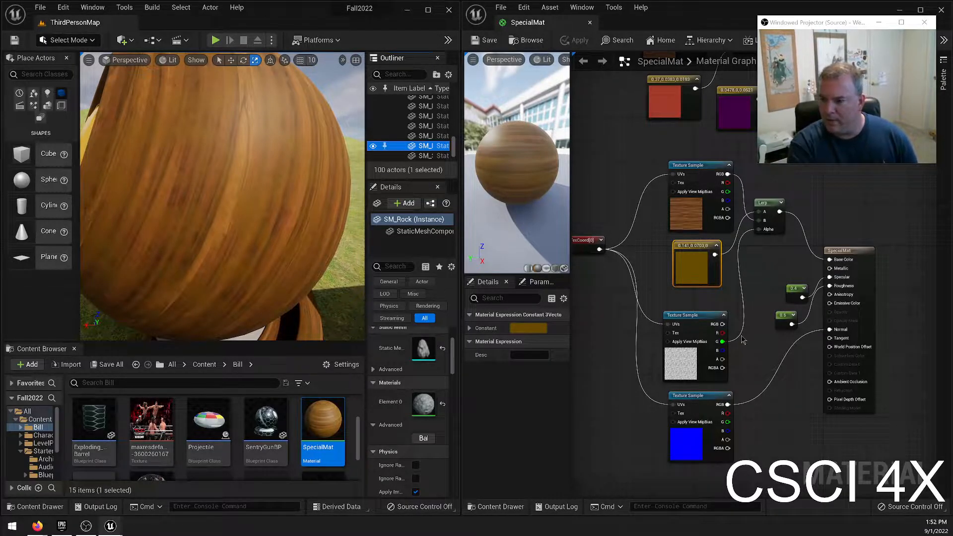
Add a ScalarParameter node named Dirt Level and place it between the brown color constant and the noise Texture Sample.
{"action": "right_click", "coordinate": [752, 282]}
{"action": "type", "text": "parame"}
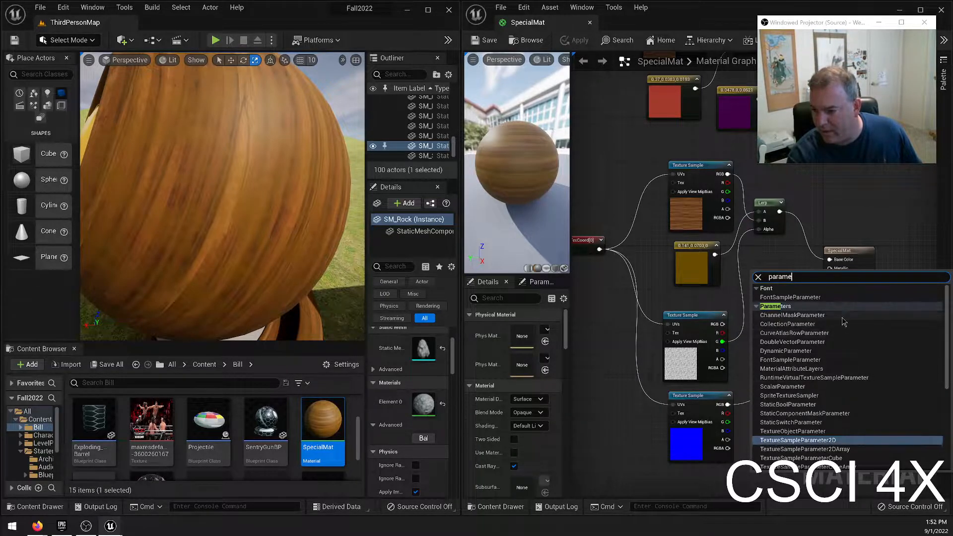
{"action": "scroll", "coordinate": [840, 325], "scroll_direction": "down", "scroll_amount": 3}
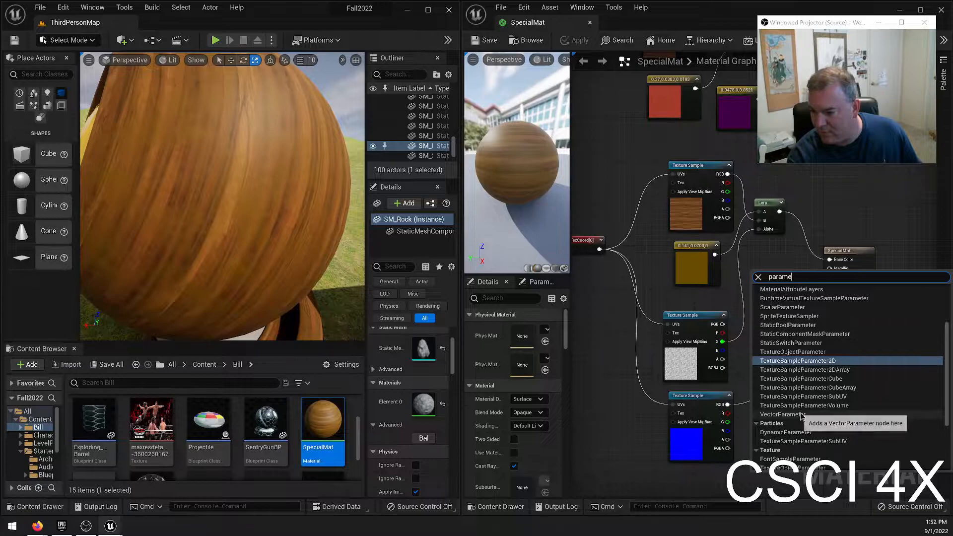
{"action": "scroll", "coordinate": [836, 367], "scroll_direction": "up", "scroll_amount": 1}
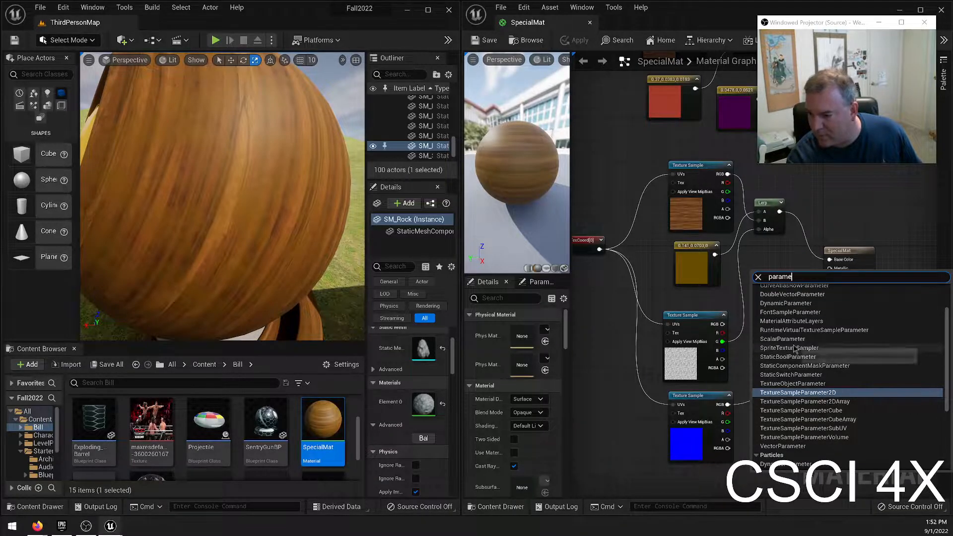
{"action": "left_click", "coordinate": [810, 339]}
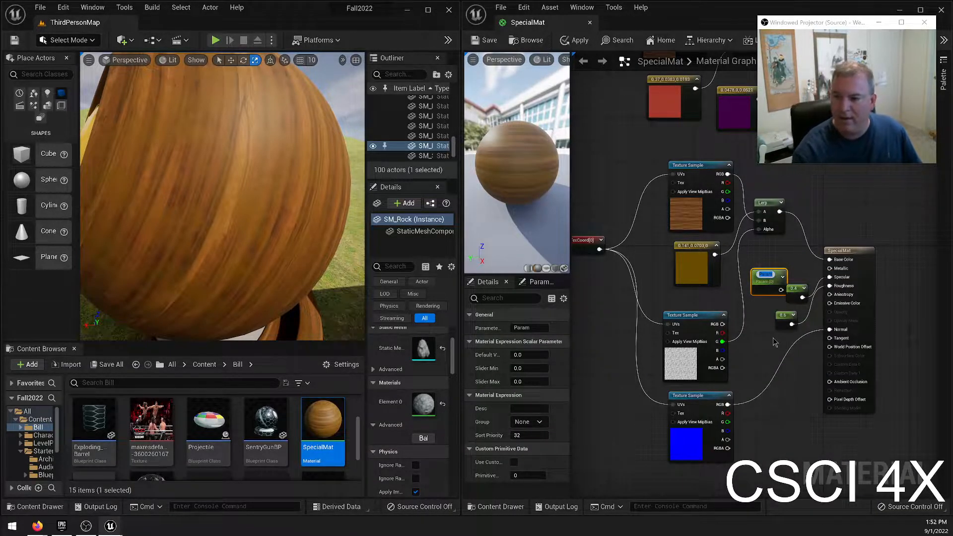
{"action": "type", "text": "Dirt Level"}
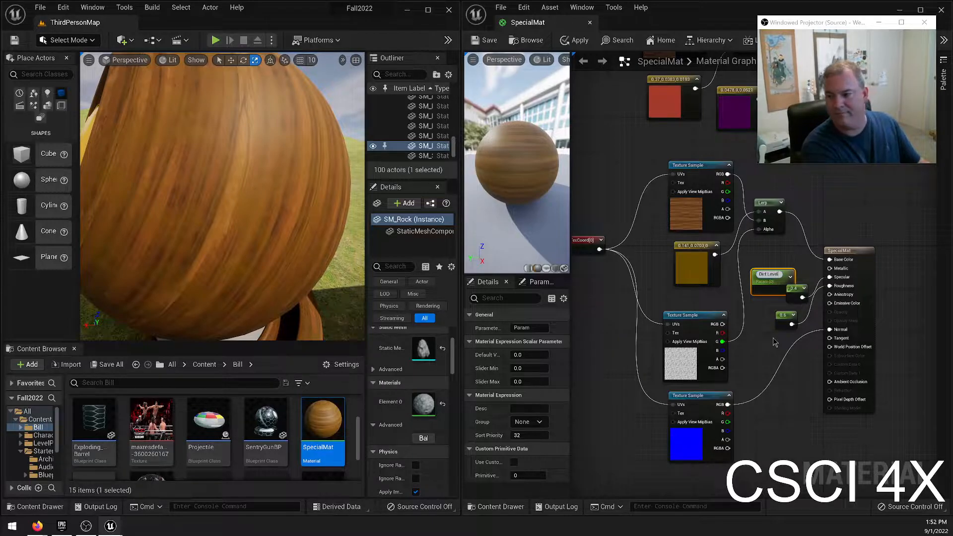
{"action": "key", "text": "Return"}
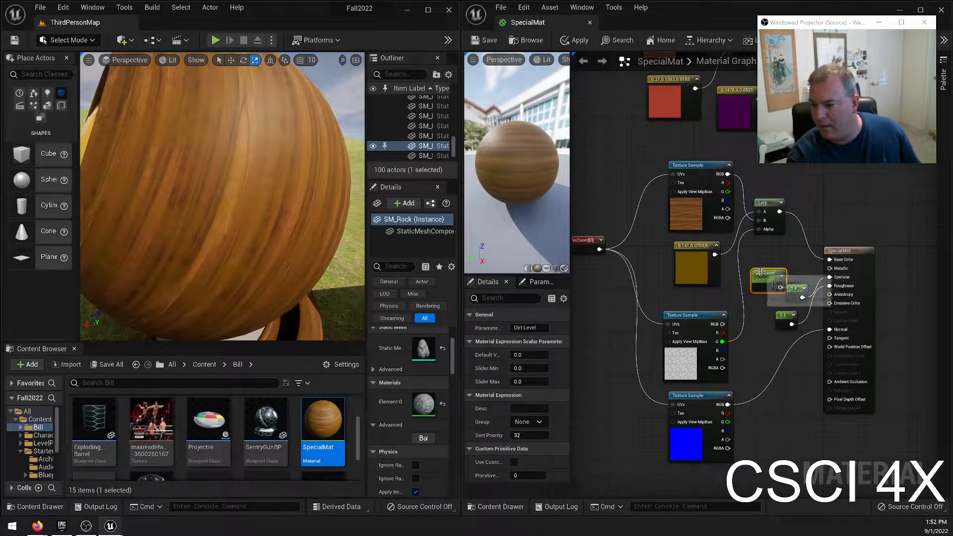
{"action": "left_click_drag", "start_coordinate": [767, 277], "coordinate": [700, 296]}
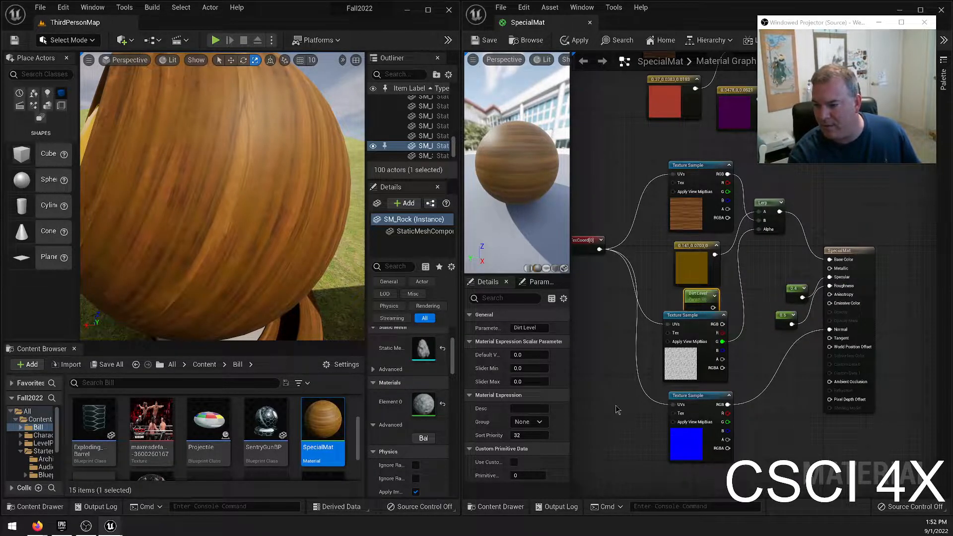
Move the noise and normal map Texture Samples down to make room for Dirt Level and left-align the two samples.
{"action": "right_click_drag", "start_coordinate": [637, 336], "coordinate": [637, 286]}
{"action": "left_click_drag", "start_coordinate": [651, 243], "coordinate": [741, 427]}
{"action": "left_click_drag", "start_coordinate": [705, 271], "coordinate": [690, 254]}
{"action": "left_click", "coordinate": [684, 265]}
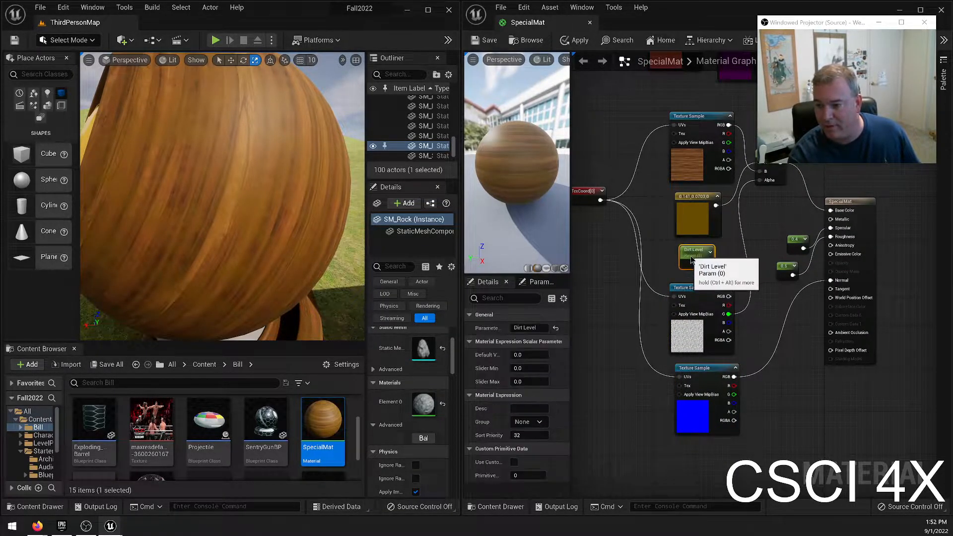
{"action": "left_click_drag", "start_coordinate": [667, 332], "coordinate": [712, 452]}
{"action": "right_click", "coordinate": [694, 296]}
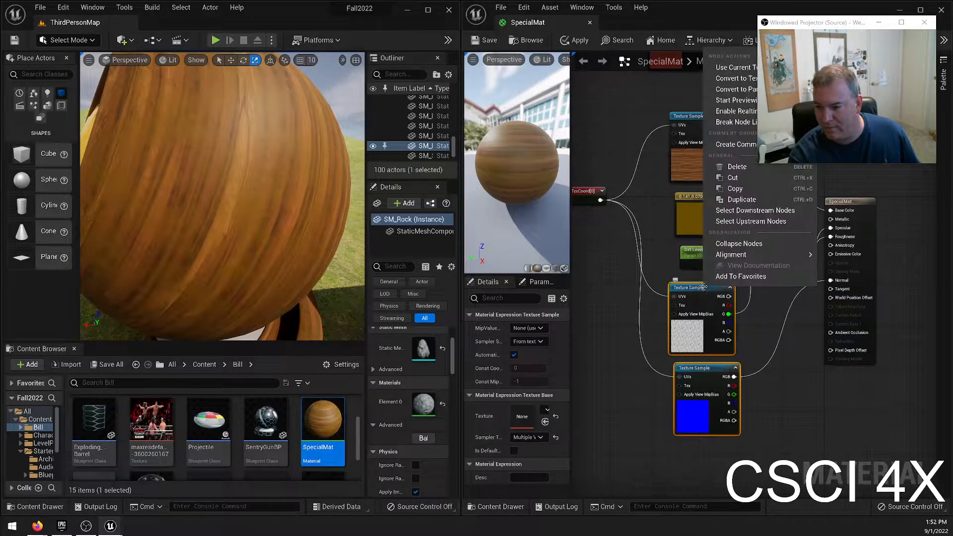
{"action": "mouse_move", "coordinate": [765, 255]}
{"action": "left_click", "coordinate": [855, 303]}
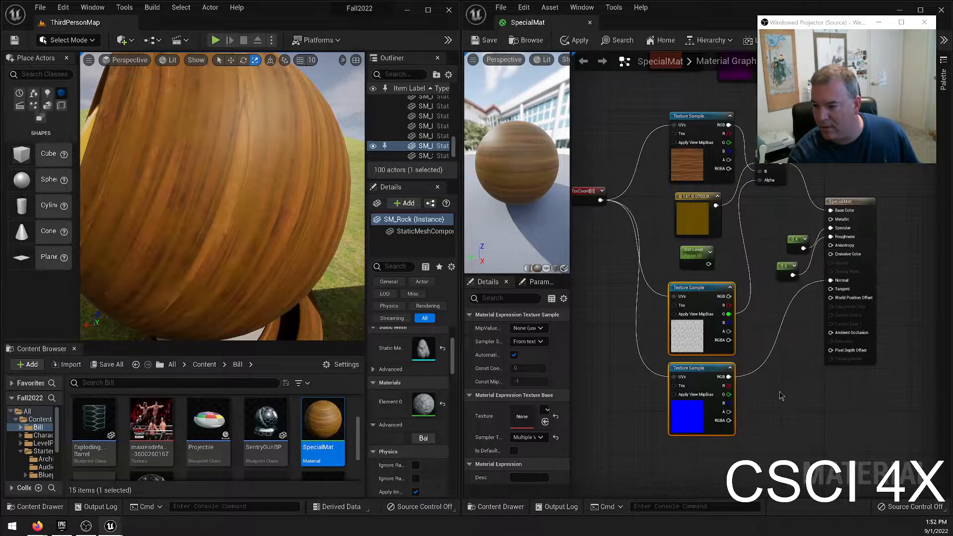
Left-align the Texture Samples, brown constant and Dirt Level node in one column, and shift Dirt Level slightly to the right.
{"action": "left_click", "coordinate": [742, 378]}
{"action": "left_click_drag", "start_coordinate": [644, 125], "coordinate": [743, 450]}
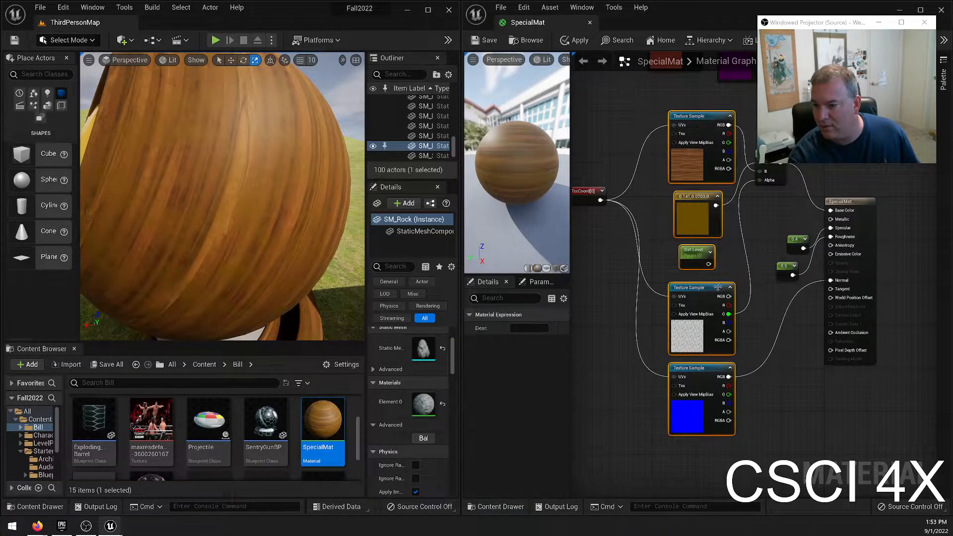
{"action": "right_click", "coordinate": [715, 287]}
{"action": "mouse_move", "coordinate": [760, 255]}
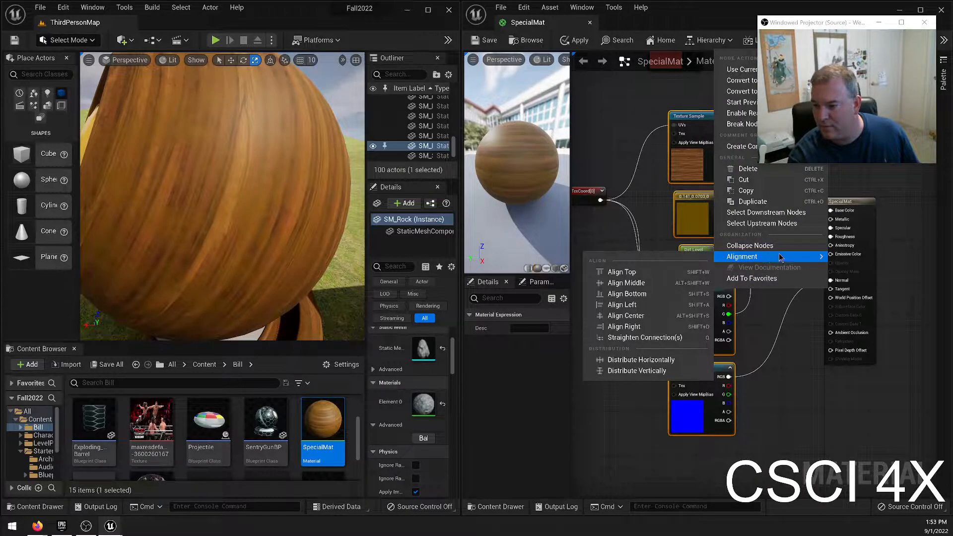
{"action": "left_click", "coordinate": [625, 304]}
{"action": "left_click", "coordinate": [659, 283]}
{"action": "left_click_drag", "start_coordinate": [693, 251], "coordinate": [702, 255]}
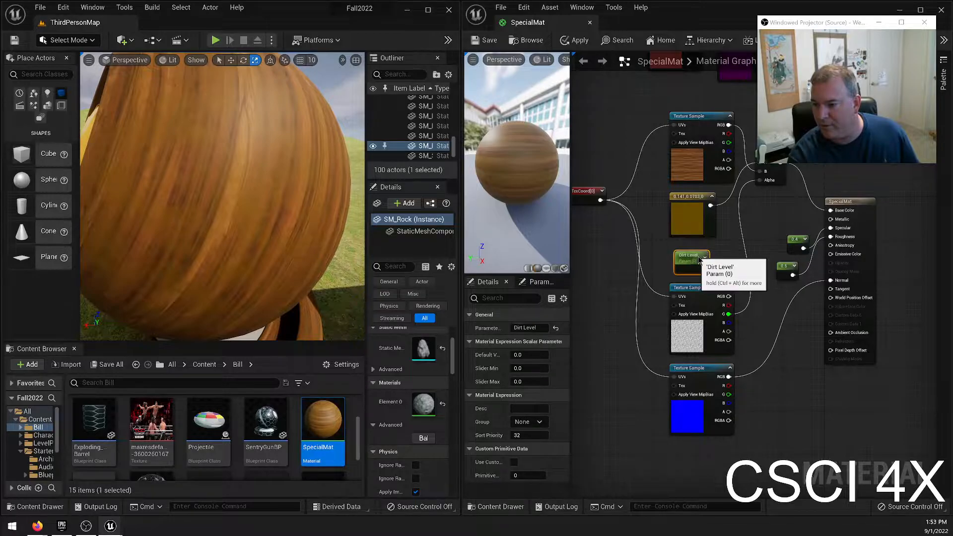
{"action": "left_click", "coordinate": [727, 259]}
{"action": "right_click_drag", "start_coordinate": [727, 259], "coordinate": [713, 304]}
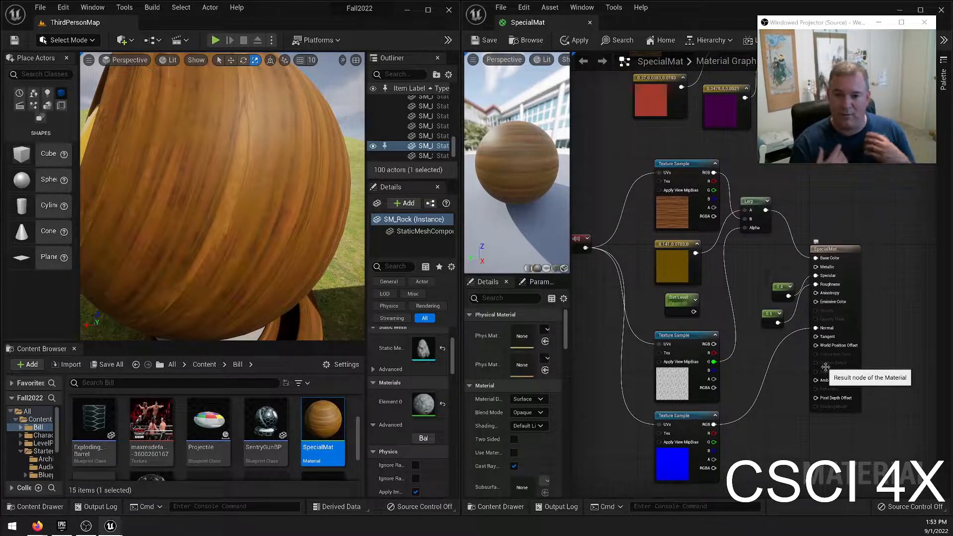
Multiply Dirt Level by the noise by adding a Multiply node from the parameter and connecting the noise Texture Sample's RGB to B.
{"action": "right_click_drag", "start_coordinate": [251, 289], "coordinate": [298, 228]}
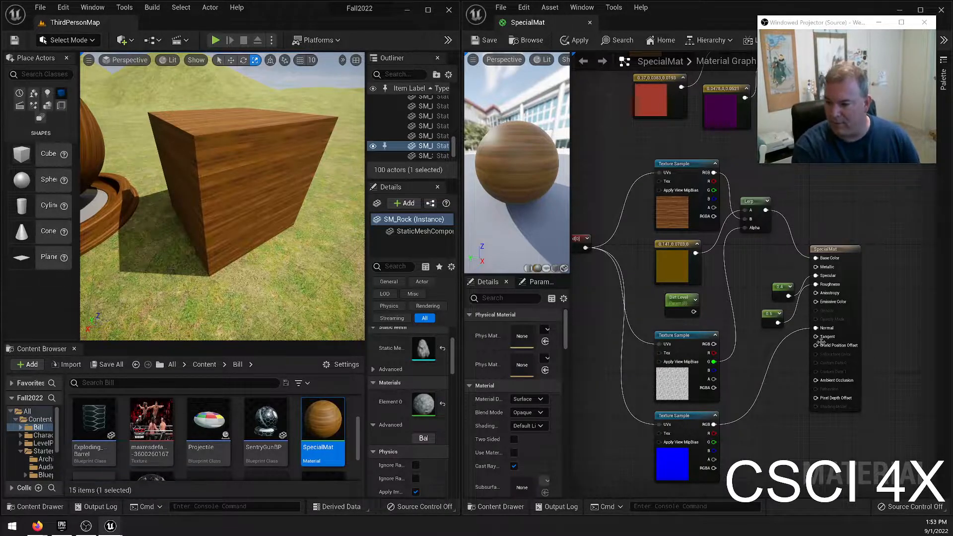
{"action": "left_click_drag", "start_coordinate": [694, 311], "coordinate": [716, 324]}
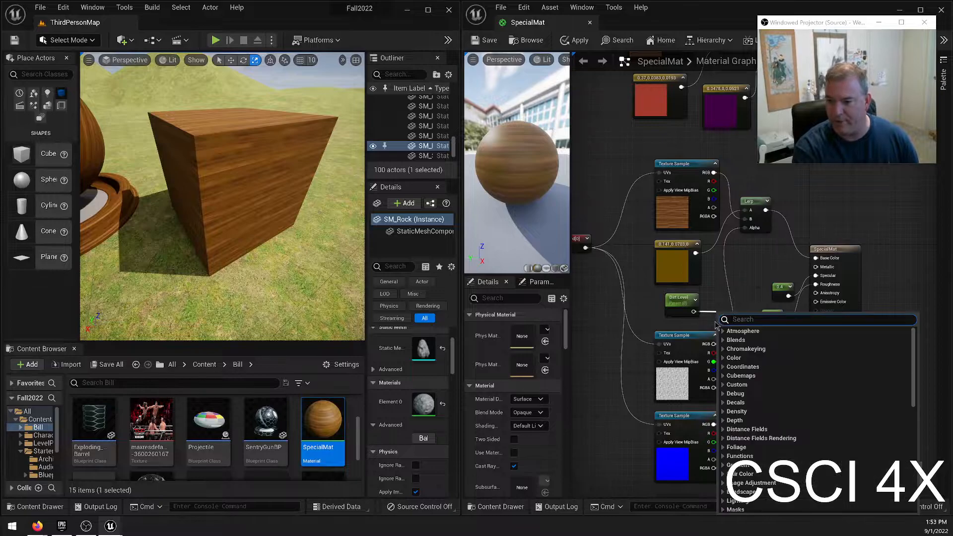
{"action": "type", "text": "mul"}
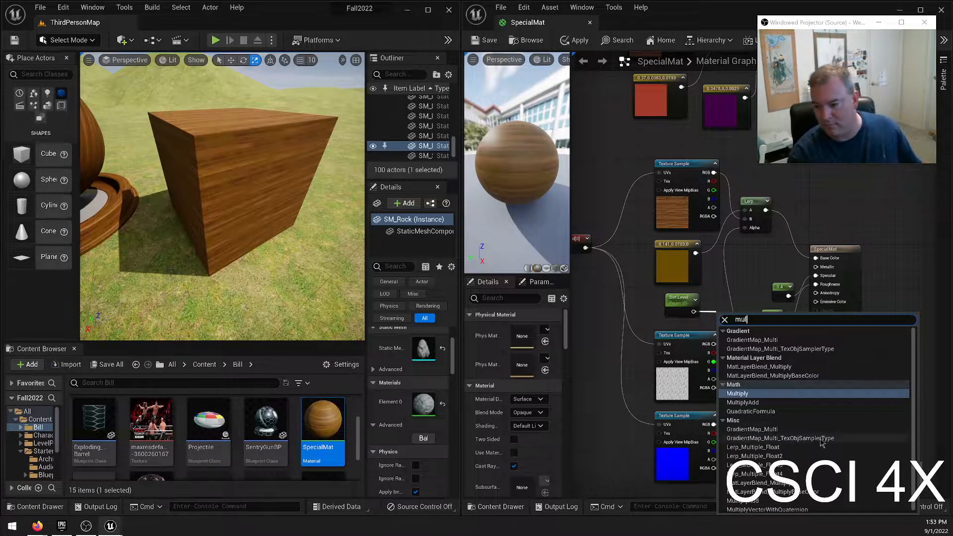
{"action": "left_click", "coordinate": [770, 394]}
{"action": "left_click_drag", "start_coordinate": [714, 344], "coordinate": [733, 298]}
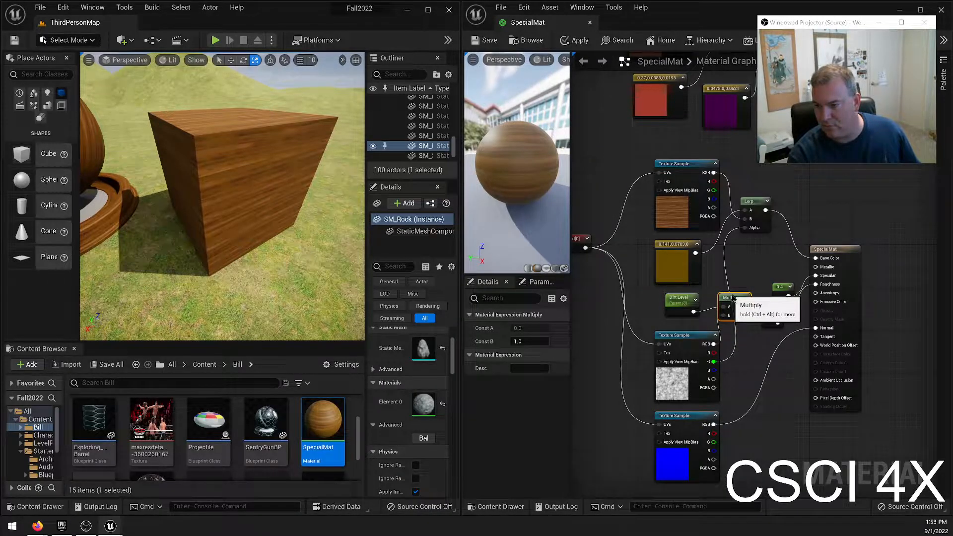
{"action": "left_click_drag", "start_coordinate": [733, 297], "coordinate": [726, 298]}
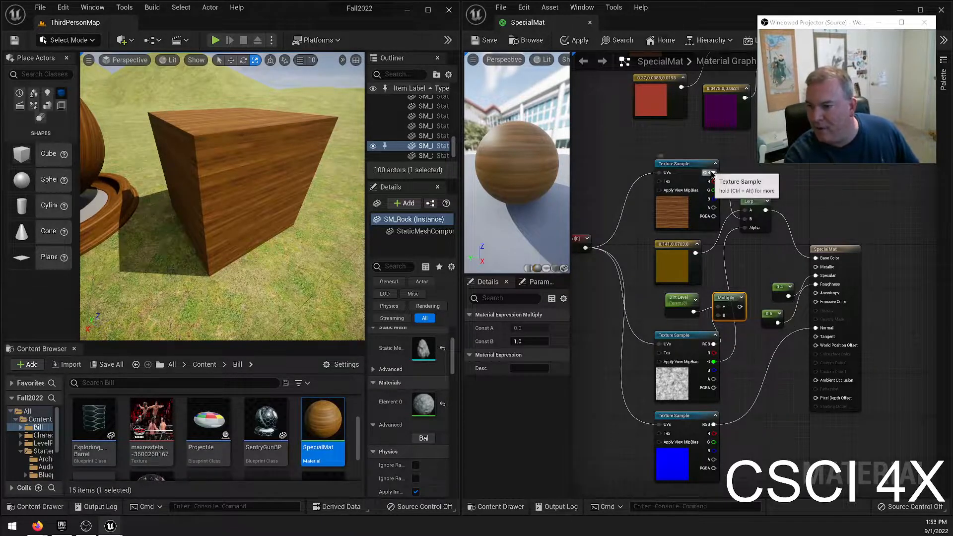
Connect the oak texture's RGB to the Lerp's A, the brown constant to B and Multiply to Alpha, and save the material.
{"action": "left_click_drag", "start_coordinate": [714, 173], "coordinate": [746, 220]}
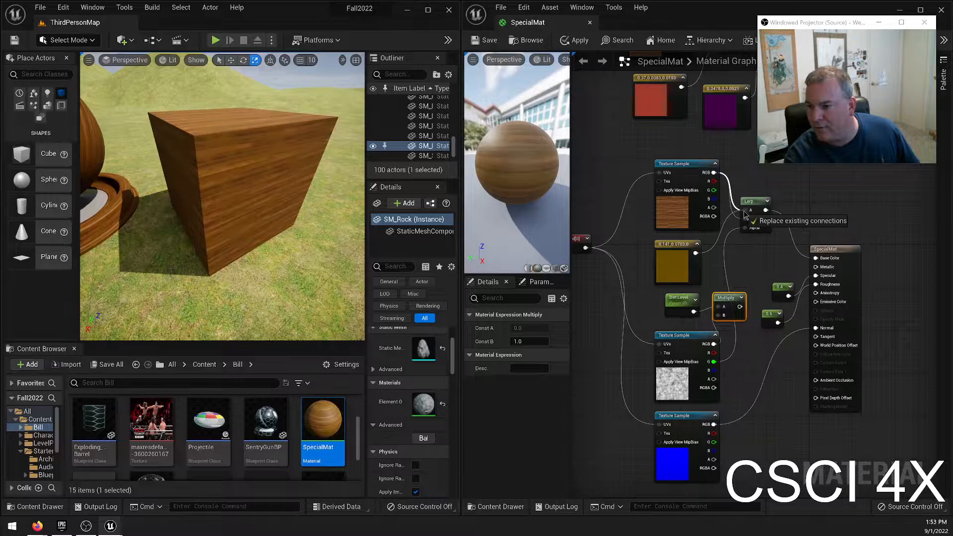
{"action": "left_click_drag", "start_coordinate": [695, 253], "coordinate": [744, 220]}
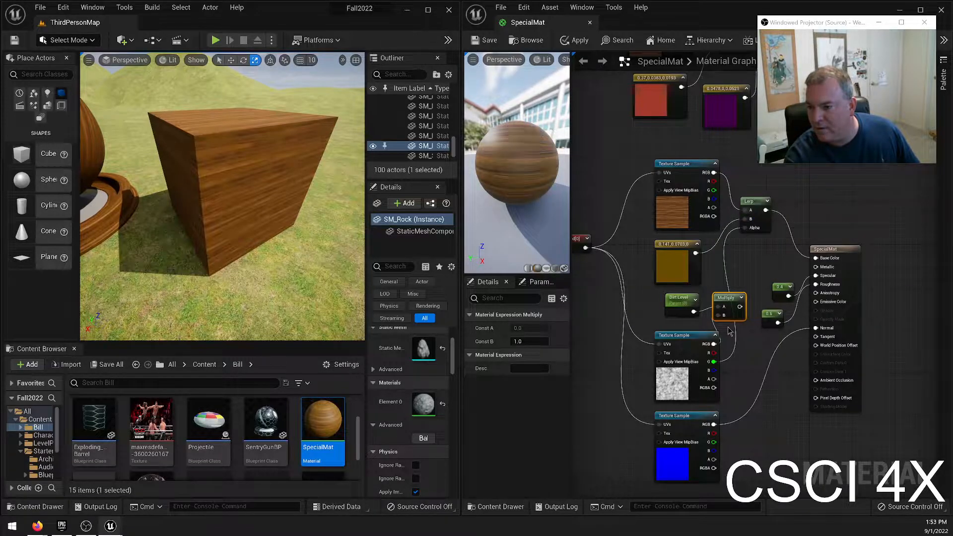
{"action": "left_click_drag", "start_coordinate": [740, 307], "coordinate": [747, 235]}
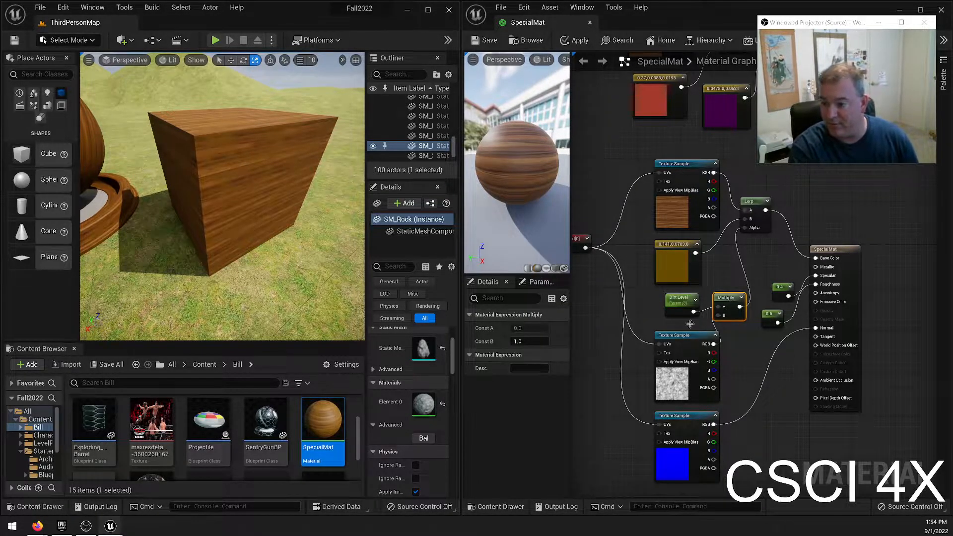
{"action": "left_click", "coordinate": [680, 299]}
{"action": "left_click_drag", "start_coordinate": [490, 145], "coordinate": [454, 119]}
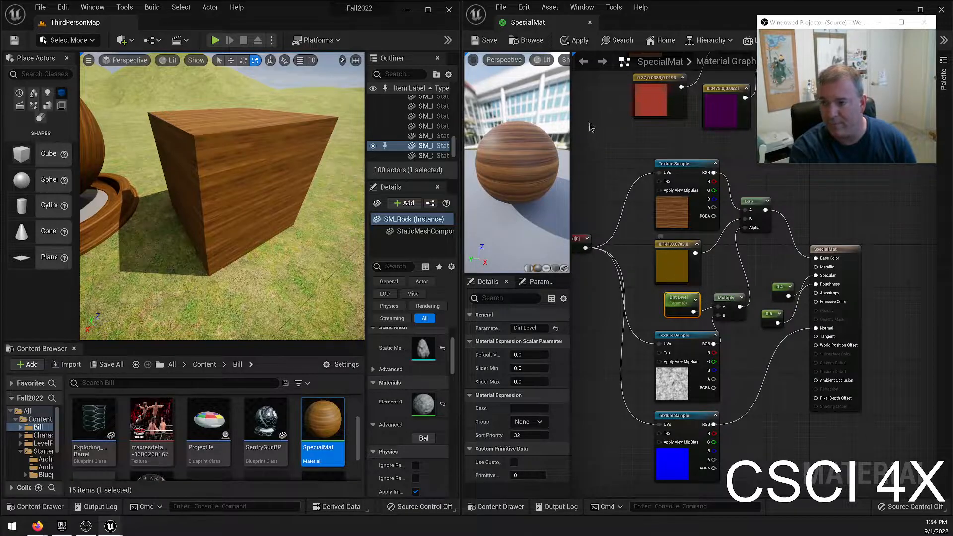
{"action": "left_click", "coordinate": [487, 42]}
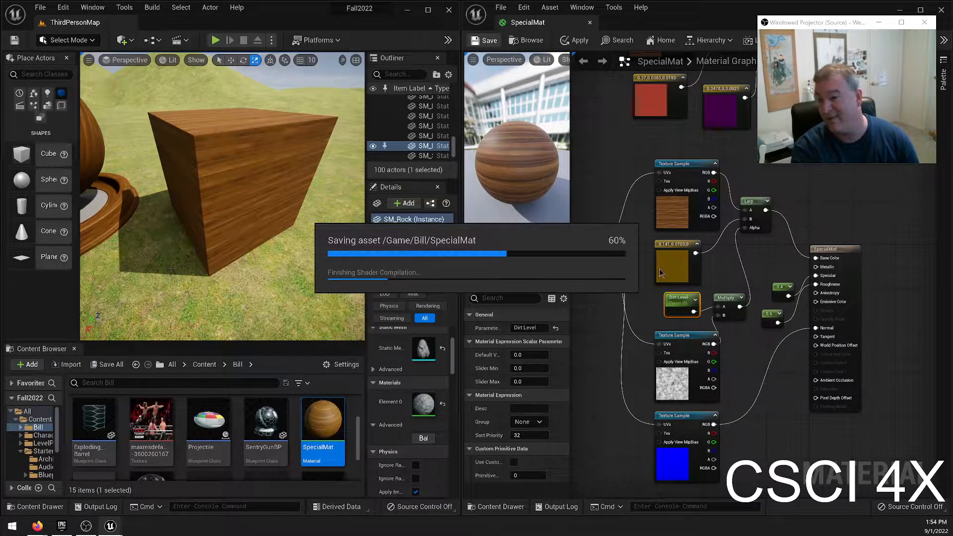
Set Dirt Level's default value to 0.5, save the material and inspect the wood sphere in the level up close.
{"action": "right_click_drag", "start_coordinate": [281, 159], "coordinate": [236, 159]}
{"action": "key", "text": "w"}
{"action": "key", "text": "a"}
{"action": "key", "text": "w"}
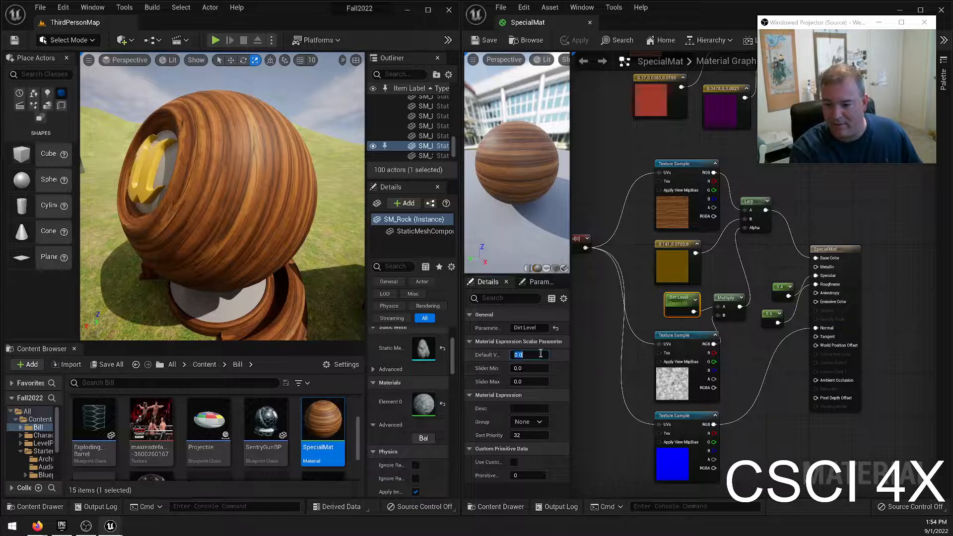
{"action": "type", "text": "0.5"}
{"action": "key", "text": "Return"}
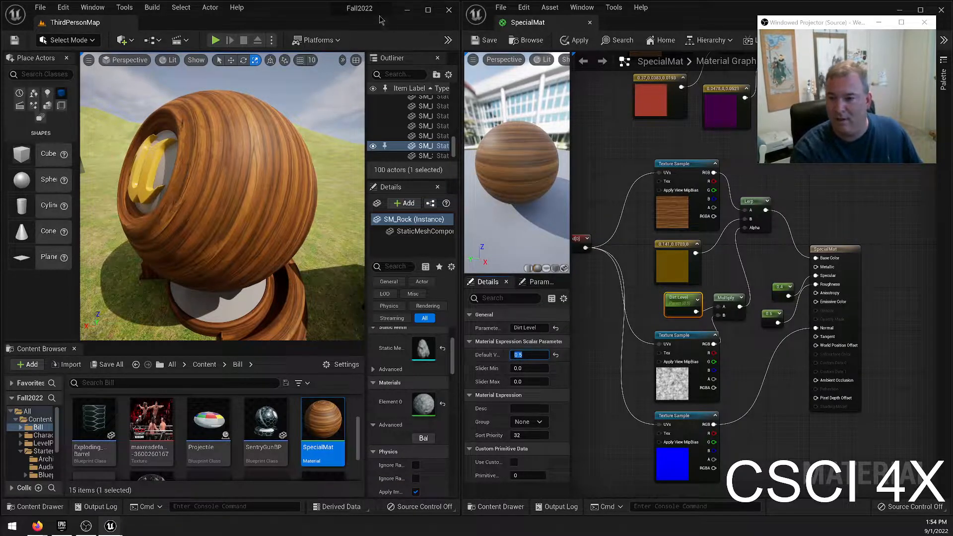
{"action": "left_click", "coordinate": [487, 44]}
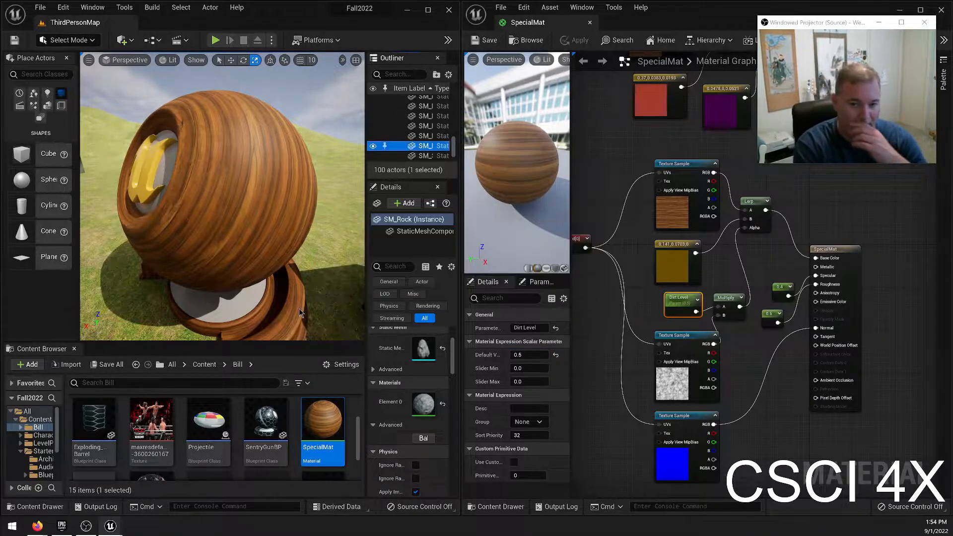
{"action": "right_click_drag", "start_coordinate": [245, 200], "coordinate": [271, 201]}
{"action": "key", "text": "w"}
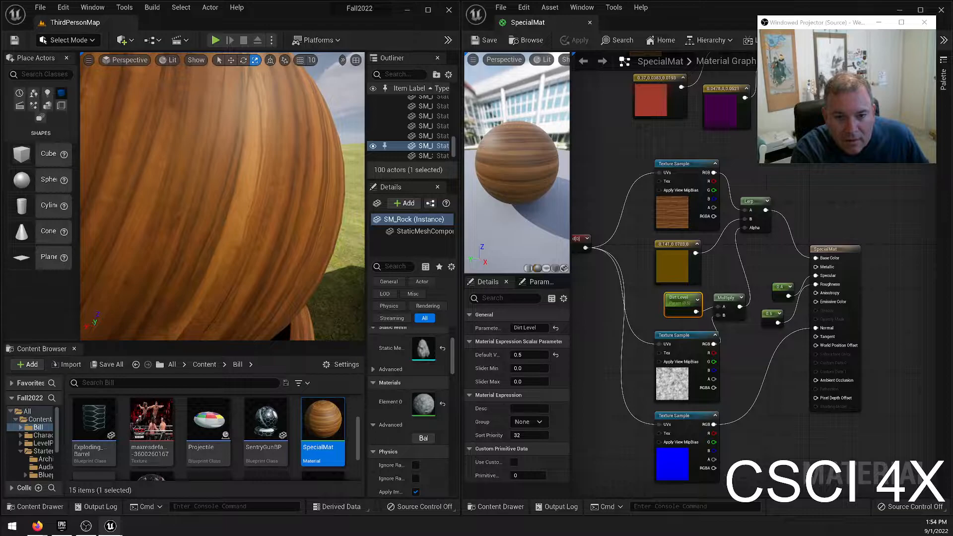
Try Dirt Level default values of 1, 2, 5 and 8 to compare stronger dirt blending.
{"action": "left_click", "coordinate": [540, 356]}
{"action": "type", "text": "1"}
{"action": "key", "text": "Return"}
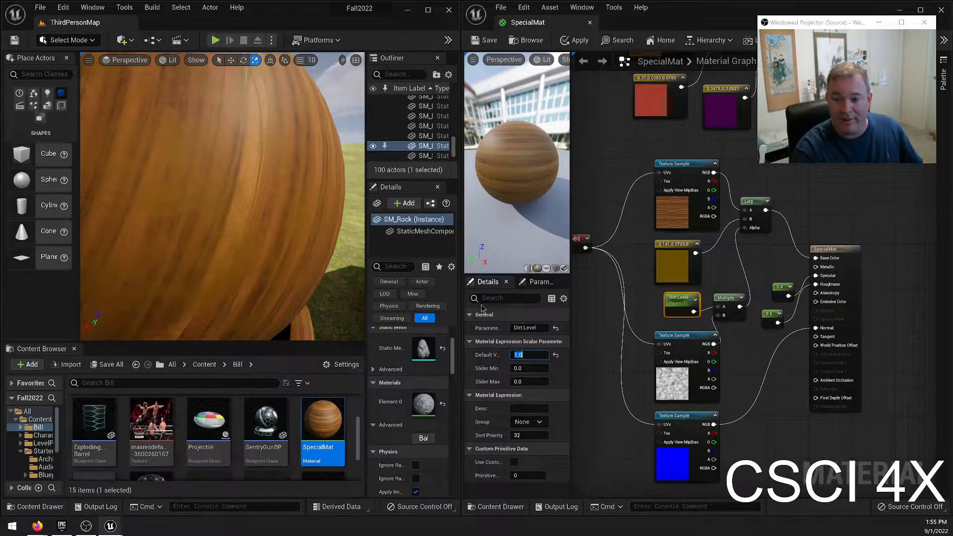
{"action": "type", "text": "2"}
{"action": "key", "text": "Return"}
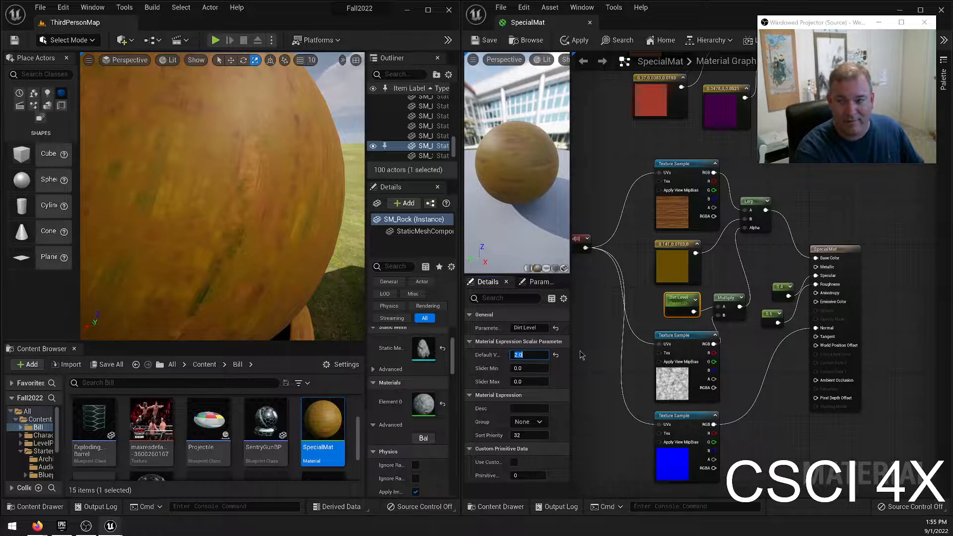
{"action": "type", "text": "5"}
{"action": "key", "text": "Return"}
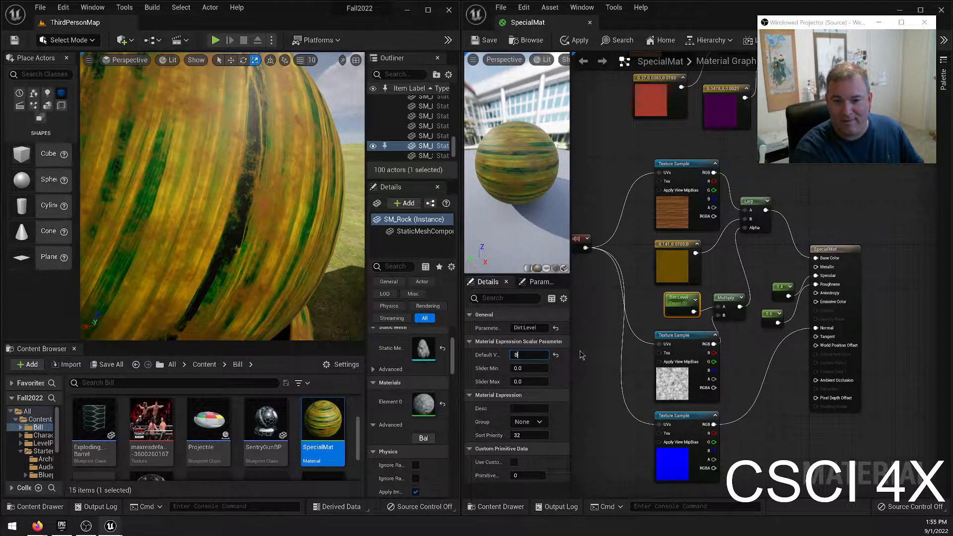
{"action": "type", "text": "8"}
{"action": "key", "text": "Return"}
Try Dirt Level default values of 0.5, 0.2 and 0.4 to compare lighter dirt blending.
{"action": "type", "text": ".5"}
{"action": "key", "text": "Return"}
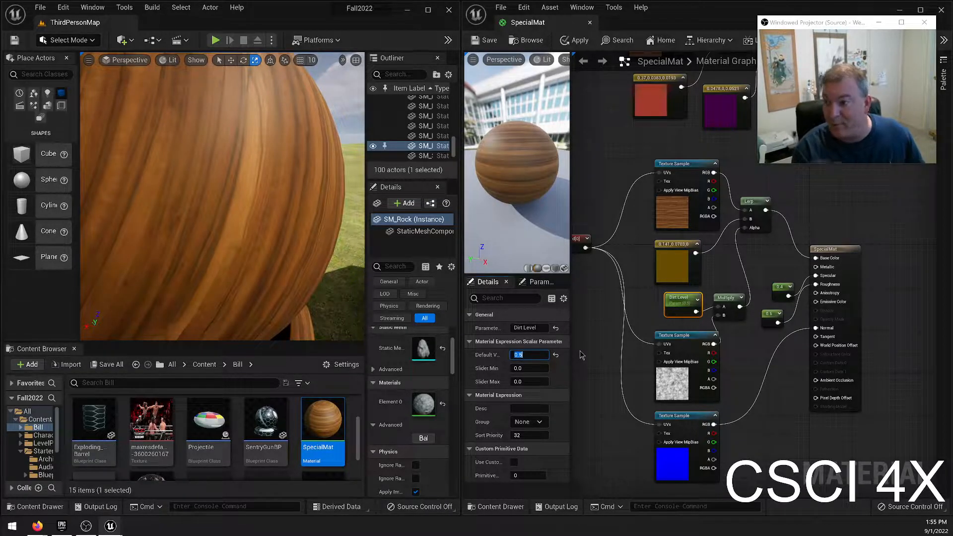
{"action": "type", "text": ".2"}
{"action": "key", "text": "Return"}
{"action": "key", "text": "BackSpace"}
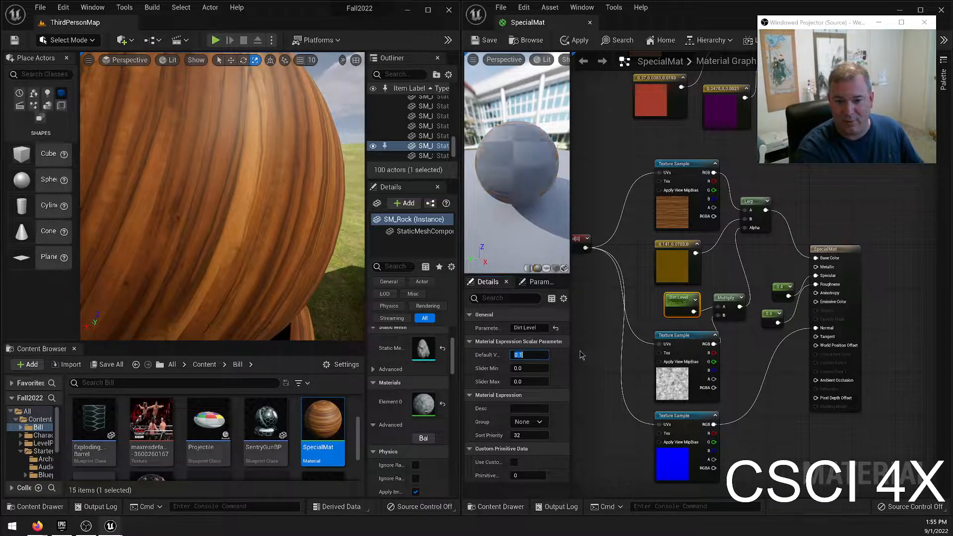
{"action": "type", "text": ".4"}
{"action": "key", "text": "Return"}
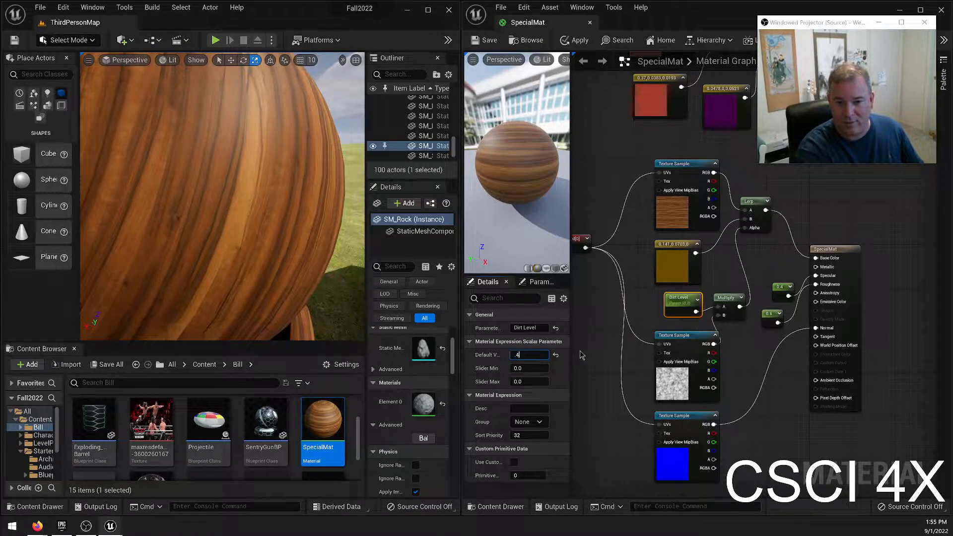
Set Dirt Level's default value to 1 and its Slider Max to 10.
{"action": "left_click", "coordinate": [524, 357]}
{"action": "key", "text": "BackSpace"}
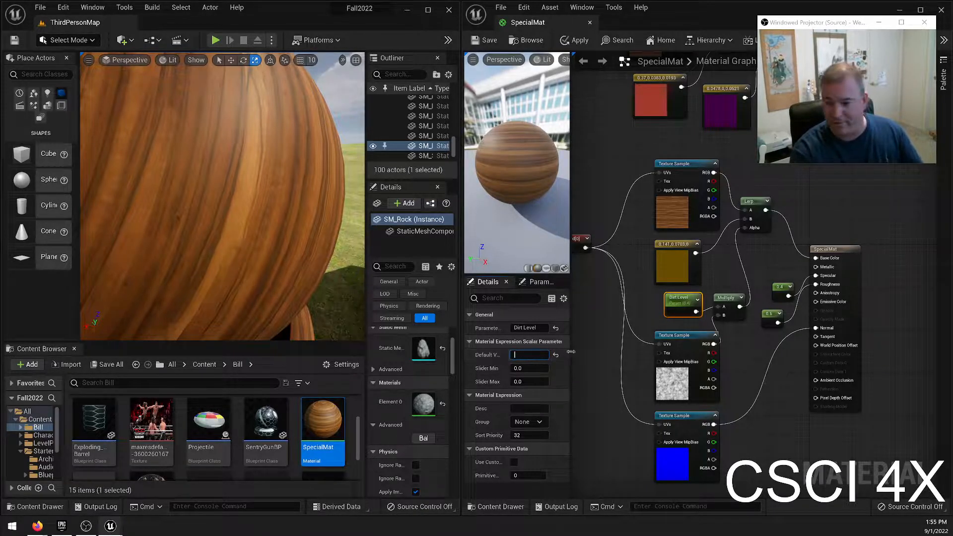
{"action": "type", "text": "1"}
{"action": "left_click", "coordinate": [529, 381]}
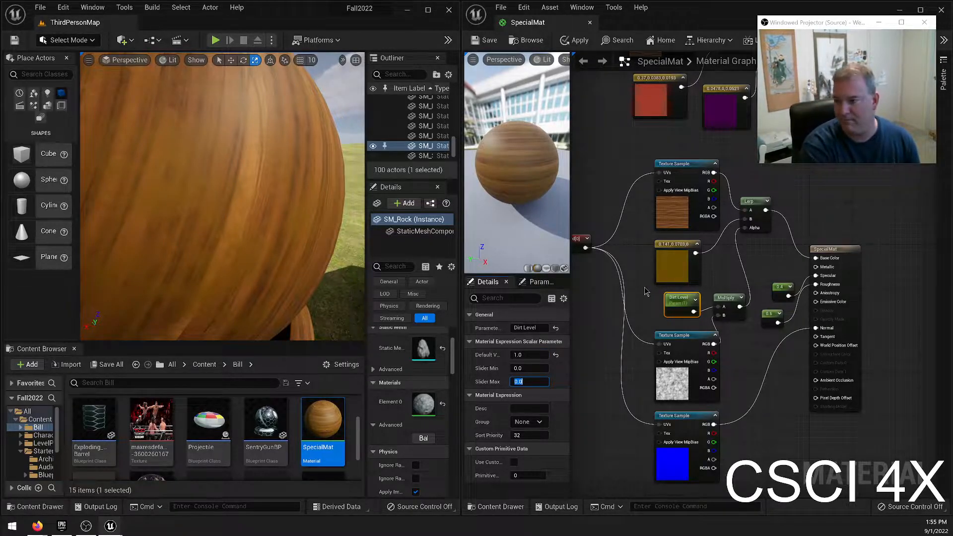
{"action": "key", "text": "Return"}
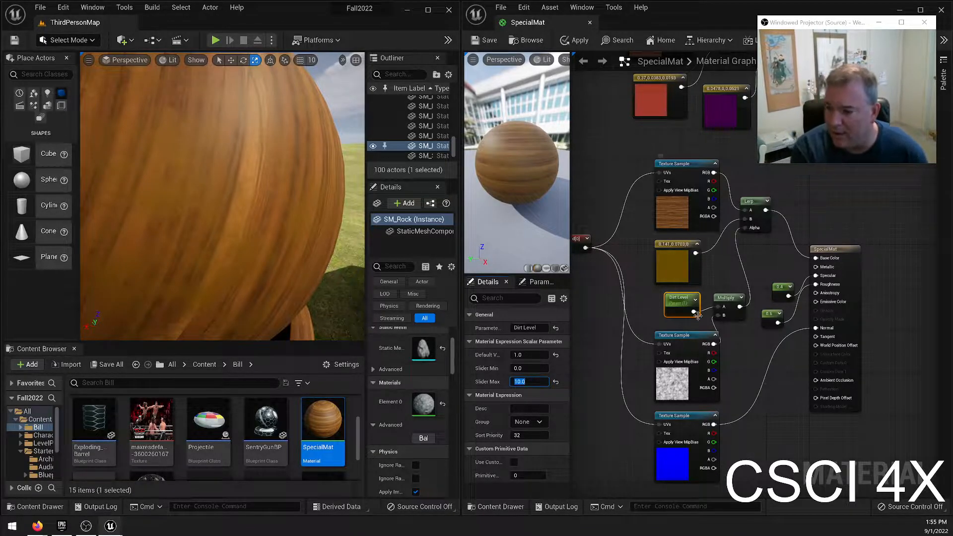
Add a Clamp node from the Multiply node's output.
{"action": "left_click_drag", "start_coordinate": [740, 307], "coordinate": [744, 278]}
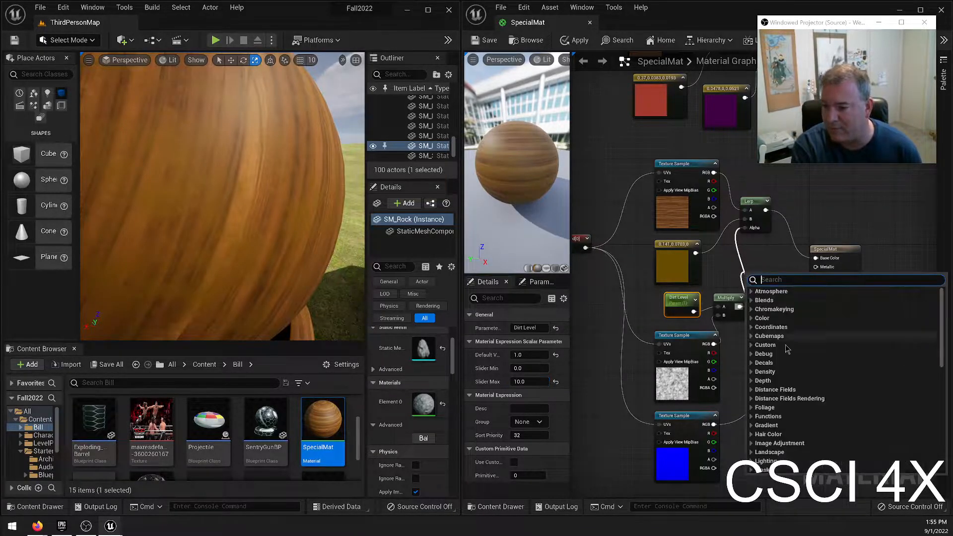
{"action": "type", "text": "clamp"}
{"action": "key", "text": "Return"}
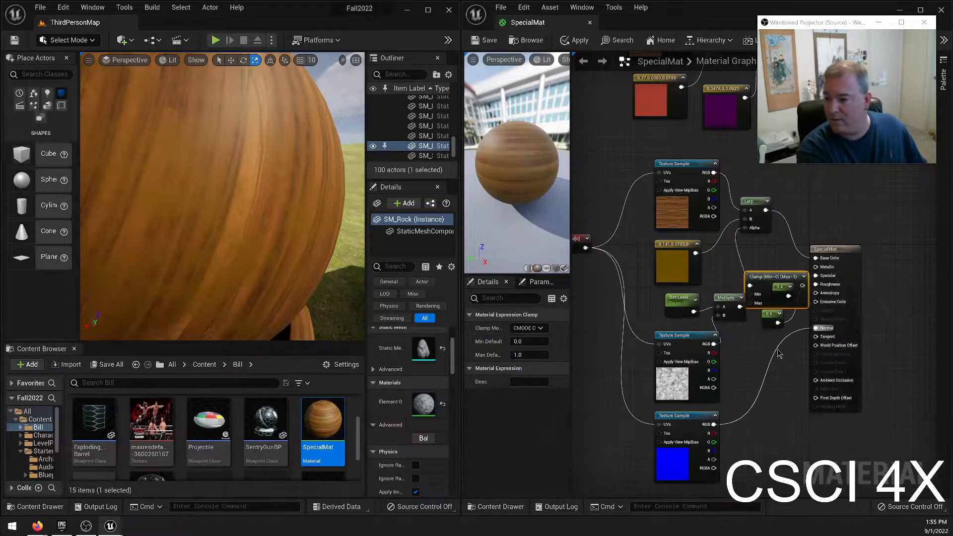
Spread out the output node, its scalar constants and the Clamp, with Clamp feeding the Lerp's Alpha, and save the material.
{"action": "left_click", "coordinate": [835, 253]}
{"action": "left_click_drag", "start_coordinate": [835, 253], "coordinate": [888, 258]}
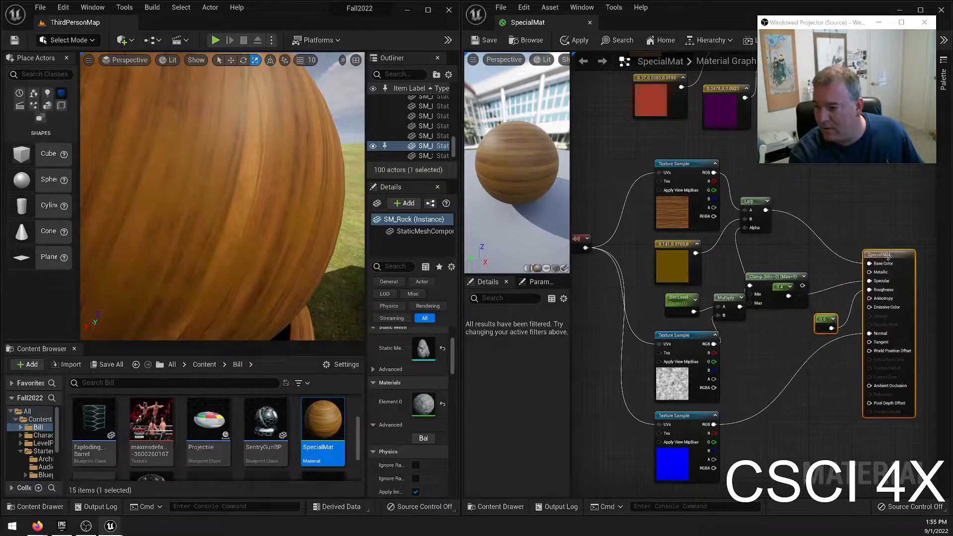
{"action": "left_click_drag", "start_coordinate": [784, 290], "coordinate": [821, 288]}
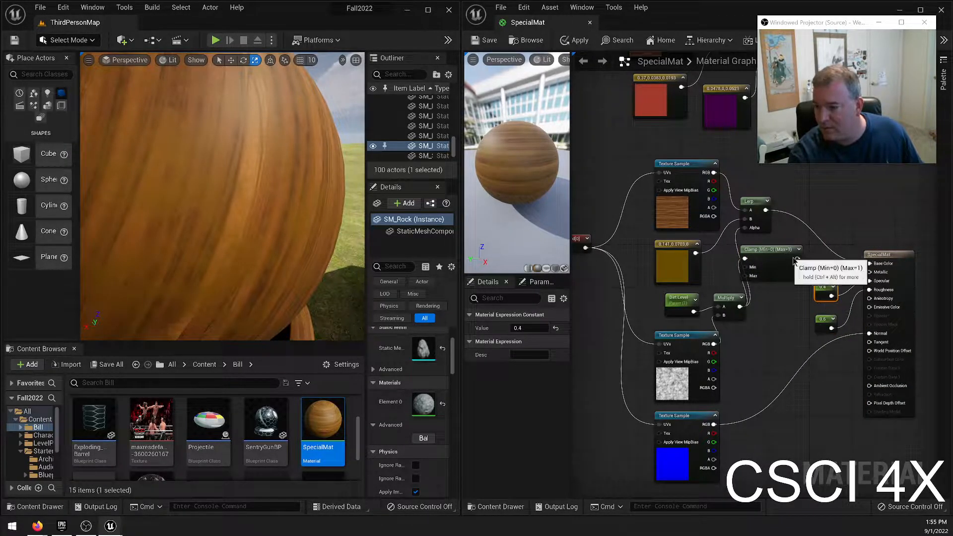
{"action": "left_click_drag", "start_coordinate": [798, 258], "coordinate": [754, 252]}
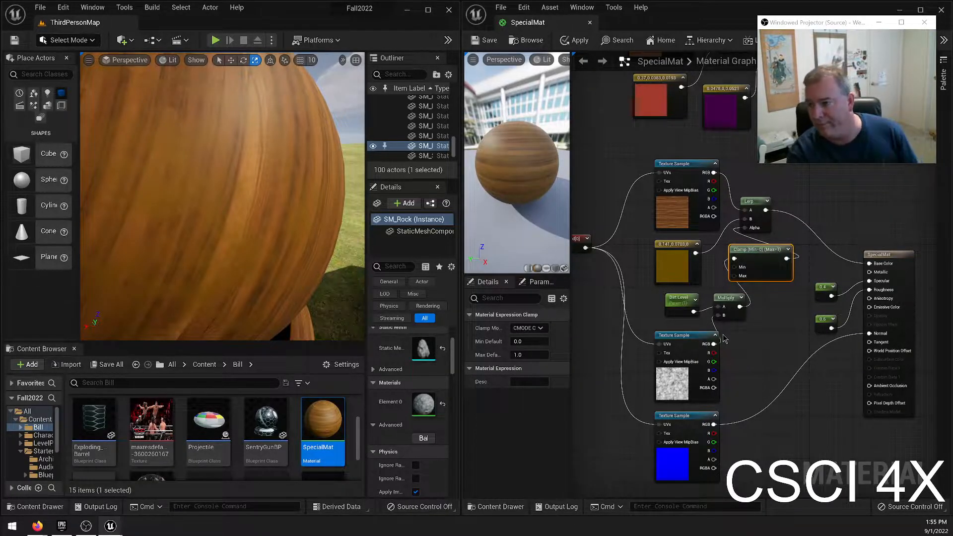
{"action": "left_click", "coordinate": [489, 41]}
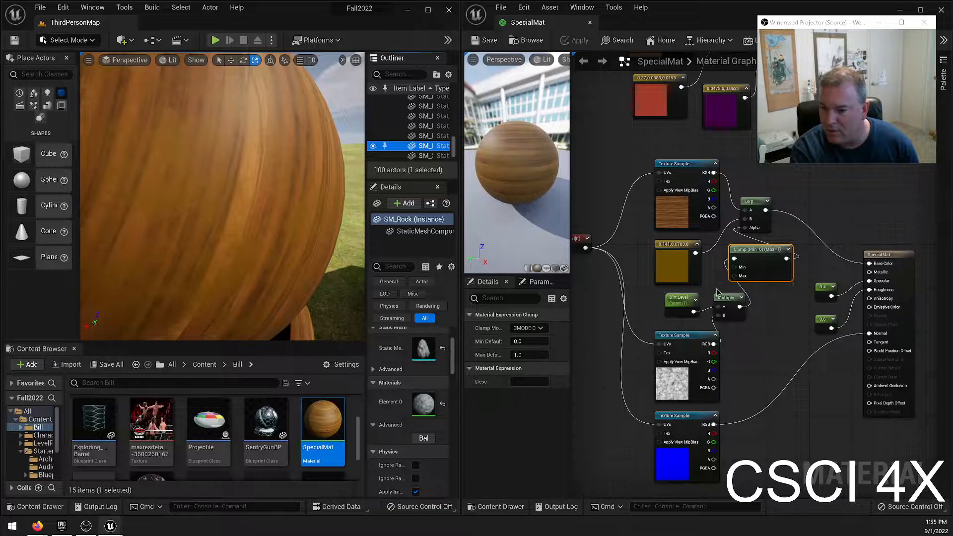
Try Dirt Level default values of 20 and 2, inspecting the clamped dirt on the rock in the level.
{"action": "left_click", "coordinate": [671, 248]}
{"action": "left_click", "coordinate": [680, 300]}
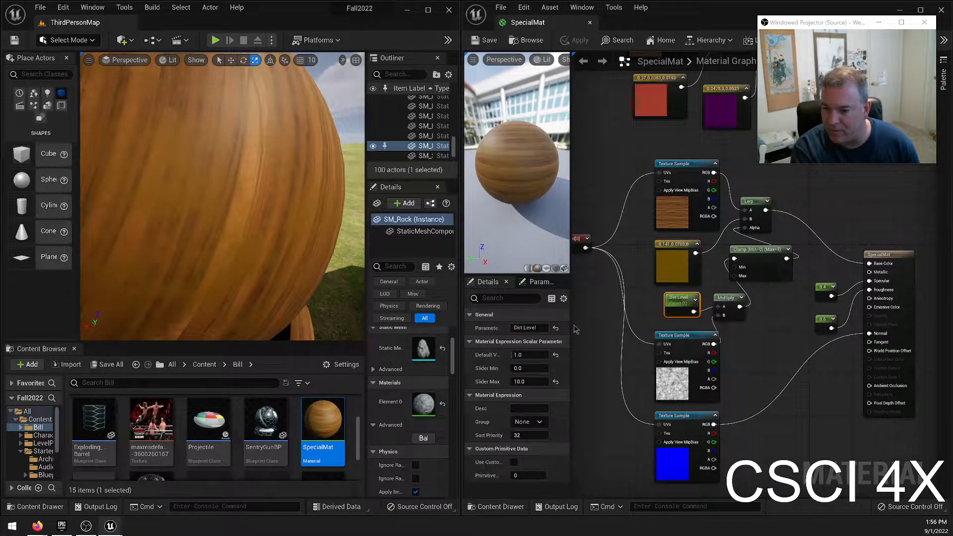
{"action": "left_click", "coordinate": [540, 355]}
{"action": "type", "text": "20"}
{"action": "key", "text": "Return"}
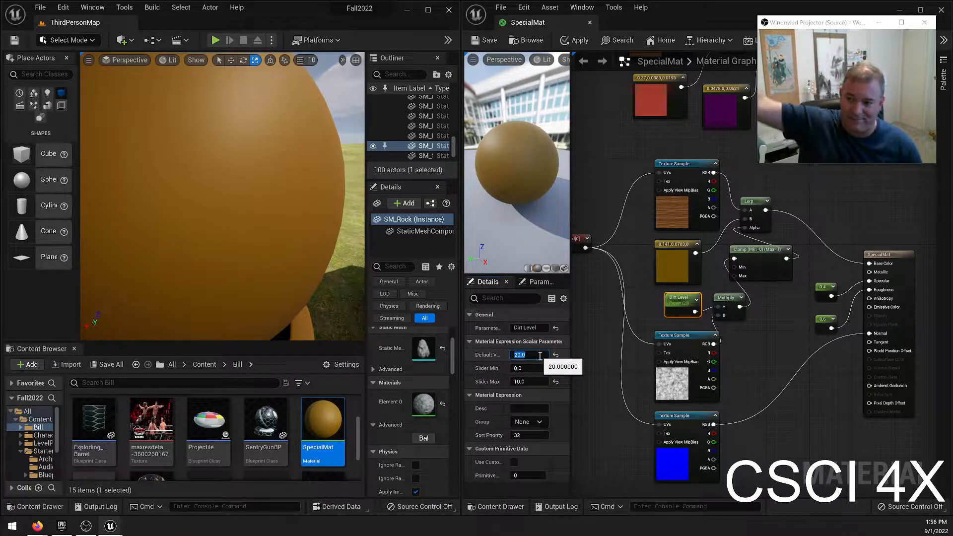
{"action": "right_click_drag", "start_coordinate": [127, 219], "coordinate": [89, 222]}
{"action": "left_click", "coordinate": [534, 355]}
{"action": "type", "text": "2"}
{"action": "key", "text": "Return"}
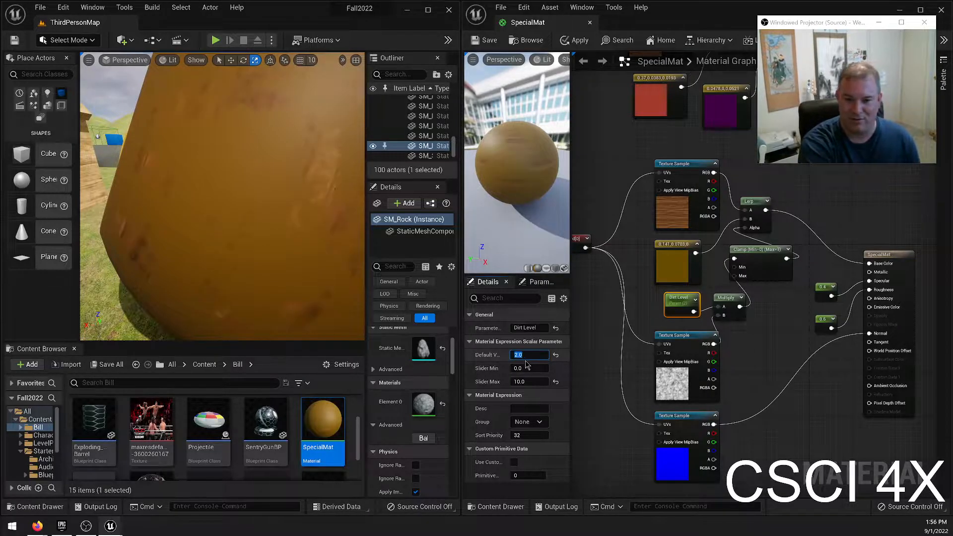
Try Dirt Level default values of 3, 0 and 1.5 and compare the dirt on the sphere and cube in the level.
{"action": "type", "text": "3"}
{"action": "key", "text": "Return"}
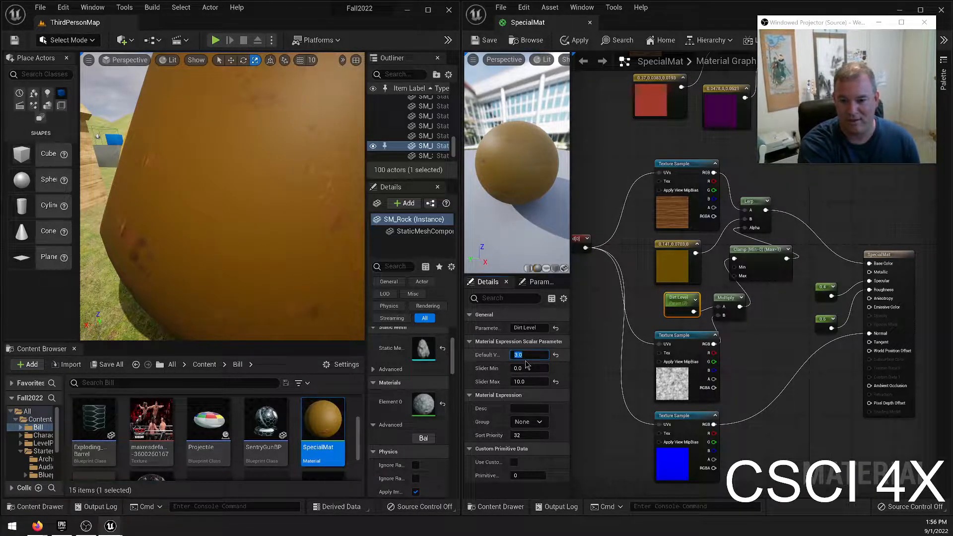
{"action": "key", "text": "Return"}
{"action": "type", "text": "1"}
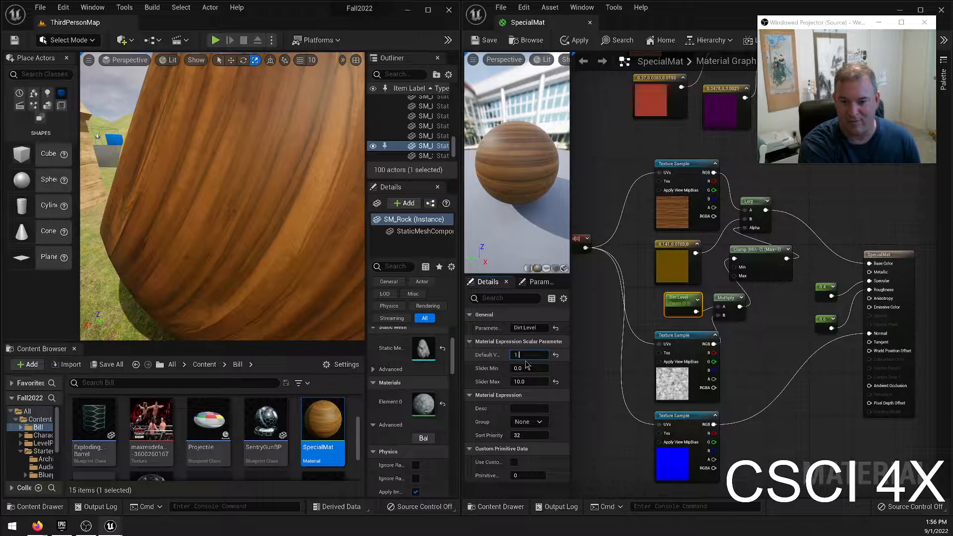
{"action": "type", "text": ".5"}
{"action": "key", "text": "Return"}
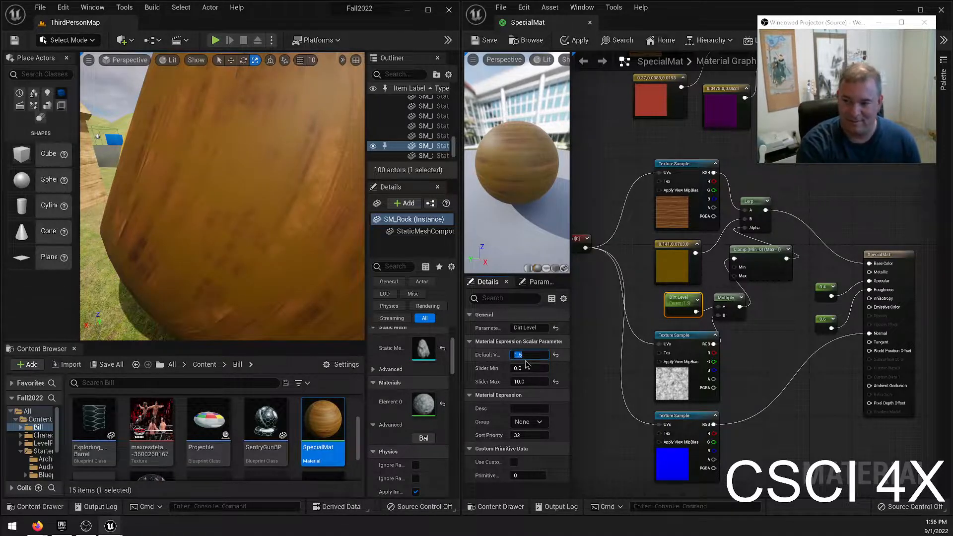
{"action": "right_click_drag", "start_coordinate": [259, 209], "coordinate": [167, 229]}
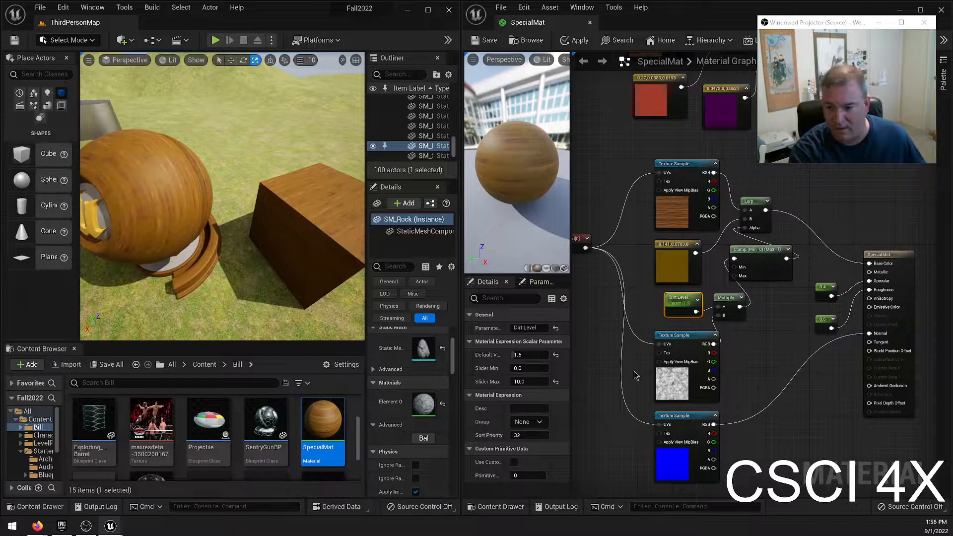
Try Dirt Level default values of 1, 5, 100 and 50 to test the clamp at extreme levels.
{"action": "left_click", "coordinate": [544, 360]}
{"action": "type", "text": "1"}
{"action": "key", "text": "Return"}
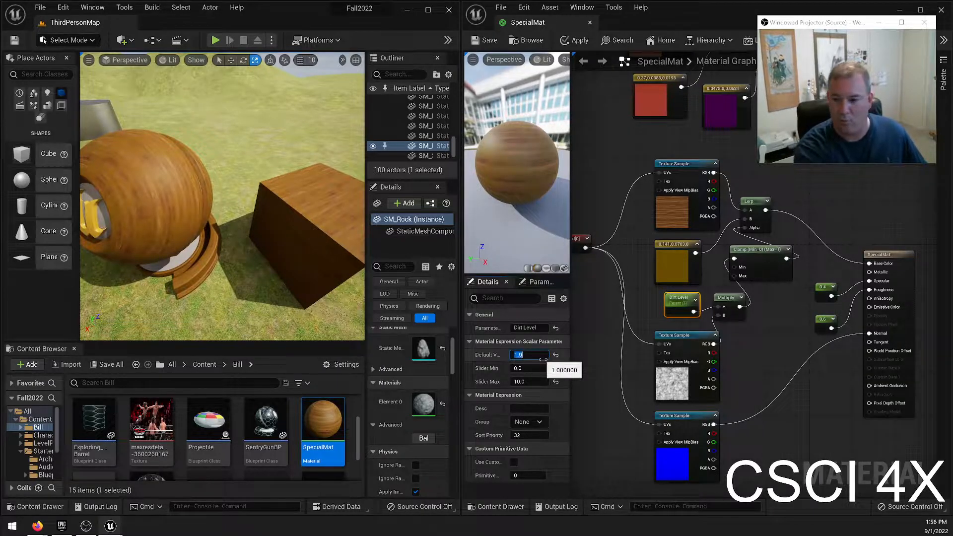
{"action": "type", "text": "5"}
{"action": "key", "text": "Return"}
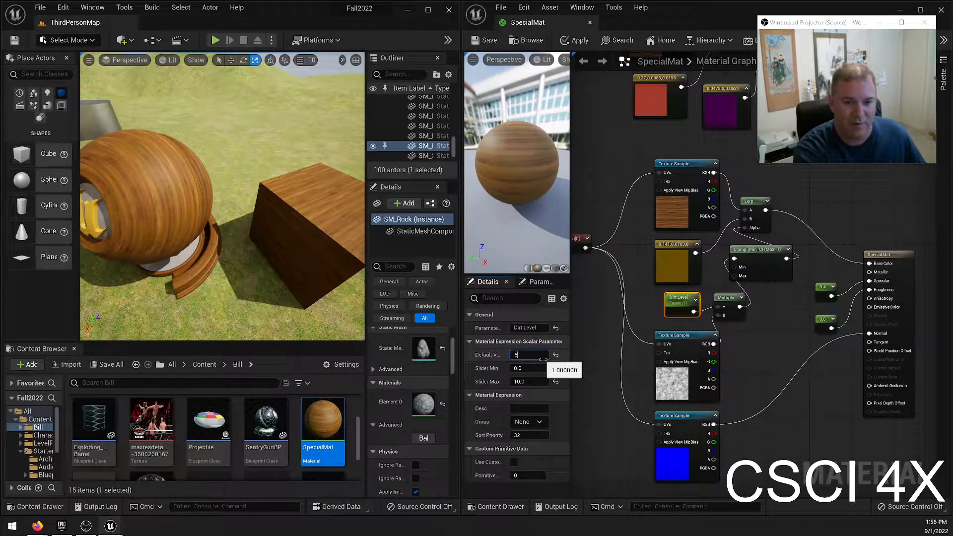
{"action": "type", "text": "100"}
{"action": "key", "text": "Return"}
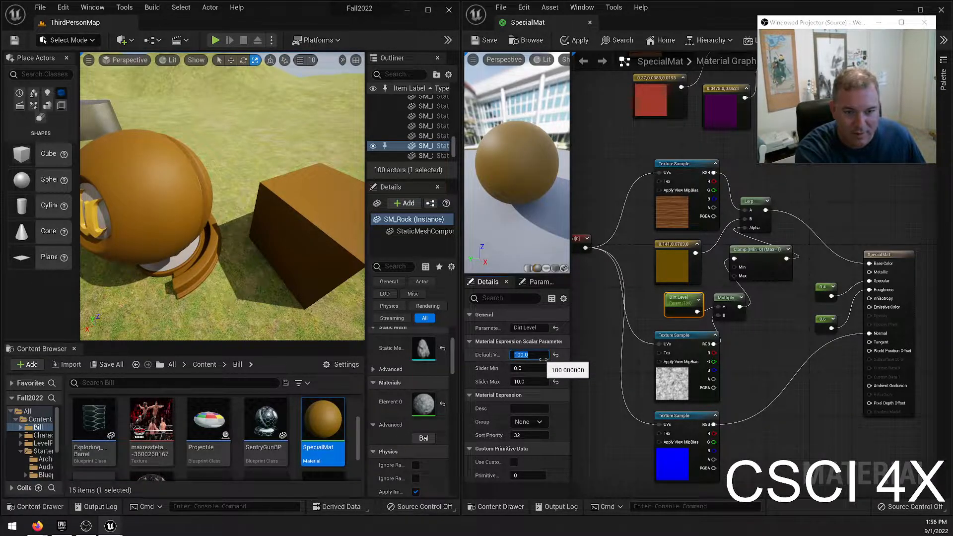
{"action": "type", "text": "50"}
{"action": "key", "text": "Return"}
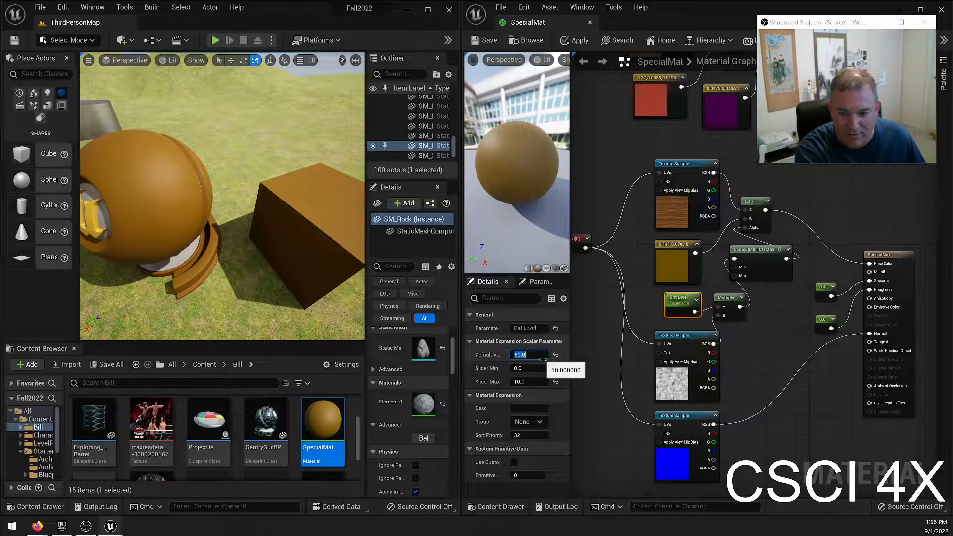
Try Dirt Level default values of 3, 2, 5 and 6 to find a sensible upper limit.
{"action": "type", "text": "3"}
{"action": "key", "text": "Return"}
{"action": "type", "text": "2"}
{"action": "key", "text": "Return"}
{"action": "key", "text": "Return"}
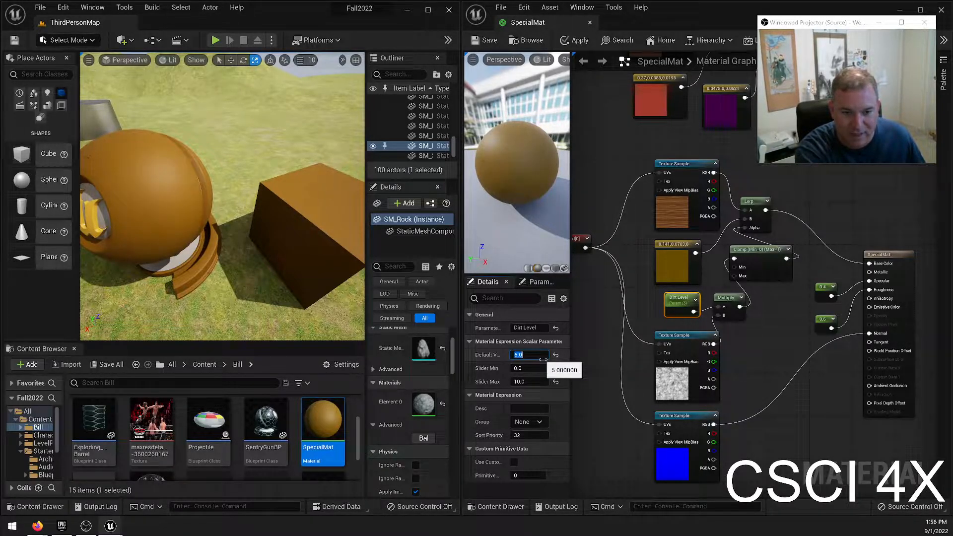
{"action": "type", "text": "6"}
Set Dirt Level's default value to 1 and its Slider Max to 5, and save the material.
{"action": "key", "text": "Return"}
{"action": "type", "text": "1"}
{"action": "key", "text": "Return"}
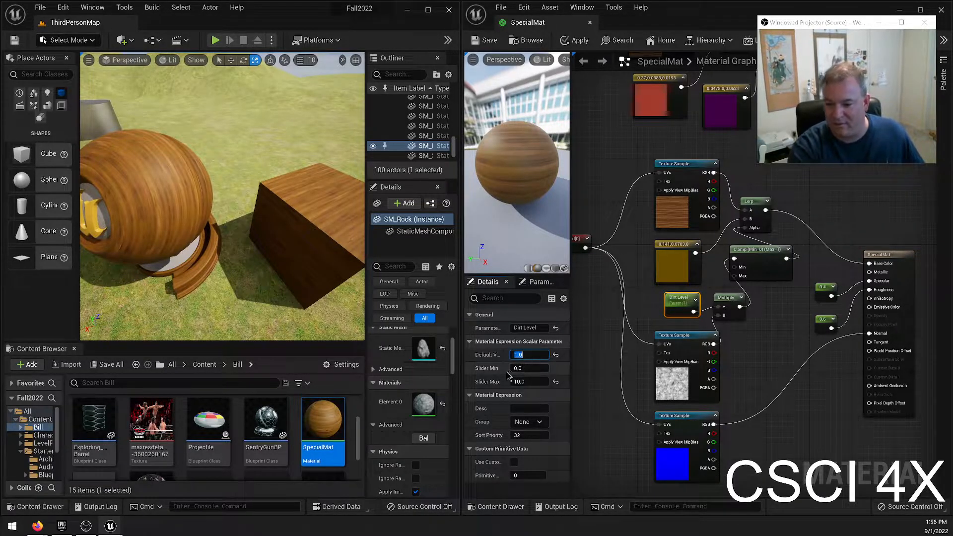
{"action": "left_click", "coordinate": [527, 381]}
{"action": "type", "text": "5"}
{"action": "key", "text": "Return"}
{"action": "key", "text": "ctrl+s"}
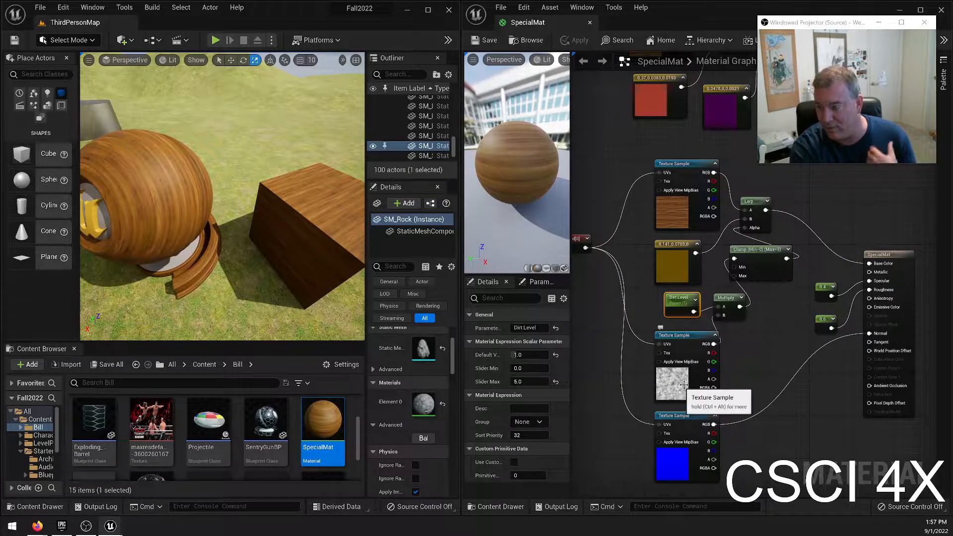
Try a Dirt Level default value of 5 and view the sphere up close in the level.
{"action": "left_click", "coordinate": [752, 271]}
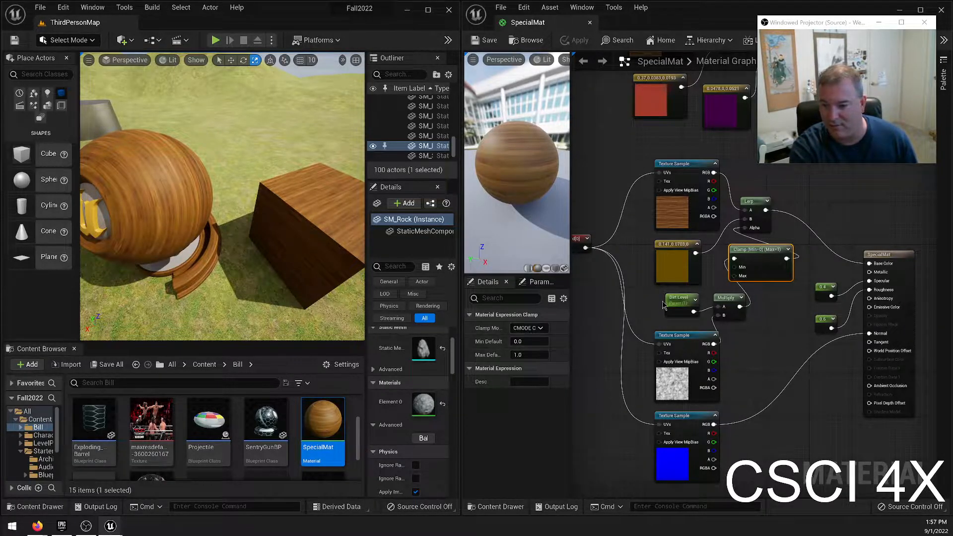
{"action": "left_click", "coordinate": [680, 301]}
{"action": "left_click", "coordinate": [534, 356]}
{"action": "type", "text": "5"}
{"action": "key", "text": "Return"}
{"action": "key", "text": "a"}
{"action": "right_click_drag", "start_coordinate": [212, 159], "coordinate": [235, 130]}
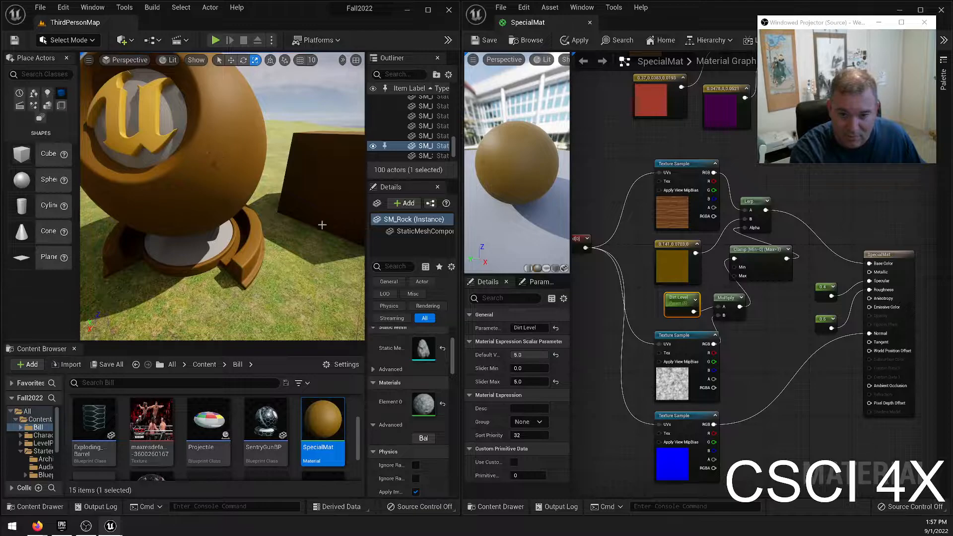
Try a Dirt Level default value of 2, set it back to 1 and save the material.
{"action": "left_click", "coordinate": [538, 356]}
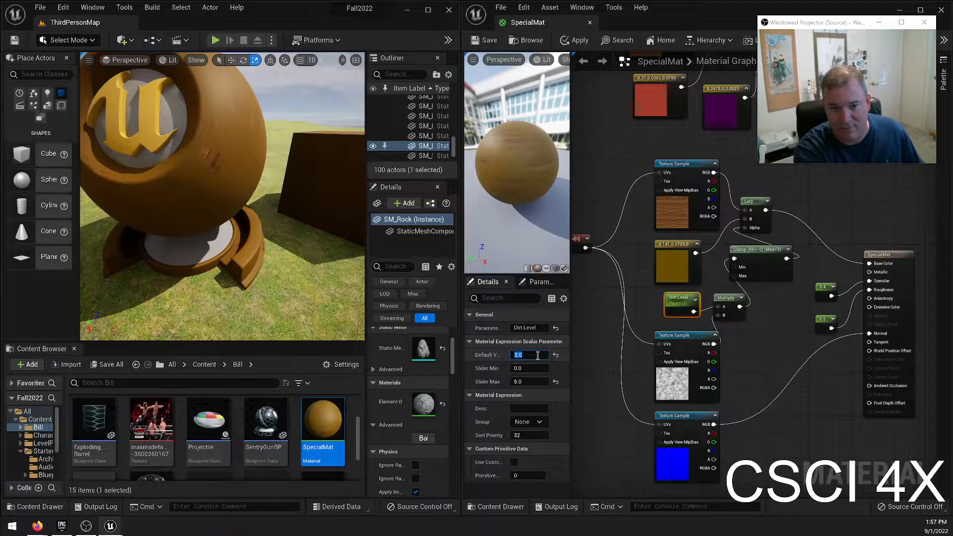
{"action": "type", "text": "1"}
{"action": "key", "text": "Return"}
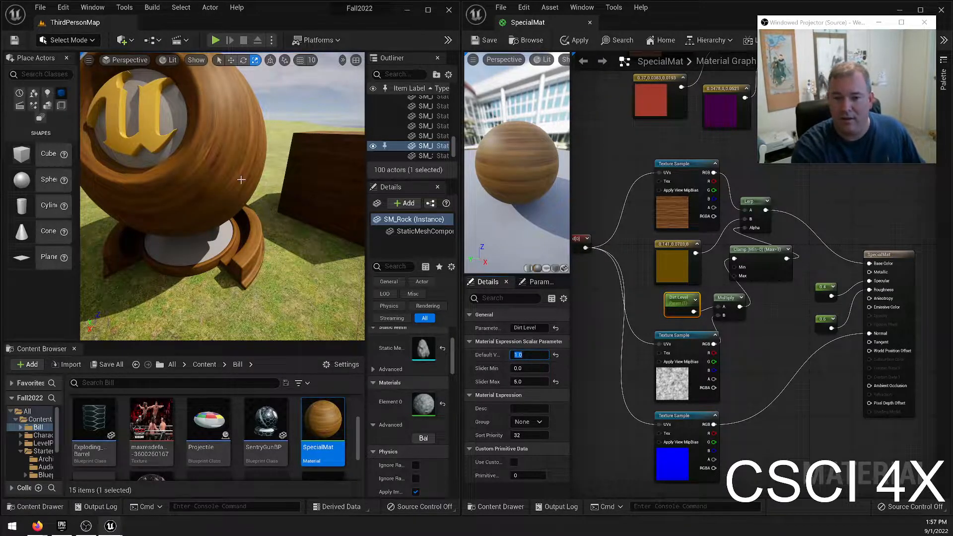
{"action": "right_click_drag", "start_coordinate": [223, 196], "coordinate": [279, 219]}
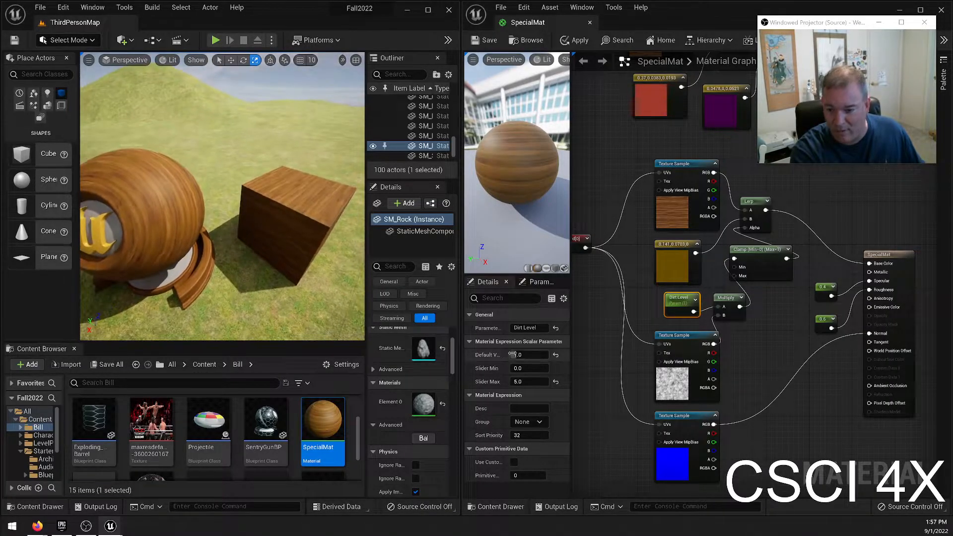
{"action": "left_click", "coordinate": [487, 40]}
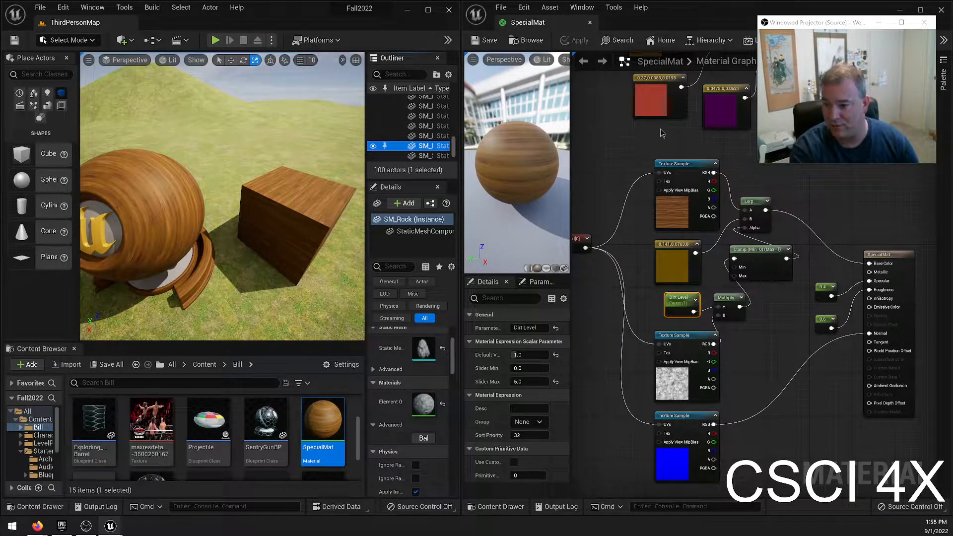
Replace the wood Texture Sample with a TextureSampleParameter2D, wired from the texture coordinates into the Lerp's A input.
{"action": "left_click", "coordinate": [679, 163]}
{"action": "key", "text": "Delete"}
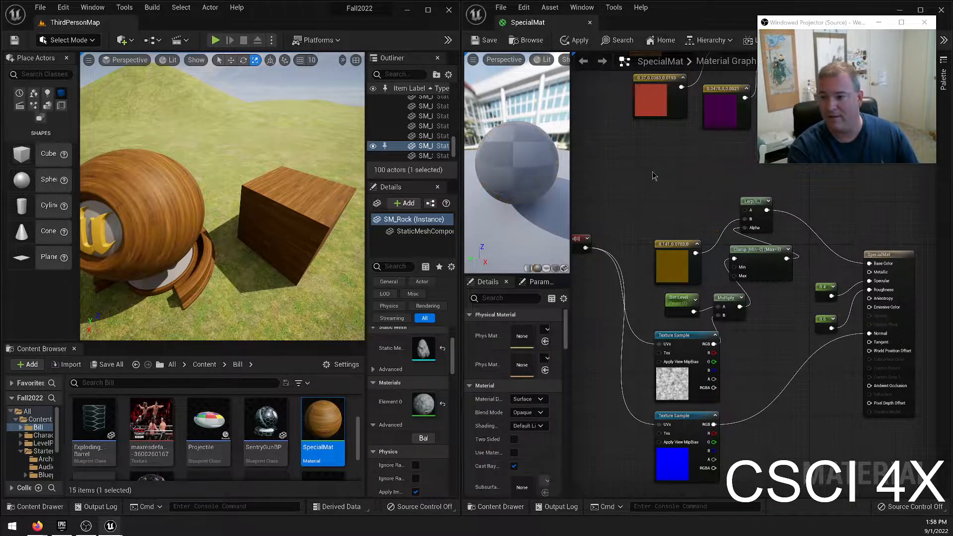
{"action": "right_click", "coordinate": [652, 173]}
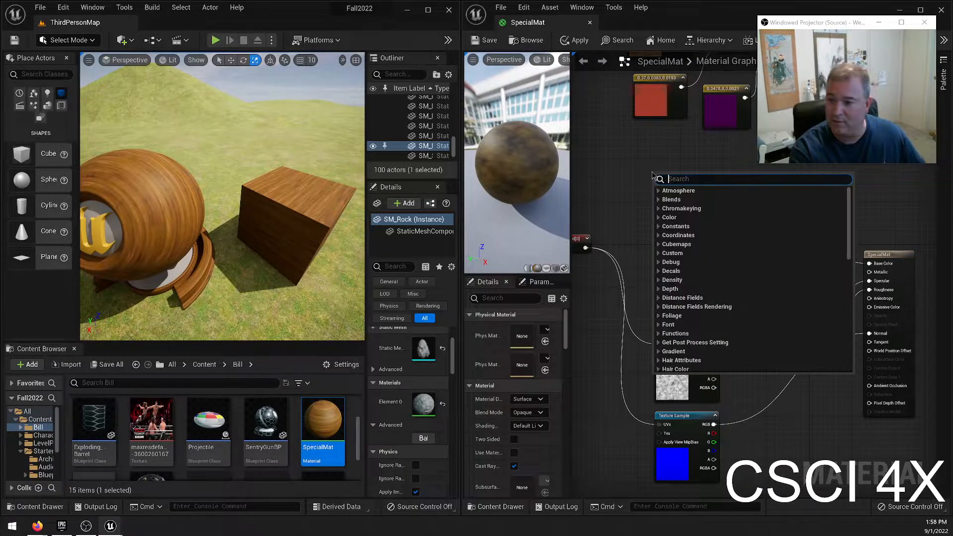
{"action": "type", "text": "texture para"}
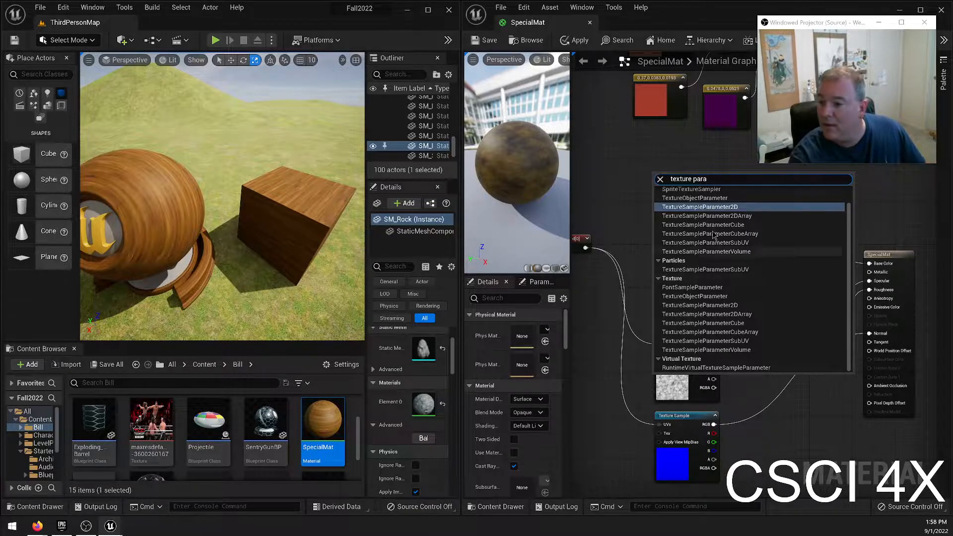
{"action": "scroll", "coordinate": [716, 250], "scroll_direction": "up", "scroll_amount": 1}
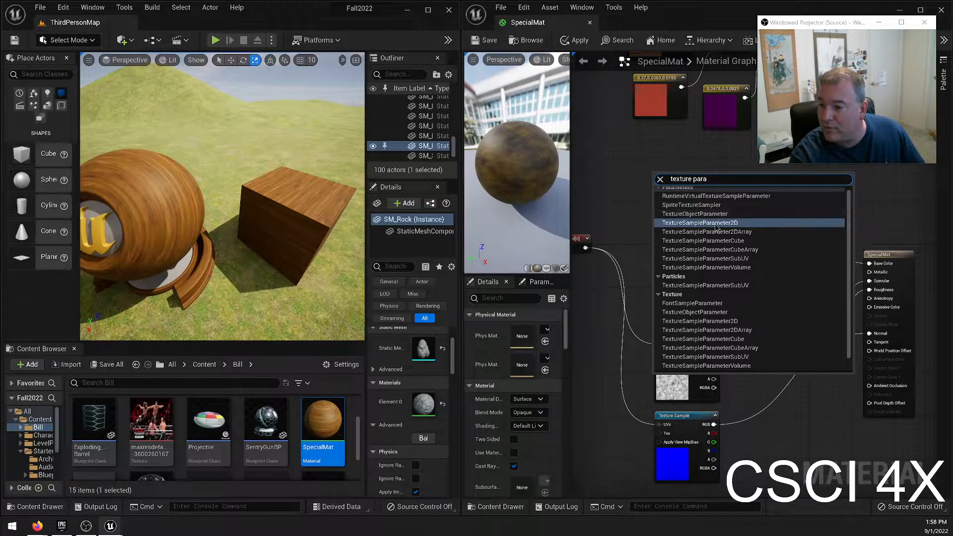
{"action": "scroll", "coordinate": [726, 221], "scroll_direction": "up", "scroll_amount": 1}
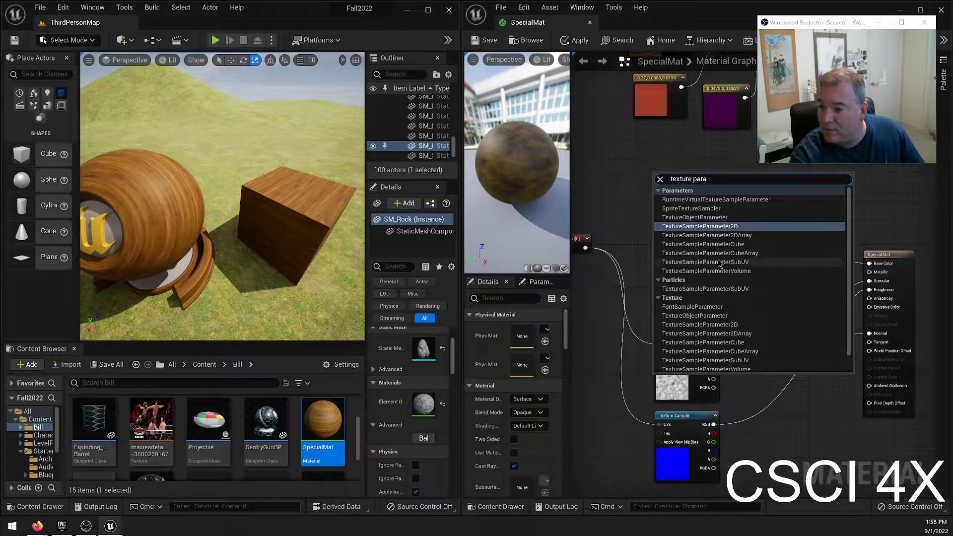
{"action": "left_click", "coordinate": [715, 227]}
{"action": "left_click_drag", "start_coordinate": [687, 182], "coordinate": [745, 210]}
{"action": "left_click_drag", "start_coordinate": [586, 244], "coordinate": [638, 183]}
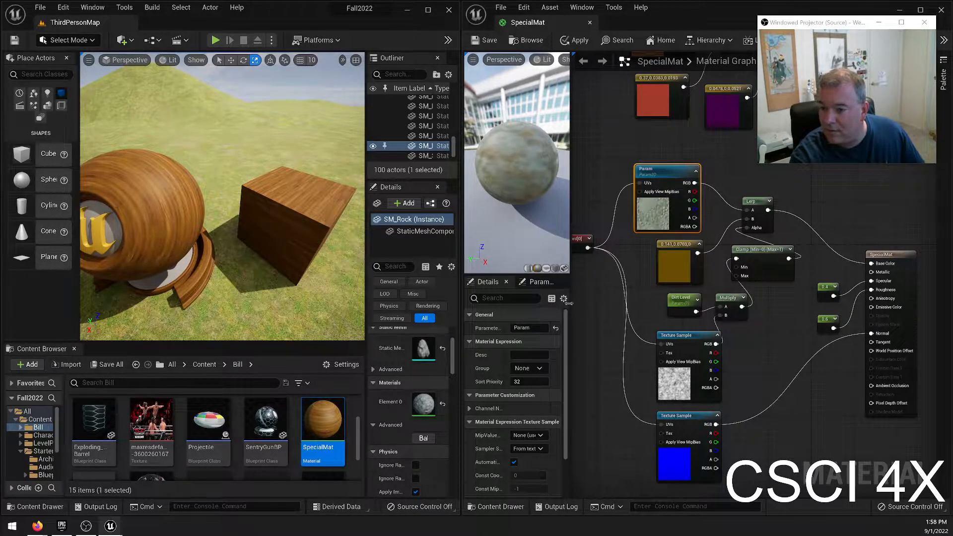
Set the new texture parameter's default texture to T_Wood_Oak_D and apply the material changes.
{"action": "scroll", "coordinate": [516, 397], "scroll_direction": "down", "scroll_amount": 3}
{"action": "left_click", "coordinate": [547, 451]}
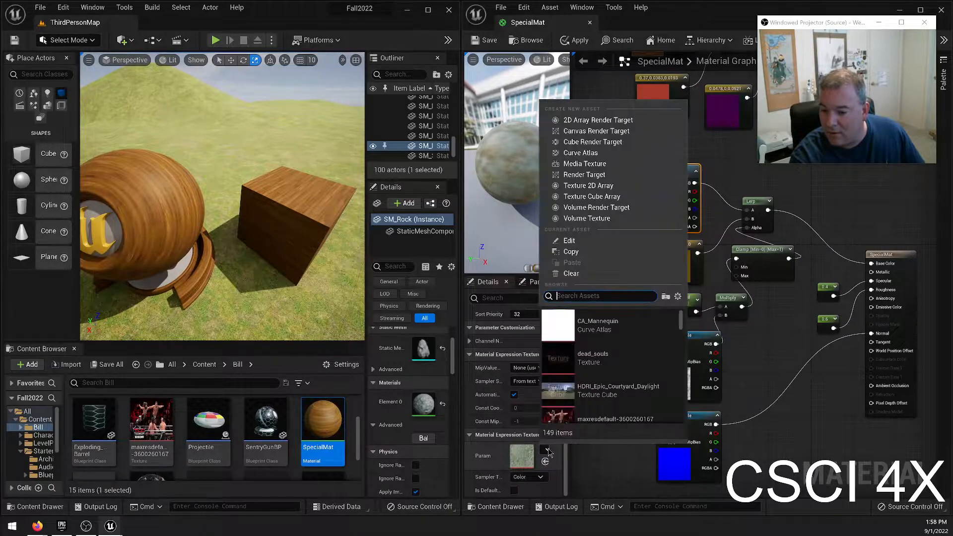
{"action": "type", "text": "oak"}
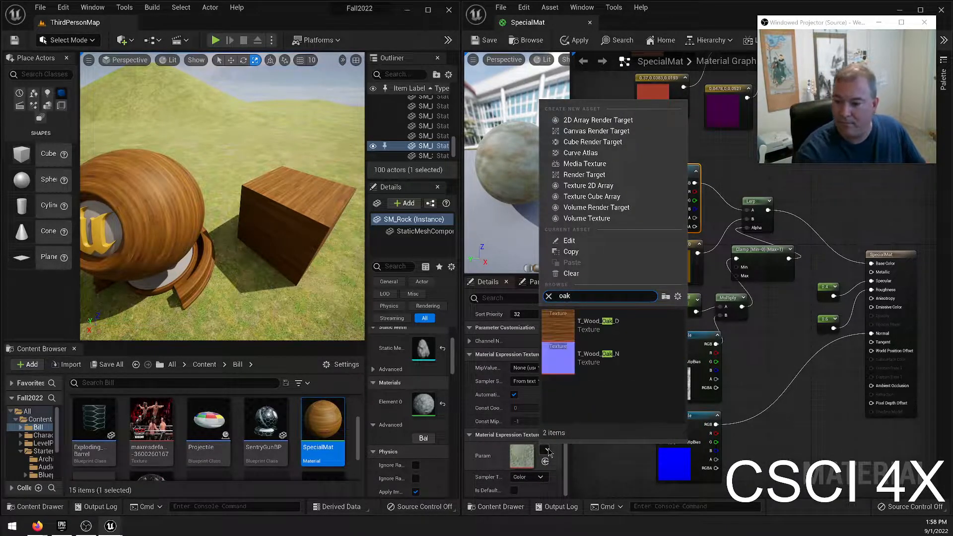
{"action": "left_click", "coordinate": [645, 330]}
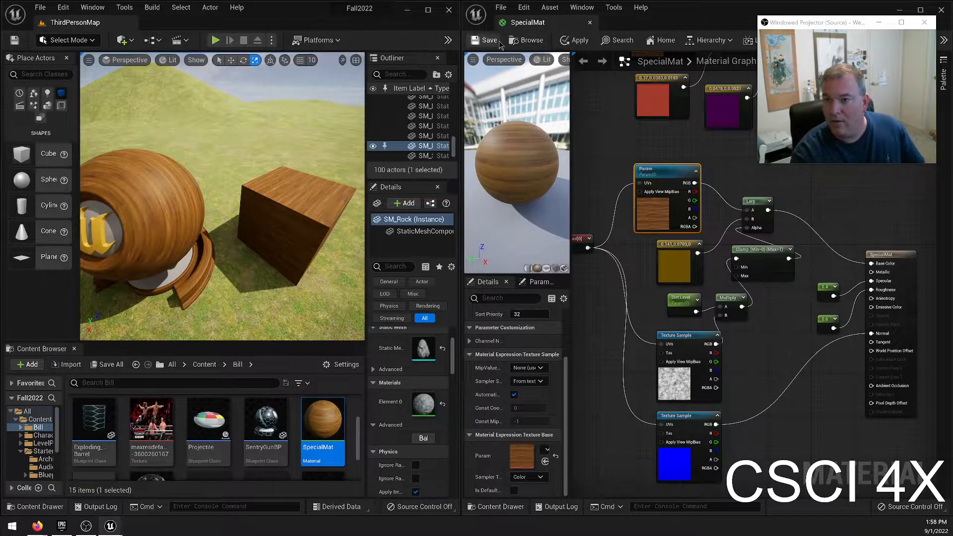
{"action": "left_click", "coordinate": [576, 41]}
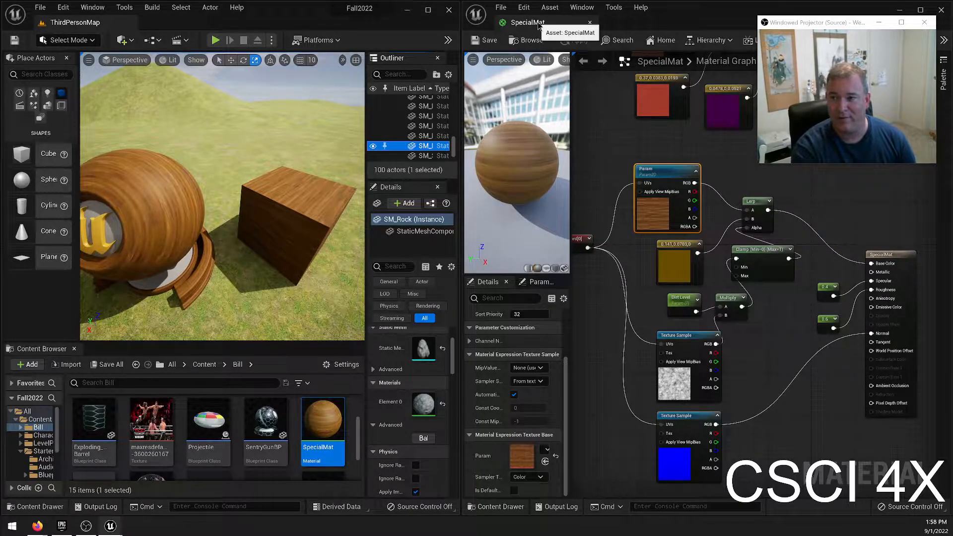
Dock the SpecialMat editor beside the ThirdPersonMap level and show the level in a maximized window.
{"action": "left_click_drag", "start_coordinate": [538, 29], "coordinate": [169, 22]}
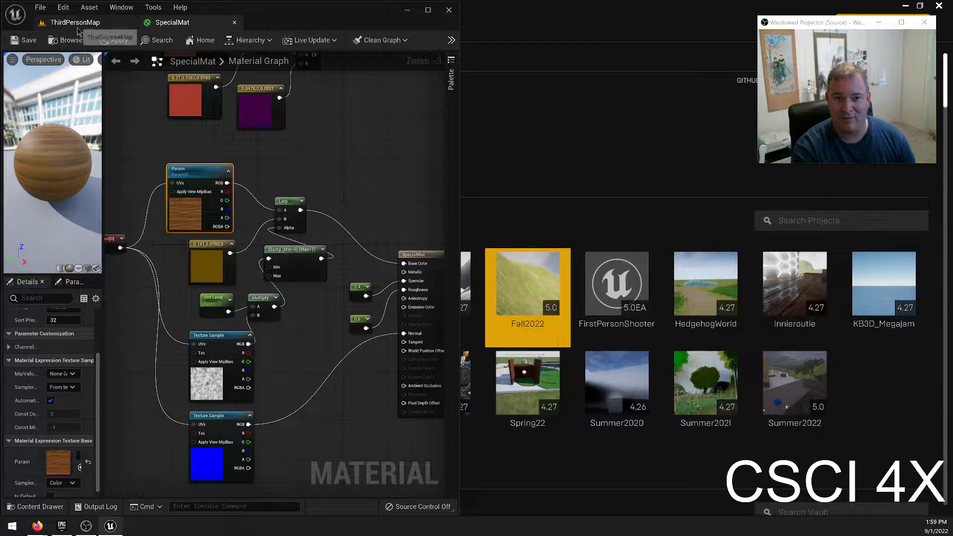
{"action": "left_click", "coordinate": [74, 22]}
{"action": "left_click", "coordinate": [428, 10]}
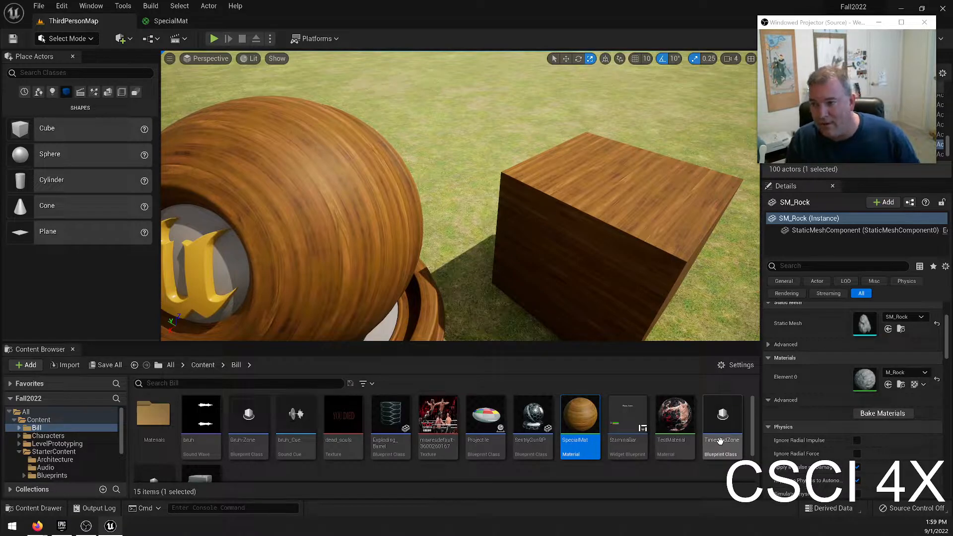
Create a material instance of SpecialMat named CleanSpecialMat.
{"action": "right_click", "coordinate": [591, 428]}
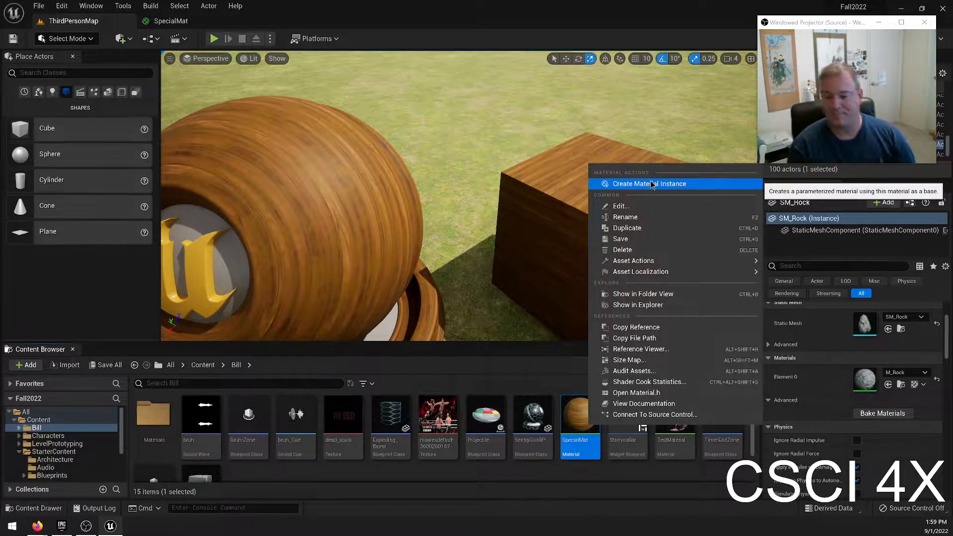
{"action": "left_click", "coordinate": [651, 184]}
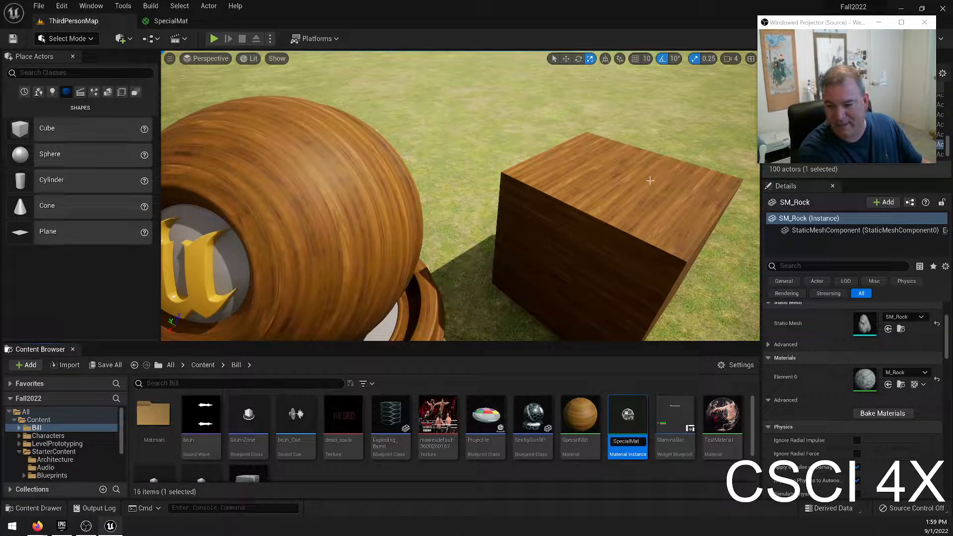
{"action": "key", "text": "Return"}
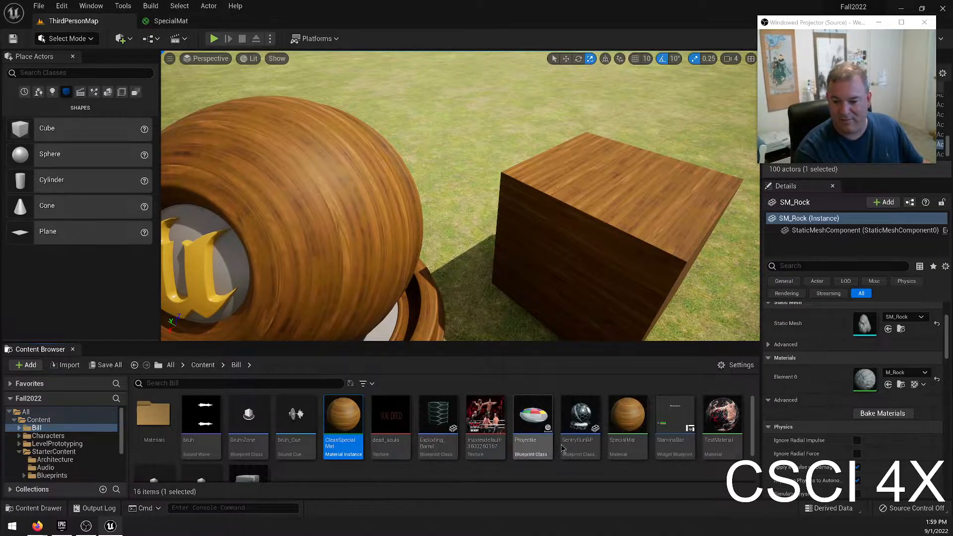
Create a second material instance of SpecialMat named MediumSpecialMat.
{"action": "left_click", "coordinate": [623, 422]}
{"action": "right_click", "coordinate": [622, 422]}
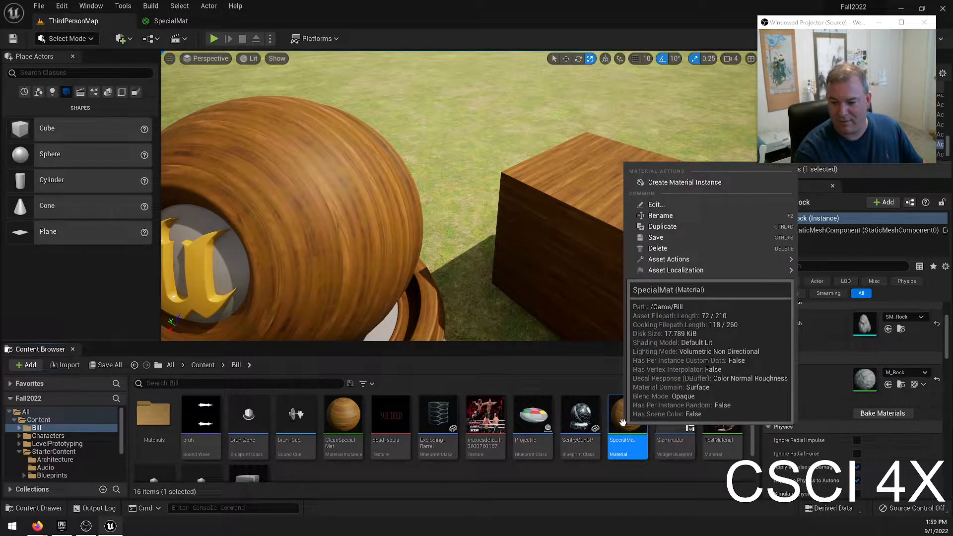
{"action": "left_click", "coordinate": [684, 183]}
{"action": "type", "text": "Mediu"}
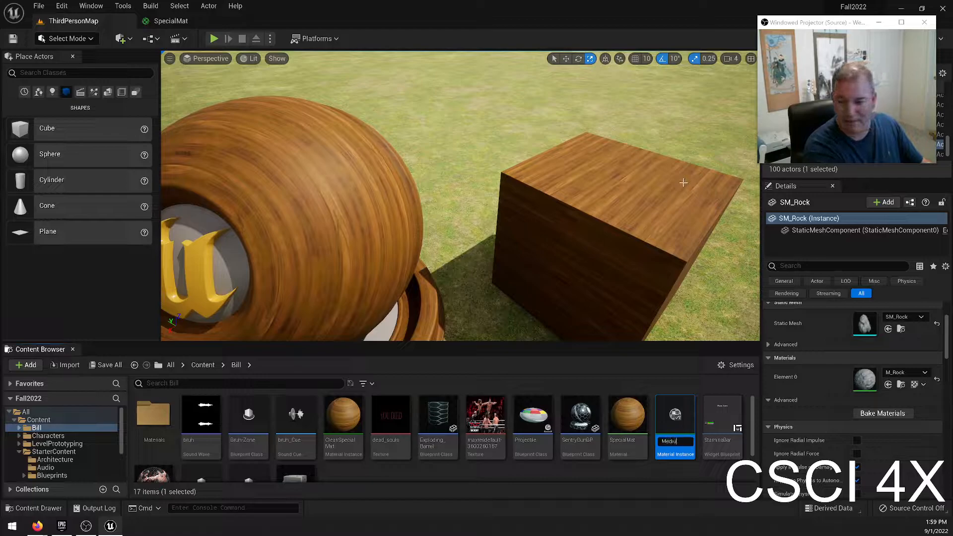
{"action": "type", "text": "mSpecialMat"}
{"action": "key", "text": "Return"}
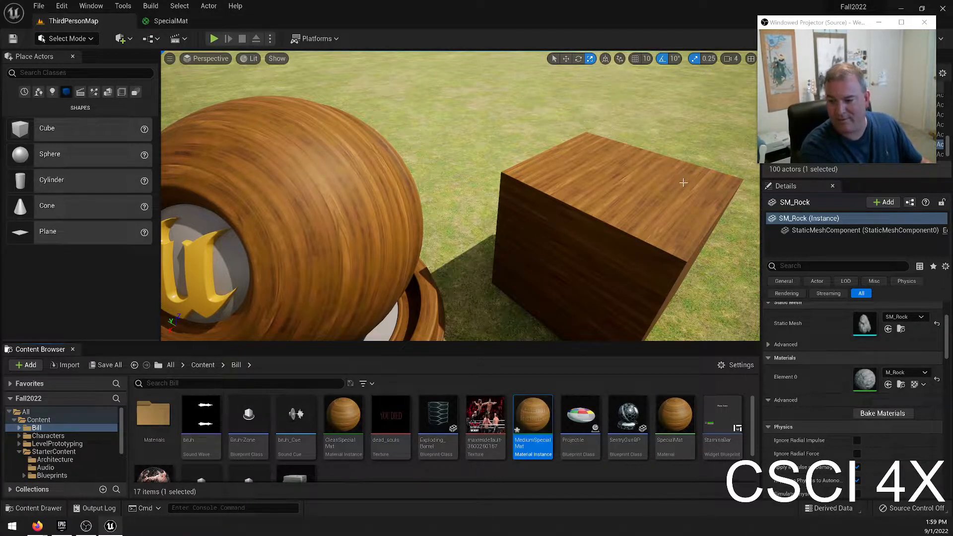
Create a third material instance of SpecialMat named DirtySpecialMat.
{"action": "right_click", "coordinate": [674, 427]}
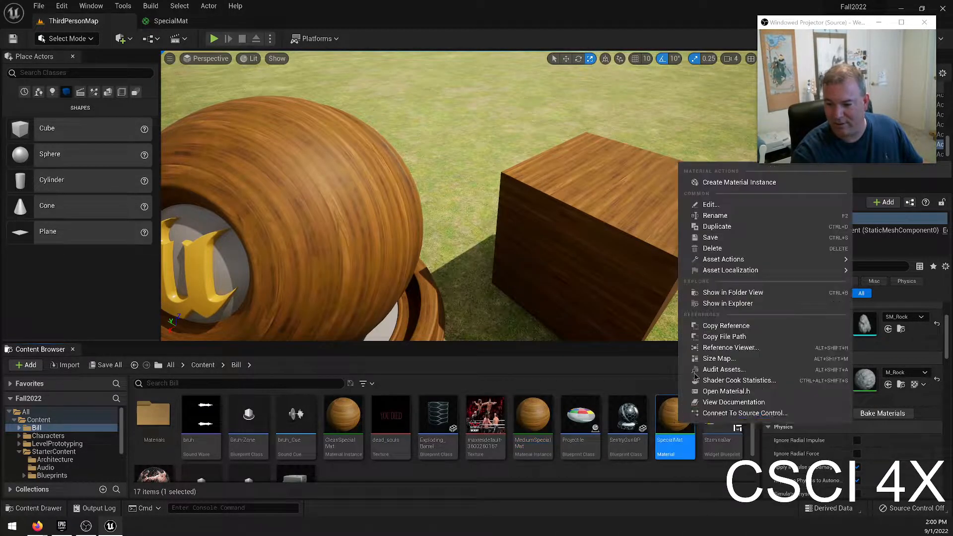
{"action": "left_click", "coordinate": [683, 182]}
{"action": "type", "text": "Dirt"}
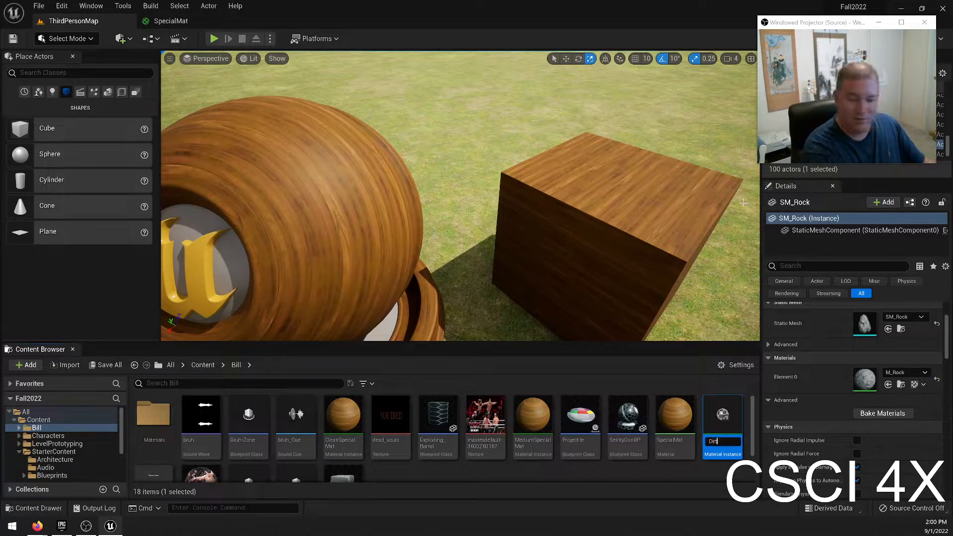
{"action": "type", "text": "ySpecialMat"}
{"action": "key", "text": "Return"}
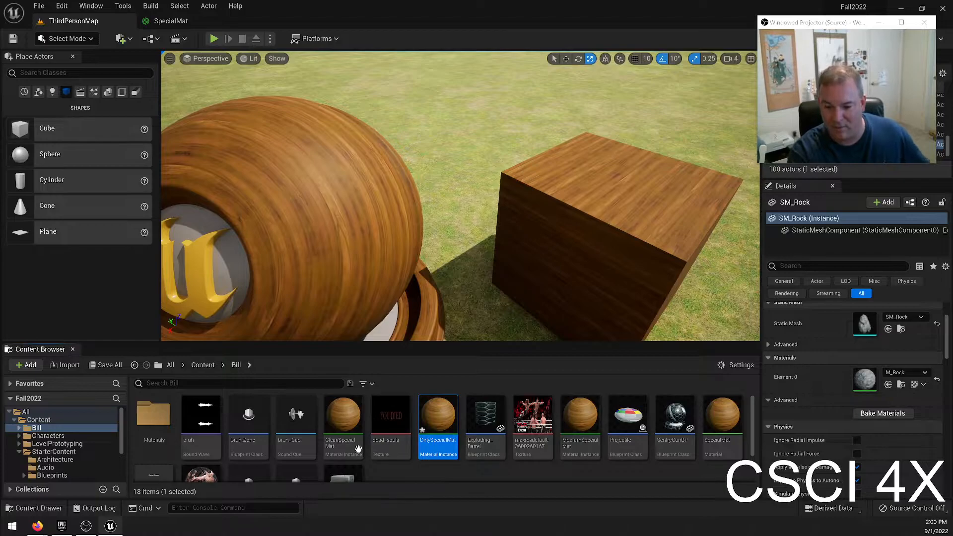
Apply CleanSpecialMat to the cube and MediumSpecialMat to the material preview sphere in the level.
{"action": "left_click", "coordinate": [344, 417]}
{"action": "left_click_drag", "start_coordinate": [347, 417], "coordinate": [585, 259]}
{"action": "left_click_drag", "start_coordinate": [578, 403], "coordinate": [373, 240]}
Apply DirtySpecialMat to the wall and roof pieces of the wooden house in the level.
{"action": "right_click_drag", "start_coordinate": [369, 238], "coordinate": [249, 193]}
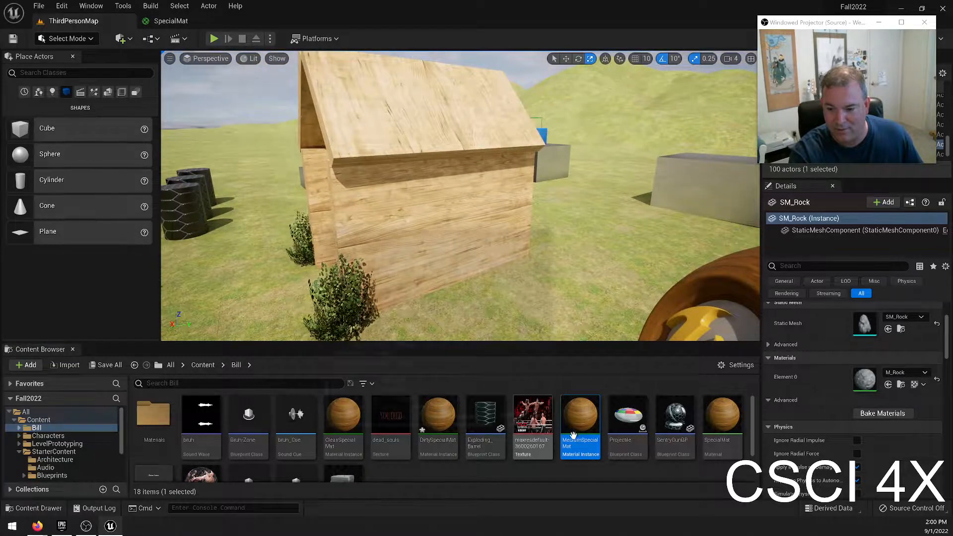
{"action": "left_click_drag", "start_coordinate": [438, 416], "coordinate": [427, 239]}
{"action": "left_click_drag", "start_coordinate": [440, 427], "coordinate": [436, 131]}
{"action": "right_click_drag", "start_coordinate": [436, 131], "coordinate": [519, 137]}
{"action": "left_click_drag", "start_coordinate": [431, 421], "coordinate": [430, 233]}
{"action": "left_click_drag", "start_coordinate": [434, 404], "coordinate": [451, 122]}
{"action": "right_click_drag", "start_coordinate": [451, 122], "coordinate": [586, 192]}
Bring the preview sphere and cube back into view and save all modified assets.
{"action": "key", "text": "w"}
{"action": "key", "text": "s"}
{"action": "key", "text": "d"}
{"action": "right_click_drag", "start_coordinate": [374, 206], "coordinate": [344, 204]}
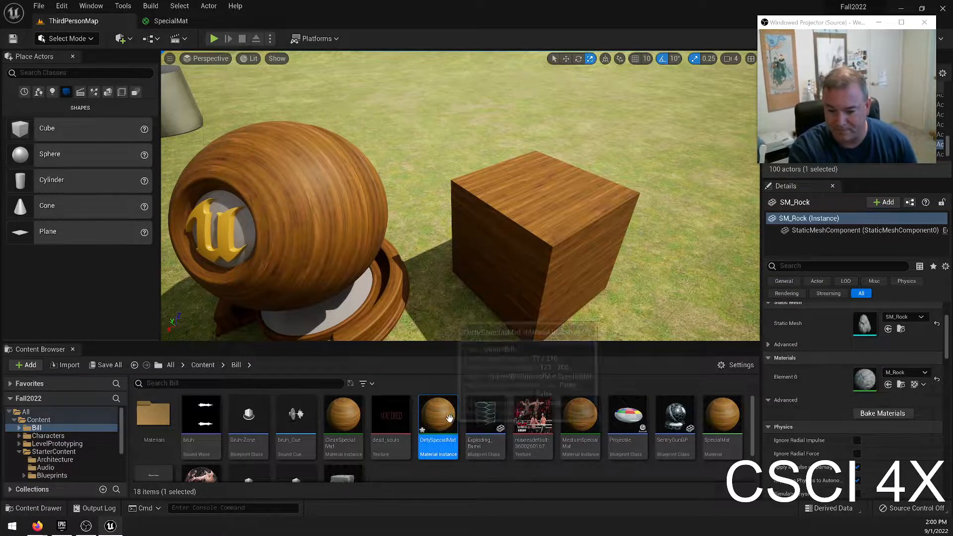
{"action": "left_click", "coordinate": [39, 6]}
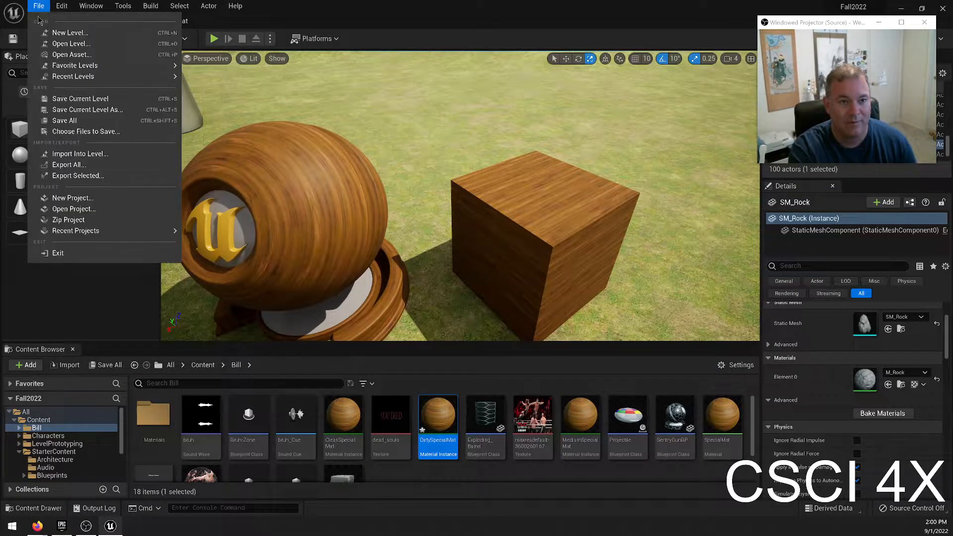
{"action": "left_click", "coordinate": [54, 118]}
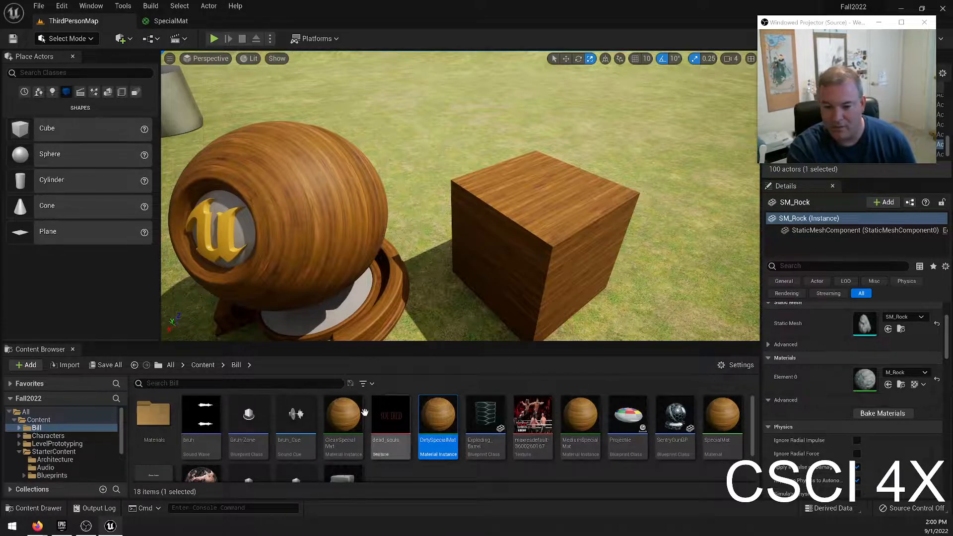
Open CleanSpecialMat, enable its Dirt Level override and set the value to 0.0.
{"action": "double_click", "coordinate": [343, 415]}
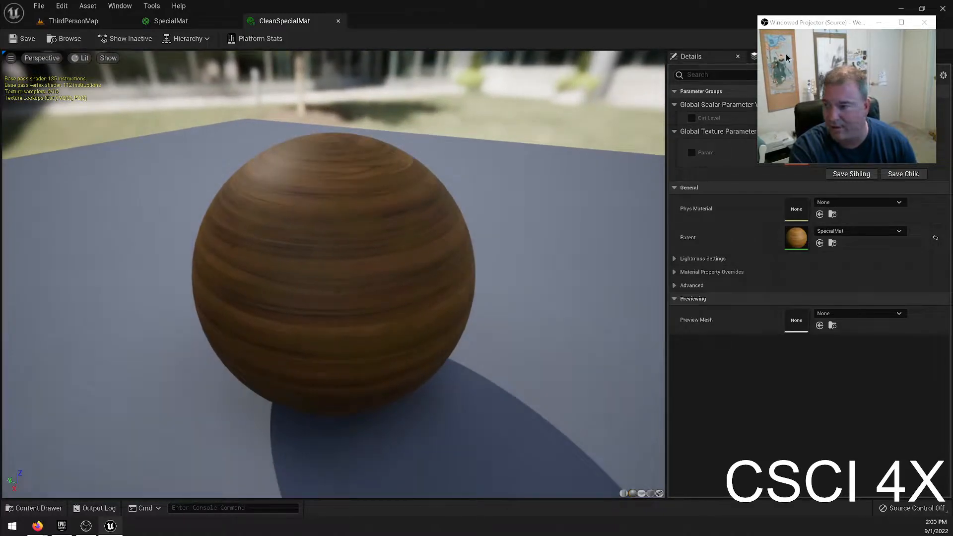
{"action": "left_click_drag", "start_coordinate": [818, 23], "coordinate": [534, 34]}
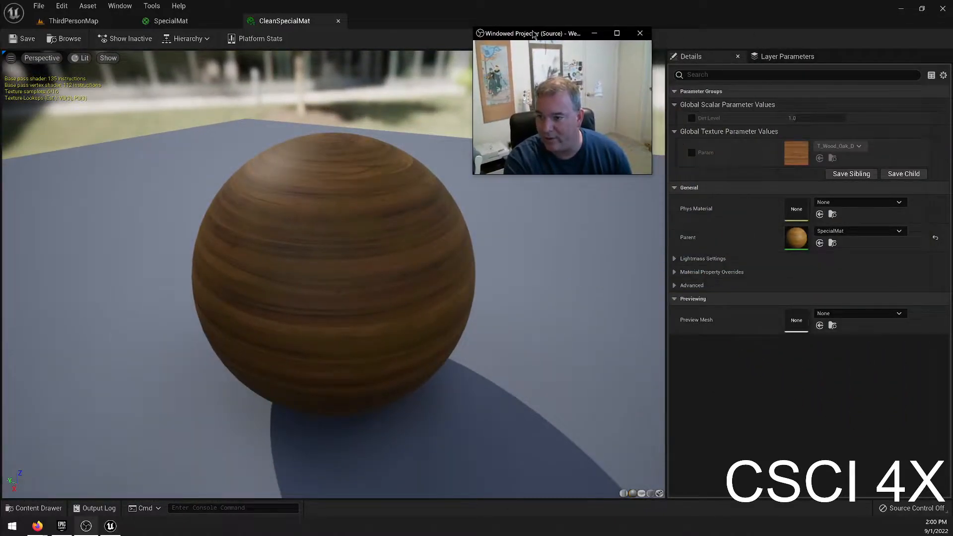
{"action": "left_click", "coordinate": [693, 119]}
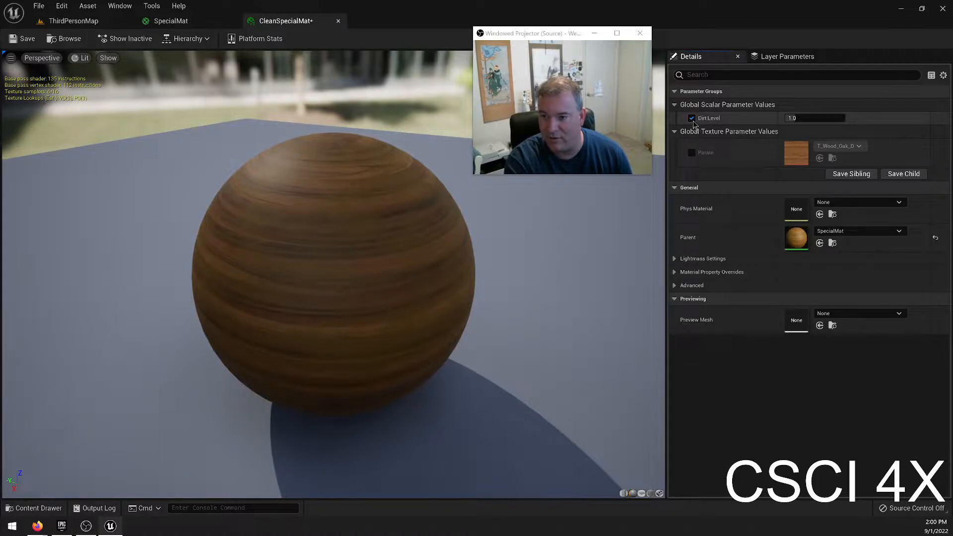
{"action": "left_click", "coordinate": [692, 119]}
{"action": "left_click", "coordinate": [692, 119]}
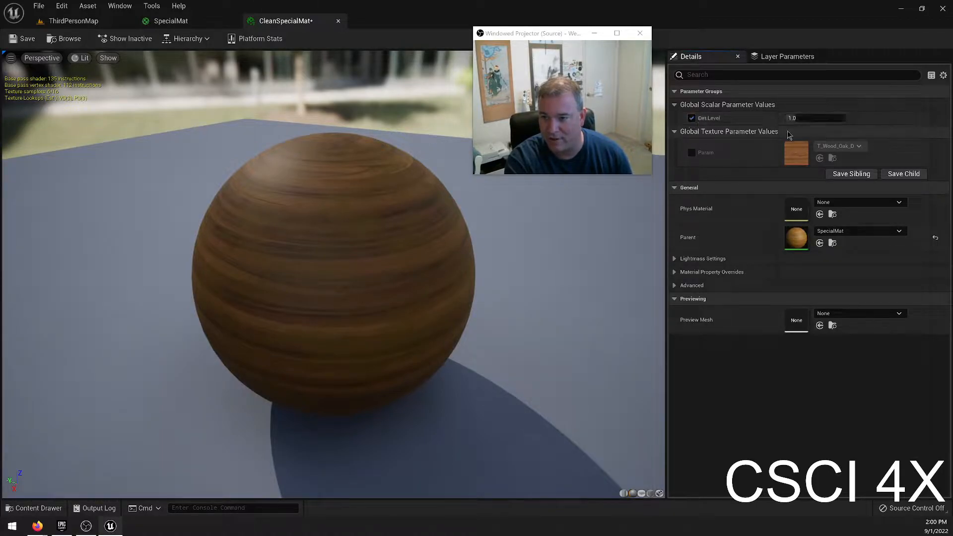
{"action": "left_click_drag", "start_coordinate": [797, 118], "coordinate": [774, 119]}
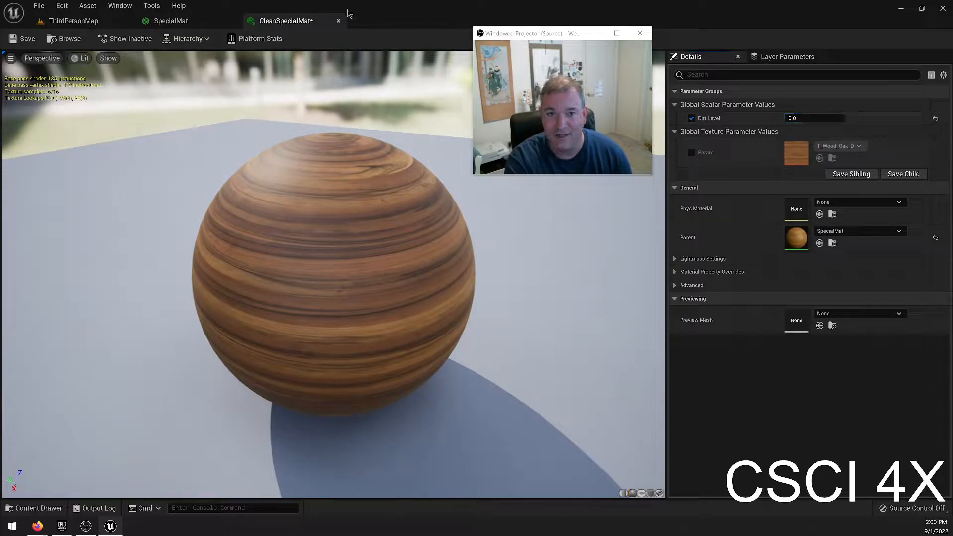
Undock the CleanSpecialMat editor and tile it side by side with the level, framing the cube up close.
{"action": "left_click_drag", "start_coordinate": [299, 21], "coordinate": [647, 252]}
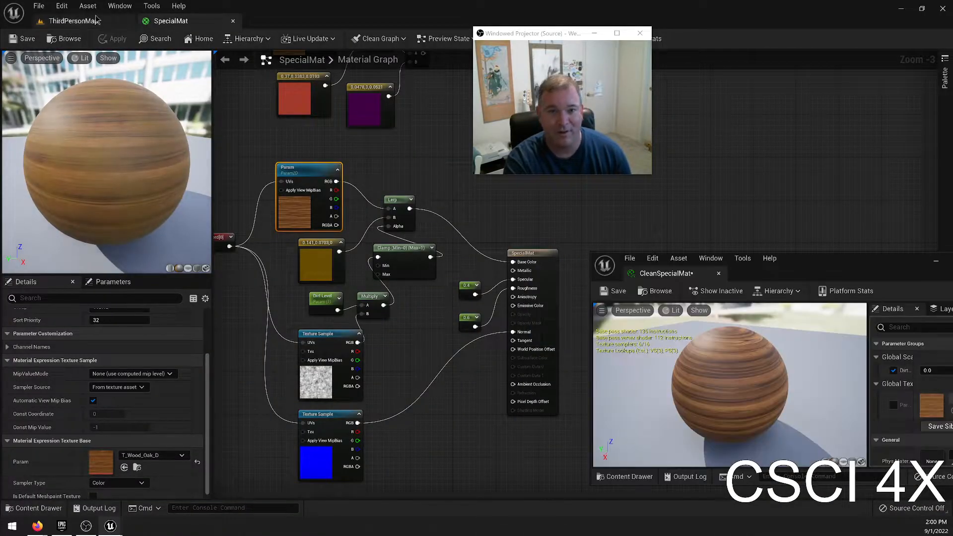
{"action": "left_click", "coordinate": [110, 21]}
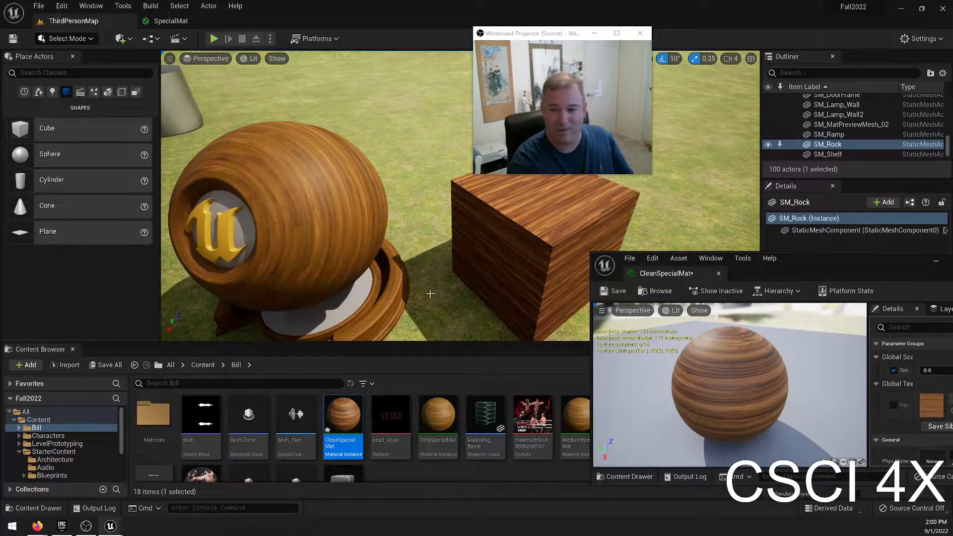
{"action": "key", "text": "super+Left"}
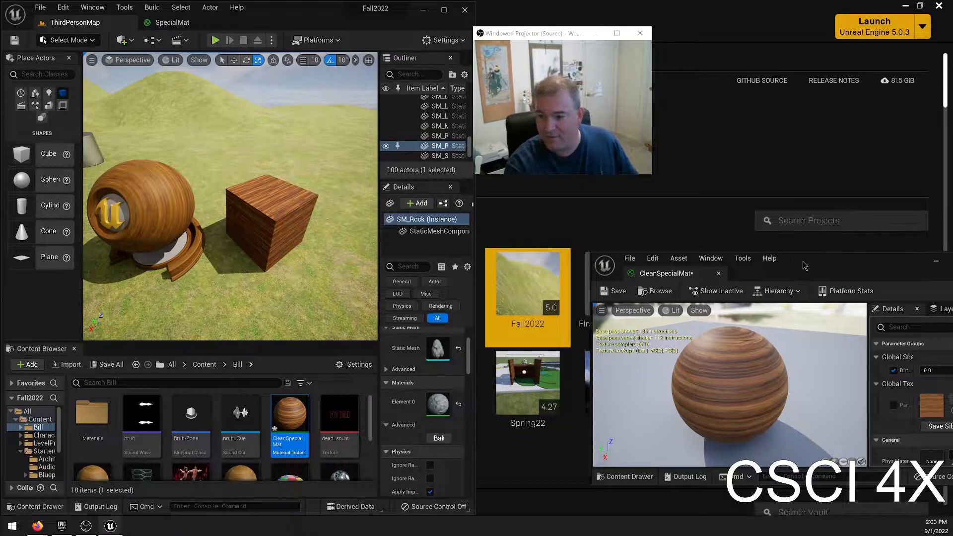
{"action": "key", "text": "super+Right"}
{"action": "right_click_drag", "start_coordinate": [230, 198], "coordinate": [333, 194]}
{"action": "key", "text": "w"}
{"action": "key", "text": "a"}
Try several Dirt Level values on CleanSpecialMat, including 0.0 and 0.1, and inspect the cube's wood surface up close.
{"action": "left_click", "coordinate": [874, 120]}
{"action": "mouse_move", "coordinate": [874, 119]}
{"action": "left_mouse_down"}
{"action": "mouse_move", "coordinate": [894, 119]}
{"action": "mouse_move", "coordinate": [855, 120]}
{"action": "mouse_move", "coordinate": [870, 119]}
{"action": "left_mouse_up"}
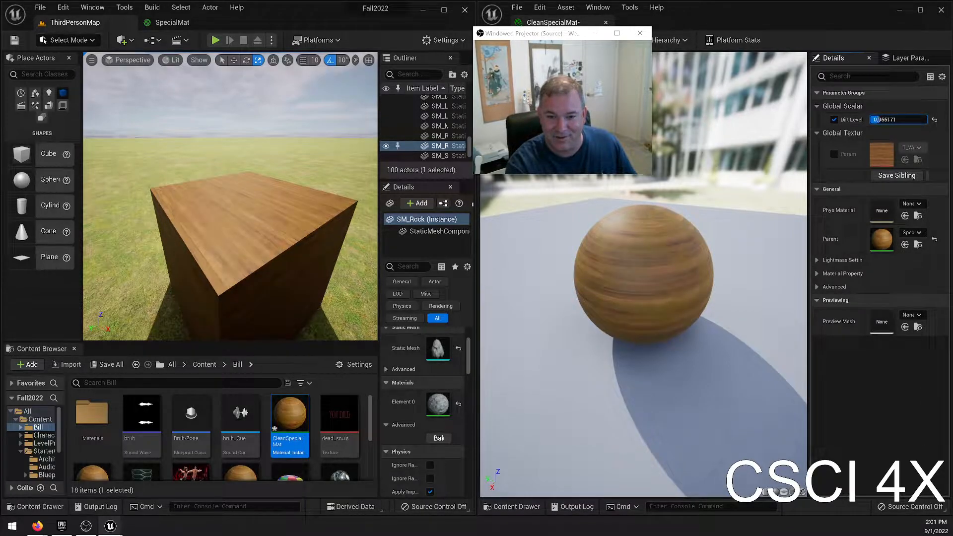
{"action": "type", "text": "0.0"}
{"action": "left_click_drag", "start_coordinate": [889, 119], "coordinate": [895, 120]}
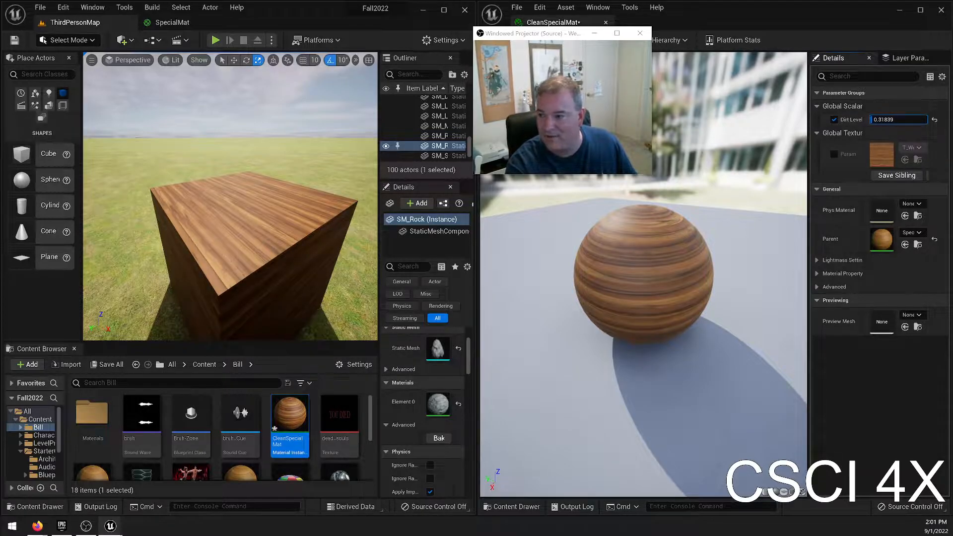
{"action": "left_click", "coordinate": [888, 120]}
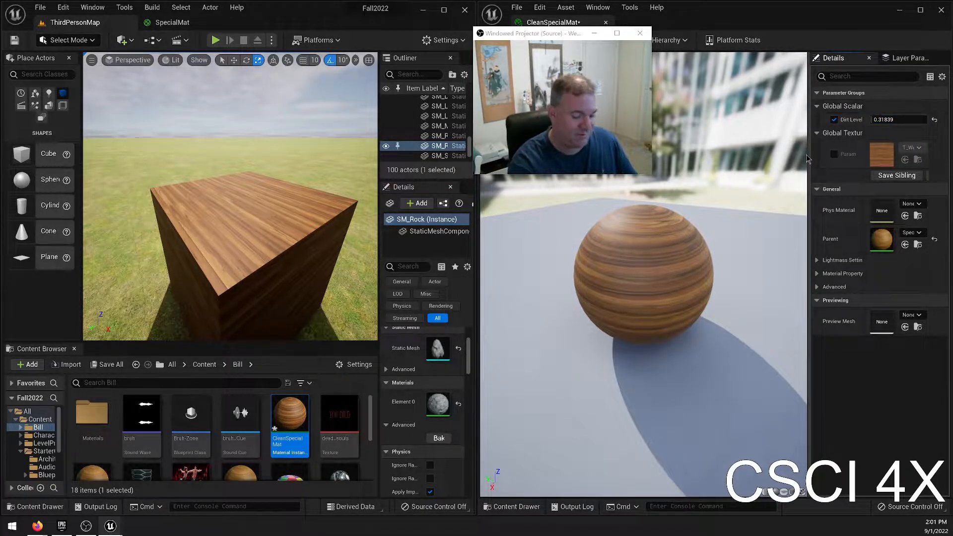
{"action": "type", "text": "0.1"}
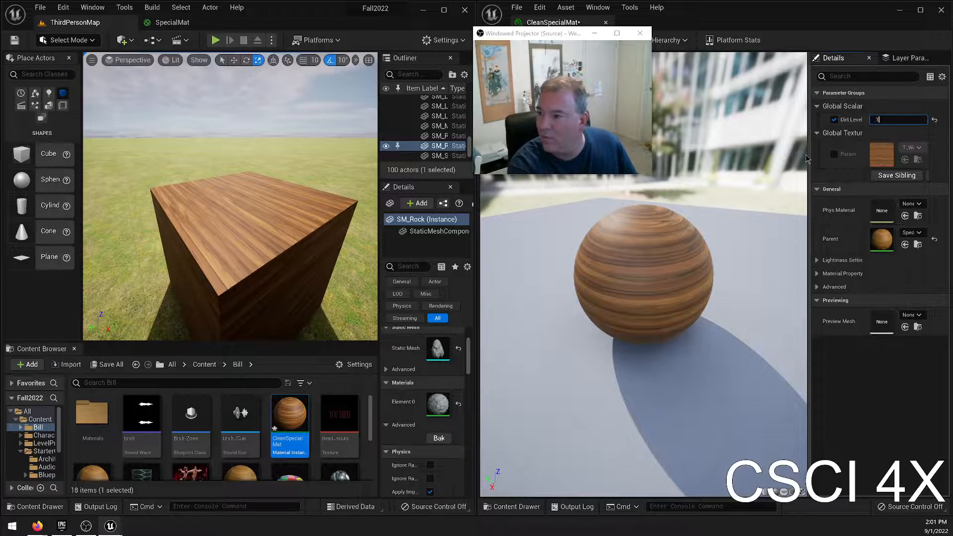
{"action": "key", "text": "w"}
{"action": "right_click_drag", "start_coordinate": [279, 199], "coordinate": [288, 200]}
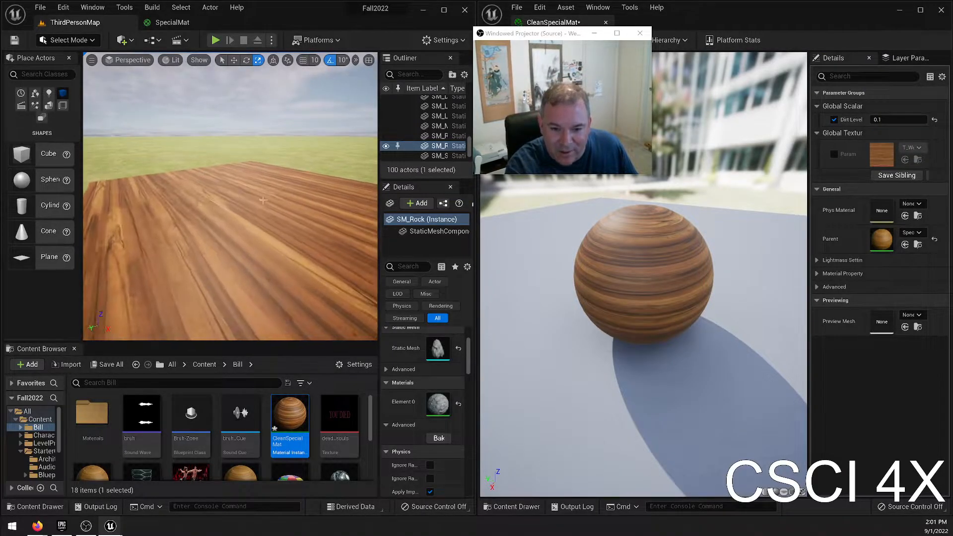
Compare Dirt Level values such as 0.3 and 0.2 on CleanSpecialMat and set the value to 0.4.
{"action": "left_click", "coordinate": [902, 119]}
{"action": "type", "text": "0.3"}
{"action": "key", "text": "Return"}
{"action": "key", "text": "BackSpace"}
{"action": "type", "text": "5"}
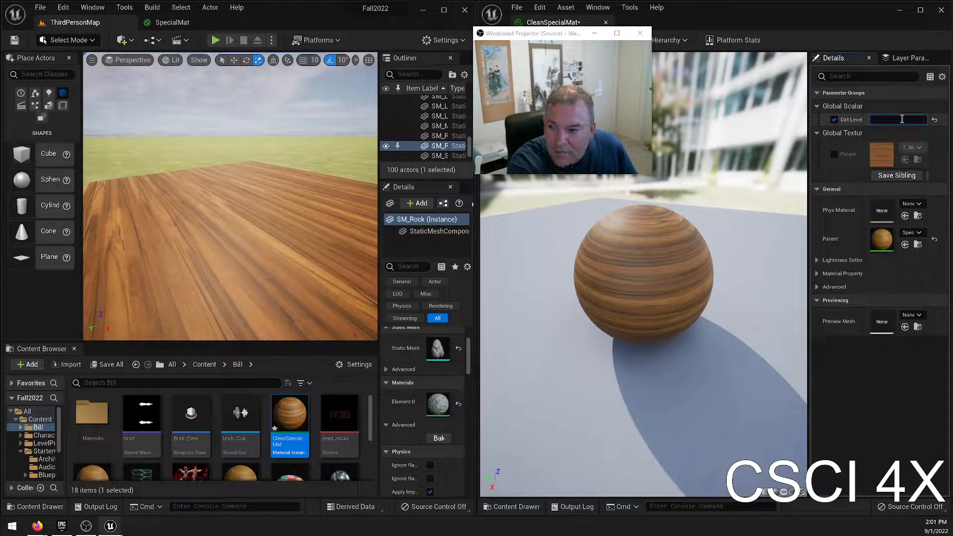
{"action": "key", "text": "Return"}
{"action": "type", "text": "0.2"}
{"action": "key", "text": "Return"}
{"action": "type", "text": ".4"}
{"action": "key", "text": "Return"}
Enable CleanSpecialMat's Param texture override, try a lighter wood texture on the cube, and undo the texture swap.
{"action": "right_click_drag", "start_coordinate": [153, 203], "coordinate": [82, 199]}
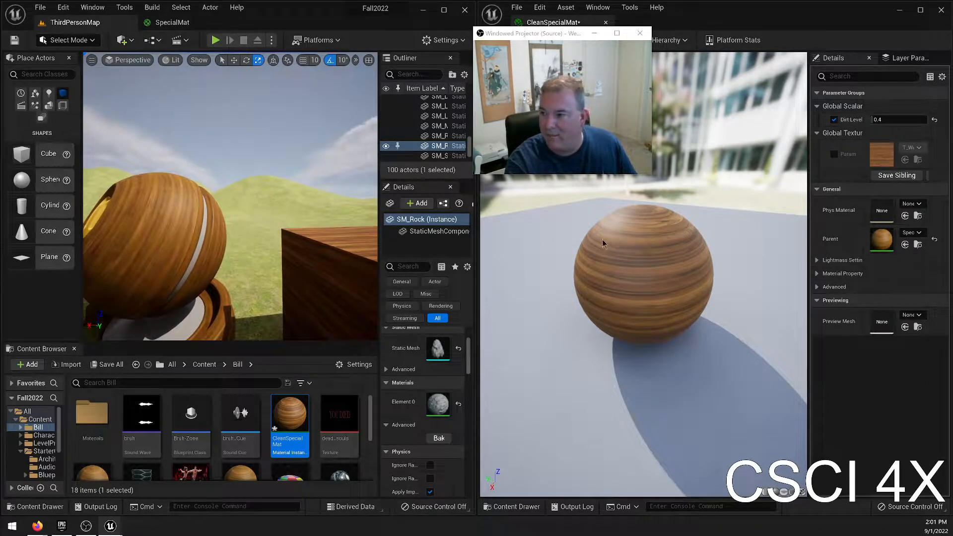
{"action": "left_click", "coordinate": [903, 149]}
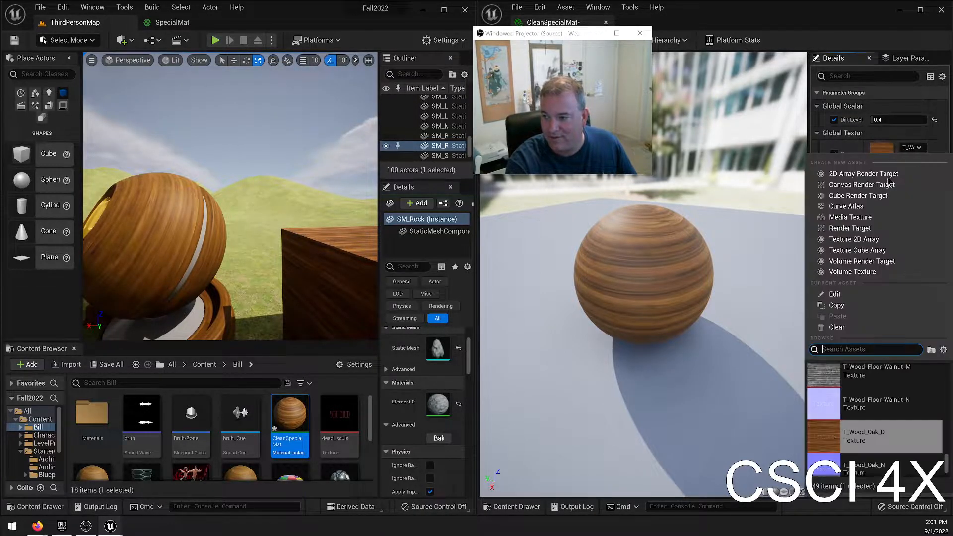
{"action": "left_click", "coordinate": [876, 439]}
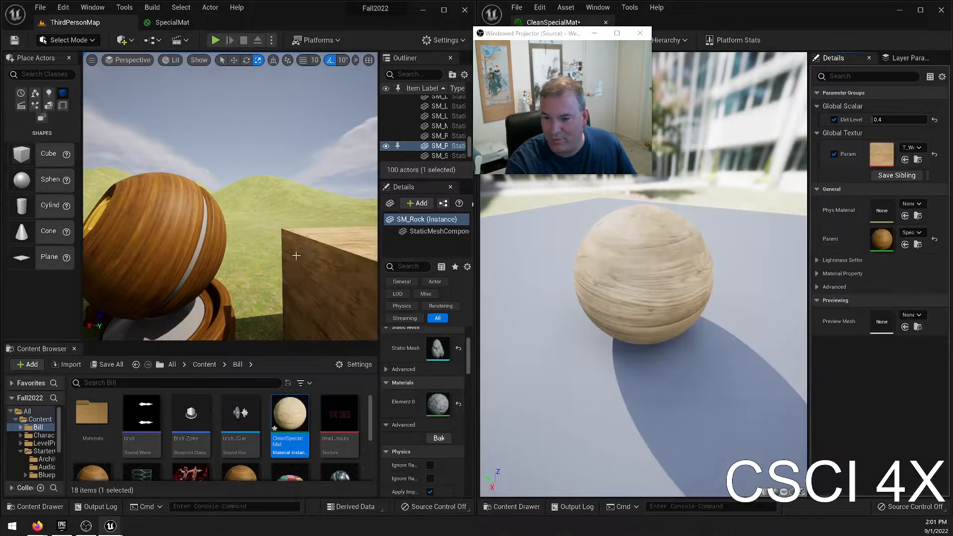
{"action": "right_click_drag", "start_coordinate": [250, 213], "coordinate": [177, 217]}
{"action": "key", "text": "s"}
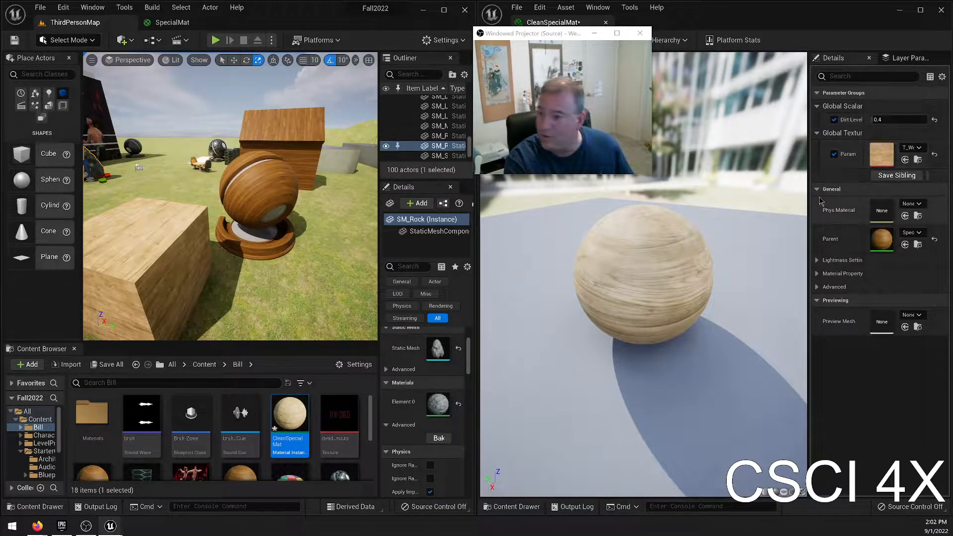
{"action": "key", "text": "ctrl+z"}
{"action": "right_click_drag", "start_coordinate": [230, 196], "coordinate": [241, 196]}
{"action": "key", "text": "w"}
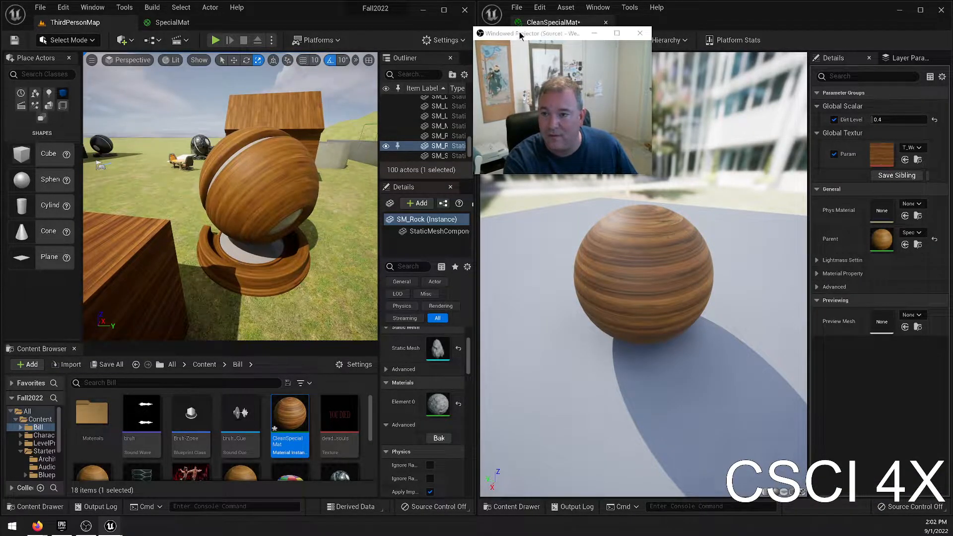
Save CleanSpecialMat and close its editor.
{"action": "left_click", "coordinate": [517, 7]}
{"action": "left_click_drag", "start_coordinate": [550, 38], "coordinate": [692, 60]}
{"action": "left_click", "coordinate": [510, 46]}
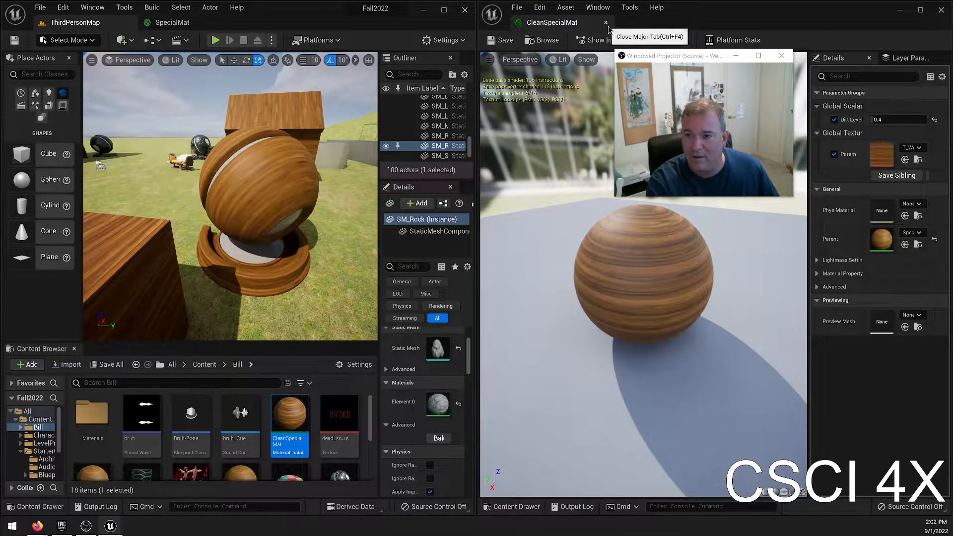
{"action": "left_click", "coordinate": [606, 22]}
Open MediumSpecialMat and undock its editor to tile it side by side with the ThirdPersonMap level.
{"action": "scroll", "coordinate": [174, 440], "scroll_direction": "down", "scroll_amount": 1}
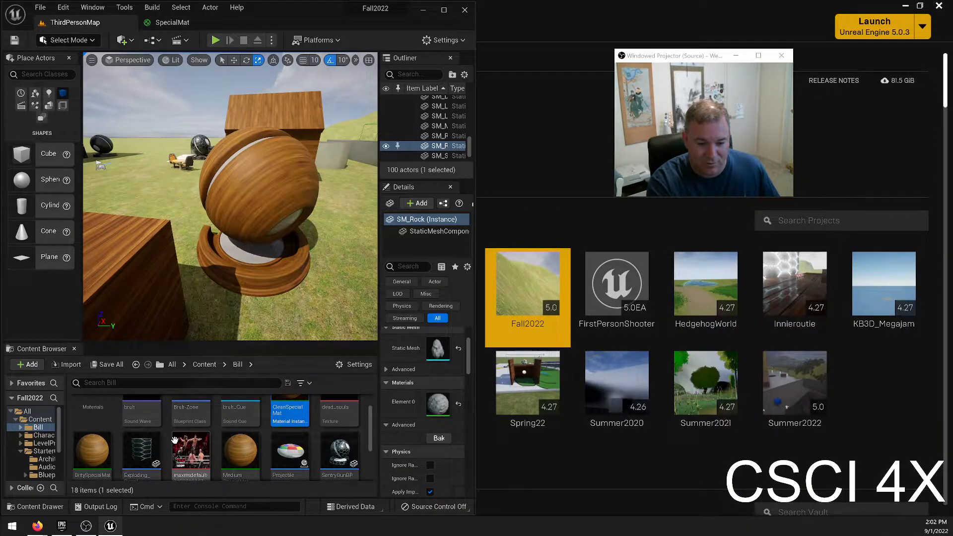
{"action": "double_click", "coordinate": [240, 450]}
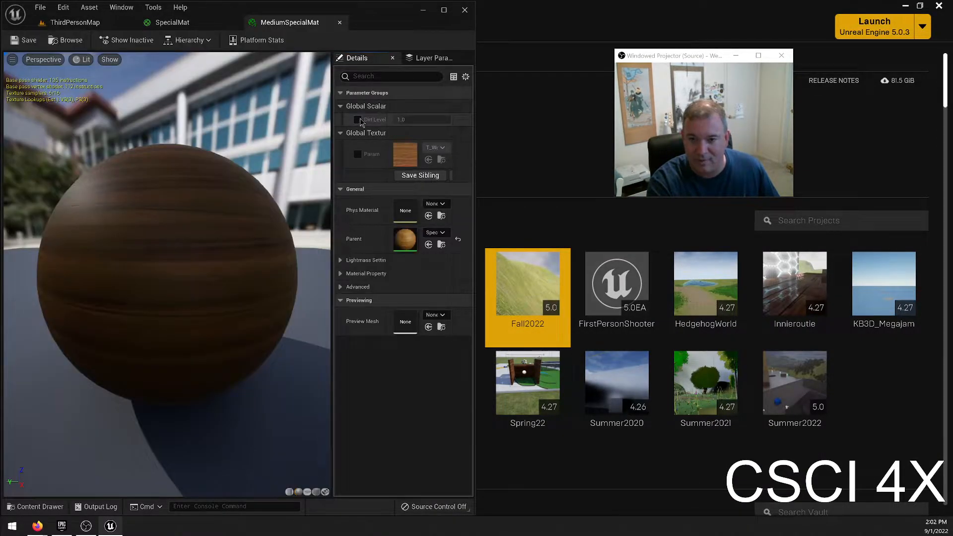
{"action": "left_click_drag", "start_coordinate": [296, 22], "coordinate": [589, 180]}
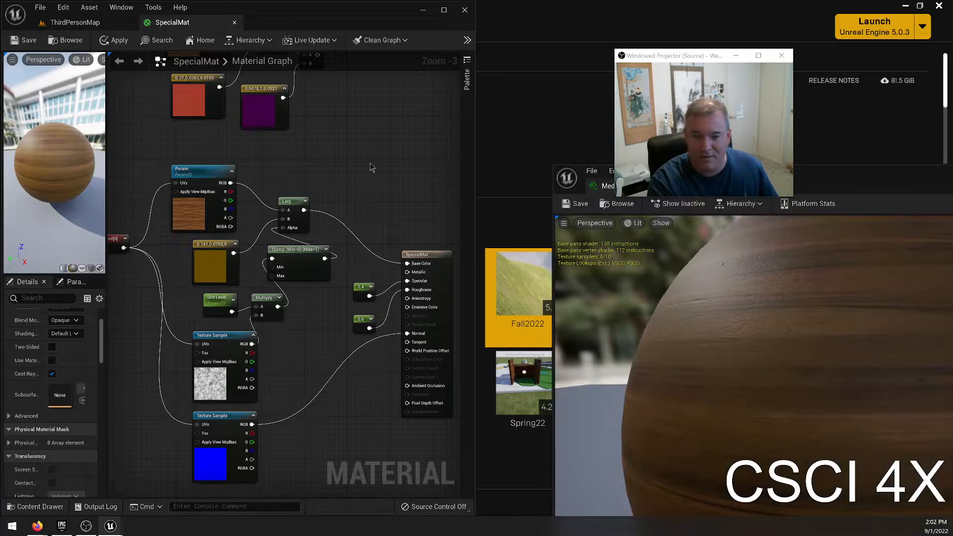
{"action": "left_click", "coordinate": [75, 22]}
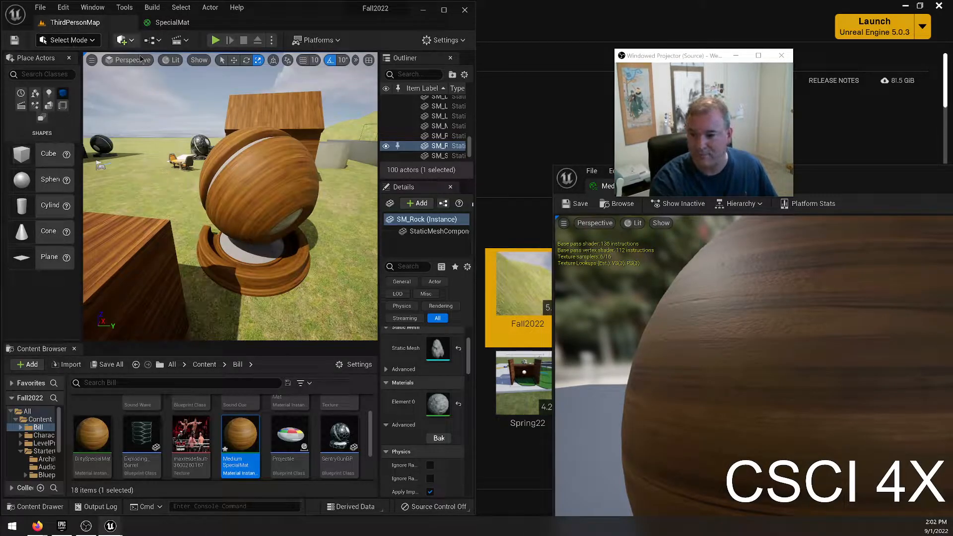
{"action": "left_click_drag", "start_coordinate": [857, 172], "coordinate": [952, 203]}
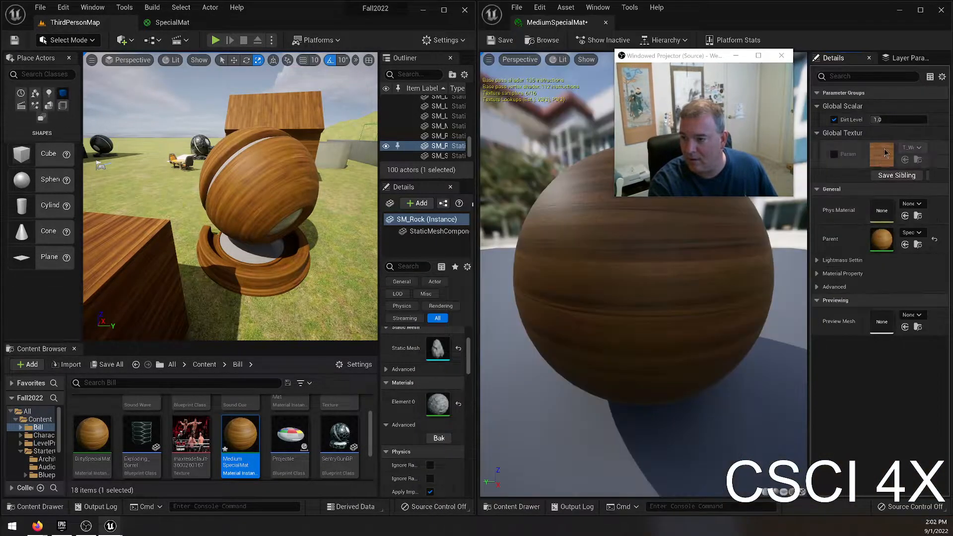
With MediumSpecialMat's Dirt Level override enabled, compare 2.0 and 1.0, set the value to 0.9, and close its editor.
{"action": "left_click", "coordinate": [913, 120]}
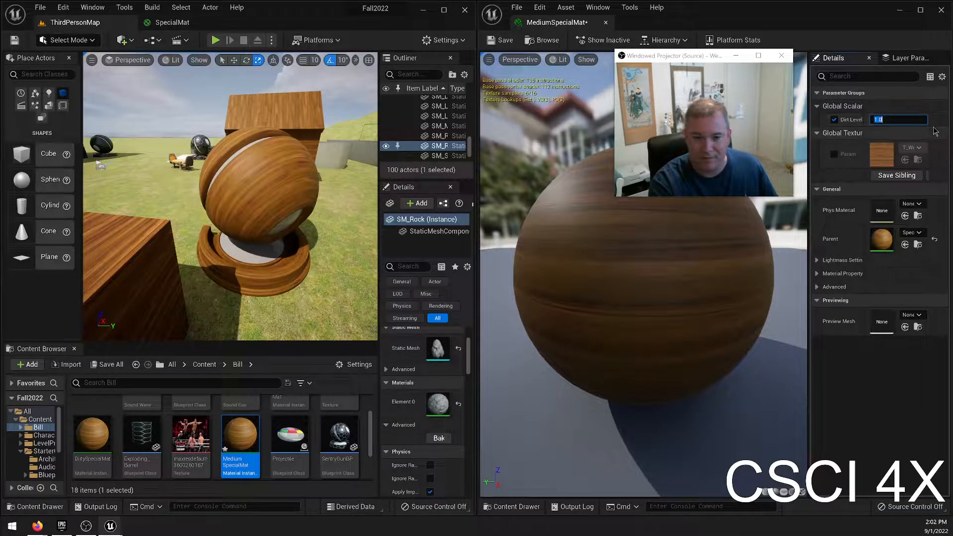
{"action": "type", "text": "2.0"}
{"action": "key", "text": "Return"}
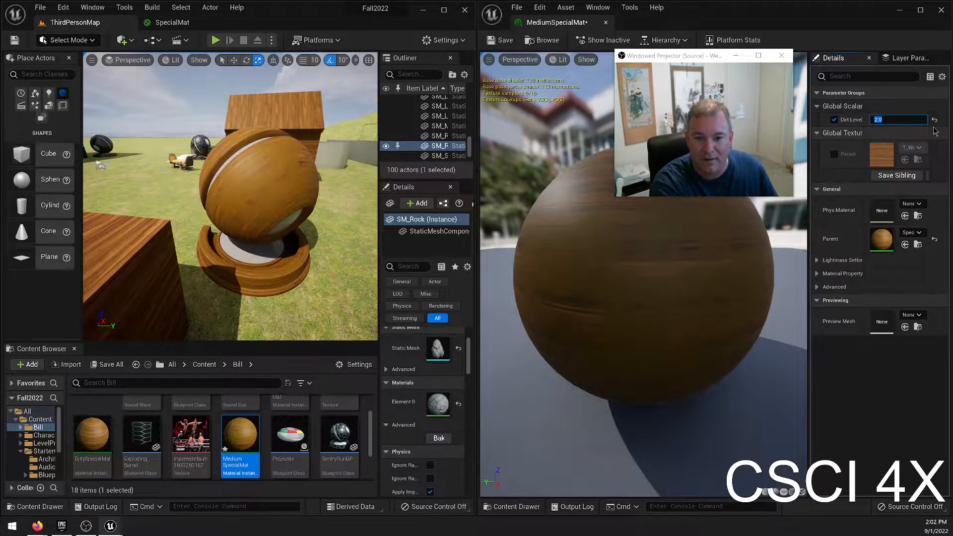
{"action": "type", "text": "1.0"}
{"action": "key", "text": "Return"}
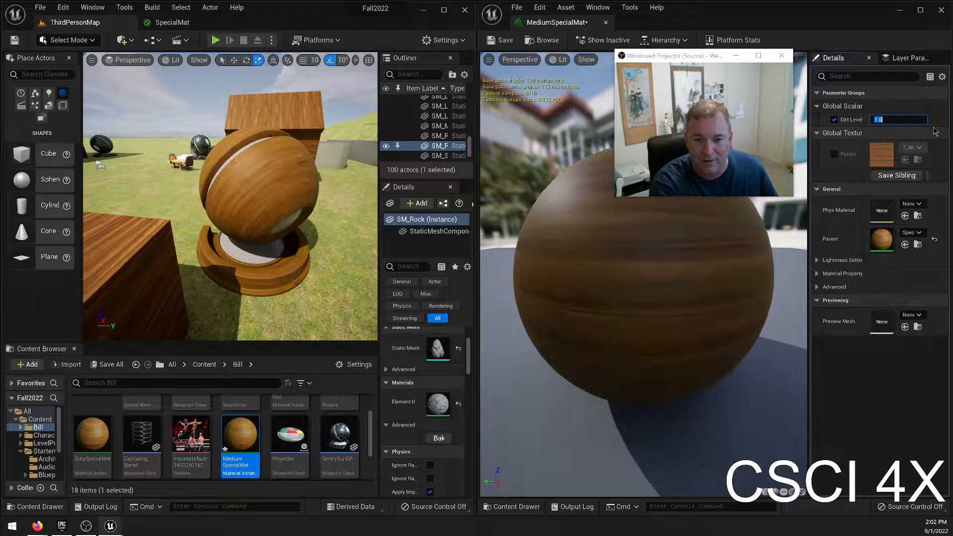
{"action": "type", "text": ".9"}
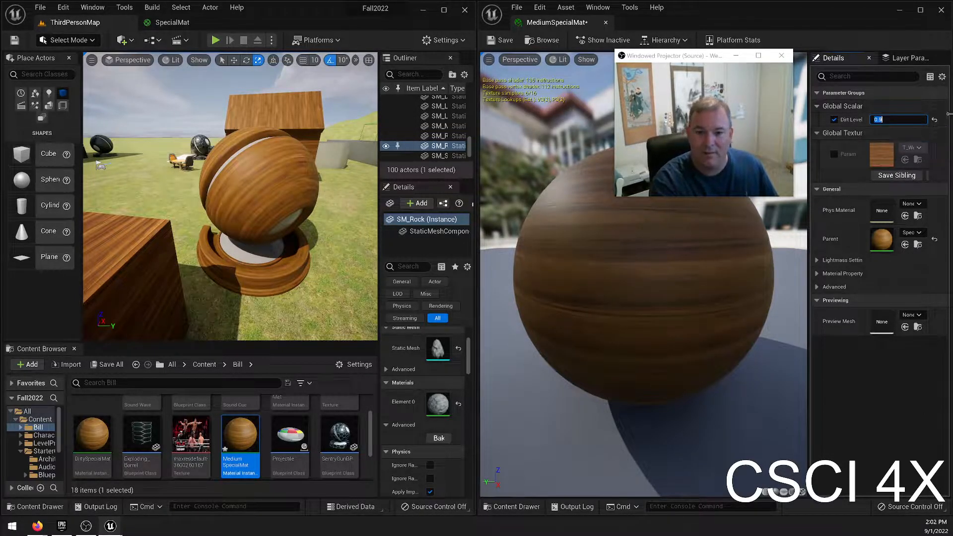
{"action": "key", "text": "w"}
{"action": "mouse_move", "coordinate": [249, 137]}
{"action": "right_mouse_down"}
{"action": "mouse_move", "coordinate": [271, 159]}
{"action": "mouse_move", "coordinate": [249, 120]}
{"action": "mouse_move", "coordinate": [259, 124]}
{"action": "right_mouse_up"}
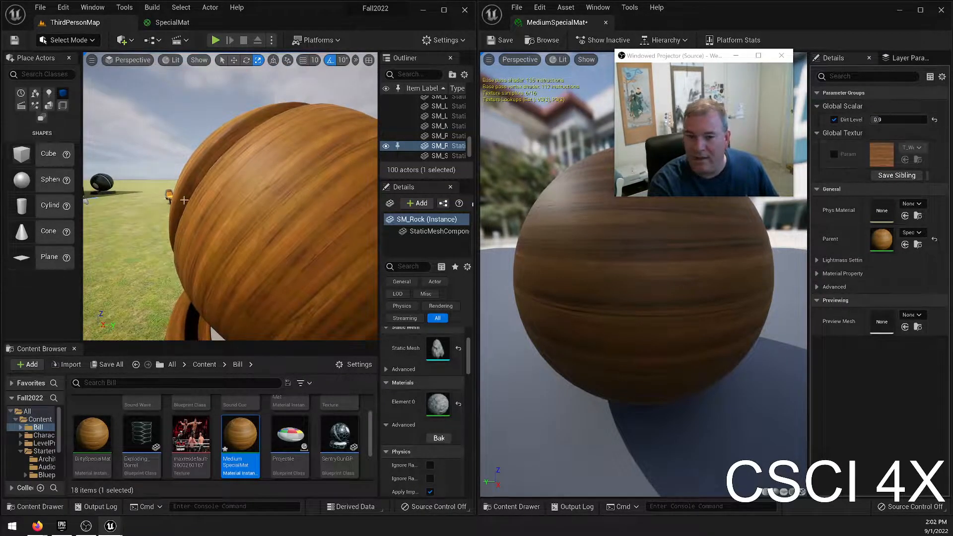
{"action": "left_click", "coordinate": [606, 22]}
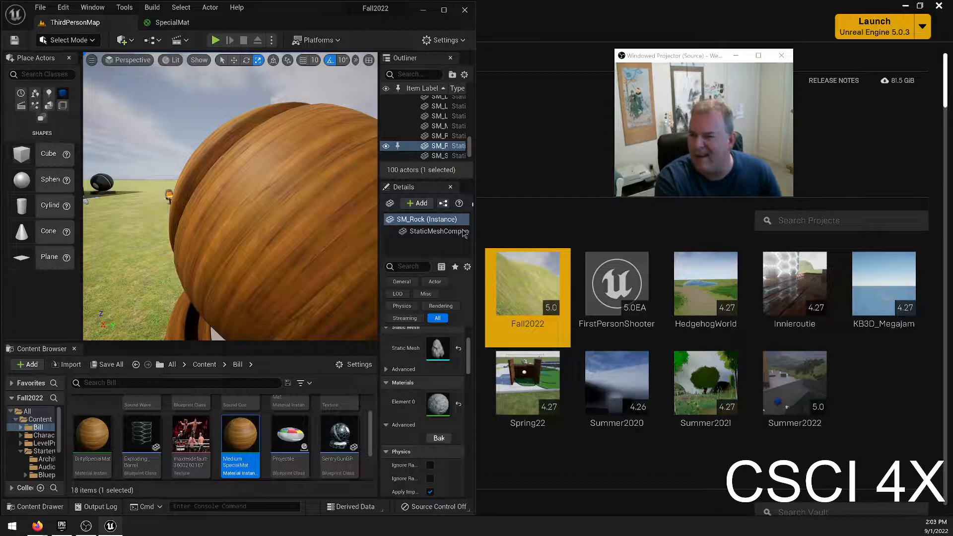
Switch to the Epic Games Launcher library and search the vault for "master".
{"action": "left_click", "coordinate": [549, 117]}
{"action": "scroll", "coordinate": [398, 390], "scroll_direction": "down", "scroll_amount": 1}
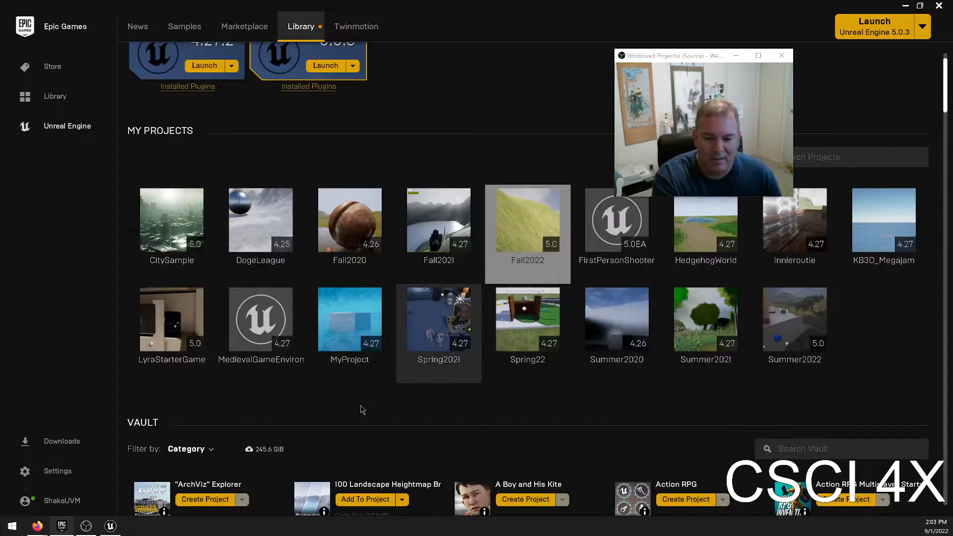
{"action": "scroll", "coordinate": [399, 390], "scroll_direction": "down", "scroll_amount": 1}
{"action": "left_click", "coordinate": [819, 371]}
{"action": "type", "text": "master"}
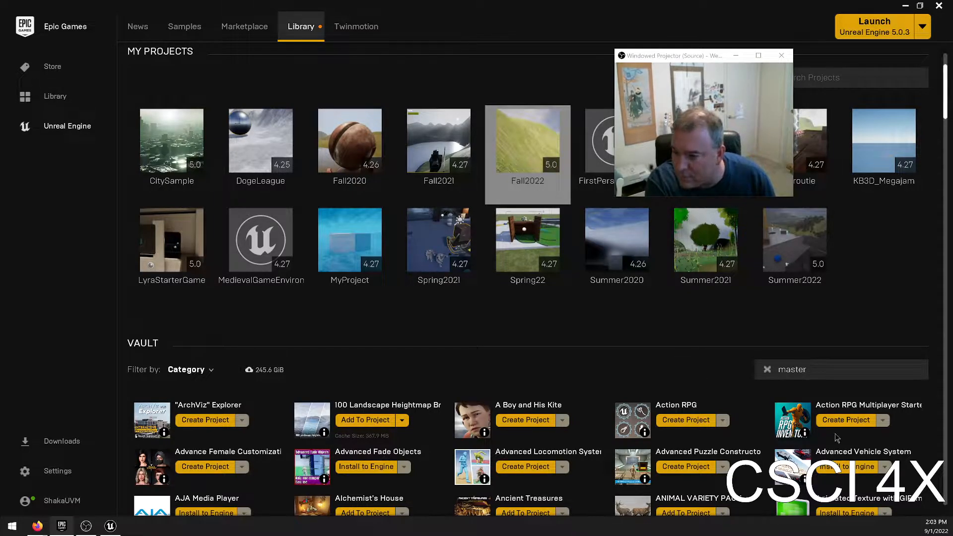
Look through the vault's assets as far as the Megascans entries for a master material, and return to the vault's search field.
{"action": "scroll", "coordinate": [838, 437], "scroll_direction": "down", "scroll_amount": 1}
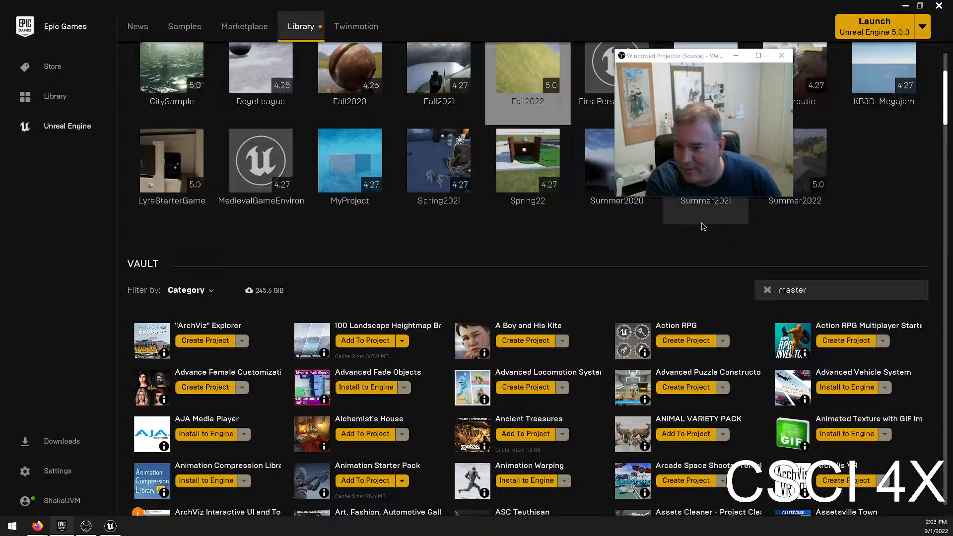
{"action": "scroll", "coordinate": [766, 277], "scroll_direction": "down", "scroll_amount": 10}
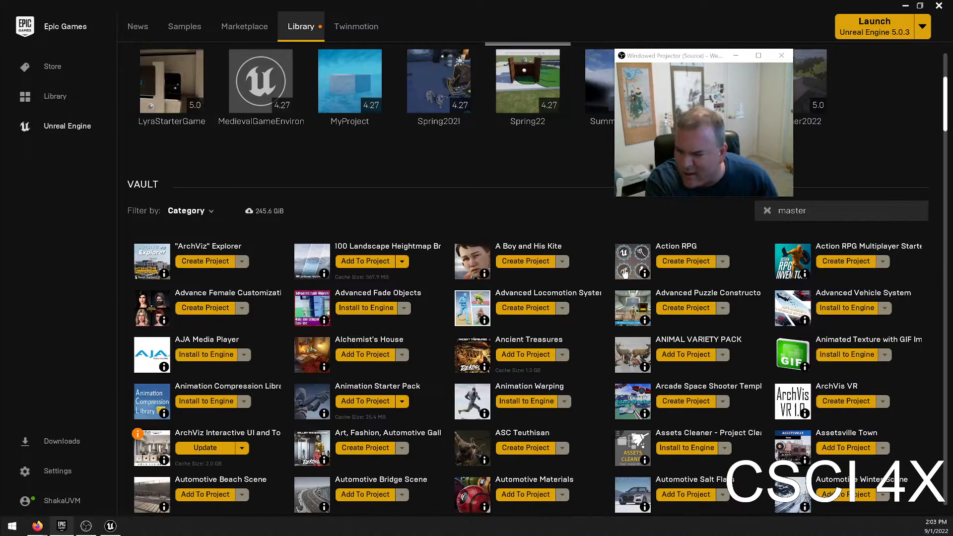
{"action": "scroll", "coordinate": [735, 346], "scroll_direction": "down", "scroll_amount": 10}
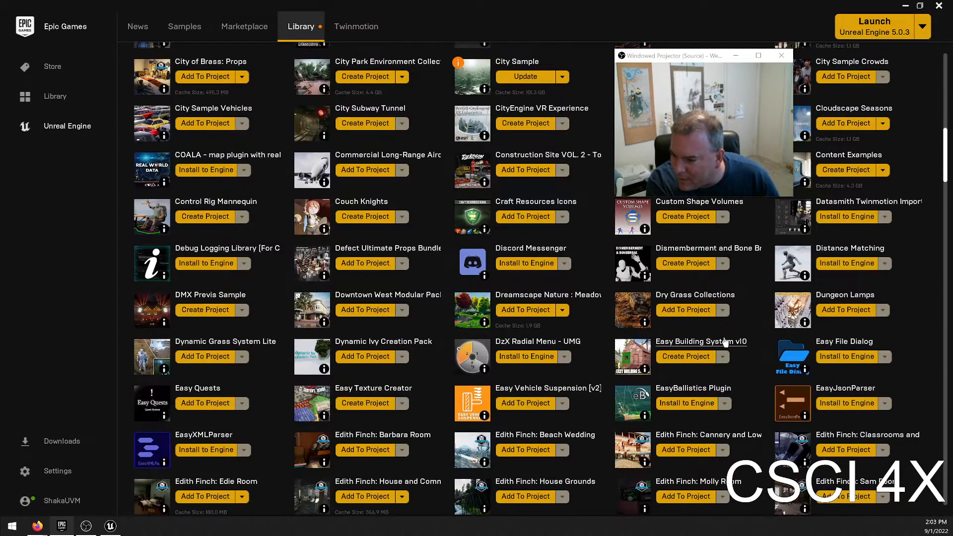
{"action": "scroll", "coordinate": [744, 333], "scroll_direction": "down", "scroll_amount": 6}
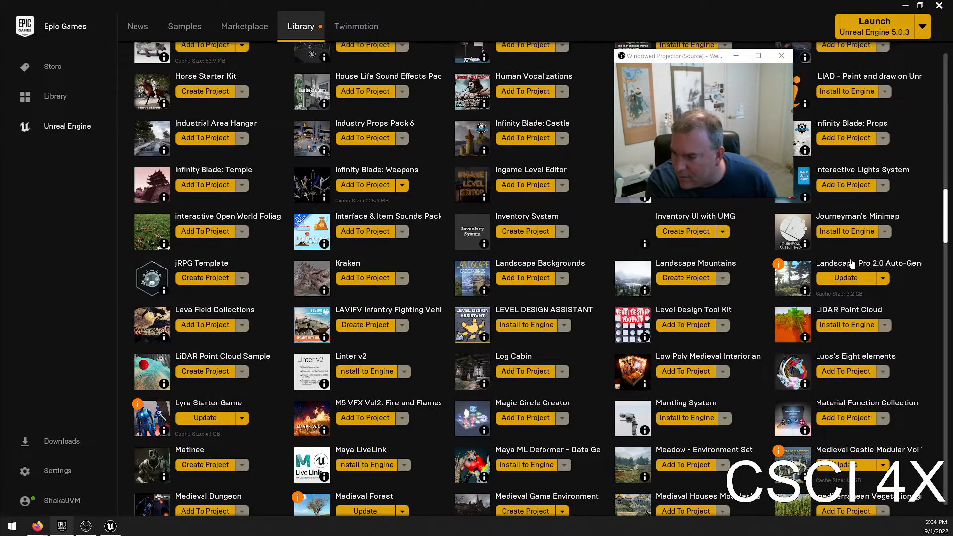
{"action": "scroll", "coordinate": [852, 263], "scroll_direction": "down", "scroll_amount": 1}
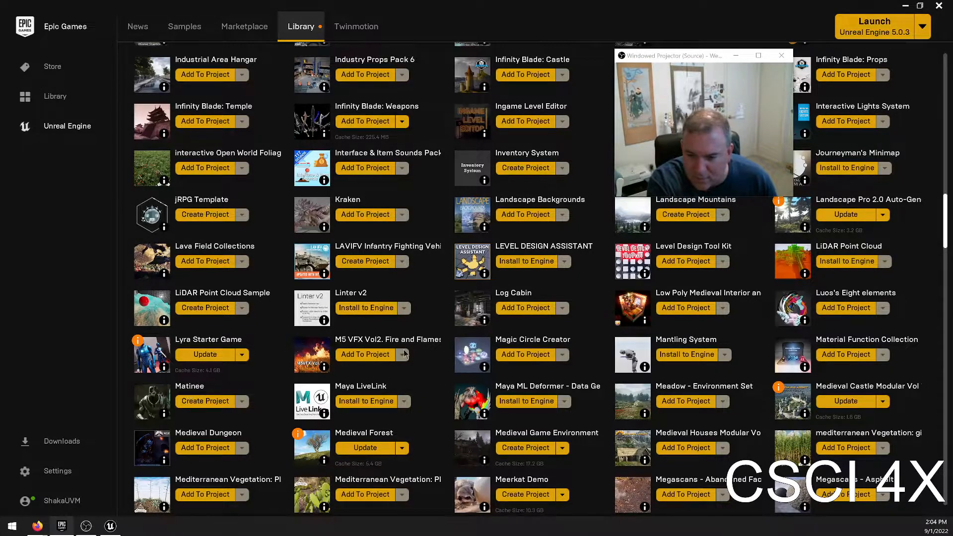
{"action": "scroll", "coordinate": [710, 338], "scroll_direction": "down", "scroll_amount": 1}
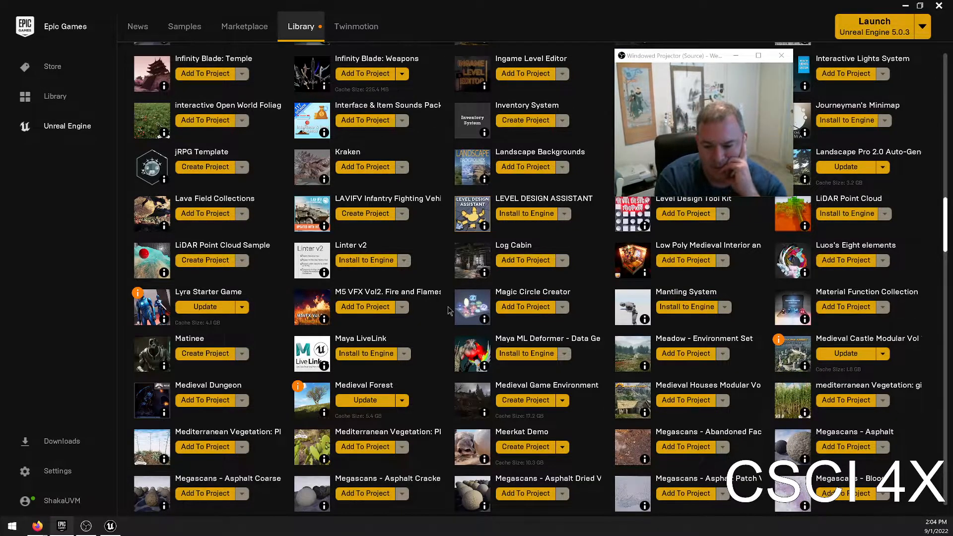
{"action": "scroll", "coordinate": [421, 365], "scroll_direction": "down", "scroll_amount": 2}
{"action": "scroll", "coordinate": [423, 366], "scroll_direction": "down", "scroll_amount": 2}
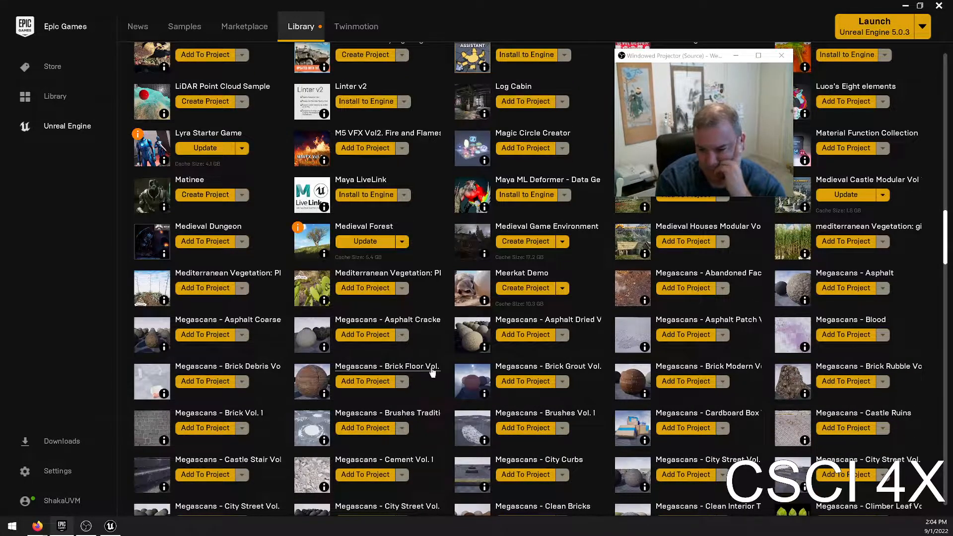
{"action": "scroll", "coordinate": [618, 400], "scroll_direction": "down", "scroll_amount": 2}
{"action": "scroll", "coordinate": [620, 400], "scroll_direction": "up", "scroll_amount": 6}
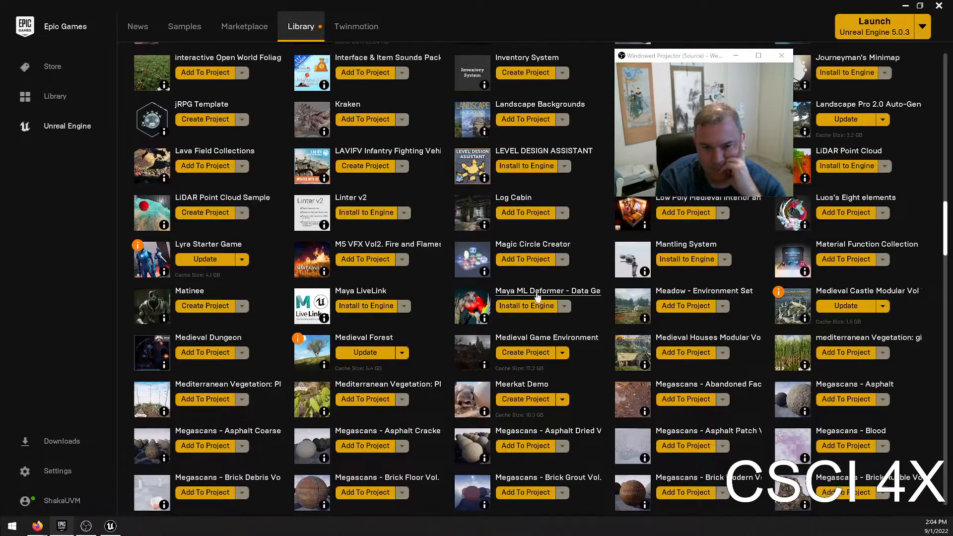
{"action": "scroll", "coordinate": [258, 350], "scroll_direction": "up", "scroll_amount": 5}
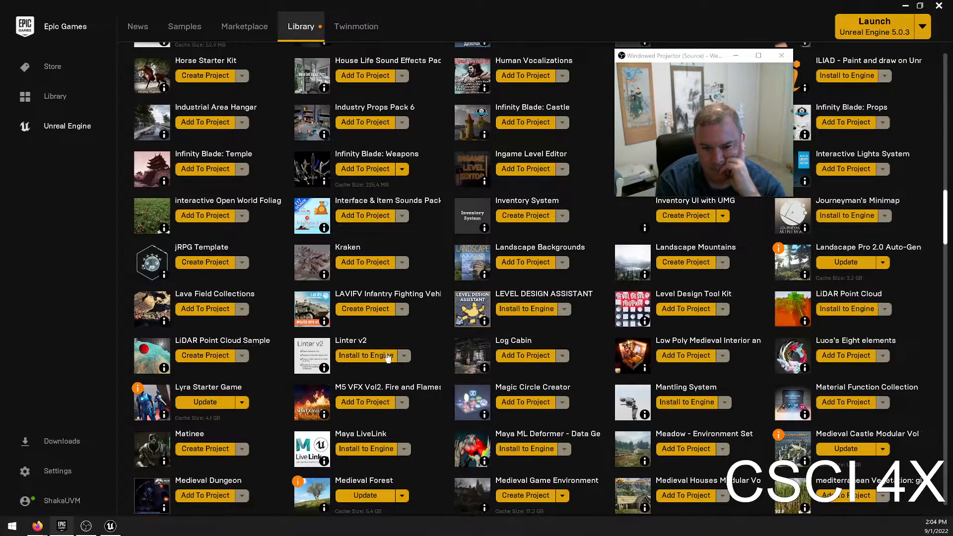
{"action": "scroll", "coordinate": [426, 342], "scroll_direction": "up", "scroll_amount": 5}
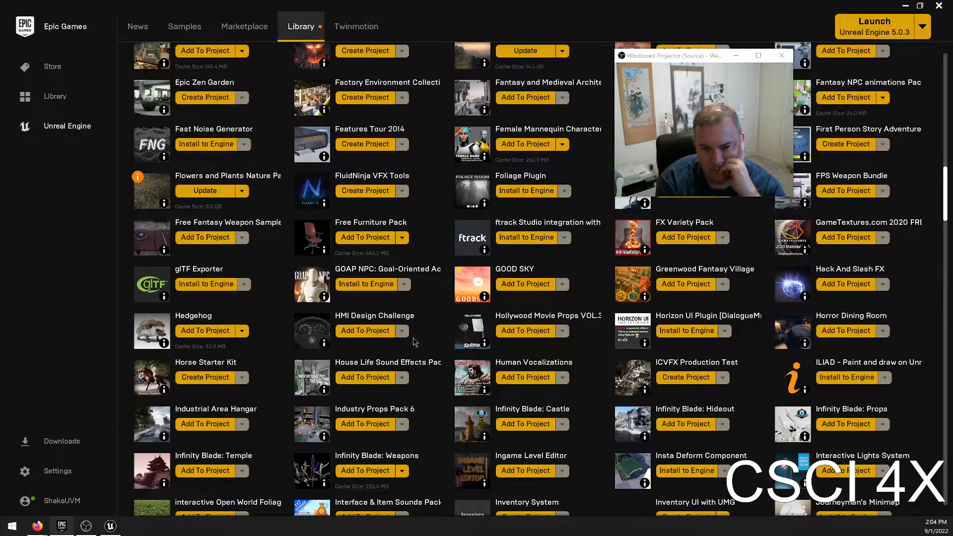
{"action": "scroll", "coordinate": [527, 317], "scroll_direction": "up", "scroll_amount": 1}
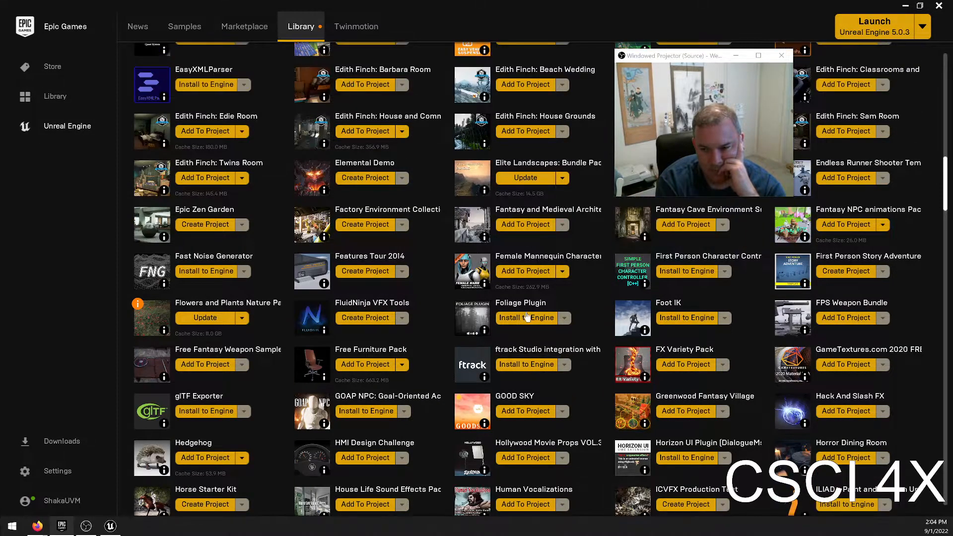
{"action": "scroll", "coordinate": [679, 372], "scroll_direction": "down", "scroll_amount": 6}
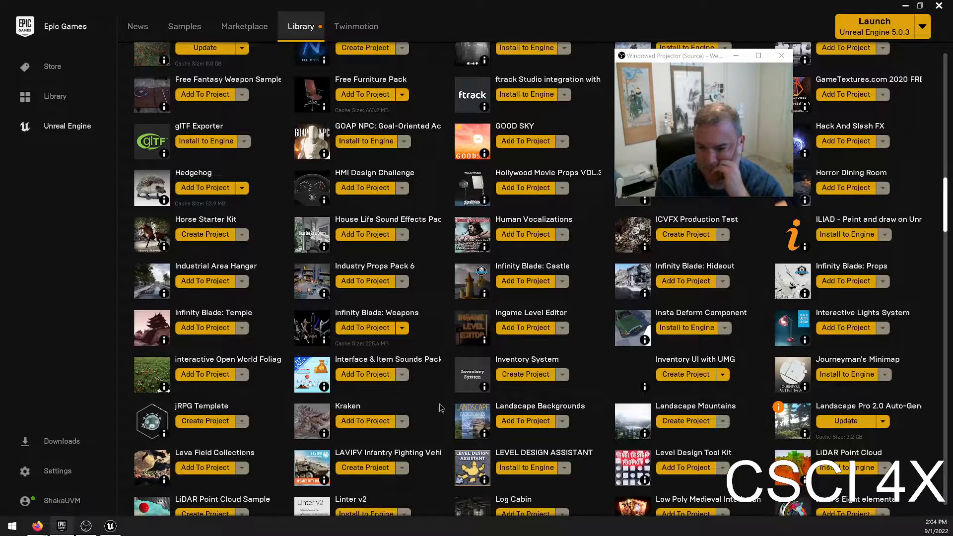
{"action": "scroll", "coordinate": [780, 325], "scroll_direction": "up", "scroll_amount": 5}
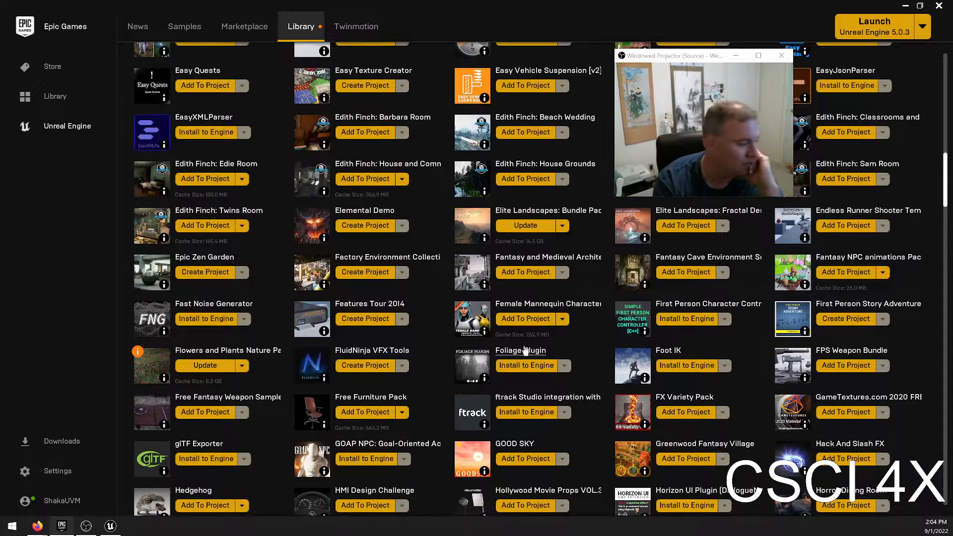
{"action": "scroll", "coordinate": [531, 346], "scroll_direction": "up", "scroll_amount": 2}
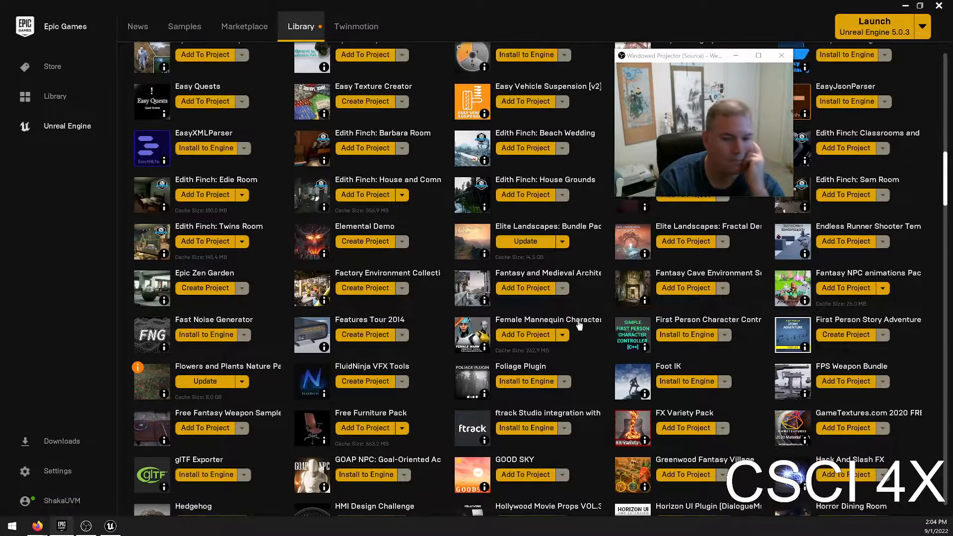
{"action": "scroll", "coordinate": [631, 342], "scroll_direction": "up", "scroll_amount": 5}
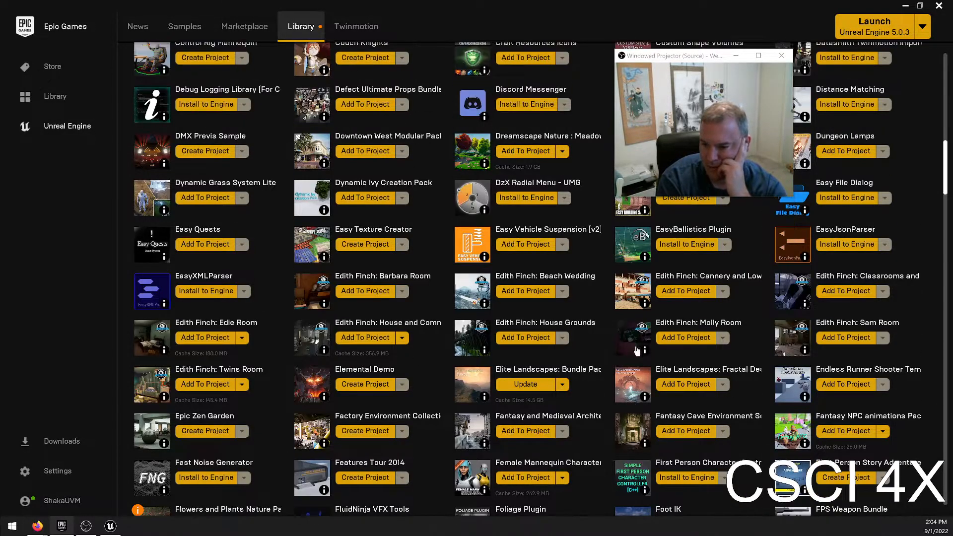
{"action": "scroll", "coordinate": [592, 349], "scroll_direction": "up", "scroll_amount": 3}
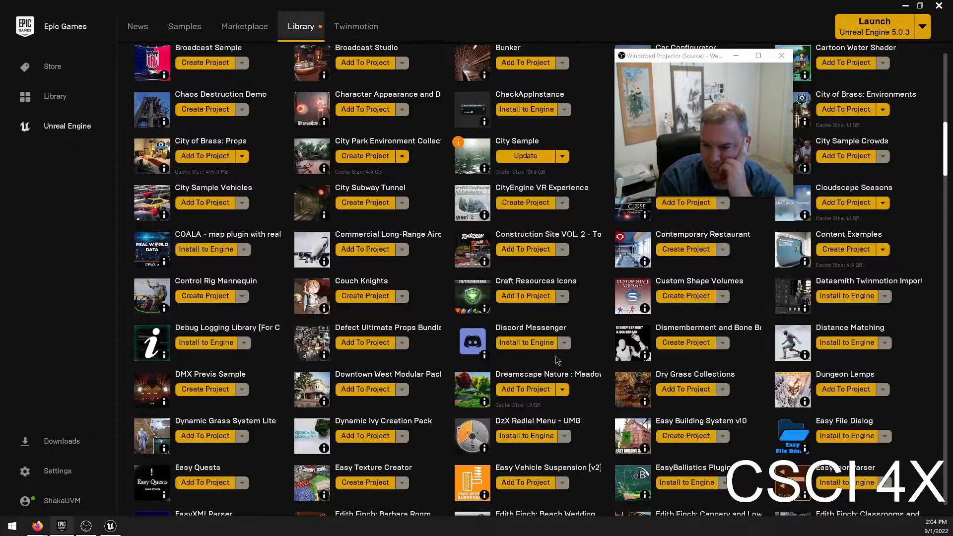
{"action": "scroll", "coordinate": [591, 350], "scroll_direction": "up", "scroll_amount": 4}
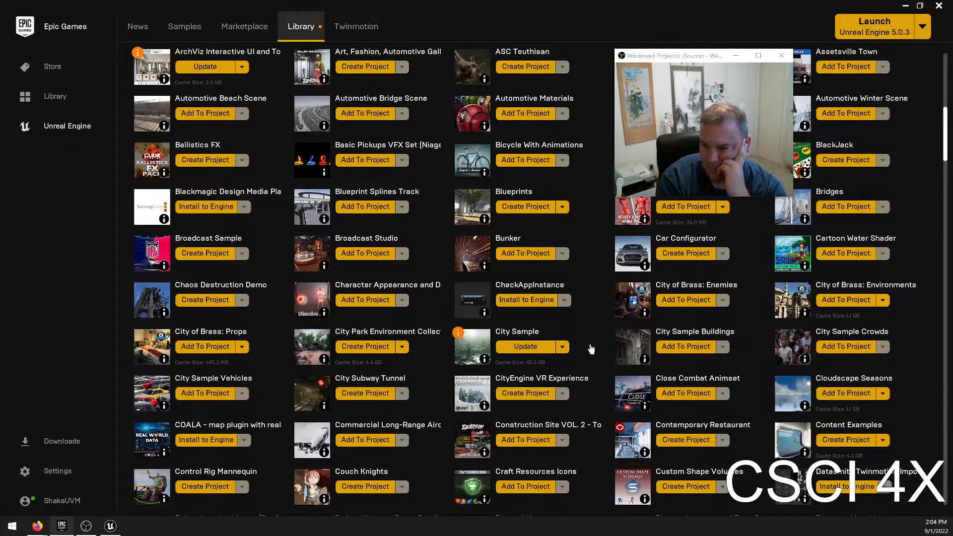
{"action": "scroll", "coordinate": [592, 350], "scroll_direction": "up", "scroll_amount": 5}
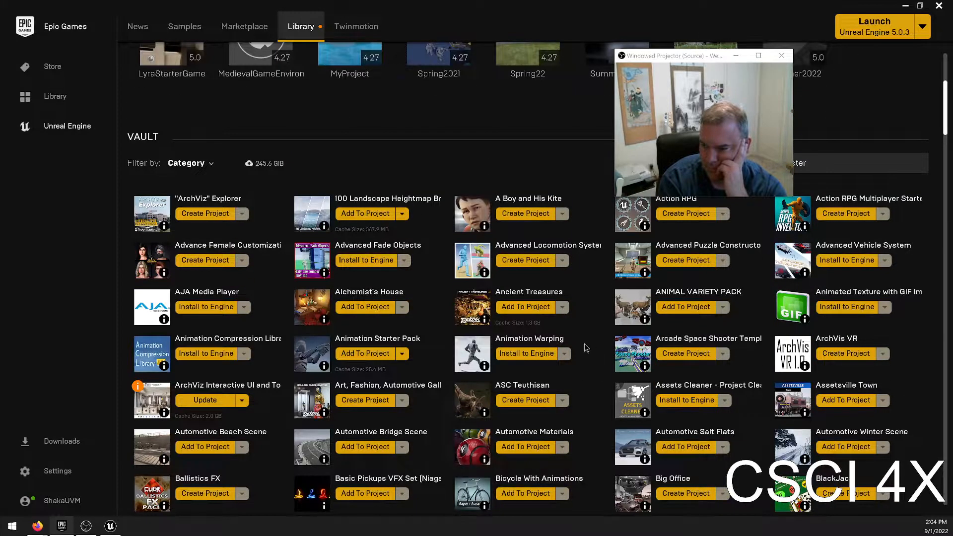
{"action": "scroll", "coordinate": [584, 347], "scroll_direction": "up", "scroll_amount": 1}
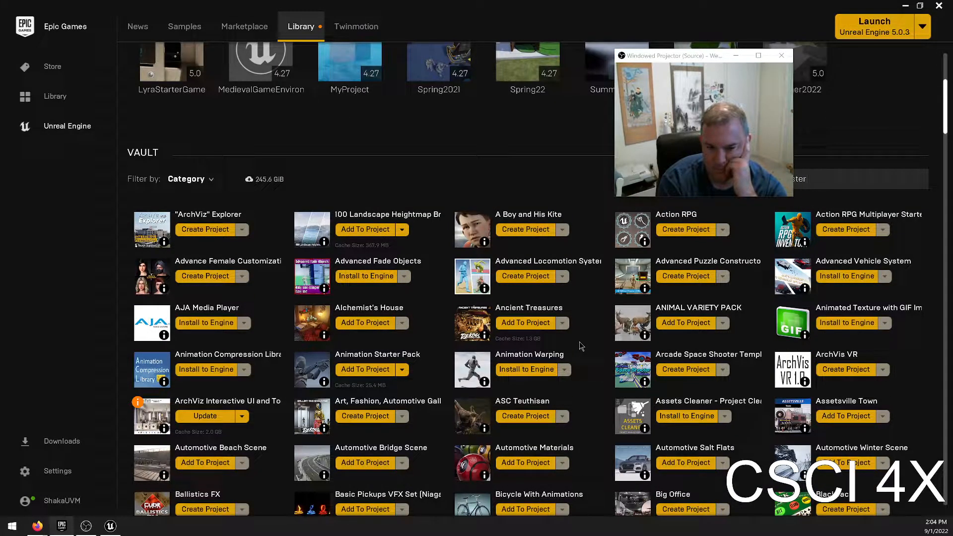
{"action": "scroll", "coordinate": [582, 346], "scroll_direction": "up", "scroll_amount": 2}
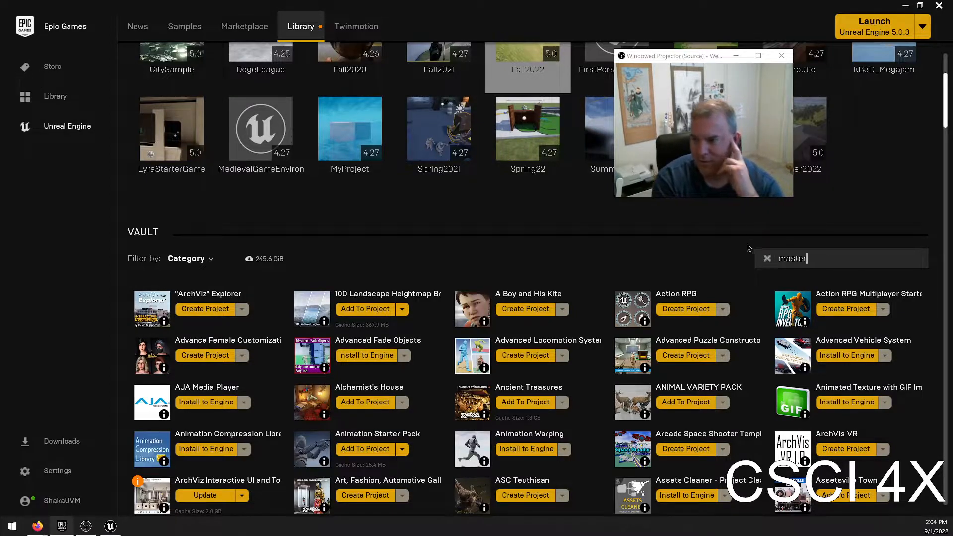
Search the Marketplace for "master" and look over the matching products.
{"action": "left_click", "coordinate": [244, 27]}
{"action": "left_click_drag", "start_coordinate": [667, 62], "coordinate": [660, 261]}
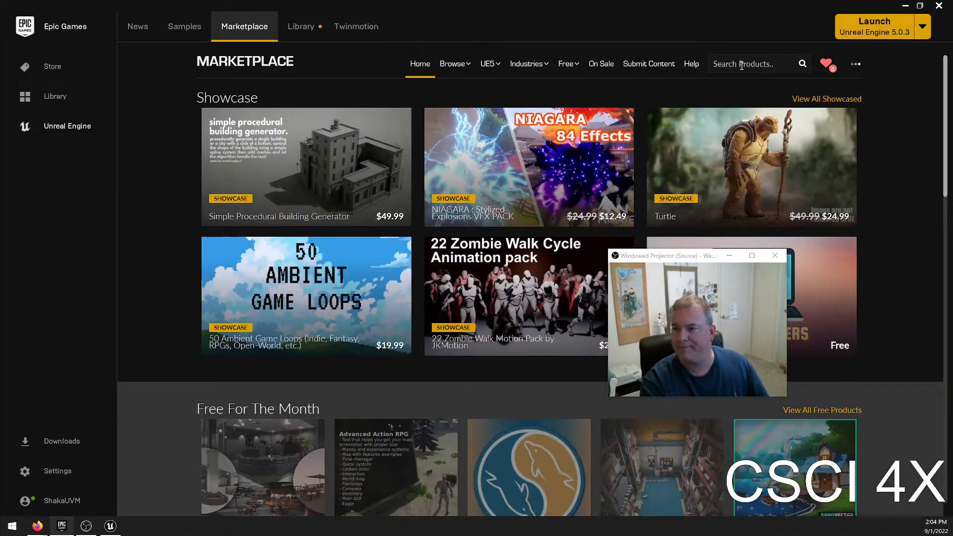
{"action": "left_click", "coordinate": [741, 65]}
{"action": "type", "text": "master"}
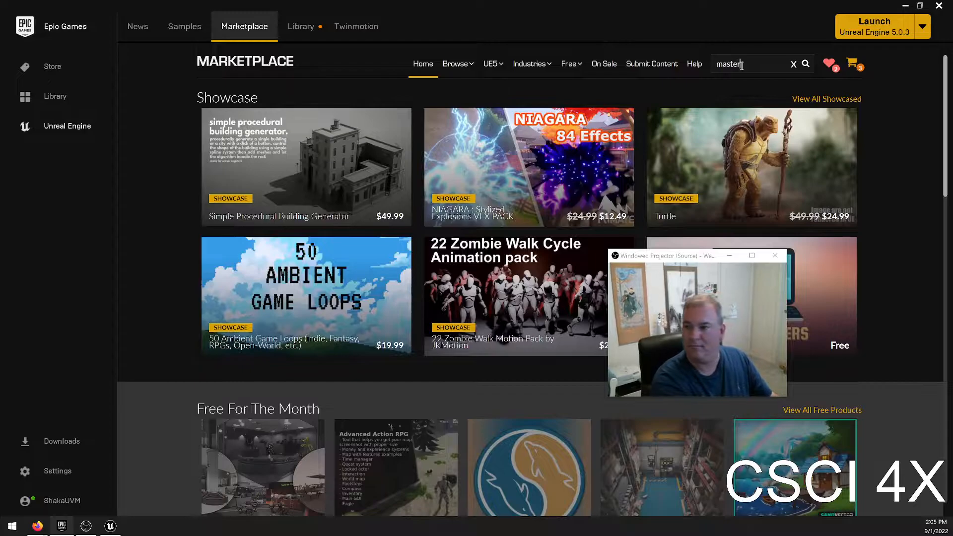
{"action": "key", "text": "Return"}
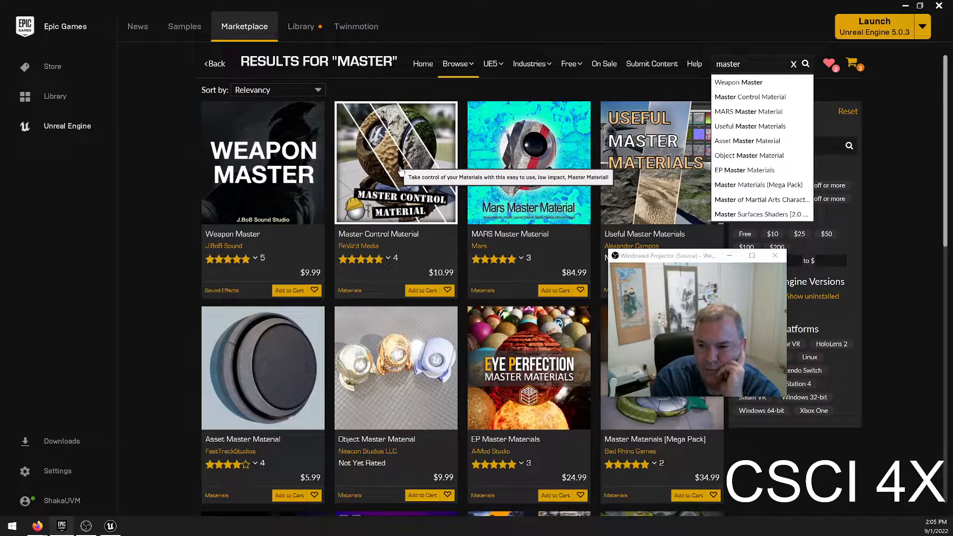
{"action": "key", "text": "Down"}
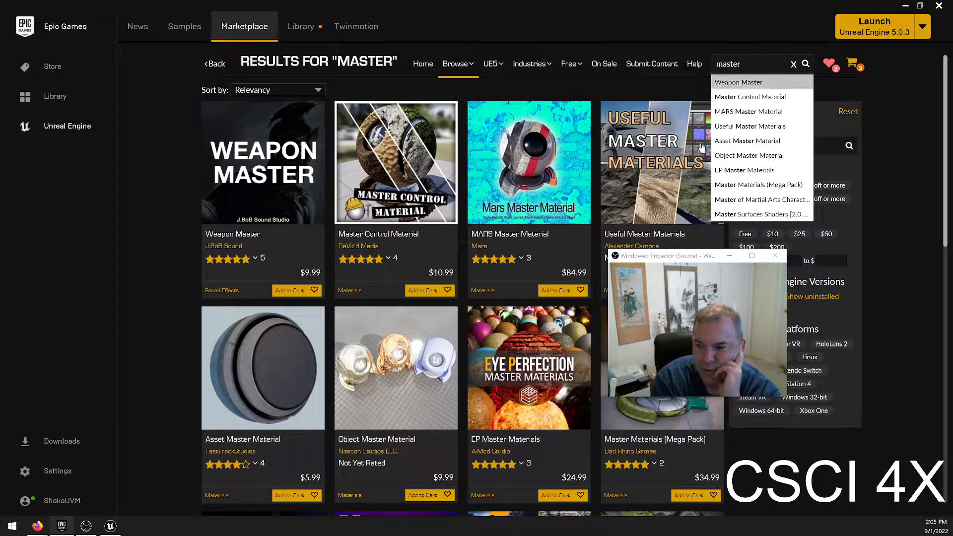
{"action": "left_click_drag", "start_coordinate": [652, 261], "coordinate": [733, 57]}
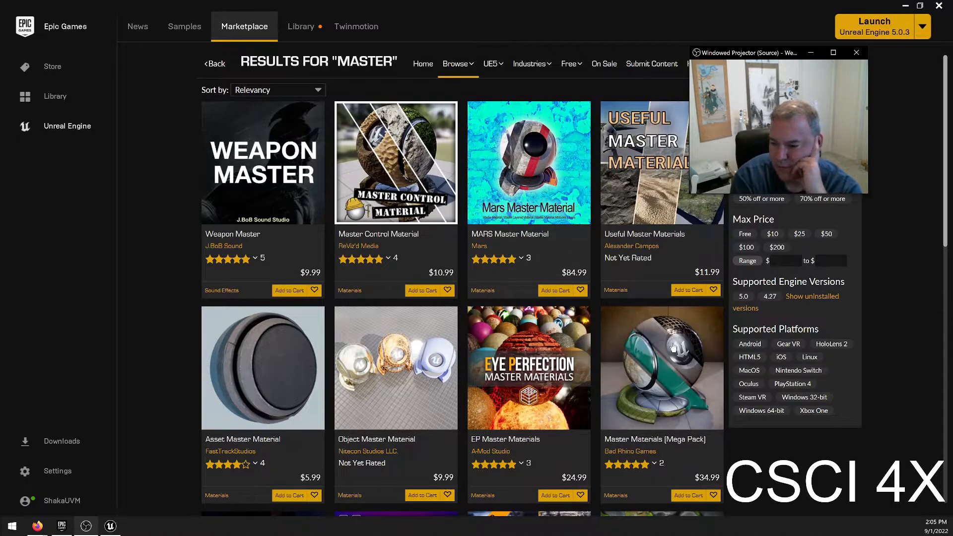
View the Master Materials [Mega Pack] product page and enlarge its ORM_M_Opacity preview image.
{"action": "left_click", "coordinate": [503, 428]}
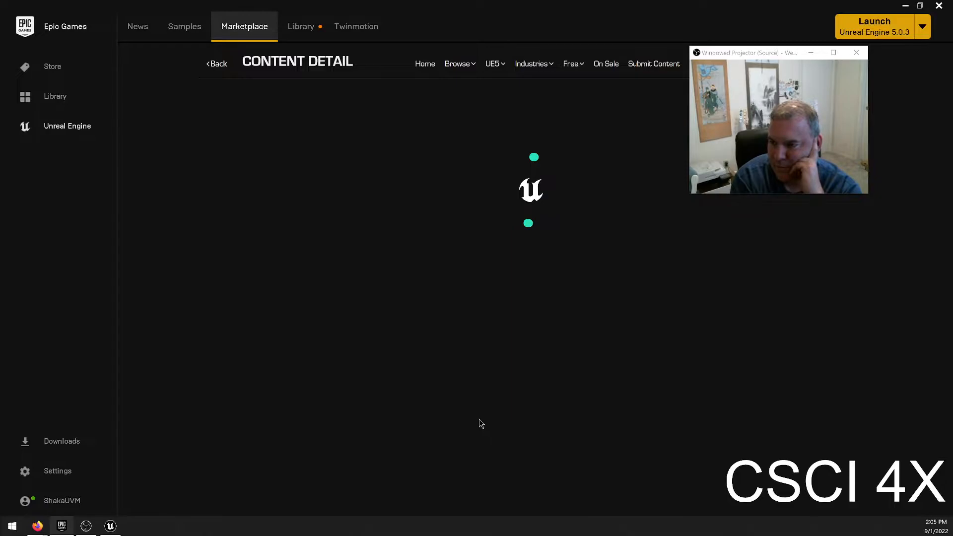
{"action": "left_click", "coordinate": [388, 346]}
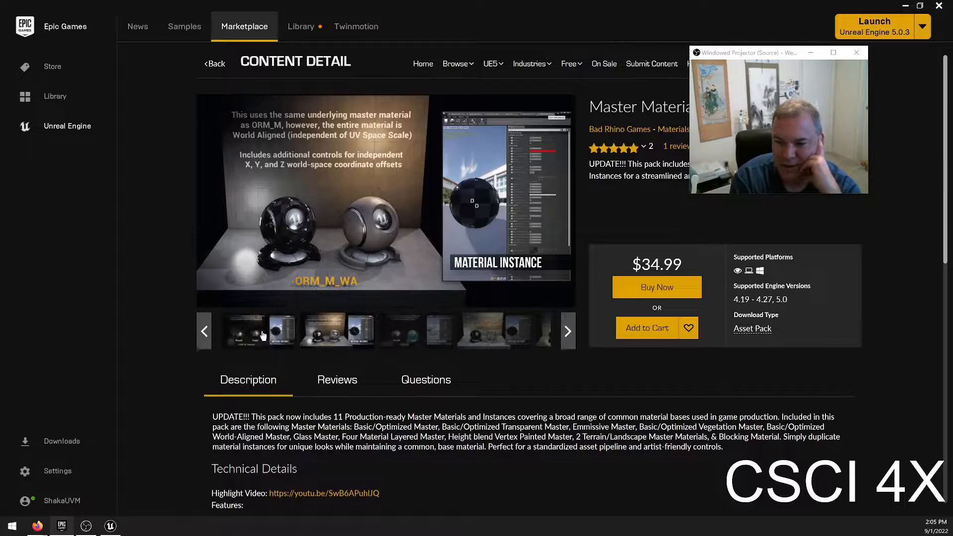
{"action": "left_click", "coordinate": [283, 330]}
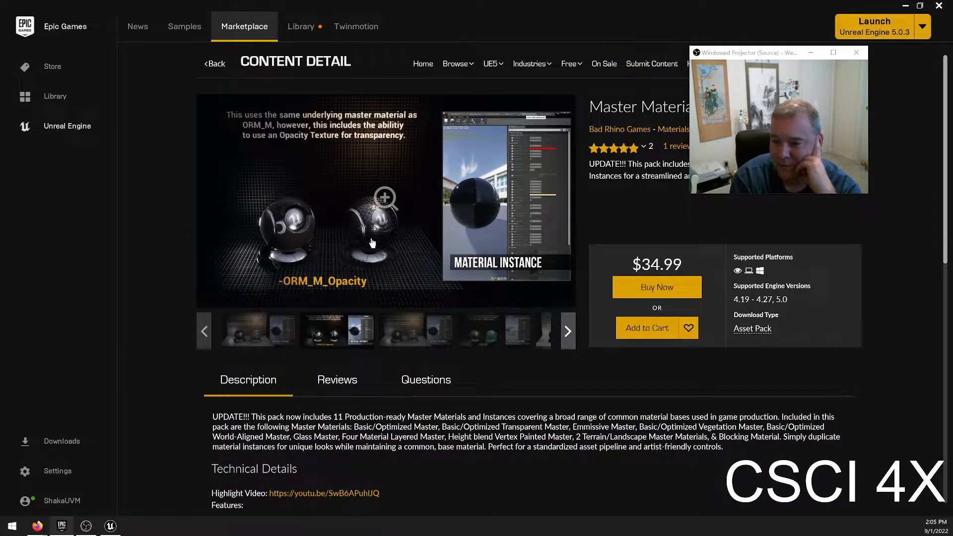
{"action": "left_click", "coordinate": [358, 220]}
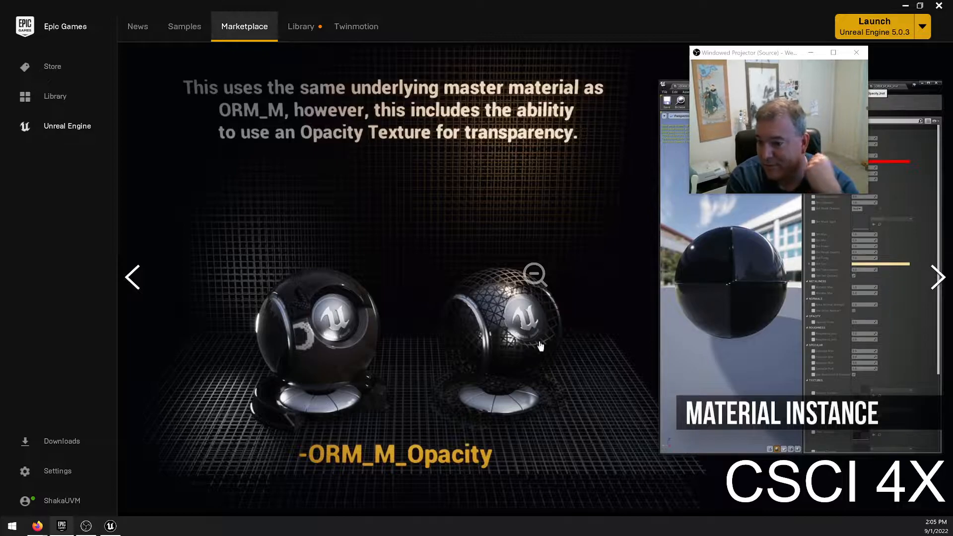
Look through the pack's enlarged previews from ORM_M_WA to the landscape layer painting image, and return to the Library.
{"action": "left_click", "coordinate": [927, 281]}
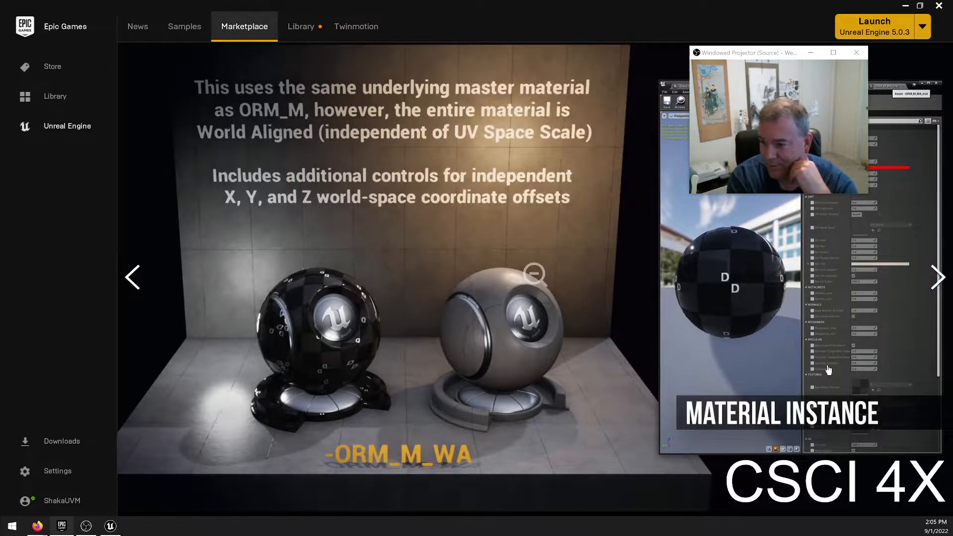
{"action": "left_click", "coordinate": [936, 278]}
{"action": "left_click", "coordinate": [934, 278]}
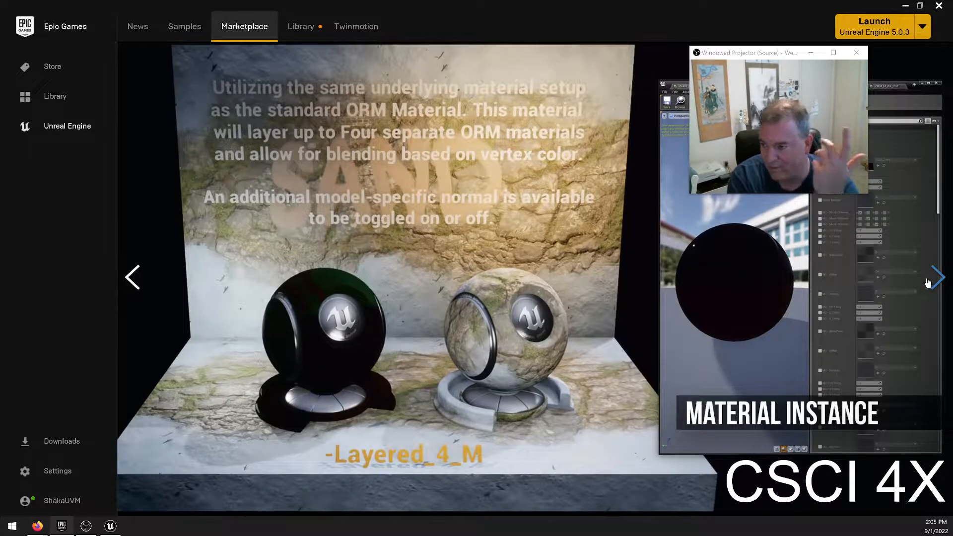
{"action": "left_click", "coordinate": [928, 283]}
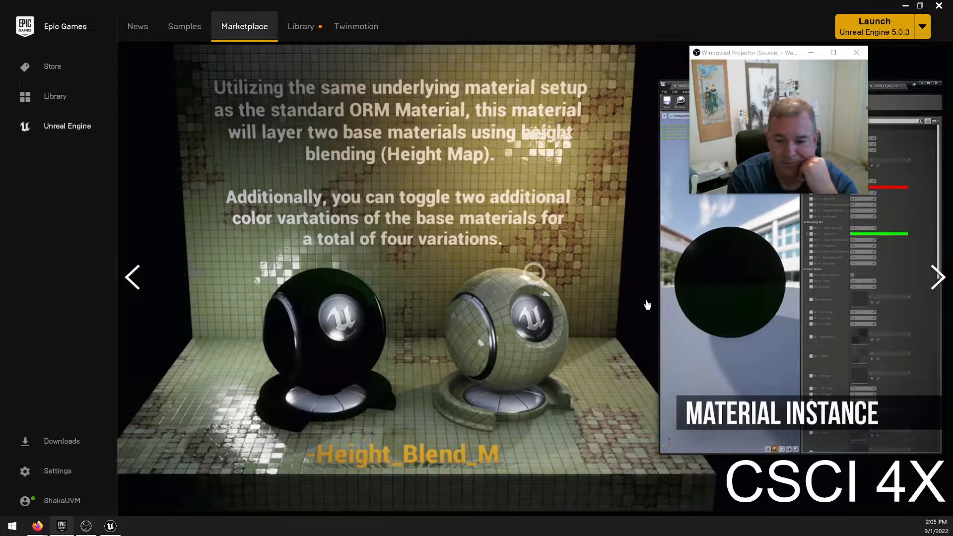
{"action": "left_click", "coordinate": [937, 272]}
{"action": "left_click", "coordinate": [936, 281]}
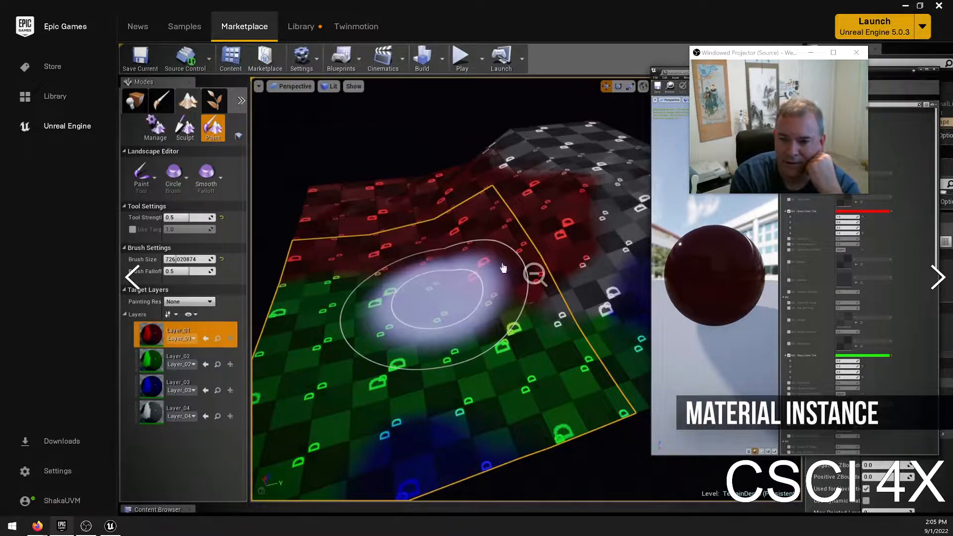
{"action": "left_click", "coordinate": [300, 26]}
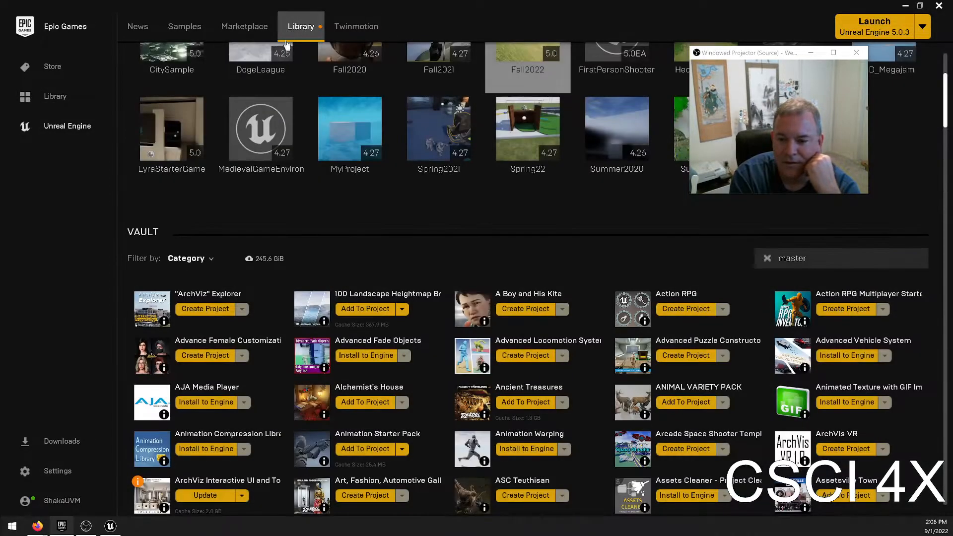
{"action": "left_click_drag", "start_coordinate": [789, 52], "coordinate": [831, 37]}
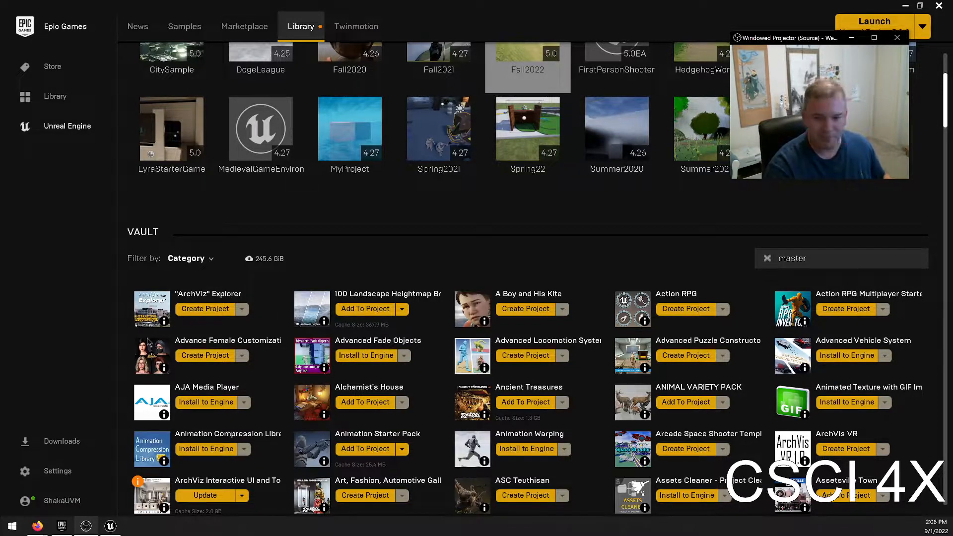
Switch to Unreal Editor and open the DirtySpecialMat material instance in a separate window beside the level editor, with its parameters uncovered.
{"action": "left_click", "coordinate": [110, 527]}
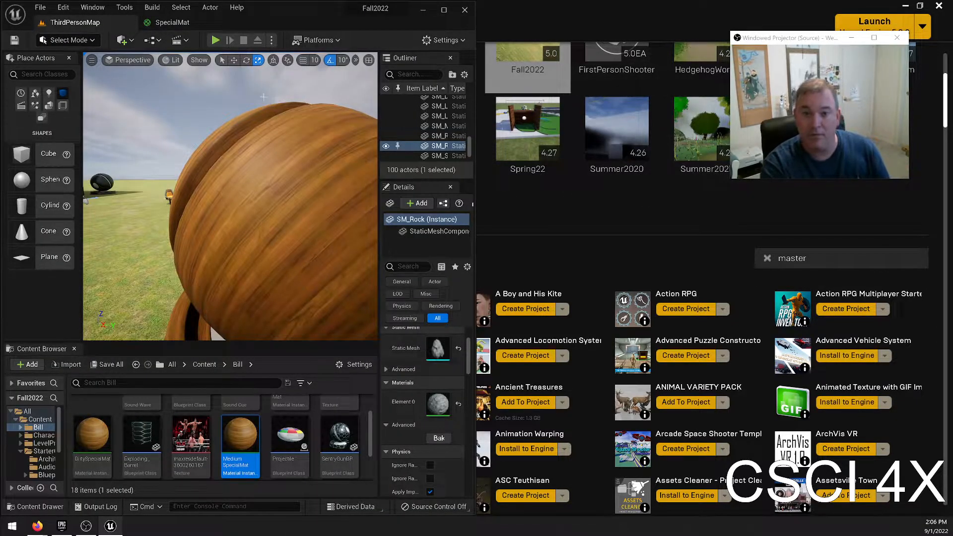
{"action": "scroll", "coordinate": [316, 415], "scroll_direction": "up", "scroll_amount": 1}
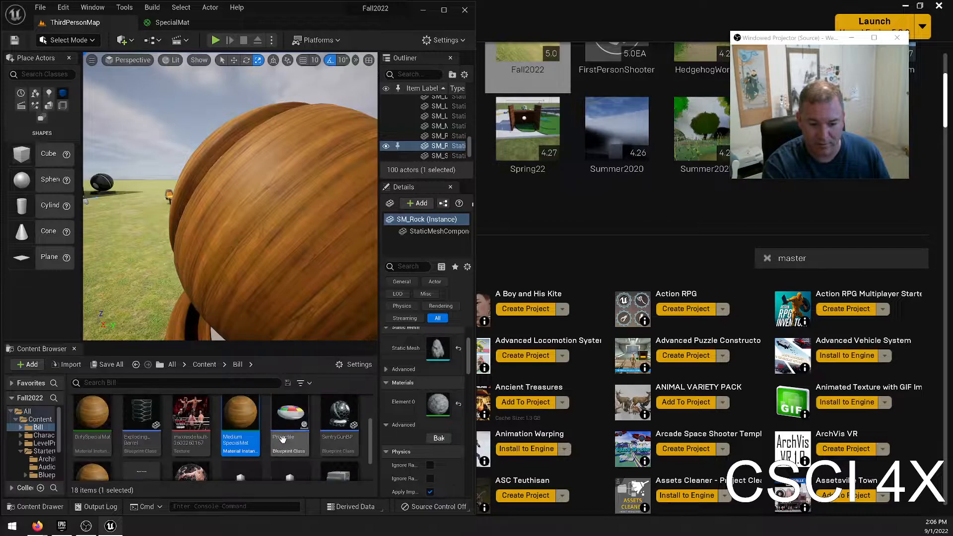
{"action": "scroll", "coordinate": [315, 415], "scroll_direction": "down", "scroll_amount": 1}
{"action": "left_click", "coordinate": [86, 423]}
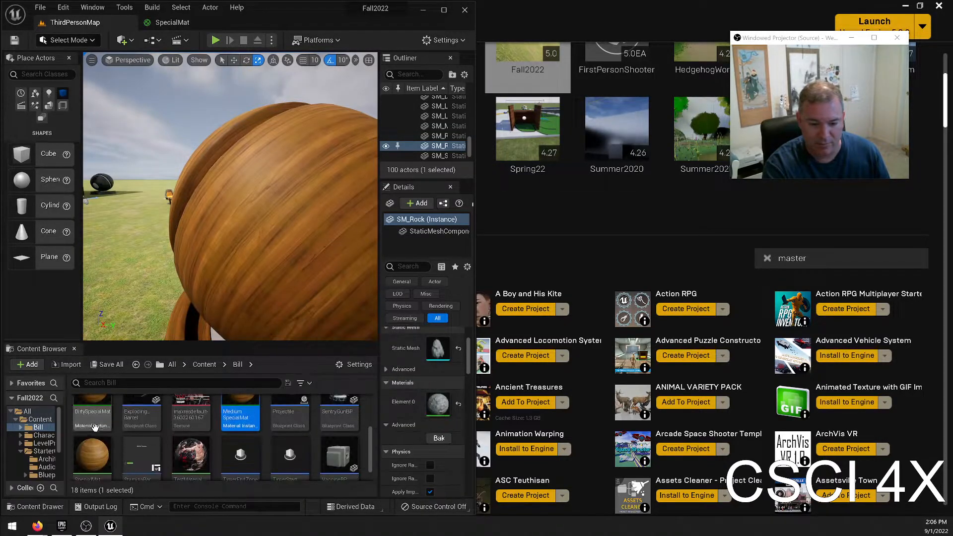
{"action": "double_click", "coordinate": [85, 423]}
{"action": "left_click_drag", "start_coordinate": [256, 22], "coordinate": [693, 231]}
{"action": "left_click_drag", "start_coordinate": [829, 254], "coordinate": [952, 271]}
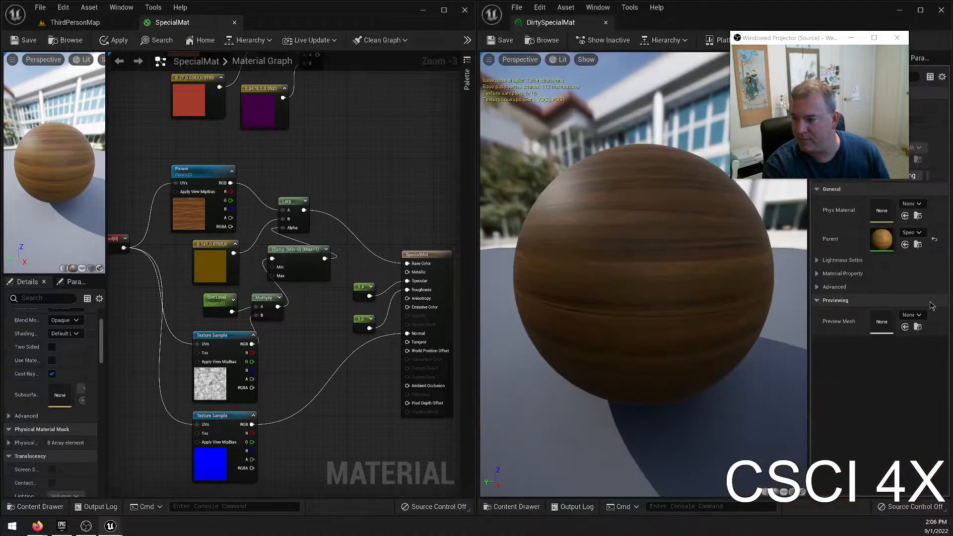
{"action": "left_click_drag", "start_coordinate": [819, 40], "coordinate": [724, 15]}
Enable the Dirt Level override in DirtySpecialMat and bring the wooden house into view in ThirdPersonMap.
{"action": "left_click", "coordinate": [834, 119]}
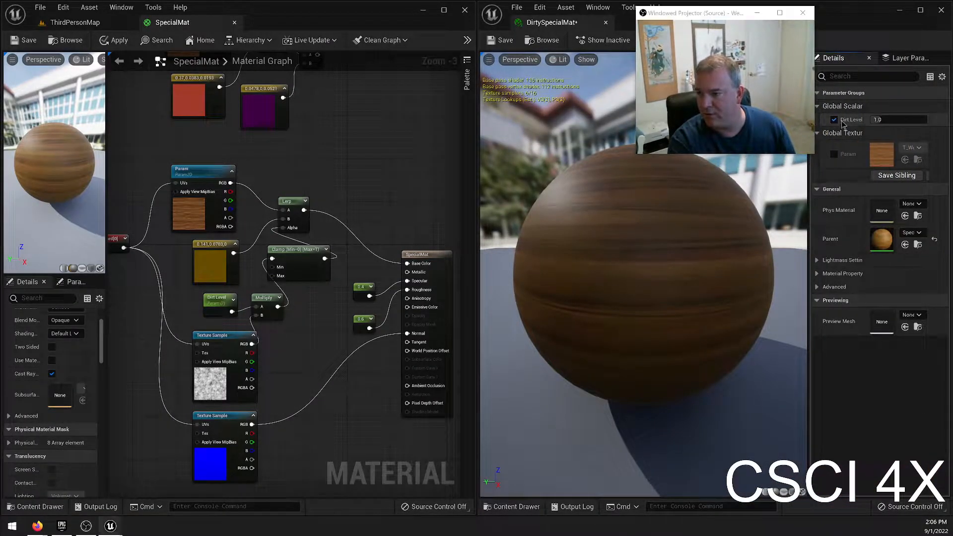
{"action": "left_click", "coordinate": [889, 120]}
{"action": "left_click", "coordinate": [79, 23]}
{"action": "right_click_drag", "start_coordinate": [203, 114], "coordinate": [278, 147]}
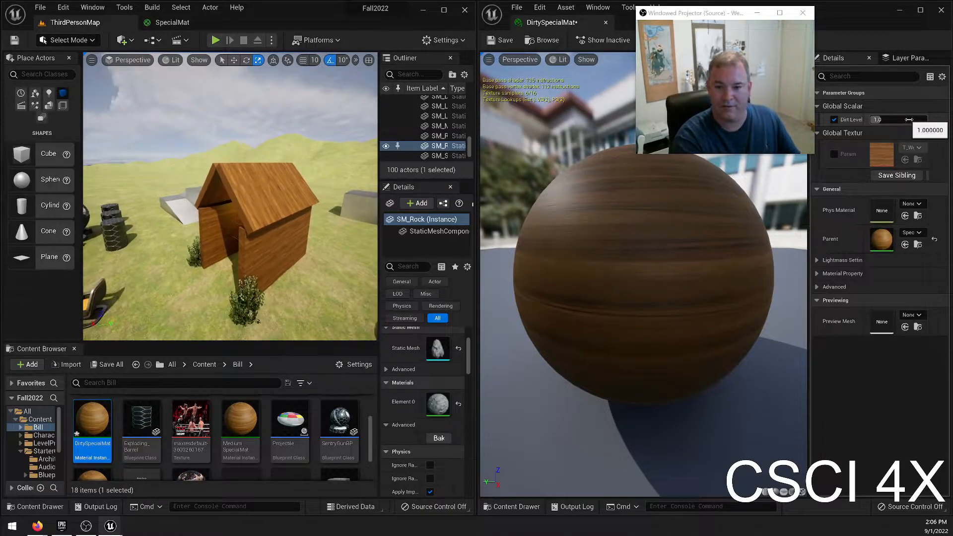
{"action": "left_click", "coordinate": [880, 120]}
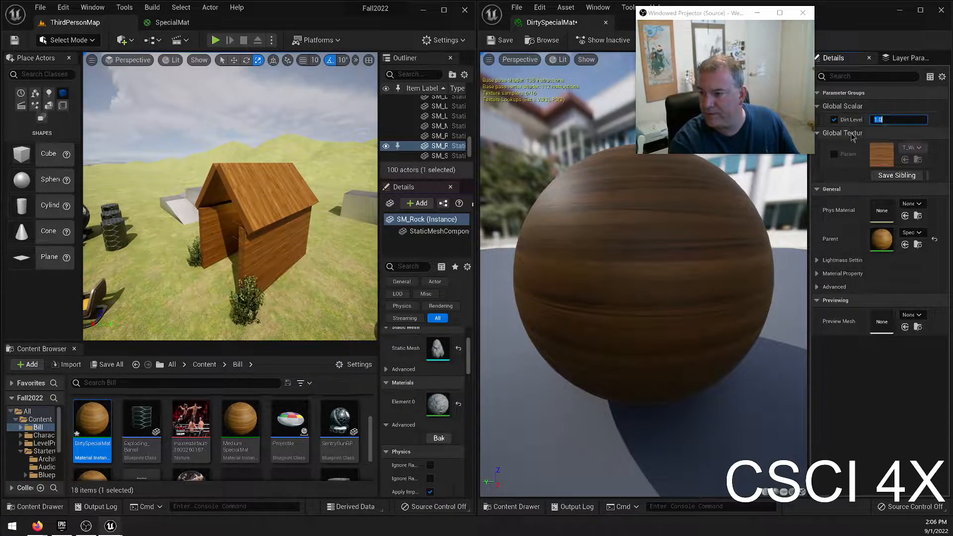
{"action": "left_click", "coordinate": [835, 120]}
{"action": "left_click", "coordinate": [835, 121]}
Try DirtySpecialMat's Dirt Level at 0.0 and 5.0 alternately, and reduce it to about 0.82.
{"action": "left_click_drag", "start_coordinate": [891, 118], "coordinate": [918, 119]}
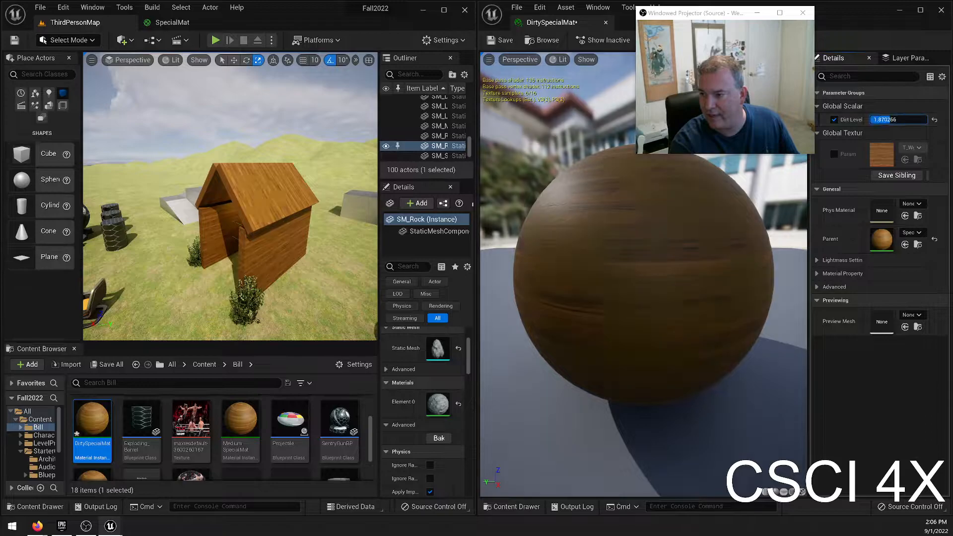
{"action": "type", "text": "0.0"}
{"action": "key", "text": "Return"}
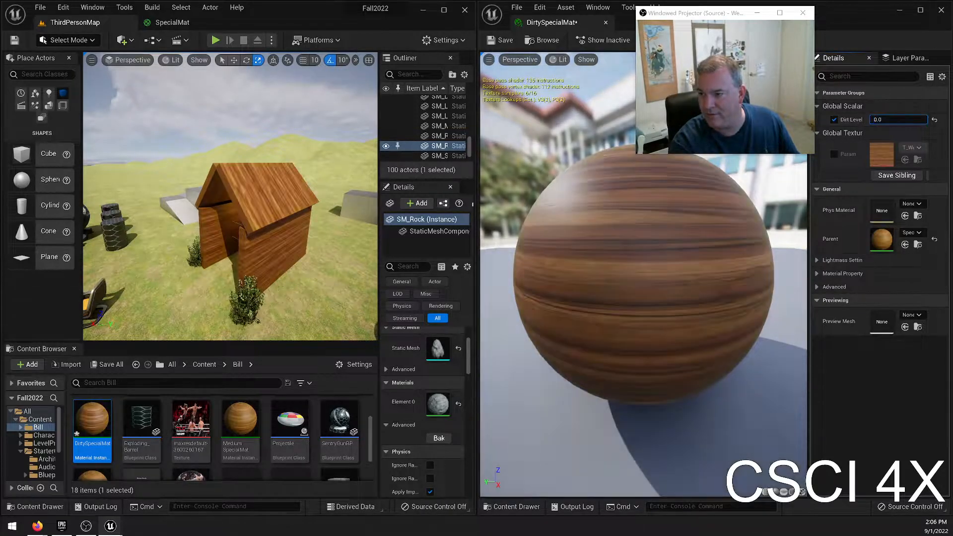
{"action": "type", "text": "5.0"}
{"action": "key", "text": "Return"}
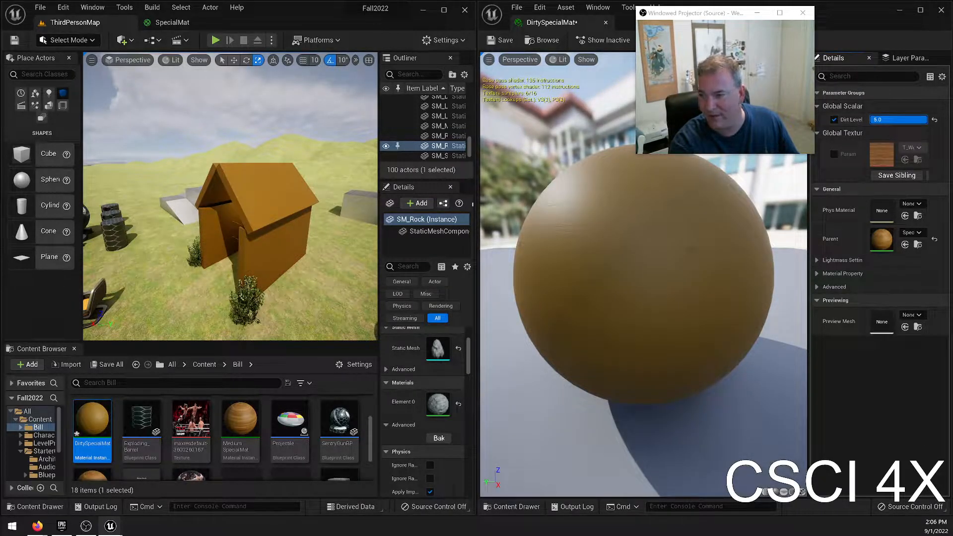
{"action": "type", "text": "0.0"}
{"action": "key", "text": "Return"}
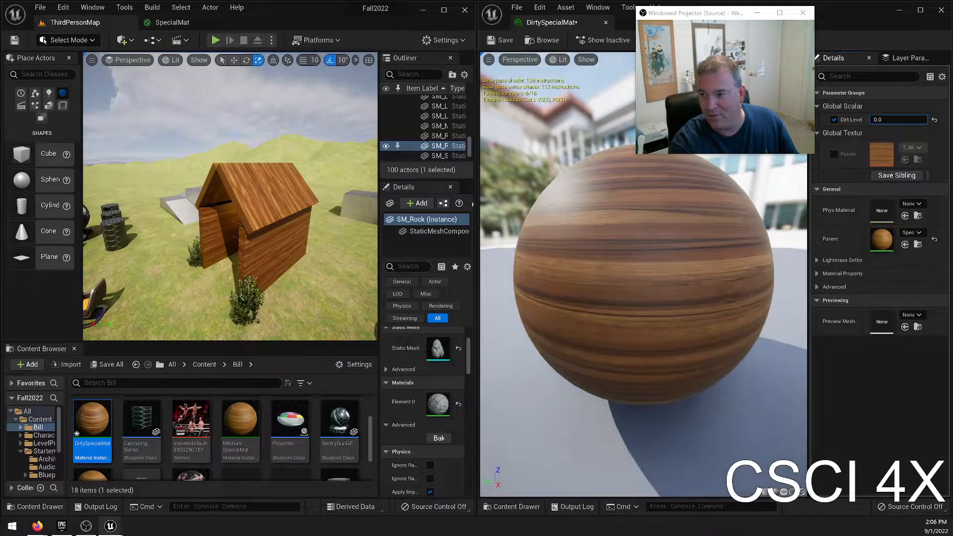
{"action": "type", "text": "5.0"}
{"action": "key", "text": "Return"}
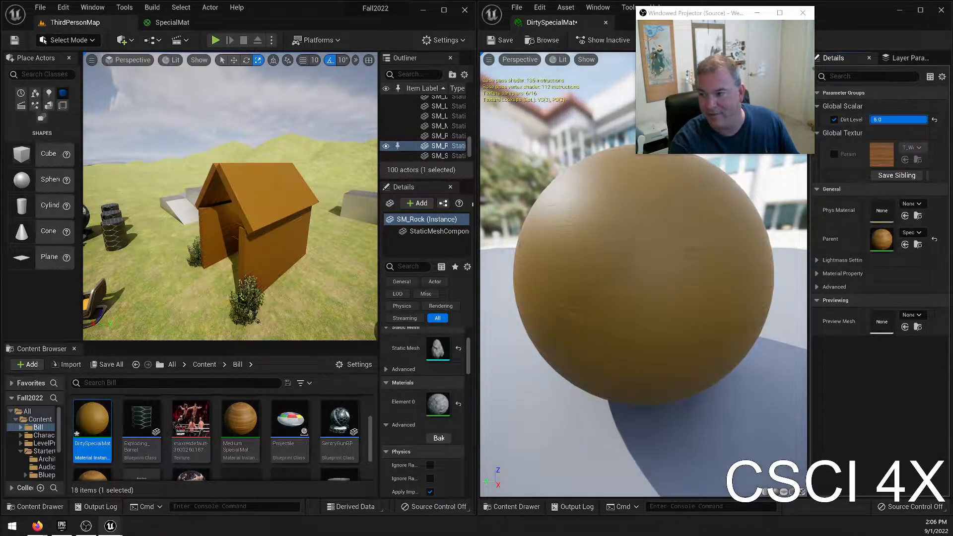
{"action": "left_click_drag", "start_coordinate": [926, 120], "coordinate": [883, 120]}
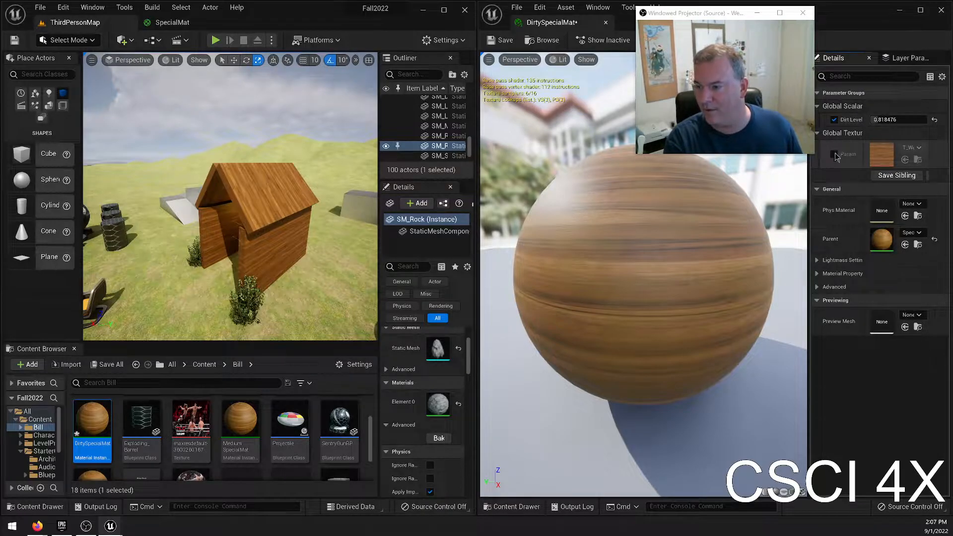
Override DirtySpecialMat's Param texture with T_Wood_Pine_D and inspect the house roof up close.
{"action": "left_click", "coordinate": [912, 148]}
{"action": "type", "text": "pine"}
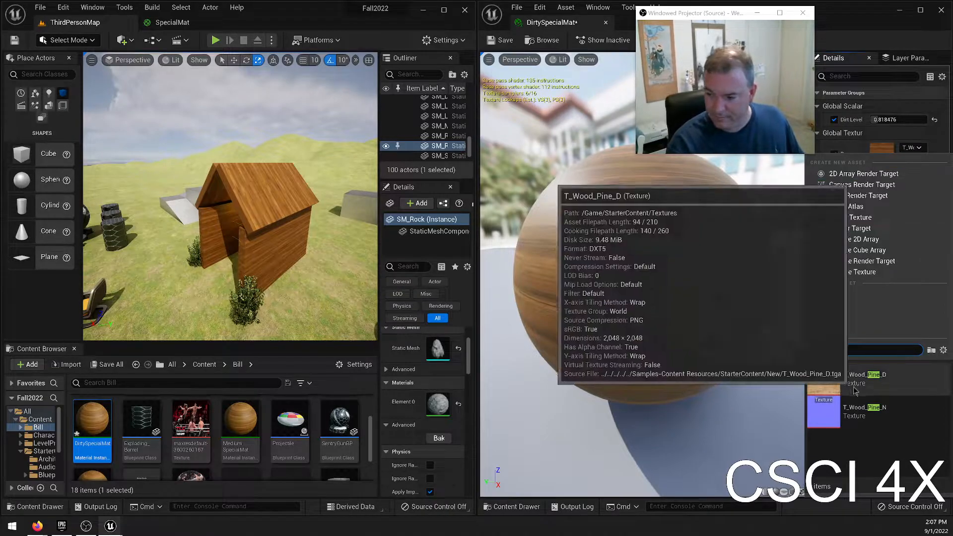
{"action": "left_click", "coordinate": [853, 392]}
{"action": "key", "text": "w"}
{"action": "right_click_drag", "start_coordinate": [231, 196], "coordinate": [194, 200]}
{"action": "key", "text": "w"}
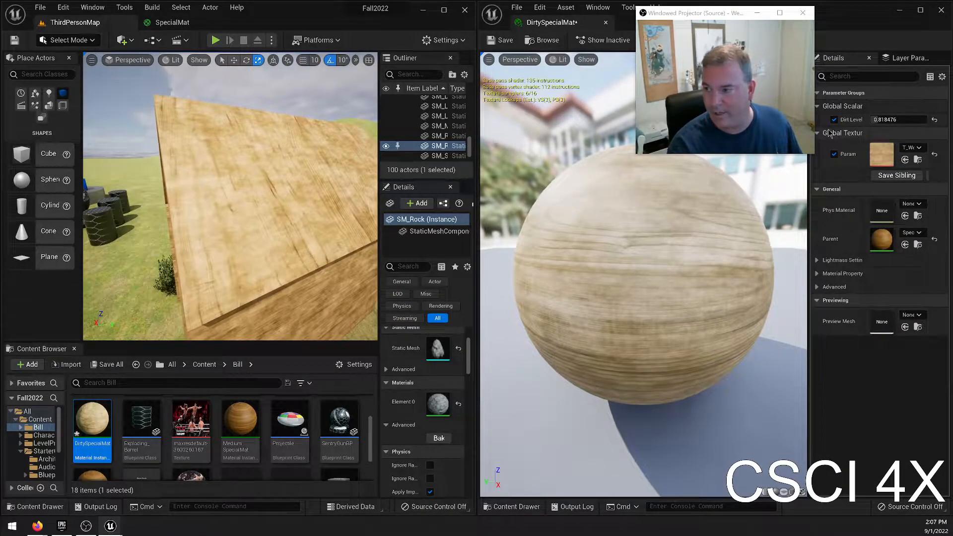
Fine-tune DirtySpecialMat's Dirt Level while watching the house, and set it to 0.8.
{"action": "left_click_drag", "start_coordinate": [883, 120], "coordinate": [886, 120]}
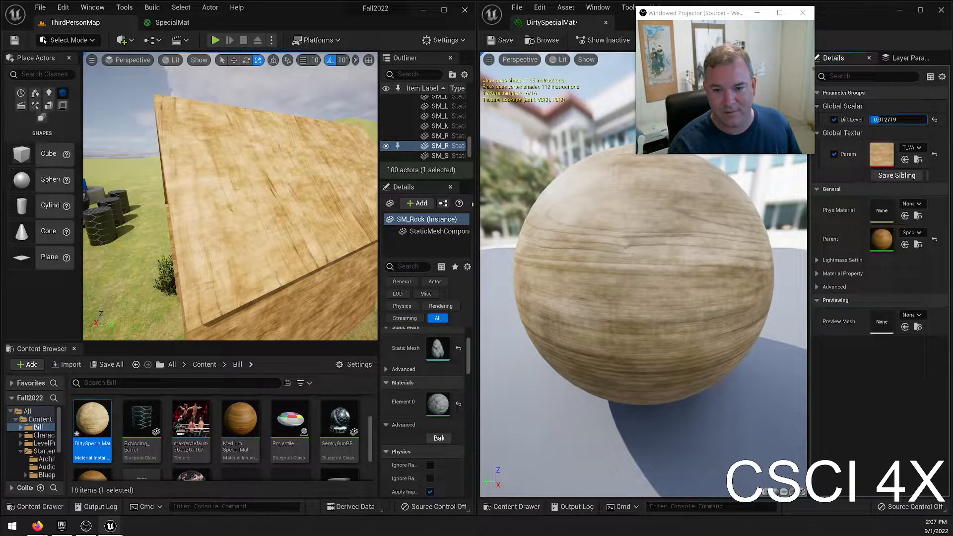
{"action": "left_click_drag", "start_coordinate": [887, 120], "coordinate": [888, 119]}
{"action": "right_click_drag", "start_coordinate": [231, 197], "coordinate": [308, 194]}
{"action": "left_click", "coordinate": [884, 120]}
{"action": "type", "text": "0.8"}
{"action": "key", "text": "Return"}
{"action": "right_click_drag", "start_coordinate": [257, 257], "coordinate": [257, 257]}
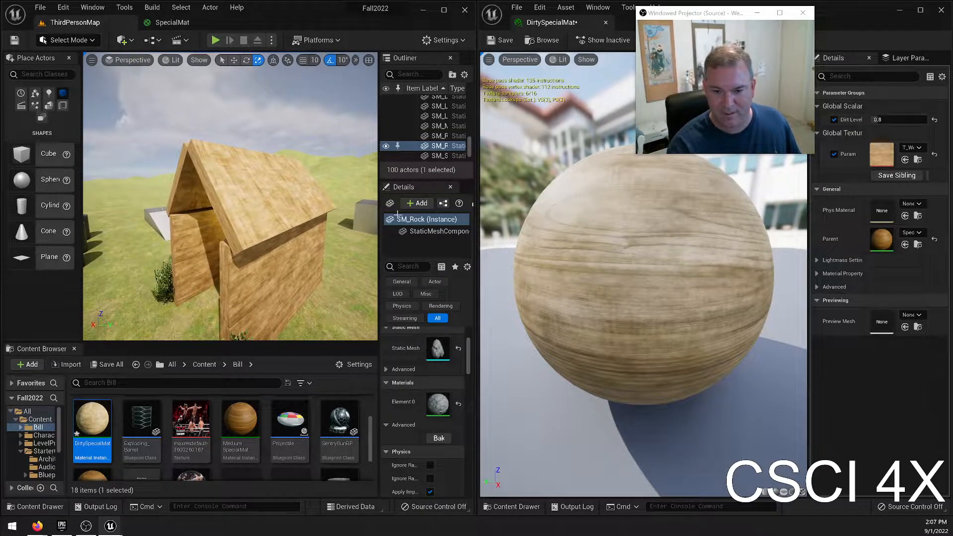
Set DirtySpecialMat's Dirt Level to 0.6, save the instance and close its editor.
{"action": "left_click", "coordinate": [896, 120]}
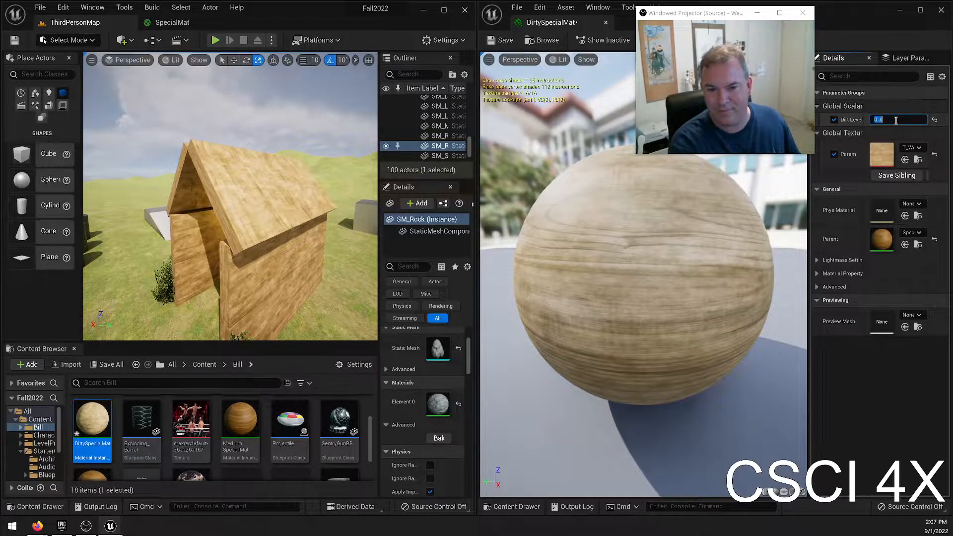
{"action": "type", "text": ".5"}
{"action": "key", "text": "Return"}
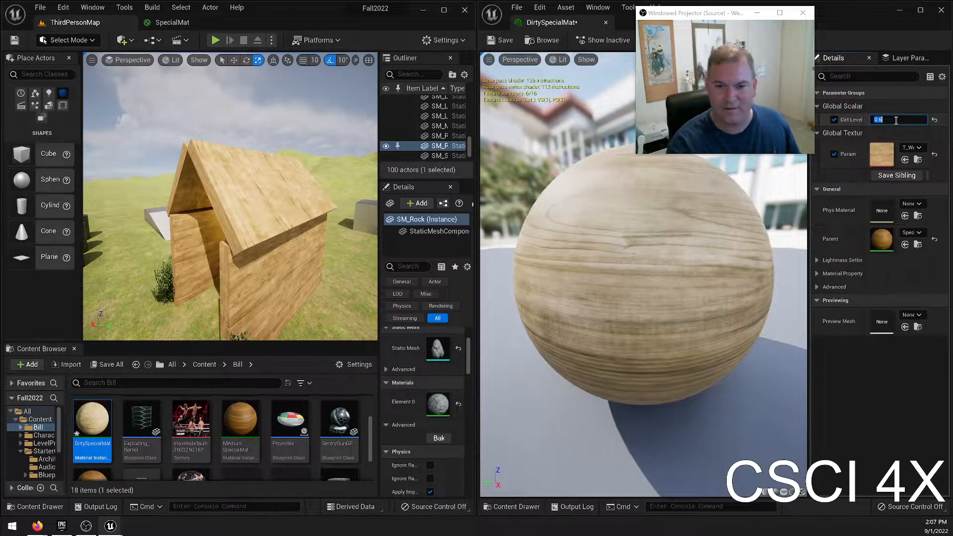
{"action": "left_click", "coordinate": [605, 23]}
Maximize the level editor and compare the materials on the house, the material preview ball and the cube.
{"action": "left_click", "coordinate": [444, 10]}
{"action": "right_click_drag", "start_coordinate": [460, 196], "coordinate": [489, 237]}
{"action": "key", "text": "w"}
{"action": "key", "text": "w"}
{"action": "right_click_drag", "start_coordinate": [429, 207], "coordinate": [415, 236]}
{"action": "key", "text": "w"}
{"action": "right_click_drag", "start_coordinate": [376, 164], "coordinate": [489, 180]}
{"action": "key", "text": "w"}
{"action": "key", "text": "a"}
{"action": "key", "text": "s"}
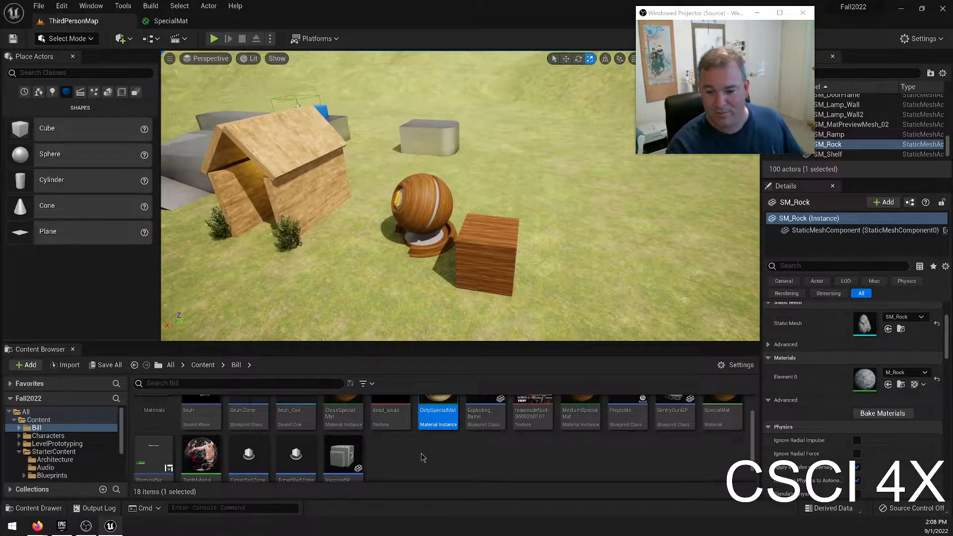
Open the SpecialMat material from the Bill folder and delete the 0.4 constant feeding Specular.
{"action": "scroll", "coordinate": [421, 457], "scroll_direction": "up", "scroll_amount": 1}
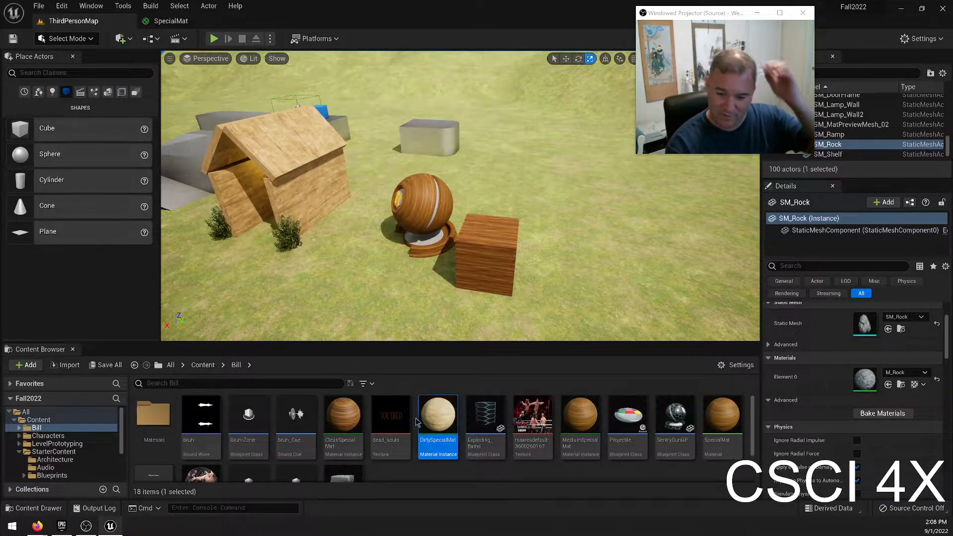
{"action": "double_click", "coordinate": [705, 412]}
{"action": "left_click", "coordinate": [469, 290]}
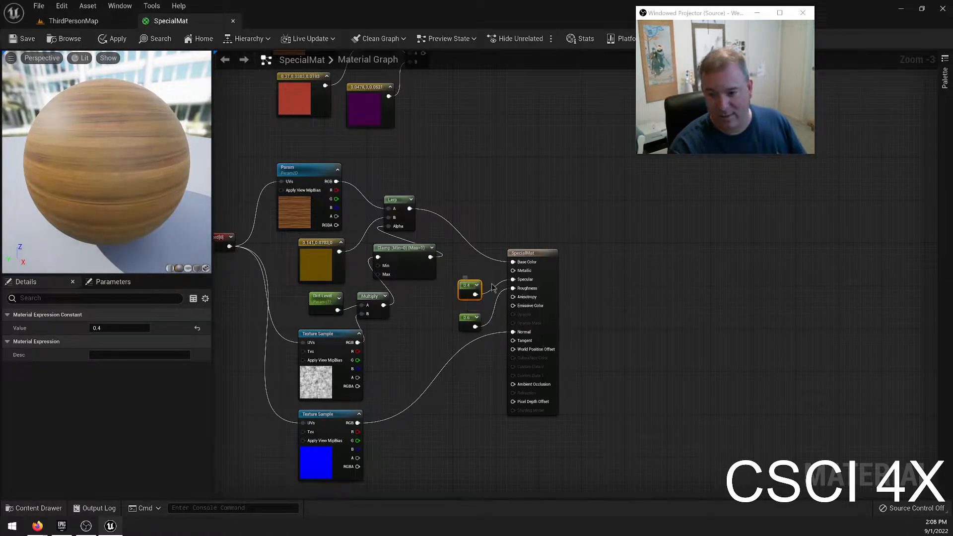
{"action": "key", "text": "Delete"}
Add a ScalarParameter named Specular connected to SpecialMat's Specular input, and place it beside the output node.
{"action": "left_click_drag", "start_coordinate": [513, 280], "coordinate": [489, 287]}
{"action": "type", "text": "scalar"}
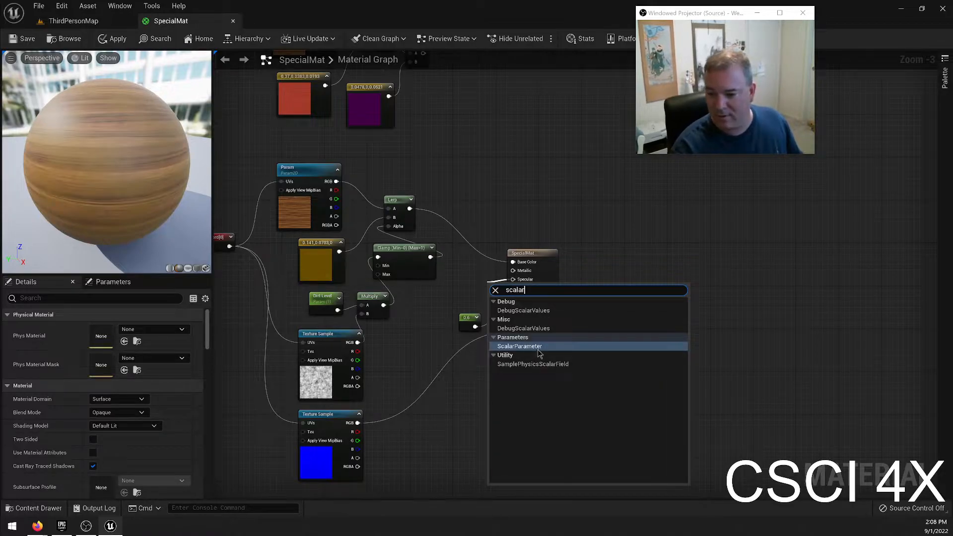
{"action": "key", "text": "Return"}
{"action": "left_click_drag", "start_coordinate": [493, 296], "coordinate": [464, 284]}
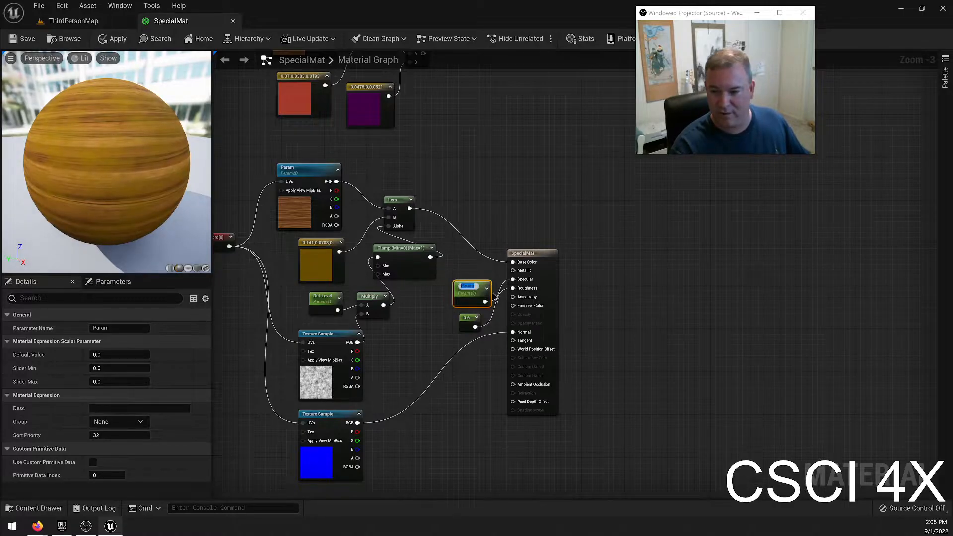
{"action": "type", "text": "Specular"}
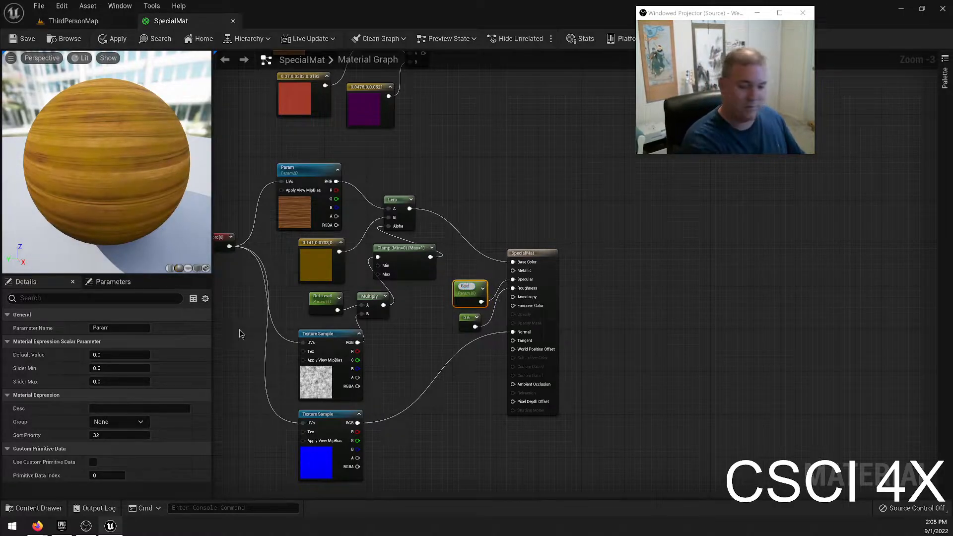
{"action": "key", "text": "Return"}
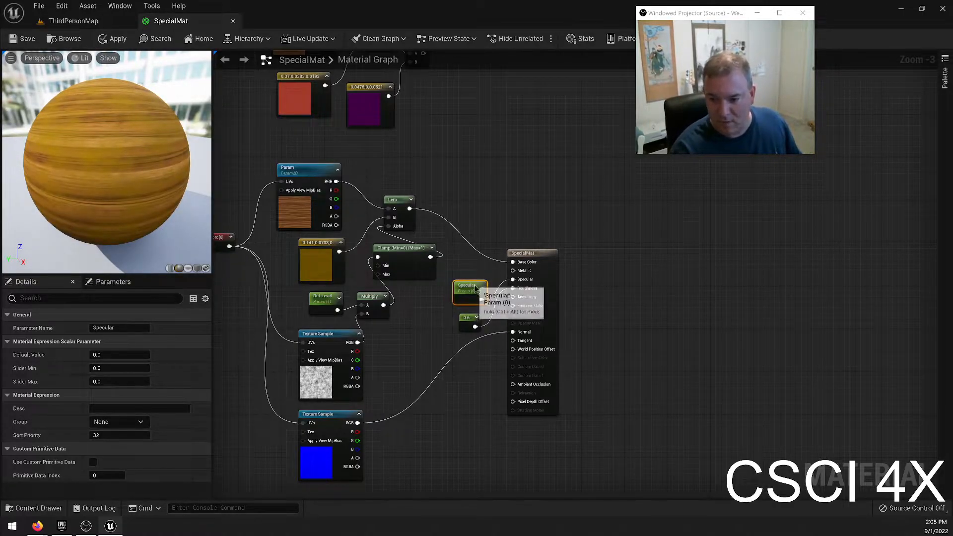
{"action": "left_click_drag", "start_coordinate": [461, 295], "coordinate": [450, 295]}
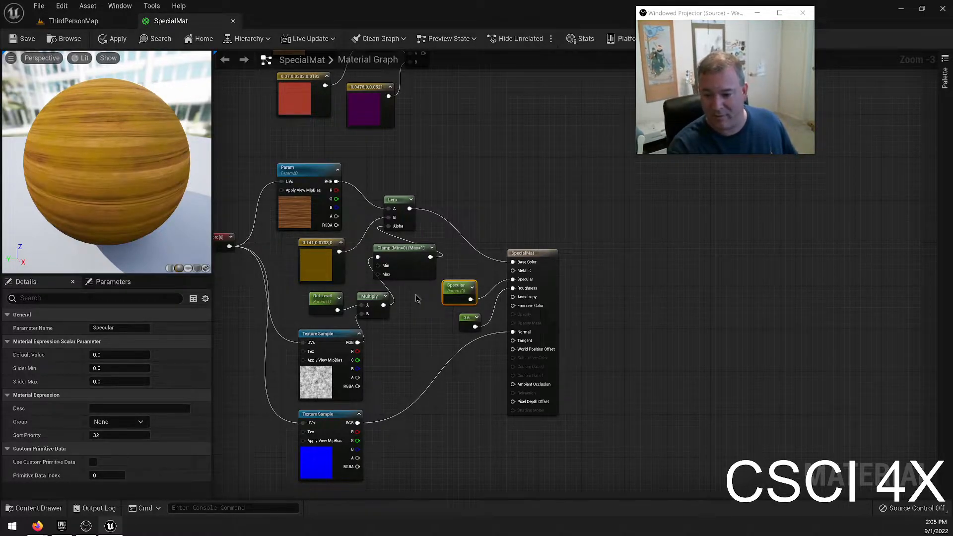
Give the Specular parameter a default value of 0.4 and a slider maximum of 1.0.
{"action": "left_click", "coordinate": [118, 354]}
{"action": "type", "text": "0.4"}
{"action": "key", "text": "Tab"}
{"action": "key", "text": "Tab"}
{"action": "type", "text": "1.0"}
{"action": "key", "text": "Return"}
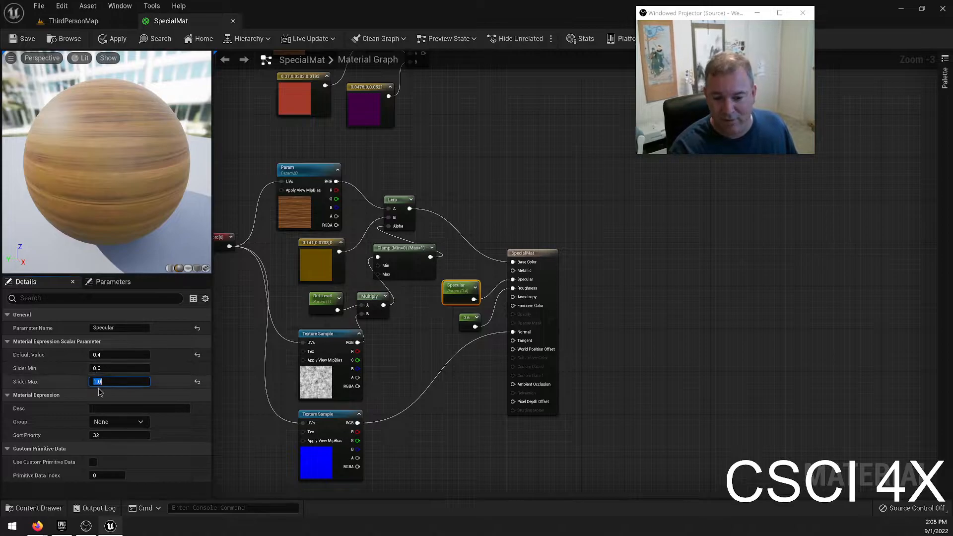
Try other default values for the Specular parameter, including 4.0, 0.5 and 0.6, and compare the preview sphere.
{"action": "left_click", "coordinate": [109, 355]}
{"action": "type", "text": "4"}
{"action": "key", "text": "Return"}
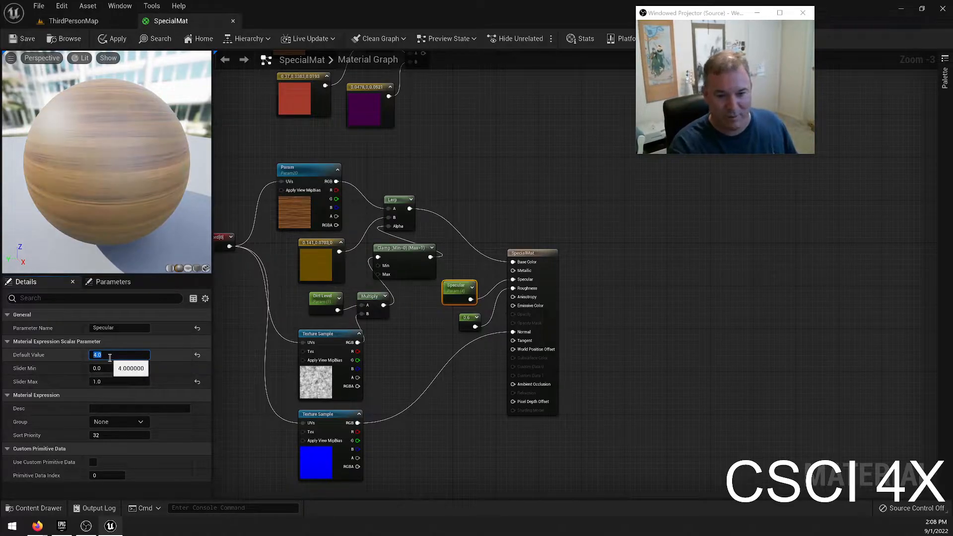
{"action": "type", "text": "0"}
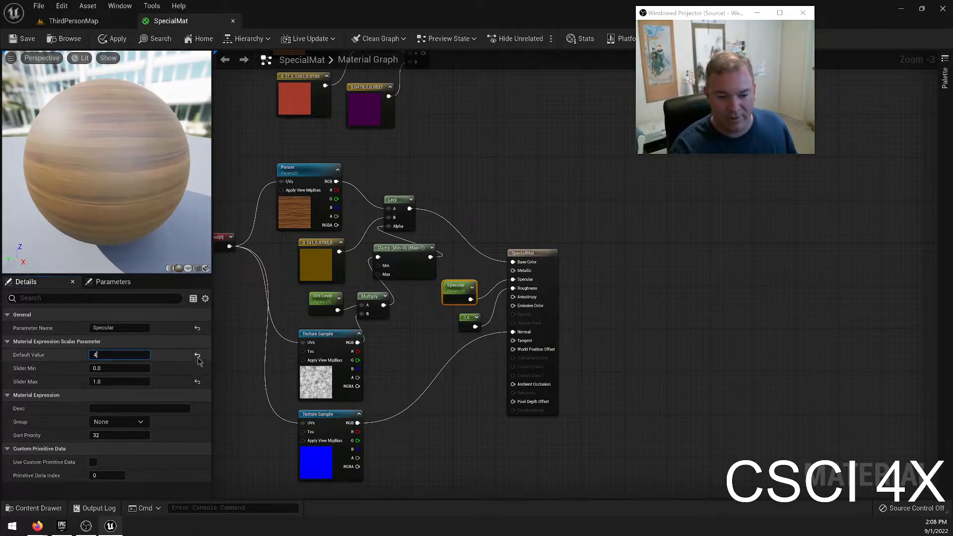
{"action": "key", "text": "Return"}
{"action": "left_click", "coordinate": [119, 355]}
{"action": "type", "text": "0.5"}
{"action": "key", "text": "Return"}
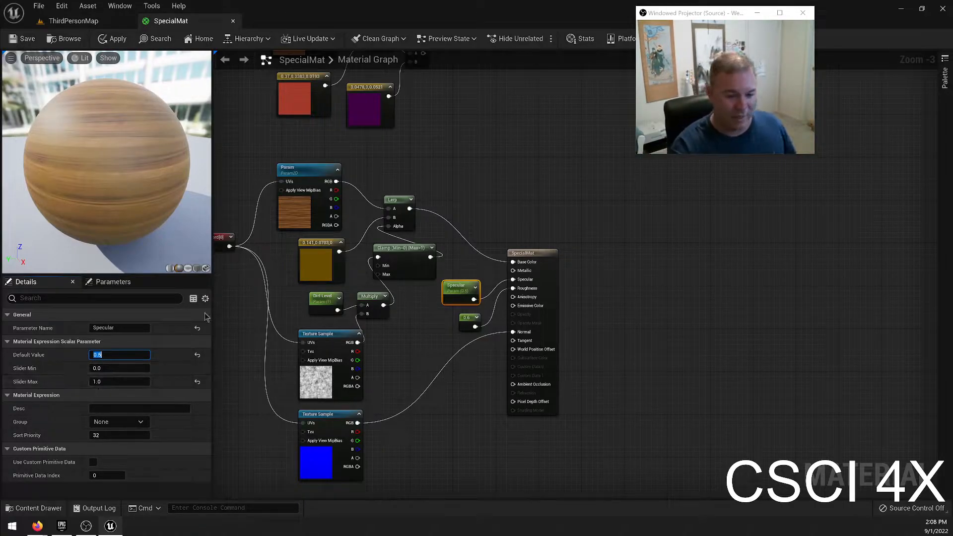
{"action": "type", "text": "0.6"}
{"action": "key", "text": "Return"}
Set the Specular parameter's default value to 0.4 and save SpecialMat.
{"action": "type", "text": "0.4"}
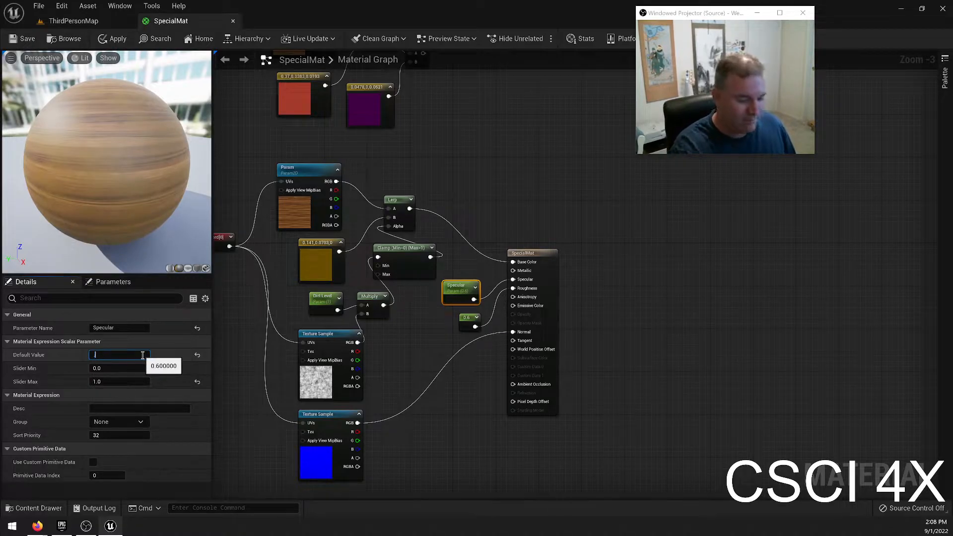
{"action": "key", "text": "Return"}
{"action": "key", "text": "ctrl+s"}
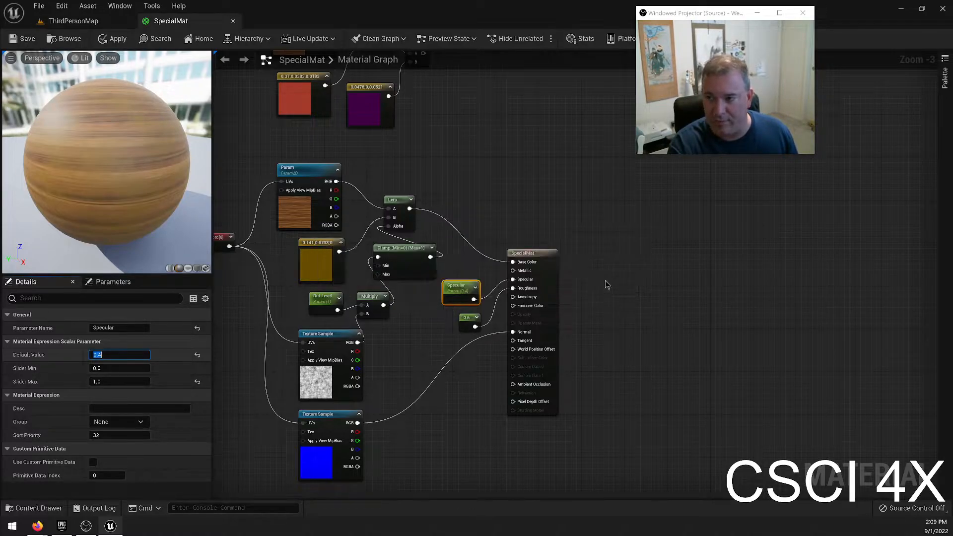
Replace the 0.6 constant on SpecialMat's Roughness input with a promoted parameter, and place it below the Specular parameter.
{"action": "left_click", "coordinate": [467, 323]}
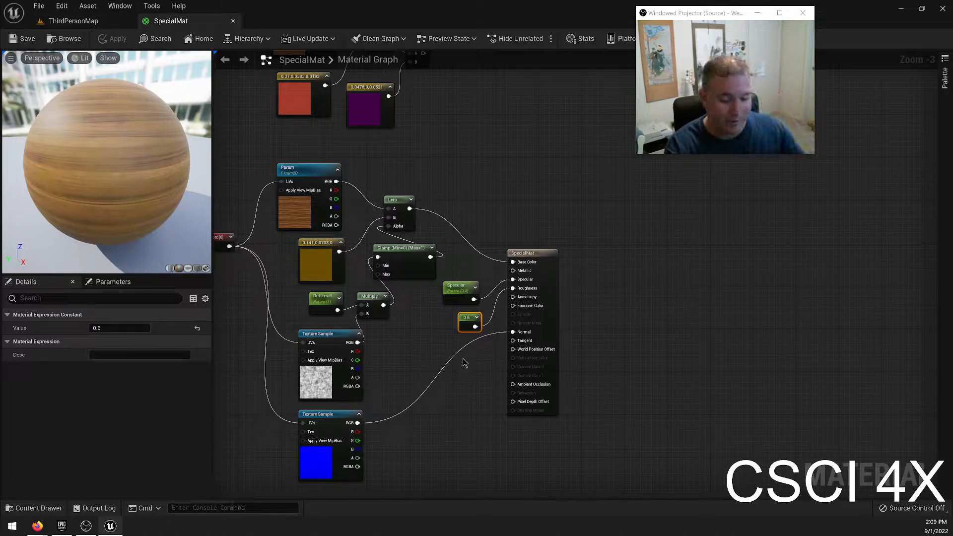
{"action": "key", "text": "Delete"}
{"action": "right_click", "coordinate": [520, 294]}
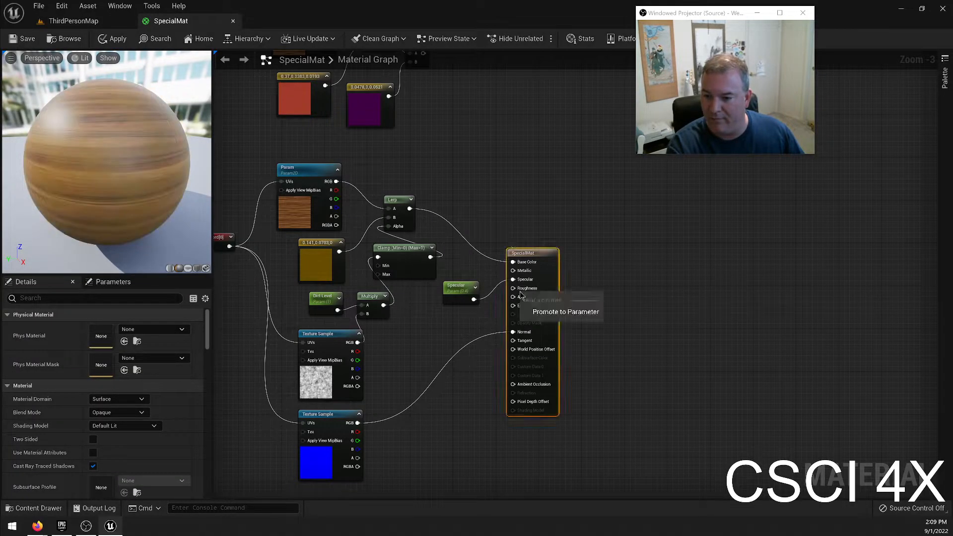
{"action": "left_click", "coordinate": [526, 288]}
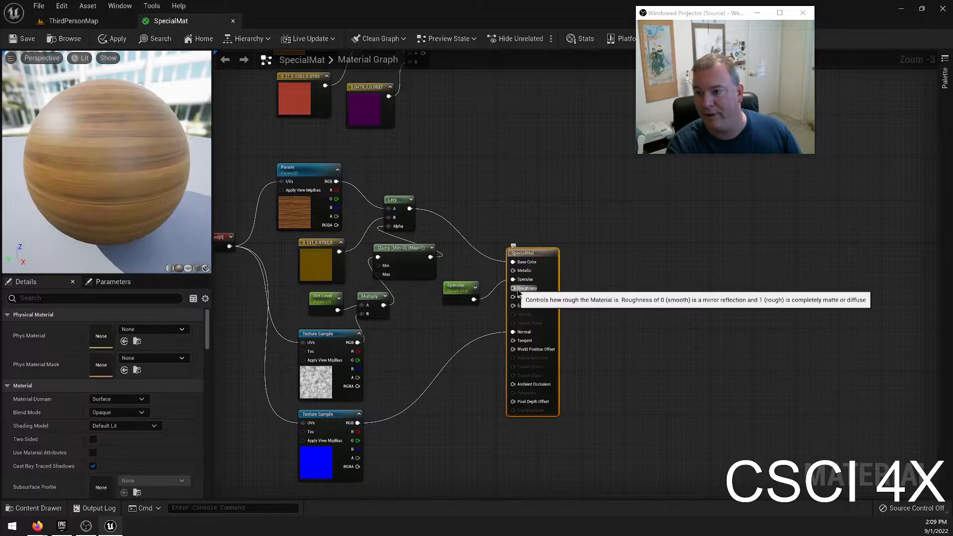
{"action": "right_click", "coordinate": [519, 293]}
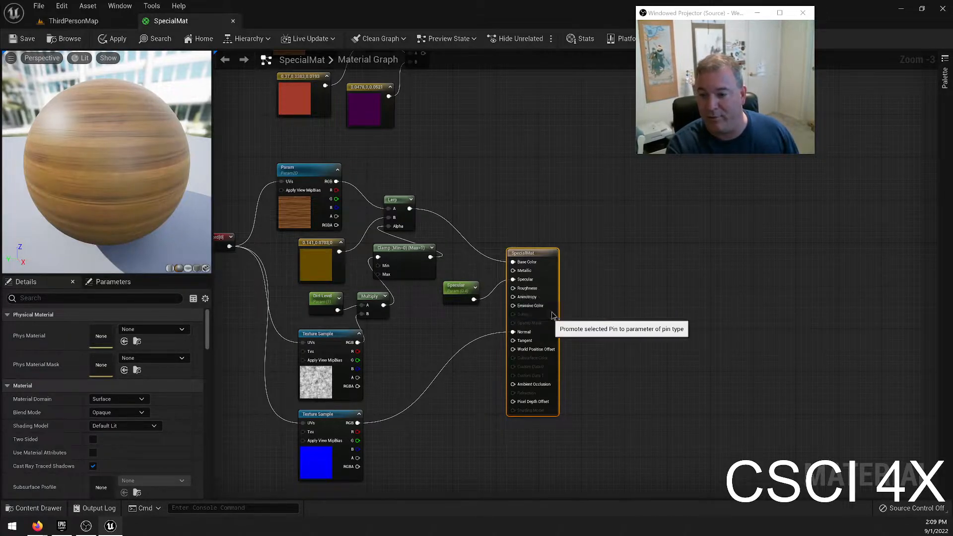
{"action": "left_click", "coordinate": [552, 304]}
{"action": "left_click_drag", "start_coordinate": [486, 269], "coordinate": [449, 327]}
Give the Roughness parameter a slider maximum of 1.0 and a default value of 0.6, and save SpecialMat.
{"action": "left_click", "coordinate": [115, 382]}
{"action": "type", "text": "1"}
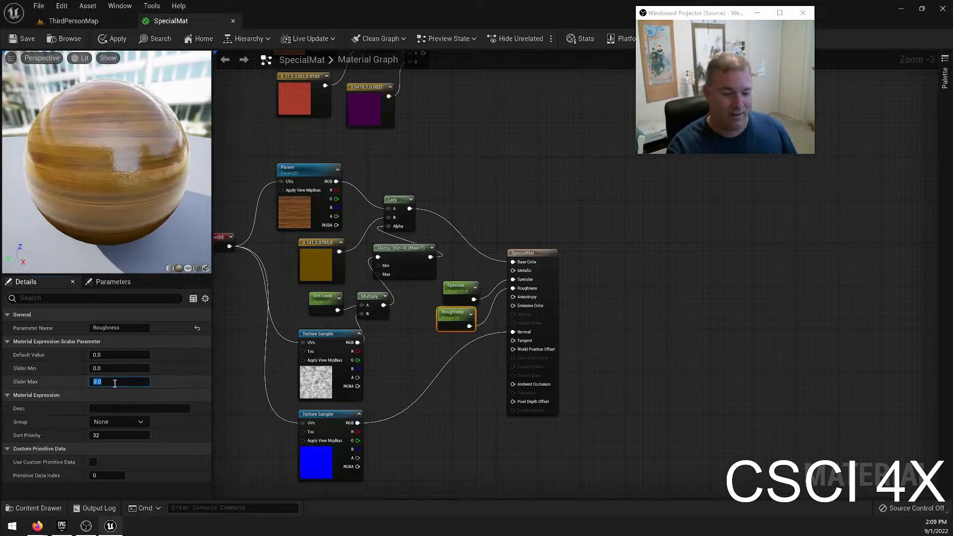
{"action": "left_click", "coordinate": [112, 355]}
{"action": "left_click_drag", "start_coordinate": [110, 198], "coordinate": [161, 168]}
{"action": "left_click_drag", "start_coordinate": [92, 219], "coordinate": [134, 240]}
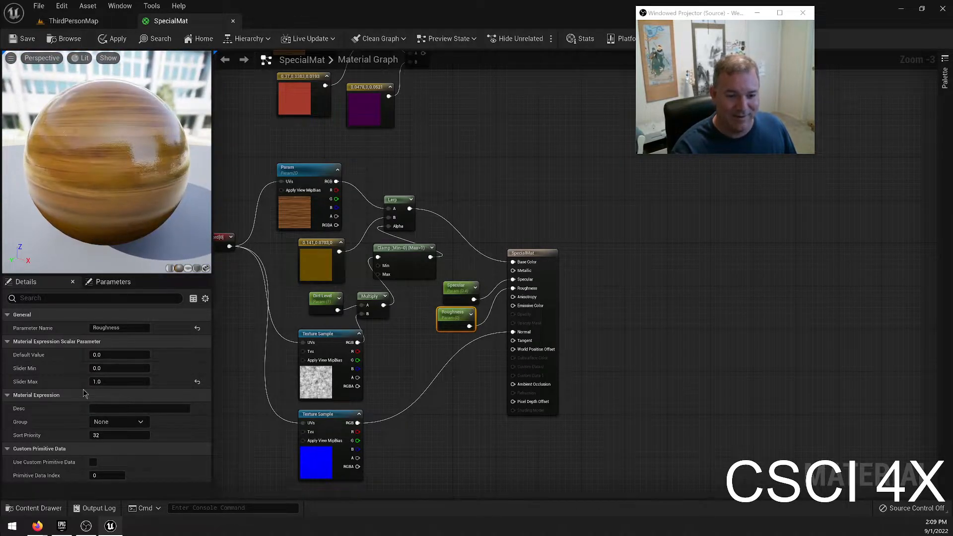
{"action": "left_click", "coordinate": [119, 352]}
{"action": "type", "text": "0.6"}
{"action": "key", "text": "Return"}
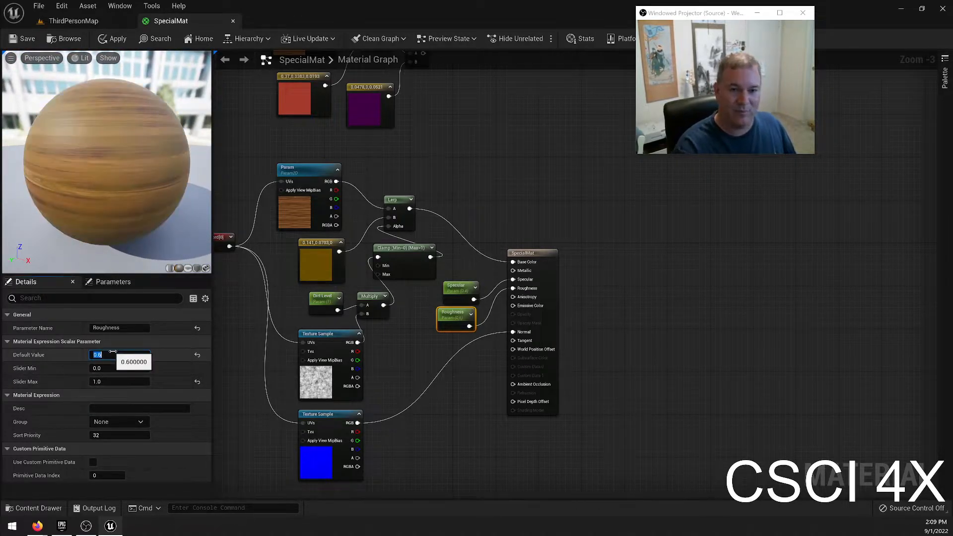
{"action": "left_click", "coordinate": [25, 42]}
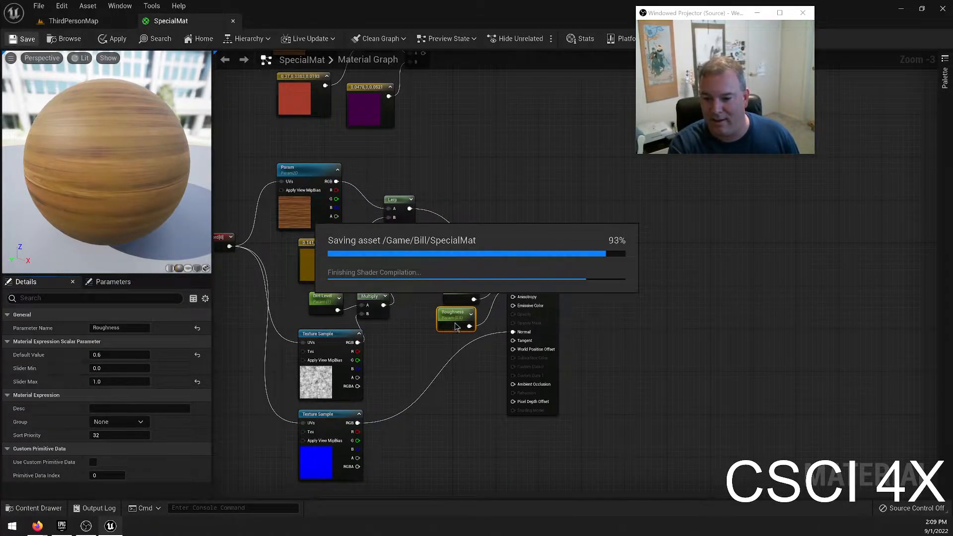
Align the Roughness node directly under the Specular node and select both parameters.
{"action": "left_click_drag", "start_coordinate": [445, 318], "coordinate": [445, 318]}
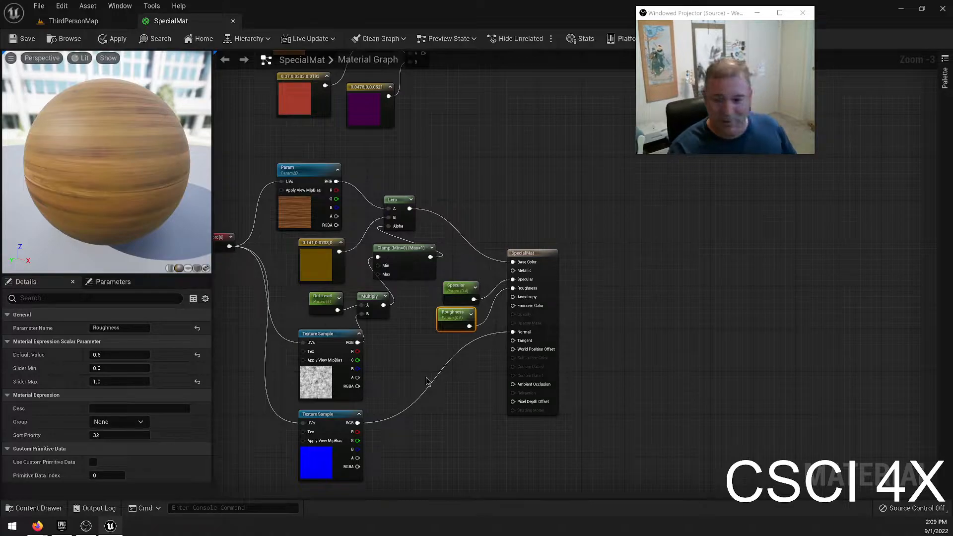
{"action": "left_click_drag", "start_coordinate": [465, 321], "coordinate": [471, 320]}
{"action": "left_click", "coordinate": [439, 297]}
{"action": "left_click_drag", "start_coordinate": [449, 249], "coordinate": [449, 375]}
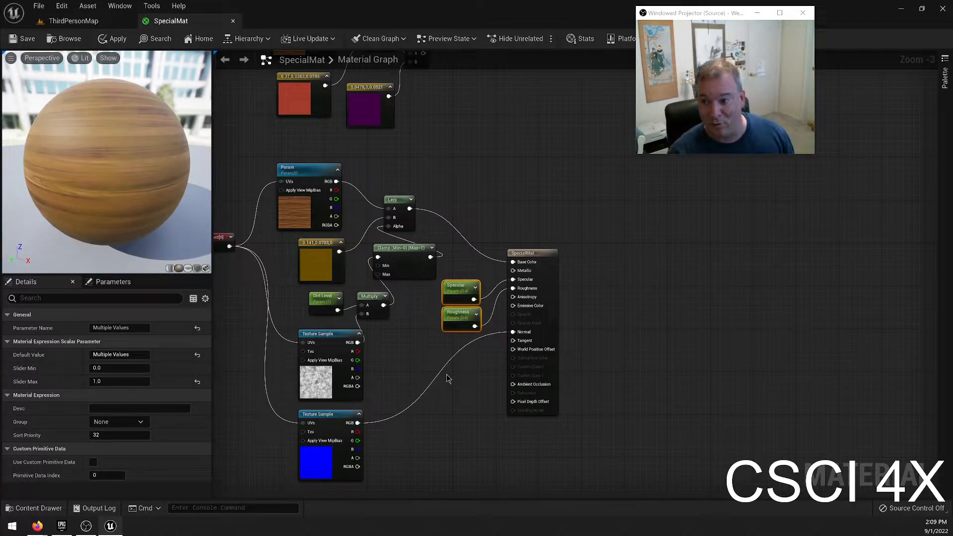
Examine the Specular and Roughness parameter settings and their connections to the SpecialMat output node.
{"action": "scroll", "coordinate": [454, 320], "scroll_direction": "up", "scroll_amount": 1}
{"action": "left_click", "coordinate": [458, 310]}
{"action": "left_click", "coordinate": [473, 284]}
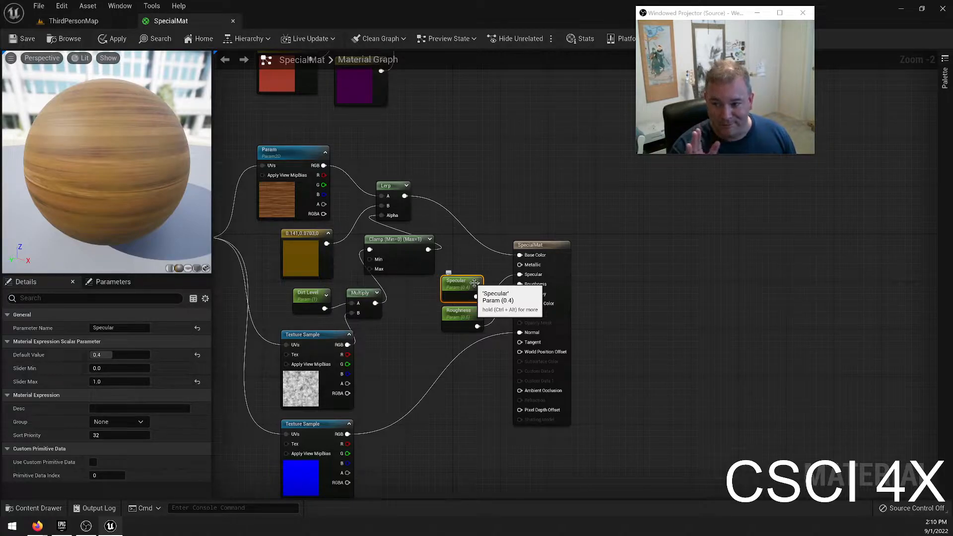
{"action": "left_click", "coordinate": [458, 314]}
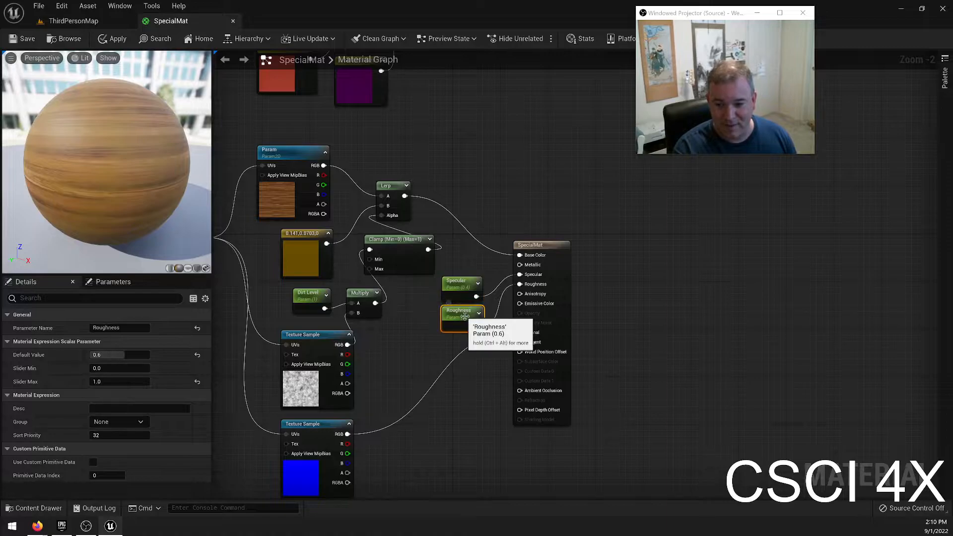
{"action": "left_click", "coordinate": [457, 293]}
{"action": "left_click", "coordinate": [465, 316]}
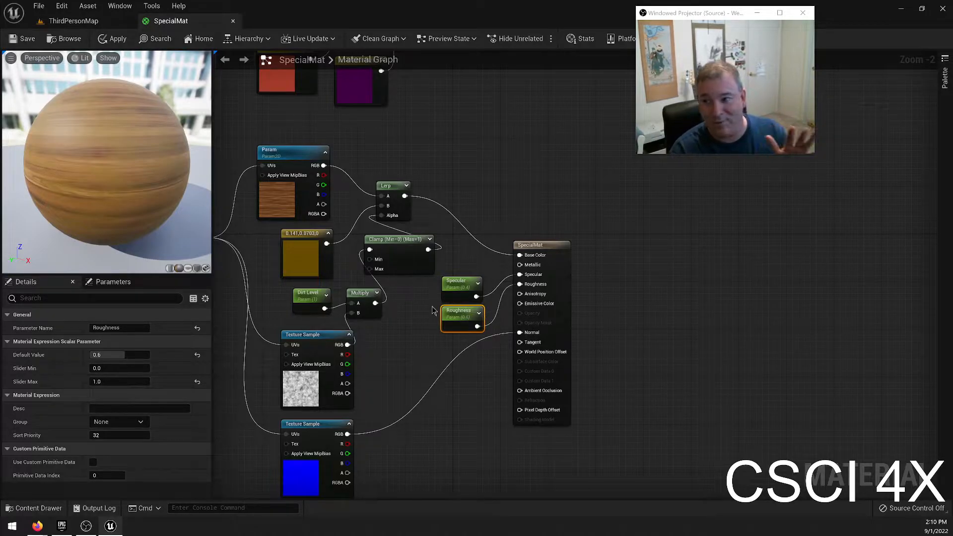
{"action": "mouse_move", "coordinate": [531, 289]}
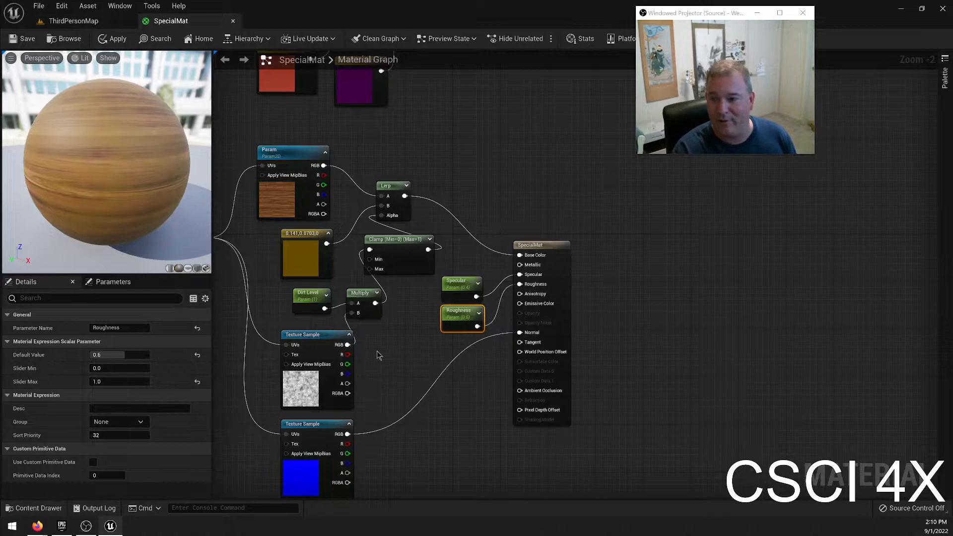
{"action": "left_click", "coordinate": [398, 341]}
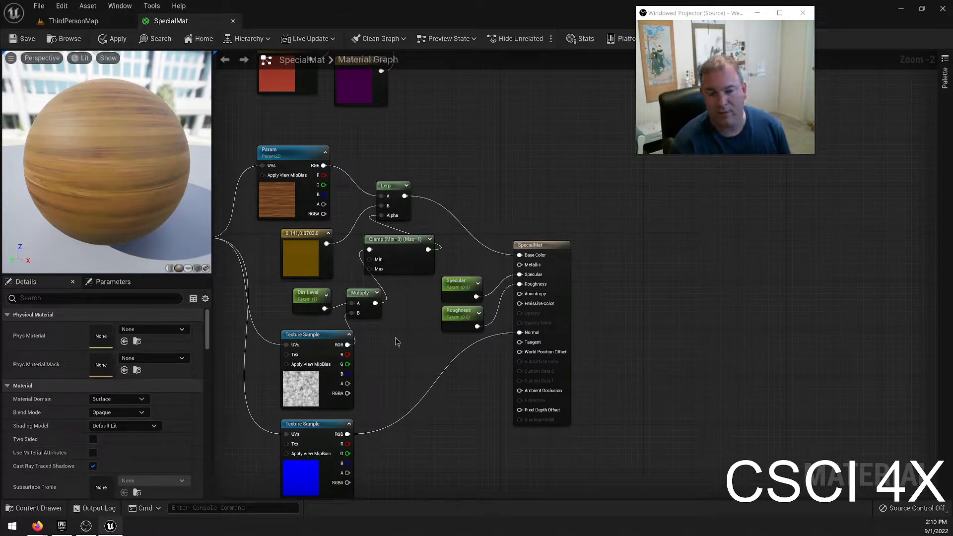
Try T_GridChecker_A as the dirt mask texture, with its green channel connected to the Multiply node, and save SpecialMat.
{"action": "left_click", "coordinate": [306, 388]}
{"action": "left_click", "coordinate": [180, 409]}
{"action": "type", "text": "check"}
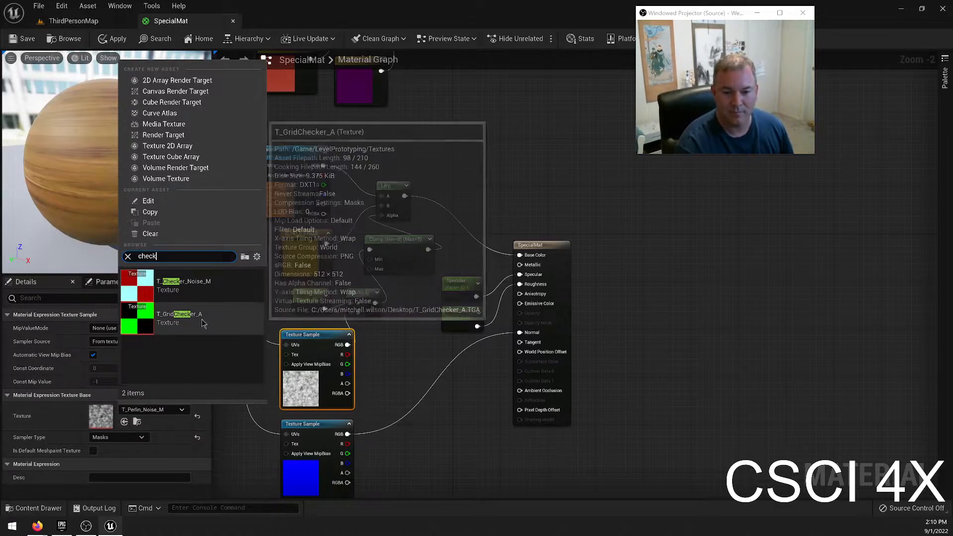
{"action": "left_click", "coordinate": [202, 320]}
{"action": "left_click_drag", "start_coordinate": [348, 365], "coordinate": [352, 313]}
{"action": "left_click_drag", "start_coordinate": [136, 124], "coordinate": [157, 137]}
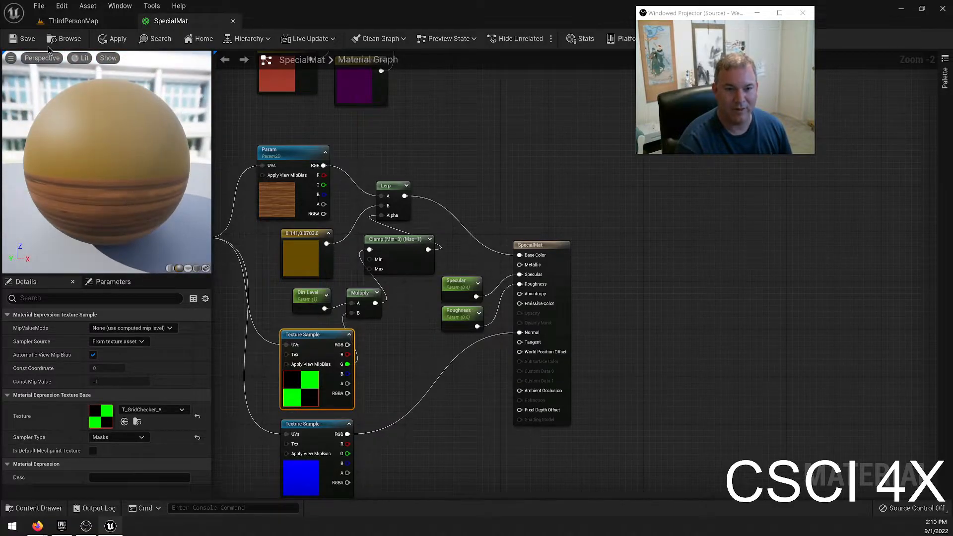
Switch to ThirdPersonMap and inspect the dirt pattern on the preview mesh, the cube and the house up close.
{"action": "left_click", "coordinate": [80, 23]}
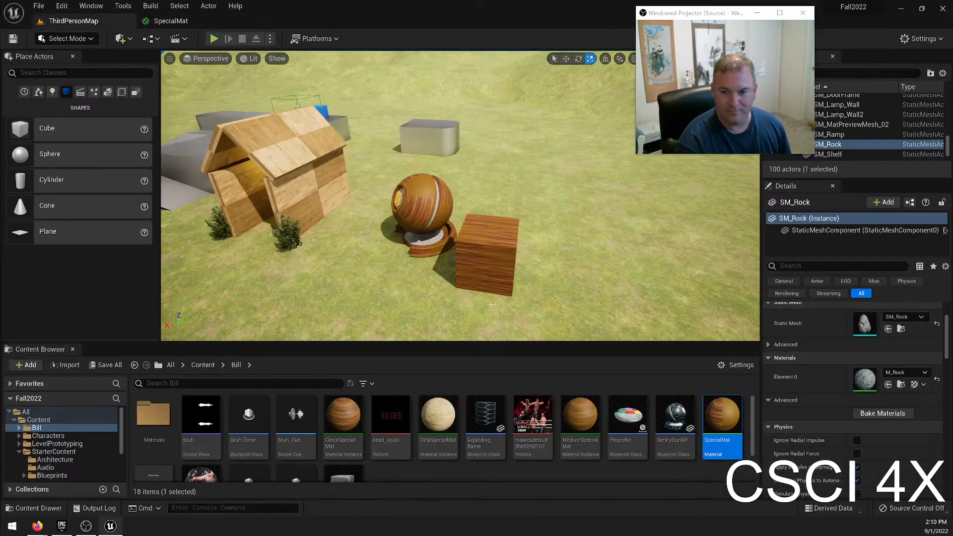
{"action": "key", "text": "w"}
{"action": "right_click_drag", "start_coordinate": [492, 304], "coordinate": [427, 283]}
{"action": "key", "text": "w"}
{"action": "key", "text": "s"}
{"action": "right_click_drag", "start_coordinate": [465, 116], "coordinate": [501, 169]}
{"action": "key", "text": "w"}
{"action": "key", "text": "w"}
{"action": "key", "text": "w"}
{"action": "key", "text": "s"}
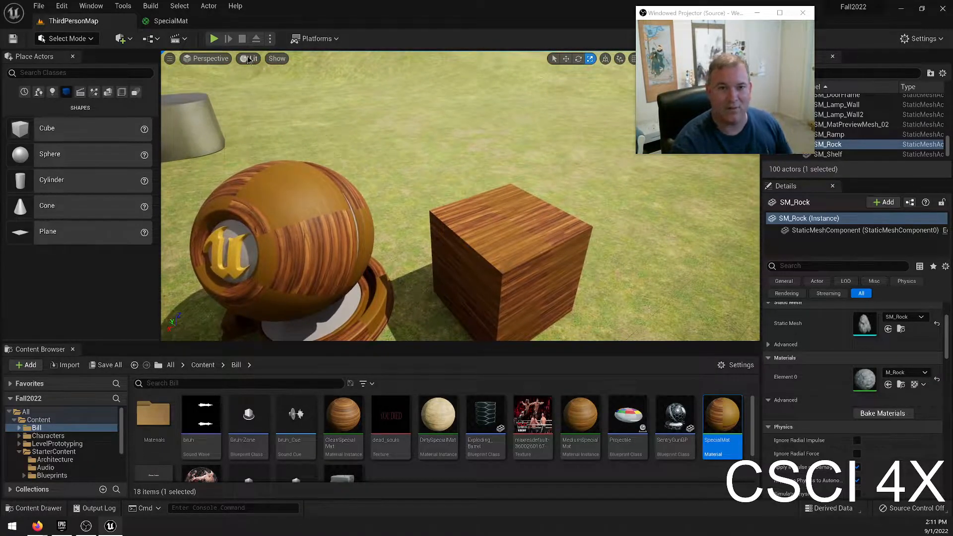
Undo the checker texture and green-channel changes in SpecialMat's dirt mask, and save the material.
{"action": "left_click", "coordinate": [164, 21]}
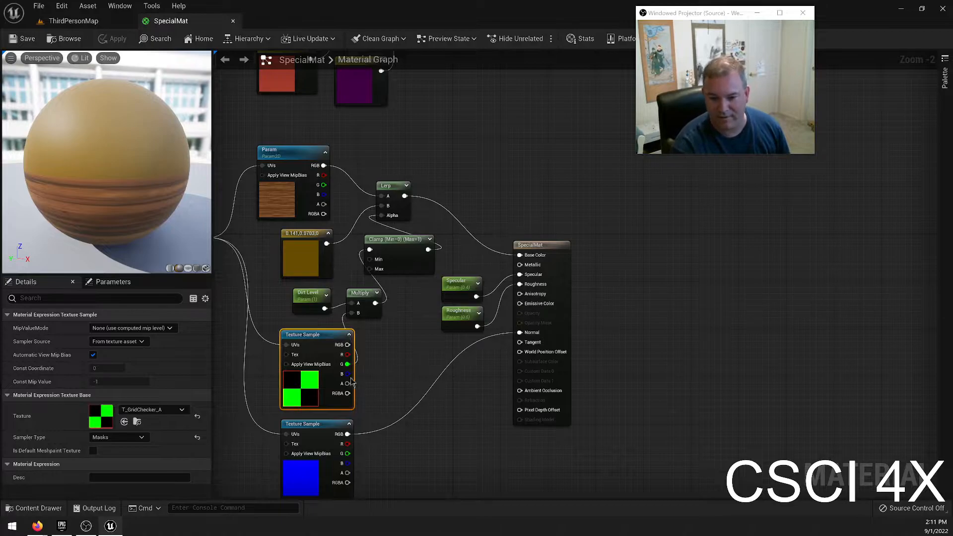
{"action": "left_click", "coordinate": [401, 365]}
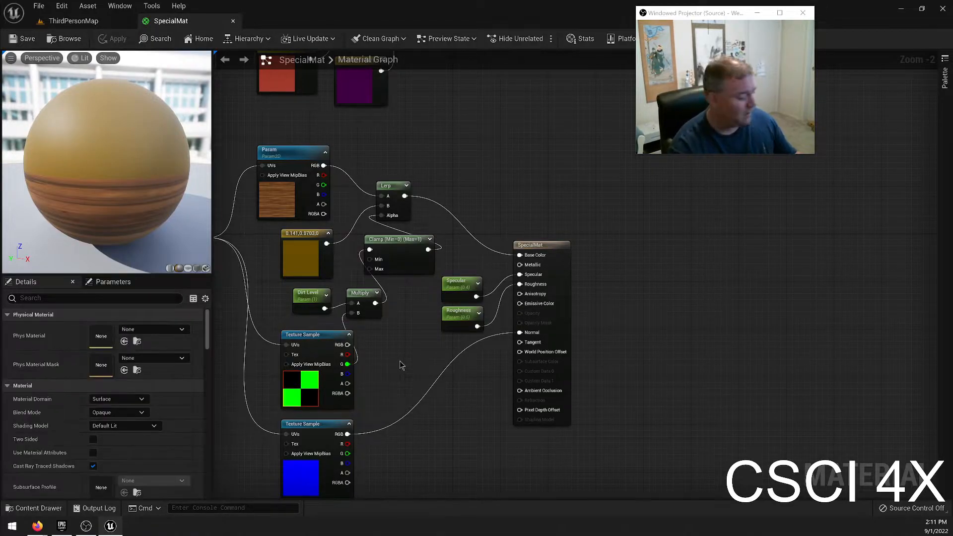
{"action": "key", "text": "ctrl+z"}
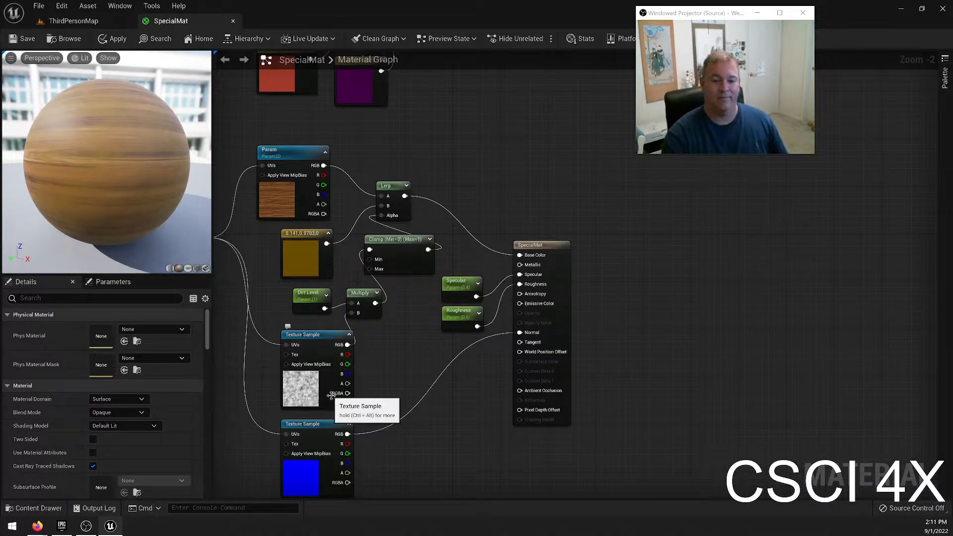
{"action": "left_click", "coordinate": [23, 38]}
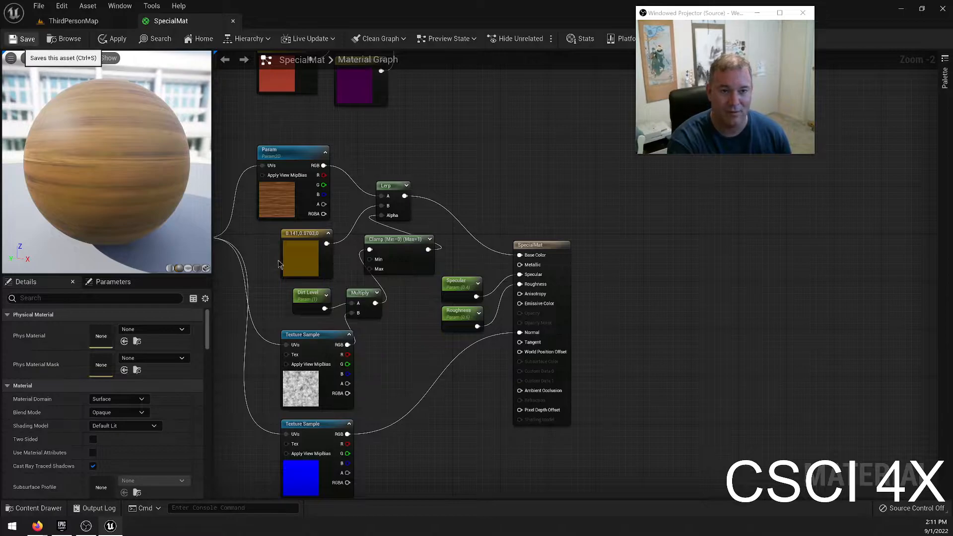
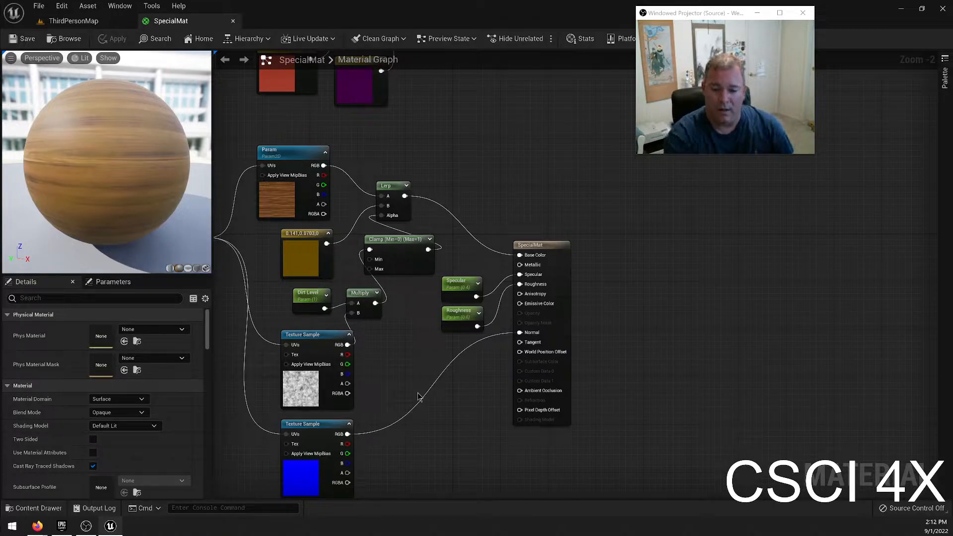
Replace the Texture Sample feeding SpecialMat's Normal input with a TextureSampleParameter2D node named Normal Map.
{"action": "right_click_drag", "start_coordinate": [336, 490], "coordinate": [372, 384]}
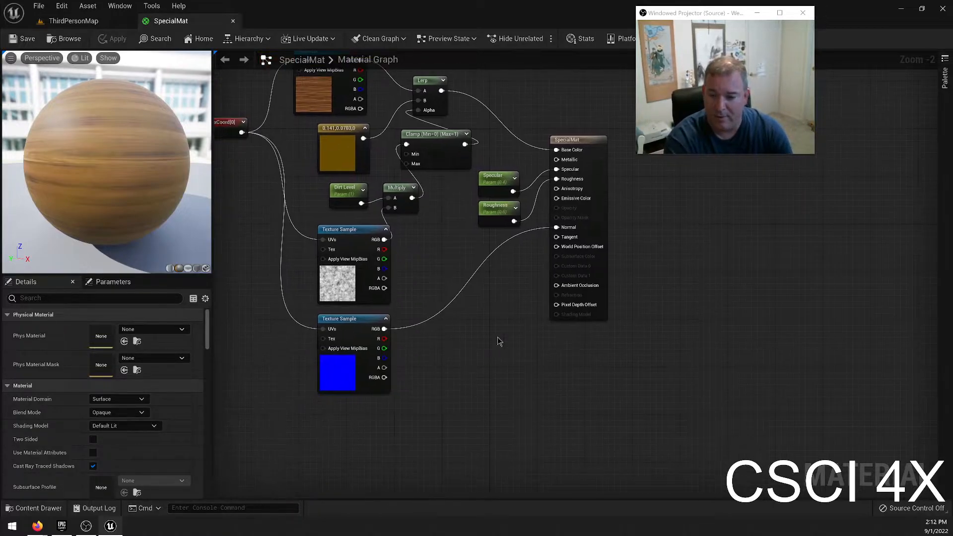
{"action": "left_click", "coordinate": [339, 319]}
{"action": "key", "text": "Delete"}
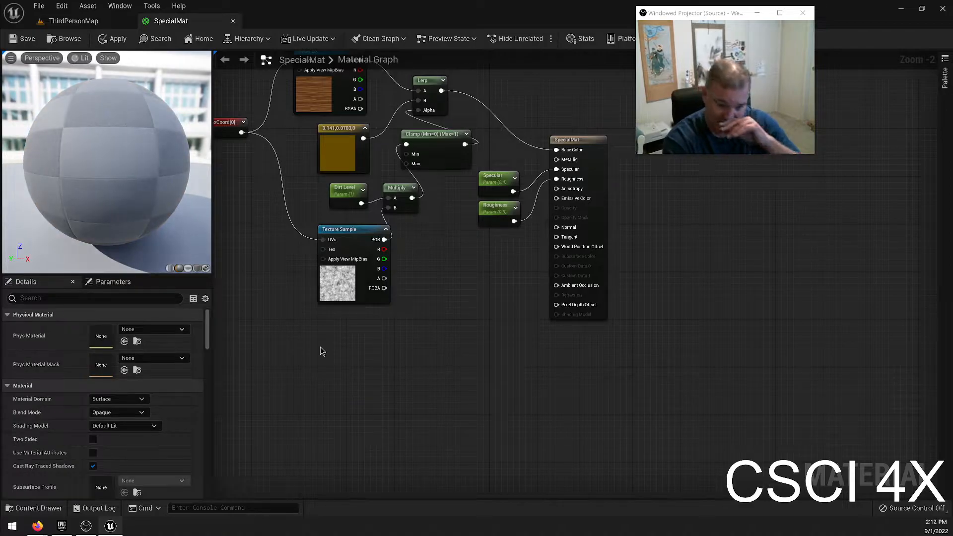
{"action": "right_click", "coordinate": [365, 361]}
{"action": "type", "text": "tex"}
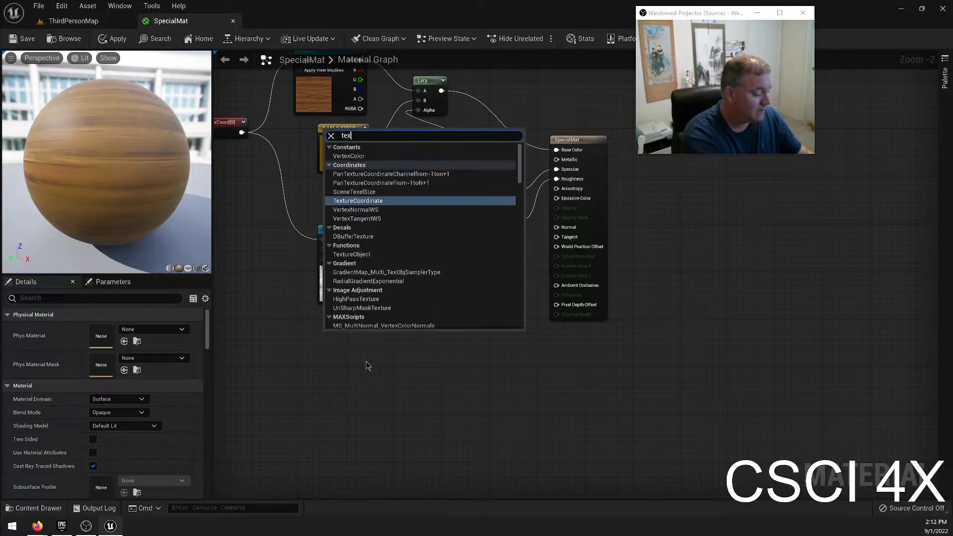
{"action": "type", "text": "ture param"}
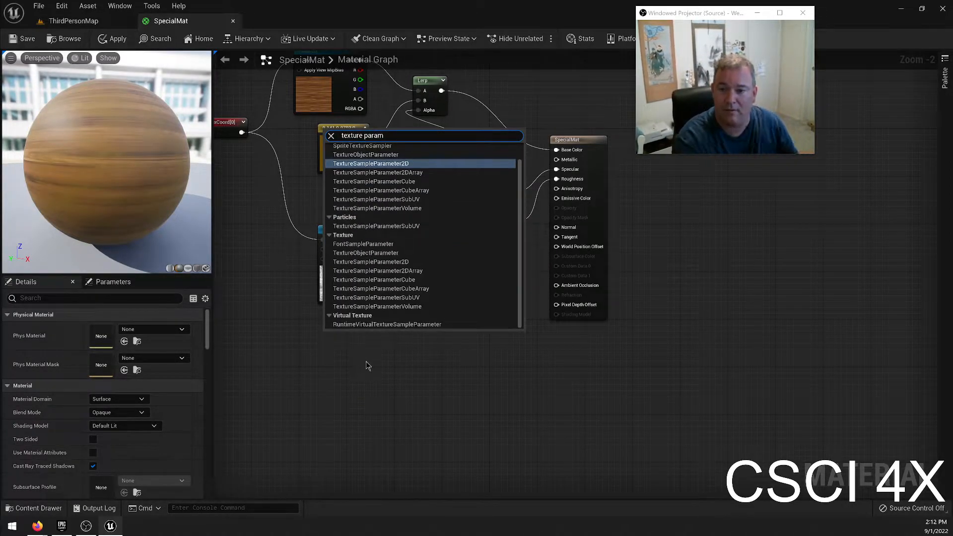
{"action": "key", "text": "Return"}
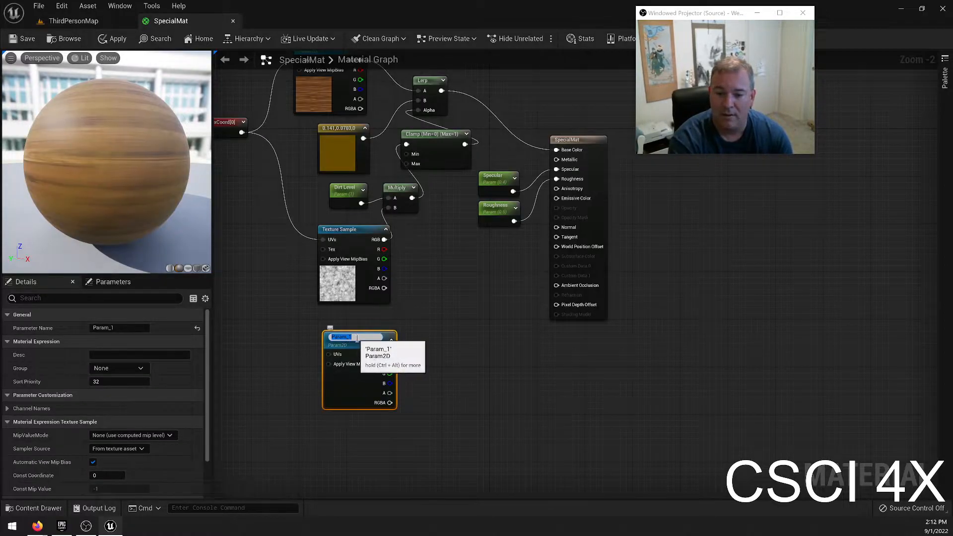
{"action": "type", "text": "Normal"}
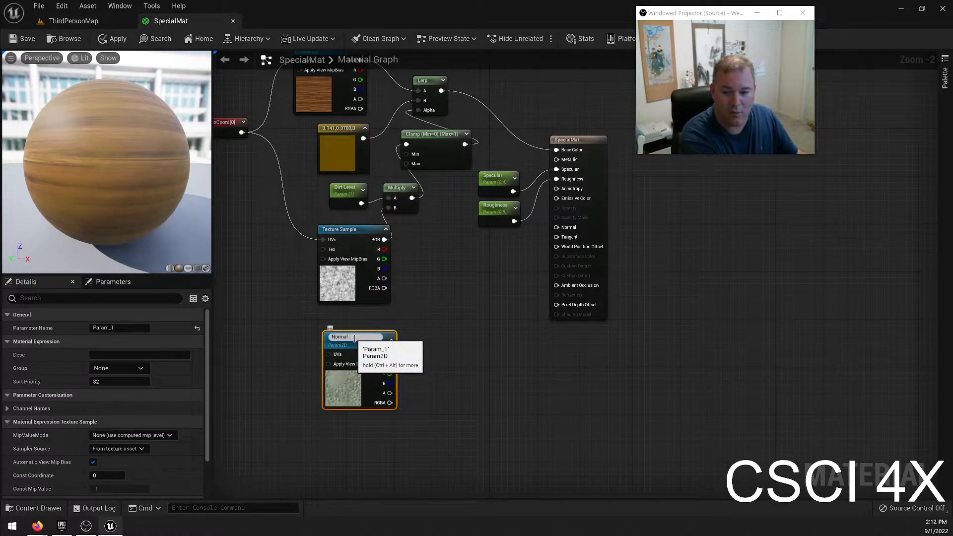
{"action": "type", "text": " Map"}
{"action": "key", "text": "Return"}
Align Normal Map under the dirt mask sample, and connect the texture coordinates to its UVs and its RGB to SpecialMat's Normal input.
{"action": "left_click_drag", "start_coordinate": [361, 342], "coordinate": [354, 330]}
{"action": "left_click_drag", "start_coordinate": [241, 132], "coordinate": [324, 338]}
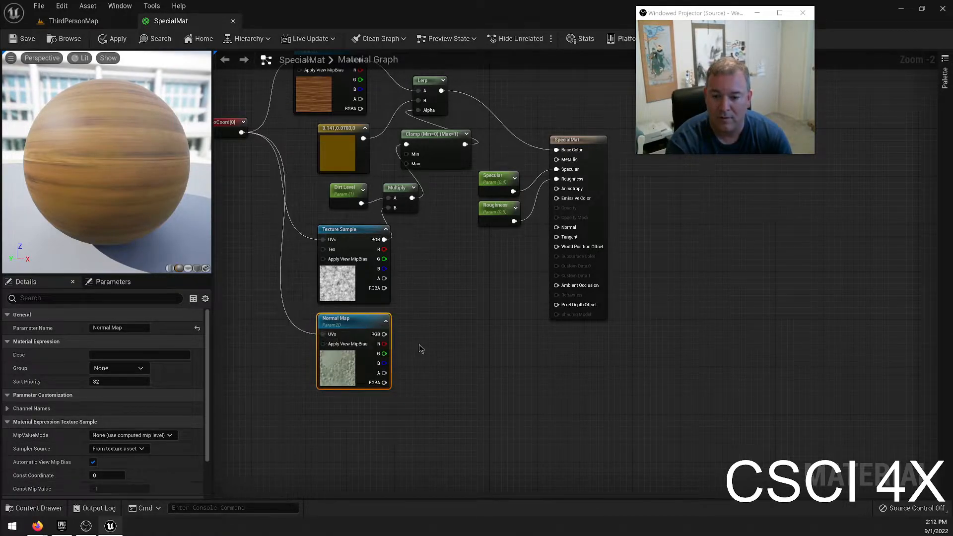
{"action": "left_click_drag", "start_coordinate": [385, 335], "coordinate": [557, 228]}
Assign the T_Wood_Oak_N texture to the Normal Map parameter and save SpecialMat.
{"action": "scroll", "coordinate": [186, 403], "scroll_direction": "down", "scroll_amount": 2}
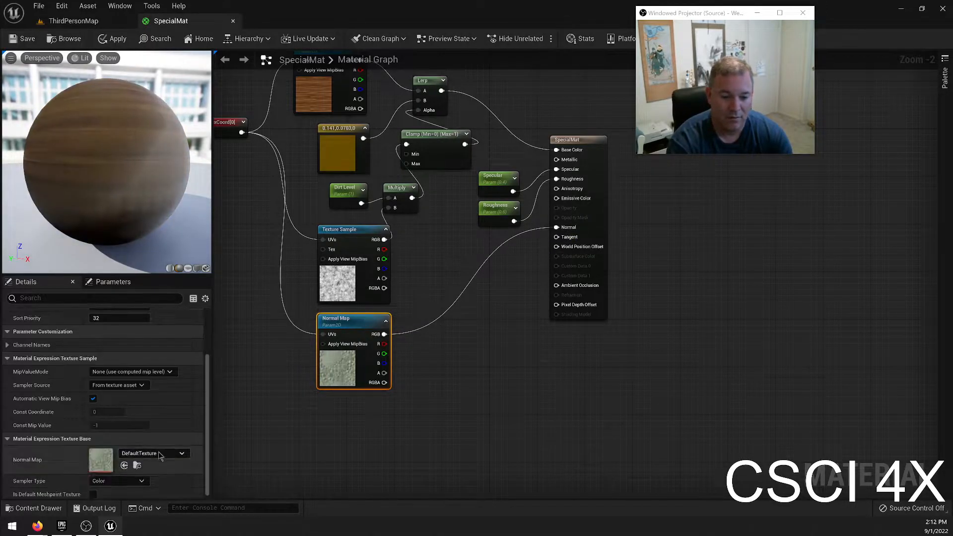
{"action": "left_click", "coordinate": [162, 450]}
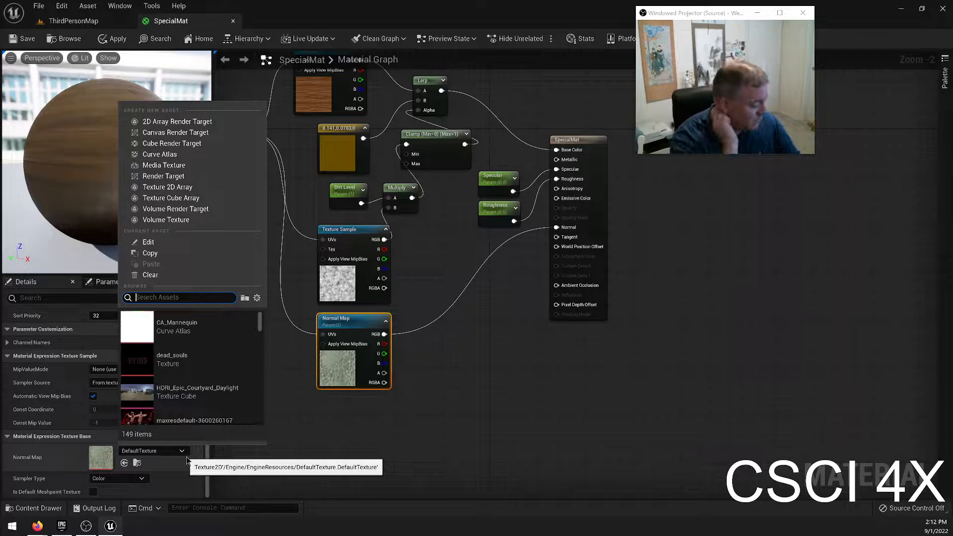
{"action": "type", "text": "oak n"}
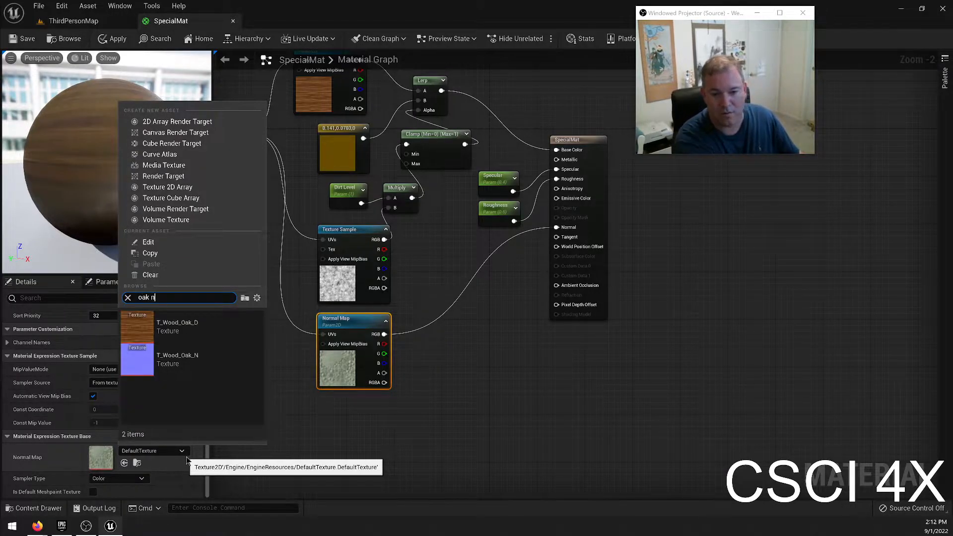
{"action": "left_click", "coordinate": [187, 374]}
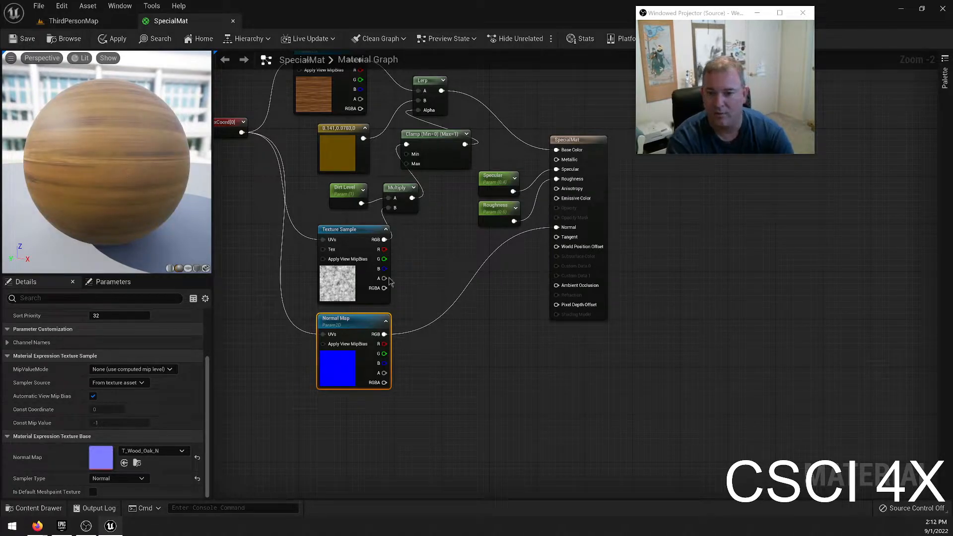
{"action": "left_click", "coordinate": [27, 39]}
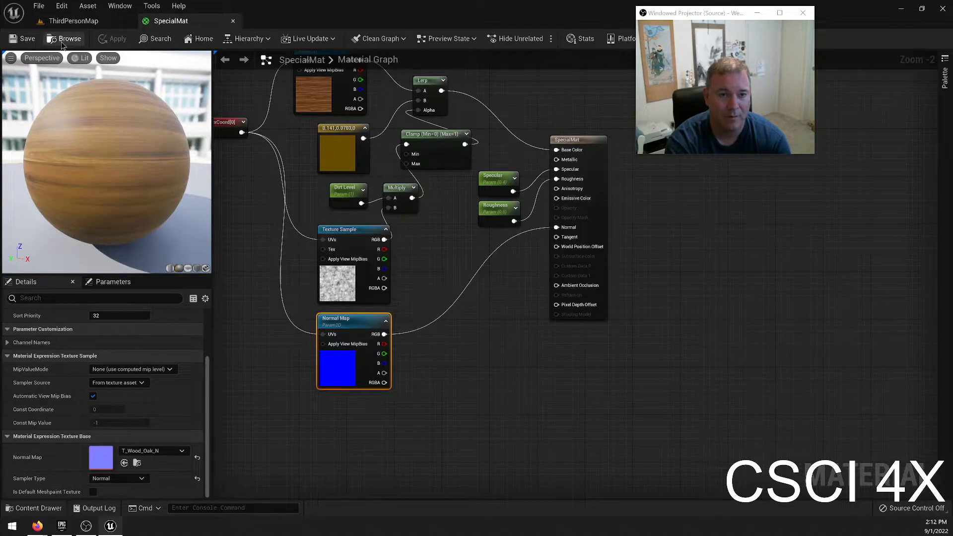
Promote SpecialMat's Emissive Color input to a parameter, place its node below Normal Map, and save the material.
{"action": "right_click_drag", "start_coordinate": [471, 318], "coordinate": [461, 350]}
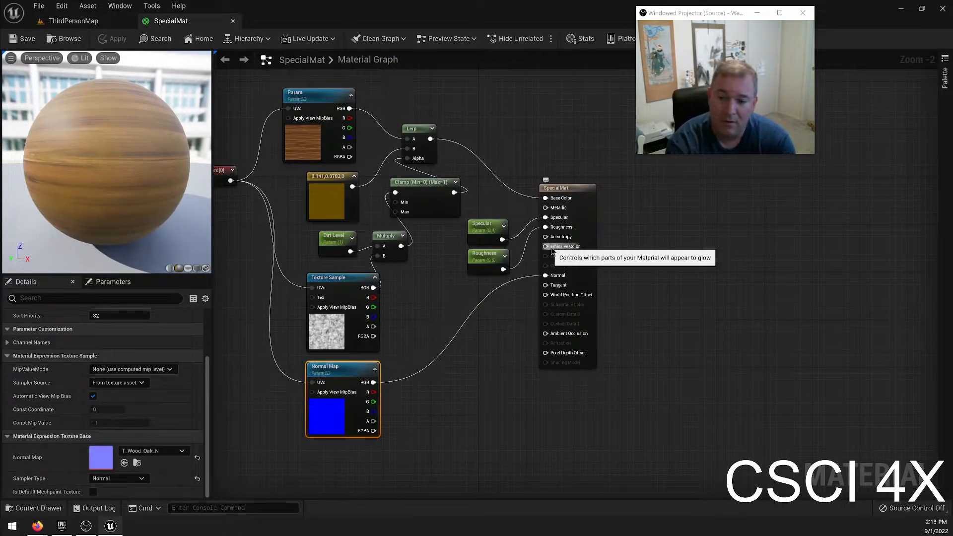
{"action": "left_click_drag", "start_coordinate": [552, 250], "coordinate": [397, 453]}
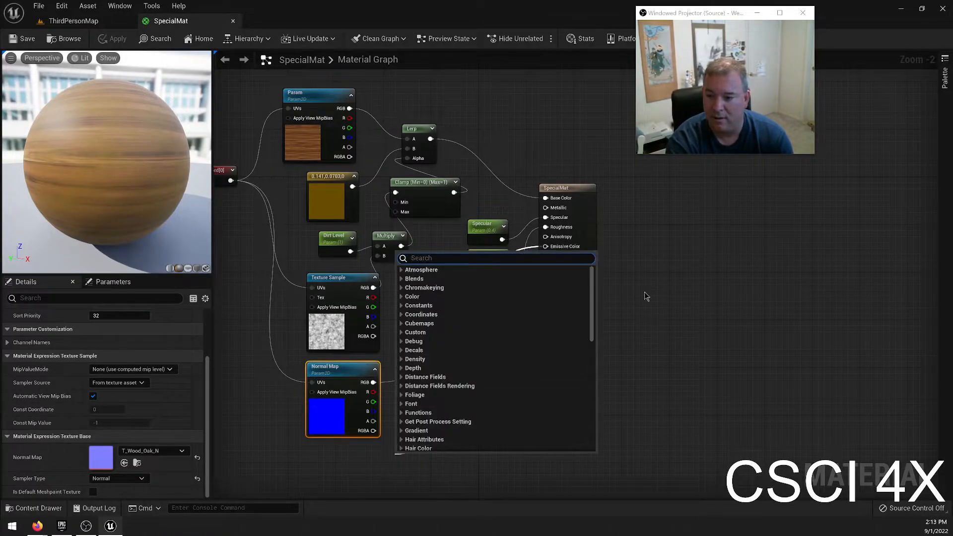
{"action": "left_click", "coordinate": [640, 313]}
{"action": "right_click", "coordinate": [573, 254]}
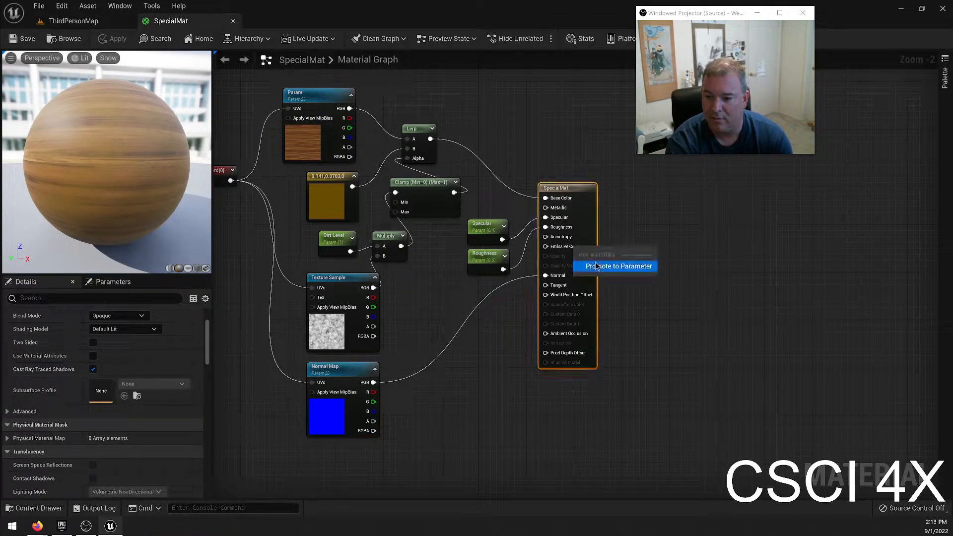
{"action": "left_click", "coordinate": [597, 267]}
{"action": "left_click_drag", "start_coordinate": [357, 498], "coordinate": [341, 411]}
{"action": "left_click", "coordinate": [452, 414]}
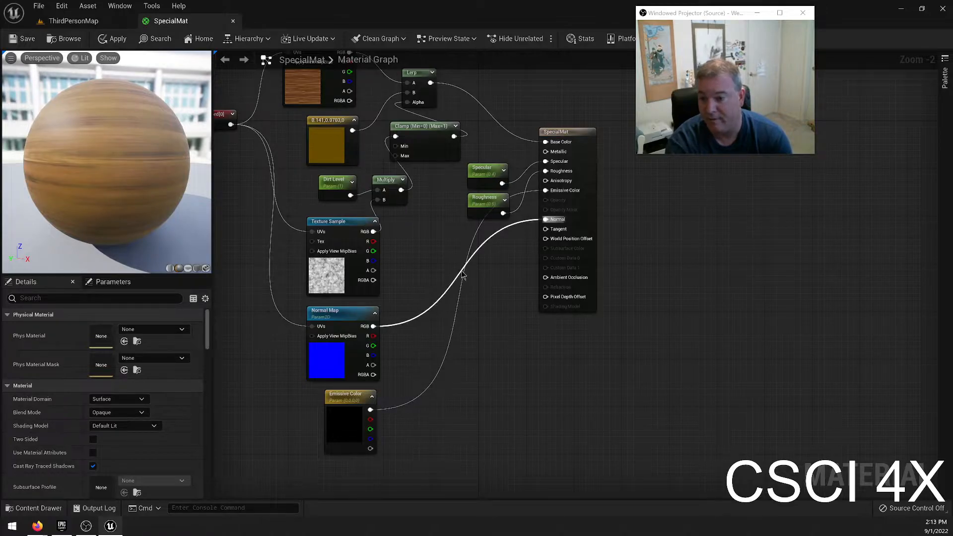
{"action": "left_click", "coordinate": [24, 39]}
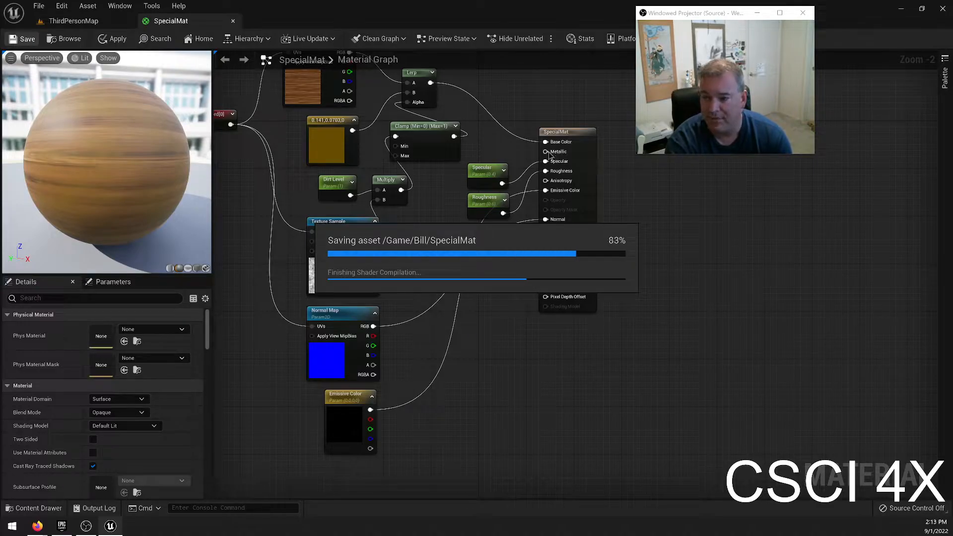
Promote SpecialMat's Metallic input to a parameter and place its node just above Specular.
{"action": "right_click", "coordinate": [549, 153]}
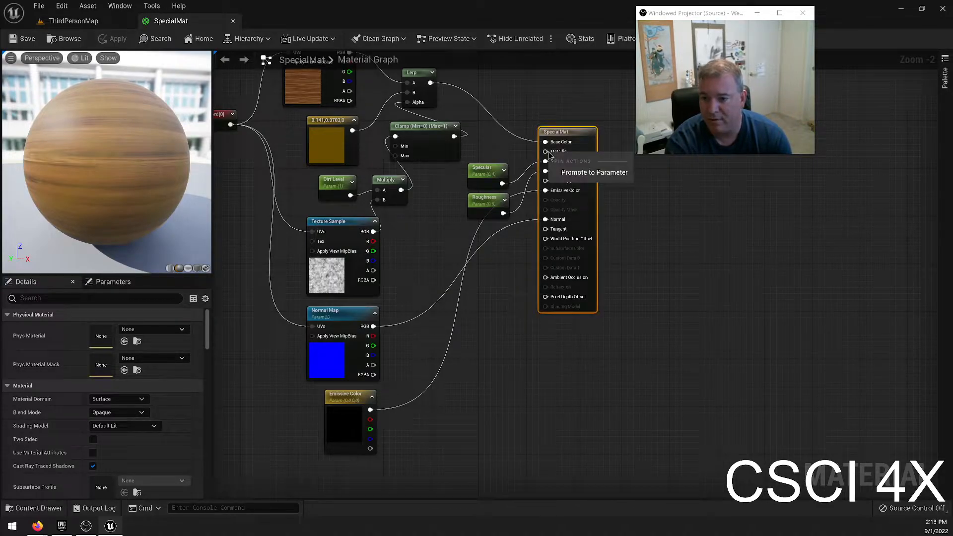
{"action": "left_click", "coordinate": [592, 173]}
{"action": "left_click_drag", "start_coordinate": [487, 152], "coordinate": [481, 158]}
{"action": "left_click", "coordinate": [430, 229]}
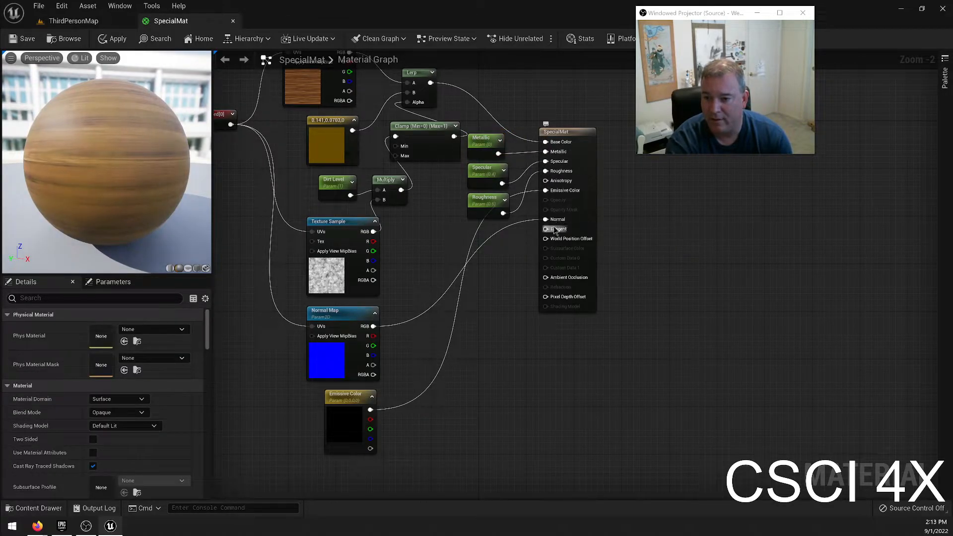
{"action": "right_click", "coordinate": [565, 277]}
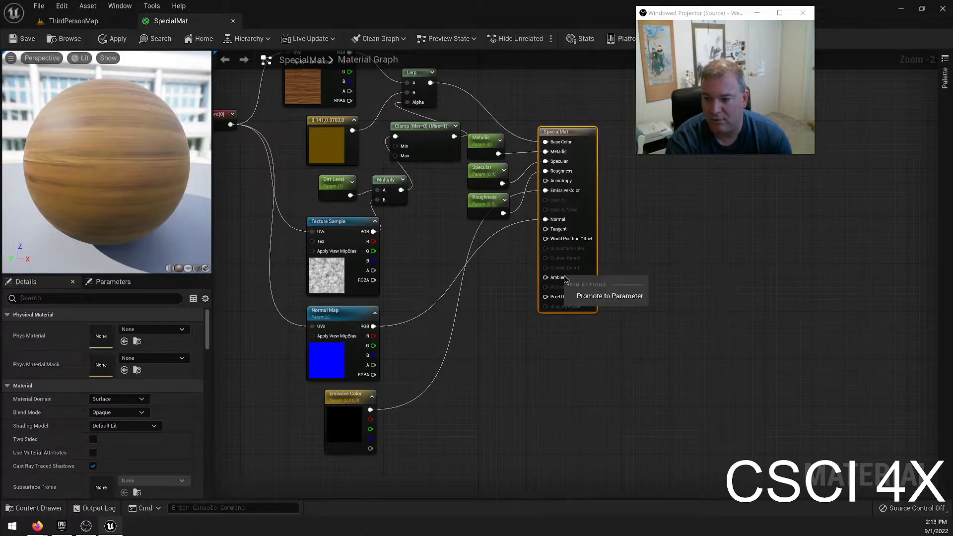
{"action": "left_click", "coordinate": [623, 293]}
{"action": "left_click_drag", "start_coordinate": [520, 140], "coordinate": [490, 331]}
{"action": "key", "text": "Delete"}
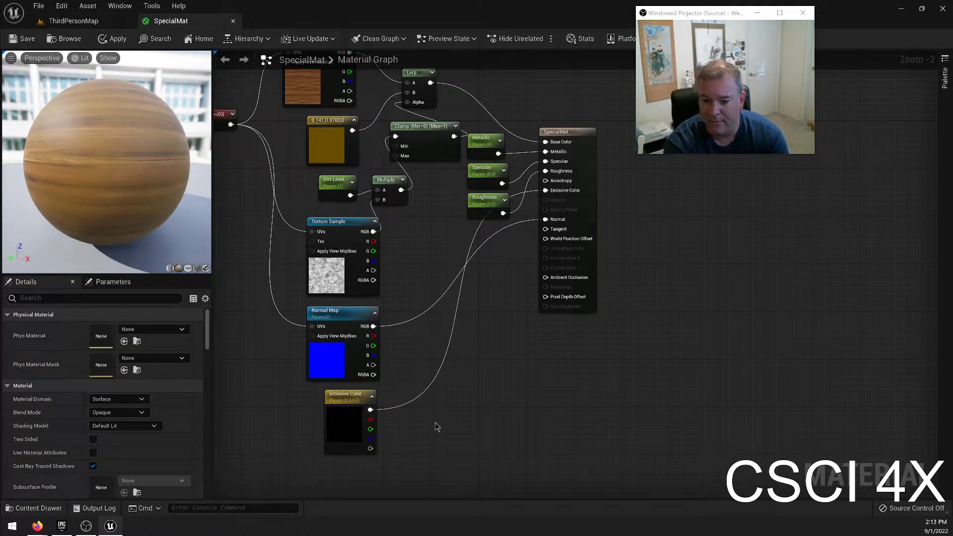
Add a TextureSampleParameter2D named Ambient Occlusion below Emissive Color and connect its RGB to SpecialMat's Ambient Occlusion input.
{"action": "right_click", "coordinate": [449, 413]}
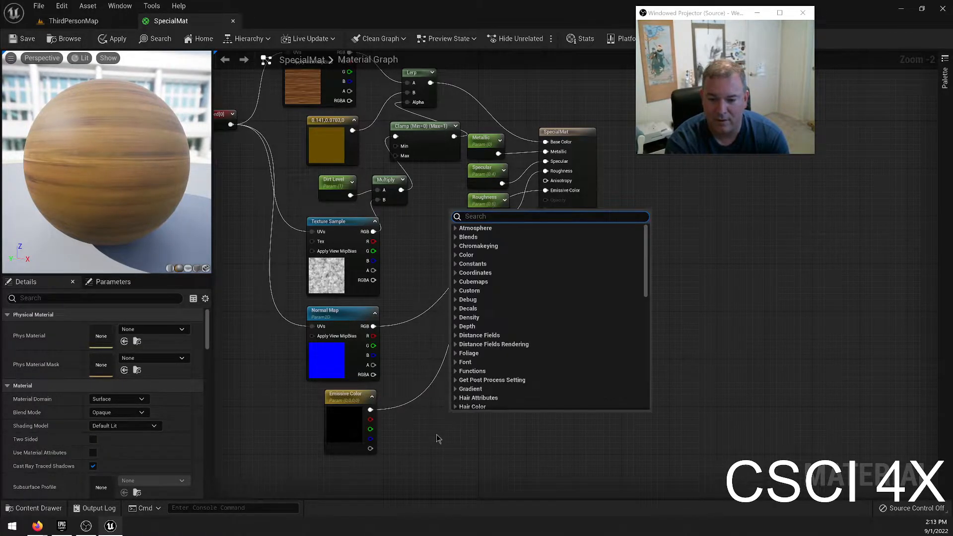
{"action": "type", "text": "texture par"}
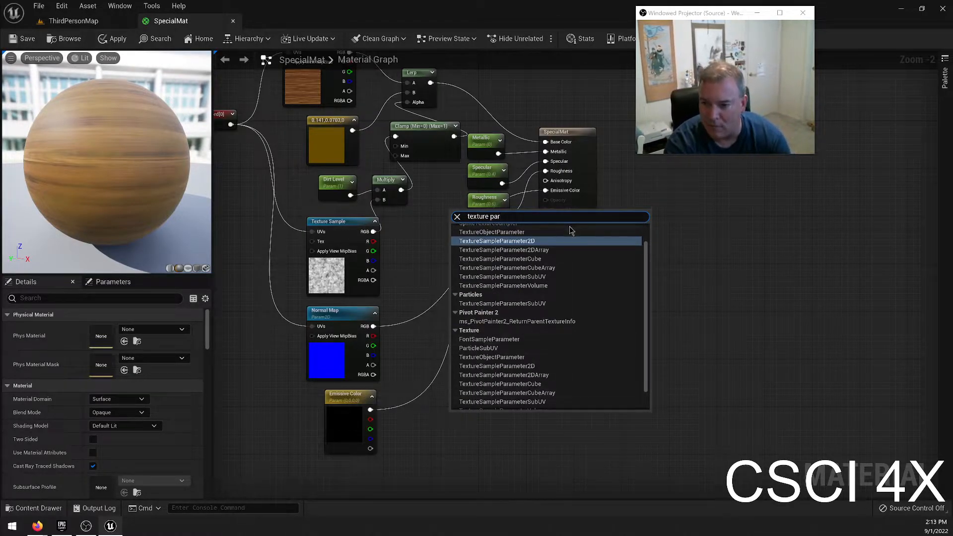
{"action": "key", "text": "Return"}
{"action": "right_click_drag", "start_coordinate": [531, 402], "coordinate": [534, 312]}
{"action": "left_click_drag", "start_coordinate": [500, 333], "coordinate": [349, 381]}
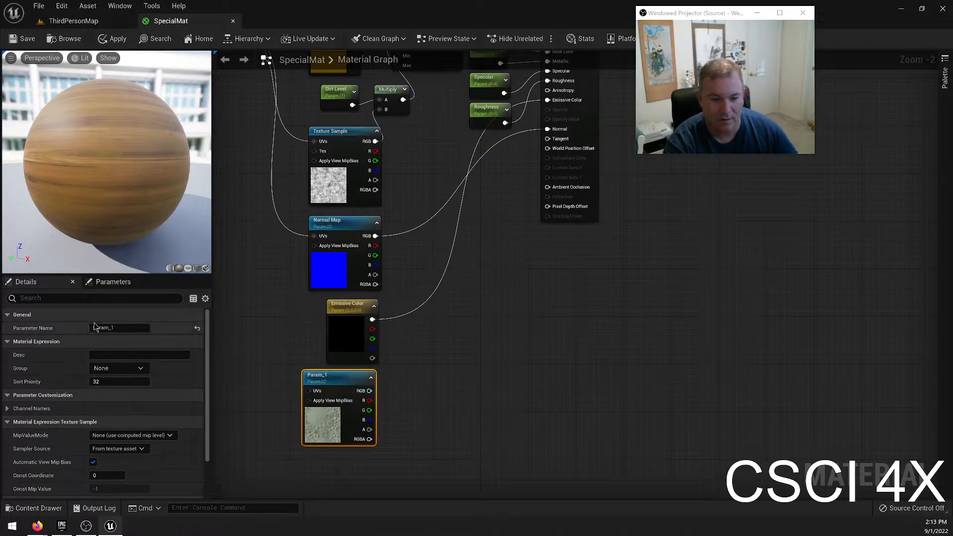
{"action": "left_click", "coordinate": [127, 329]}
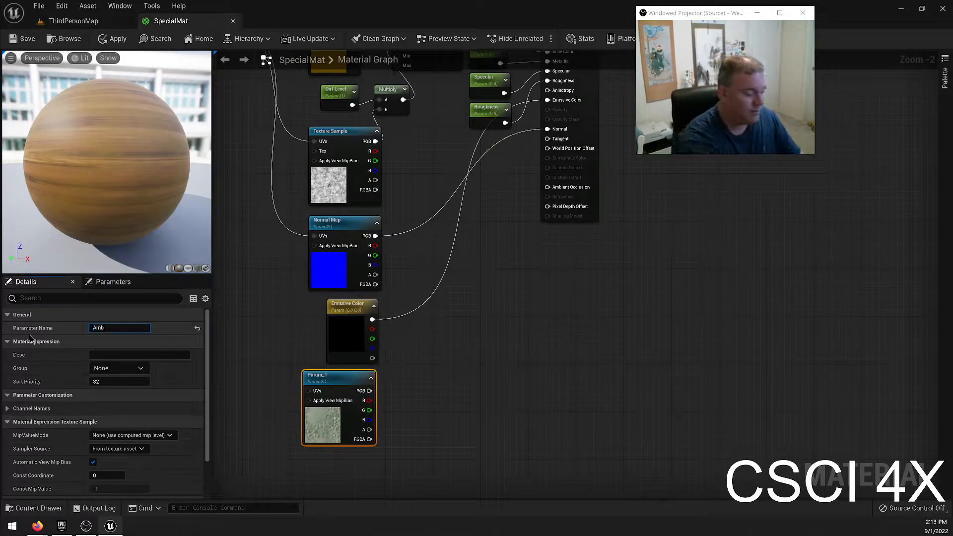
{"action": "type", "text": "Ambient Occlusion"}
{"action": "key", "text": "Return"}
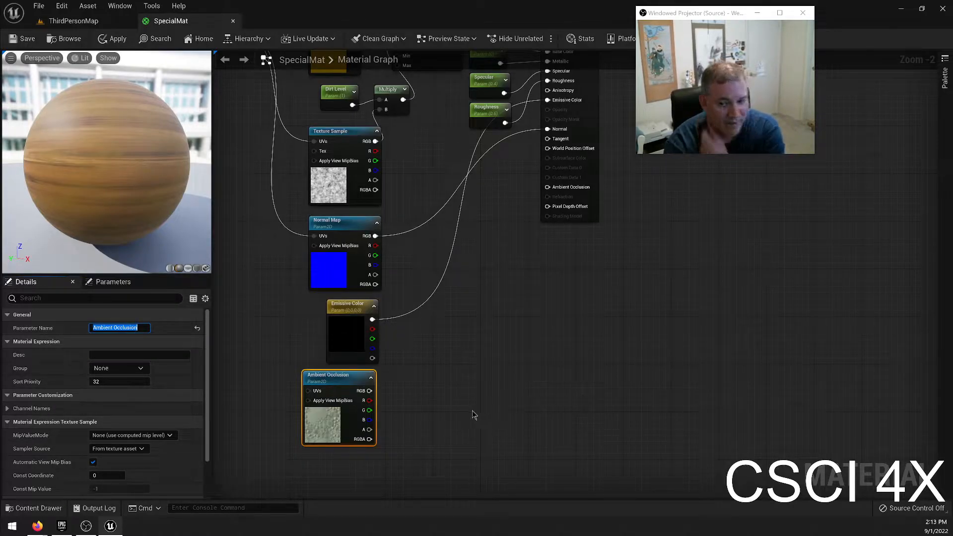
{"action": "left_click_drag", "start_coordinate": [370, 391], "coordinate": [547, 189]}
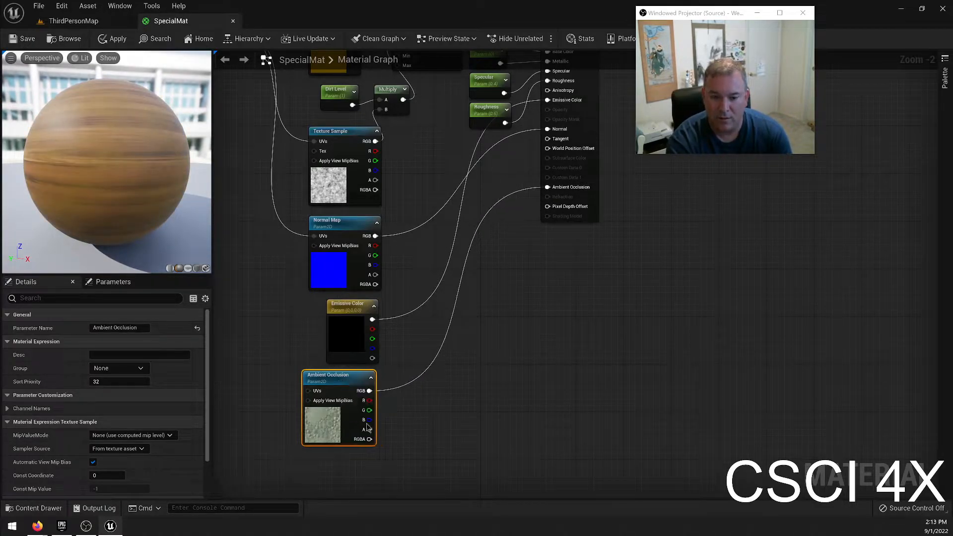
Assign the T_Gradinet_01 texture to the Ambient Occlusion parameter.
{"action": "scroll", "coordinate": [149, 447], "scroll_direction": "down", "scroll_amount": 3}
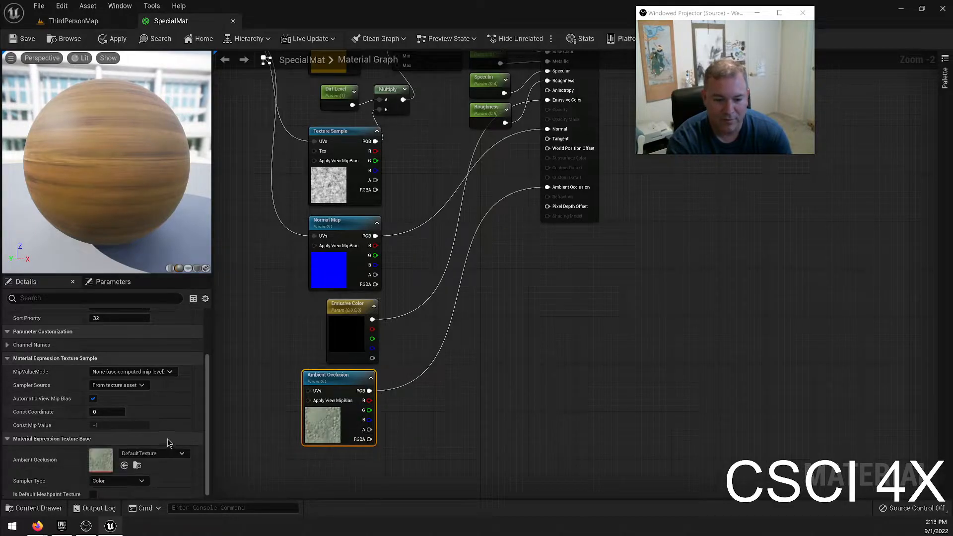
{"action": "left_click", "coordinate": [150, 451]}
{"action": "scroll", "coordinate": [196, 348], "scroll_direction": "down", "scroll_amount": 2}
{"action": "scroll", "coordinate": [170, 368], "scroll_direction": "up", "scroll_amount": 1}
{"action": "scroll", "coordinate": [179, 357], "scroll_direction": "down", "scroll_amount": 3}
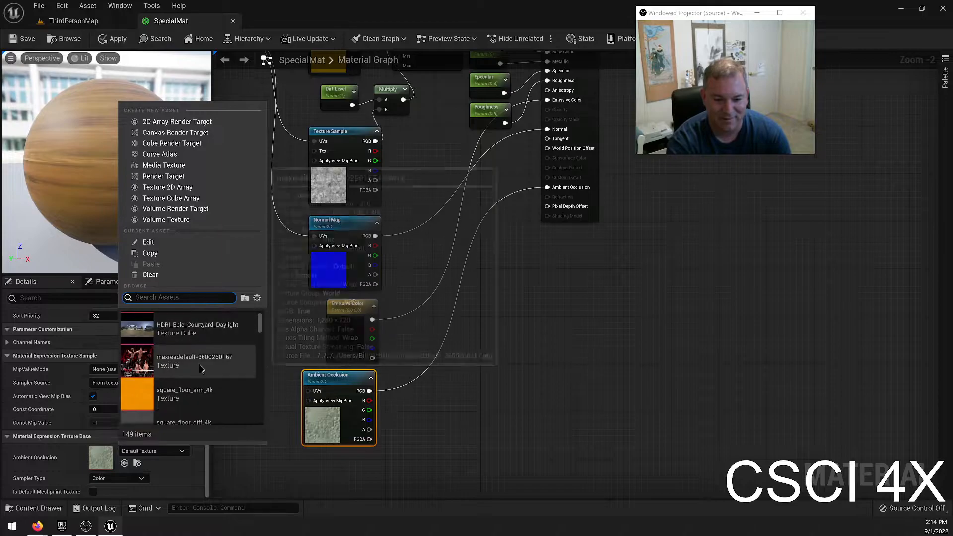
{"action": "scroll", "coordinate": [198, 313], "scroll_direction": "up", "scroll_amount": 2}
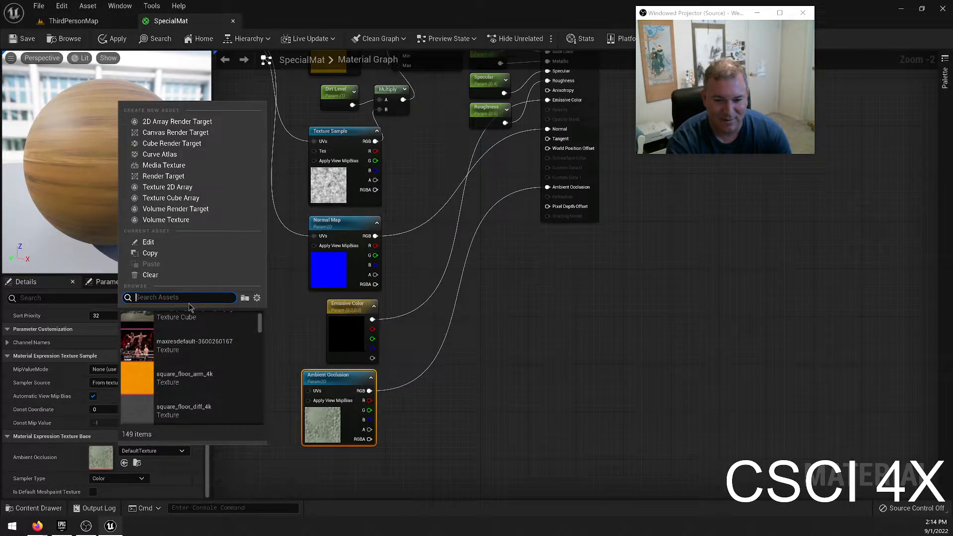
{"action": "scroll", "coordinate": [196, 348], "scroll_direction": "down", "scroll_amount": 3}
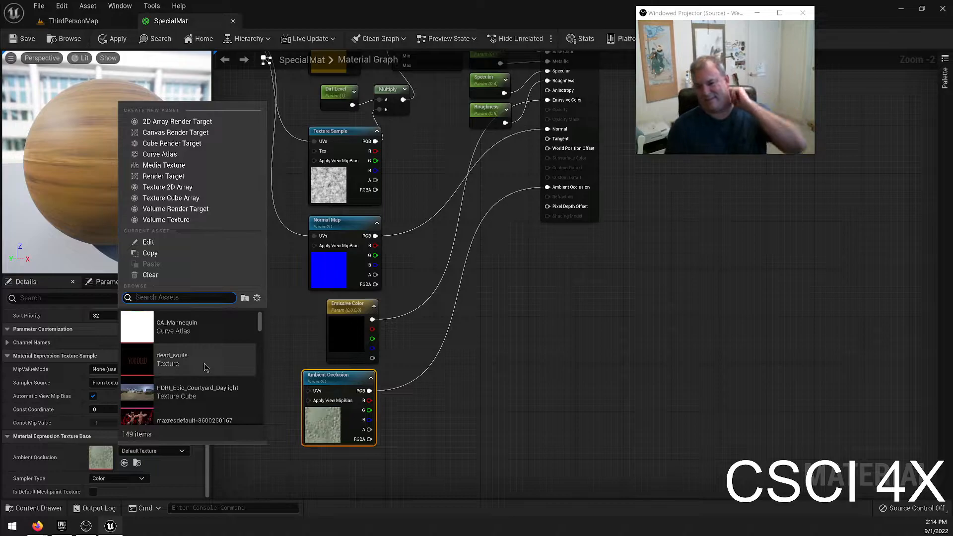
{"action": "type", "text": "oak"}
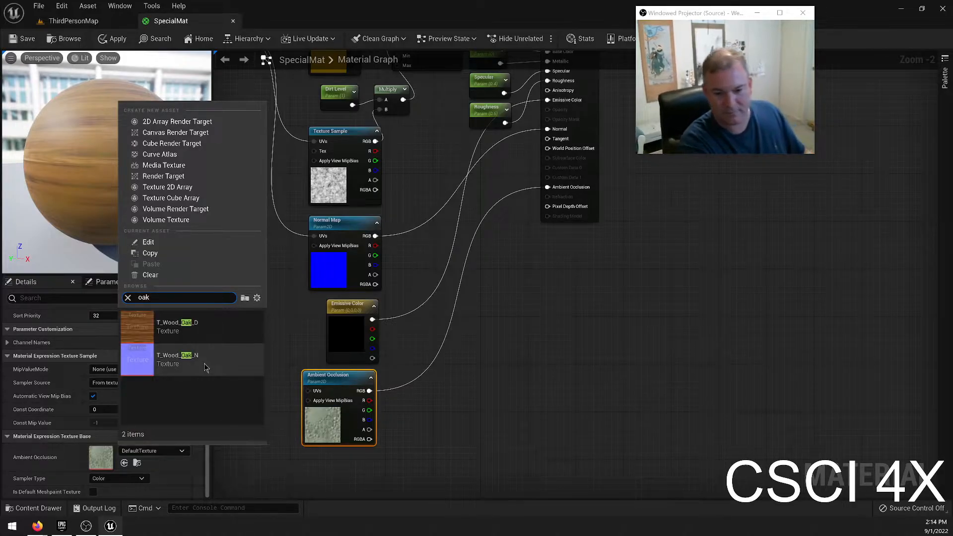
{"action": "key", "text": "BackSpace"}
{"action": "type", "text": "ao"}
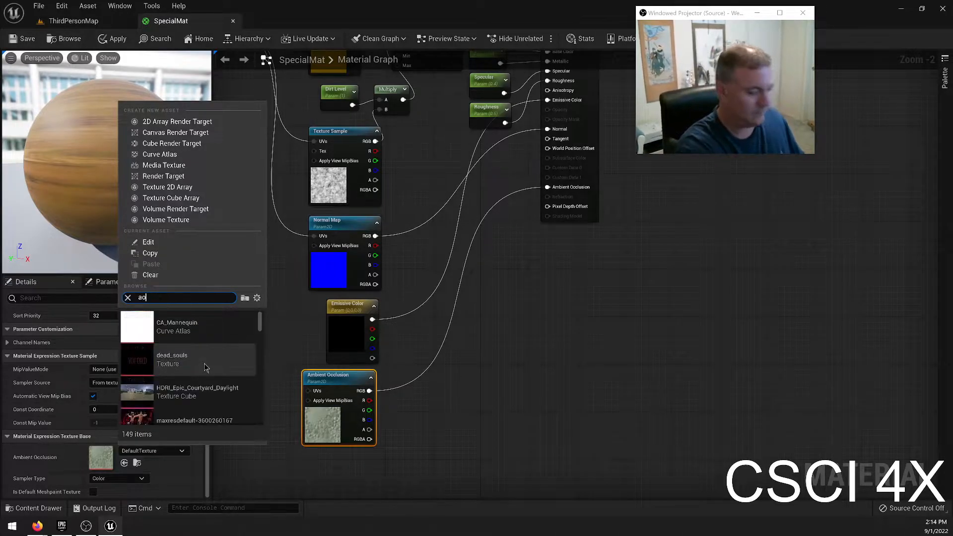
{"action": "key", "text": "BackSpace"}
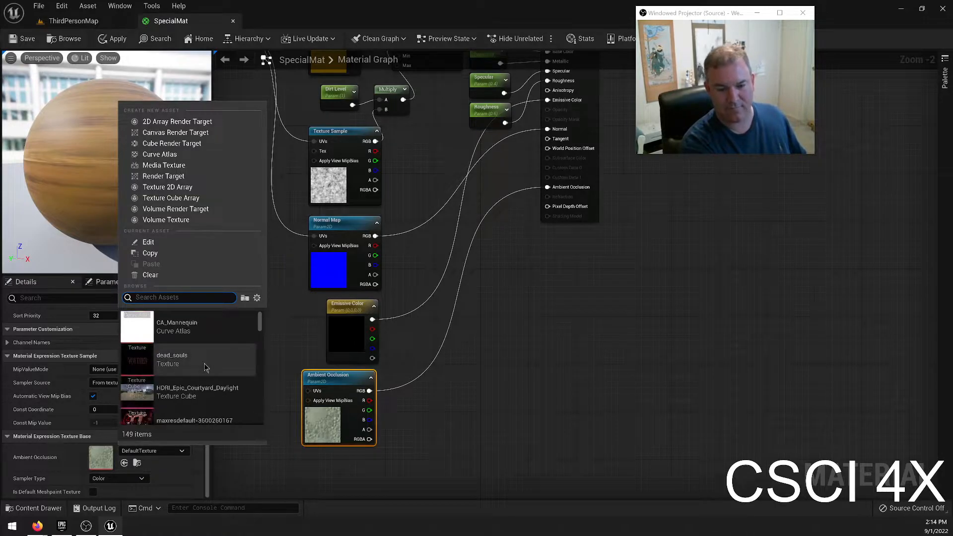
{"action": "scroll", "coordinate": [203, 367], "scroll_direction": "down", "scroll_amount": 10}
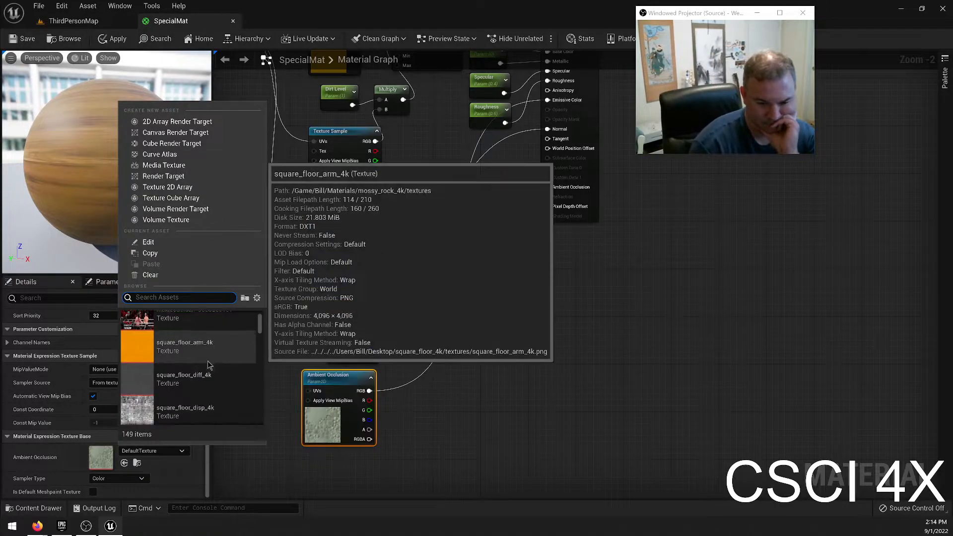
{"action": "scroll", "coordinate": [209, 354], "scroll_direction": "down", "scroll_amount": 3}
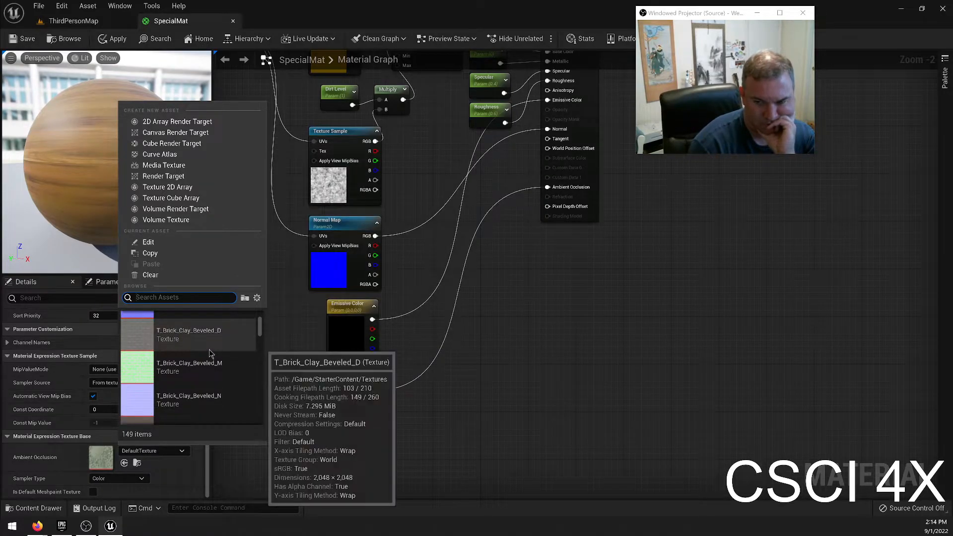
{"action": "scroll", "coordinate": [213, 368], "scroll_direction": "down", "scroll_amount": 4}
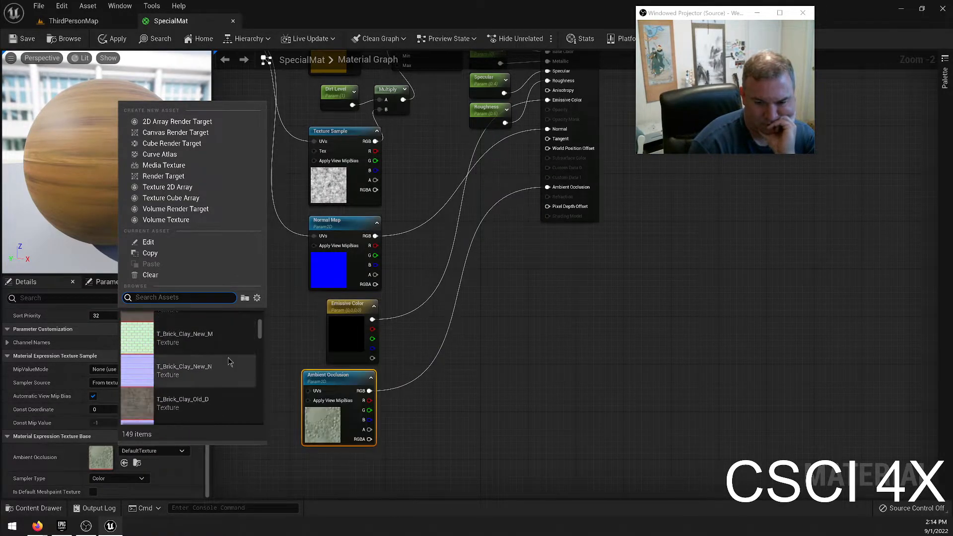
{"action": "scroll", "coordinate": [226, 378], "scroll_direction": "down", "scroll_amount": 5}
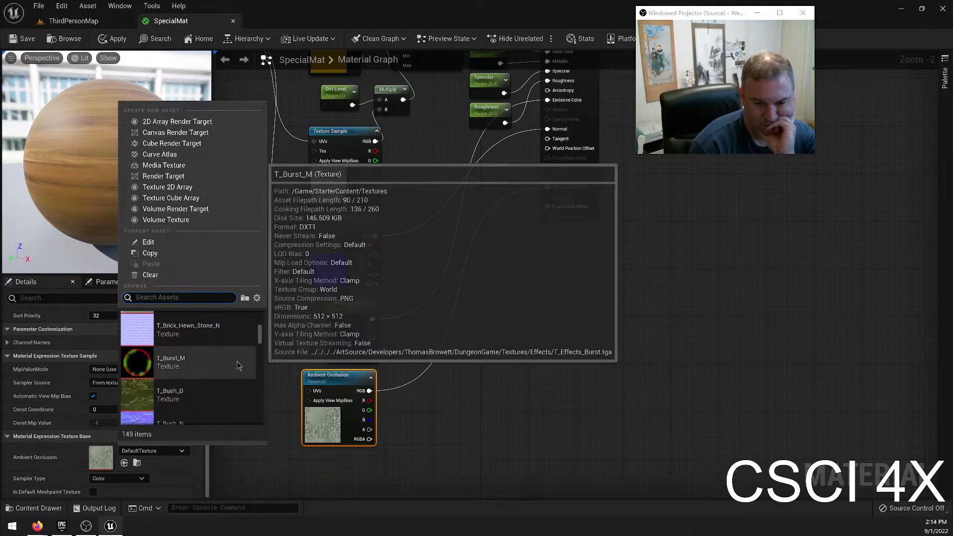
{"action": "scroll", "coordinate": [228, 371], "scroll_direction": "down", "scroll_amount": 6}
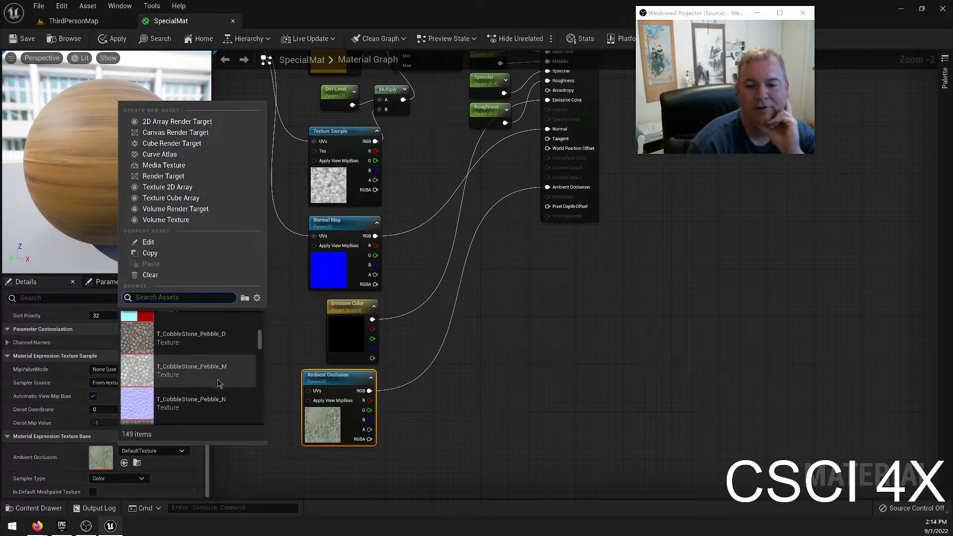
{"action": "scroll", "coordinate": [226, 372], "scroll_direction": "down", "scroll_amount": 5}
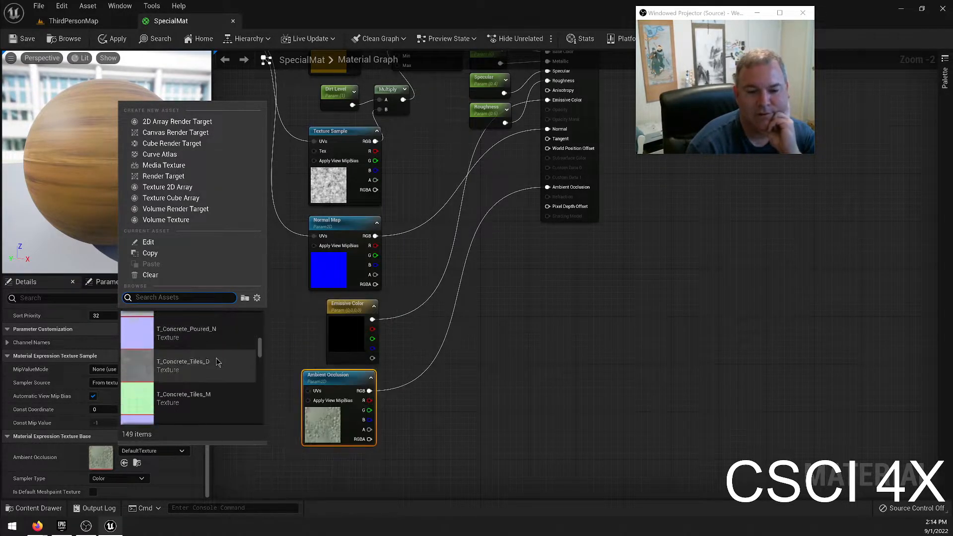
{"action": "scroll", "coordinate": [224, 356], "scroll_direction": "down", "scroll_amount": 4}
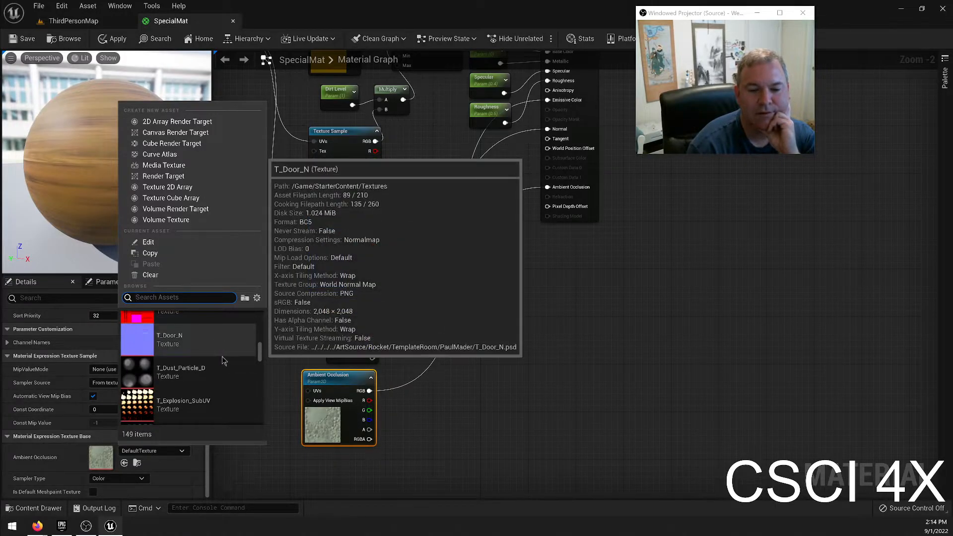
{"action": "scroll", "coordinate": [218, 361], "scroll_direction": "down", "scroll_amount": 4}
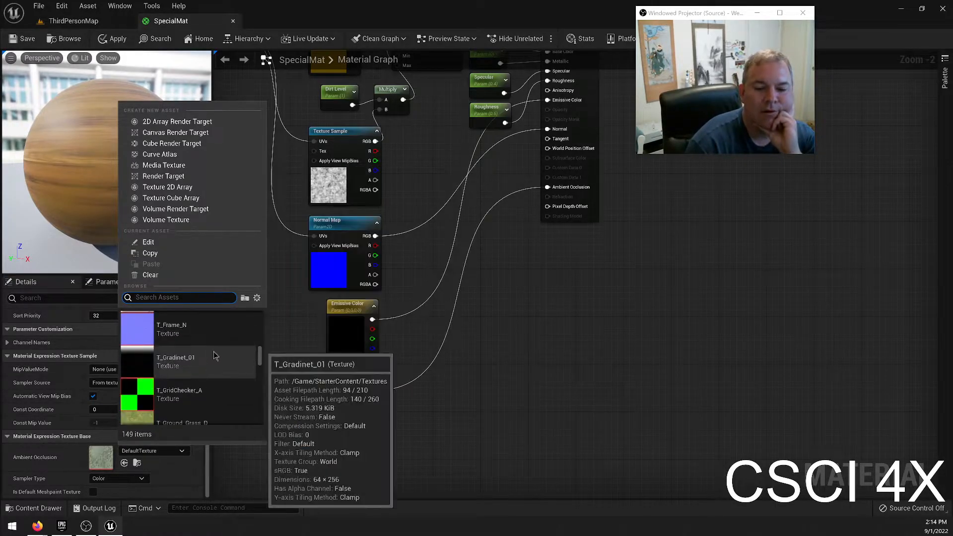
{"action": "left_click", "coordinate": [213, 370]}
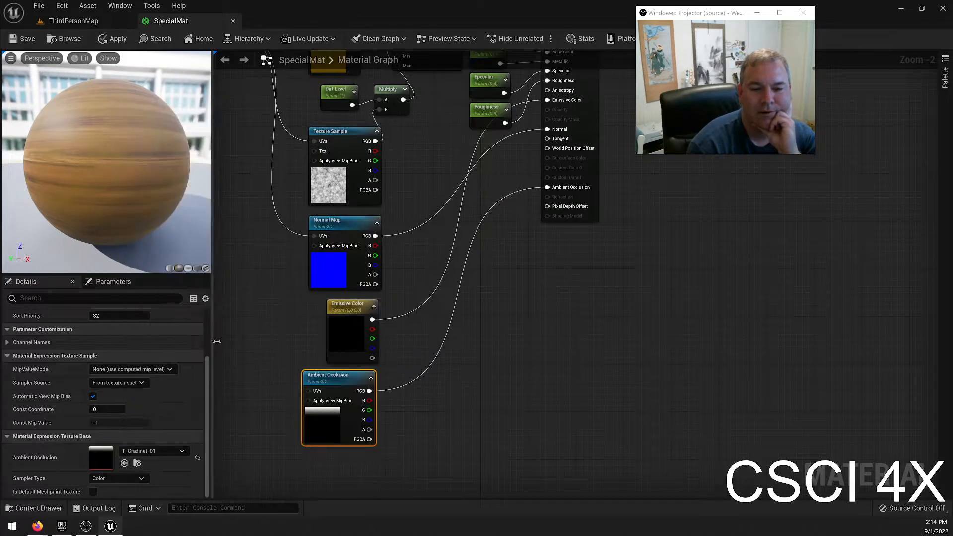
Save SpecialMat, connect the TexCoord[0] output to the Ambient Occlusion node's UVs, and save the material again.
{"action": "left_click", "coordinate": [13, 43]}
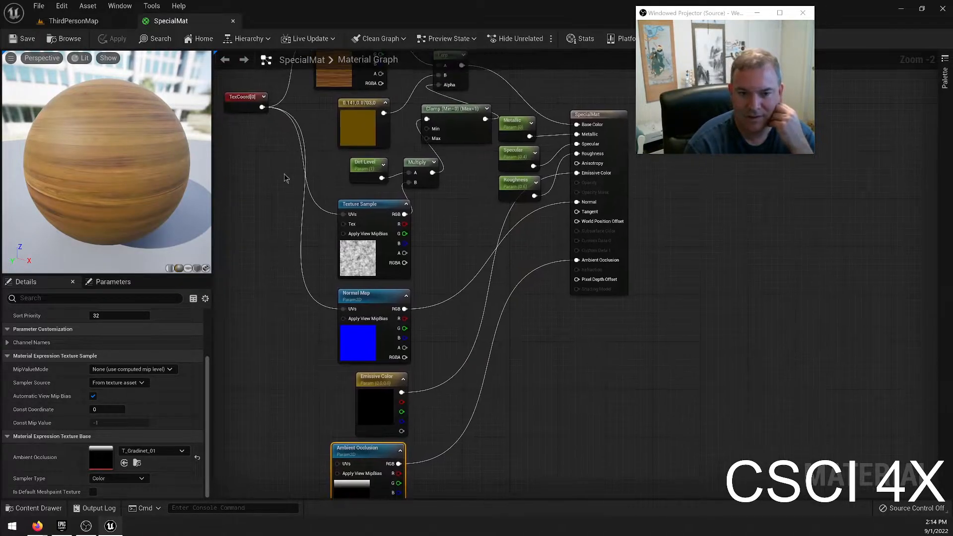
{"action": "left_click_drag", "start_coordinate": [262, 107], "coordinate": [340, 465]}
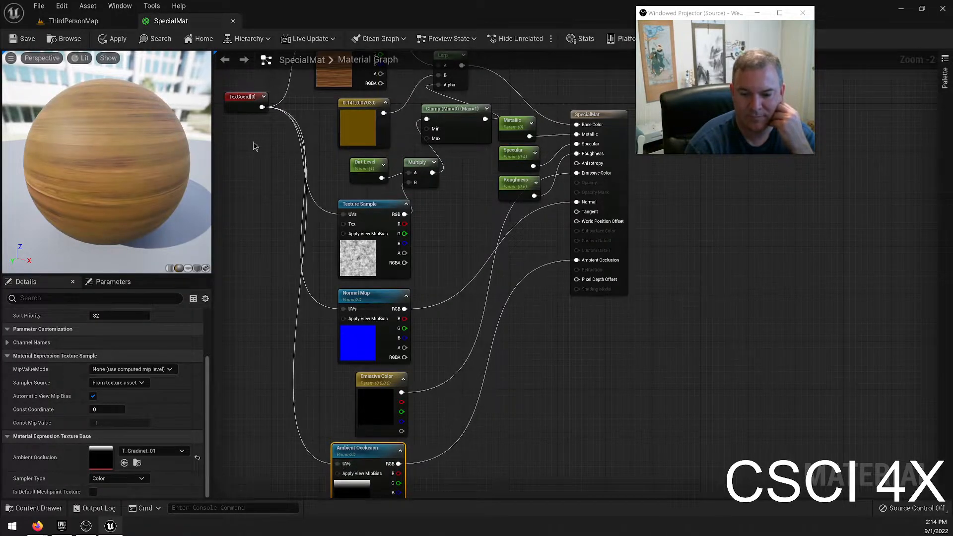
{"action": "left_click", "coordinate": [22, 39]}
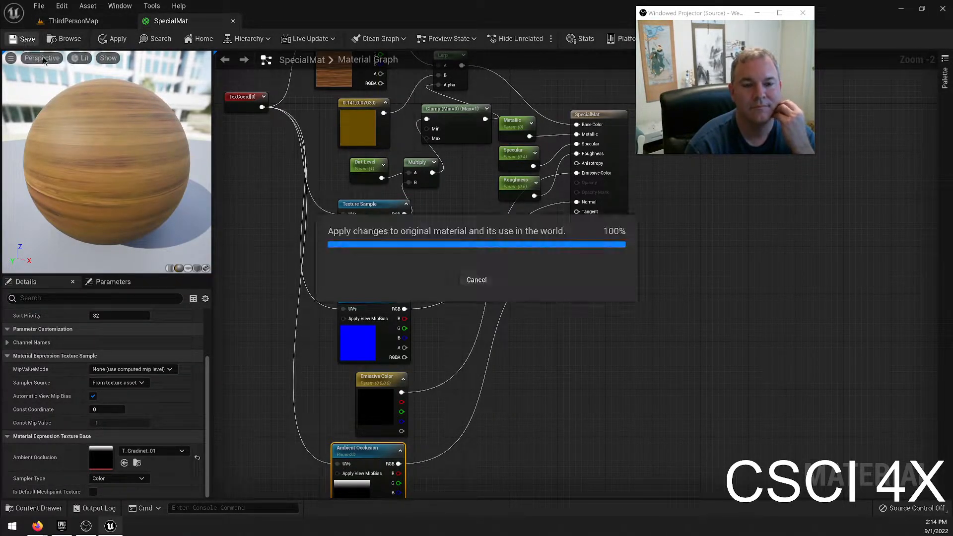
Return to the ThirdPersonMap level and open the DirtySpecialMat material instance from the Bill folder.
{"action": "left_click", "coordinate": [73, 20]}
{"action": "right_click_drag", "start_coordinate": [326, 176], "coordinate": [536, 184]}
{"action": "key", "text": "w"}
{"action": "key", "text": "e"}
{"action": "key", "text": "w"}
{"action": "key", "text": "e"}
{"action": "key", "text": "w"}
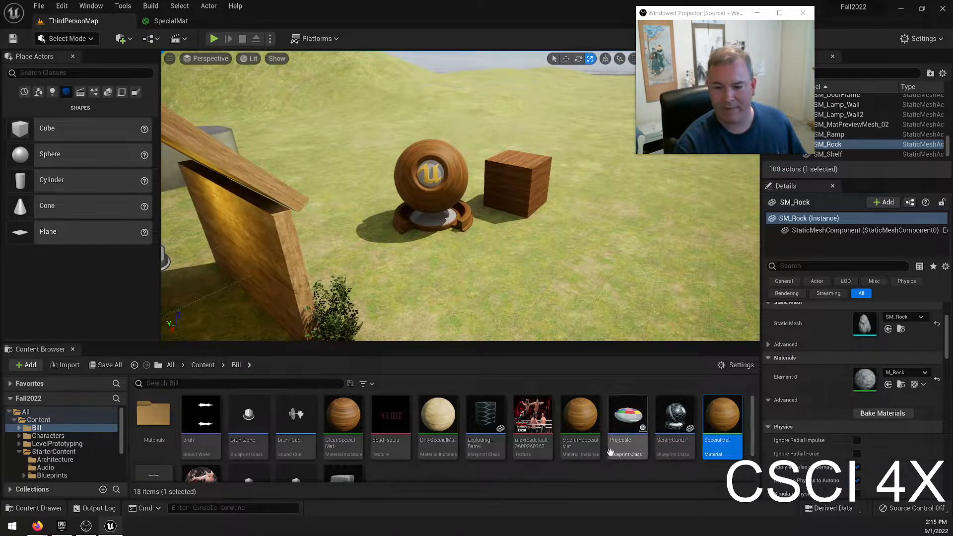
{"action": "scroll", "coordinate": [497, 455], "scroll_direction": "down", "scroll_amount": 2}
{"action": "scroll", "coordinate": [340, 451], "scroll_direction": "up", "scroll_amount": 2}
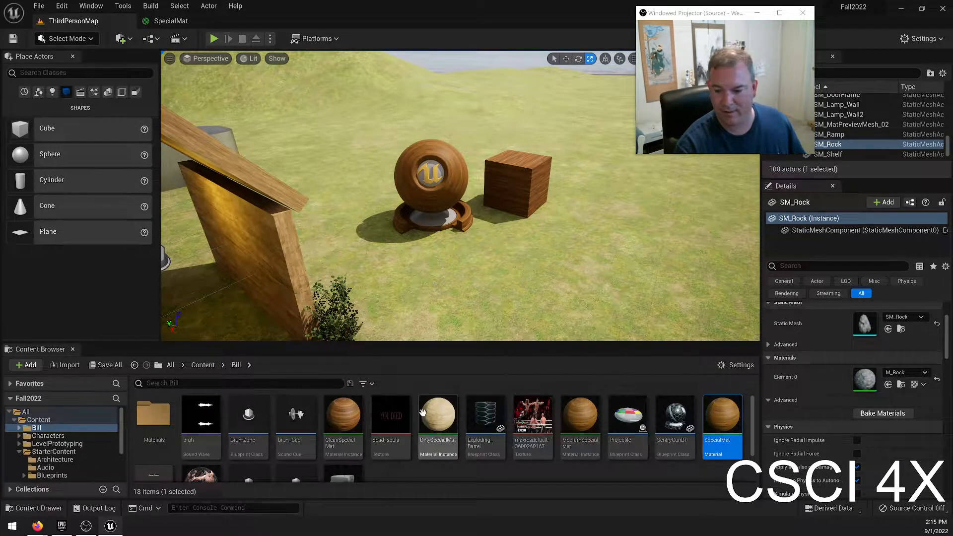
{"action": "double_click", "coordinate": [437, 414]}
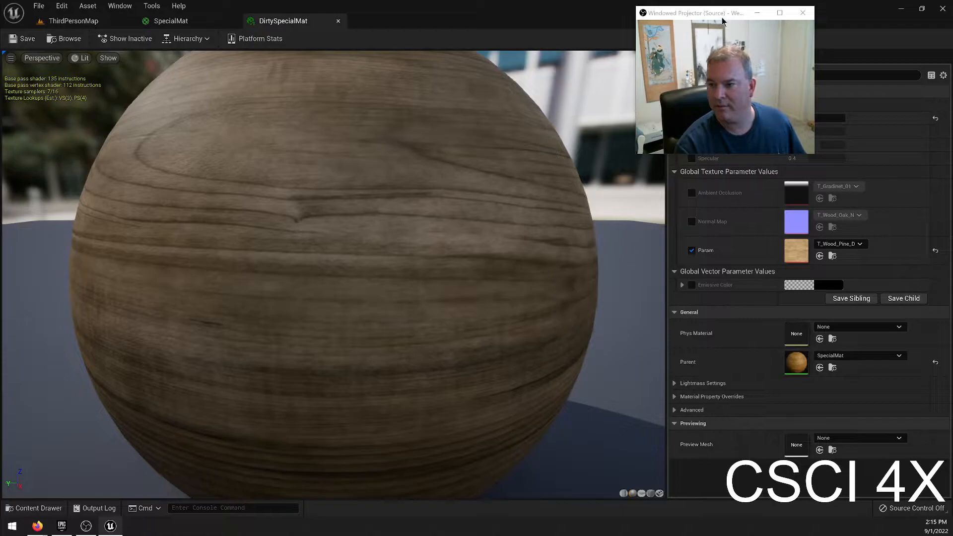
Enable the Metallic override on DirtySpecialMat and set it to 1.
{"action": "left_click_drag", "start_coordinate": [718, 14], "coordinate": [570, 16]}
{"action": "right_click_drag", "start_coordinate": [492, 292], "coordinate": [492, 370]}
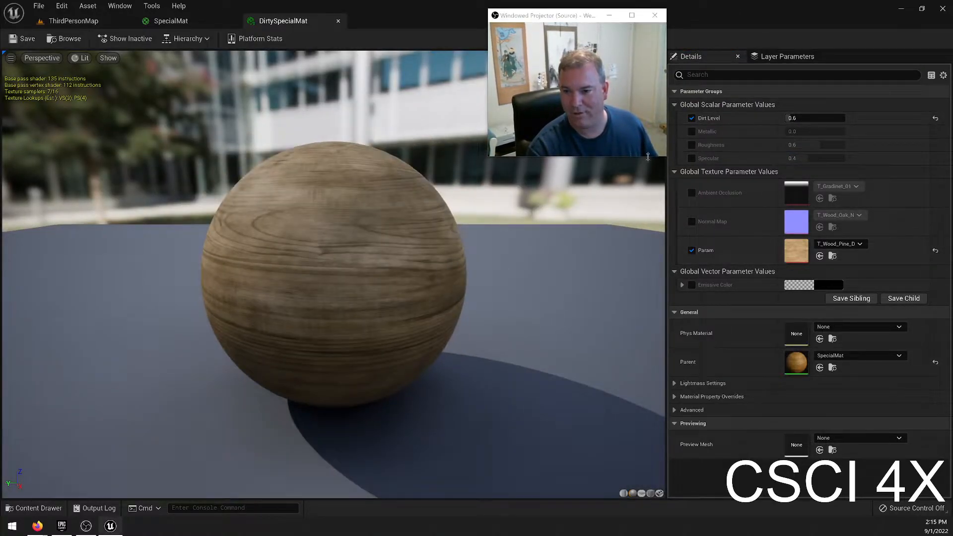
{"action": "left_click", "coordinate": [691, 131]}
{"action": "left_click", "coordinate": [804, 131]}
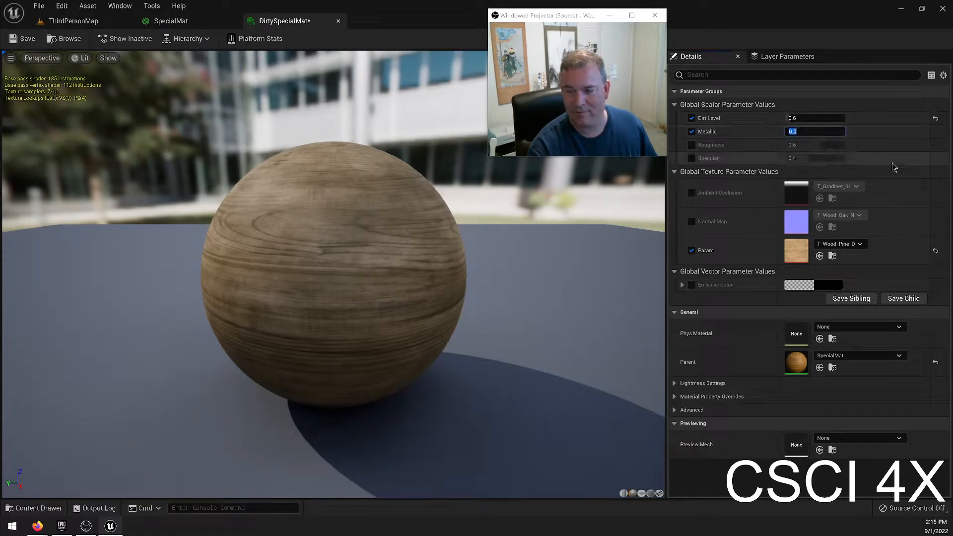
{"action": "type", "text": "1"}
{"action": "key", "text": "Return"}
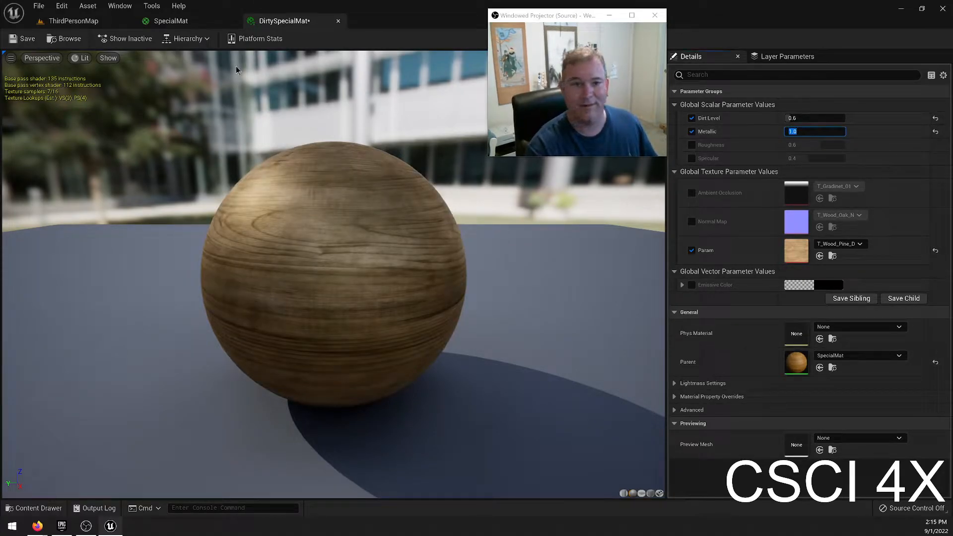
Detach the DirtySpecialMat editor into its own window and arrange it side by side with ThirdPersonMap, framing the wooden house.
{"action": "left_click_drag", "start_coordinate": [281, 21], "coordinate": [507, 182]}
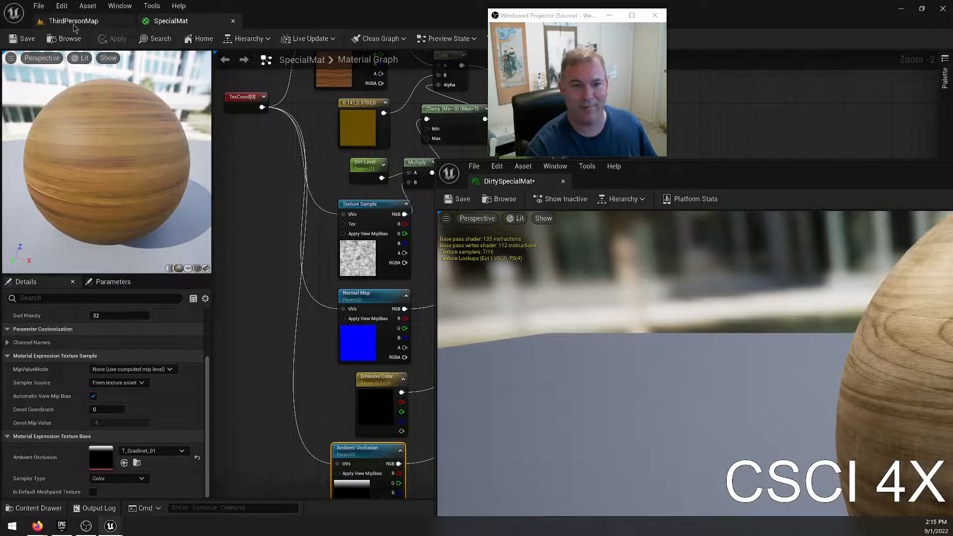
{"action": "left_click", "coordinate": [75, 29]}
{"action": "right_click_drag", "start_coordinate": [275, 208], "coordinate": [290, 183]}
{"action": "left_click_drag", "start_coordinate": [673, 178], "coordinate": [952, 188]}
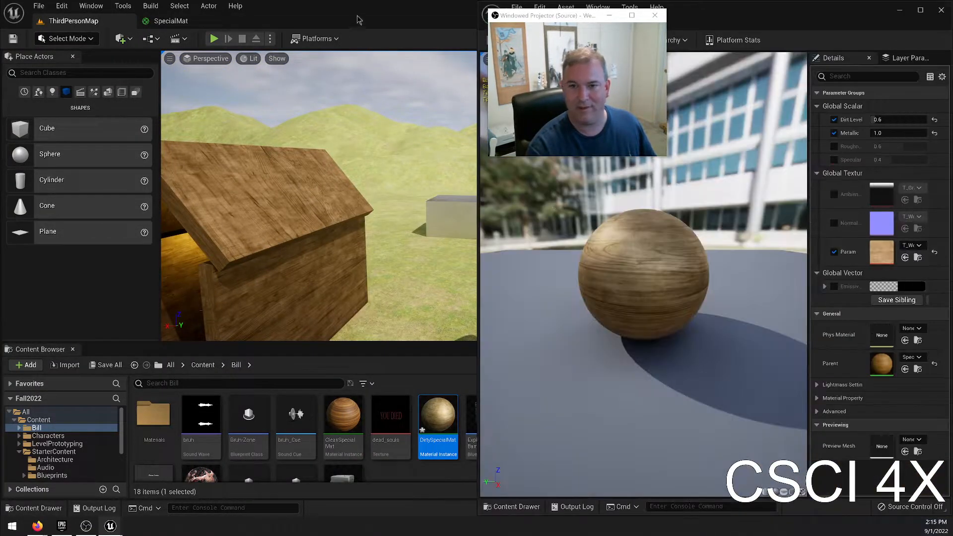
{"action": "key", "text": "super+Left"}
{"action": "right_click_drag", "start_coordinate": [238, 204], "coordinate": [179, 221]}
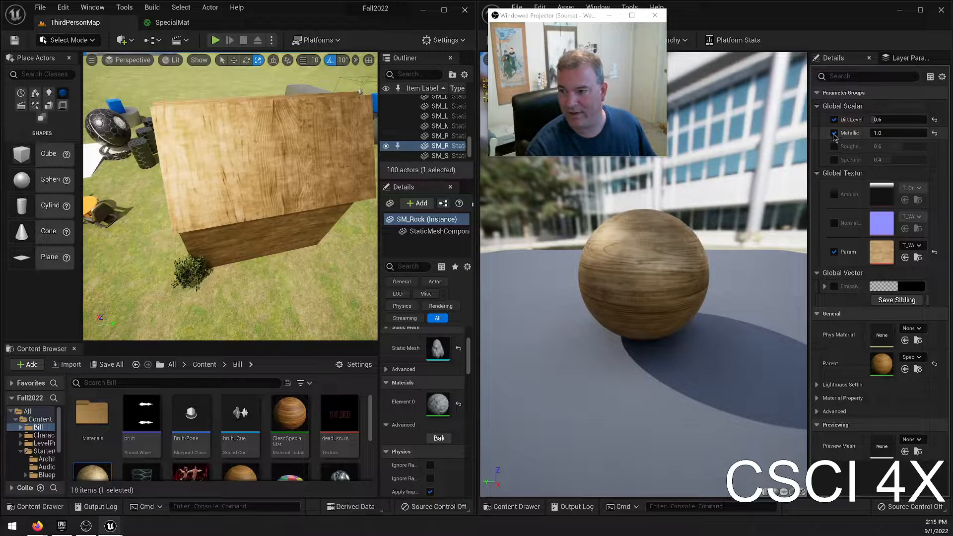
Try Metallic values of 0, 1 and 0.5 on DirtySpecialMat and compare their look on the wooden house.
{"action": "left_click", "coordinate": [880, 133]}
{"action": "type", "text": "0"}
{"action": "key", "text": "Return"}
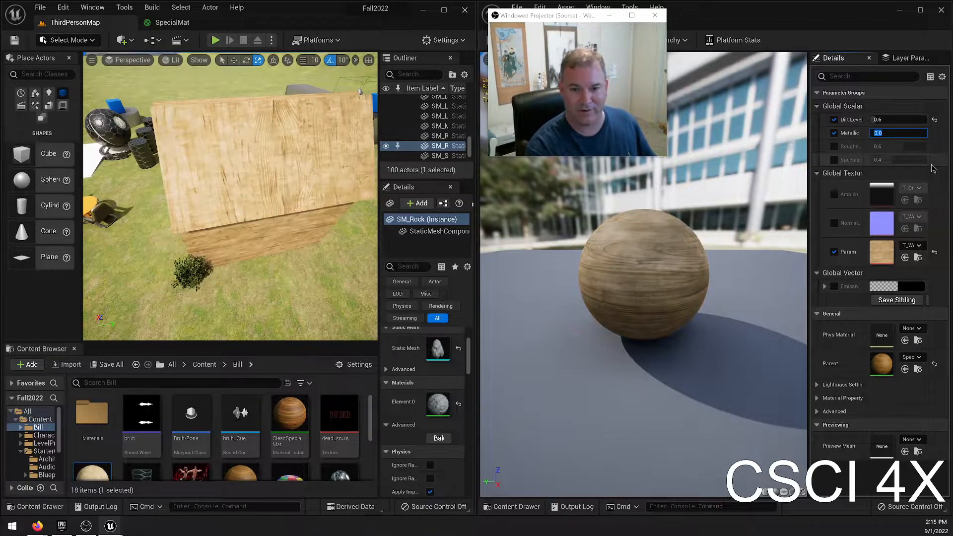
{"action": "type", "text": "1"}
{"action": "key", "text": "Return"}
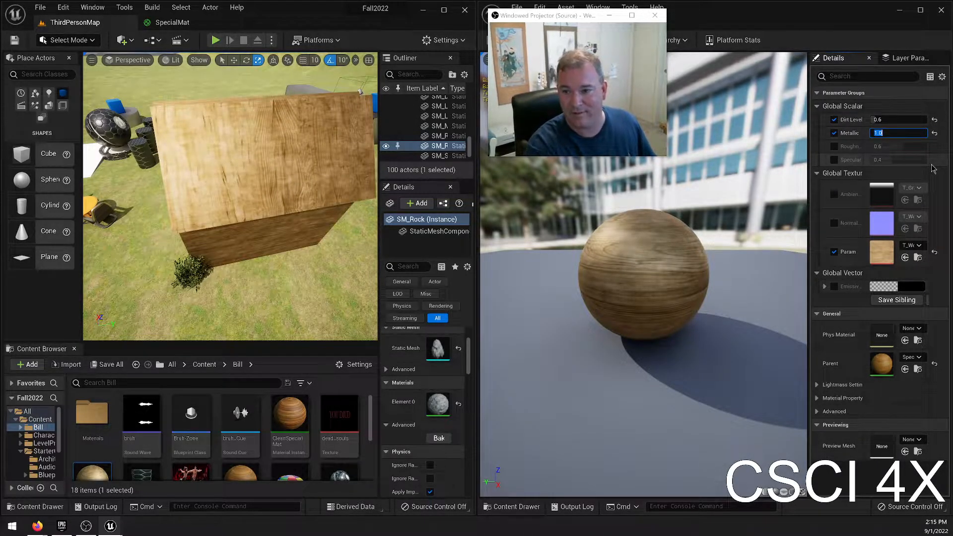
{"action": "type", "text": "0.5"}
{"action": "key", "text": "Return"}
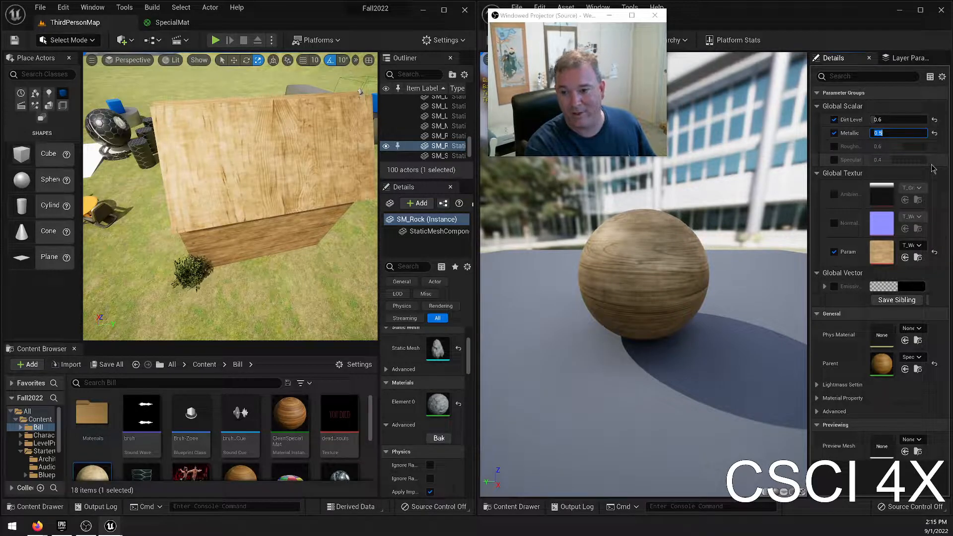
{"action": "right_click_drag", "start_coordinate": [208, 233], "coordinate": [234, 208]}
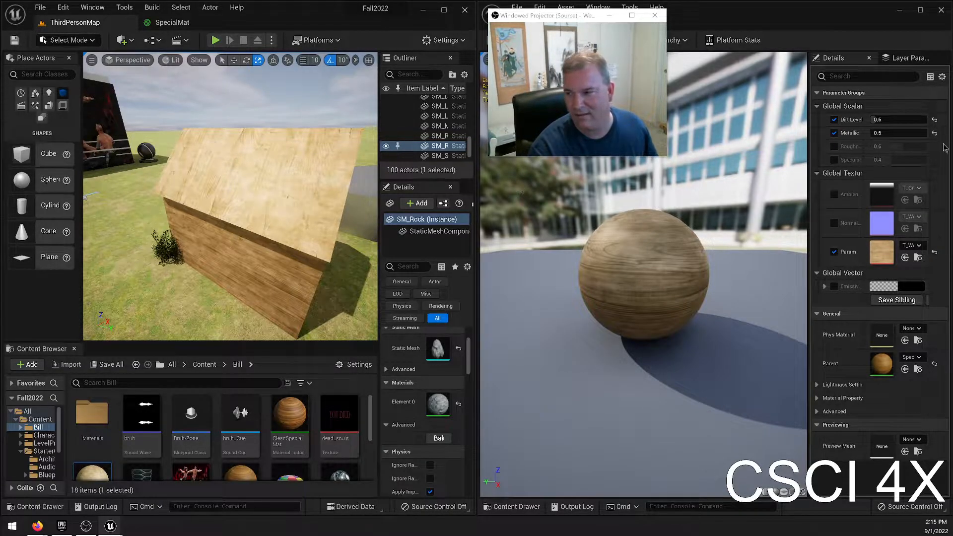
Set DirtySpecialMat's Metallic to 0.1 and inspect the wooden house from its open end.
{"action": "left_click", "coordinate": [899, 133]}
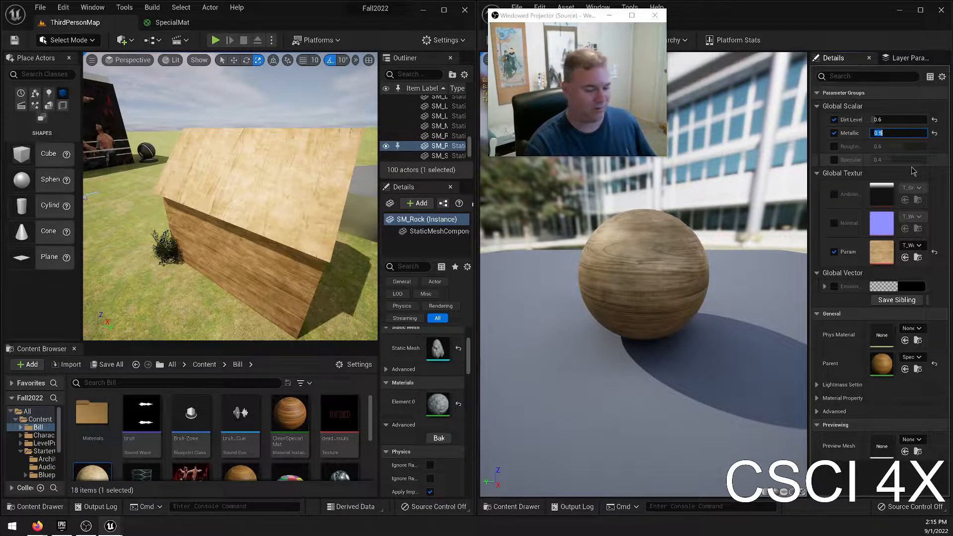
{"action": "type", "text": ".1"}
{"action": "key", "text": "Return"}
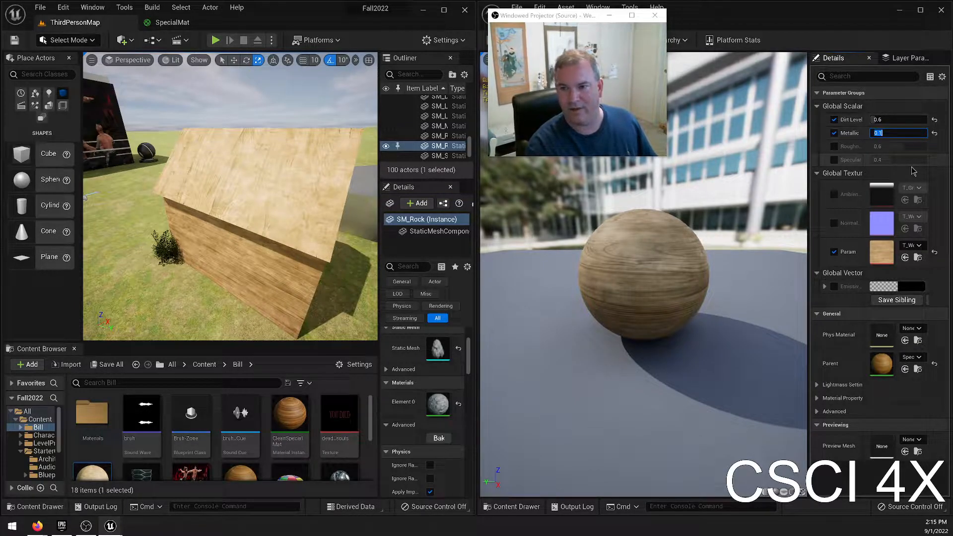
{"action": "right_click_drag", "start_coordinate": [239, 199], "coordinate": [273, 194]}
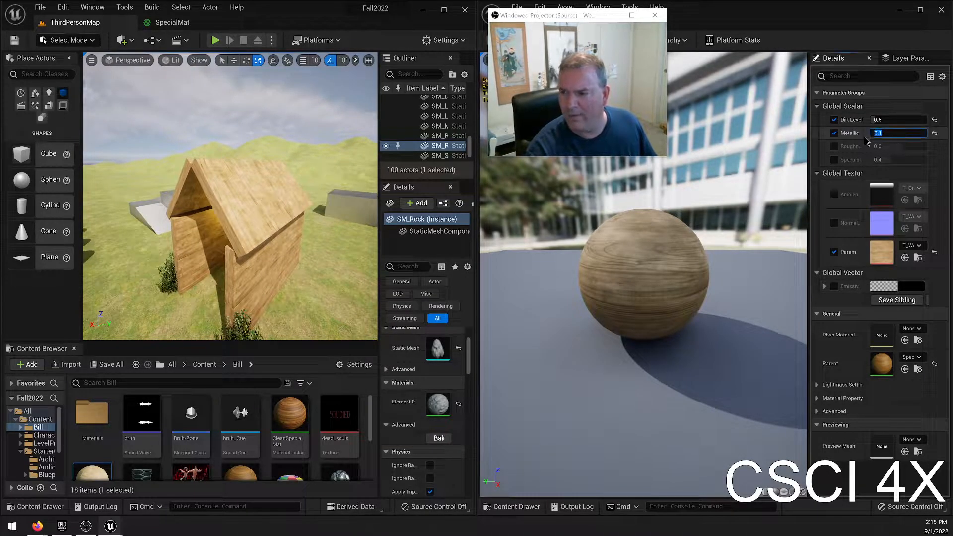
Try Metallic values of 0 and 1 on DirtySpecialMat and inspect the wooden house's roof up close.
{"action": "type", "text": "0"}
{"action": "key", "text": "Return"}
{"action": "type", "text": "1"}
{"action": "key", "text": "Return"}
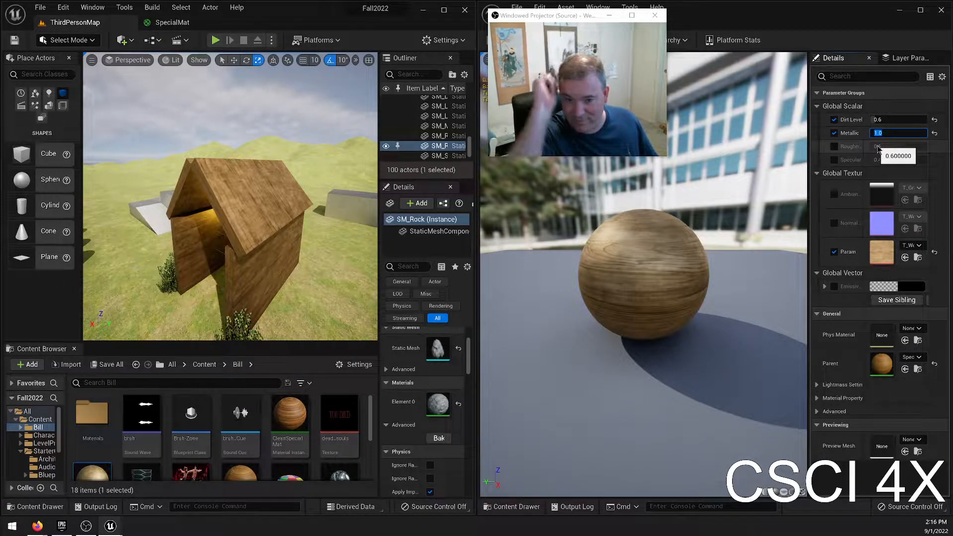
{"action": "right_click_drag", "start_coordinate": [366, 162], "coordinate": [541, 158]}
{"action": "key", "text": "w"}
{"action": "key", "text": "w"}
{"action": "right_click_drag", "start_coordinate": [230, 196], "coordinate": [367, 276]}
{"action": "key", "text": "w"}
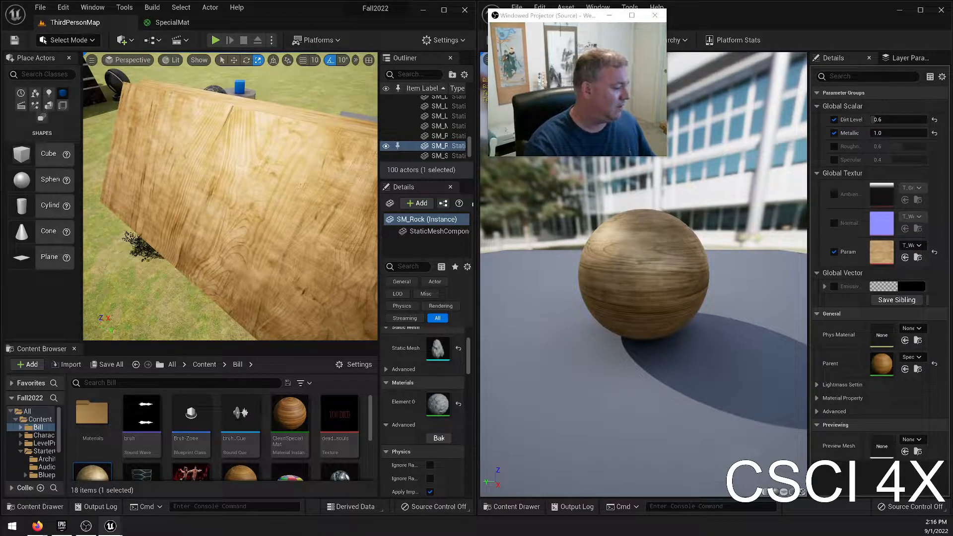
Set DirtySpecialMat's Metallic to 0 and turn off its override.
{"action": "left_click", "coordinate": [891, 133]}
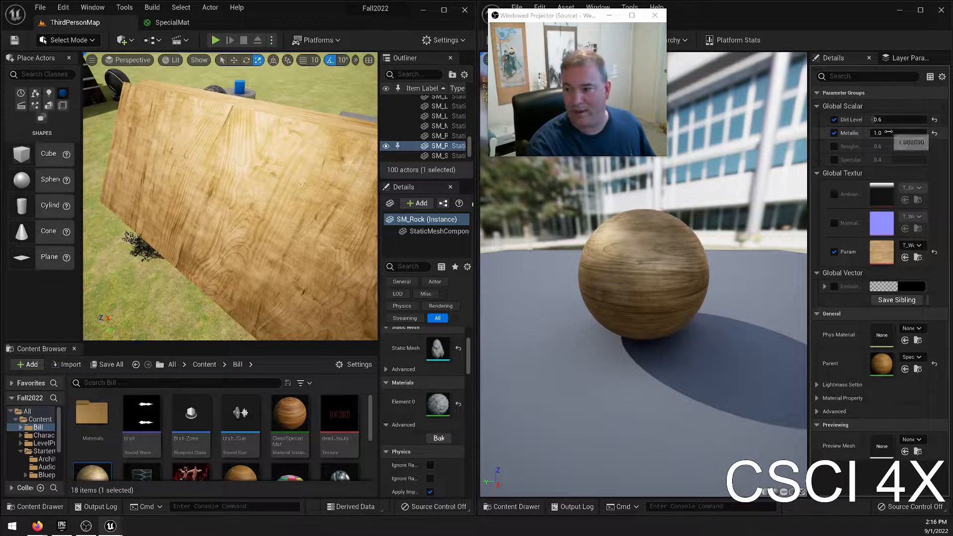
{"action": "type", "text": "0"}
{"action": "key", "text": "Return"}
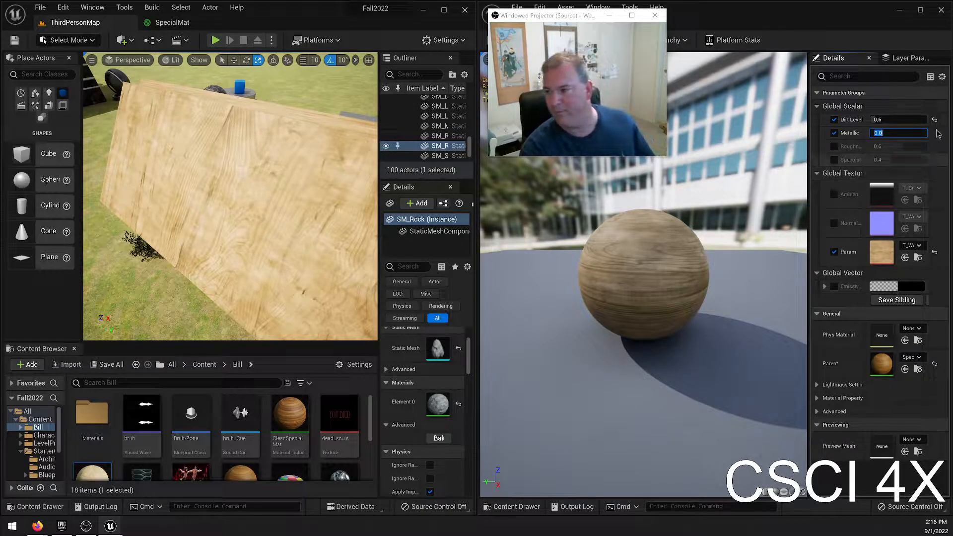
{"action": "left_click", "coordinate": [835, 134]}
Enable the Roughness override on DirtySpecialMat, set it to 0 and inspect the wooden house outside and inside.
{"action": "left_click", "coordinate": [835, 146]}
{"action": "left_click", "coordinate": [889, 146]}
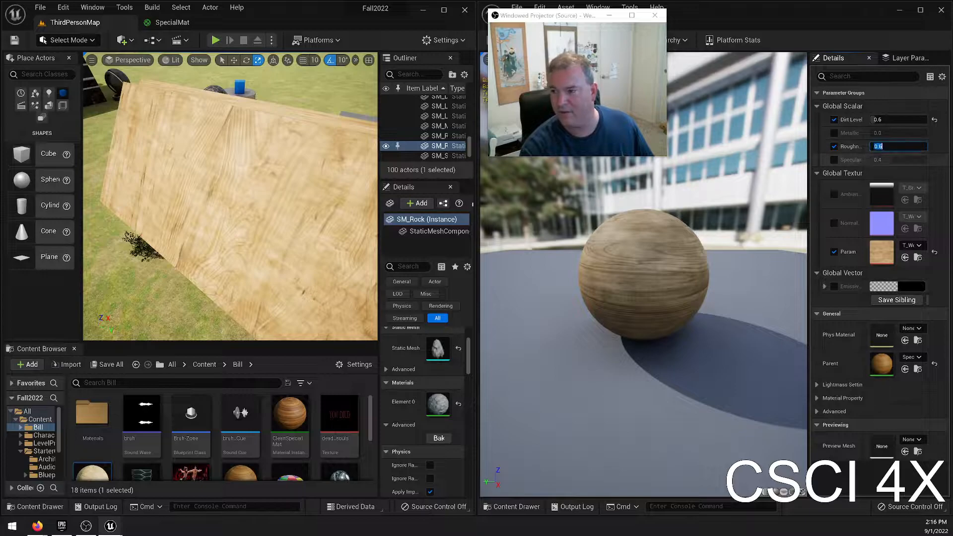
{"action": "type", "text": "0"}
{"action": "key", "text": "Return"}
{"action": "right_click_drag", "start_coordinate": [303, 199], "coordinate": [288, 185]}
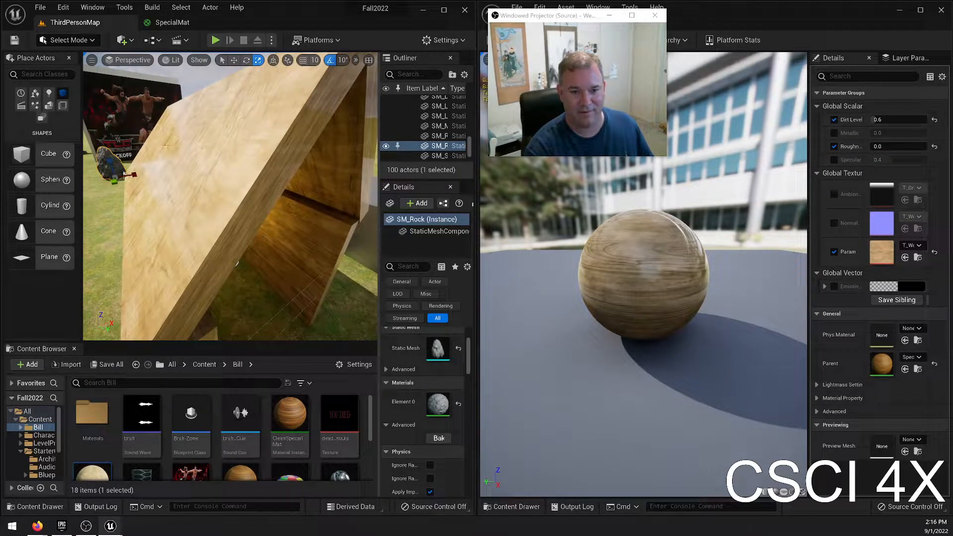
{"action": "right_click_drag", "start_coordinate": [137, 122], "coordinate": [156, 113]}
{"action": "key", "text": "w"}
Try a Roughness of about 0.31 and examine the light reflections on the house's interior walls.
{"action": "mouse_move", "coordinate": [881, 147]}
{"action": "left_mouse_down"}
{"action": "mouse_move", "coordinate": [915, 146]}
{"action": "mouse_move", "coordinate": [888, 147]}
{"action": "left_mouse_up"}
{"action": "type", "text": "0"}
{"action": "key", "text": "Return"}
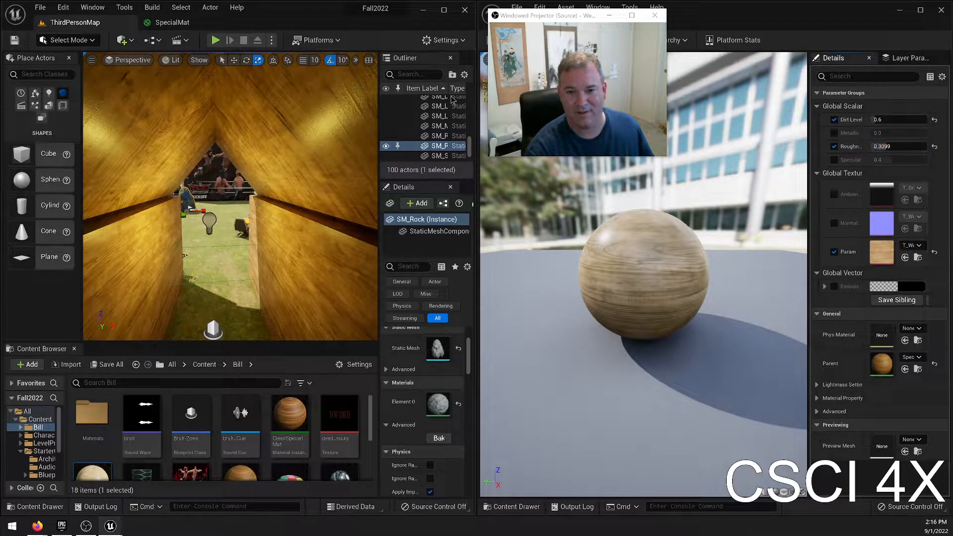
{"action": "right_click_drag", "start_coordinate": [243, 184], "coordinate": [219, 198]}
{"action": "key", "text": "w"}
{"action": "key", "text": "s"}
Try a Roughness of 0.2, then 0.3, and compare the shine inside the wooden house.
{"action": "left_click", "coordinate": [906, 147]}
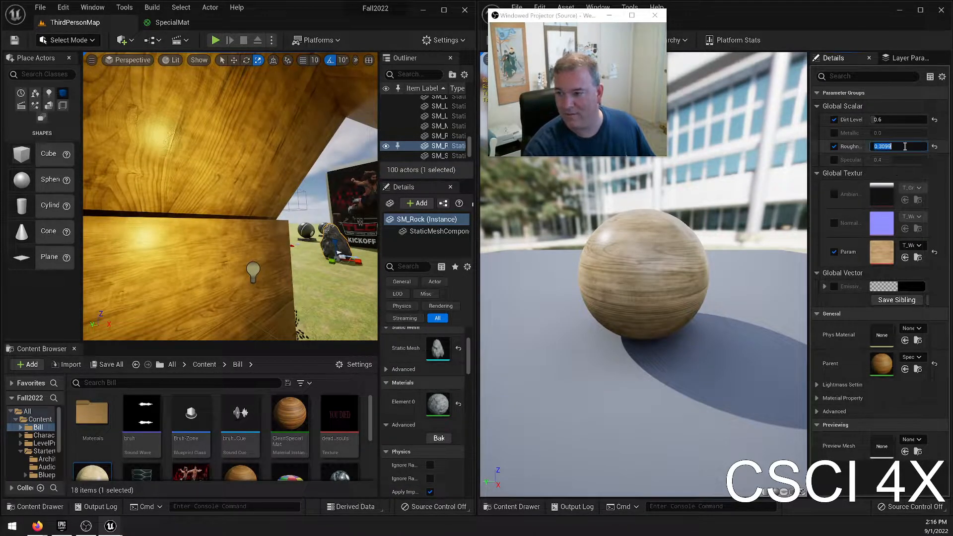
{"action": "key", "text": "Return"}
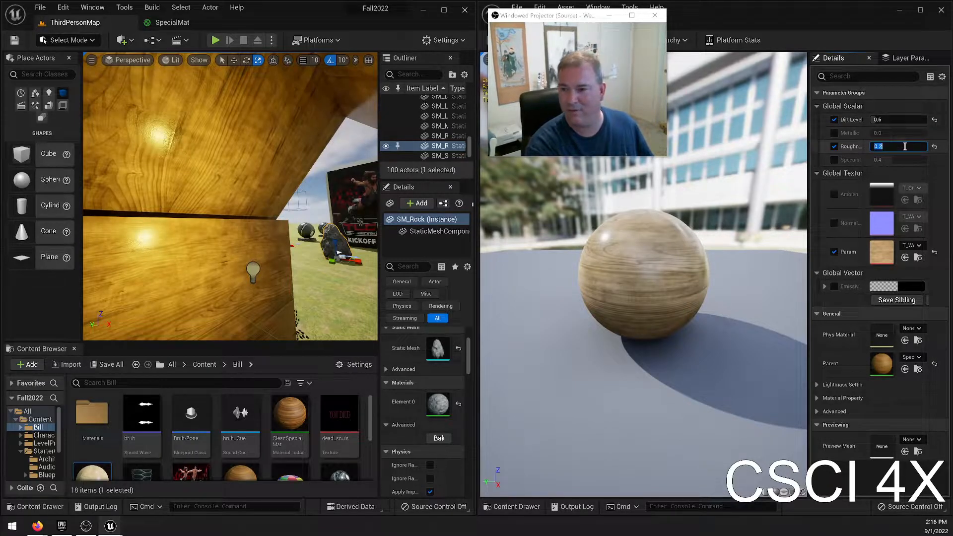
{"action": "key", "text": "Return"}
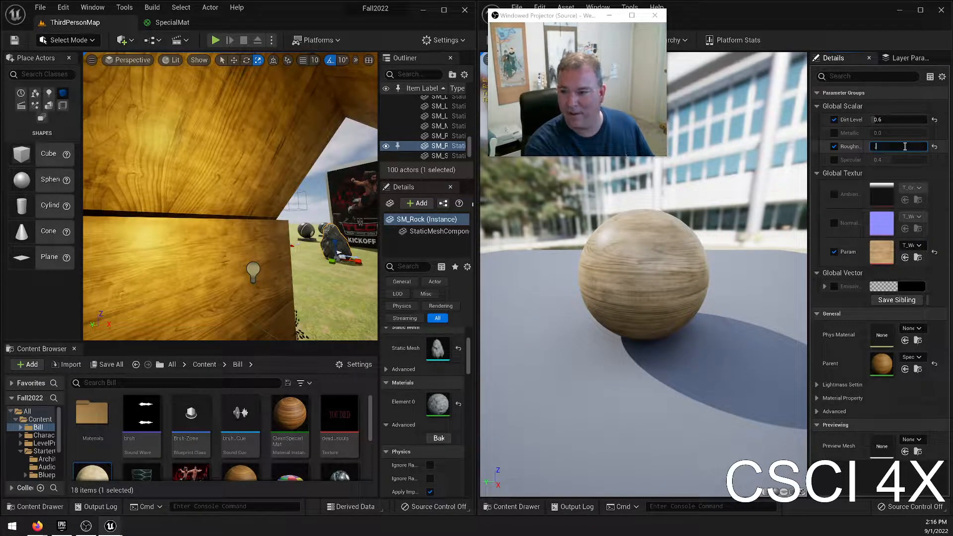
{"action": "key", "text": "Return"}
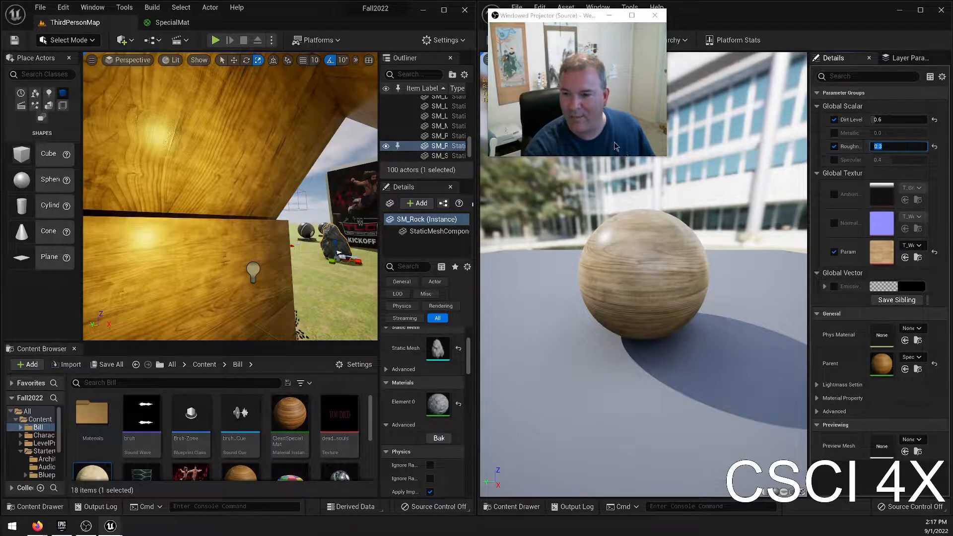
{"action": "right_click_drag", "start_coordinate": [292, 216], "coordinate": [380, 211]}
{"action": "key", "text": "s"}
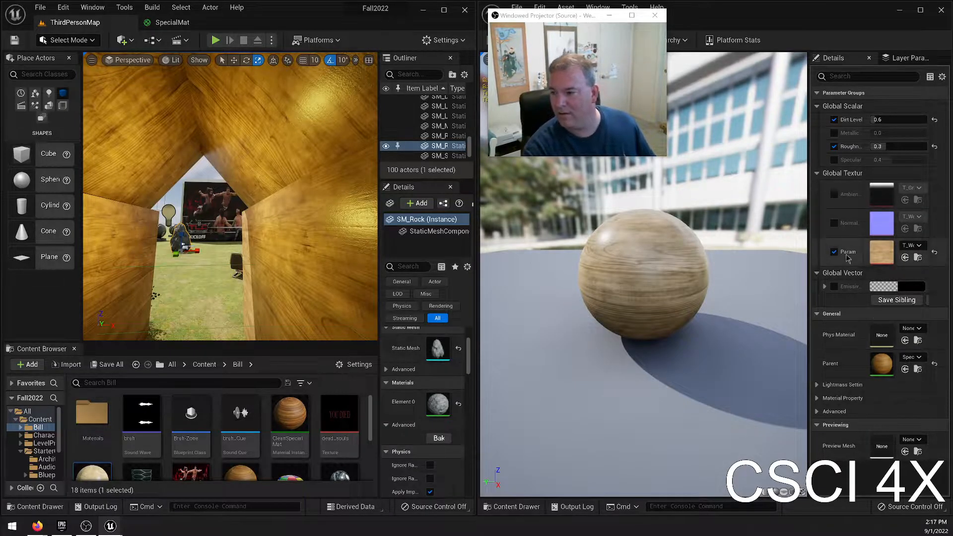
Search the textures for "rock" and try T_Detail_Rocky_N as DirtySpecialMat's Normal texture.
{"action": "left_click", "coordinate": [912, 217]}
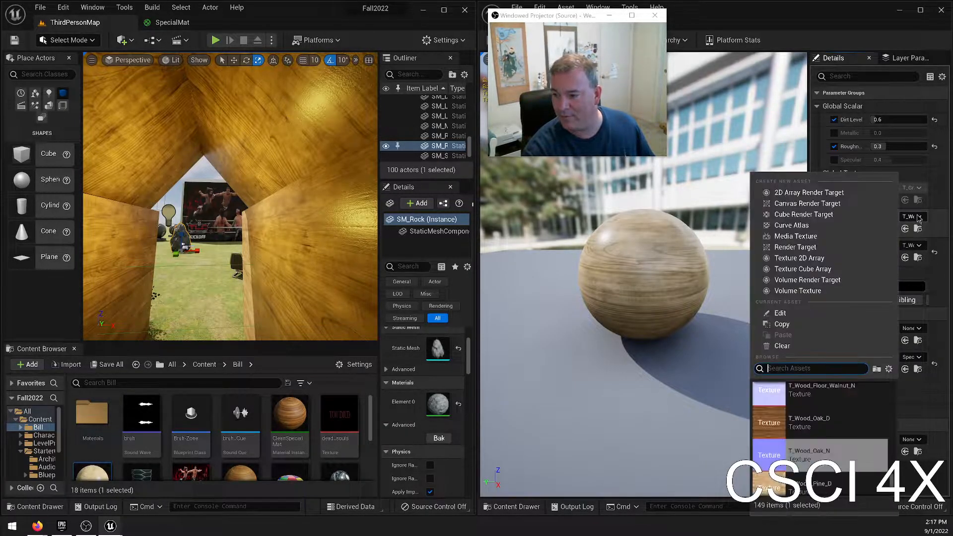
{"action": "type", "text": "shalke"}
{"action": "key", "text": "BackSpace"}
{"action": "key", "text": "BackSpace"}
{"action": "type", "text": "e"}
{"action": "key", "text": "BackSpace"}
{"action": "key", "text": "BackSpace"}
{"action": "key", "text": "BackSpace"}
{"action": "type", "text": "rock"}
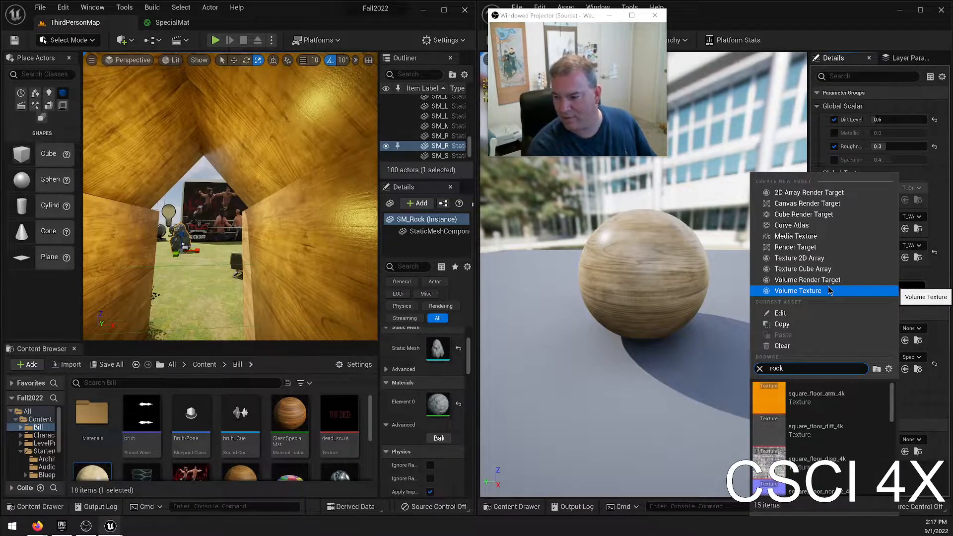
{"action": "scroll", "coordinate": [842, 437], "scroll_direction": "down", "scroll_amount": 3}
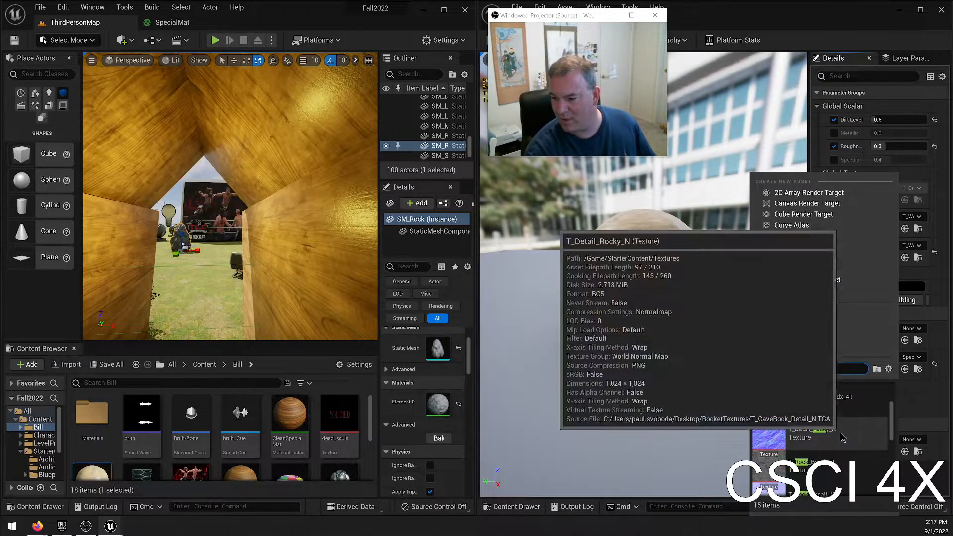
{"action": "left_click", "coordinate": [843, 437]}
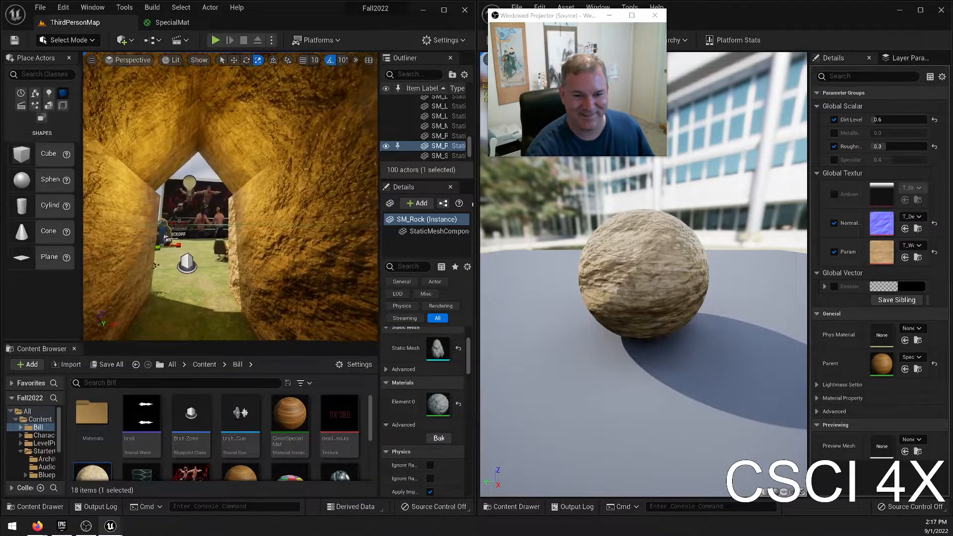
Set DirtySpecialMat's Normal texture to T_Concrete_Tiles_N and inspect the tiled surface on the wooden house.
{"action": "left_click", "coordinate": [913, 216]}
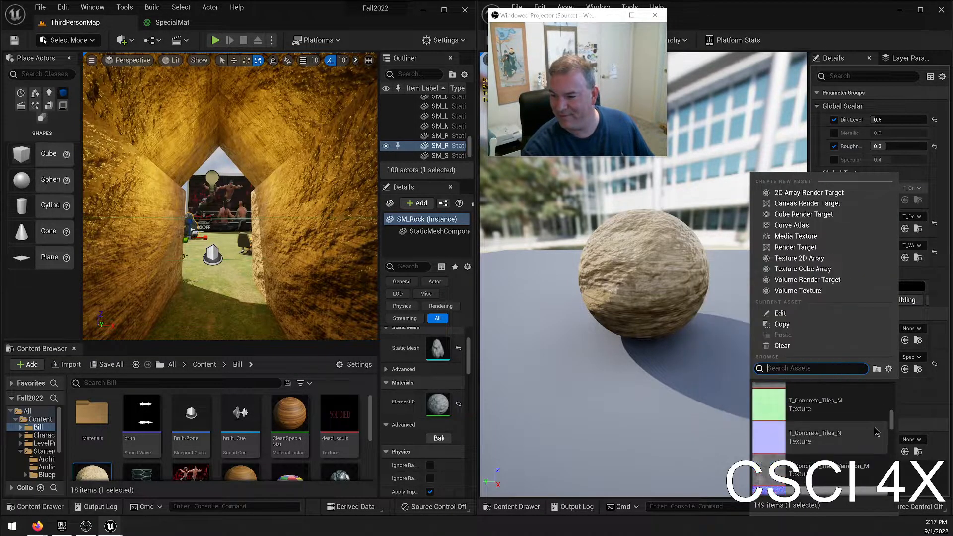
{"action": "left_click", "coordinate": [869, 438]}
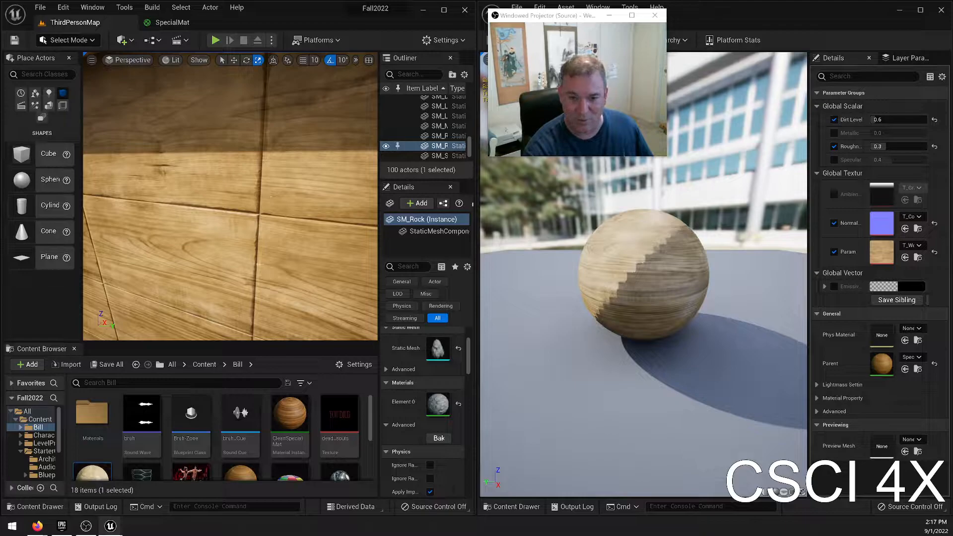
{"action": "right_click_drag", "start_coordinate": [231, 199], "coordinate": [196, 209]}
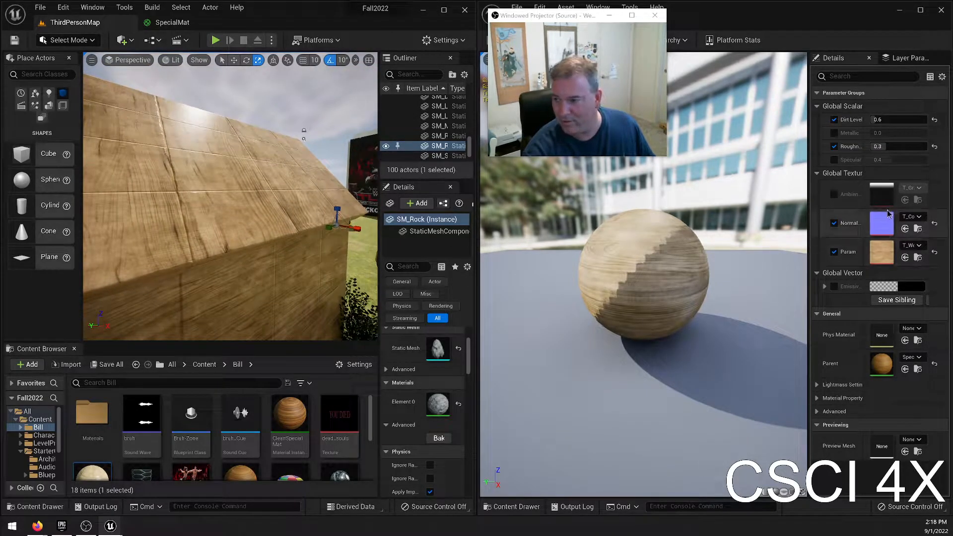
Try Roughness values of 0.5, 0 and 0.2 on DirtySpecialMat with the house's roof in view.
{"action": "left_click", "coordinate": [890, 149]}
{"action": "type", "text": ".5"}
{"action": "key", "text": "Return"}
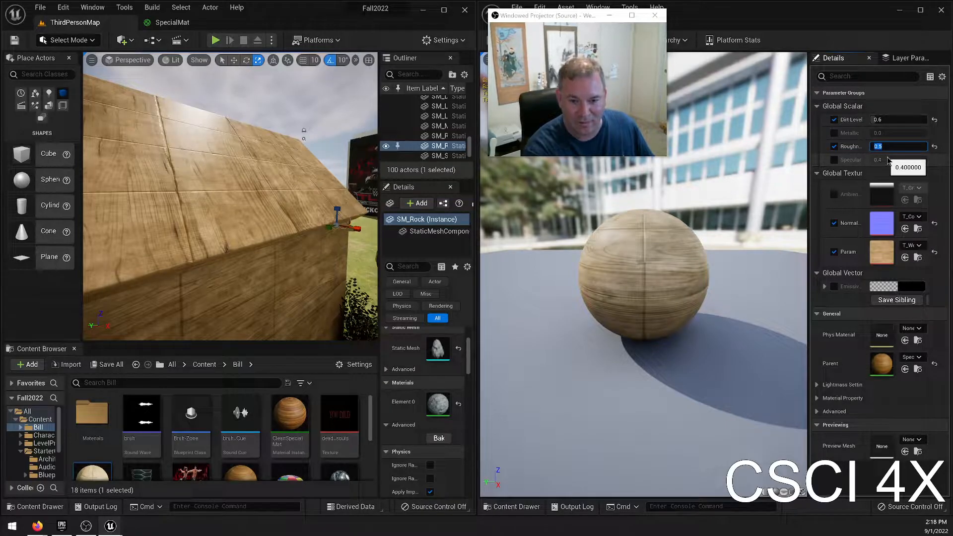
{"action": "type", "text": "0"}
{"action": "key", "text": "Return"}
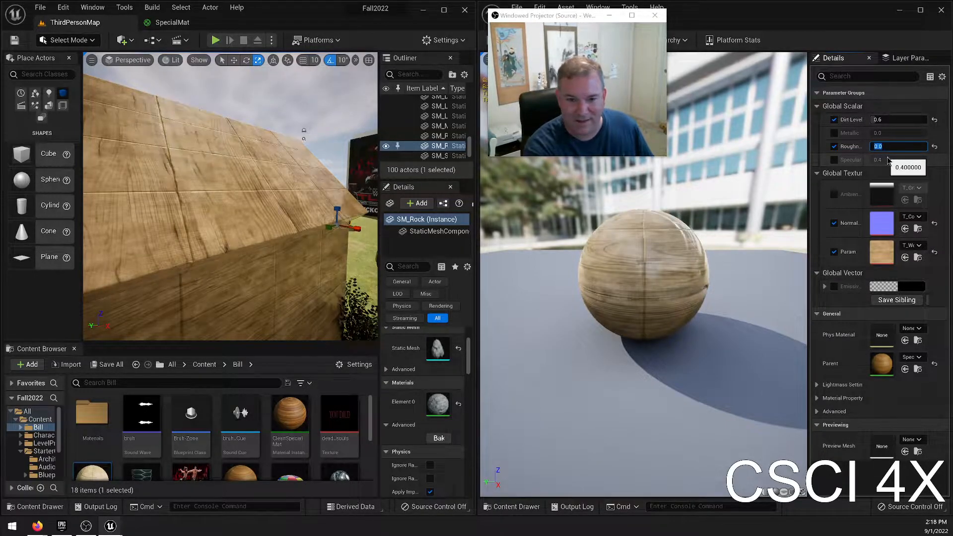
{"action": "type", "text": ".2"}
{"action": "key", "text": "Return"}
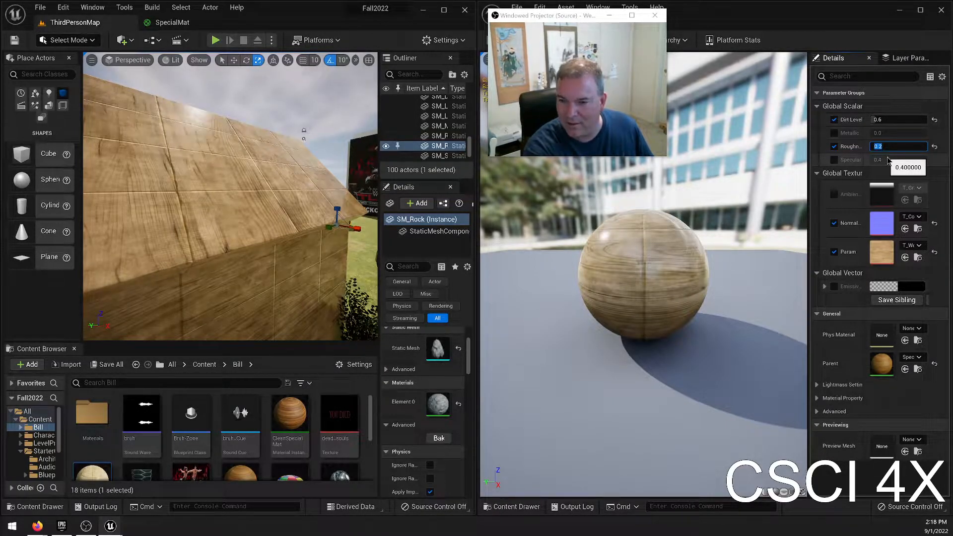
Set DirtySpecialMat's Roughness to 0.6 and inspect the house's roof and interior.
{"action": "key", "text": "Return"}
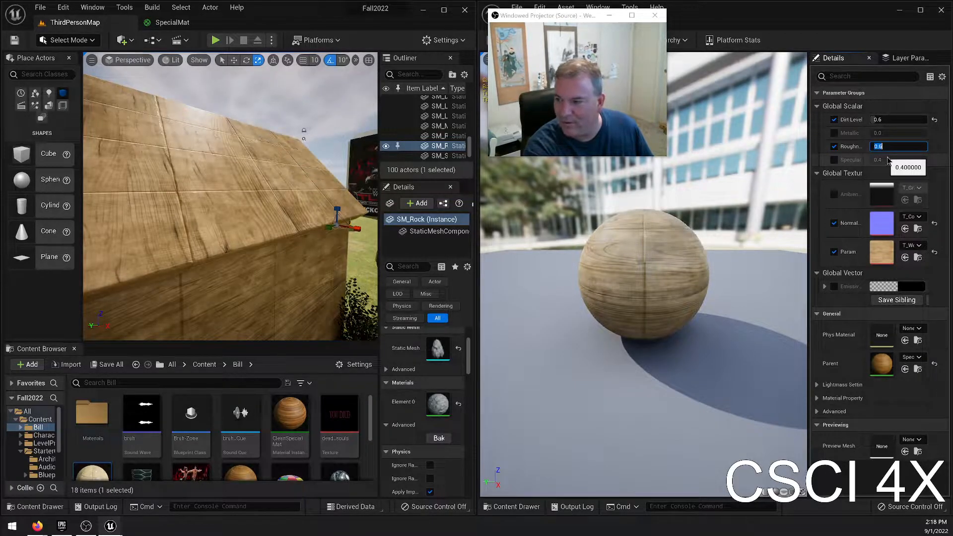
{"action": "right_click_drag", "start_coordinate": [304, 164], "coordinate": [56, 171]}
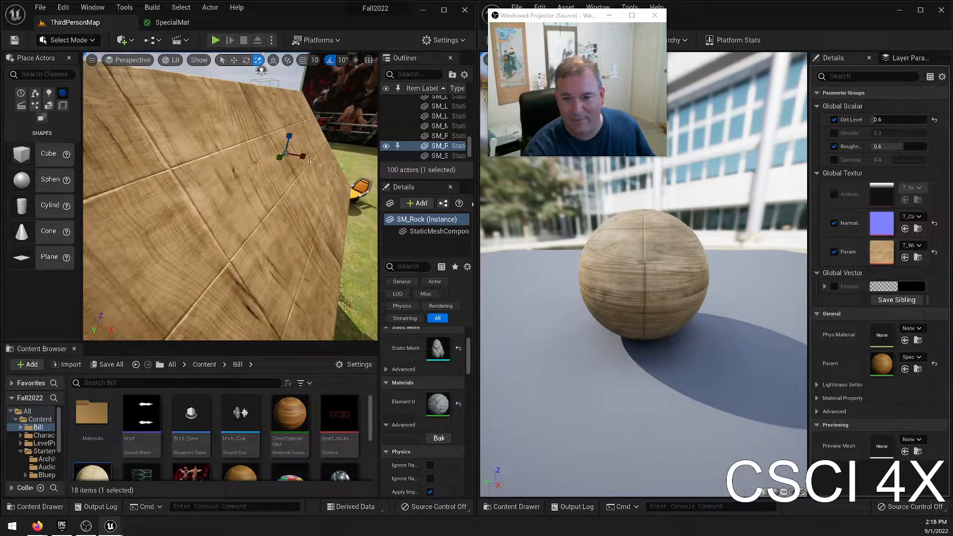
{"action": "right_click_drag", "start_coordinate": [292, 245], "coordinate": [278, 245]}
{"action": "key", "text": "w"}
{"action": "right_click_drag", "start_coordinate": [231, 197], "coordinate": [281, 179]}
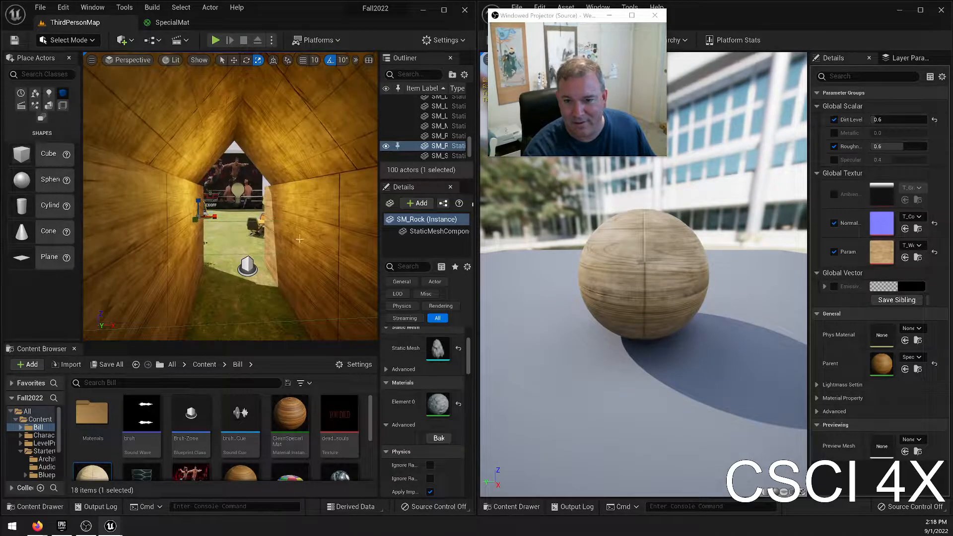
Toggle the Ambient Occlusion texture override on and off to compare its effect inside the house.
{"action": "left_click", "coordinate": [834, 195]}
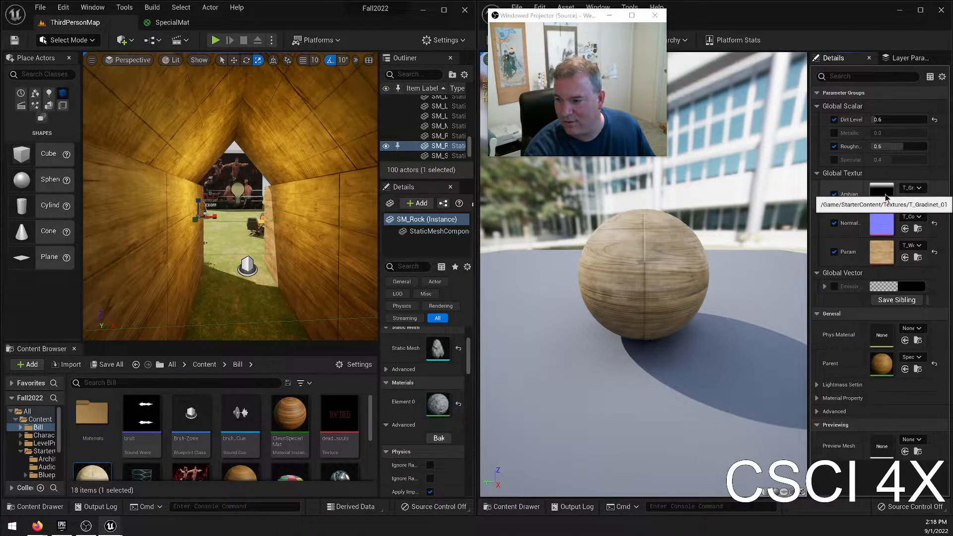
{"action": "left_click", "coordinate": [835, 195]}
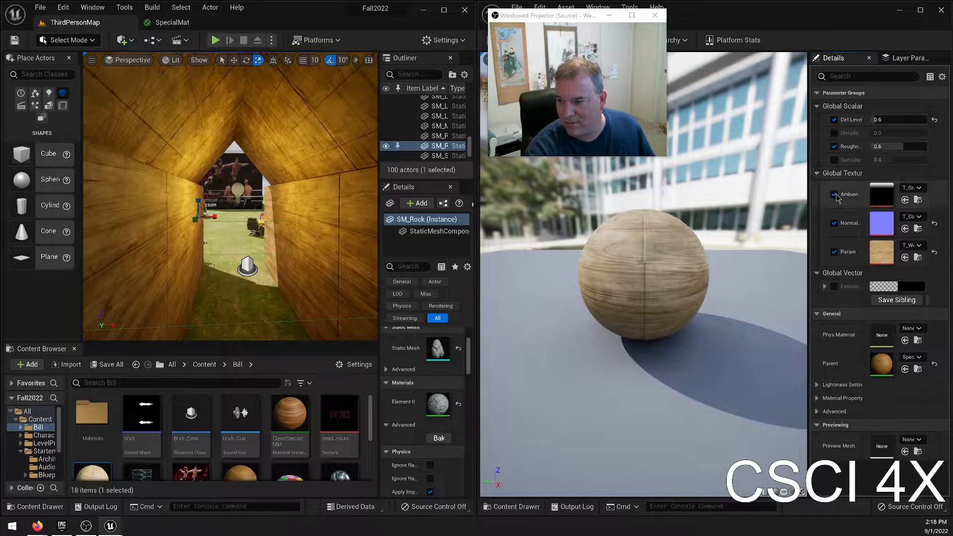
{"action": "left_click", "coordinate": [834, 194]}
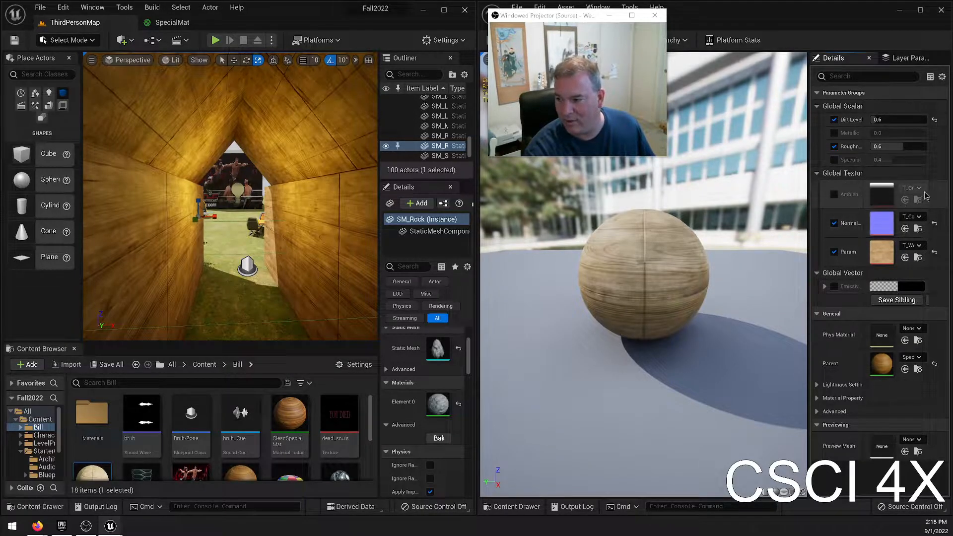
{"action": "left_click", "coordinate": [835, 195]}
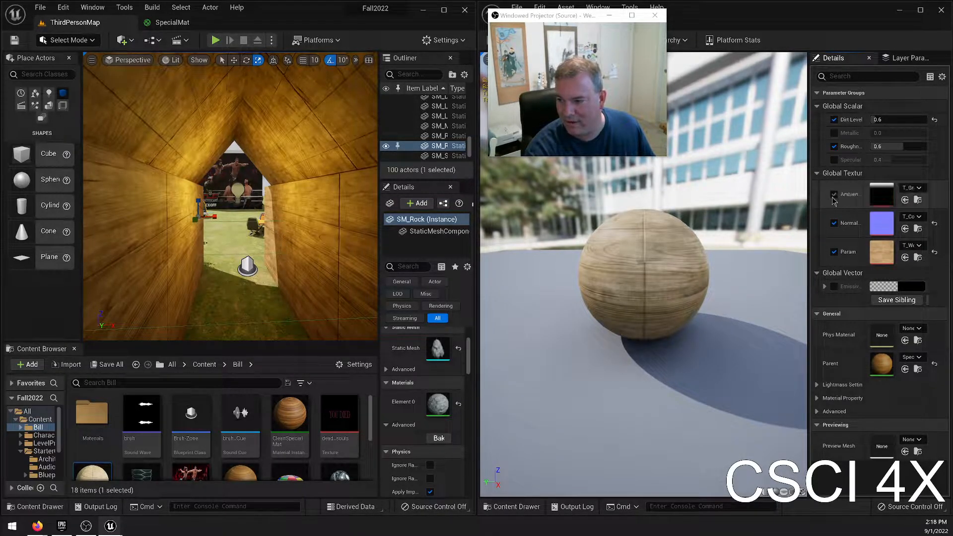
Try T_GridChecker_A and T_Ground_Grass_N as the Ambient Occlusion texture, then turn off that override.
{"action": "left_click", "coordinate": [911, 189]}
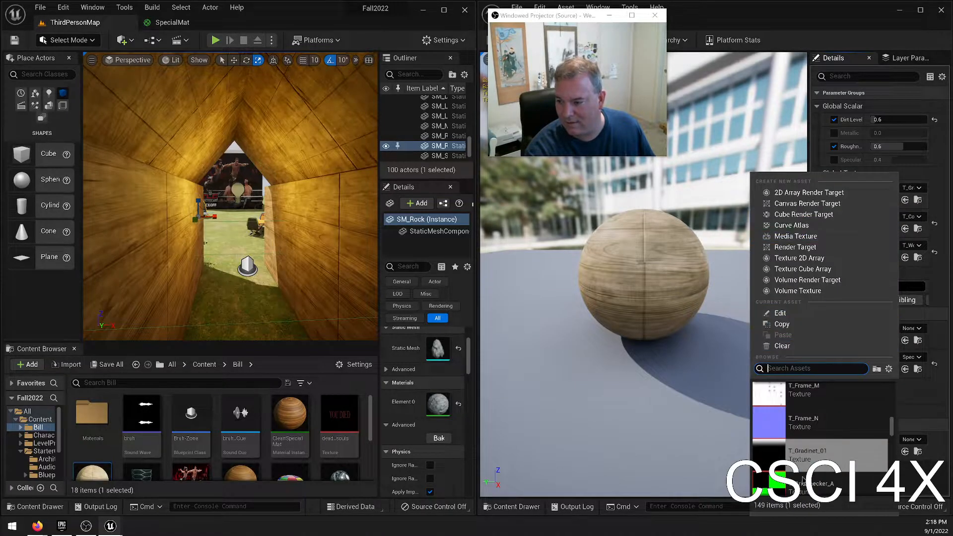
{"action": "left_click", "coordinate": [829, 483]}
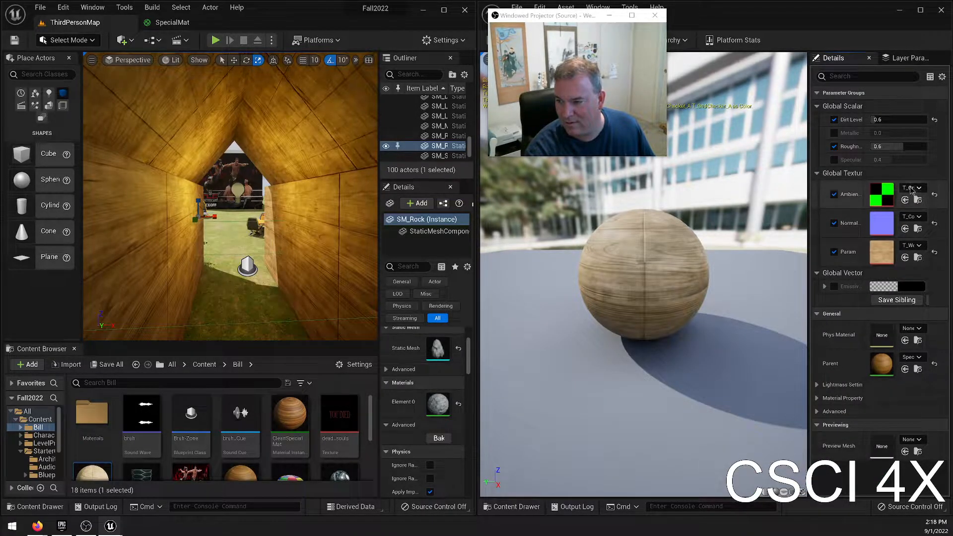
{"action": "left_click", "coordinate": [913, 245]}
{"action": "scroll", "coordinate": [850, 419], "scroll_direction": "down", "scroll_amount": 2}
{"action": "left_click", "coordinate": [851, 419]}
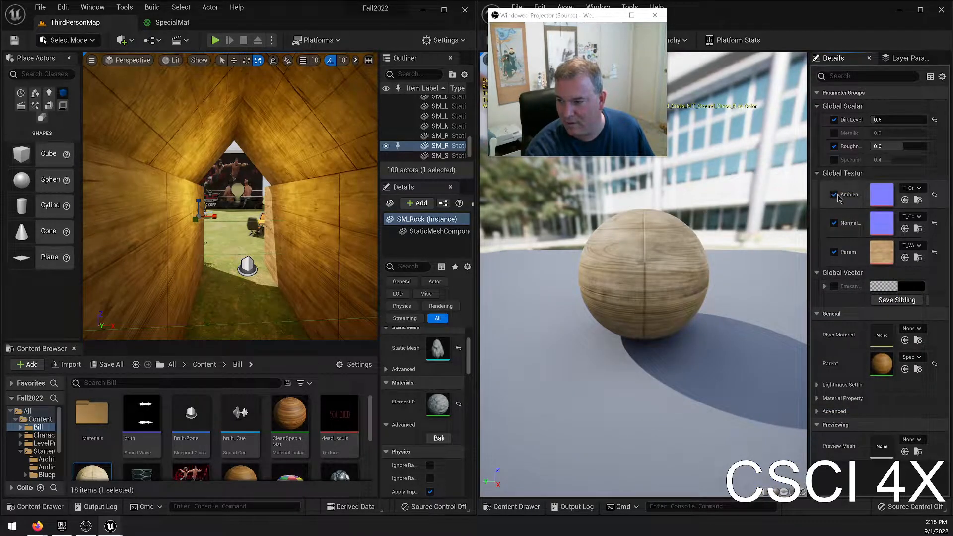
{"action": "left_click", "coordinate": [834, 195]}
Enable the Specular override on DirtySpecialMat, set it to 1 and view the wooden house from outside.
{"action": "left_click", "coordinate": [835, 160]}
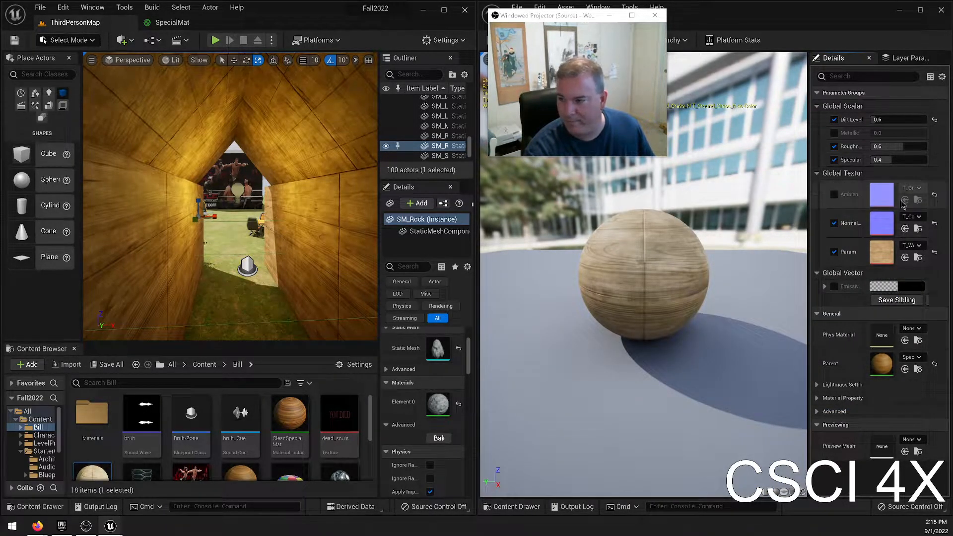
{"action": "left_click_drag", "start_coordinate": [898, 160], "coordinate": [920, 160]}
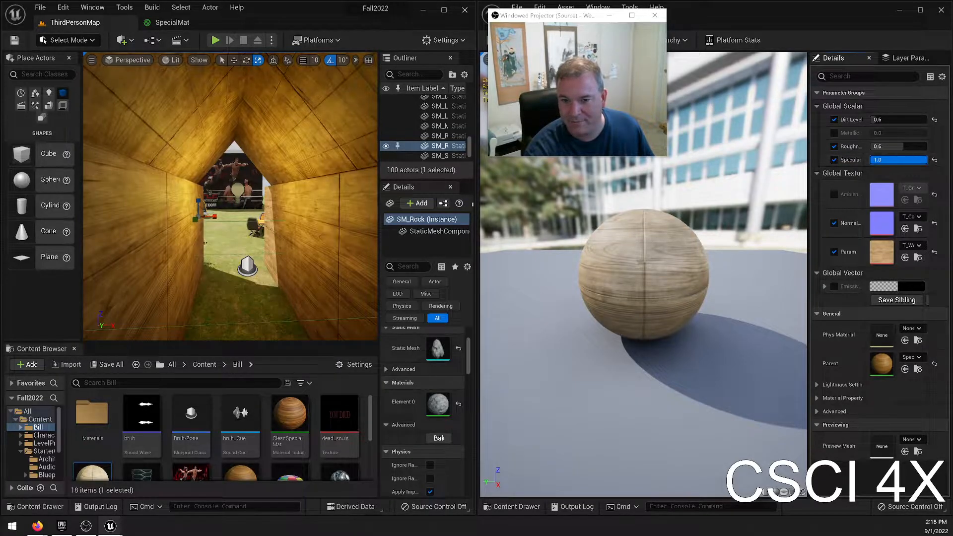
{"action": "key", "text": "s"}
{"action": "right_click_drag", "start_coordinate": [270, 102], "coordinate": [278, 144]}
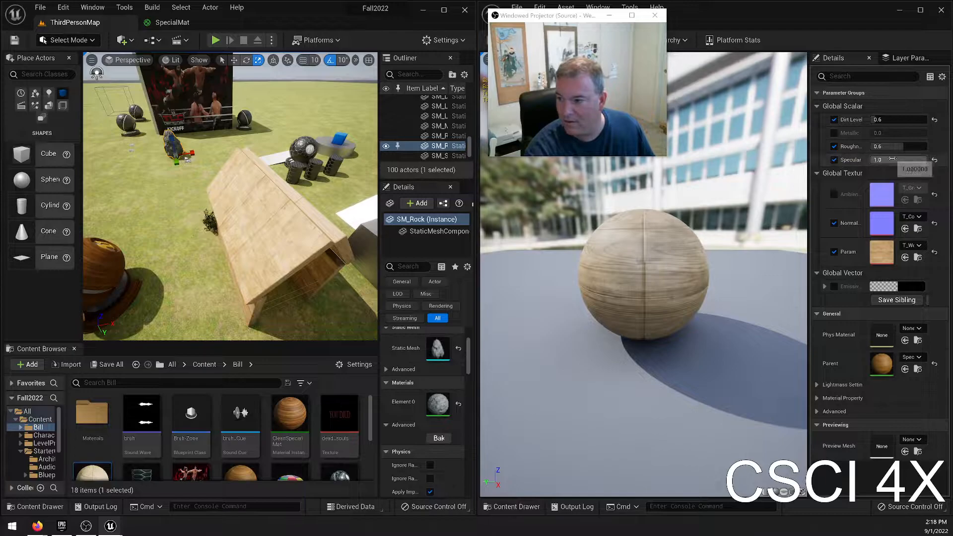
Compare DirtySpecialMat Specular values between 0 and about 0.59 on the house's roof and set Specular to 0.2.
{"action": "left_click_drag", "start_coordinate": [919, 159], "coordinate": [871, 160]}
{"action": "right_click_drag", "start_coordinate": [230, 197], "coordinate": [149, 157]}
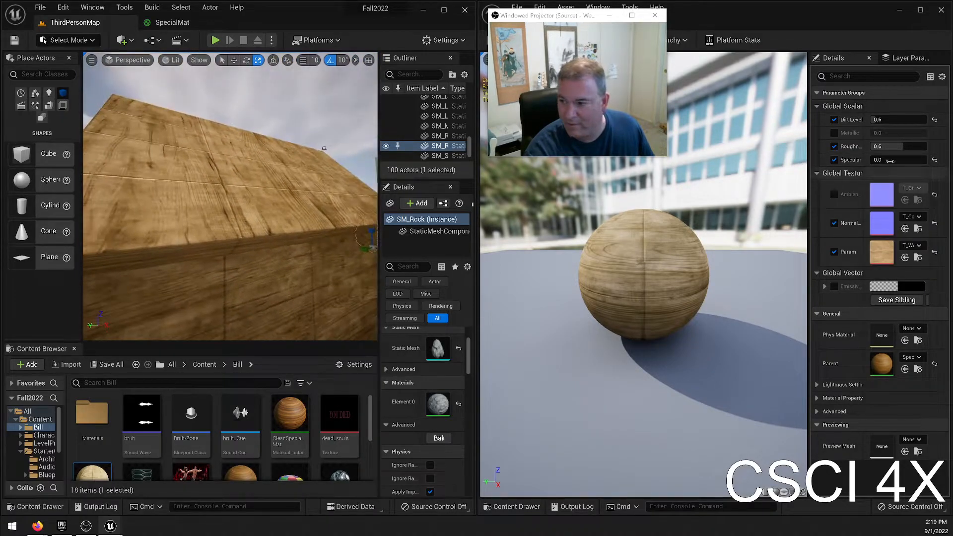
{"action": "left_click_drag", "start_coordinate": [874, 160], "coordinate": [889, 160]}
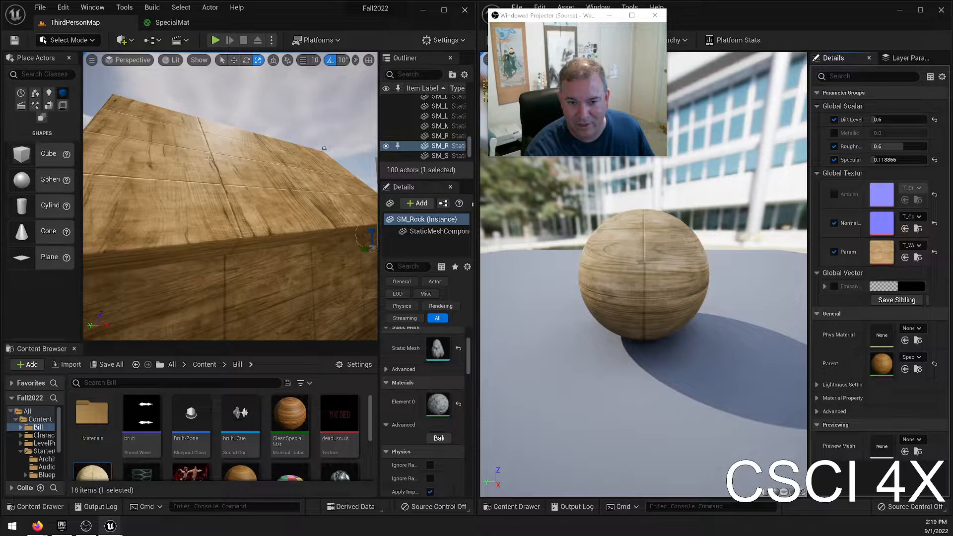
{"action": "mouse_move", "coordinate": [209, 141]}
{"action": "right_mouse_down"}
{"action": "mouse_move", "coordinate": [173, 141]}
{"action": "mouse_move", "coordinate": [238, 144]}
{"action": "mouse_move", "coordinate": [206, 141]}
{"action": "right_mouse_up"}
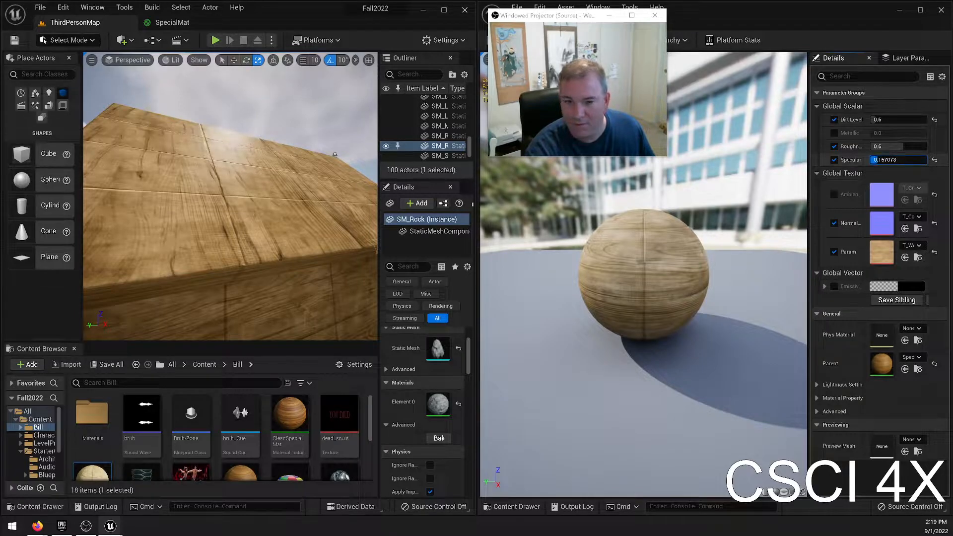
{"action": "mouse_move", "coordinate": [228, 189]}
{"action": "right_mouse_down"}
{"action": "mouse_move", "coordinate": [224, 204]}
{"action": "mouse_move", "coordinate": [243, 213]}
{"action": "mouse_move", "coordinate": [238, 194]}
{"action": "mouse_move", "coordinate": [209, 201]}
{"action": "mouse_move", "coordinate": [234, 198]}
{"action": "mouse_move", "coordinate": [228, 211]}
{"action": "mouse_move", "coordinate": [206, 199]}
{"action": "mouse_move", "coordinate": [243, 211]}
{"action": "mouse_move", "coordinate": [219, 203]}
{"action": "mouse_move", "coordinate": [234, 197]}
{"action": "mouse_move", "coordinate": [226, 208]}
{"action": "mouse_move", "coordinate": [219, 201]}
{"action": "right_mouse_up"}
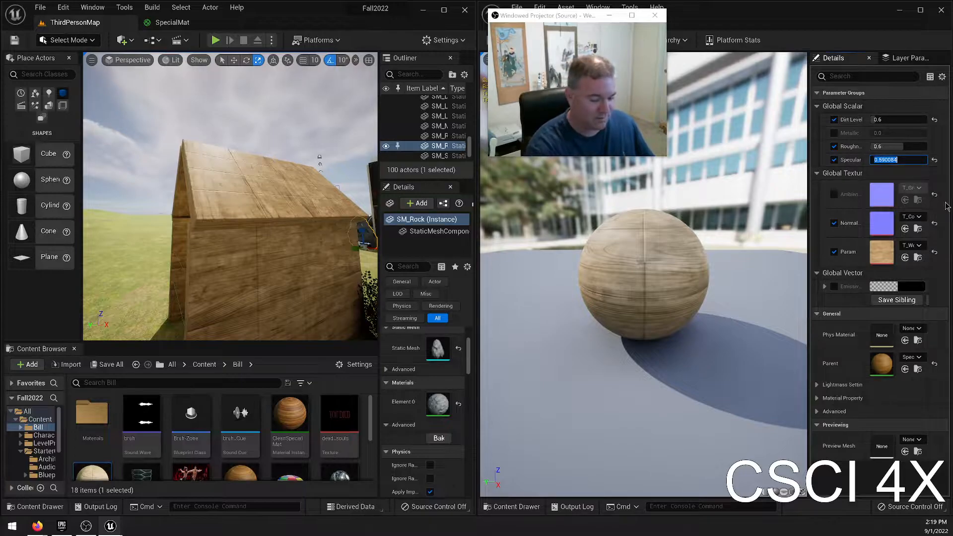
{"action": "key", "text": "Return"}
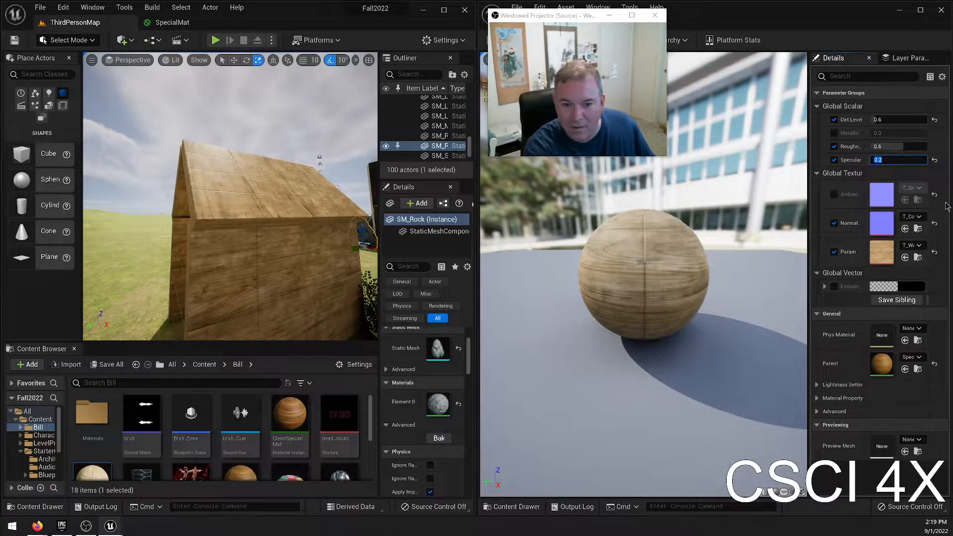
Set DirtySpecialMat's Roughness to 0.7, check the roof, and save and close the material instance.
{"action": "right_click_drag", "start_coordinate": [229, 198], "coordinate": [219, 196]}
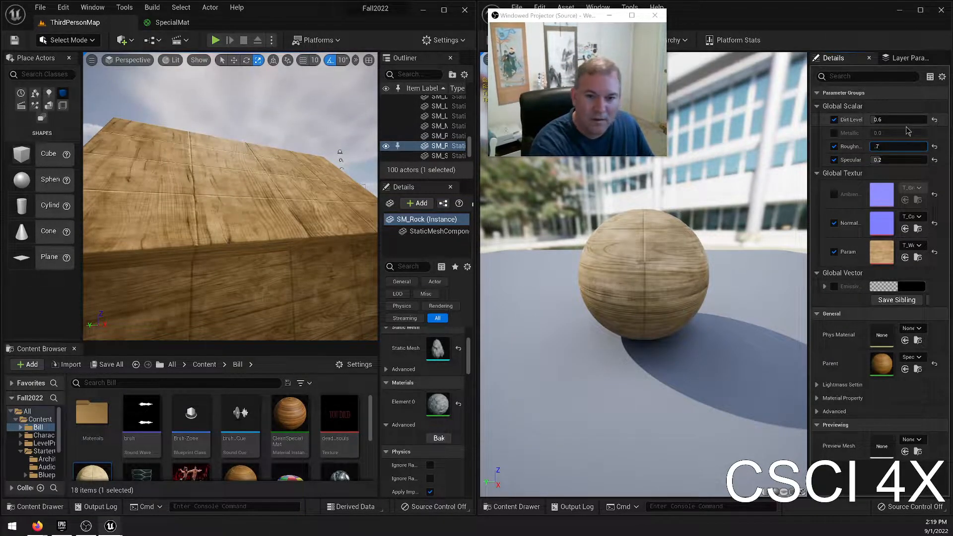
{"action": "mouse_move", "coordinate": [237, 174]}
{"action": "right_mouse_down"}
{"action": "mouse_move", "coordinate": [218, 174]}
{"action": "mouse_move", "coordinate": [248, 174]}
{"action": "mouse_move", "coordinate": [213, 175]}
{"action": "mouse_move", "coordinate": [235, 181]}
{"action": "mouse_move", "coordinate": [226, 183]}
{"action": "mouse_move", "coordinate": [215, 174]}
{"action": "mouse_move", "coordinate": [236, 172]}
{"action": "right_mouse_up"}
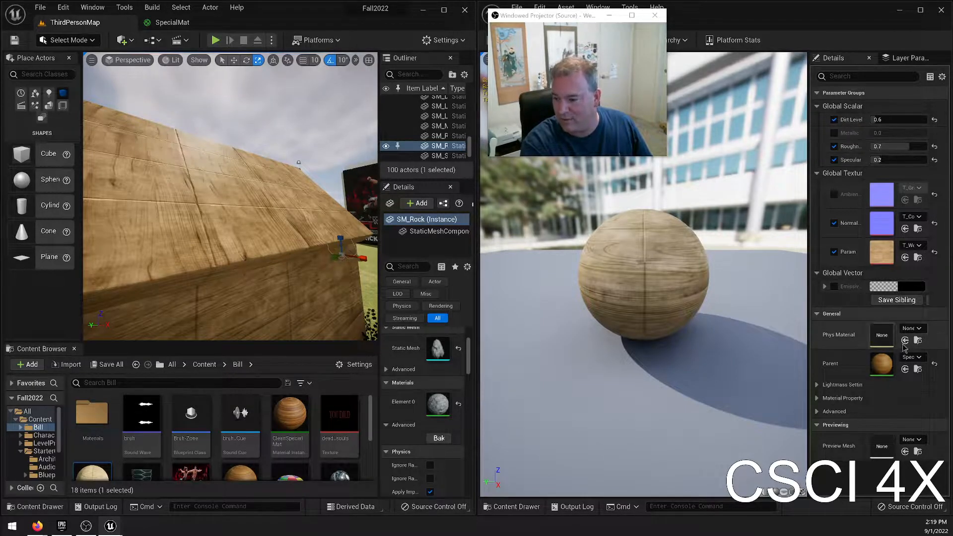
{"action": "left_click_drag", "start_coordinate": [587, 19], "coordinate": [592, 94]}
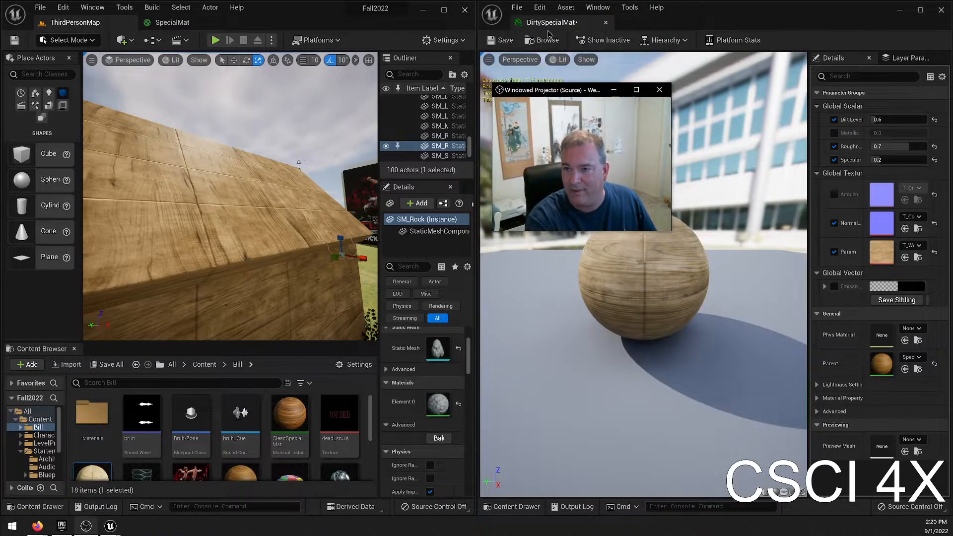
{"action": "left_click", "coordinate": [501, 41]}
{"action": "left_click", "coordinate": [605, 22]}
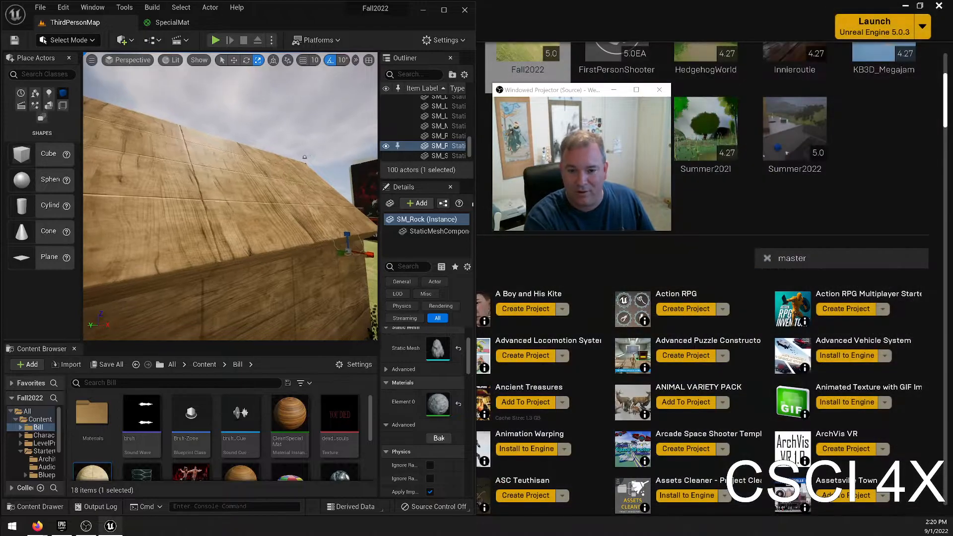
Maximize the level editor window, and open CleanSpecialMat to review its parameters before closing it.
{"action": "key", "text": "w"}
{"action": "mouse_move", "coordinate": [163, 219]}
{"action": "right_mouse_down"}
{"action": "mouse_move", "coordinate": [124, 231]}
{"action": "mouse_move", "coordinate": [163, 218]}
{"action": "right_mouse_up"}
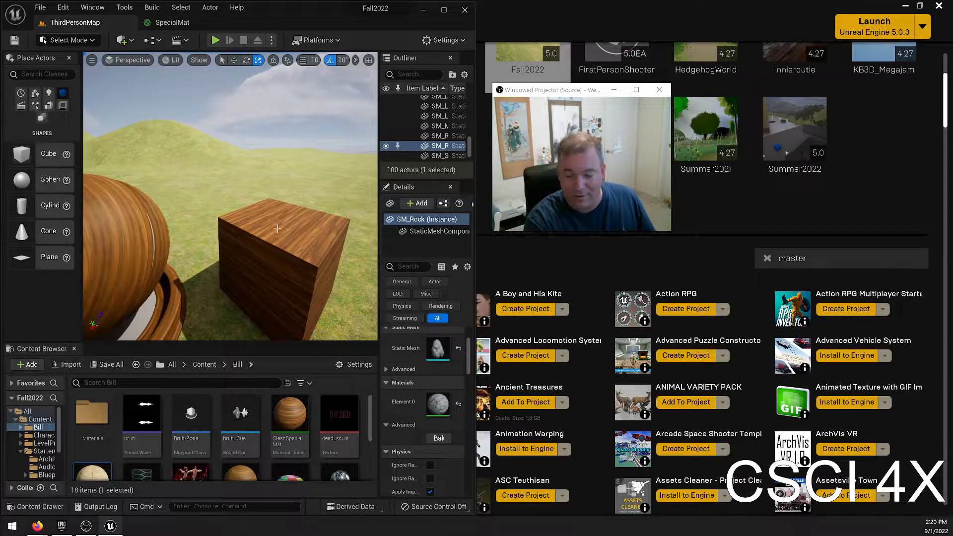
{"action": "left_click", "coordinate": [445, 10]}
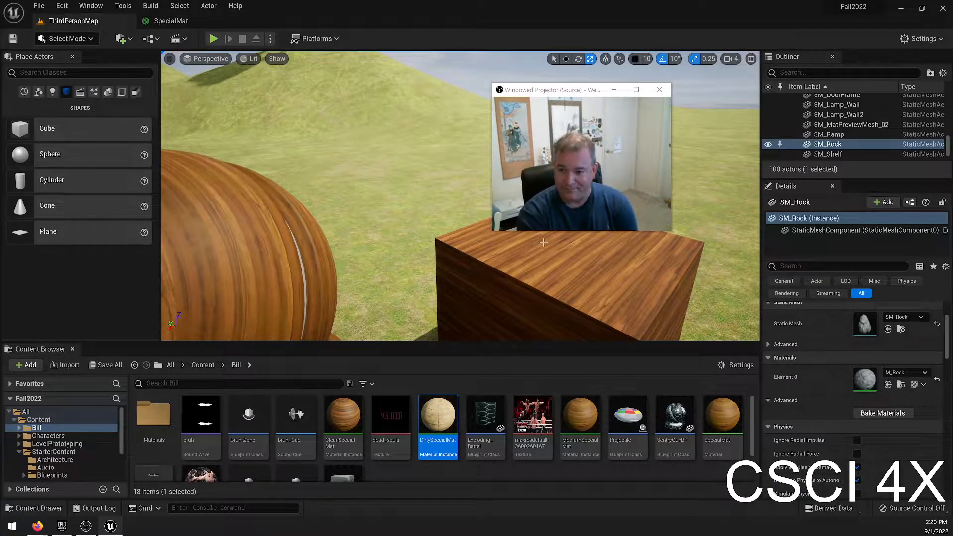
{"action": "double_click", "coordinate": [343, 414]}
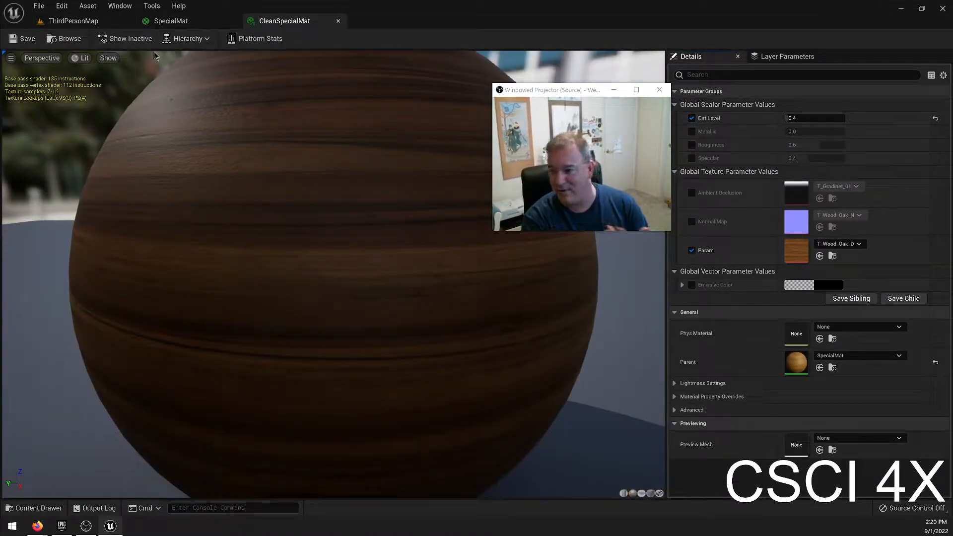
{"action": "left_click", "coordinate": [338, 20]}
Review SpecialMat's material graph, including the disconnected texture, Multiply and Add nodes, and close the material.
{"action": "right_click_drag", "start_coordinate": [450, 288], "coordinate": [405, 413]}
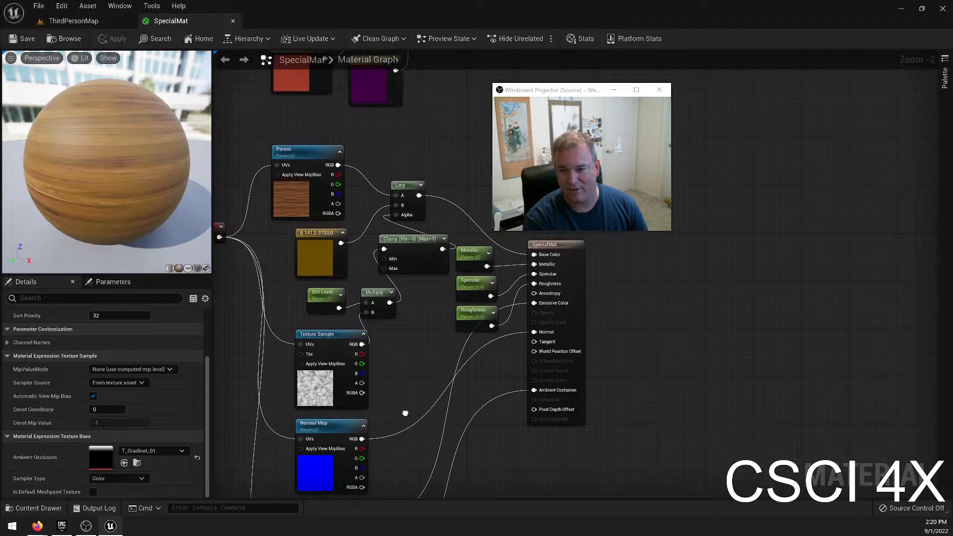
{"action": "left_click_drag", "start_coordinate": [580, 89], "coordinate": [756, 21]}
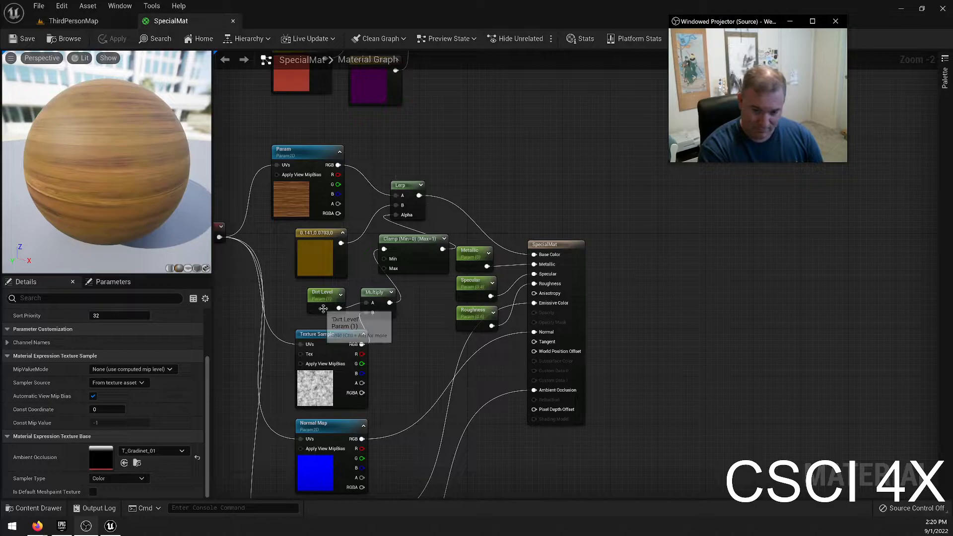
{"action": "right_click_drag", "start_coordinate": [328, 253], "coordinate": [428, 495]}
{"action": "left_click_drag", "start_coordinate": [351, 154], "coordinate": [550, 359]}
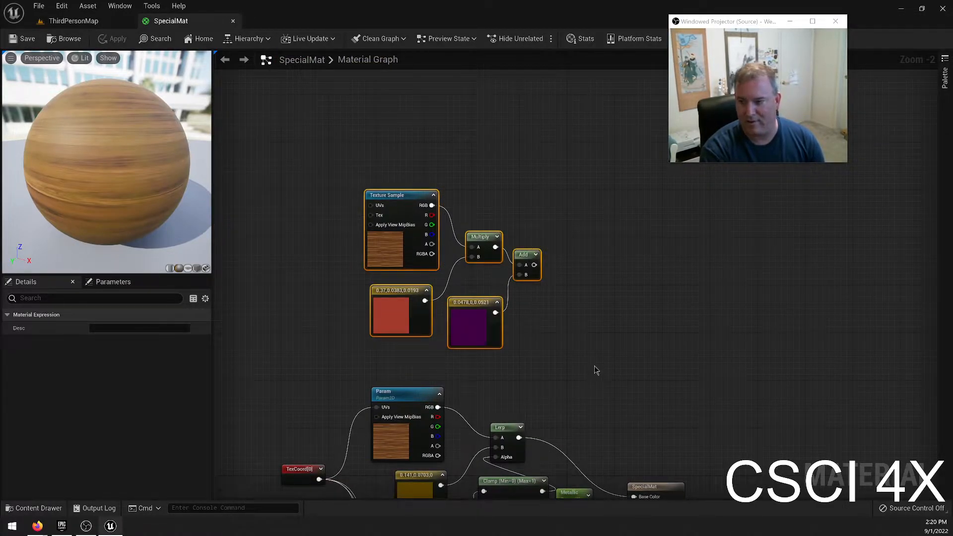
{"action": "right_click_drag", "start_coordinate": [597, 358], "coordinate": [614, 74]}
{"action": "right_click_drag", "start_coordinate": [671, 437], "coordinate": [633, 394]}
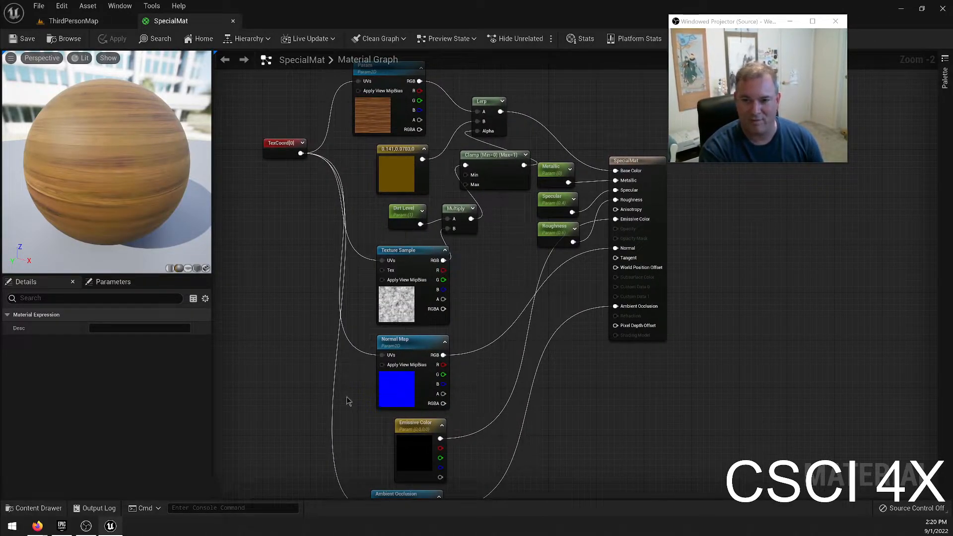
{"action": "left_click", "coordinate": [232, 21]}
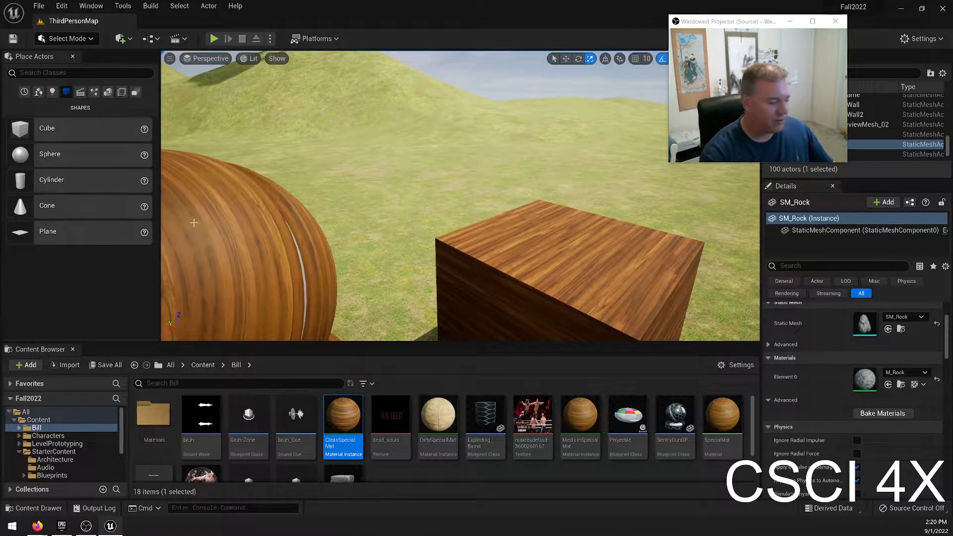
Fly around the level to examine the wooden house, the preview mesh and the wooden cube.
{"action": "right_click_drag", "start_coordinate": [460, 195], "coordinate": [303, 208]}
{"action": "key", "text": "w"}
{"action": "right_click_drag", "start_coordinate": [425, 205], "coordinate": [425, 244]}
{"action": "key", "text": "s"}
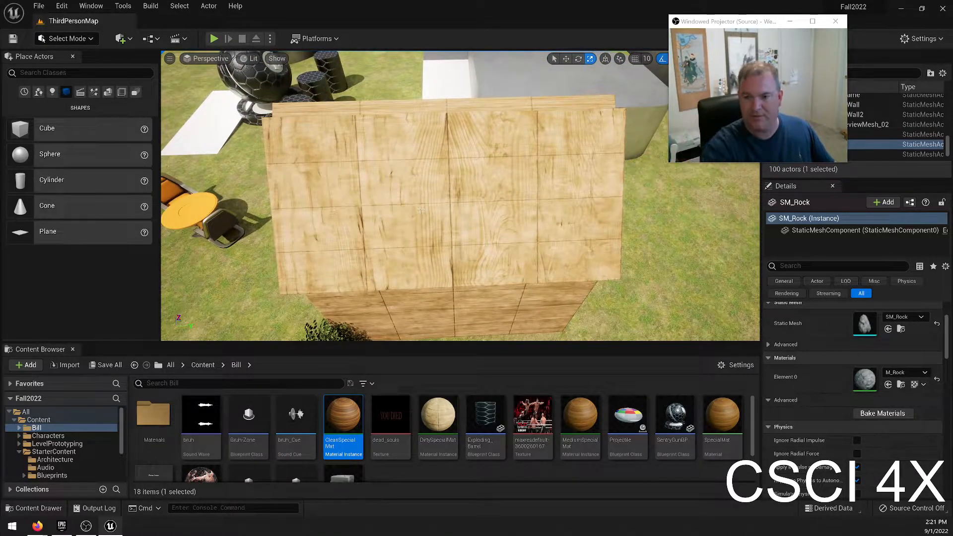
{"action": "key", "text": "a"}
{"action": "right_click_drag", "start_coordinate": [464, 188], "coordinate": [824, 197]}
{"action": "key", "text": "e"}
{"action": "key", "text": "s"}
{"action": "right_click_drag", "start_coordinate": [378, 214], "coordinate": [89, 144]}
{"action": "key", "text": "d"}
{"action": "key", "text": "d"}
{"action": "right_click_drag", "start_coordinate": [459, 196], "coordinate": [283, 209]}
{"action": "key", "text": "w"}
{"action": "key", "text": "d"}
{"action": "key", "text": "a"}
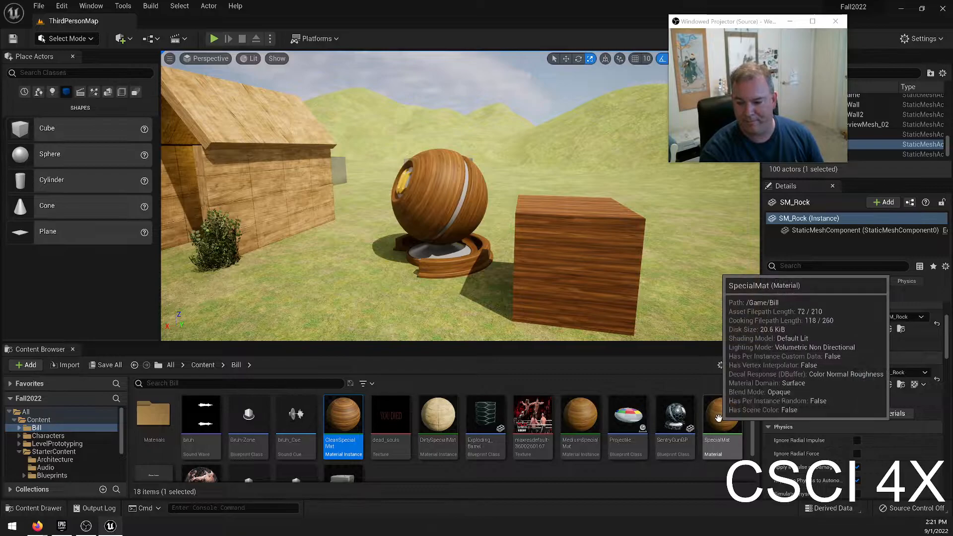
Reopen the SpecialMat material and inspect the TexCoord node's UTiling and VTiling properties.
{"action": "scroll", "coordinate": [385, 464], "scroll_direction": "down", "scroll_amount": 2}
{"action": "scroll", "coordinate": [355, 464], "scroll_direction": "up", "scroll_amount": 2}
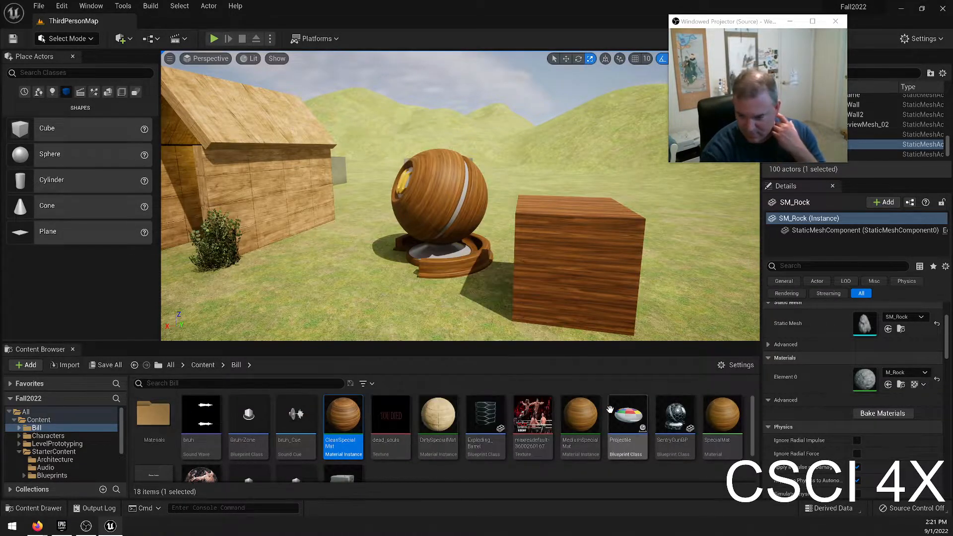
{"action": "double_click", "coordinate": [722, 422]}
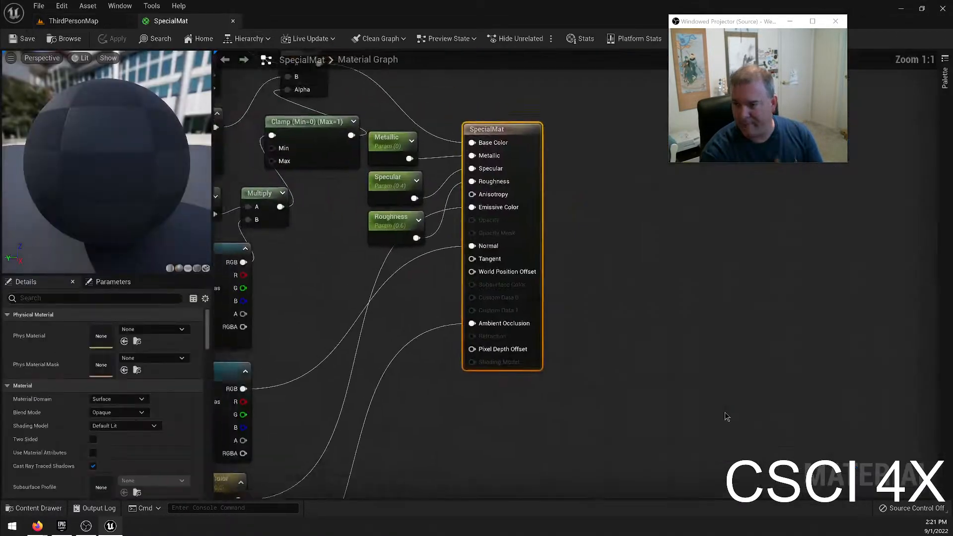
{"action": "left_click", "coordinate": [365, 237]}
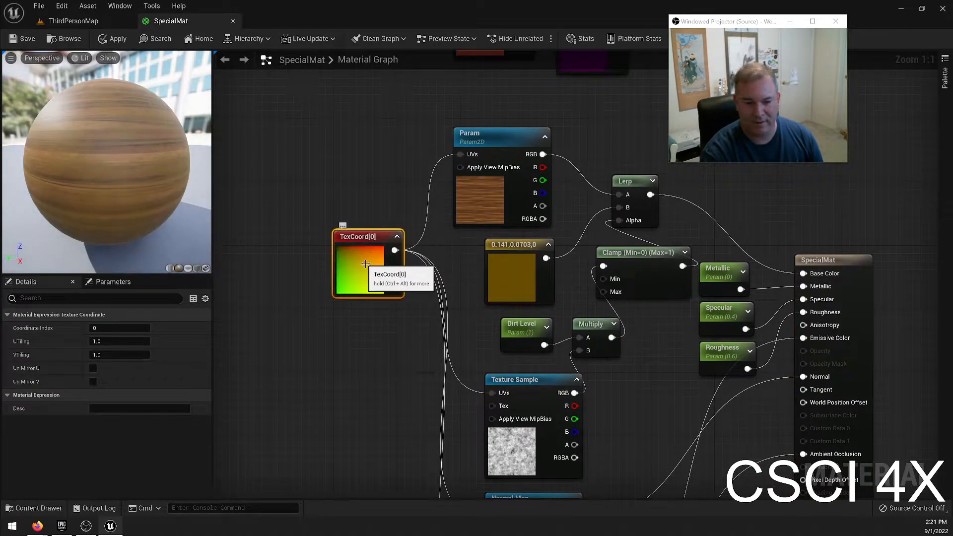
{"action": "right_click", "coordinate": [24, 338]}
{"action": "left_click", "coordinate": [16, 342]}
{"action": "right_click", "coordinate": [15, 342]}
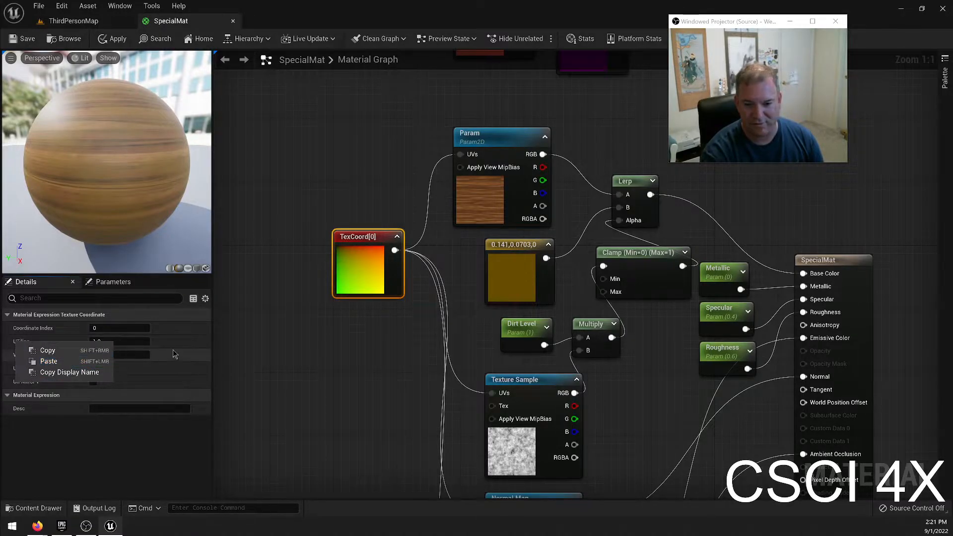
{"action": "left_click", "coordinate": [306, 336]}
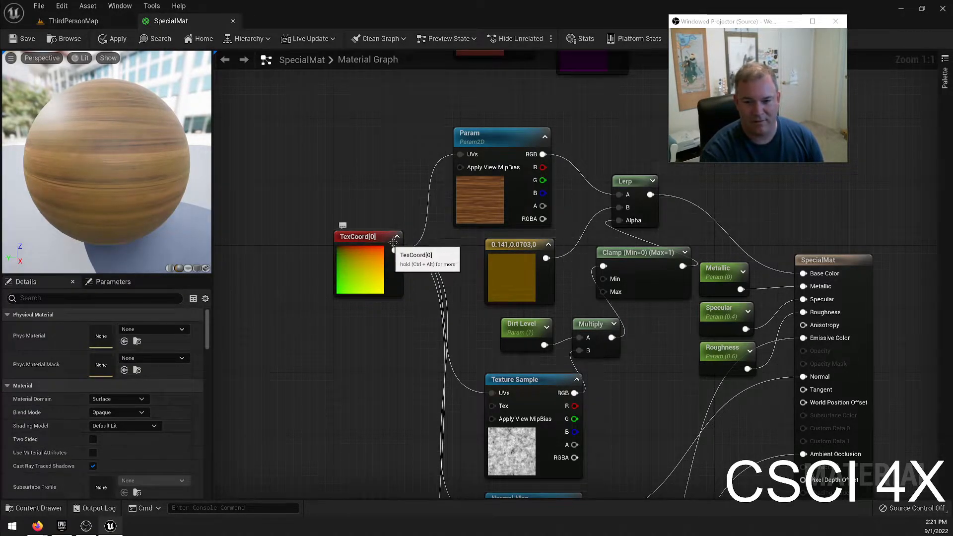
Collapse the TexCoord node's preview and move the node farther away from the texture nodes.
{"action": "left_click", "coordinate": [397, 237]}
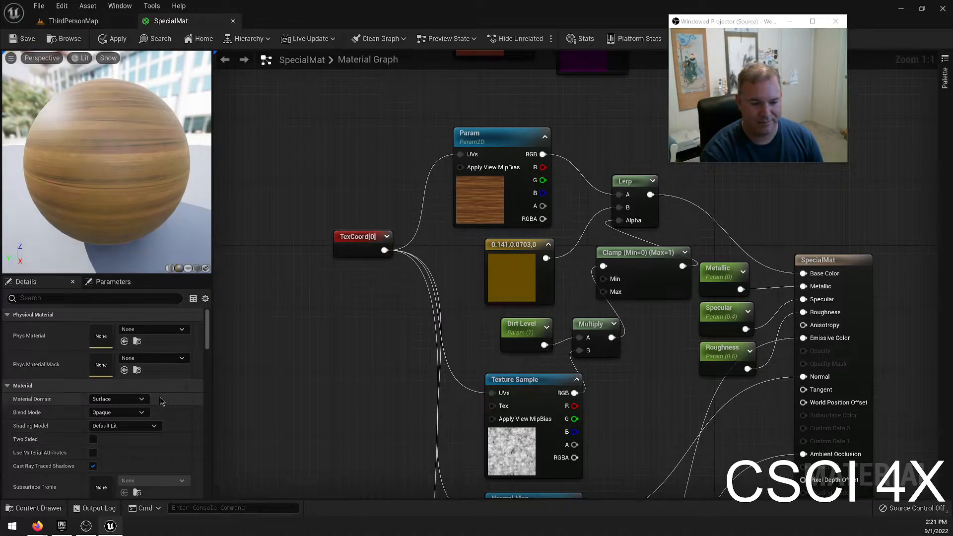
{"action": "scroll", "coordinate": [149, 377], "scroll_direction": "down", "scroll_amount": 2}
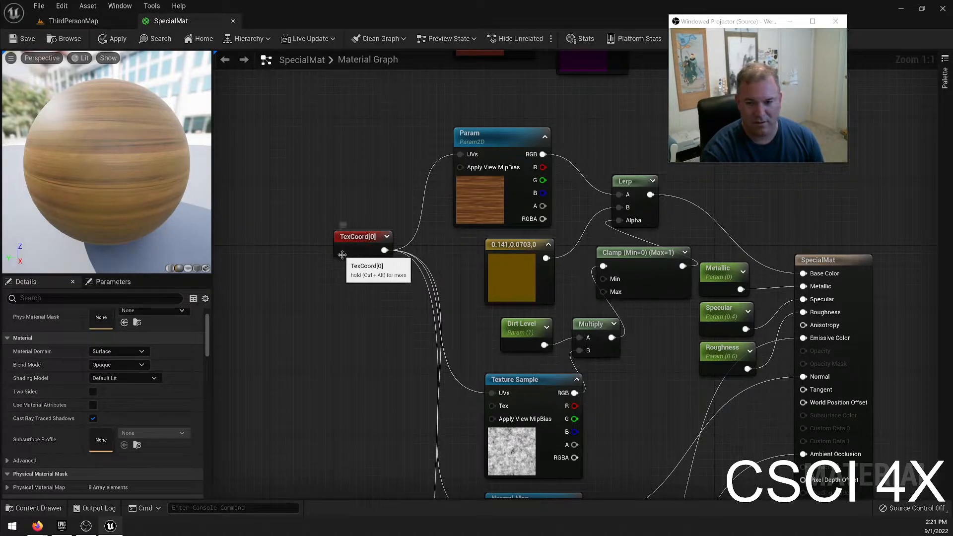
{"action": "left_click_drag", "start_coordinate": [349, 237], "coordinate": [316, 238]}
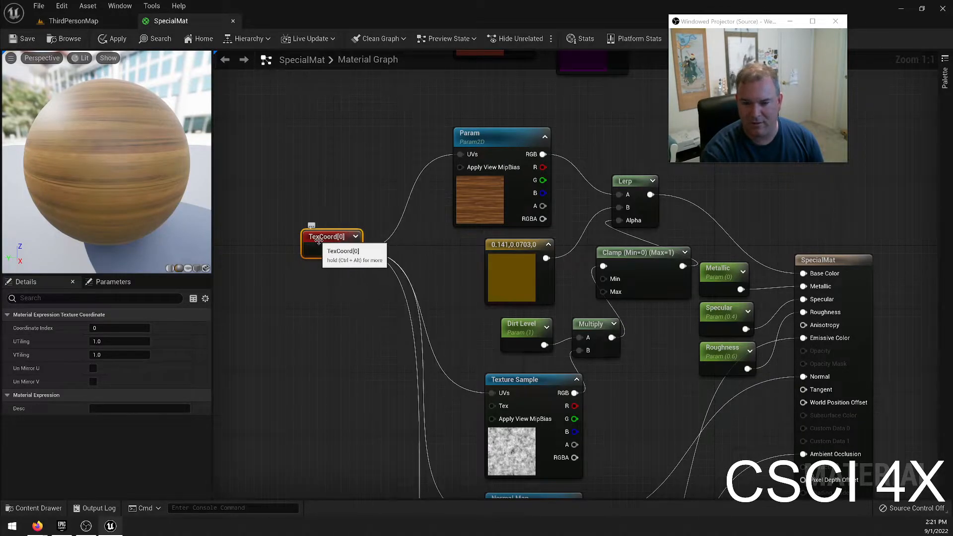
Try a VectorParameter node between TexCoord and the Param texture node, expand its default value channels, and delete it.
{"action": "right_click", "coordinate": [360, 151]}
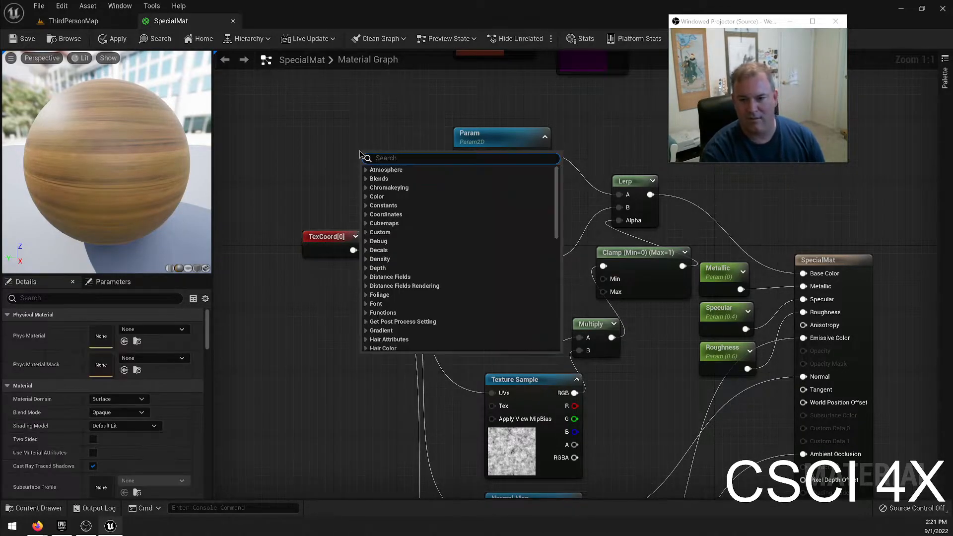
{"action": "type", "text": "vector p"}
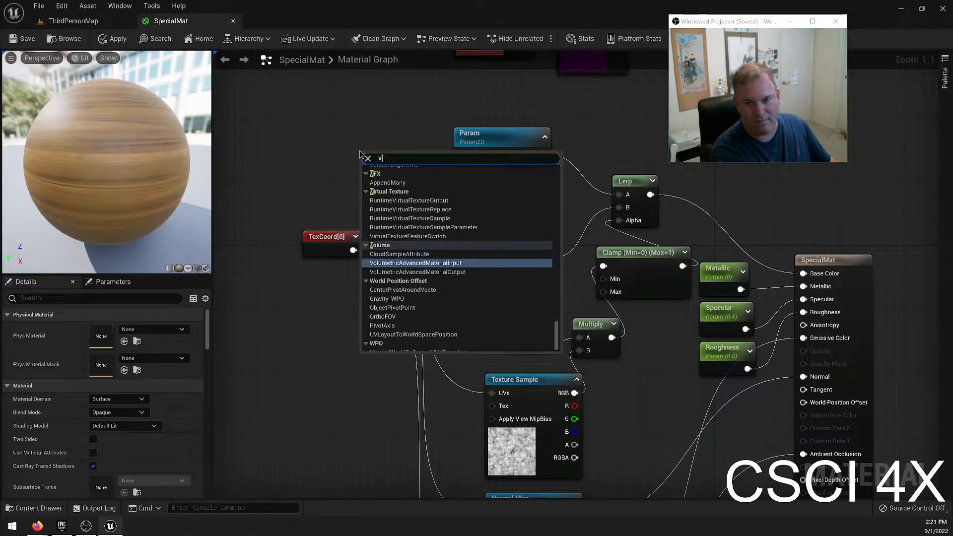
{"action": "key", "text": "BackSpace"}
{"action": "key", "text": "BackSpace"}
{"action": "type", "text": "ar"}
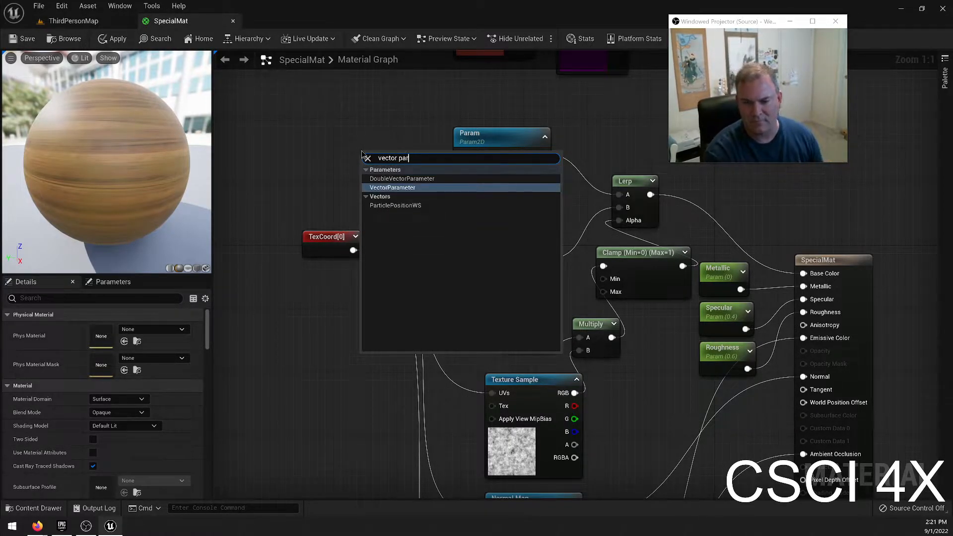
{"action": "left_click", "coordinate": [392, 188]}
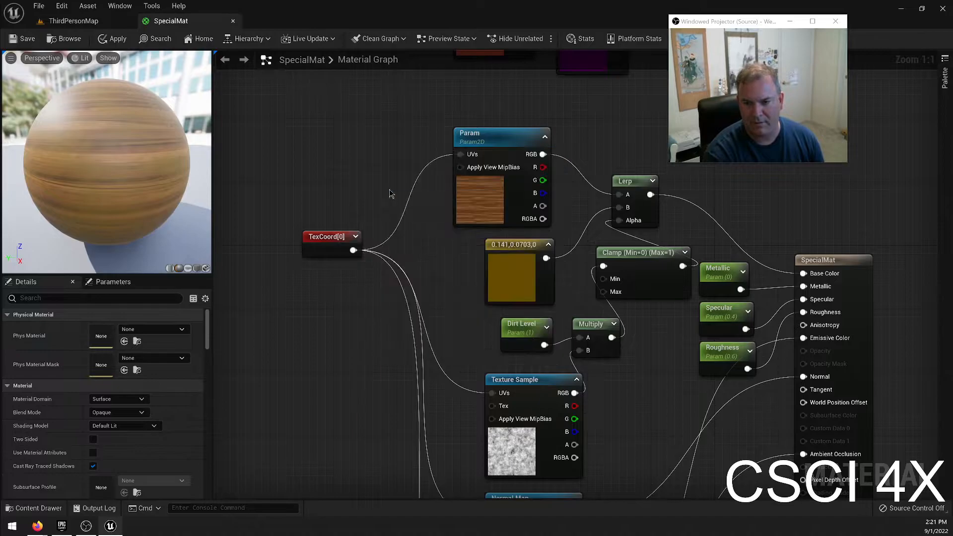
{"action": "left_click_drag", "start_coordinate": [322, 238], "coordinate": [266, 270]}
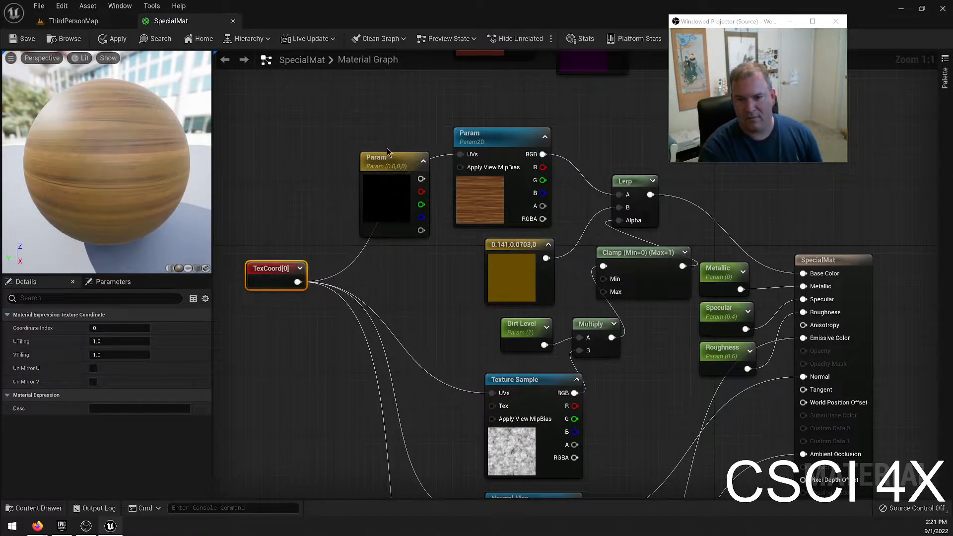
{"action": "left_click", "coordinate": [405, 162]}
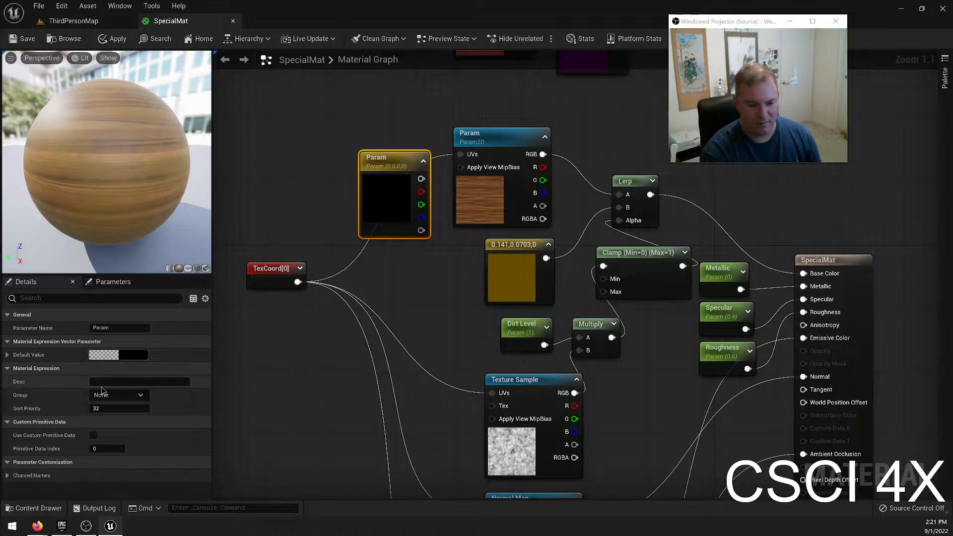
{"action": "left_click", "coordinate": [7, 355]}
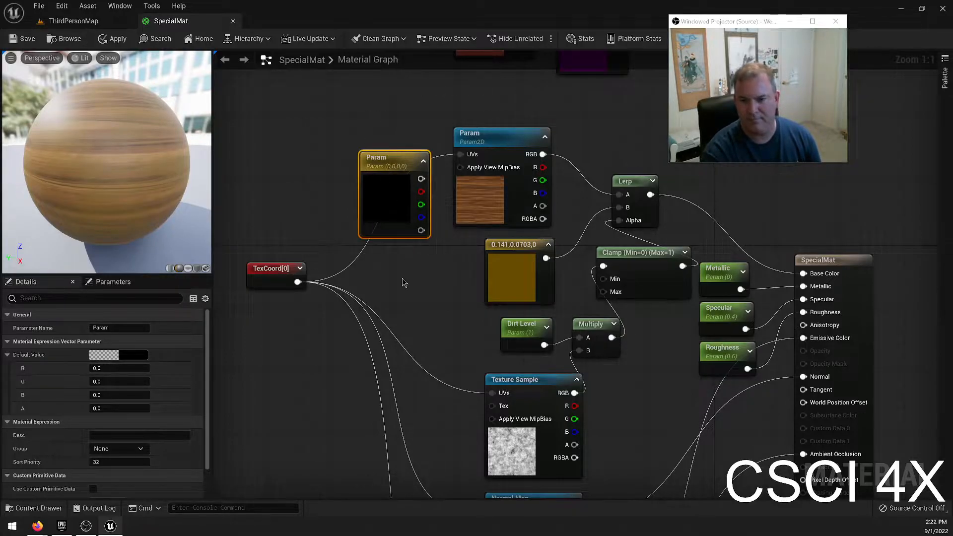
{"action": "key", "text": "Delete"}
Add a ScalarParameter node named U Tiling between TexCoord and the Param texture node.
{"action": "right_click", "coordinate": [355, 208]}
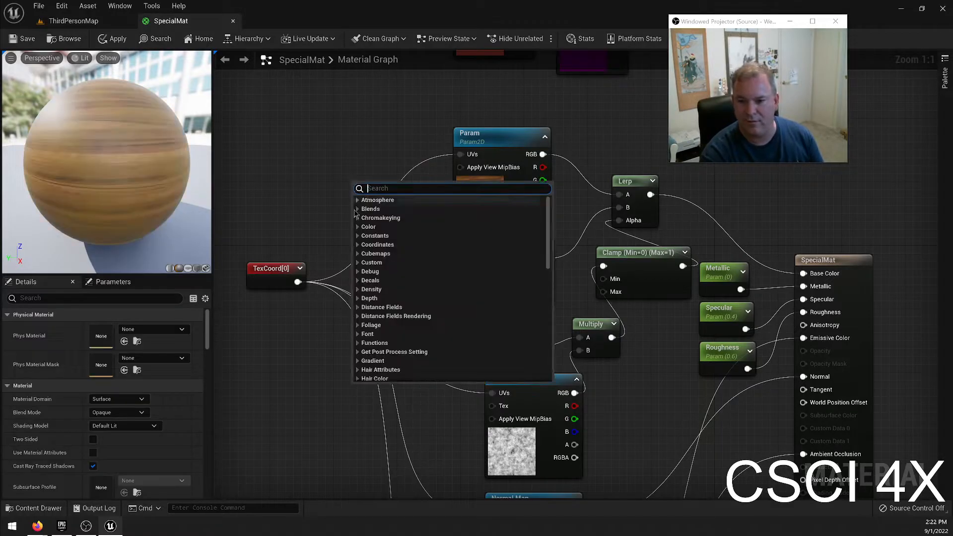
{"action": "type", "text": "scalar"}
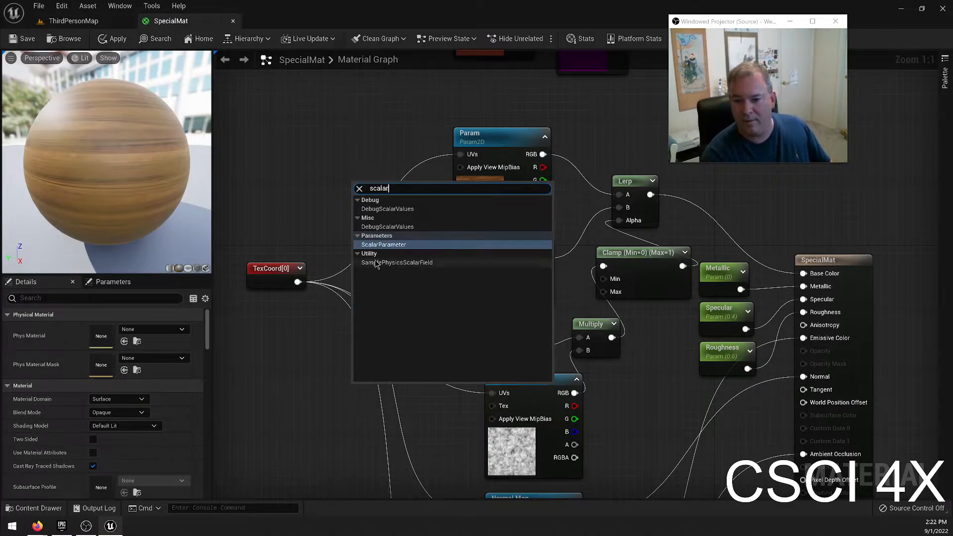
{"action": "key", "text": "Return"}
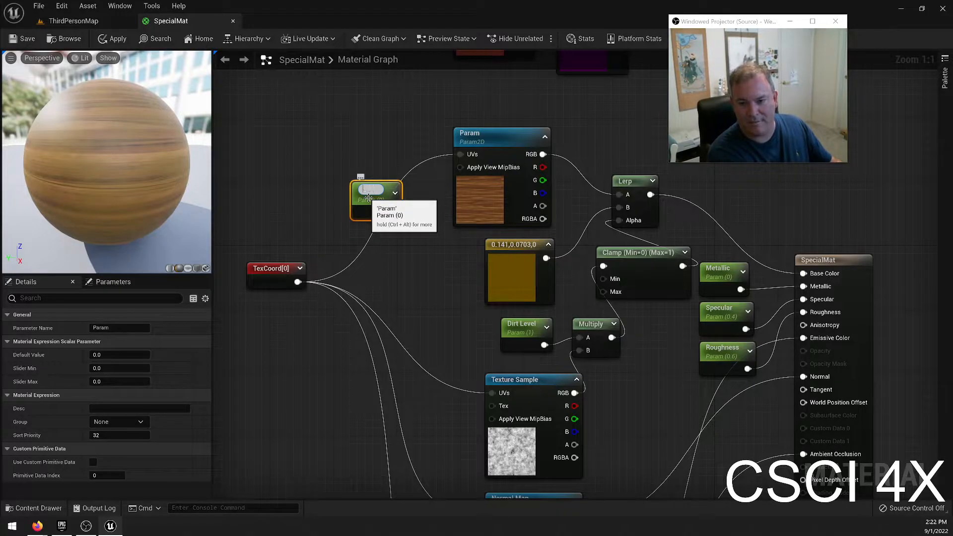
{"action": "type", "text": "U Tiling"}
{"action": "key", "text": "Return"}
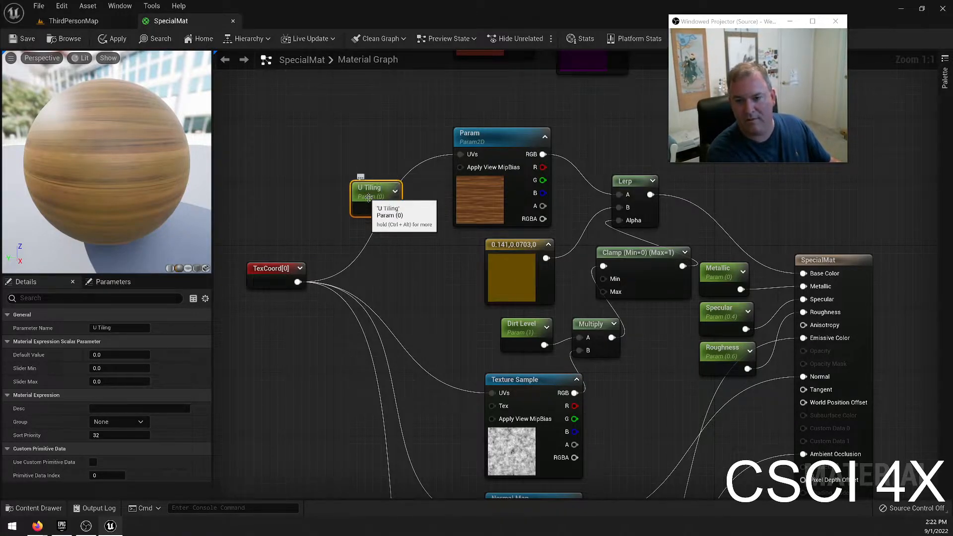
{"action": "left_click", "coordinate": [368, 256]}
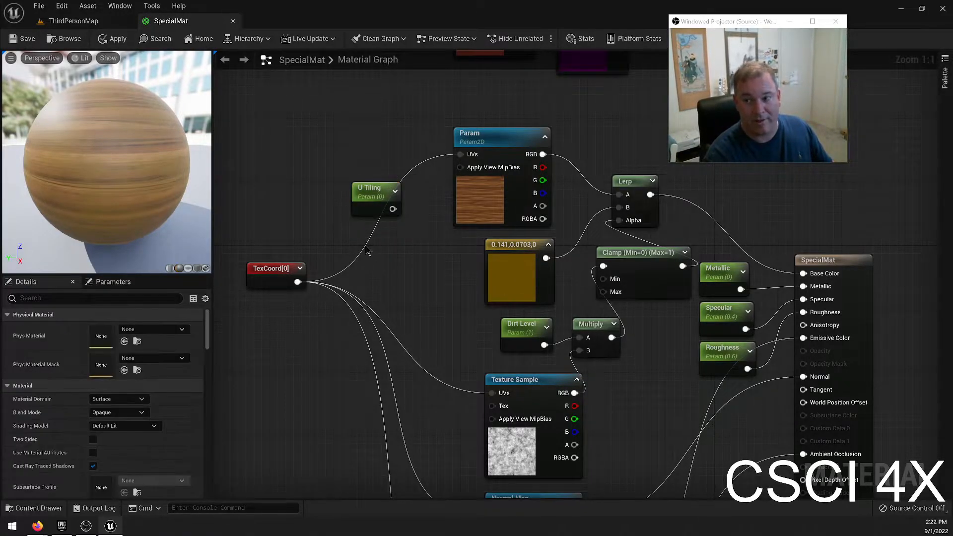
Add a second ScalarParameter node named V Tiling beneath the U Tiling node.
{"action": "right_click", "coordinate": [363, 252]}
{"action": "type", "text": "scala"}
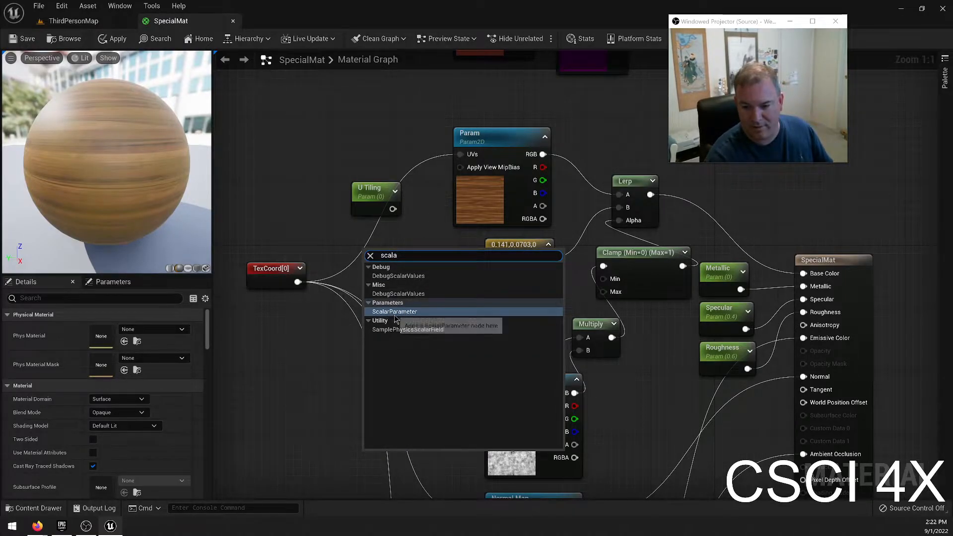
{"action": "left_click", "coordinate": [394, 312]}
{"action": "type", "text": "V"}
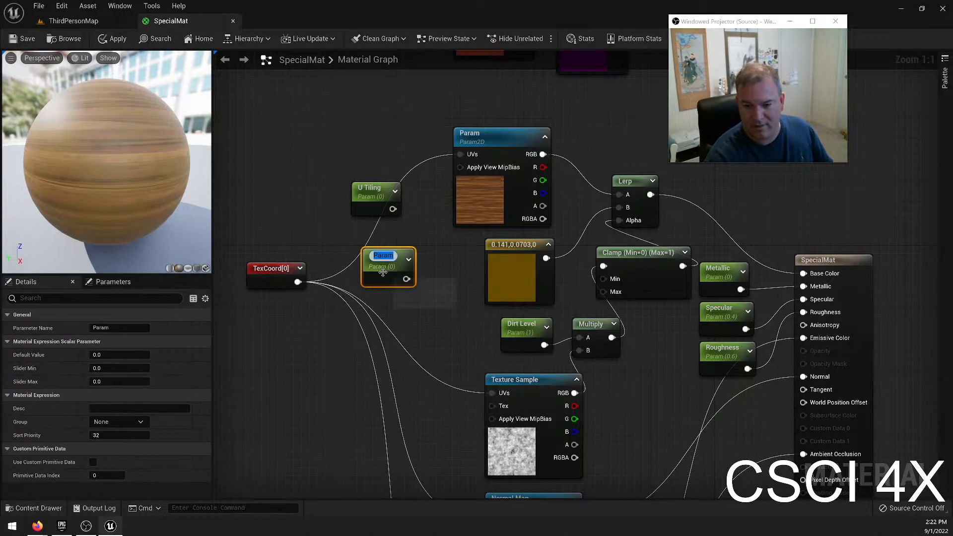
{"action": "type", "text": " Tiling"}
{"action": "key", "text": "Return"}
Stack the V Tiling node directly under U Tiling and move both nodes above TexCoord.
{"action": "left_click_drag", "start_coordinate": [378, 263], "coordinate": [368, 230]}
{"action": "left_click_drag", "start_coordinate": [304, 147], "coordinate": [301, 192]}
{"action": "right_click", "coordinate": [301, 192]}
{"action": "mouse_move", "coordinate": [371, 382]}
{"action": "left_click", "coordinate": [450, 425]}
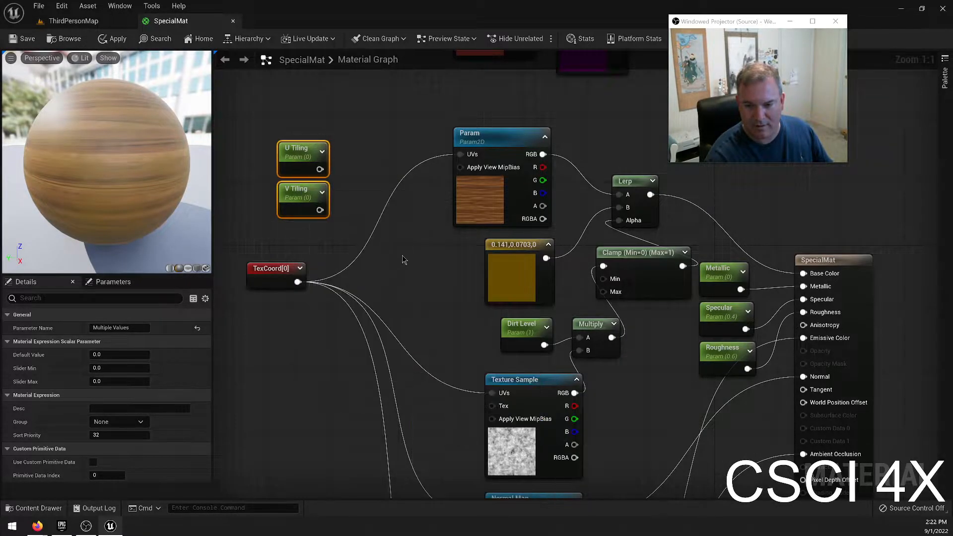
{"action": "left_click", "coordinate": [350, 177]}
Combine the parameters in a MakeFloat2 node, with U Tiling feeding X and V Tiling feeding Y.
{"action": "left_click_drag", "start_coordinate": [323, 169], "coordinate": [352, 185]}
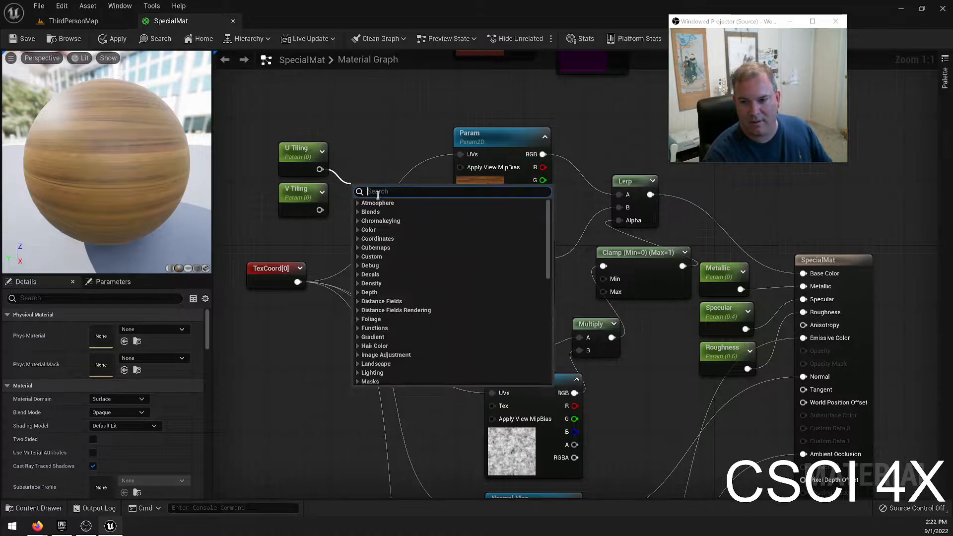
{"action": "scroll", "coordinate": [416, 251], "scroll_direction": "down", "scroll_amount": 5}
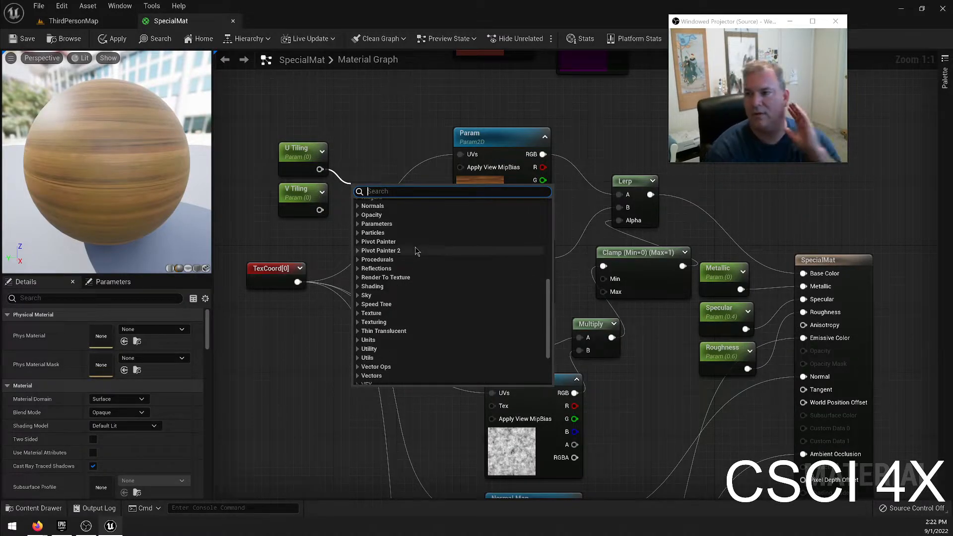
{"action": "type", "text": "m"}
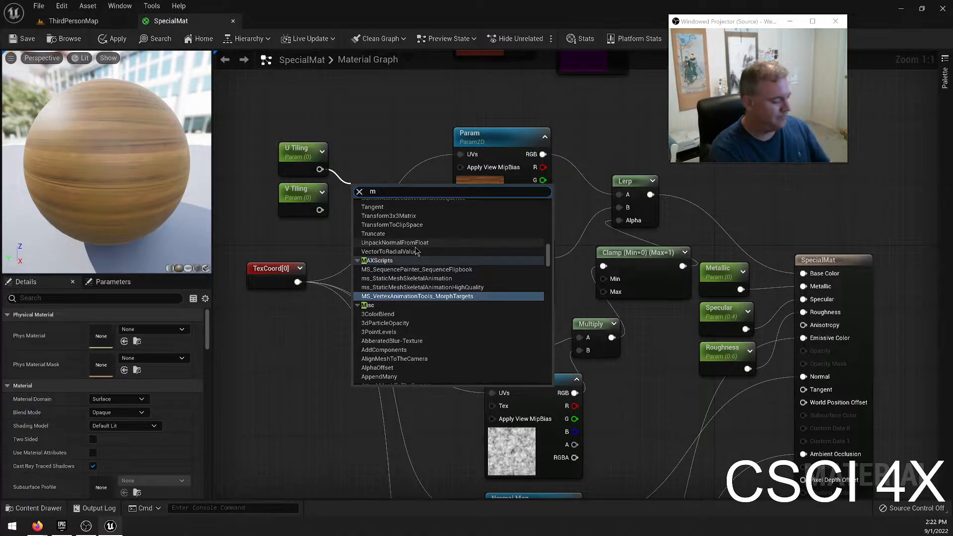
{"action": "type", "text": "ake"}
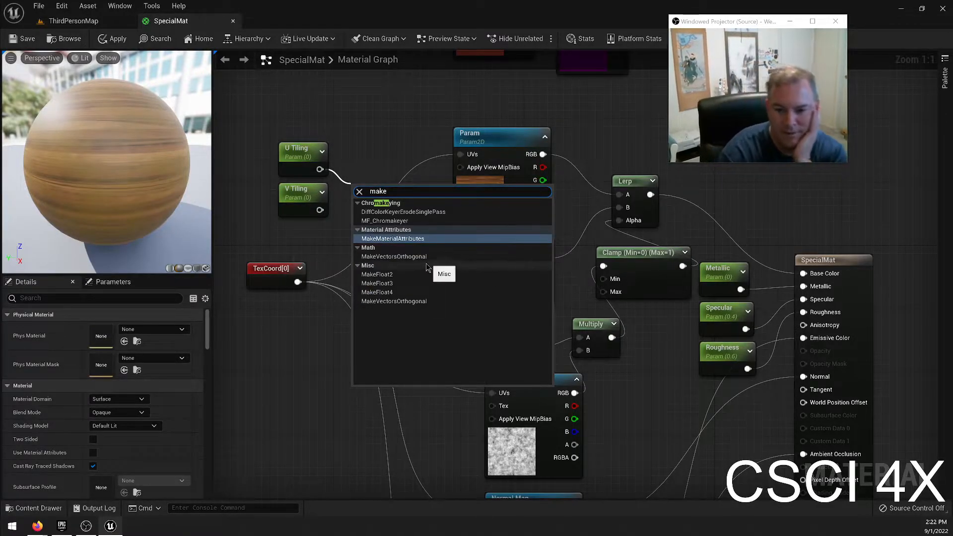
{"action": "left_click", "coordinate": [382, 275]}
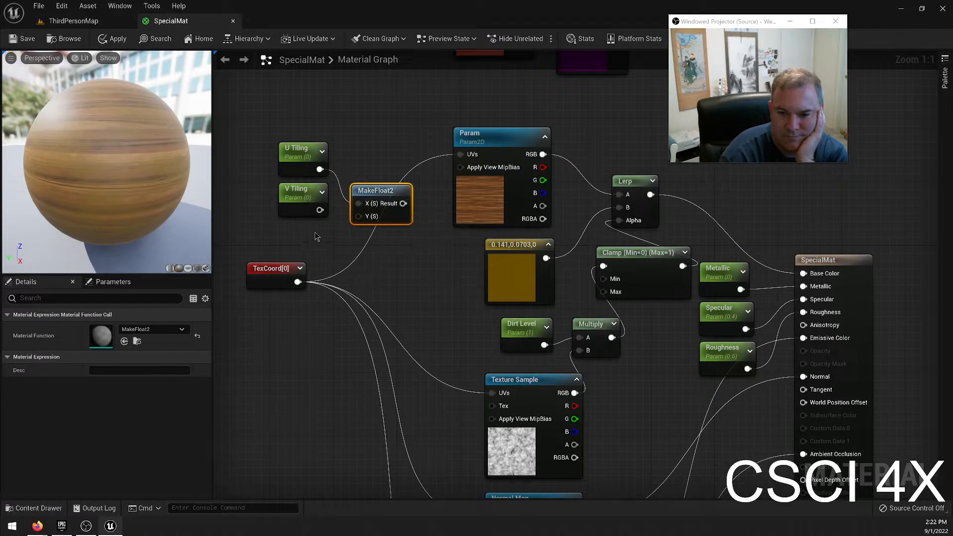
{"action": "left_click_drag", "start_coordinate": [316, 214], "coordinate": [361, 172]}
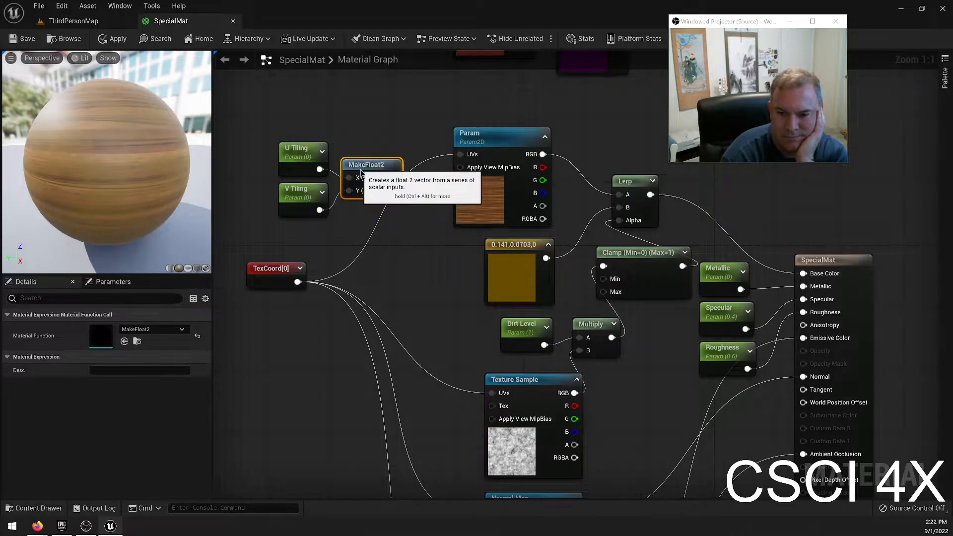
Move U Tiling, V Tiling and MakeFloat2 together farther away from the texture nodes.
{"action": "left_click_drag", "start_coordinate": [277, 121], "coordinate": [371, 204]}
{"action": "left_click_drag", "start_coordinate": [363, 170], "coordinate": [326, 178]}
{"action": "left_click", "coordinate": [311, 244]}
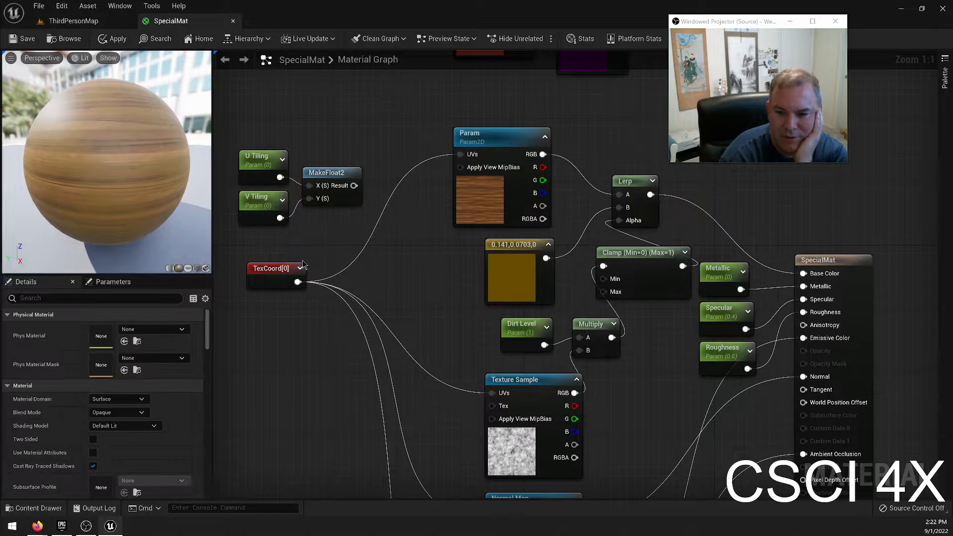
Add a Multiply node to TexCoord's output and place it between TexCoord and the texture nodes.
{"action": "left_click_drag", "start_coordinate": [298, 282], "coordinate": [372, 217]}
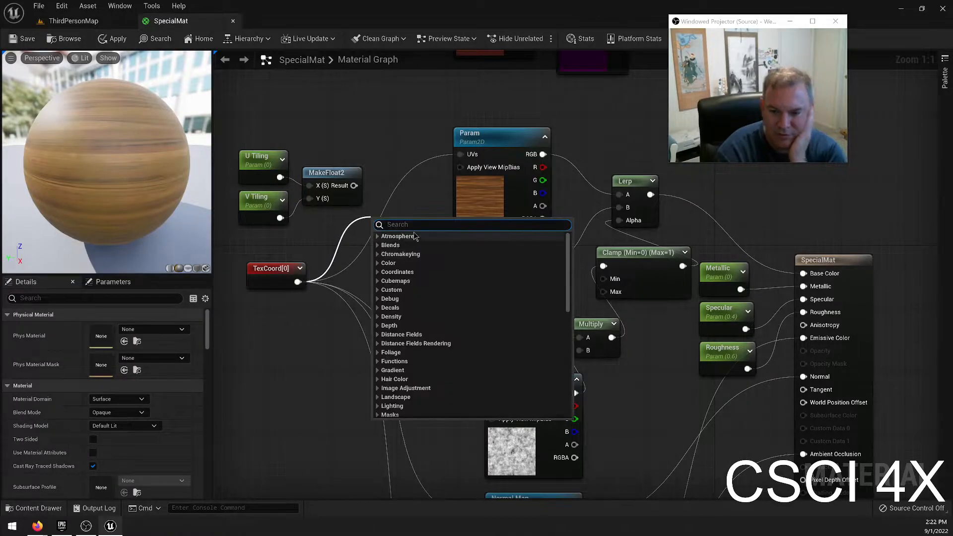
{"action": "type", "text": "multipl"}
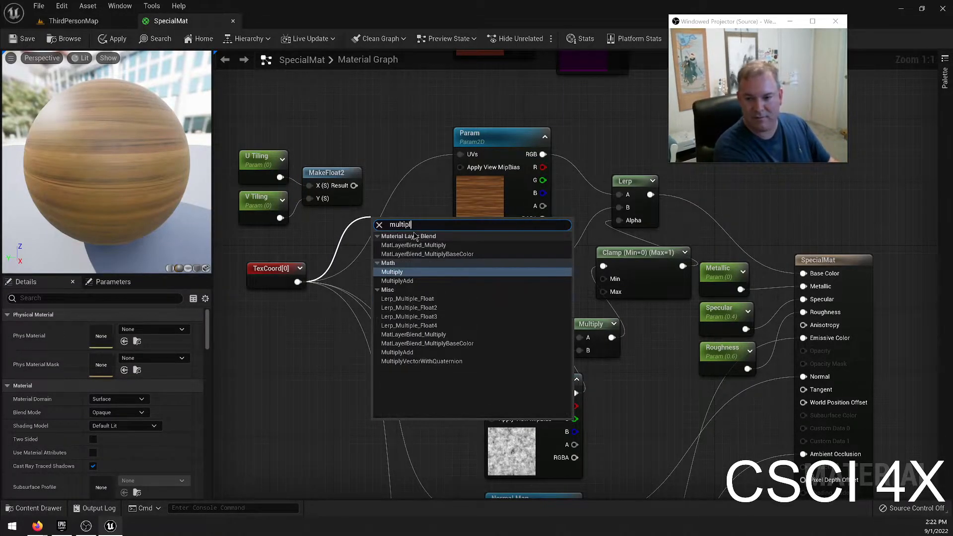
{"action": "left_click", "coordinate": [442, 273]}
{"action": "left_click_drag", "start_coordinate": [375, 233], "coordinate": [347, 268]}
Wire MakeFloat2's result into the Multiply node and feed the product into the texture nodes' UVs inputs.
{"action": "left_click_drag", "start_coordinate": [354, 186], "coordinate": [460, 154]}
{"action": "left_click_drag", "start_coordinate": [381, 274], "coordinate": [492, 392]}
{"action": "left_click_drag", "start_coordinate": [382, 274], "coordinate": [492, 390]}
{"action": "left_click_drag", "start_coordinate": [381, 141], "coordinate": [485, 446]}
{"action": "right_click_drag", "start_coordinate": [324, 99], "coordinate": [423, 366]}
Set U Tiling's default value to 1, slider minimum to 0.1 and slider maximum to 10.
{"action": "left_click", "coordinate": [357, 143]}
{"action": "left_click", "coordinate": [117, 355]}
{"action": "type", "text": "1"}
{"action": "key", "text": "Tab"}
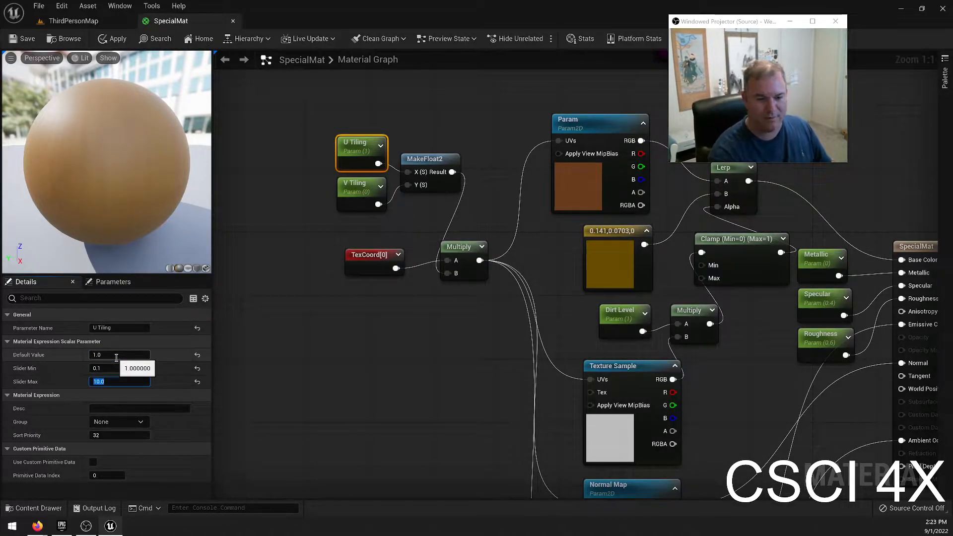
Set V Tiling's default value to 1, slider minimum to 0.1 and slider maximum to 10, and save the material.
{"action": "left_click", "coordinate": [357, 187]}
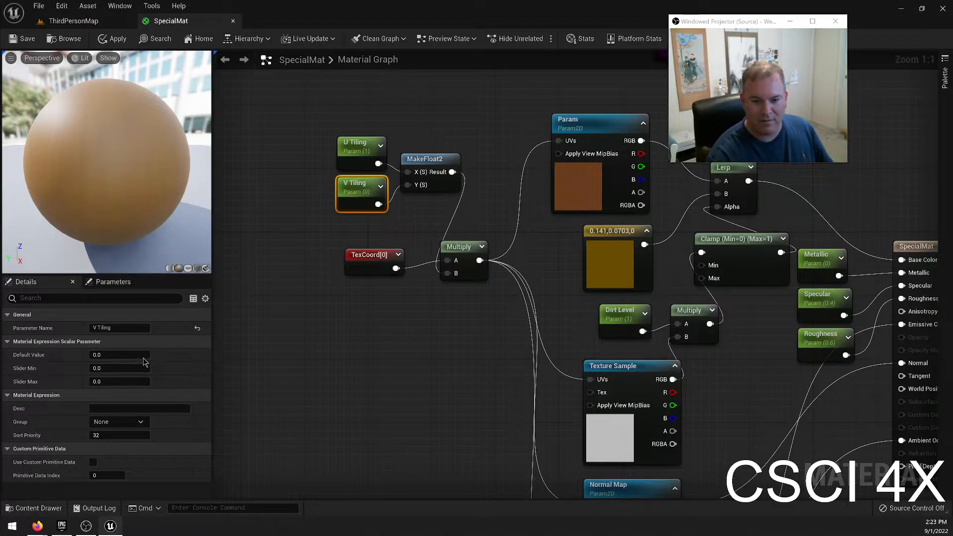
{"action": "left_click", "coordinate": [117, 353]}
{"action": "type", "text": "1"}
{"action": "key", "text": "Tab"}
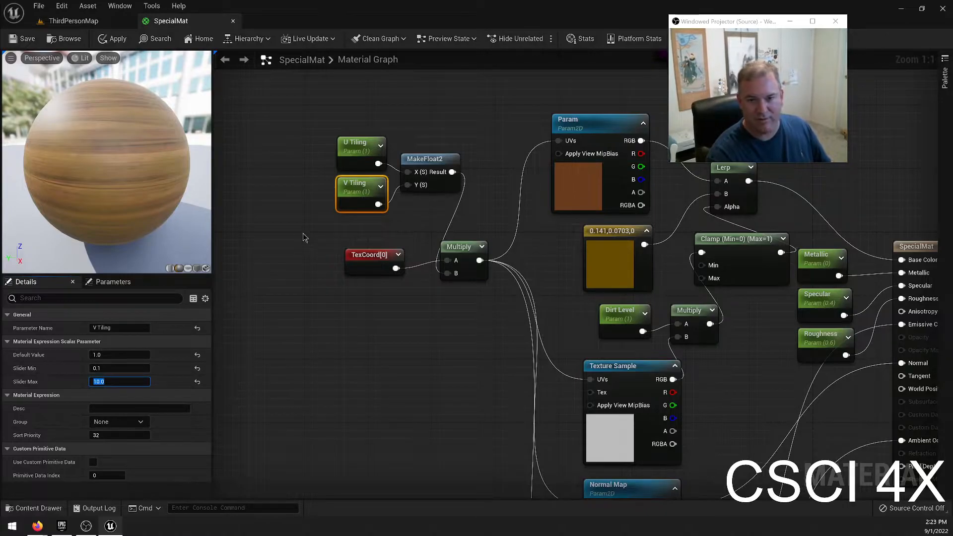
{"action": "key", "text": "ctrl+s"}
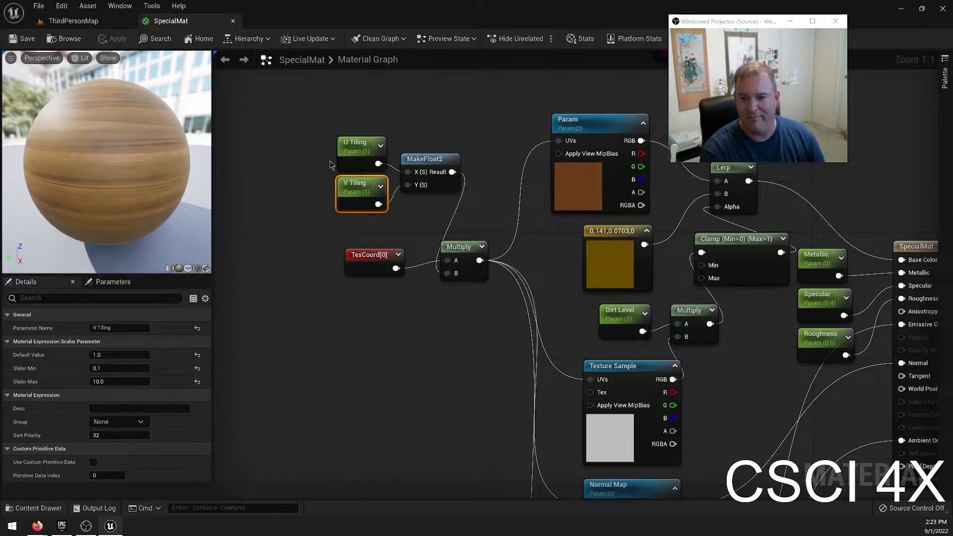
Move the U Tiling, V Tiling and MakeFloat2 nodes as a group down beside TexCoord.
{"action": "left_click_drag", "start_coordinate": [322, 126], "coordinate": [469, 219]}
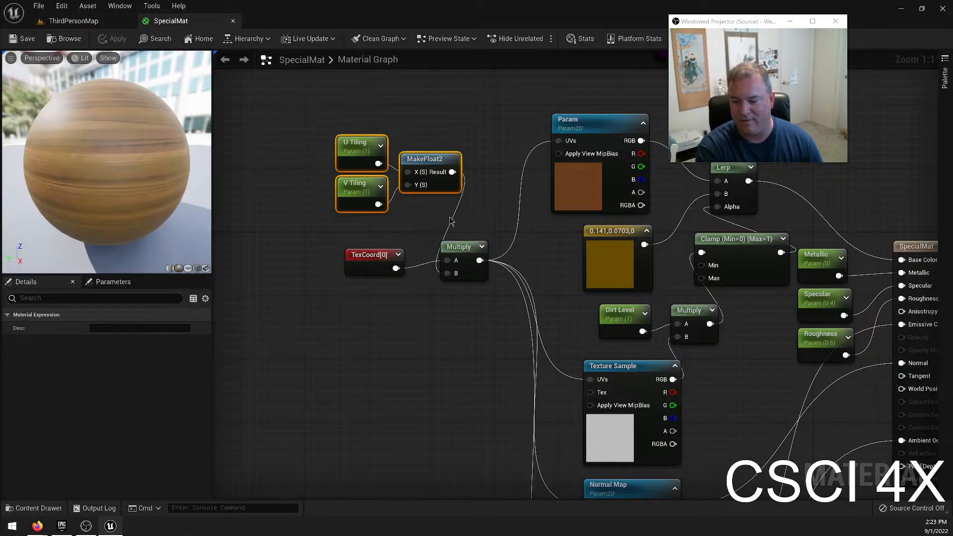
{"action": "left_click_drag", "start_coordinate": [287, 122], "coordinate": [429, 222]}
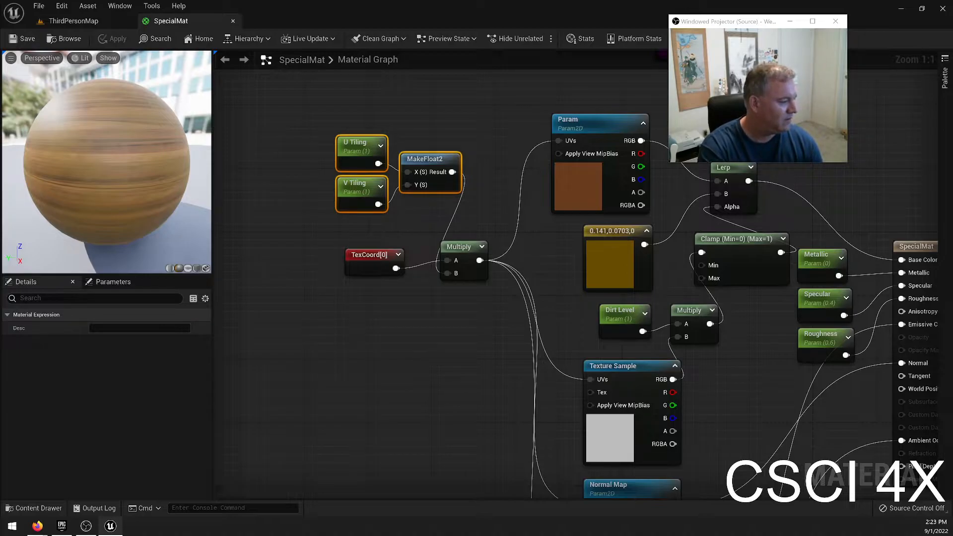
{"action": "right_click_drag", "start_coordinate": [407, 398], "coordinate": [366, 401]}
{"action": "left_click_drag", "start_coordinate": [288, 115], "coordinate": [434, 237]}
{"action": "left_click", "coordinate": [390, 158]}
{"action": "left_click_drag", "start_coordinate": [277, 113], "coordinate": [415, 218]}
{"action": "left_click_drag", "start_coordinate": [397, 169], "coordinate": [346, 207]}
{"action": "left_click", "coordinate": [323, 259]}
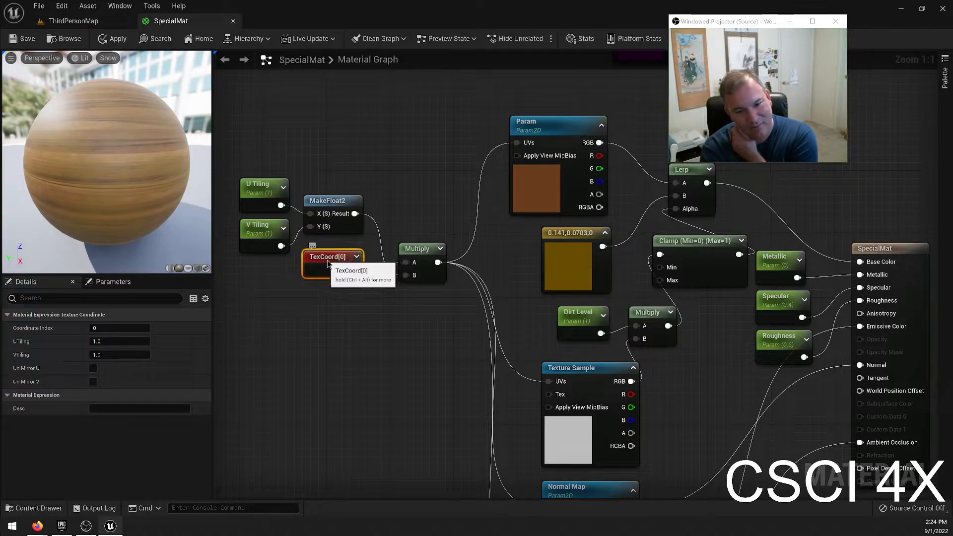
Try wiring MakeFloat2's result directly into the Param texture's UVs instead of the Multiply output, and undo the link.
{"action": "left_click_drag", "start_coordinate": [355, 213], "coordinate": [517, 143]}
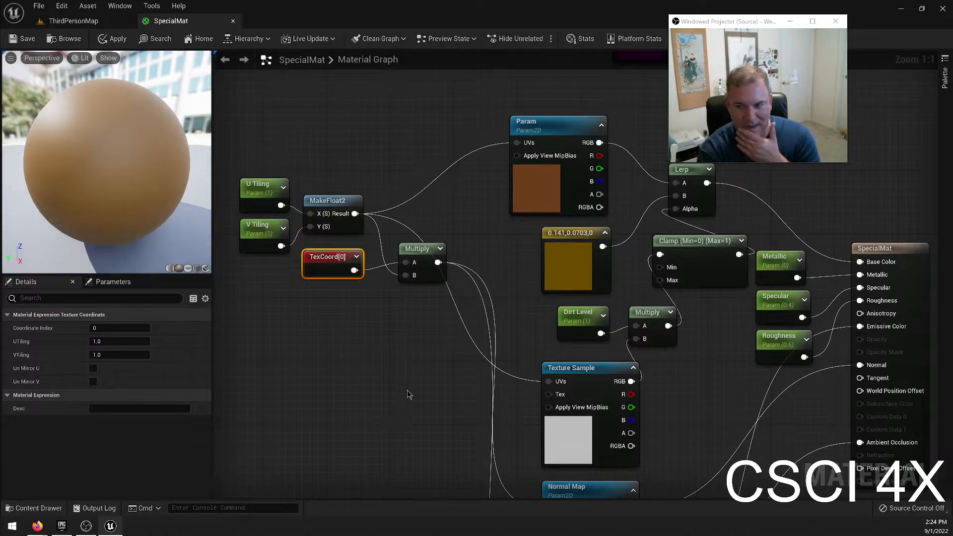
{"action": "key", "text": "ctrl+z"}
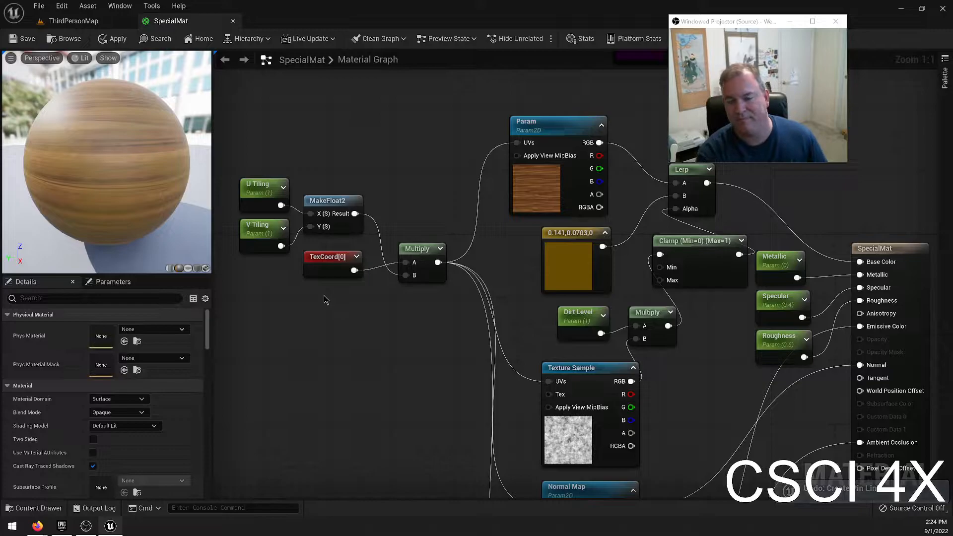
{"action": "left_click", "coordinate": [325, 253]}
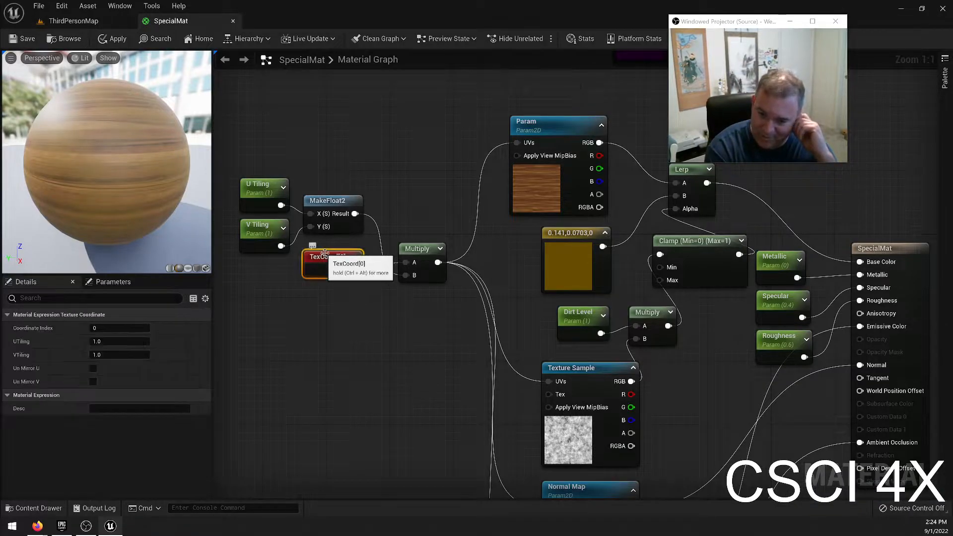
{"action": "left_click_drag", "start_coordinate": [242, 149], "coordinate": [286, 288]}
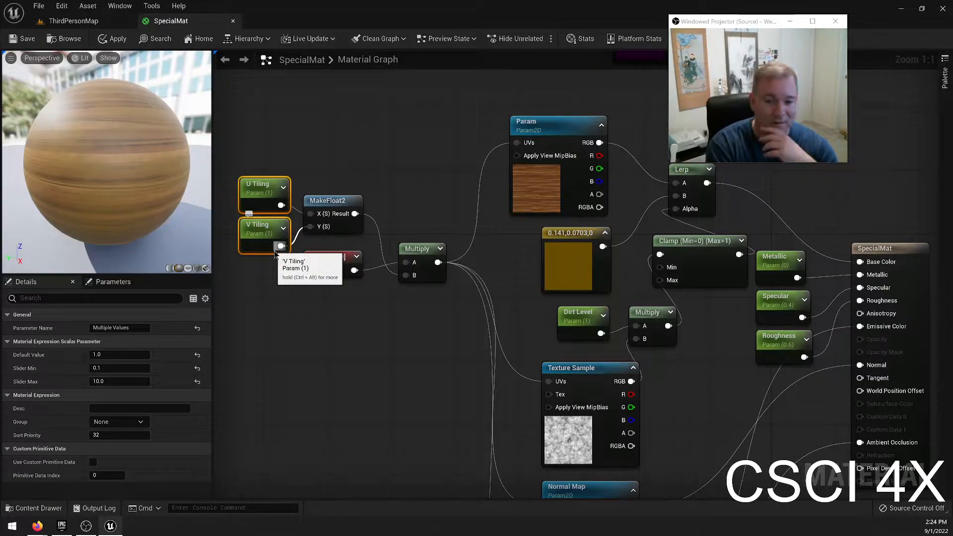
Save SpecialMat and return to the ThirdPersonMap level near the wooden cube.
{"action": "left_click", "coordinate": [38, 44]}
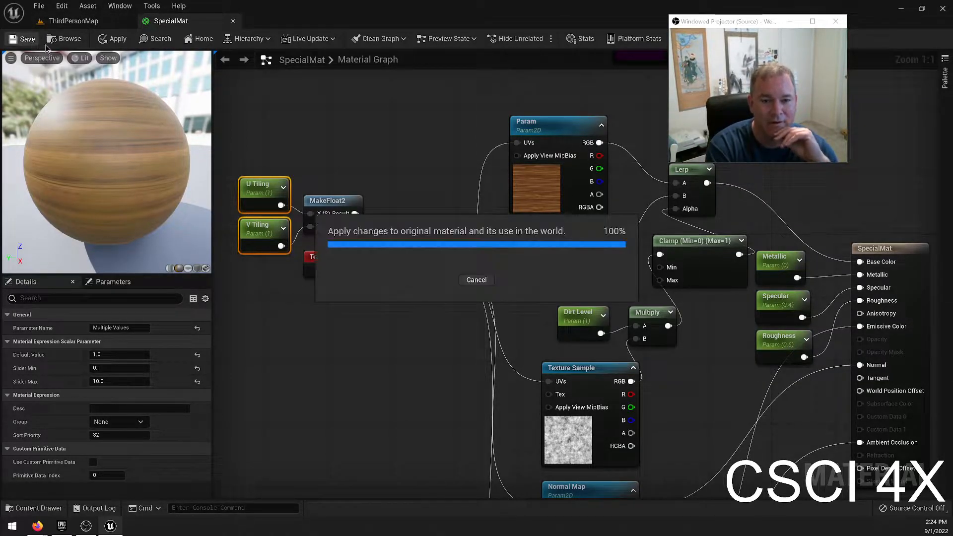
{"action": "left_click", "coordinate": [74, 20]}
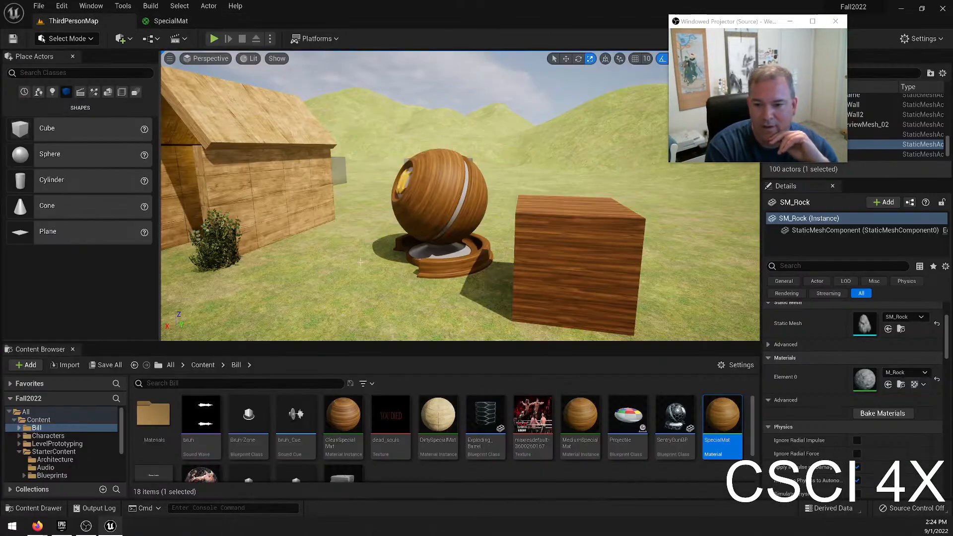
{"action": "right_click_drag", "start_coordinate": [470, 257], "coordinate": [561, 270]}
Place a Cube shape past the wooden cube and scale it into a long wall.
{"action": "left_click_drag", "start_coordinate": [32, 131], "coordinate": [529, 159]}
{"action": "key", "text": "e"}
{"action": "key", "text": "r"}
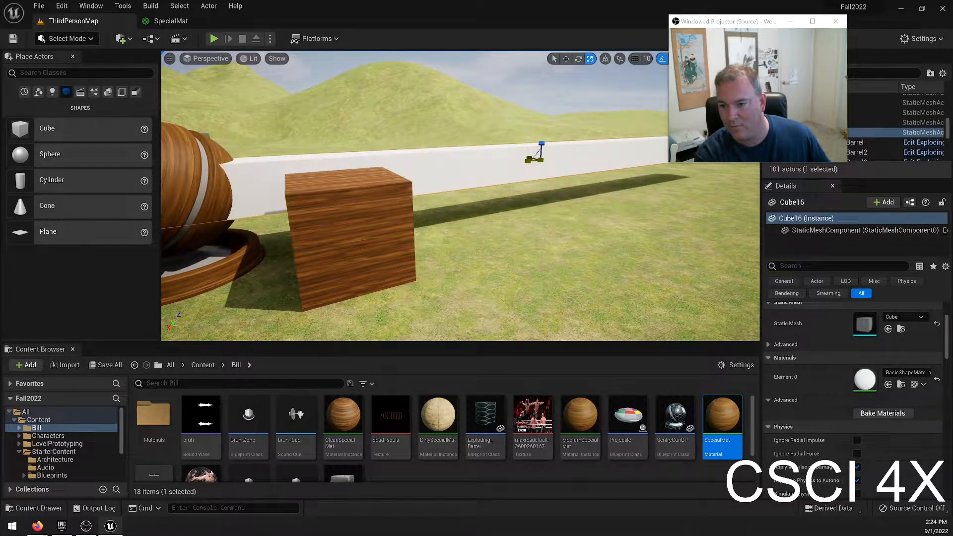
Fly around the new wall to examine its length and placement beside the wooden cube.
{"action": "right_click", "coordinate": [940, 116]}
{"action": "right_click_drag", "start_coordinate": [617, 186], "coordinate": [551, 171]}
{"action": "key", "text": "s"}
{"action": "left_click", "coordinate": [614, 190]}
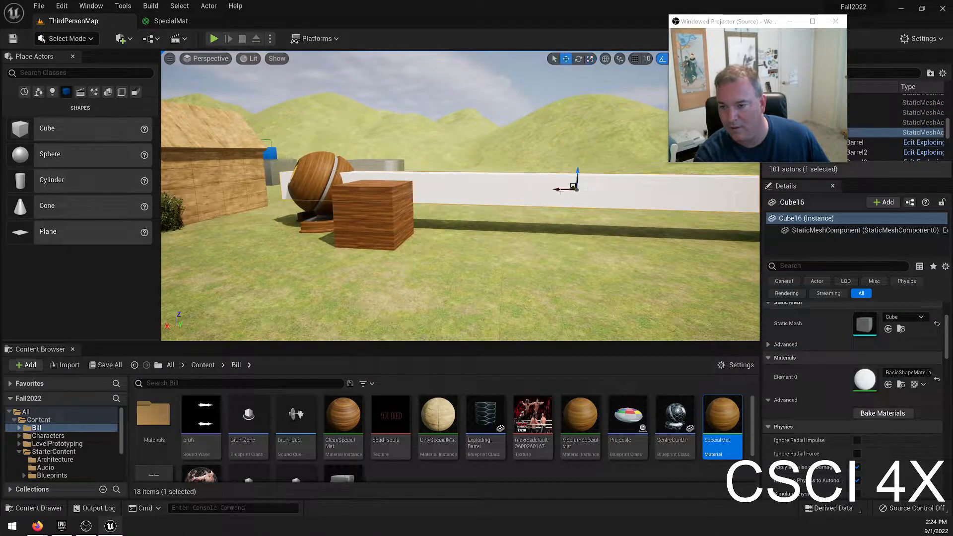
{"action": "key", "text": "e"}
{"action": "left_click_drag", "start_coordinate": [567, 191], "coordinate": [539, 191]}
{"action": "right_click_drag", "start_coordinate": [539, 191], "coordinate": [603, 193]}
{"action": "key", "text": "w"}
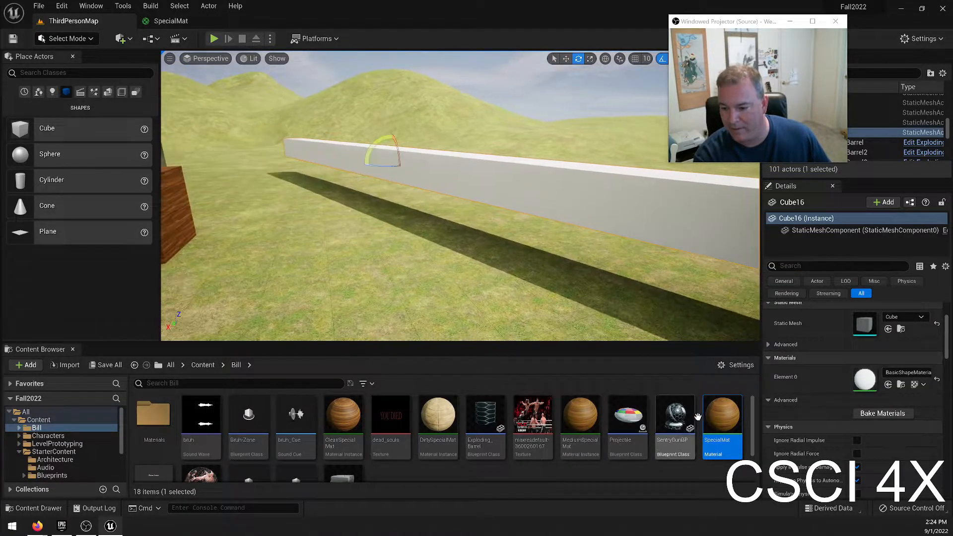
Create a material instance of SpecialMat in the Bill folder and name it HotDogMat.
{"action": "right_click", "coordinate": [713, 419]}
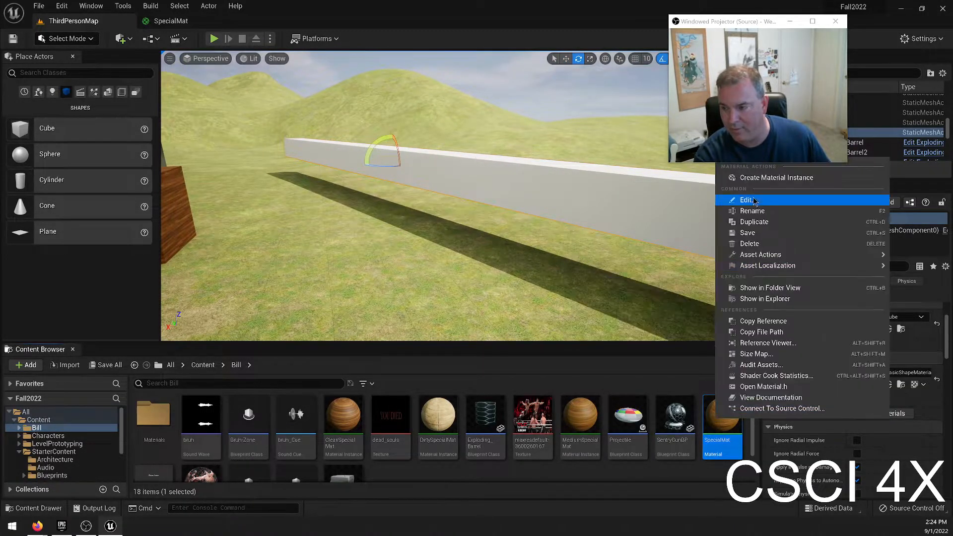
{"action": "left_click", "coordinate": [776, 177]}
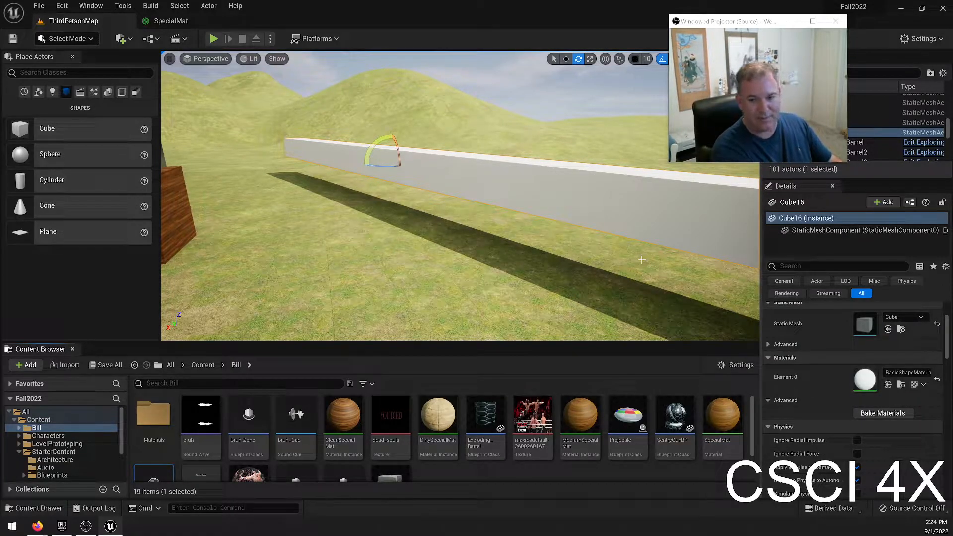
{"action": "key", "text": "Return"}
{"action": "scroll", "coordinate": [467, 466], "scroll_direction": "down", "scroll_amount": 3}
{"action": "scroll", "coordinate": [484, 454], "scroll_direction": "up", "scroll_amount": 3}
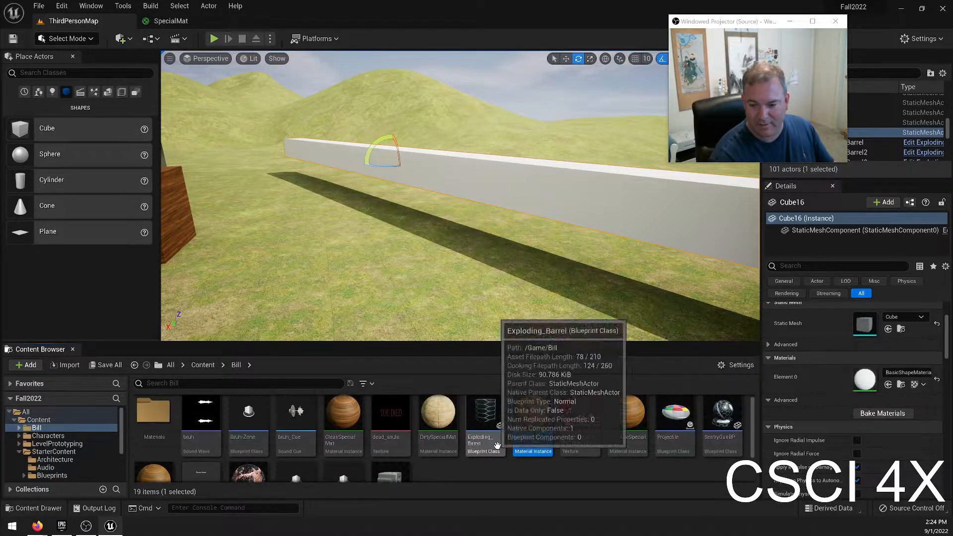
Apply HotDogMat to the long wall and inspect the stretched wood grain along its length.
{"action": "left_click_drag", "start_coordinate": [539, 428], "coordinate": [587, 202]}
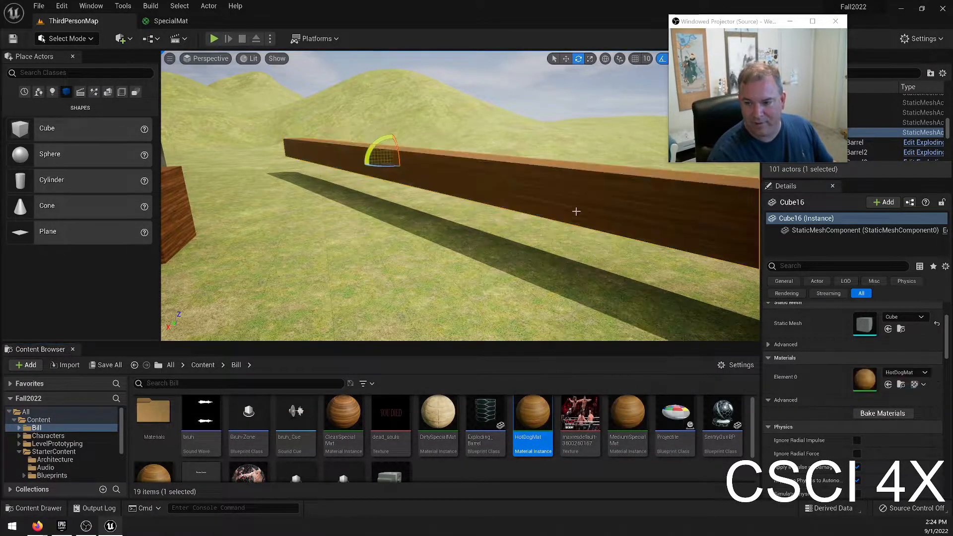
{"action": "right_click_drag", "start_coordinate": [587, 202], "coordinate": [476, 199]}
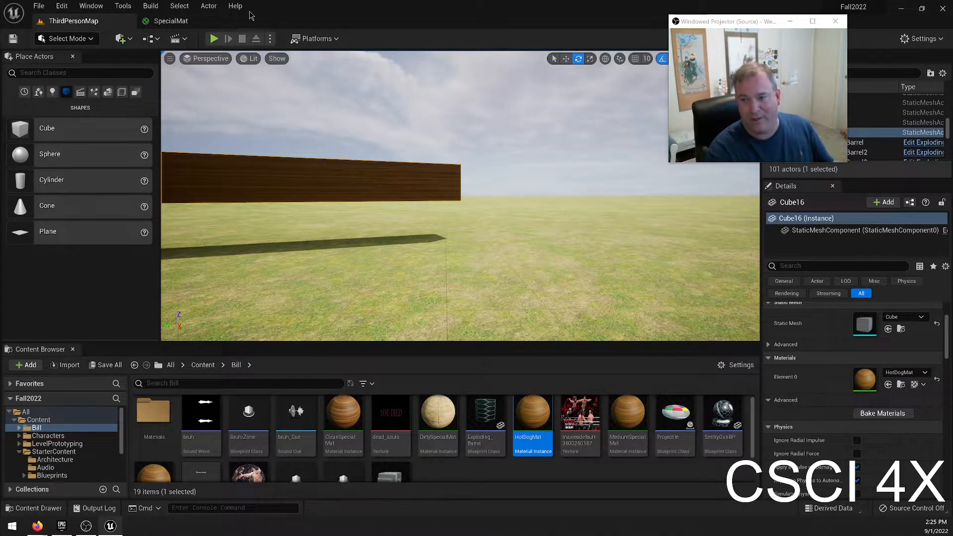
{"action": "right_click_drag", "start_coordinate": [377, 189], "coordinate": [328, 226]}
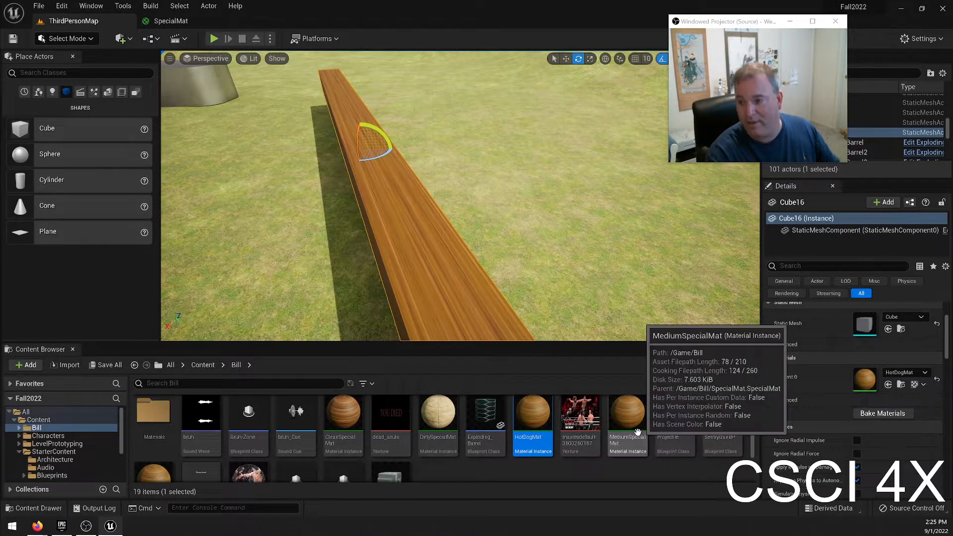
{"action": "scroll", "coordinate": [595, 442], "scroll_direction": "down", "scroll_amount": 2}
{"action": "left_click", "coordinate": [154, 442]}
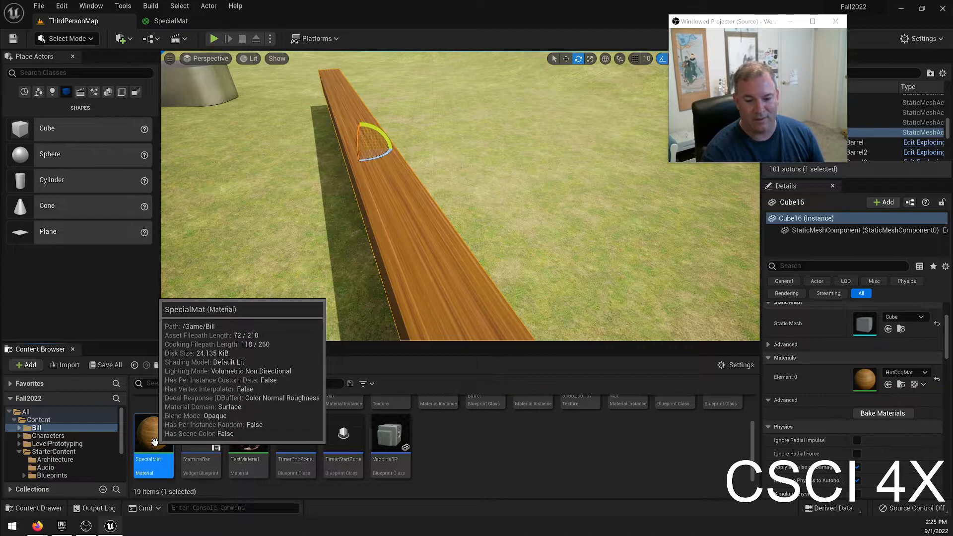
{"action": "right_click", "coordinate": [155, 442]}
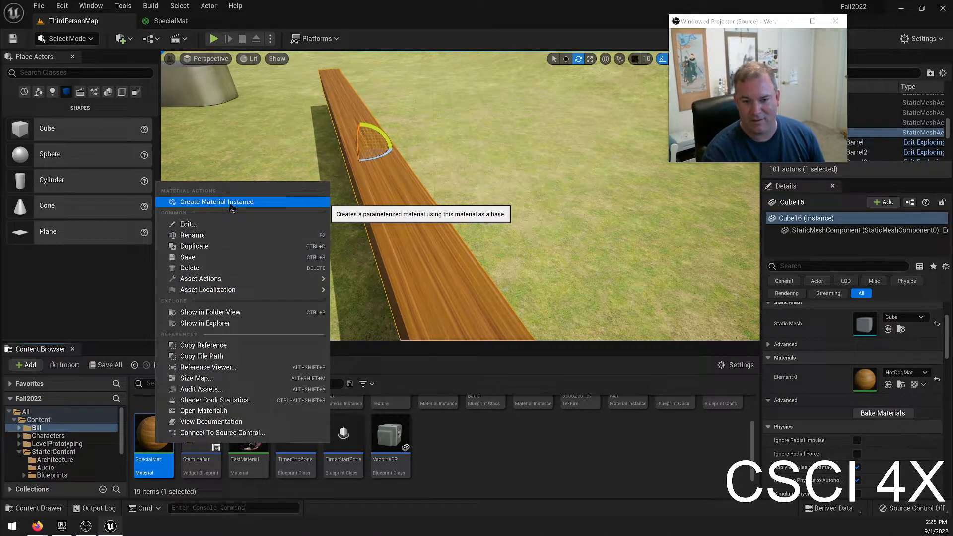
{"action": "left_click", "coordinate": [575, 458]}
{"action": "scroll", "coordinate": [574, 440], "scroll_direction": "up", "scroll_amount": 1}
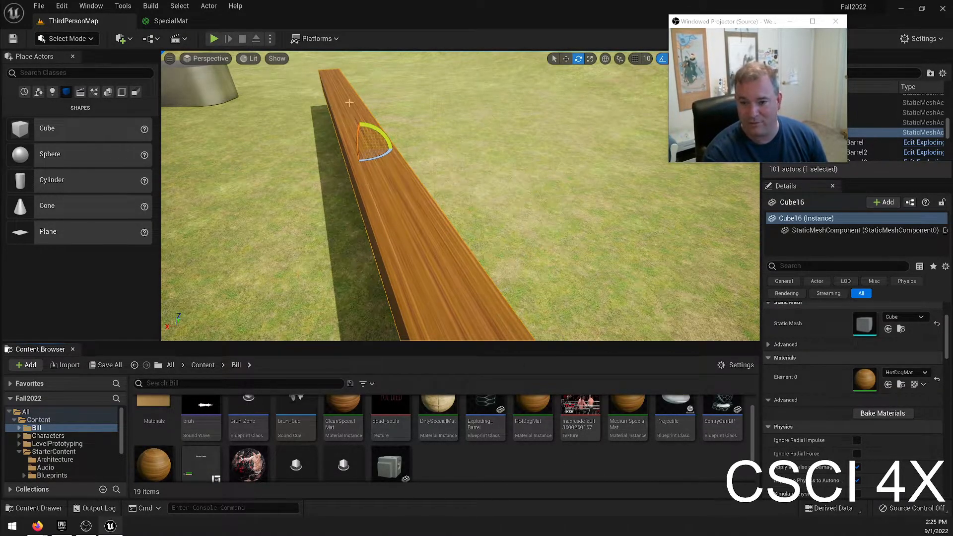
{"action": "scroll", "coordinate": [542, 437], "scroll_direction": "up", "scroll_amount": 1}
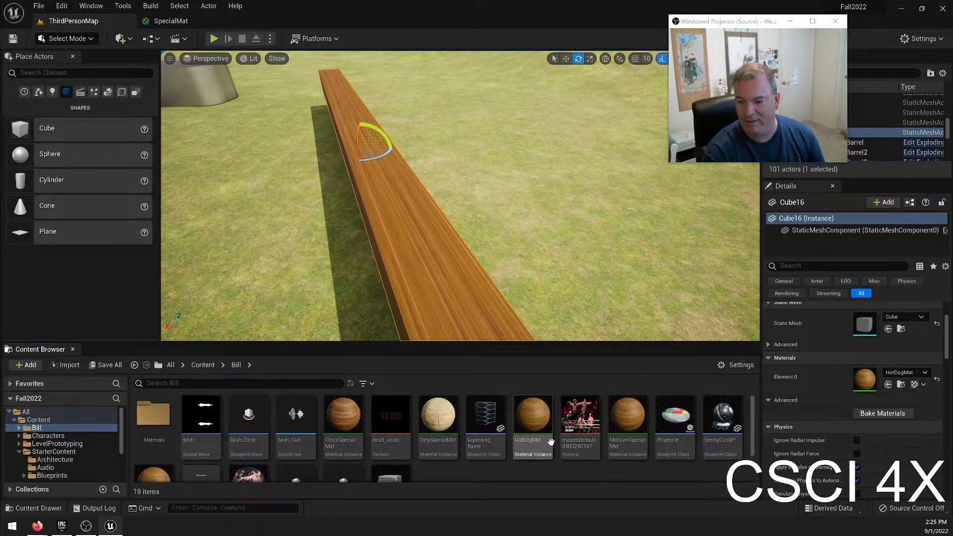
Open HotDogMat for editing and arrange its window beside the level editor with the wall in view.
{"action": "double_click", "coordinate": [534, 416]}
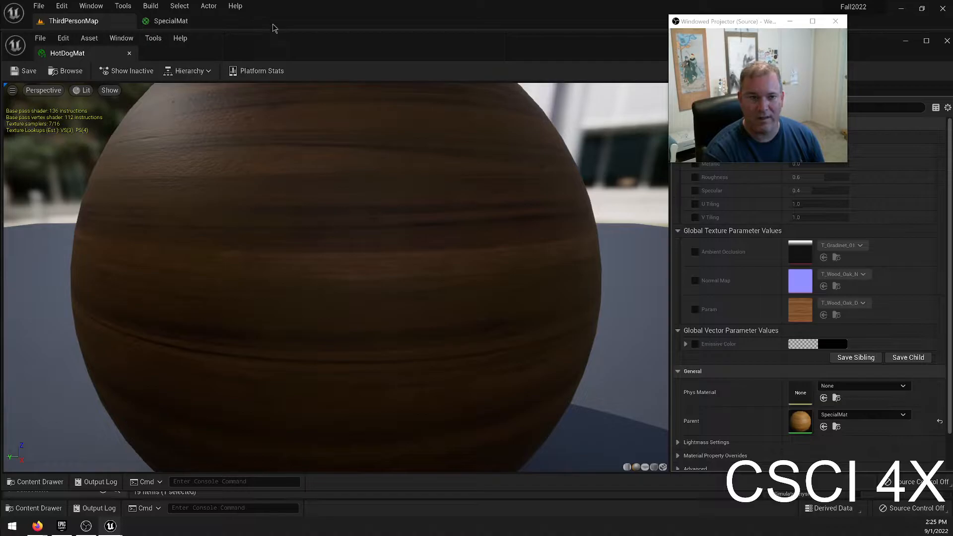
{"action": "double_click", "coordinate": [108, 54]}
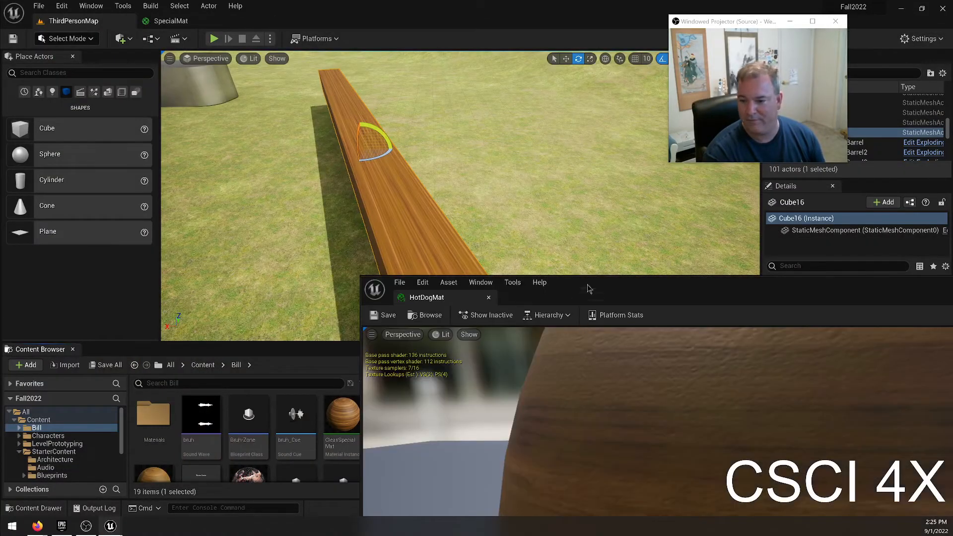
{"action": "left_click_drag", "start_coordinate": [589, 289], "coordinate": [951, 238]}
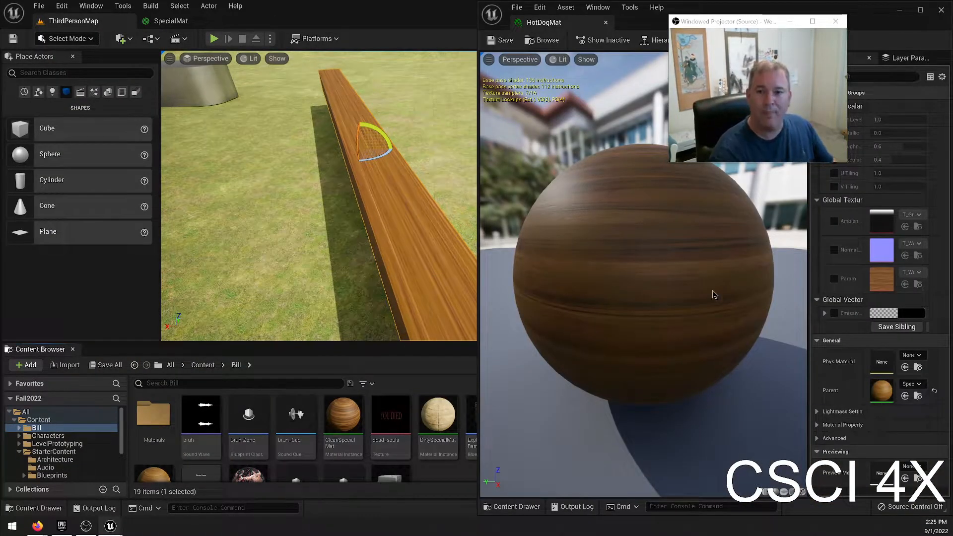
{"action": "left_click", "coordinate": [369, 13]}
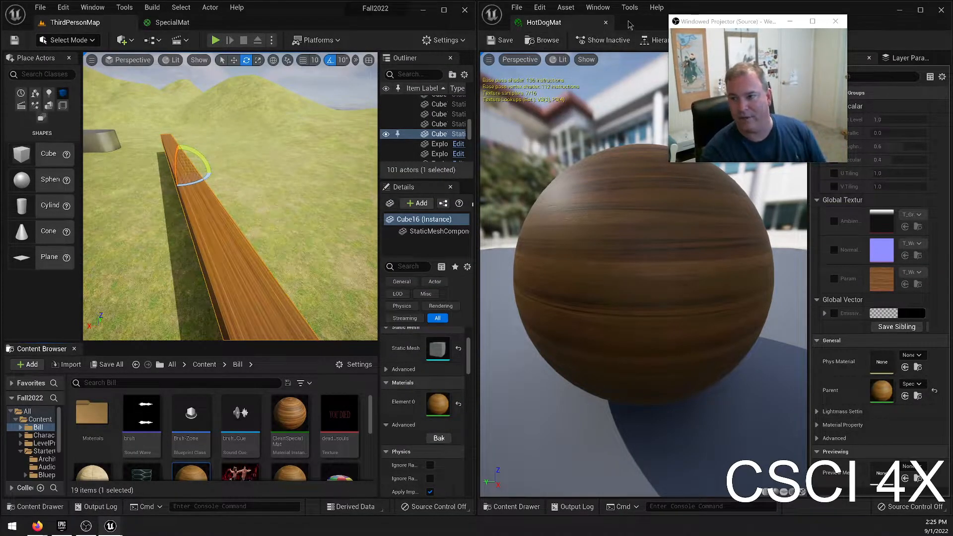
{"action": "double_click", "coordinate": [678, 10]}
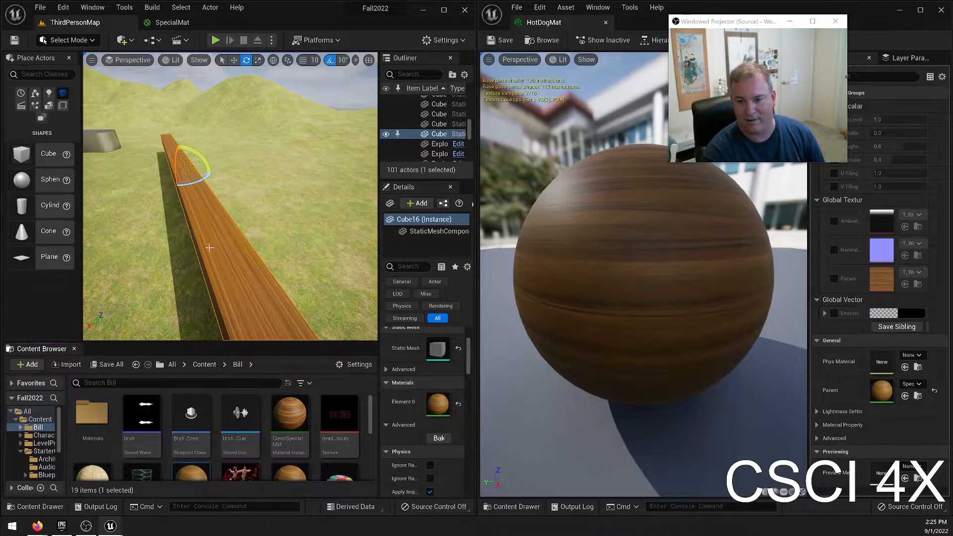
{"action": "right_click_drag", "start_coordinate": [129, 201], "coordinate": [176, 239]}
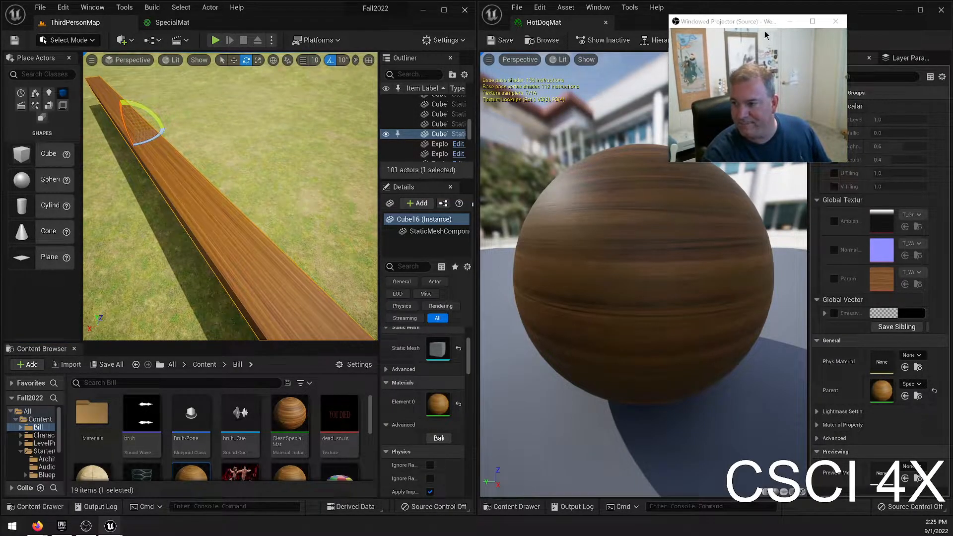
Enable the U Tiling and V Tiling overrides in HotDogMat and set U Tiling to 10.
{"action": "left_click_drag", "start_coordinate": [759, 25], "coordinate": [697, 11]}
{"action": "left_click", "coordinate": [834, 173]}
{"action": "left_click", "coordinate": [834, 187]}
{"action": "left_click", "coordinate": [893, 172]}
{"action": "type", "text": "10"}
{"action": "key", "text": "Return"}
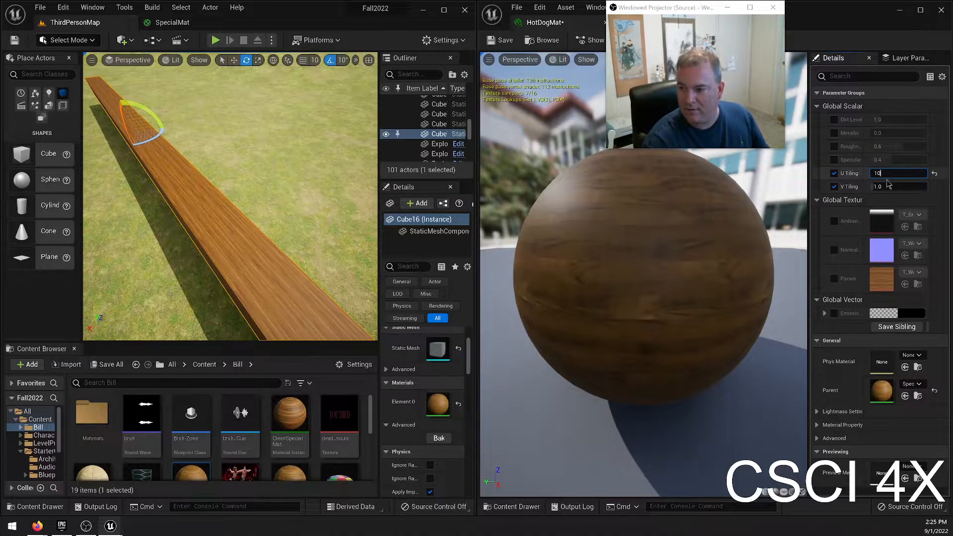
Return HotDogMat's U Tiling to 1.
{"action": "left_click", "coordinate": [894, 173]}
{"action": "type", "text": "1"}
{"action": "key", "text": "Return"}
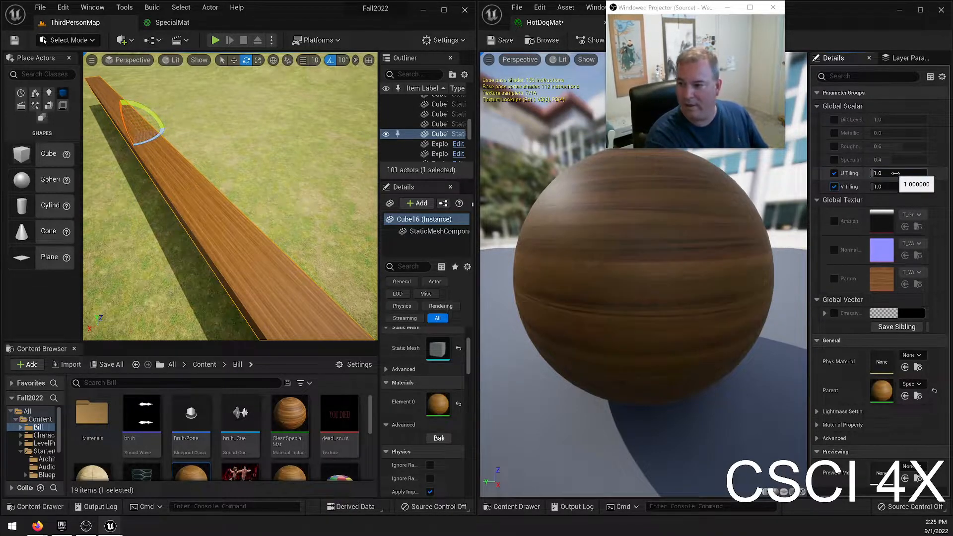
Try a V Tiling of 10 in HotDogMat and return it to 1.
{"action": "left_click", "coordinate": [885, 186]}
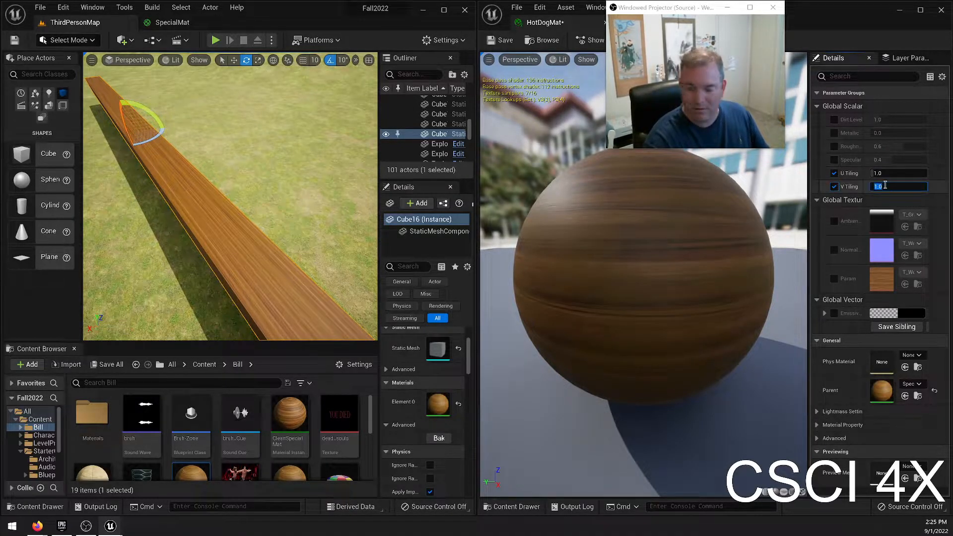
{"action": "type", "text": "10"}
{"action": "key", "text": "Return"}
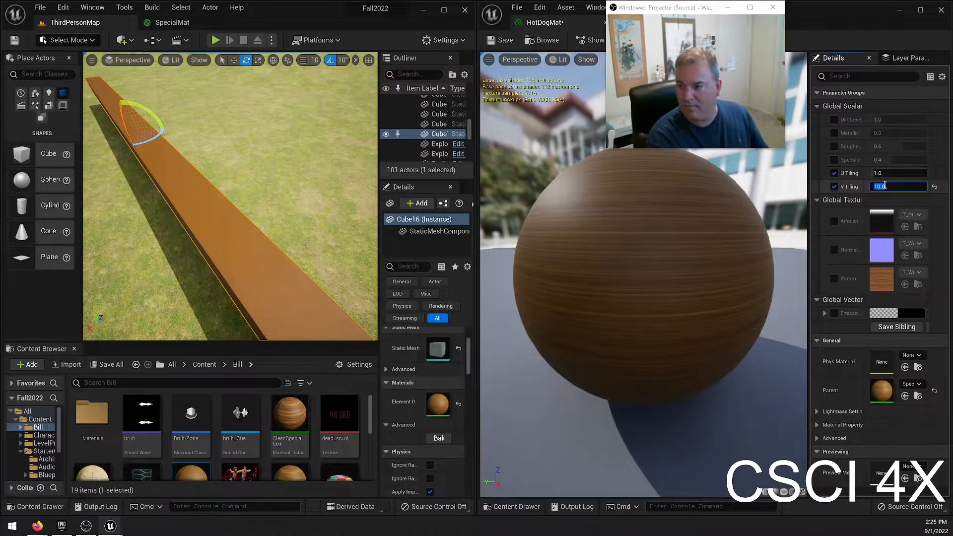
{"action": "type", "text": "1"}
{"action": "key", "text": "Return"}
{"action": "left_click", "coordinate": [884, 173]}
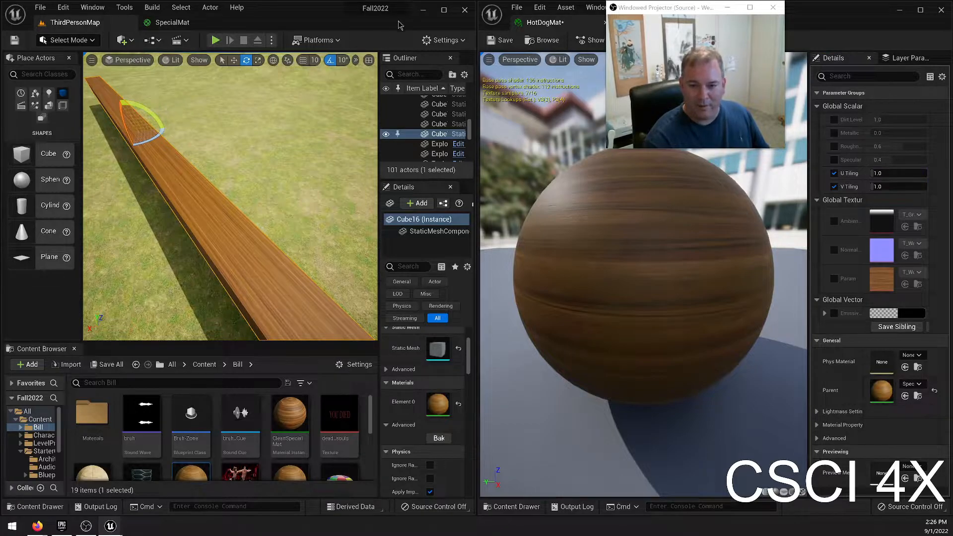
Bring the level editor back to full size and set the long wall's X scale to 20.
{"action": "left_click", "coordinate": [443, 11]}
{"action": "left_click_drag", "start_coordinate": [903, 18], "coordinate": [762, 197]}
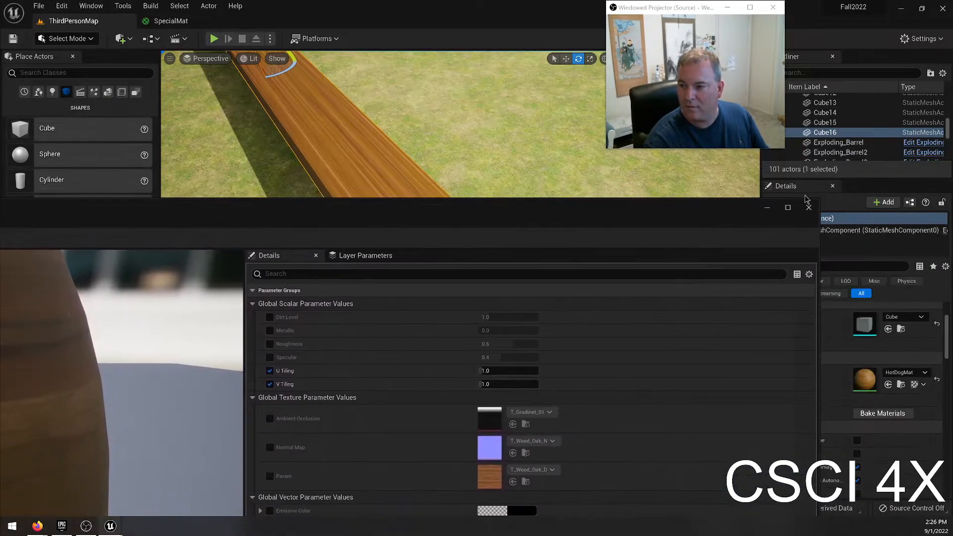
{"action": "left_click_drag", "start_coordinate": [821, 200], "coordinate": [0, 326]}
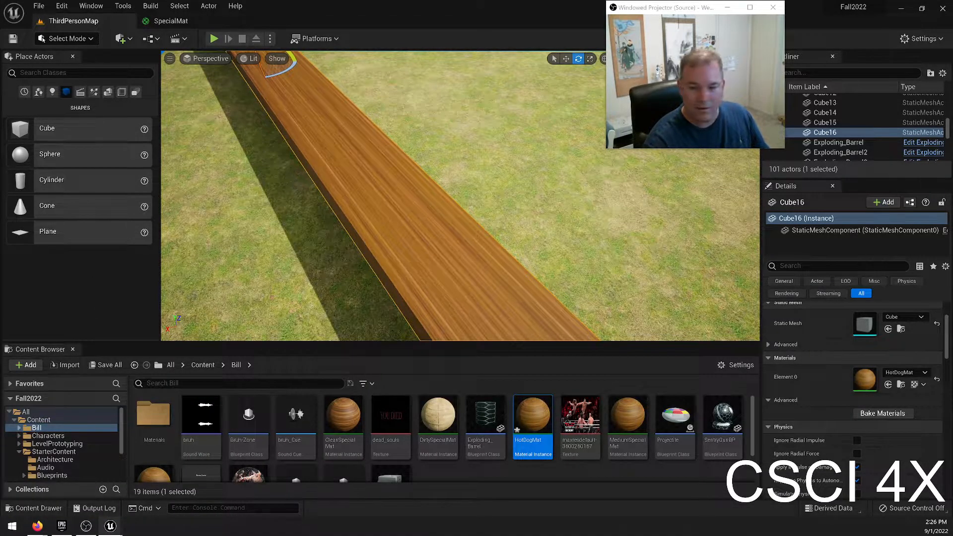
{"action": "scroll", "coordinate": [866, 348], "scroll_direction": "up", "scroll_amount": 3}
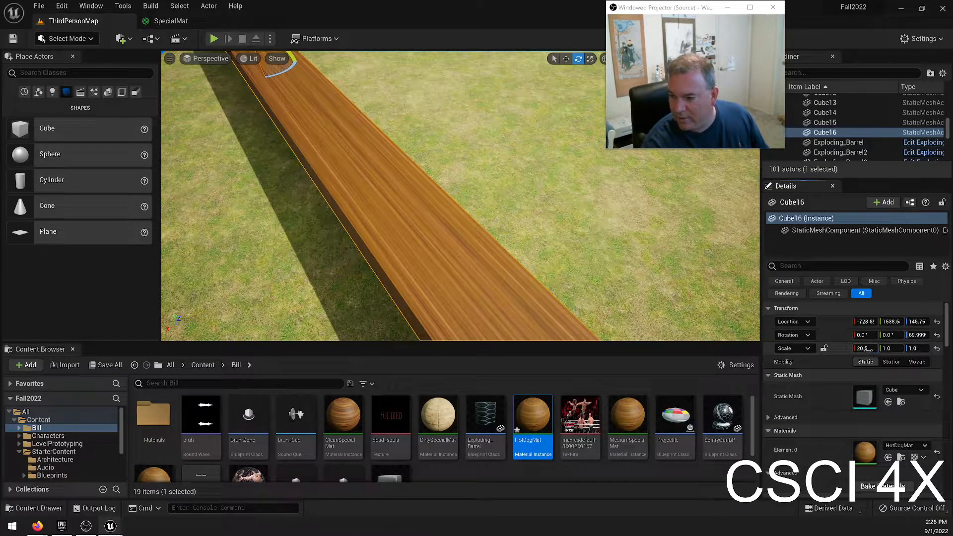
{"action": "left_click", "coordinate": [866, 349]}
{"action": "right_click_drag", "start_coordinate": [385, 214], "coordinate": [417, 215]}
{"action": "key", "text": "s"}
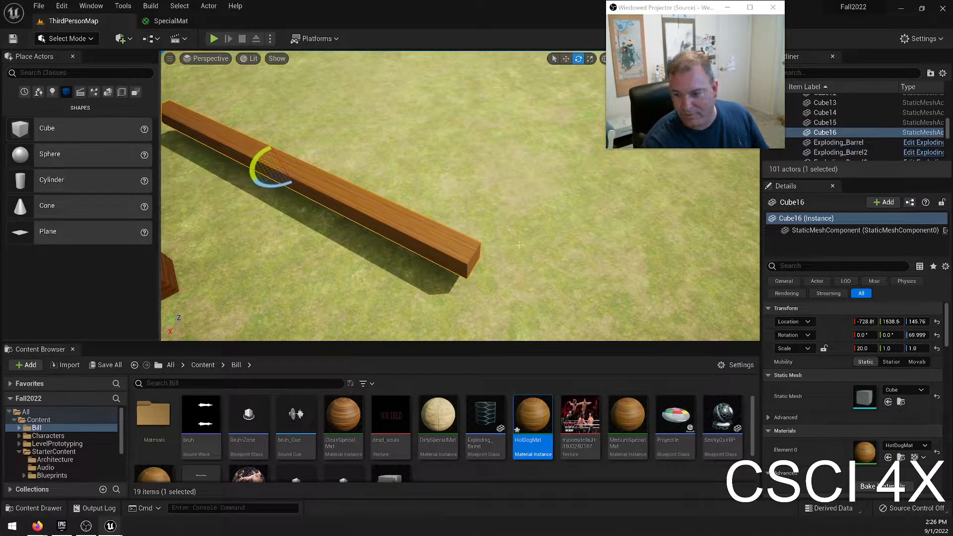
Place the HotDogMat editor and the level editor side by side again.
{"action": "left_click_drag", "start_coordinate": [556, 535], "coordinate": [541, 290]}
{"action": "double_click", "coordinate": [542, 291]}
{"action": "left_click_drag", "start_coordinate": [351, 14], "coordinate": [952, 154]}
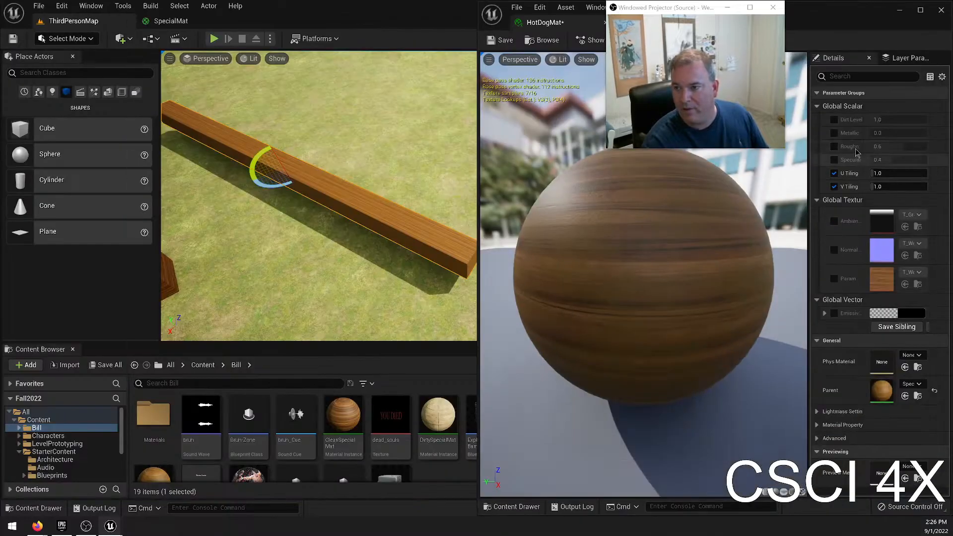
{"action": "double_click", "coordinate": [374, 17]}
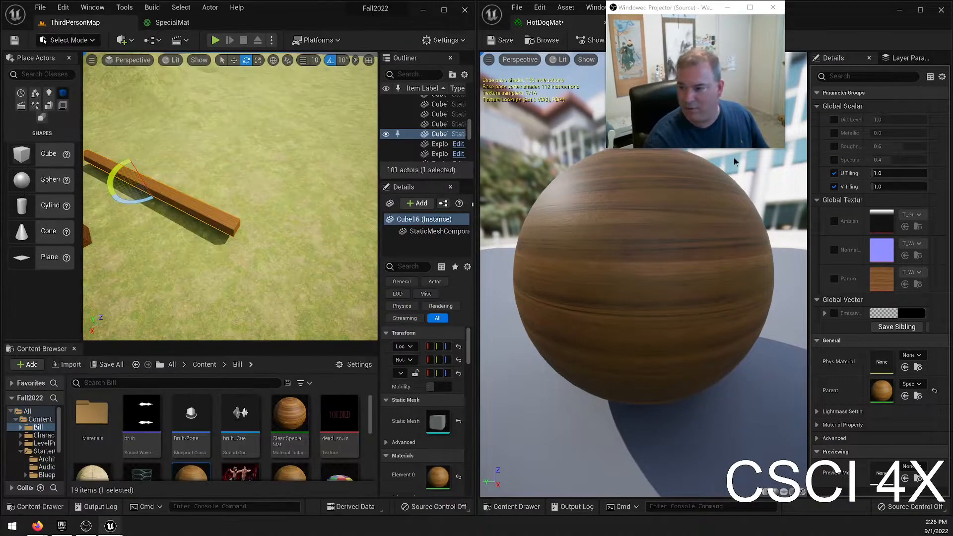
Set HotDogMat's U Tiling to 20 and save the material instance.
{"action": "type", "text": "20"}
{"action": "key", "text": "Return"}
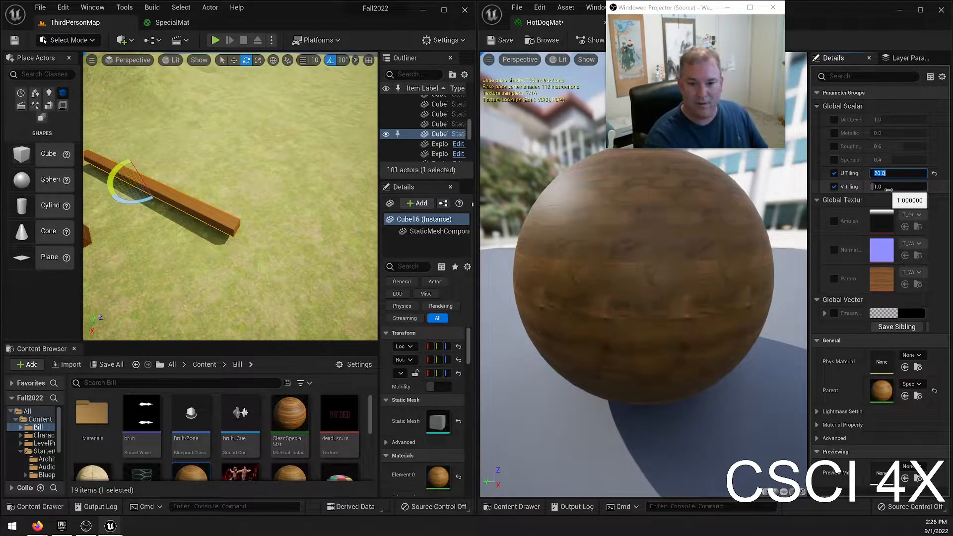
{"action": "left_click", "coordinate": [502, 40]}
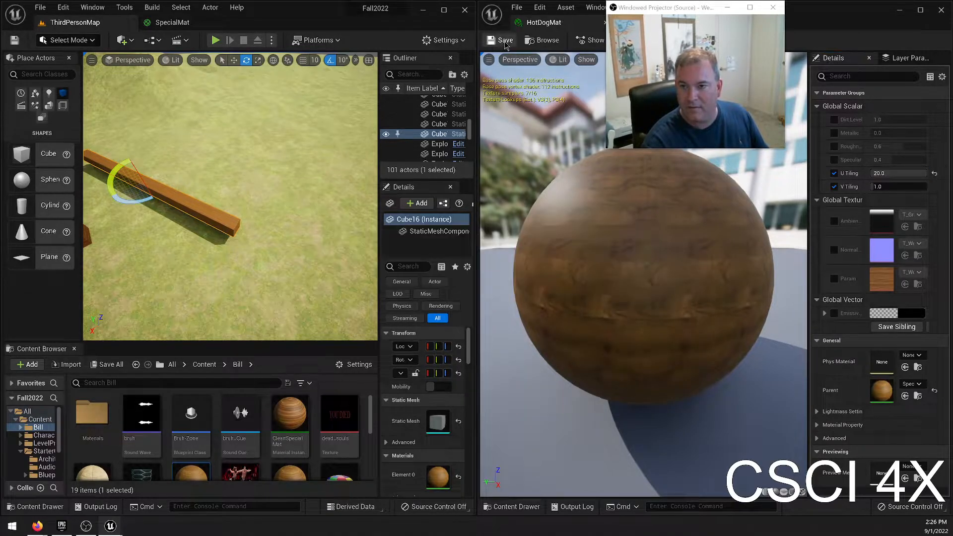
Reapply HotDogMat to the long wall and inspect the grain on its side and upper faces.
{"action": "right_click_drag", "start_coordinate": [258, 188], "coordinate": [223, 189]}
{"action": "scroll", "coordinate": [292, 455], "scroll_direction": "down", "scroll_amount": 3}
{"action": "left_click_drag", "start_coordinate": [191, 437], "coordinate": [260, 186]}
{"action": "right_click_drag", "start_coordinate": [260, 187], "coordinate": [370, 142]}
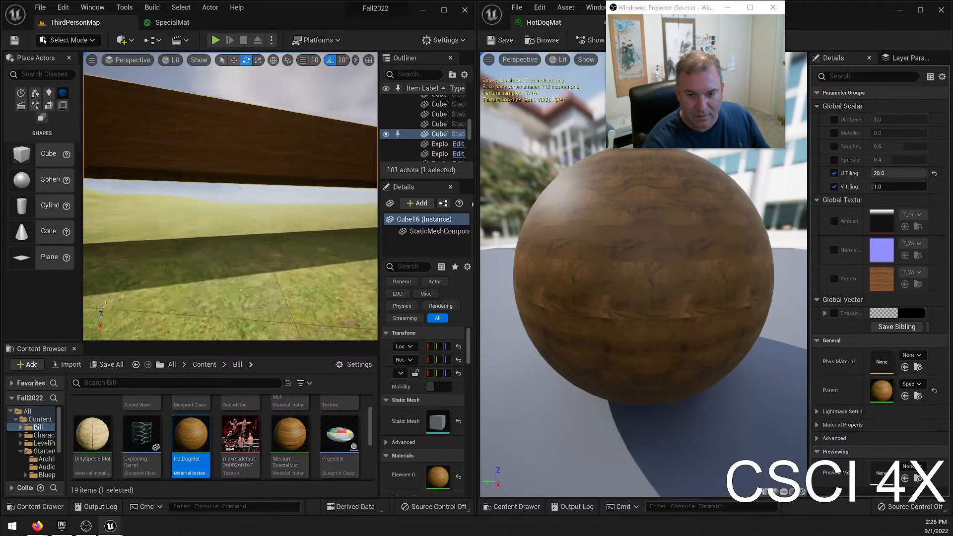
{"action": "right_click_drag", "start_coordinate": [238, 189], "coordinate": [203, 191]}
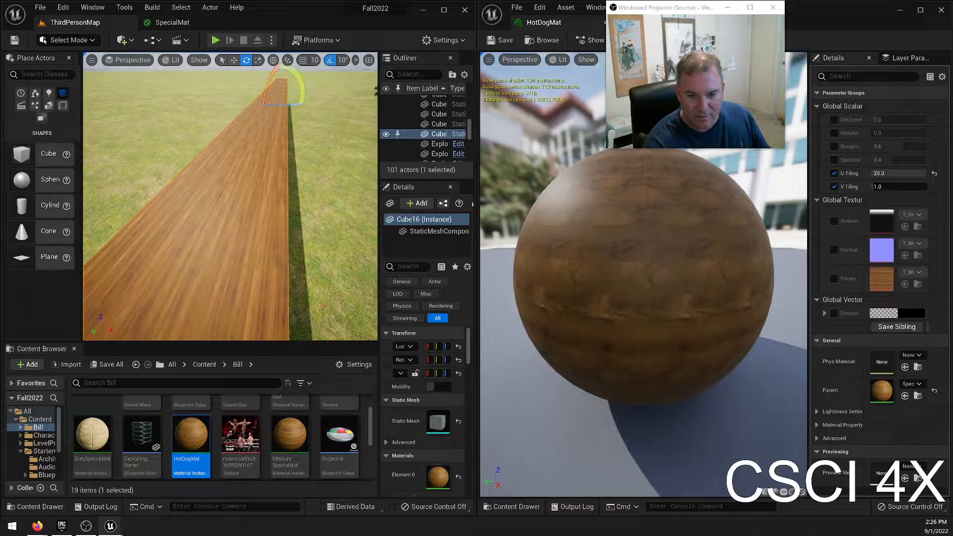
{"action": "right_click_drag", "start_coordinate": [230, 196], "coordinate": [144, 228]}
{"action": "right_click_drag", "start_coordinate": [230, 196], "coordinate": [248, 167]}
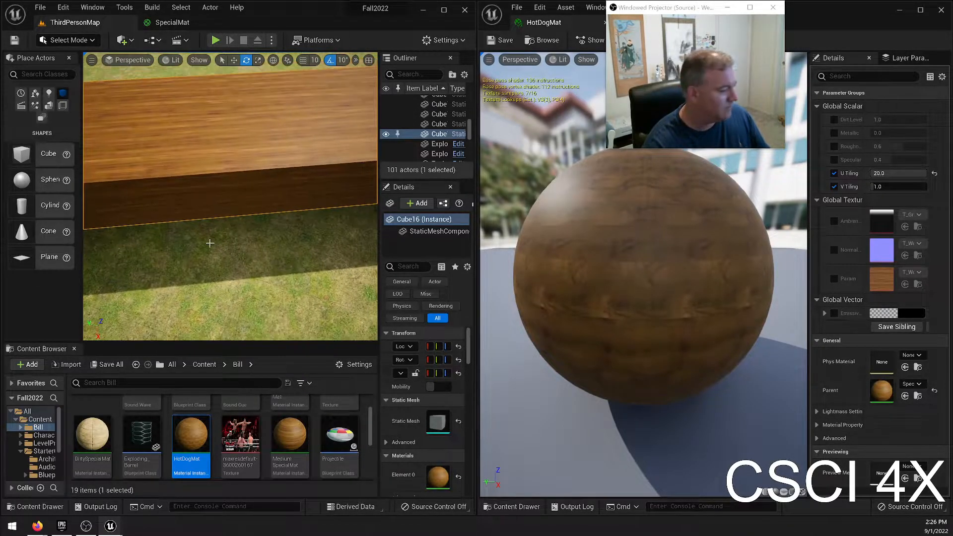
Set HotDogMat's U Tiling to 50 and examine the wall's wood grain from several angles.
{"action": "left_click", "coordinate": [899, 175]}
{"action": "type", "text": "50"}
{"action": "key", "text": "Return"}
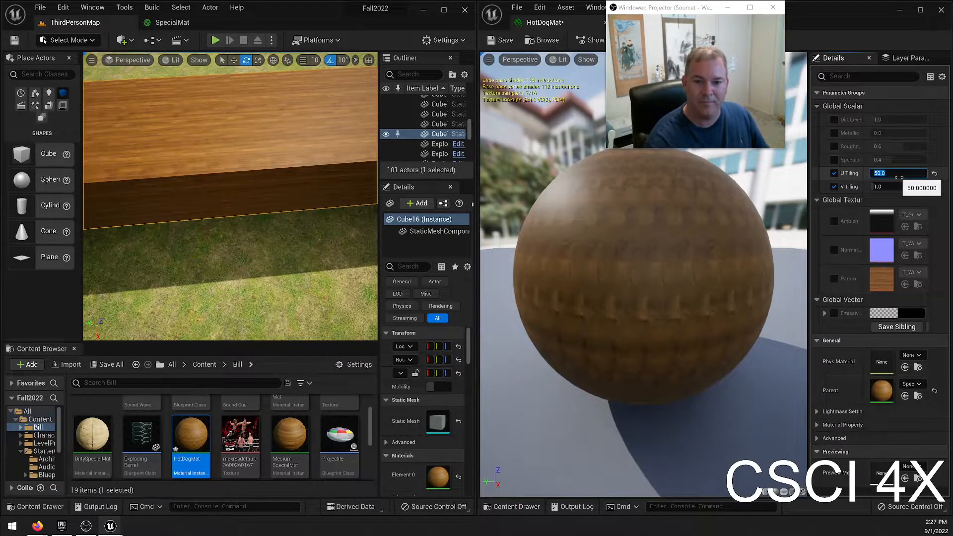
{"action": "key", "text": "s"}
{"action": "right_click_drag", "start_coordinate": [304, 165], "coordinate": [261, 227]}
{"action": "key", "text": "w"}
{"action": "key", "text": "s"}
{"action": "key", "text": "s"}
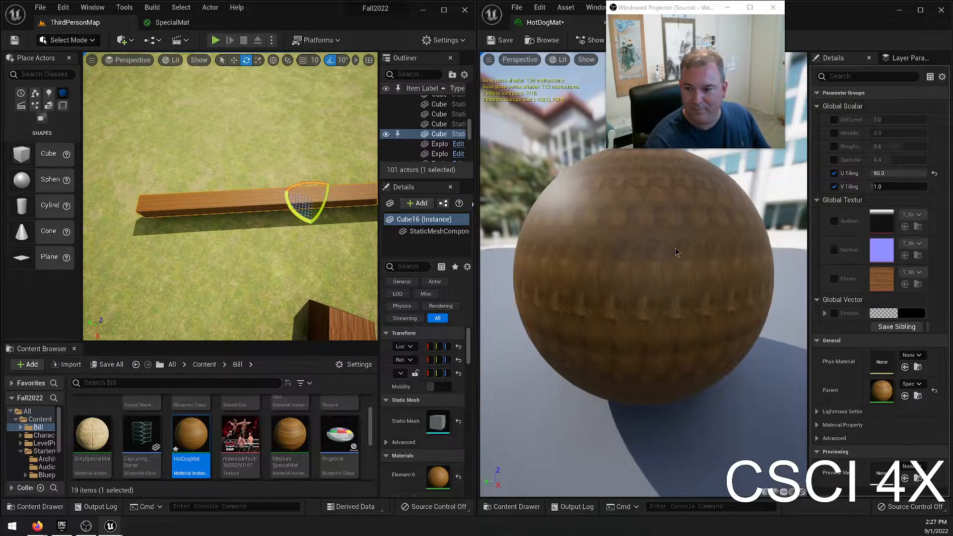
{"action": "key", "text": "w"}
{"action": "right_click_drag", "start_coordinate": [298, 224], "coordinate": [374, 218]}
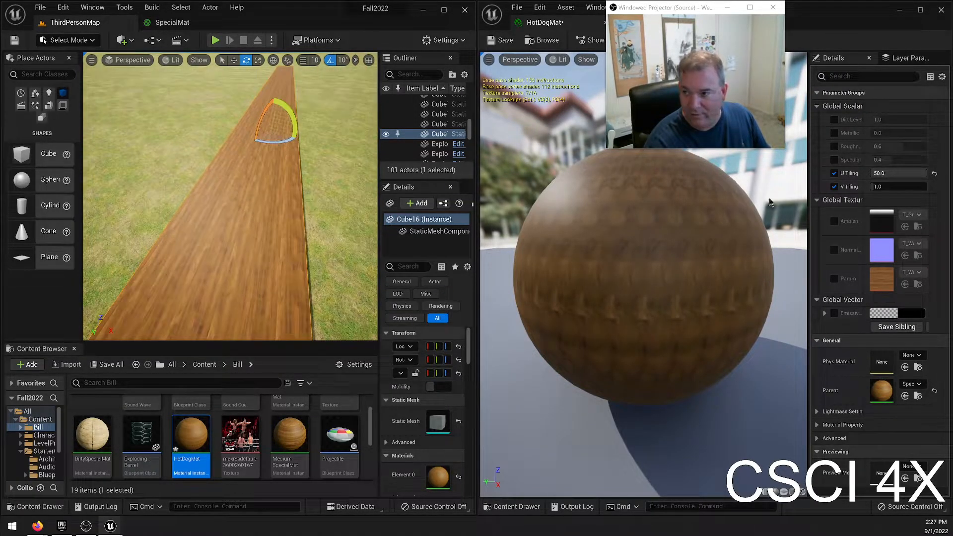
Set HotDogMat's U Tiling to 20 and examine the grain along the long wall's upper and side faces.
{"action": "left_click", "coordinate": [900, 173]}
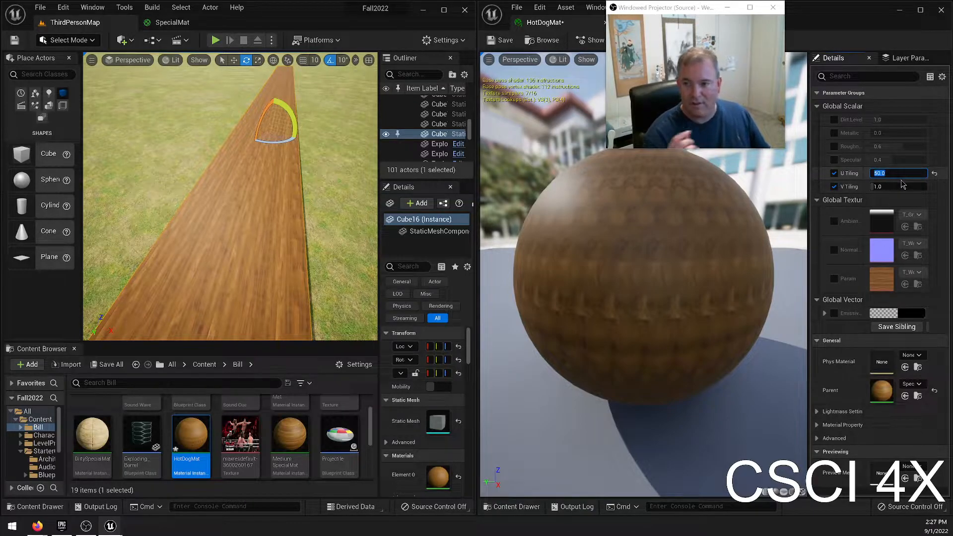
{"action": "type", "text": "20"}
{"action": "key", "text": "Return"}
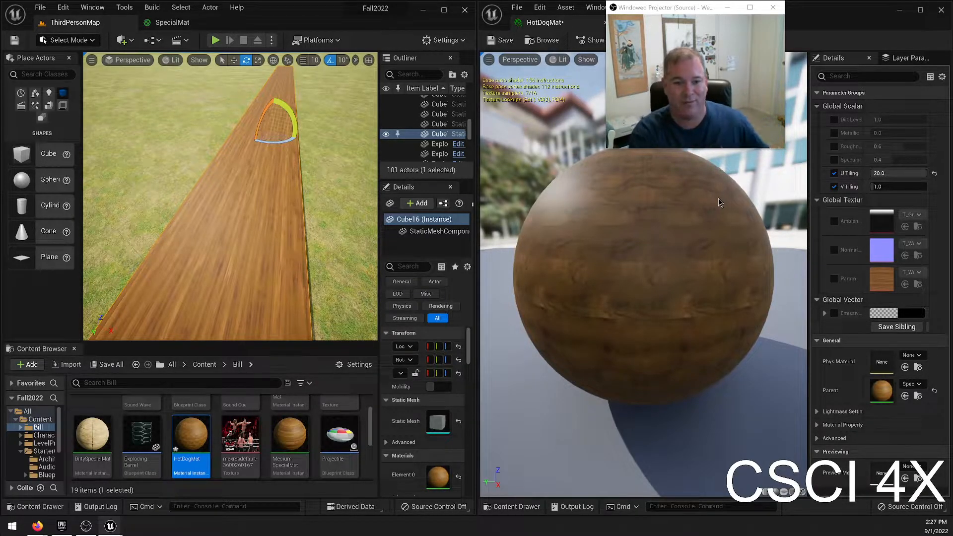
{"action": "right_click_drag", "start_coordinate": [347, 201], "coordinate": [338, 181]}
{"action": "key", "text": "w"}
{"action": "key", "text": "w"}
{"action": "key", "text": "w"}
{"action": "key", "text": "s"}
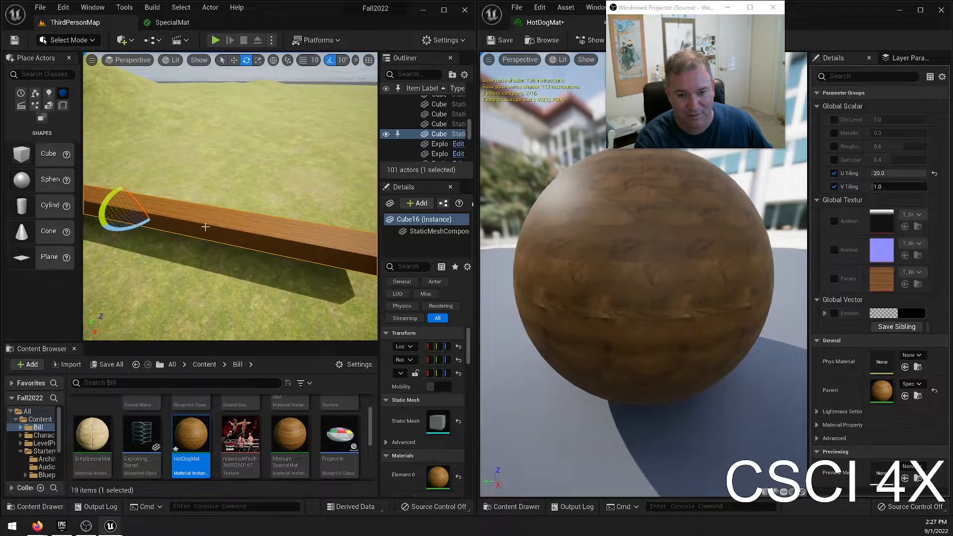
{"action": "key", "text": "w"}
{"action": "mouse_move", "coordinate": [317, 230]}
{"action": "right_mouse_down"}
{"action": "mouse_move", "coordinate": [263, 266]}
{"action": "mouse_move", "coordinate": [318, 249]}
{"action": "right_mouse_up"}
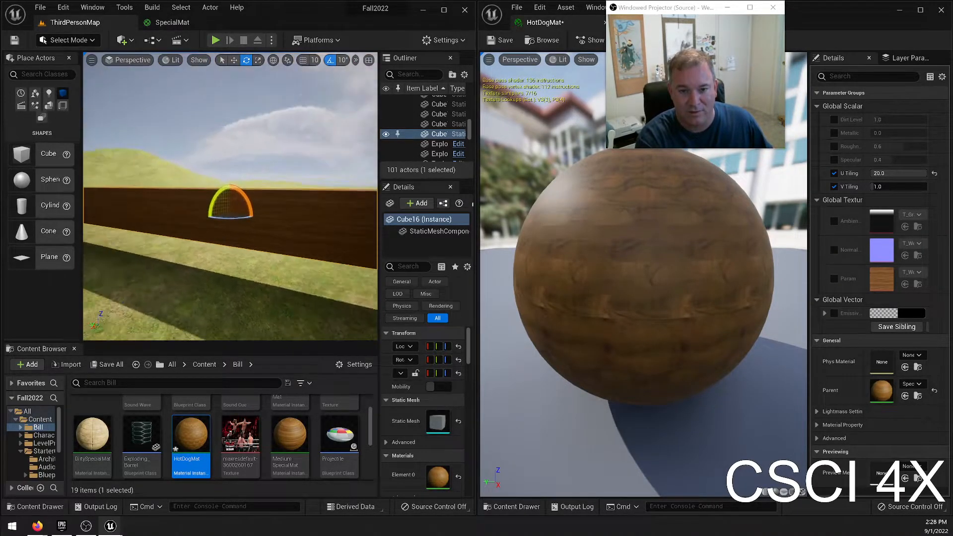
Compare the long wall's wood grain with the nearby wooden cube, viewing the wall's face and upper surface up close.
{"action": "key", "text": "w"}
{"action": "right_click_drag", "start_coordinate": [253, 222], "coordinate": [100, 218]}
{"action": "right_click_drag", "start_coordinate": [231, 197], "coordinate": [171, 216]}
{"action": "key", "text": "w"}
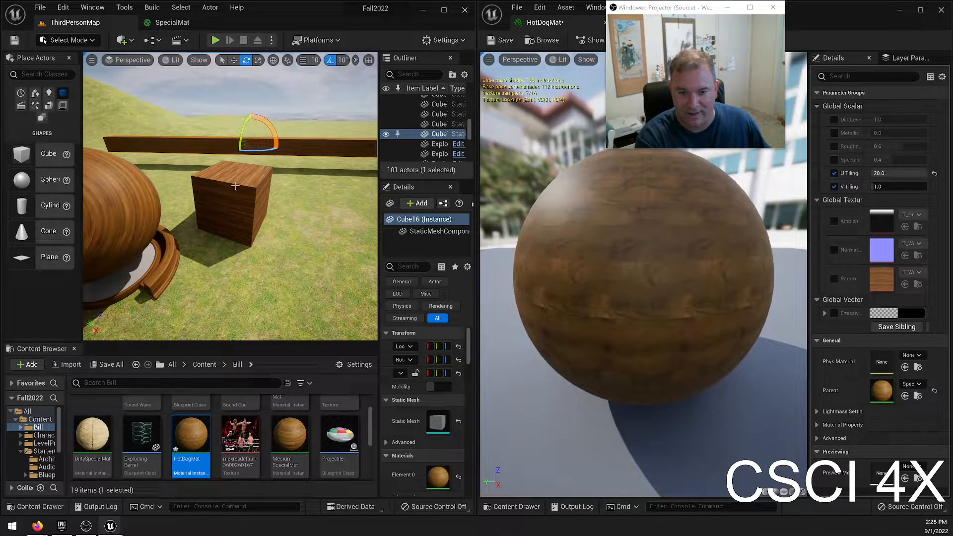
{"action": "left_click", "coordinate": [256, 172]}
{"action": "mouse_move", "coordinate": [311, 167]}
{"action": "right_mouse_down"}
{"action": "mouse_move", "coordinate": [343, 159]}
{"action": "mouse_move", "coordinate": [318, 181]}
{"action": "mouse_move", "coordinate": [311, 168]}
{"action": "right_mouse_up"}
{"action": "key", "text": "w"}
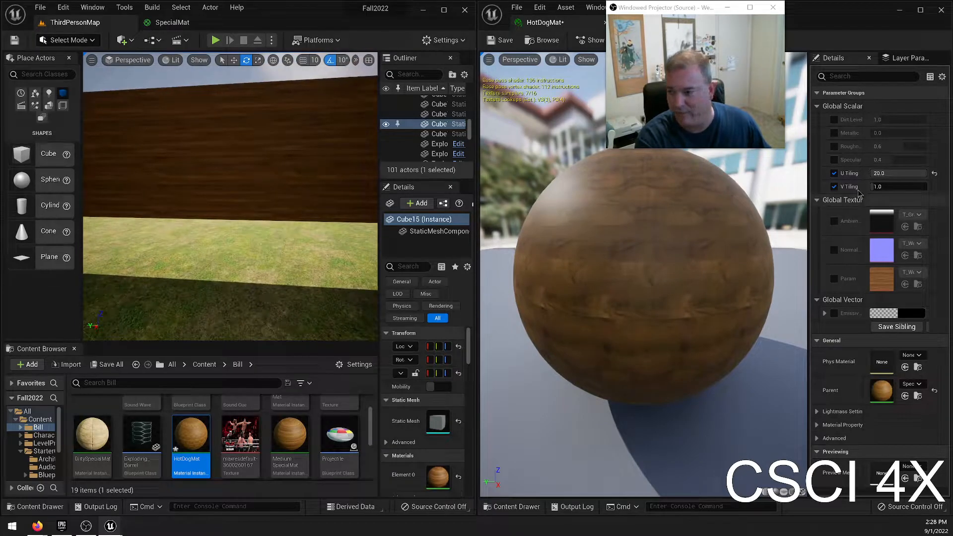
{"action": "left_click", "coordinate": [276, 129]}
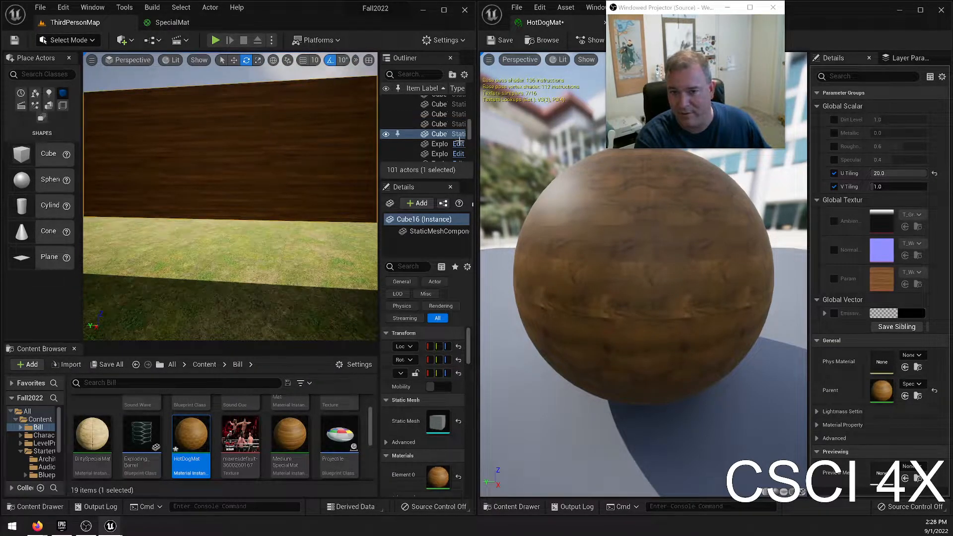
{"action": "key", "text": "w"}
{"action": "right_click_drag", "start_coordinate": [348, 176], "coordinate": [375, 174]}
{"action": "key", "text": "w"}
{"action": "mouse_move", "coordinate": [273, 229]}
{"action": "right_mouse_down"}
{"action": "mouse_move", "coordinate": [298, 229]}
{"action": "mouse_move", "coordinate": [276, 239]}
{"action": "mouse_move", "coordinate": [273, 229]}
{"action": "right_mouse_up"}
Shrink the long wall to an X scale of 3 and inspect its compressed grain in a maximized level editor.
{"action": "key", "text": "r"}
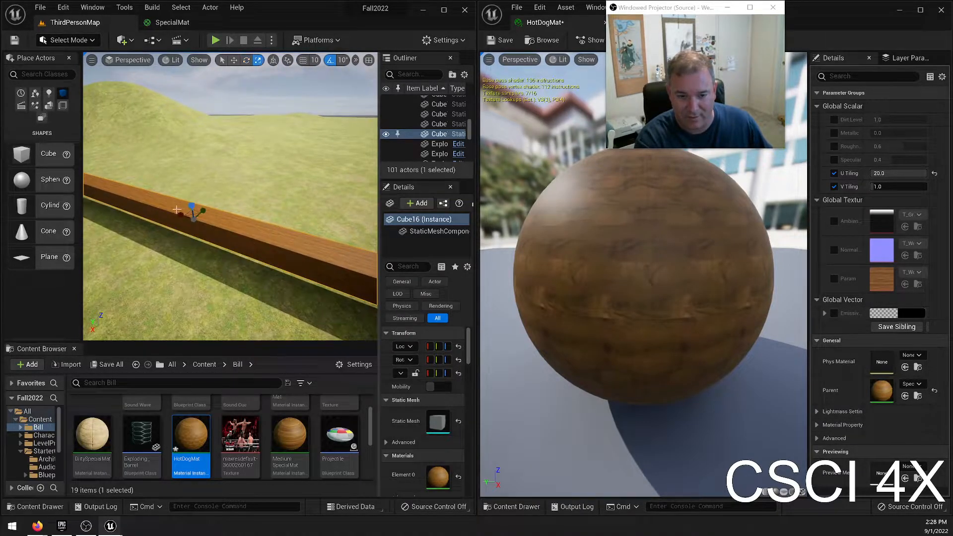
{"action": "left_click_drag", "start_coordinate": [181, 215], "coordinate": [230, 227]}
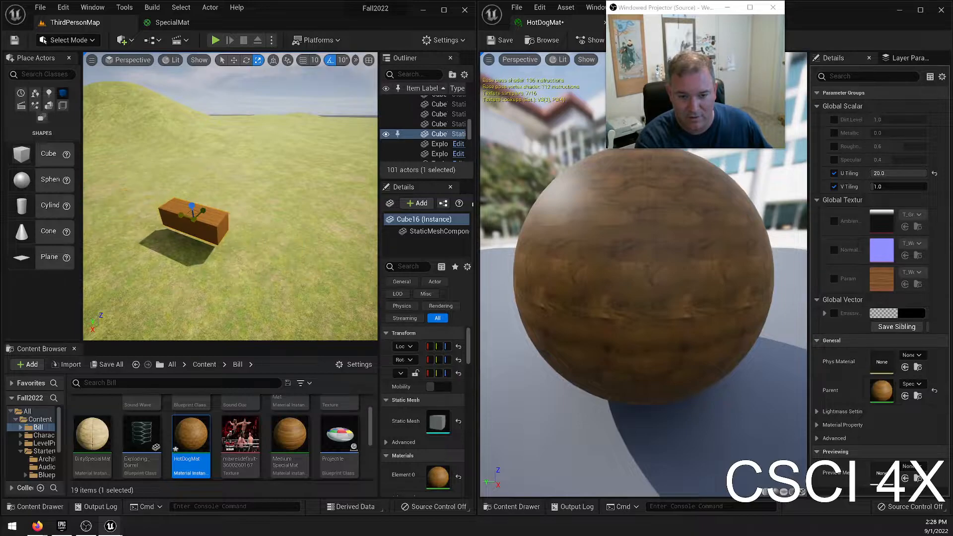
{"action": "right_click_drag", "start_coordinate": [231, 228], "coordinate": [204, 246]}
{"action": "key", "text": "w"}
{"action": "scroll", "coordinate": [253, 203], "scroll_direction": "up", "scroll_amount": 3}
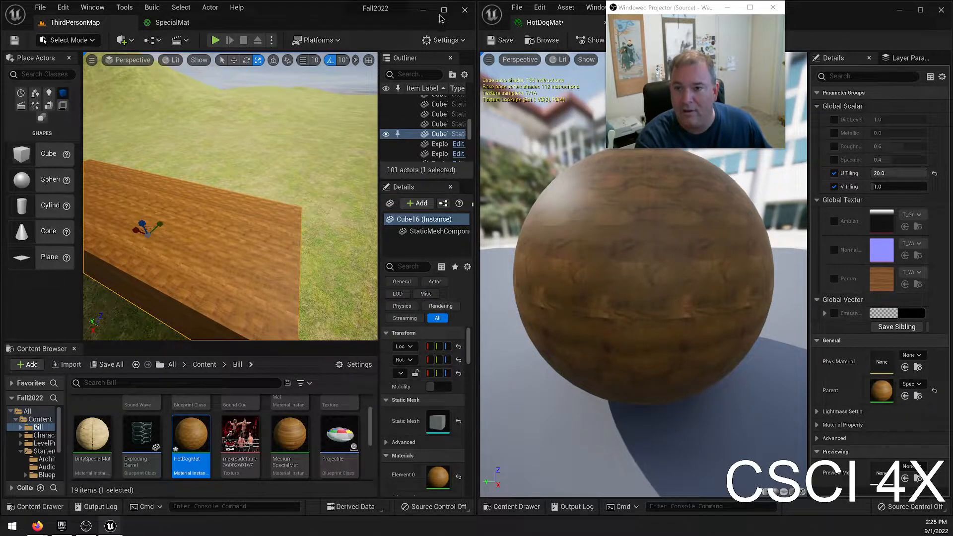
{"action": "left_click", "coordinate": [900, 10]}
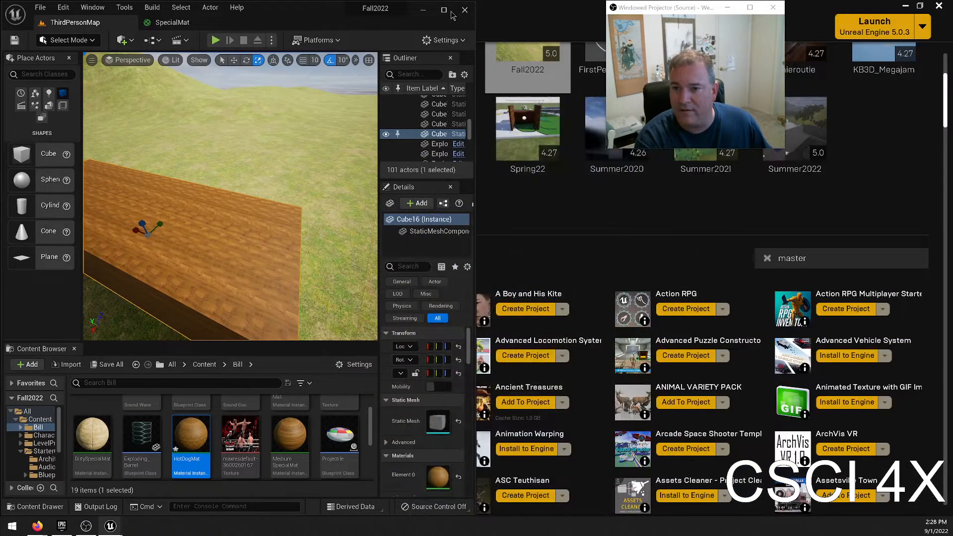
{"action": "left_click", "coordinate": [444, 10]}
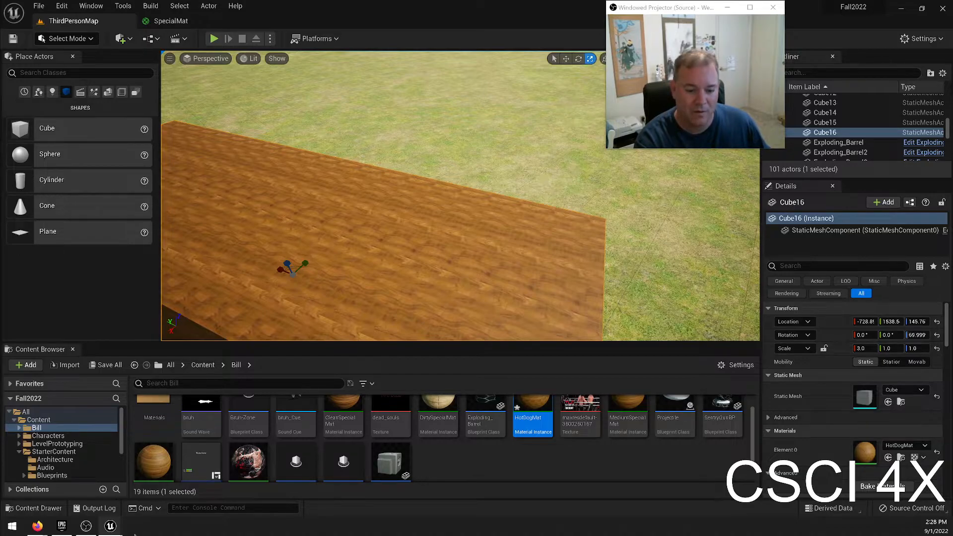
Set HotDogMat's U Tiling to 3 and save the material instance.
{"action": "mouse_move", "coordinate": [111, 526]}
{"action": "left_click", "coordinate": [162, 474]}
{"action": "left_click", "coordinate": [899, 173]}
{"action": "type", "text": "3"}
{"action": "key", "text": "Return"}
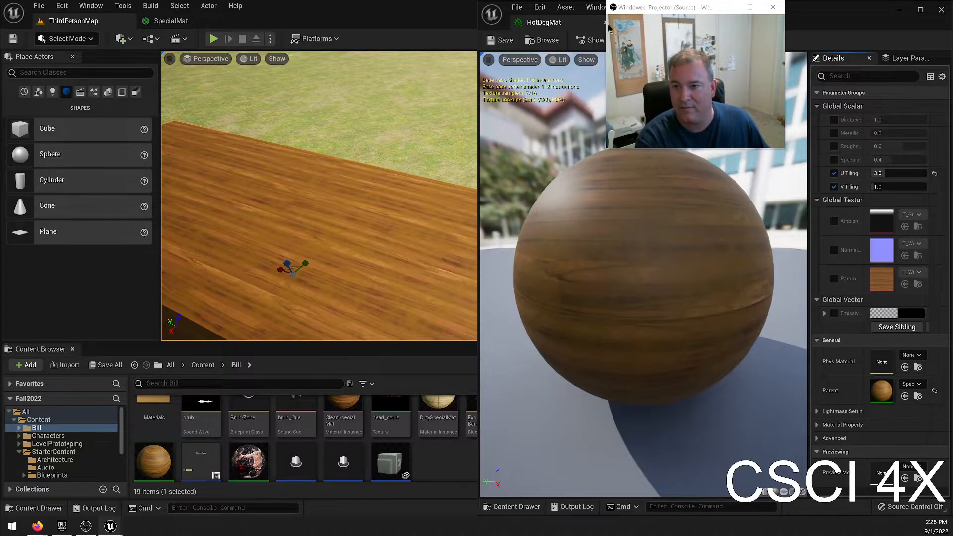
{"action": "left_click", "coordinate": [721, 34]}
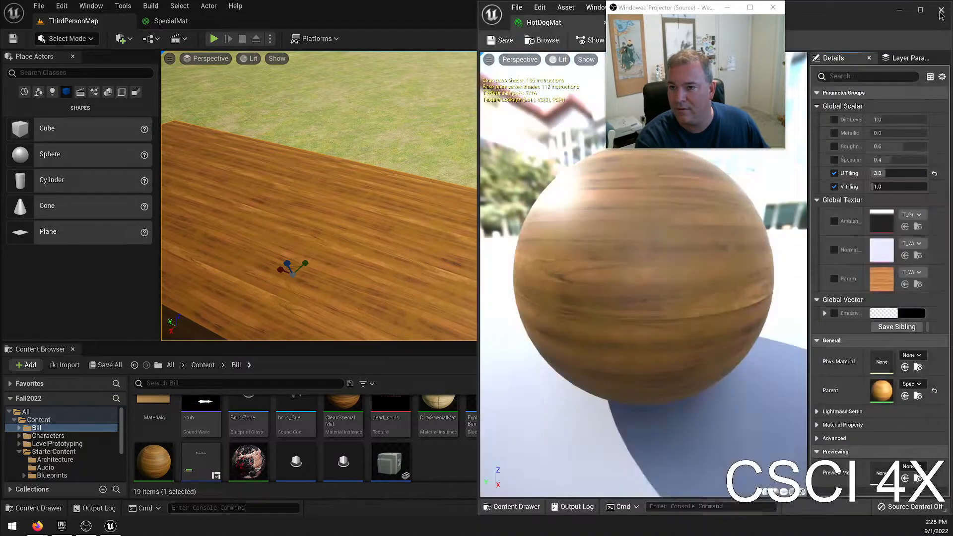
Close the HotDogMat editor and bring the small wooden house into view in the level.
{"action": "left_click", "coordinate": [940, 12]}
{"action": "right_click_drag", "start_coordinate": [460, 195], "coordinate": [467, 175]}
{"action": "key", "text": "w"}
{"action": "right_click_drag", "start_coordinate": [520, 212], "coordinate": [591, 211]}
{"action": "key", "text": "e"}
{"action": "mouse_move", "coordinate": [432, 160]}
{"action": "right_mouse_down"}
{"action": "mouse_move", "coordinate": [459, 162]}
{"action": "mouse_move", "coordinate": [432, 161]}
{"action": "right_mouse_up"}
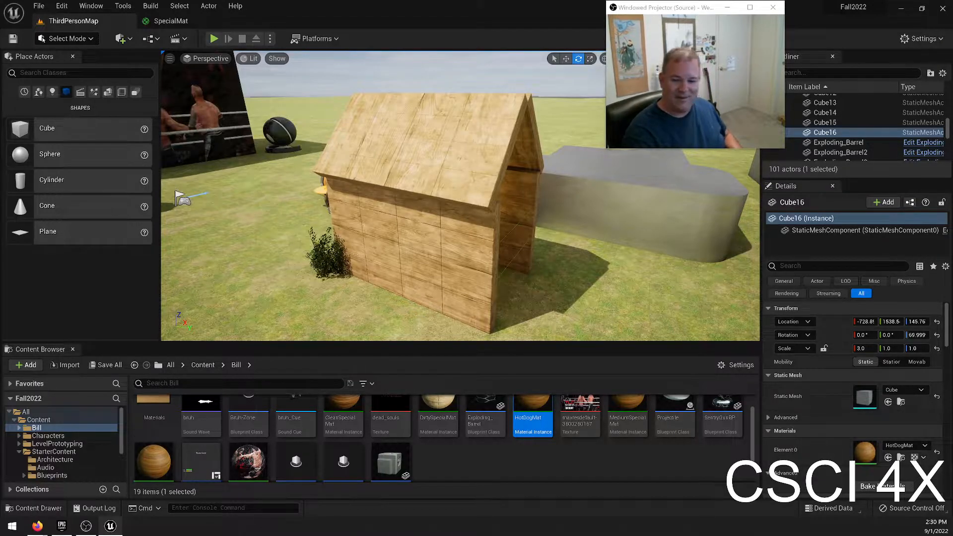
{"action": "scroll", "coordinate": [547, 437], "scroll_direction": "down", "scroll_amount": 2}
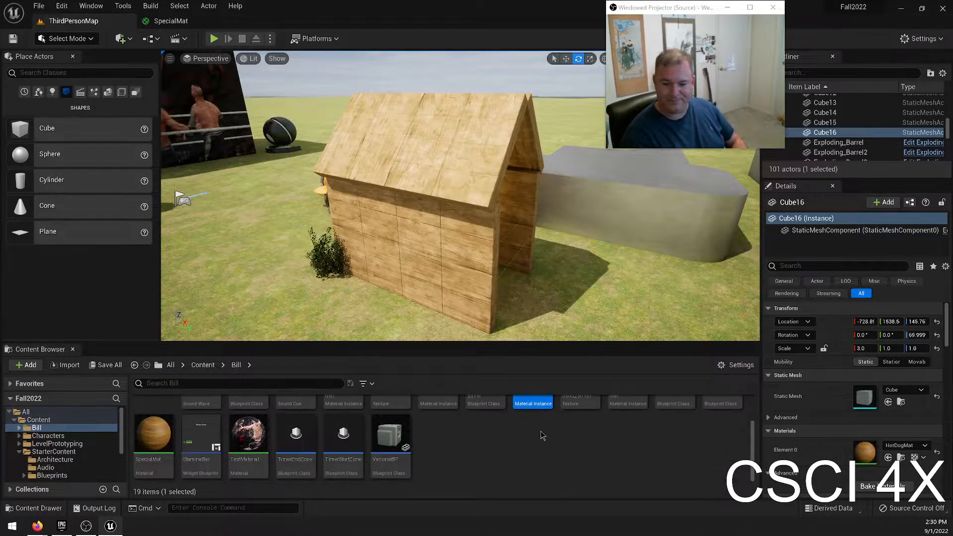
{"action": "scroll", "coordinate": [453, 450], "scroll_direction": "up", "scroll_amount": 3}
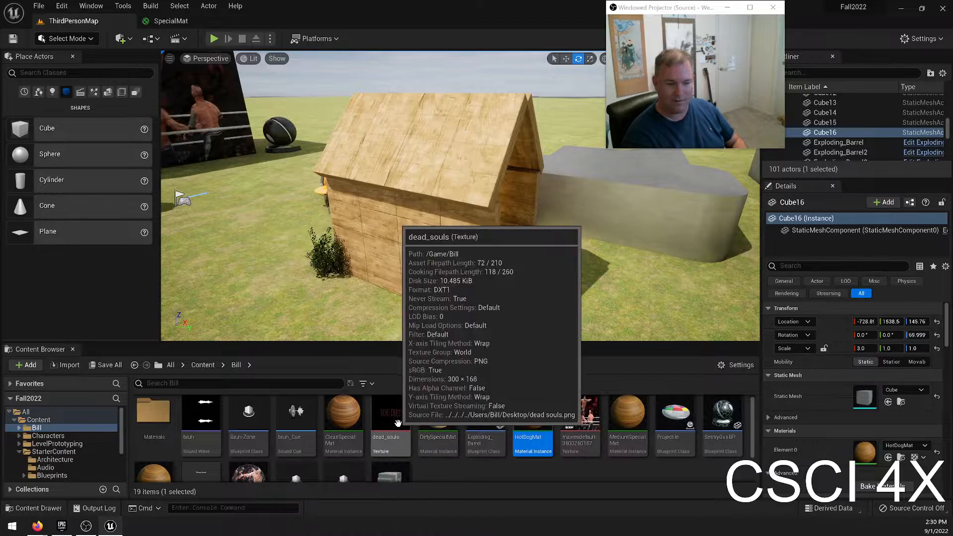
Fly around the level to examine the materials on the shortened wooden wall and the WWE poster wall.
{"action": "right_click_drag", "start_coordinate": [204, 269], "coordinate": [176, 253]}
{"action": "key", "text": "w"}
{"action": "key", "text": "w"}
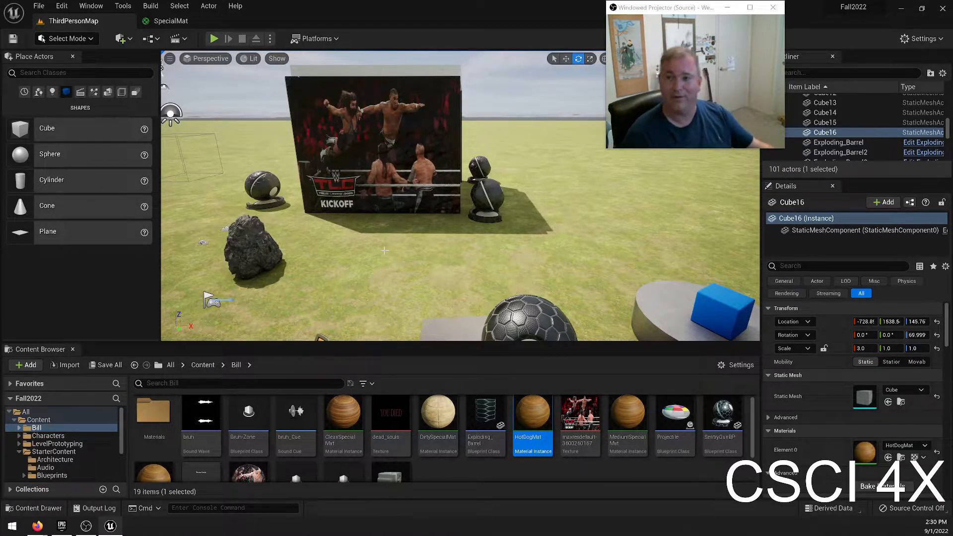
{"action": "right_click_drag", "start_coordinate": [495, 231], "coordinate": [309, 201]}
{"action": "key", "text": "w"}
{"action": "key", "text": "w"}
{"action": "key", "text": "w"}
{"action": "key", "text": "d"}
{"action": "right_click_drag", "start_coordinate": [425, 234], "coordinate": [402, 265]}
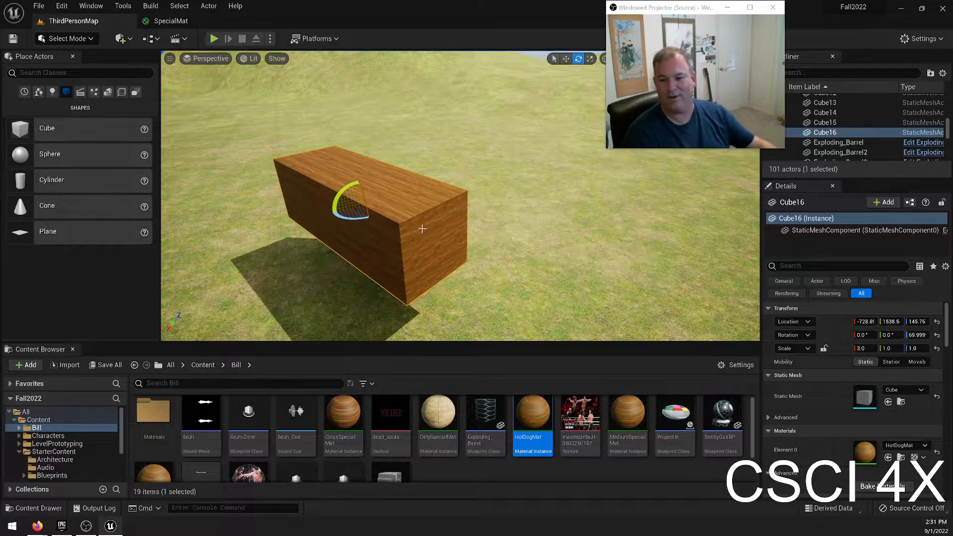
{"action": "right_click_drag", "start_coordinate": [496, 238], "coordinate": [540, 199]}
{"action": "key", "text": "w"}
{"action": "key", "text": "d"}
{"action": "key", "text": "w"}
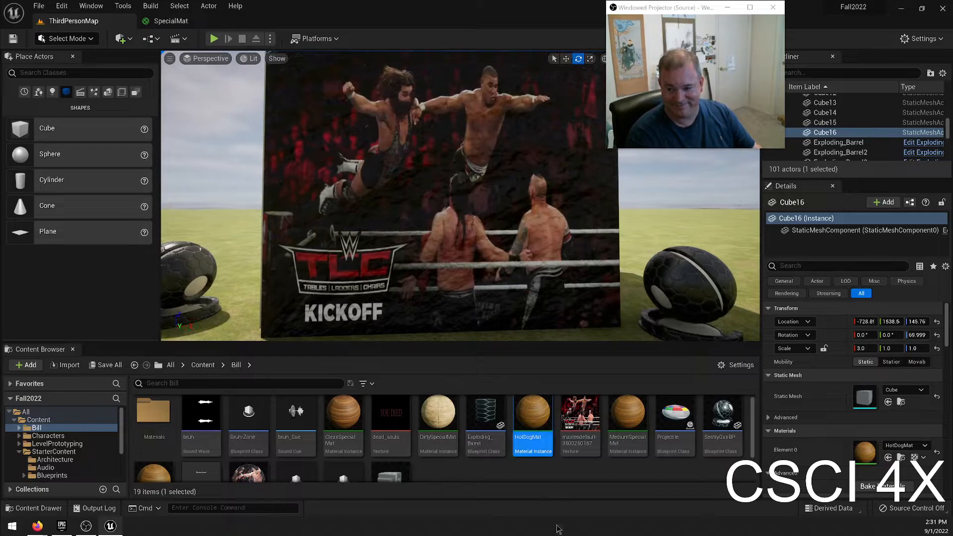
Rename the TestMaterial asset in the Bill folder as WWE_Mat.
{"action": "scroll", "coordinate": [621, 466], "scroll_direction": "down", "scroll_amount": 1}
{"action": "scroll", "coordinate": [634, 461], "scroll_direction": "up", "scroll_amount": 2}
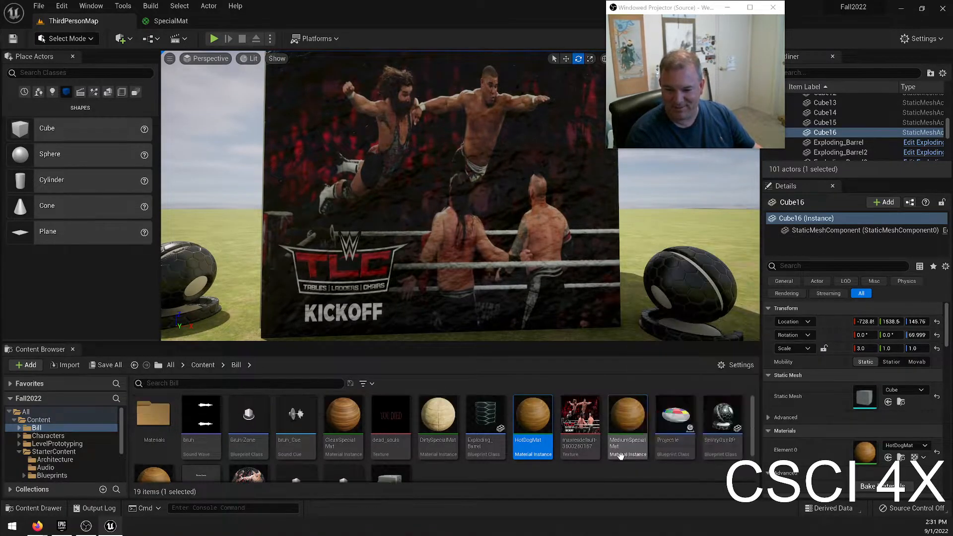
{"action": "scroll", "coordinate": [596, 449], "scroll_direction": "down", "scroll_amount": 3}
{"action": "left_click", "coordinate": [248, 439]}
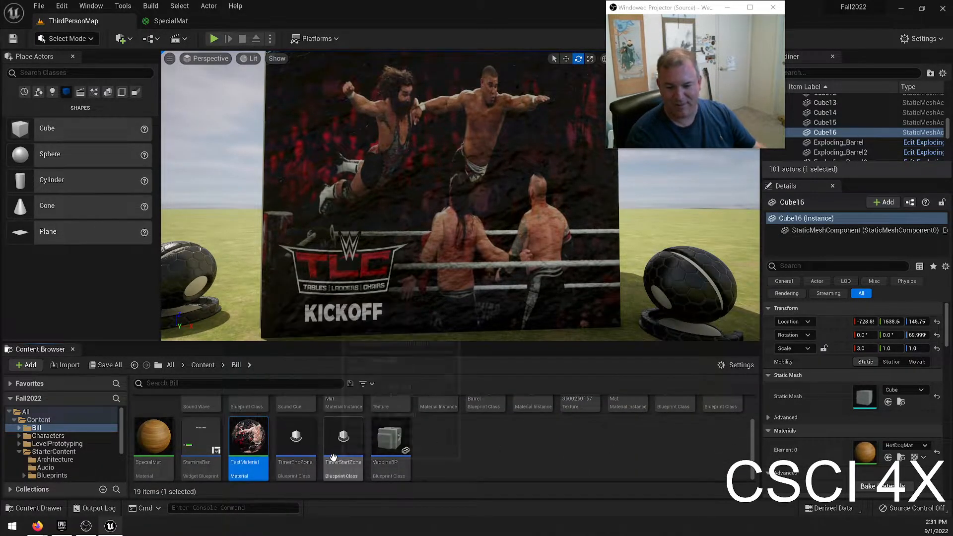
{"action": "key", "text": "F2"}
{"action": "type", "text": "WEW"}
{"action": "key", "text": "BackSpace"}
{"action": "key", "text": "BackSpace"}
{"action": "type", "text": "WE_"}
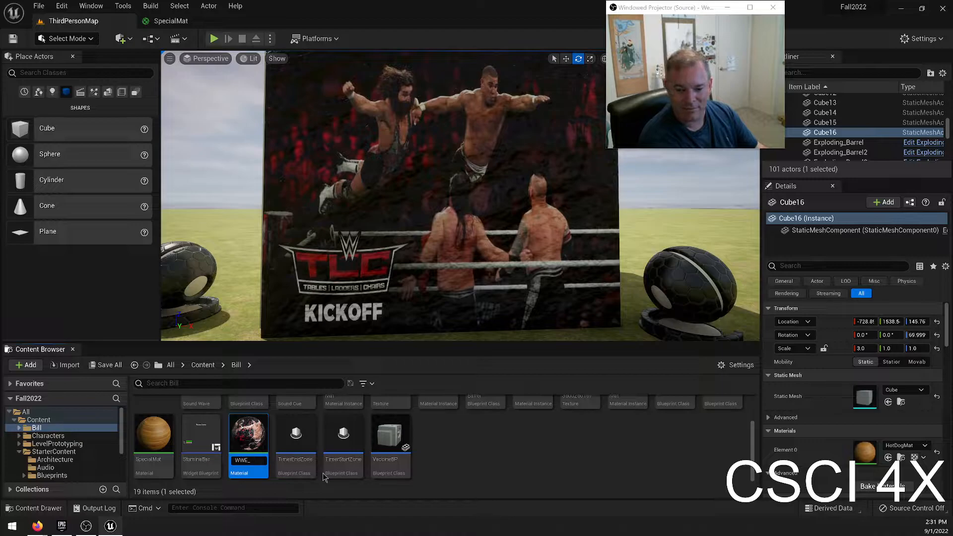
{"action": "type", "text": "_<"}
{"action": "key", "text": "BackSpace"}
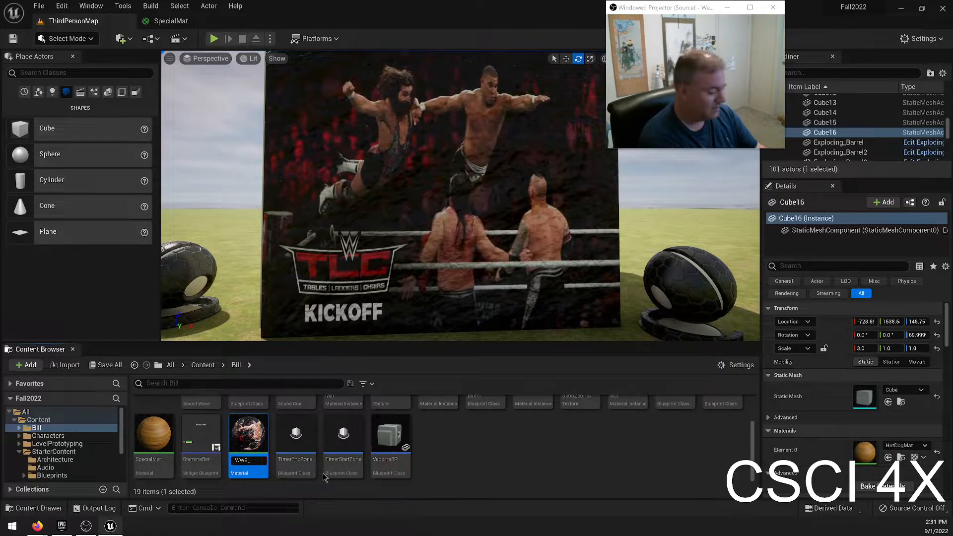
{"action": "key", "text": "Return"}
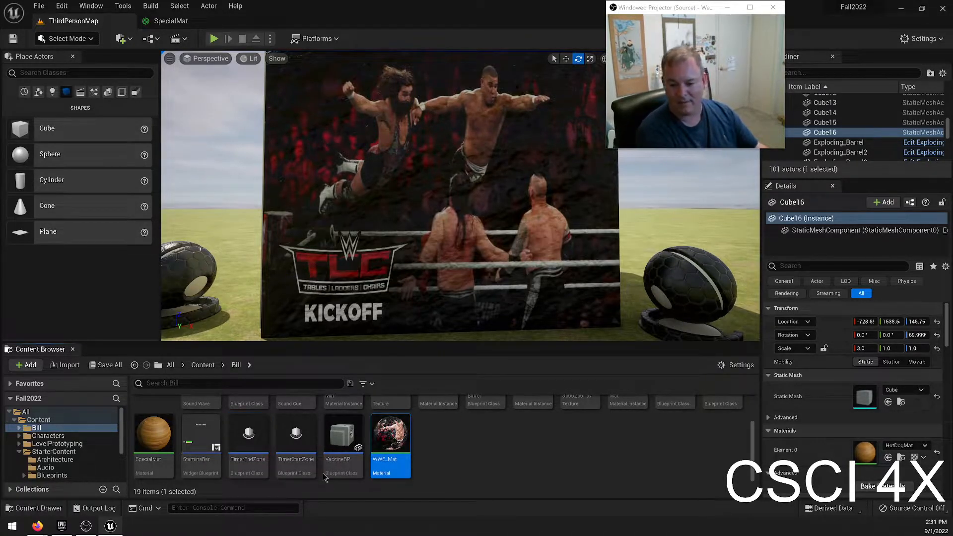
Open WWE_Mat, add a Panner node and connect it to the UVs of the wrestling image's Texture Sample.
{"action": "key", "text": "Return"}
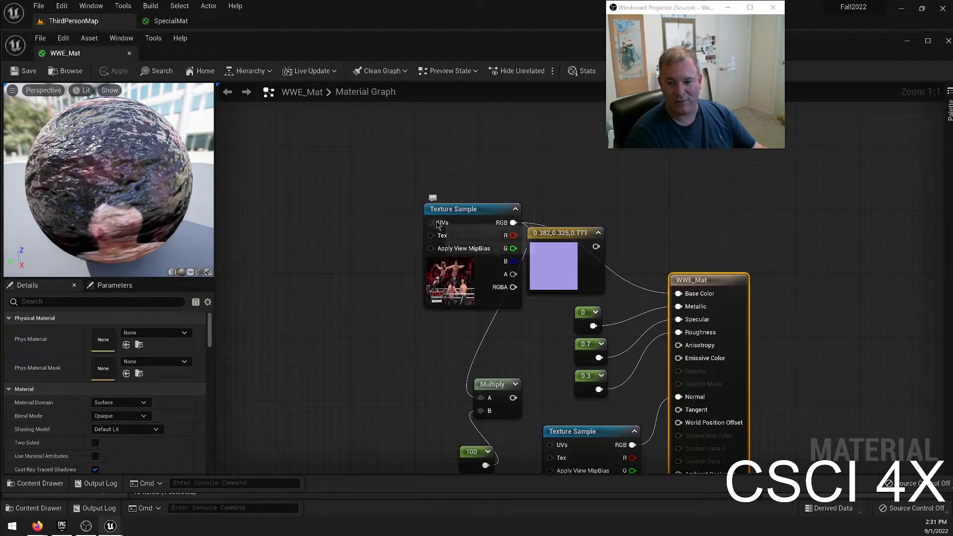
{"action": "left_click", "coordinate": [294, 252]}
{"action": "right_click_drag", "start_coordinate": [292, 252], "coordinate": [288, 256]}
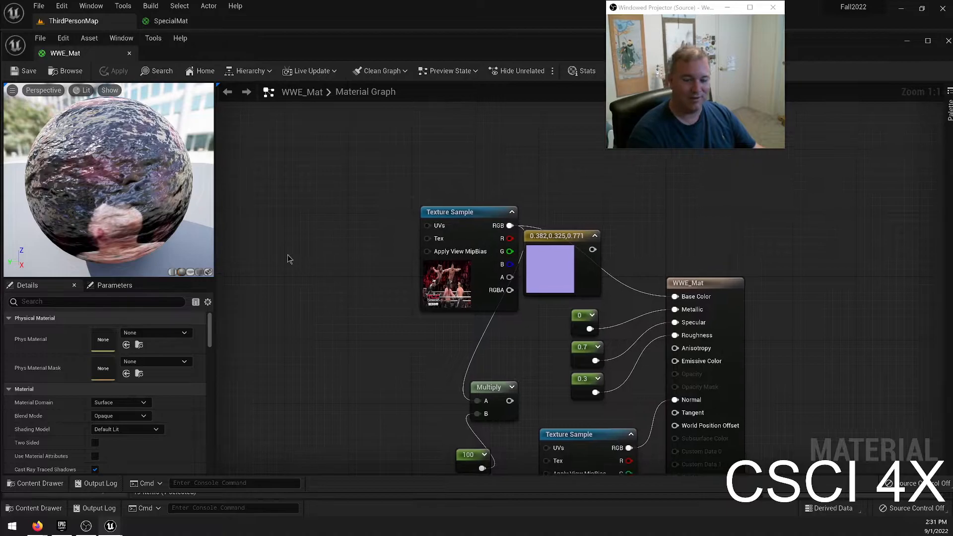
{"action": "right_click", "coordinate": [299, 258]}
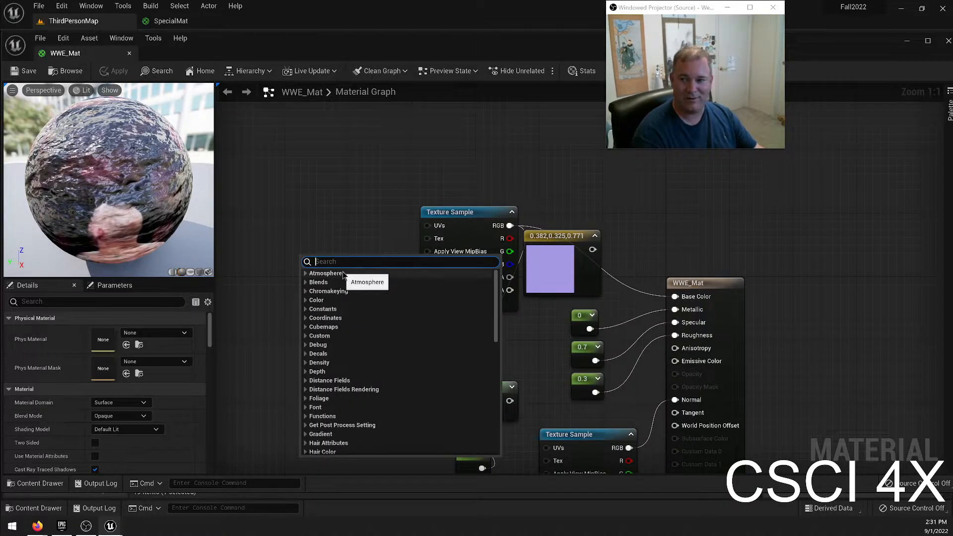
{"action": "type", "text": "panner"}
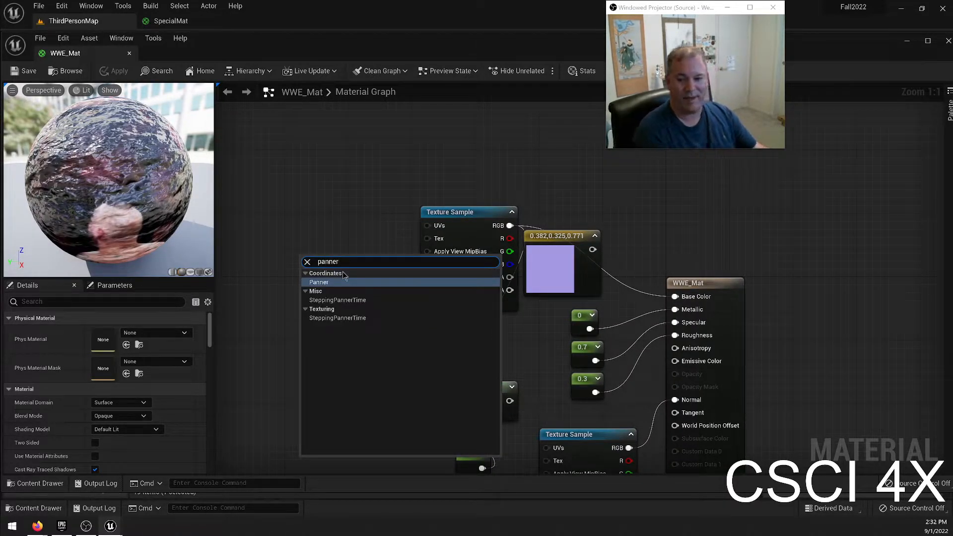
{"action": "key", "text": "Return"}
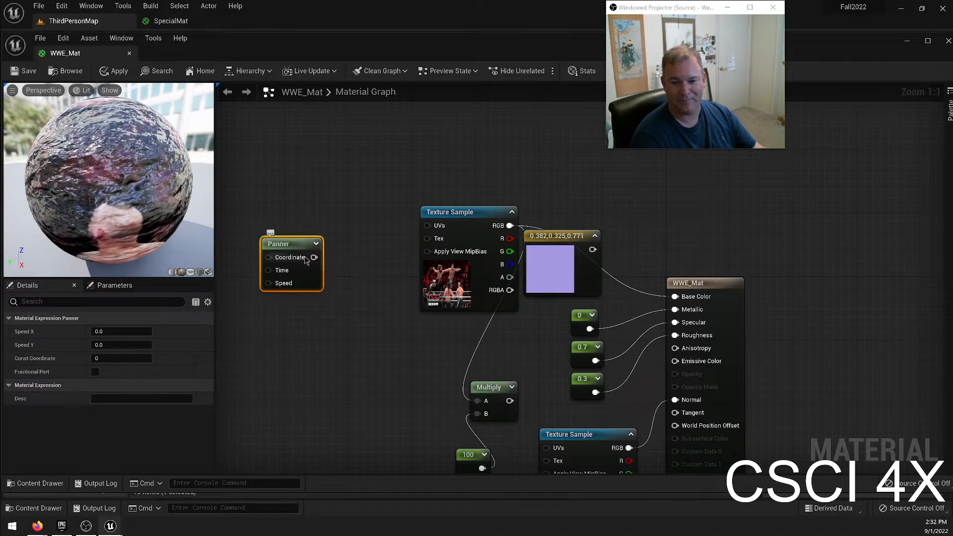
{"action": "left_click_drag", "start_coordinate": [314, 257], "coordinate": [427, 226]}
{"action": "left_click_drag", "start_coordinate": [288, 243], "coordinate": [352, 211]}
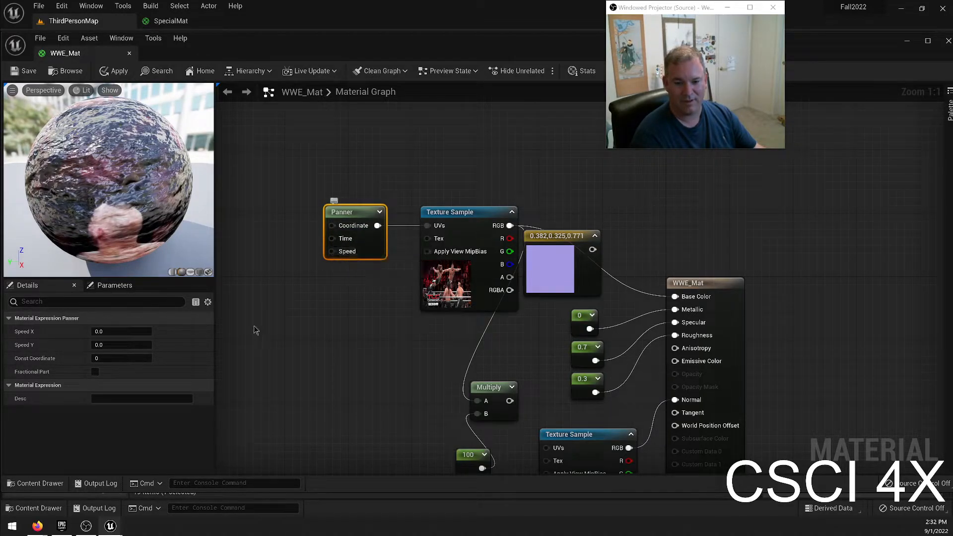
Set the Panner's Speed X to 1 and Speed Y to 0, and apply the changes to WWE_Mat.
{"action": "left_click", "coordinate": [128, 330]}
{"action": "type", "text": "1"}
{"action": "key", "text": "Return"}
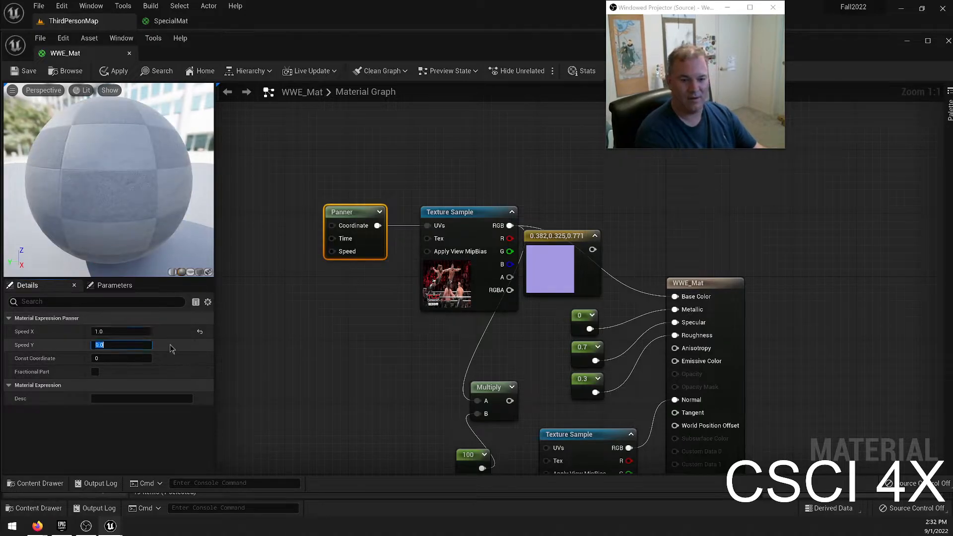
{"action": "key", "text": "Tab"}
{"action": "type", "text": "1"}
{"action": "key", "text": "BackSpace"}
{"action": "type", "text": "0"}
{"action": "key", "text": "Return"}
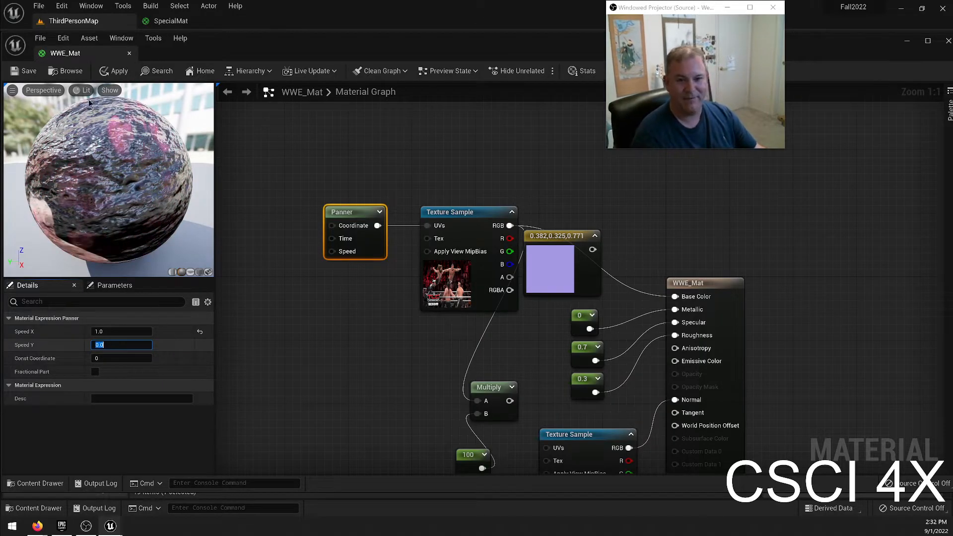
{"action": "left_click", "coordinate": [113, 70]}
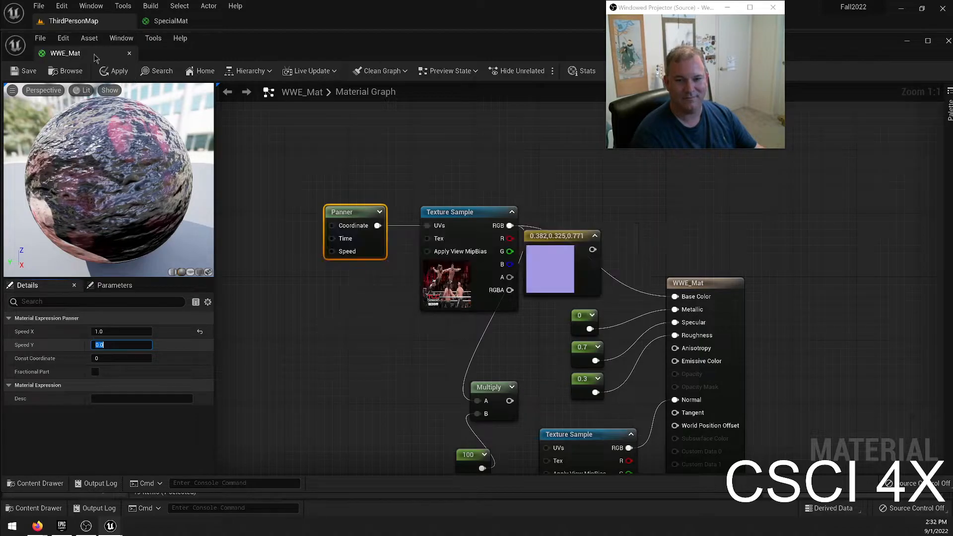
Dock the WWE_Mat editor beside the level's tab and view the scrolling poster wall from a distance in ThirdPersonMap.
{"action": "left_click_drag", "start_coordinate": [80, 56], "coordinate": [243, 25]}
{"action": "left_click", "coordinate": [82, 21]}
{"action": "key", "text": "s"}
{"action": "right_click_drag", "start_coordinate": [498, 225], "coordinate": [492, 221]}
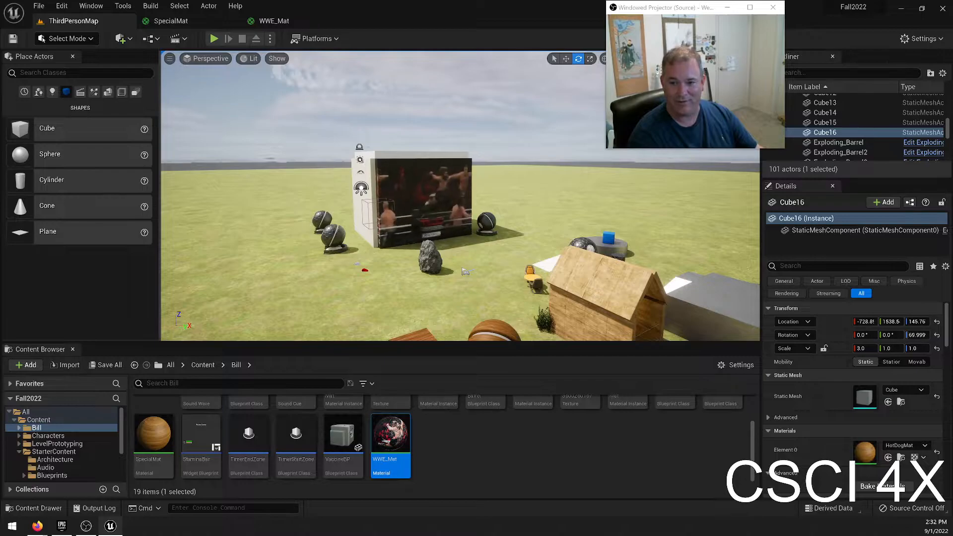
Inspect the scrolling wrestling texture on the poster wall up close, and back away to see the whole wall.
{"action": "key", "text": "w"}
{"action": "key", "text": "w"}
{"action": "key", "text": "s"}
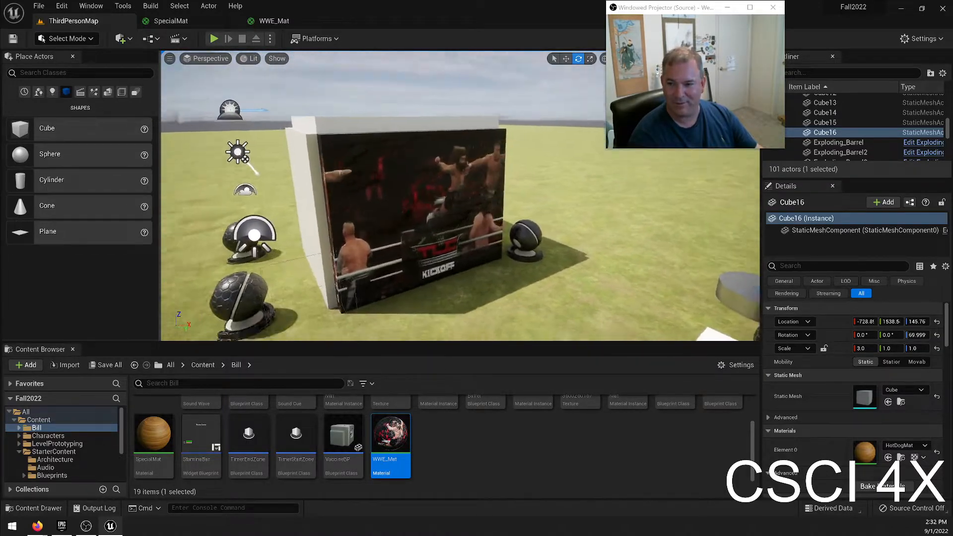
{"action": "key", "text": "s"}
{"action": "key", "text": "d"}
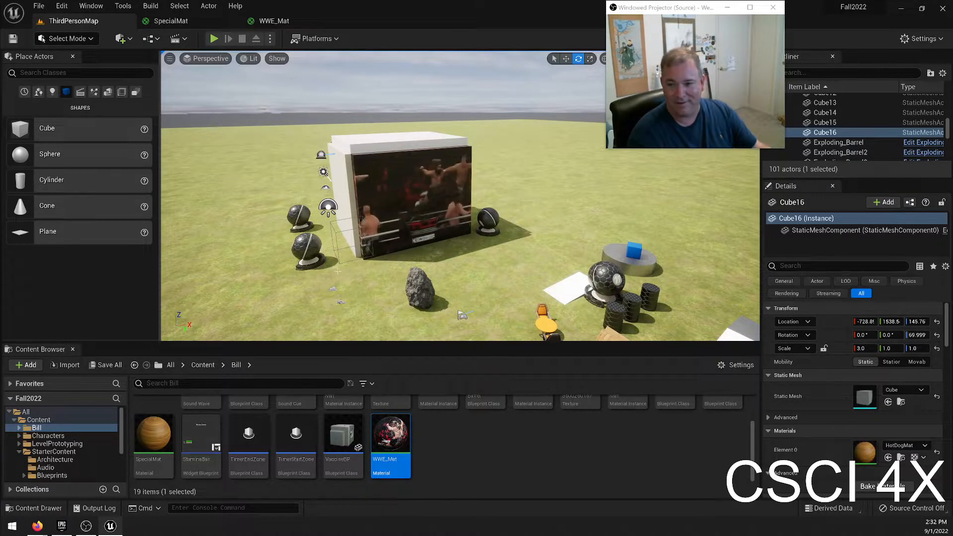
Set the Panner's Speed X to 0 and Speed Y to 1 in WWE_Mat, save it and check the poster wall in ThirdPersonMap.
{"action": "left_click", "coordinate": [274, 21]}
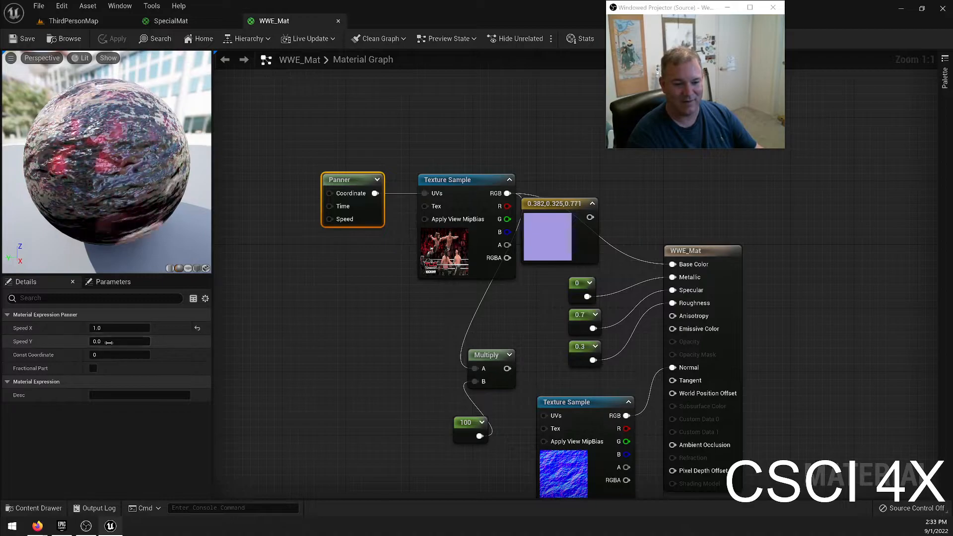
{"action": "left_click", "coordinate": [118, 328]}
{"action": "type", "text": "0"}
{"action": "key", "text": "Tab"}
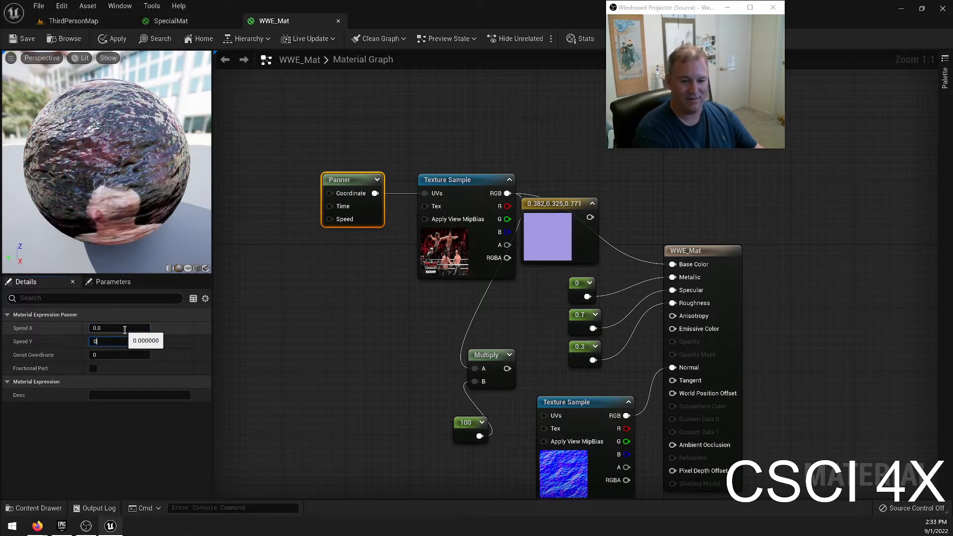
{"action": "type", "text": "1"}
{"action": "key", "text": "Return"}
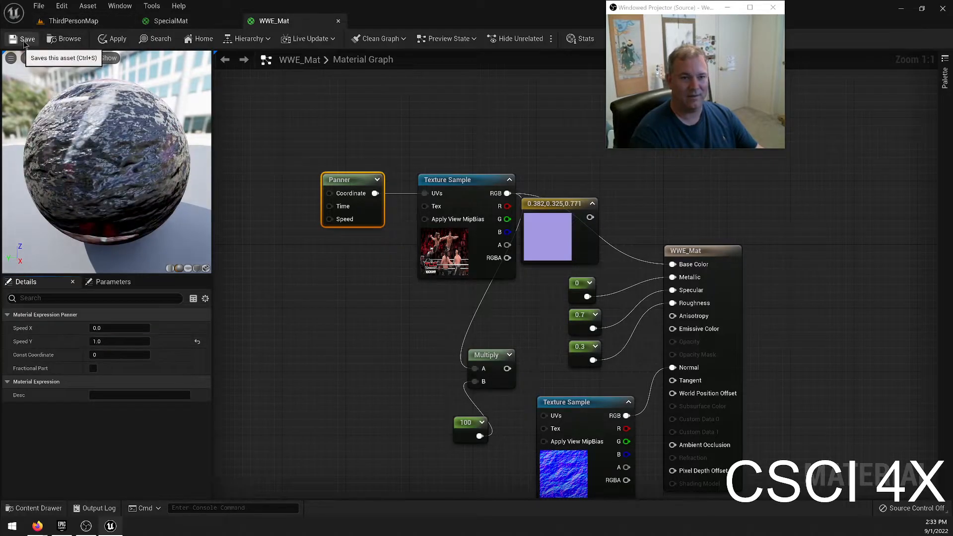
{"action": "key", "text": "ctrl+s"}
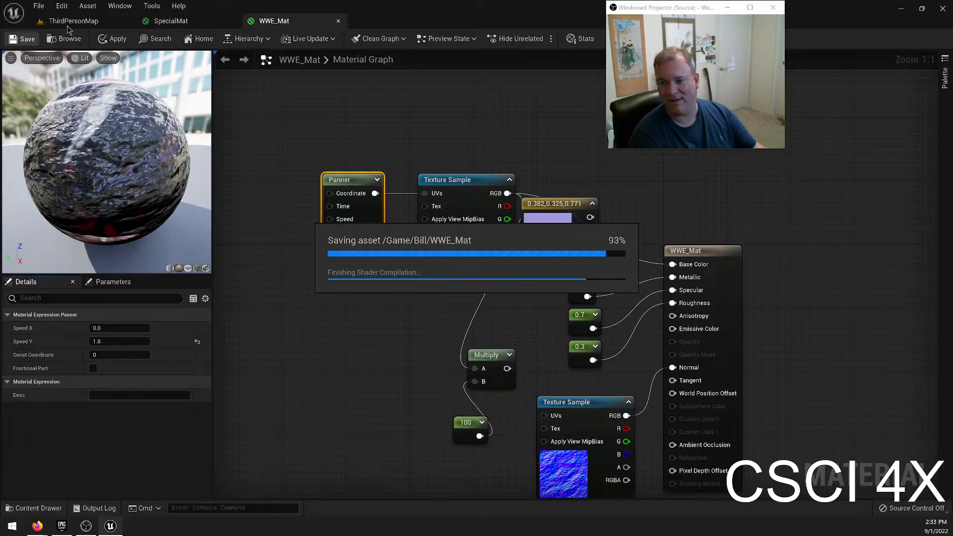
{"action": "left_click", "coordinate": [67, 25]}
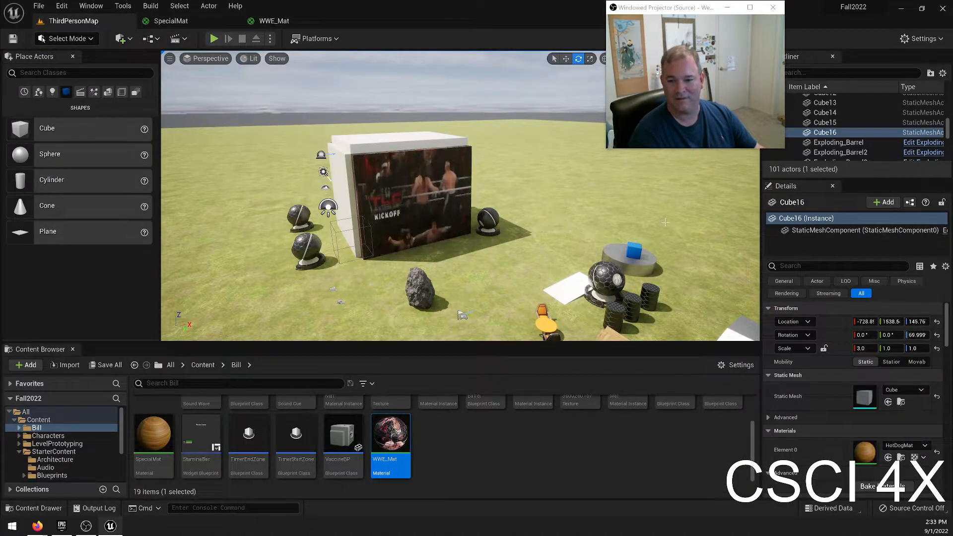
Set the Panner's Speed Y to -1 in WWE_Mat, save the material and return to ThirdPersonMap.
{"action": "left_click", "coordinate": [269, 20]}
{"action": "left_click", "coordinate": [118, 338]}
{"action": "type", "text": "-1"}
{"action": "key", "text": "Return"}
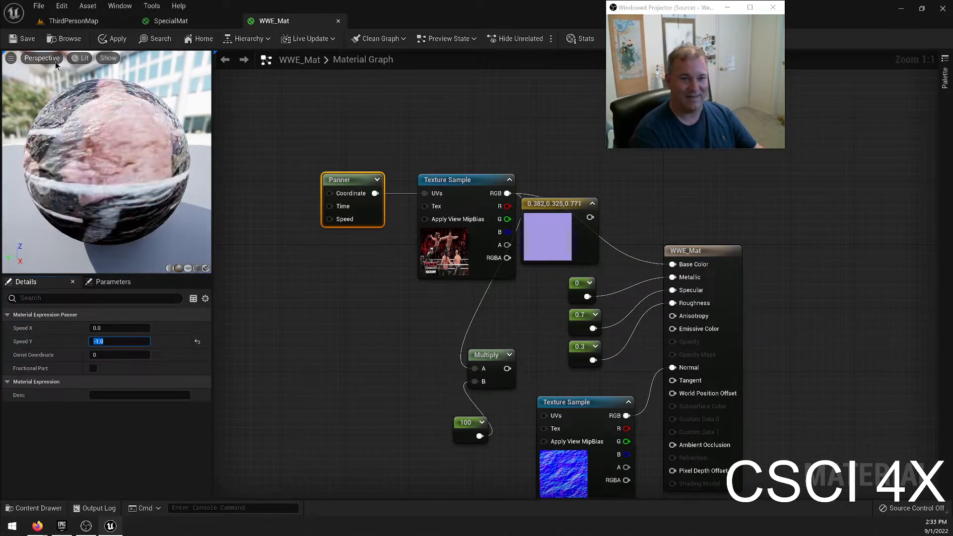
{"action": "left_click", "coordinate": [55, 43]}
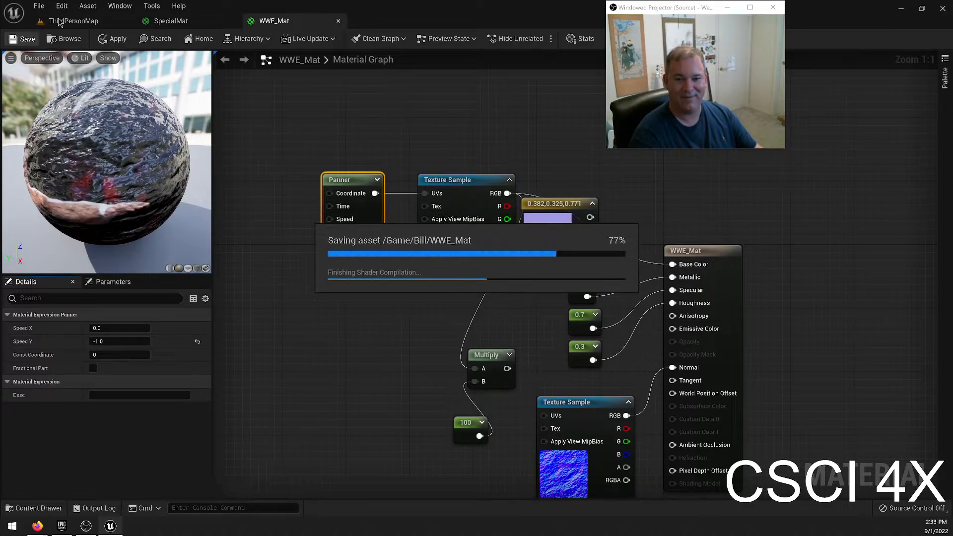
{"action": "left_click", "coordinate": [65, 21]}
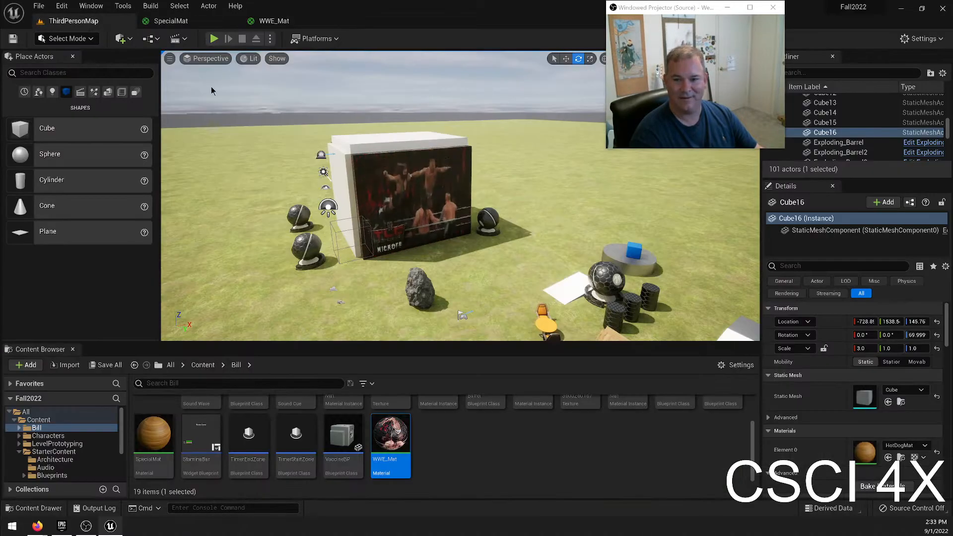
Try WWE_Mat on the grey block with the rounded end, and undo the assignment.
{"action": "key", "text": "w"}
{"action": "right_click_drag", "start_coordinate": [491, 205], "coordinate": [707, 196]}
{"action": "key", "text": "w"}
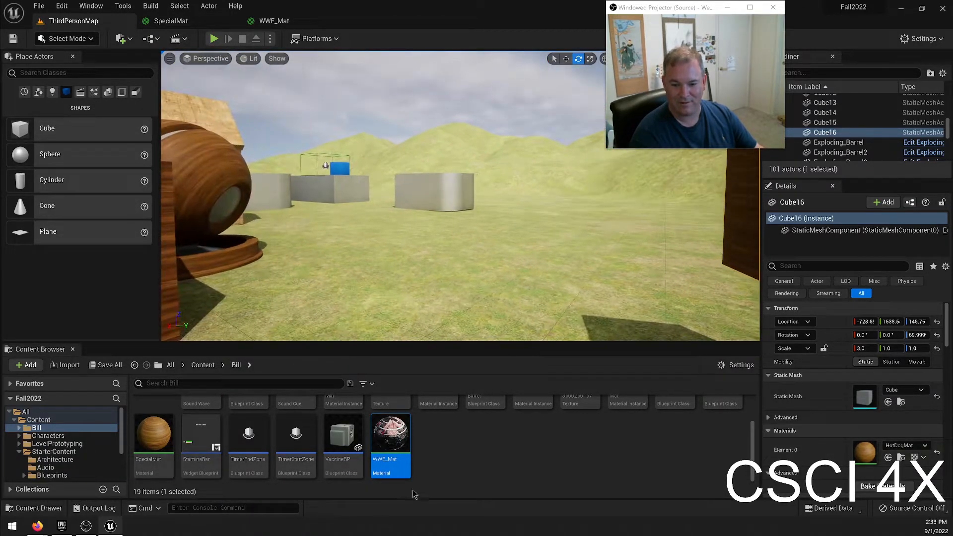
{"action": "key", "text": "w"}
{"action": "right_click_drag", "start_coordinate": [338, 150], "coordinate": [384, 183]}
{"action": "left_click_drag", "start_coordinate": [391, 436], "coordinate": [505, 240]}
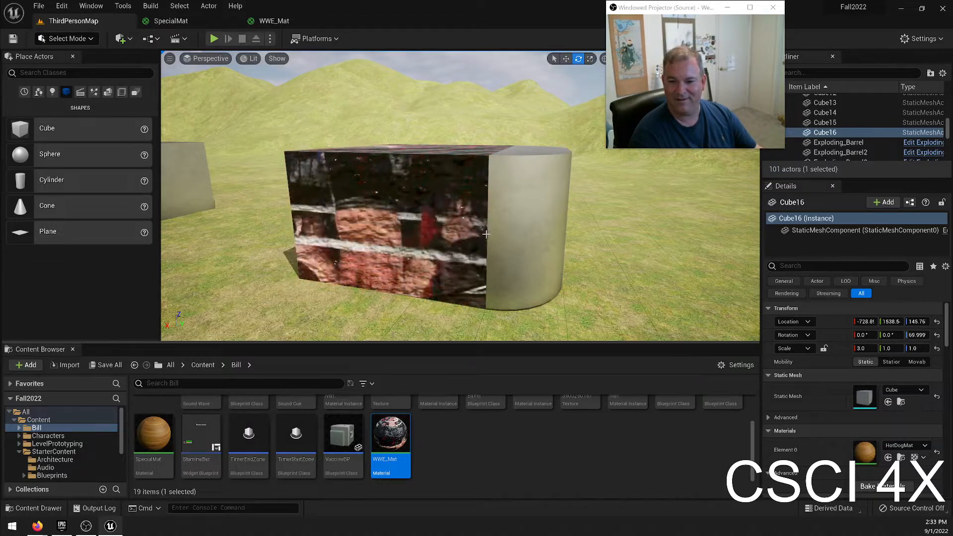
{"action": "key", "text": "ctrl+z"}
Apply WWE_Mat to the long wooden beam Cube16 and view the material on its end and side faces.
{"action": "right_click_drag", "start_coordinate": [486, 234], "coordinate": [715, 208]}
{"action": "key", "text": "w"}
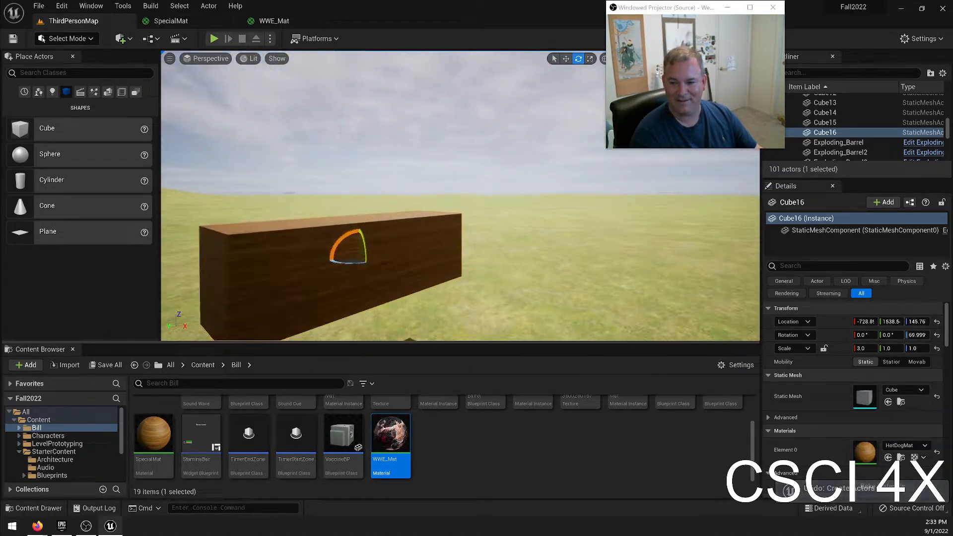
{"action": "left_click_drag", "start_coordinate": [391, 437], "coordinate": [410, 255]}
{"action": "right_click_drag", "start_coordinate": [410, 255], "coordinate": [194, 273]}
{"action": "key", "text": "w"}
{"action": "key", "text": "d"}
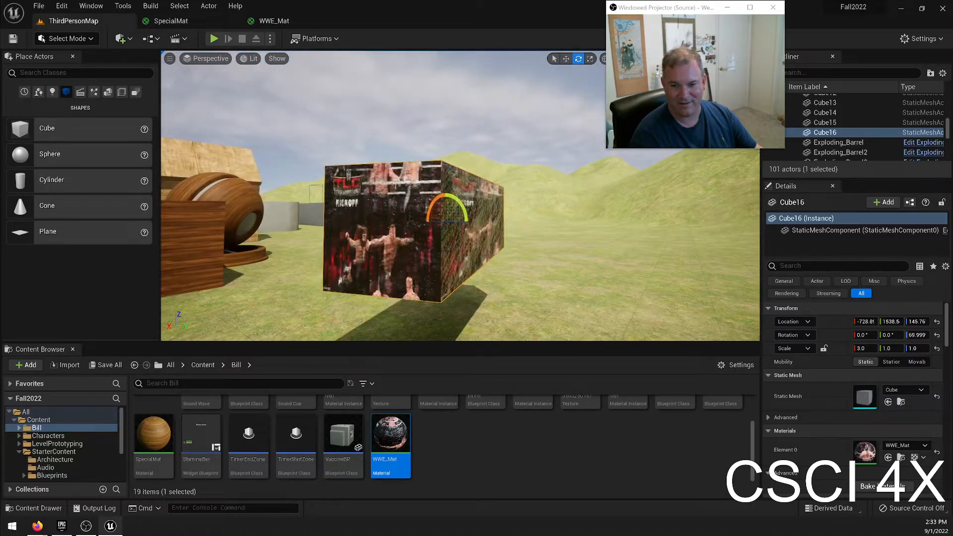
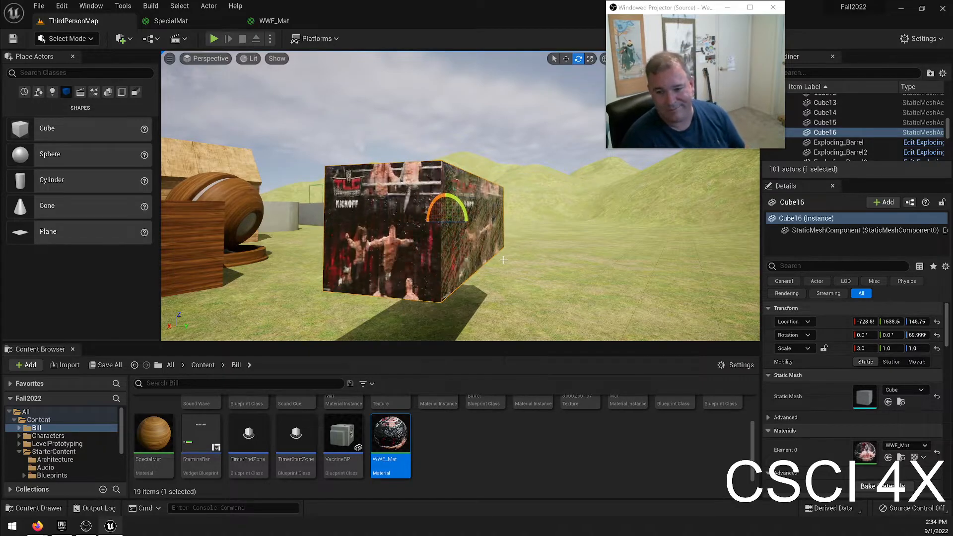
View the panning WWE_Mat on the poster wall in ThirdPersonMap and deselect Cube16.
{"action": "key", "text": "w"}
{"action": "right_click_drag", "start_coordinate": [429, 135], "coordinate": [365, 116]}
{"action": "key", "text": "s"}
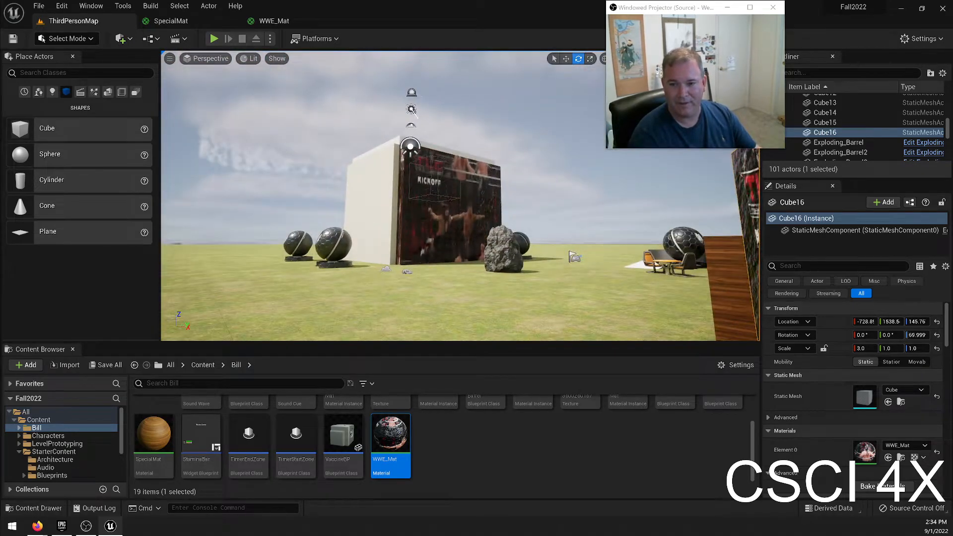
{"action": "key", "text": "w"}
{"action": "key", "text": "e"}
{"action": "right_click_drag", "start_coordinate": [519, 209], "coordinate": [523, 250]}
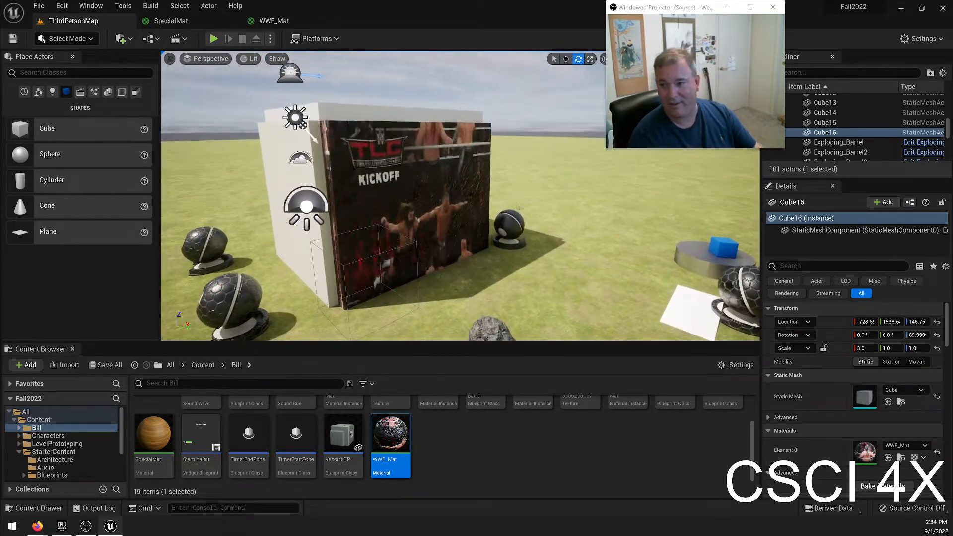
{"action": "key", "text": "Escape"}
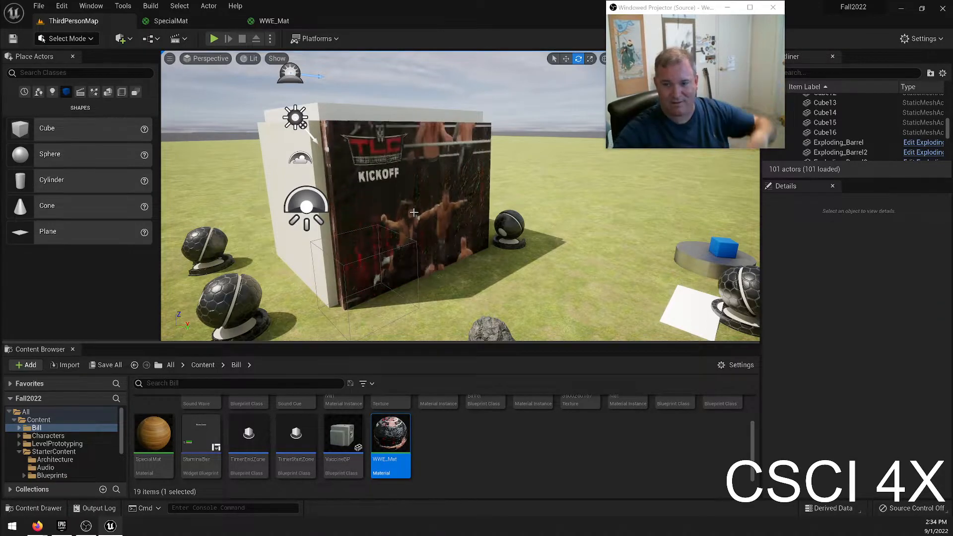
Set the Panner's Speed Y to -0.2 in WWE_Mat, save the material and return to ThirdPersonMap.
{"action": "double_click", "coordinate": [405, 430]}
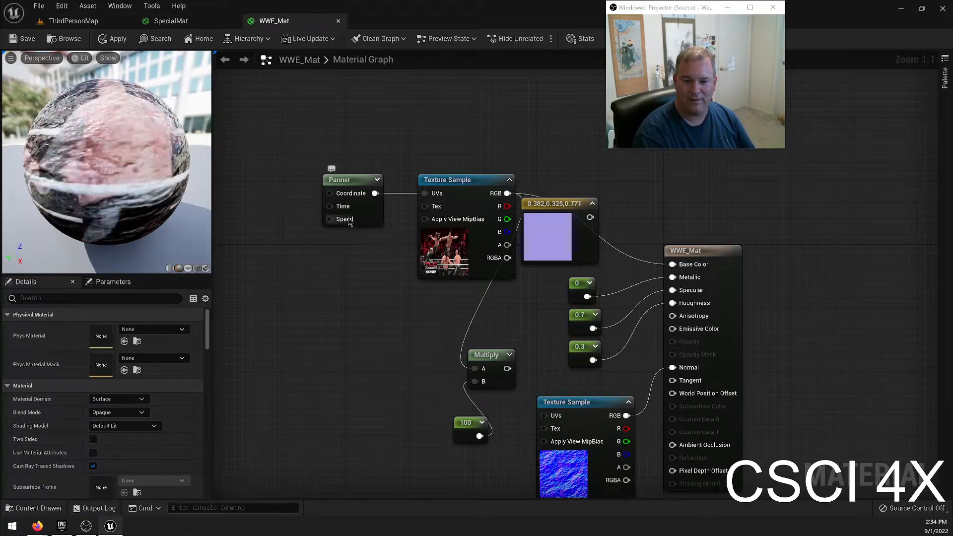
{"action": "left_click", "coordinate": [350, 181]}
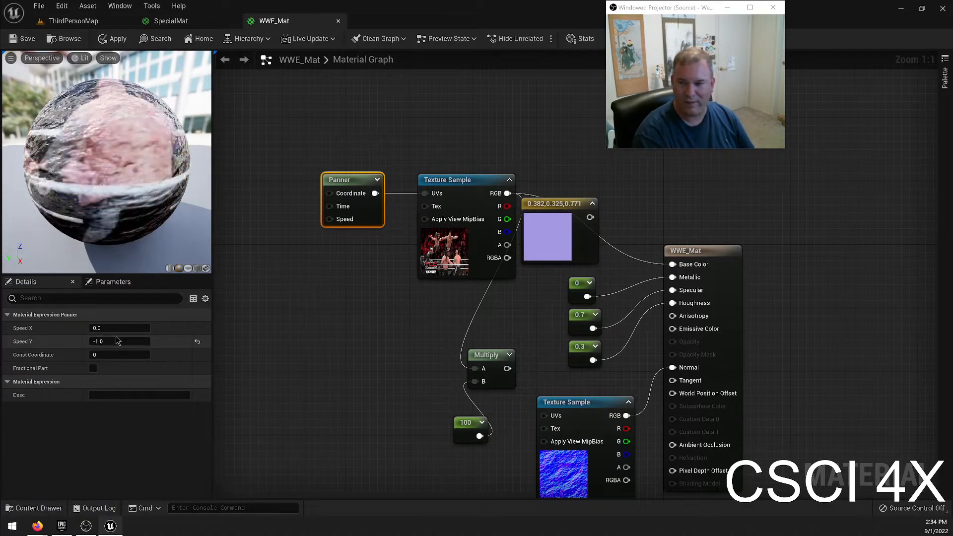
{"action": "left_click", "coordinate": [114, 355]}
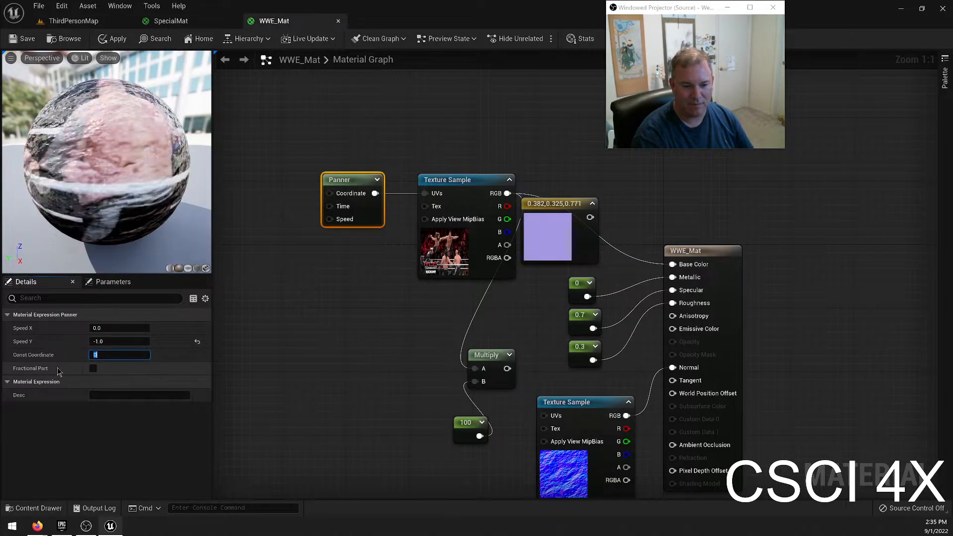
{"action": "left_click", "coordinate": [115, 342]}
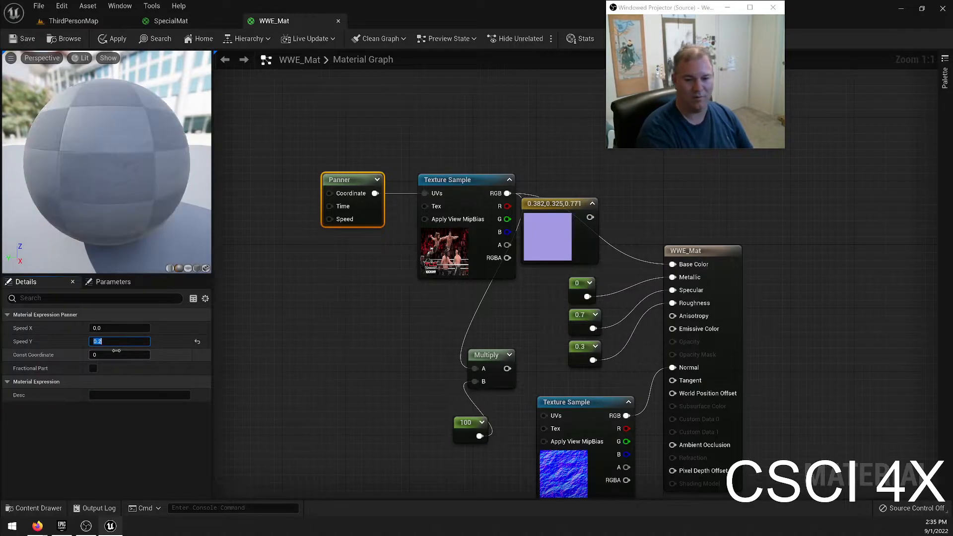
{"action": "key", "text": "Return"}
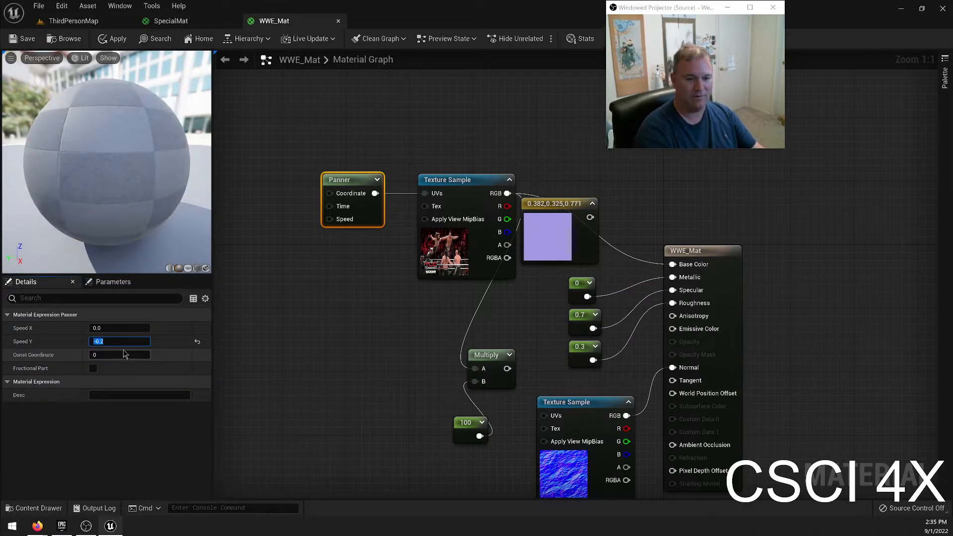
{"action": "left_click", "coordinate": [29, 38]}
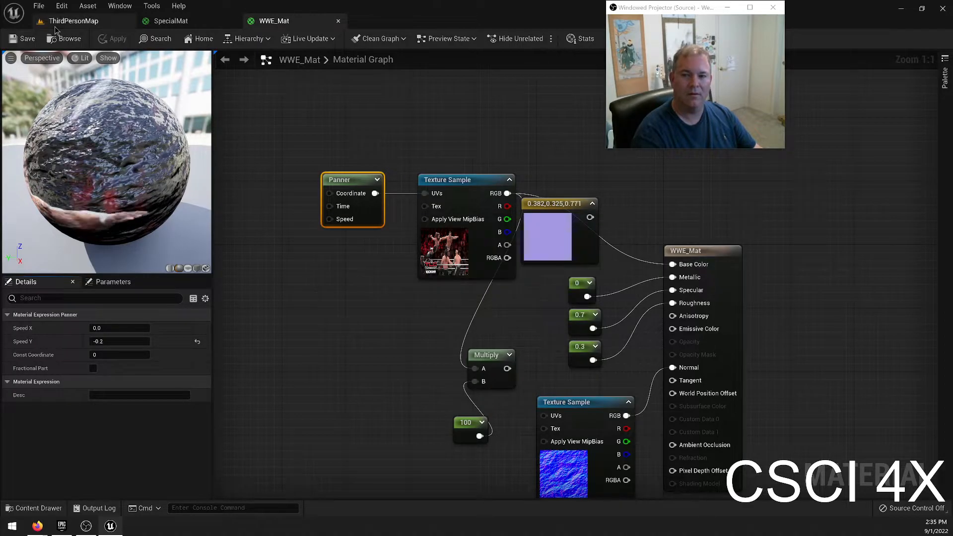
{"action": "left_click", "coordinate": [55, 26]}
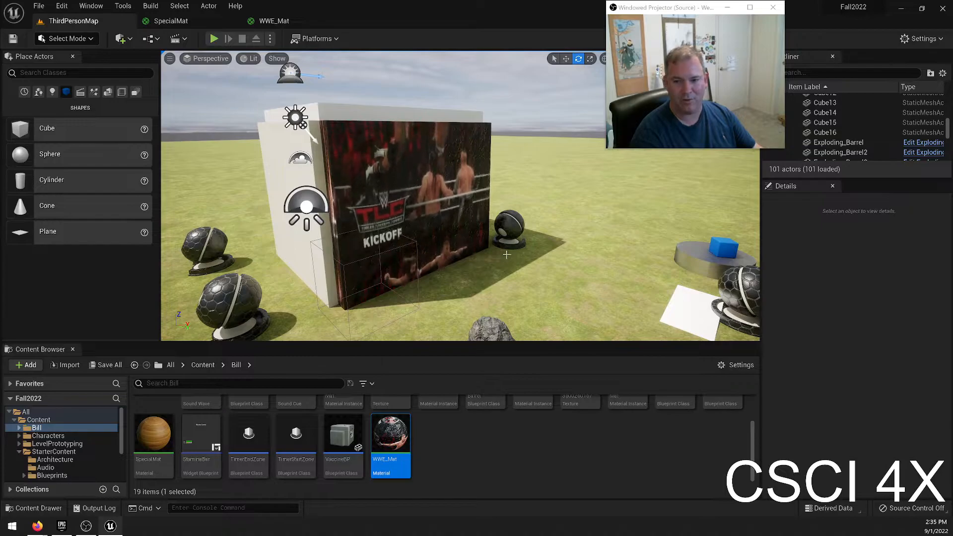
Examine how WWE_Mat scrolls on the poster wall from outside, inside the building and from a distance.
{"action": "key", "text": "w"}
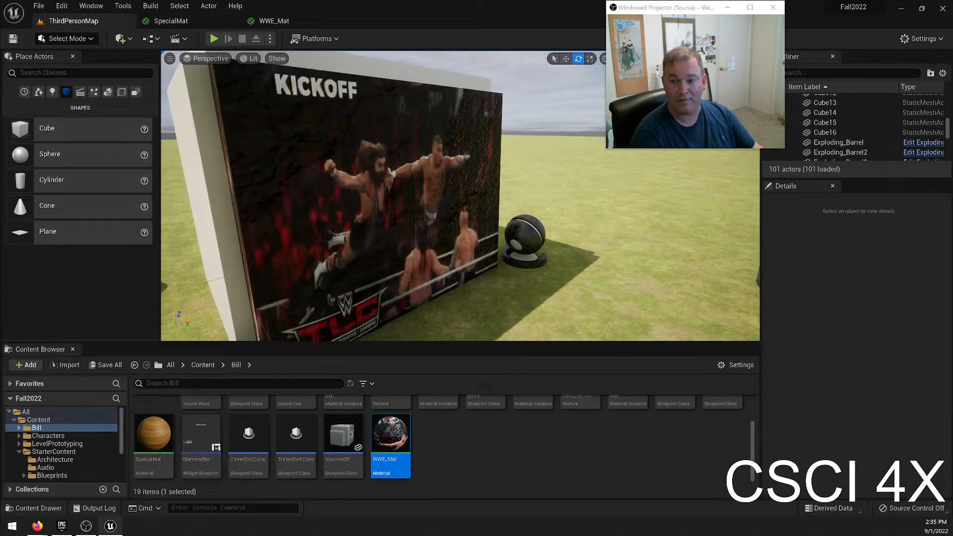
{"action": "key", "text": "s"}
{"action": "key", "text": "w"}
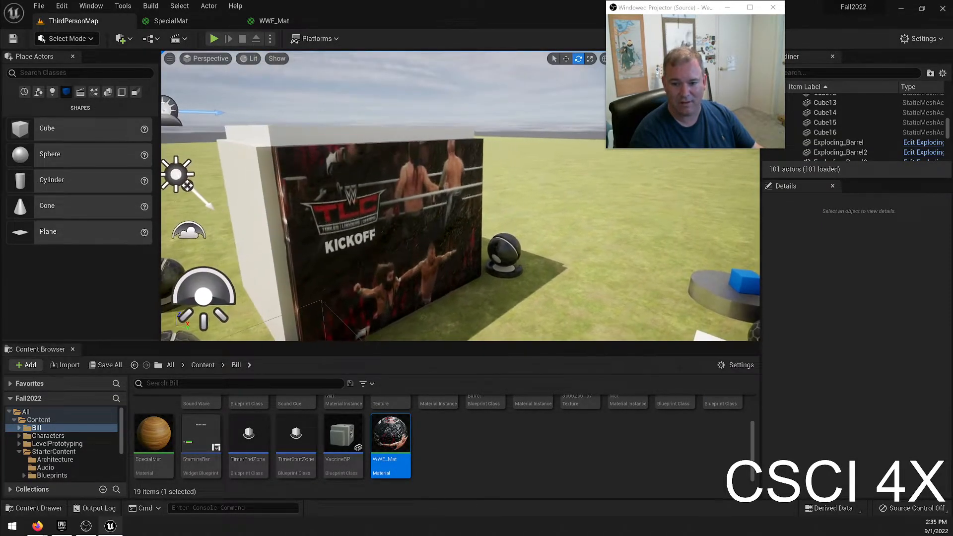
{"action": "key", "text": "d"}
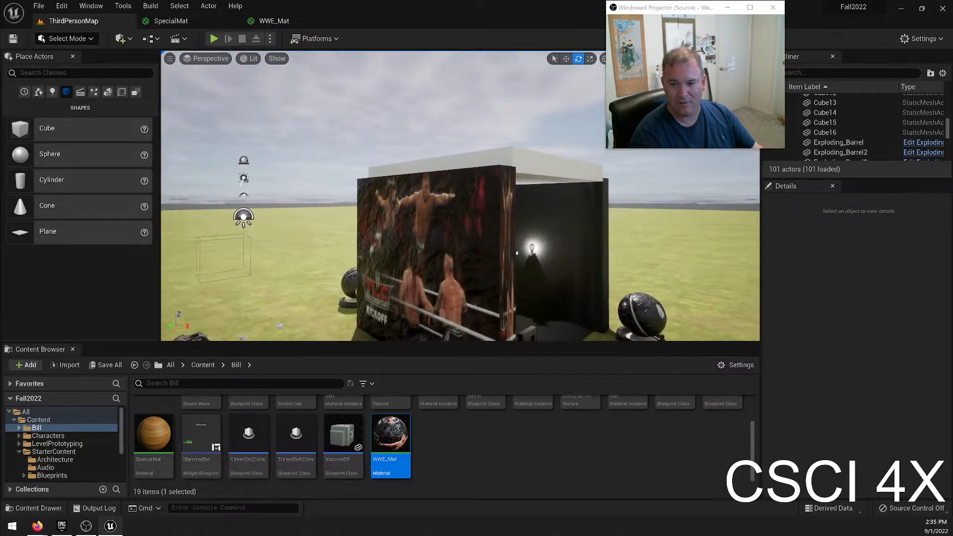
{"action": "key", "text": "d"}
{"action": "key", "text": "w"}
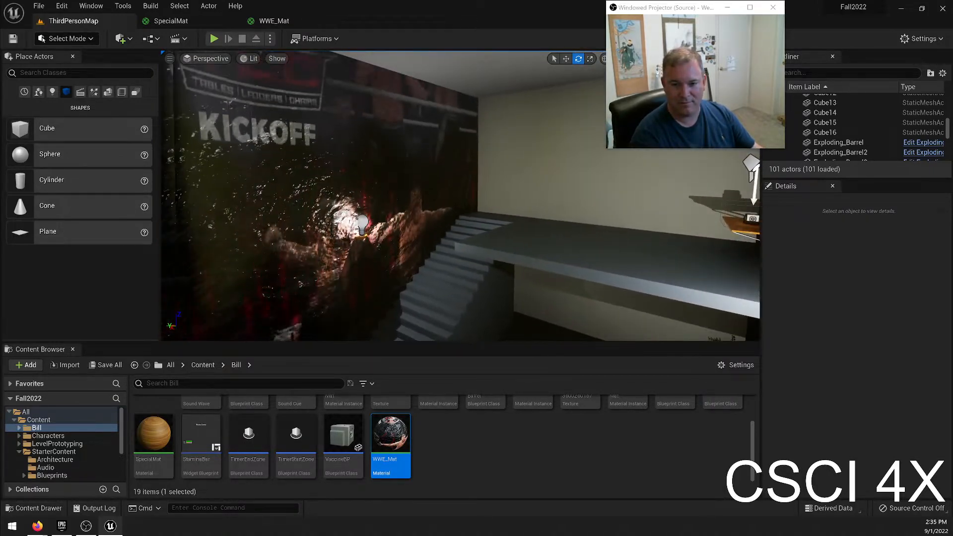
{"action": "key", "text": "w"}
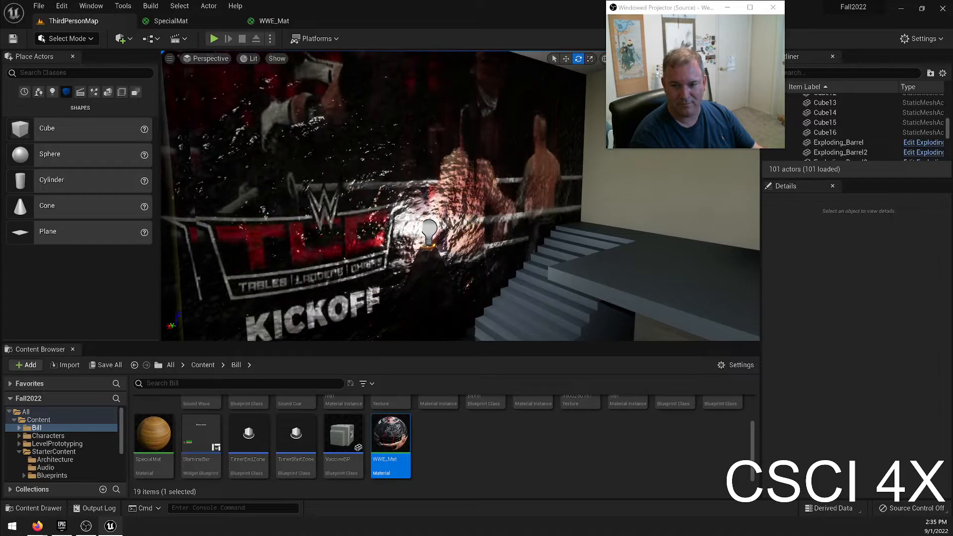
{"action": "key", "text": "w"}
{"action": "key", "text": "d"}
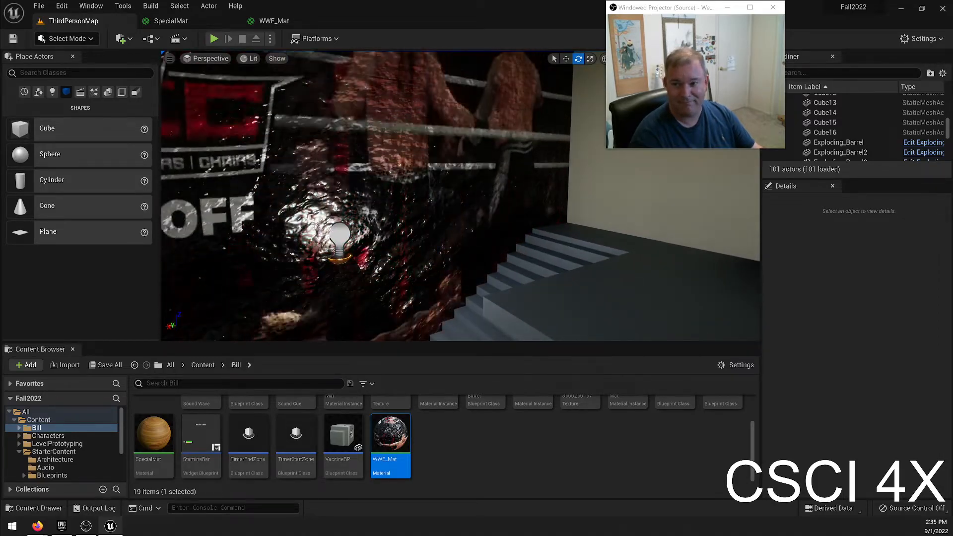
{"action": "key", "text": "s"}
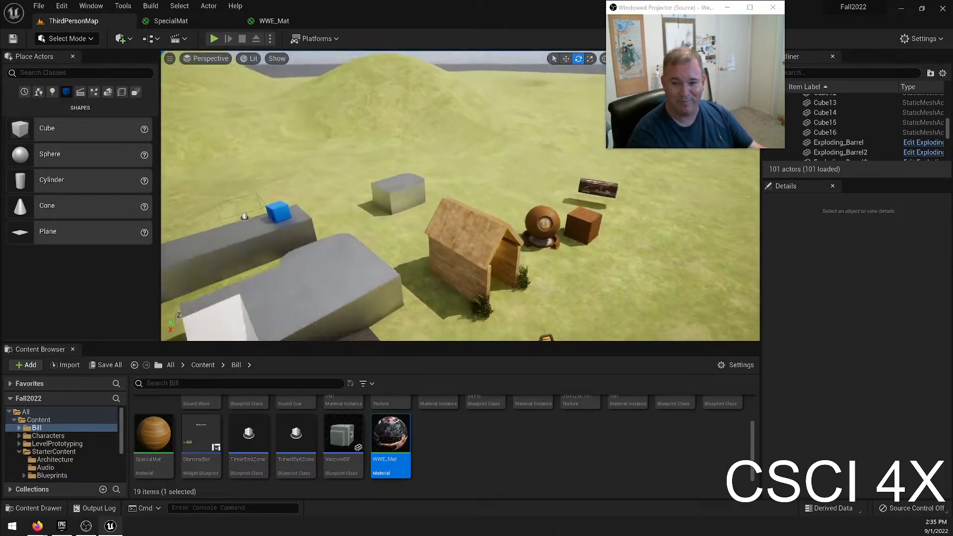
{"action": "key", "text": "w"}
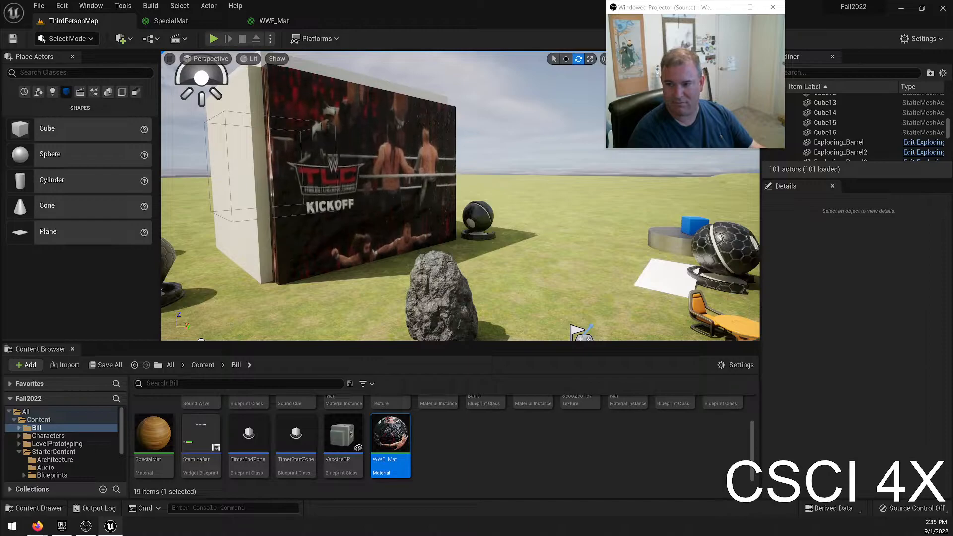
{"action": "mouse_move", "coordinate": [461, 196]}
{"action": "right_mouse_down"}
{"action": "mouse_move", "coordinate": [174, 189]}
{"action": "mouse_move", "coordinate": [382, 196]}
{"action": "mouse_move", "coordinate": [342, 199]}
{"action": "mouse_move", "coordinate": [316, 240]}
{"action": "mouse_move", "coordinate": [459, 191]}
{"action": "mouse_move", "coordinate": [640, 179]}
{"action": "mouse_move", "coordinate": [451, 196]}
{"action": "right_mouse_up"}
{"action": "key", "text": "w"}
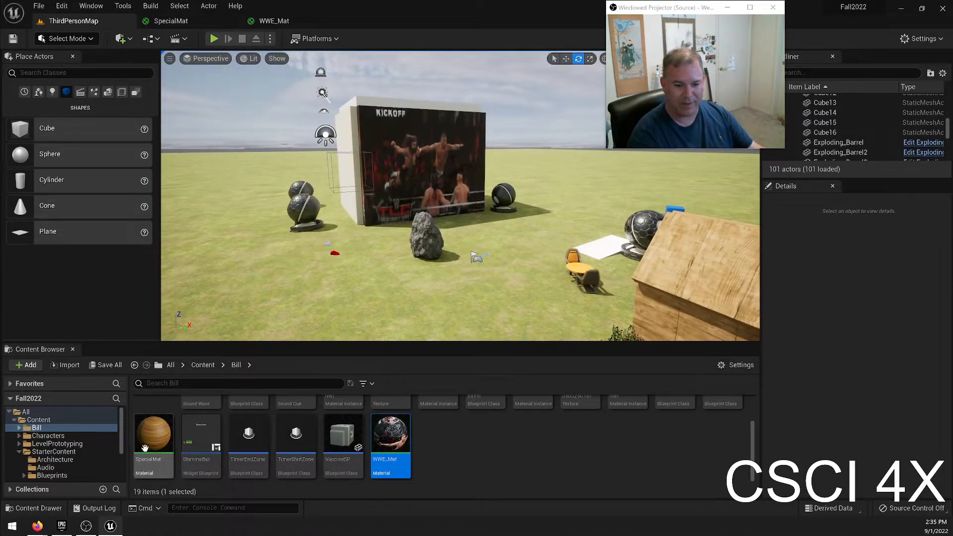
Find the M_Water_Ocean material in StarterContent's Materials folder and open its material graph.
{"action": "scroll", "coordinate": [77, 463], "scroll_direction": "down", "scroll_amount": 3}
{"action": "left_click", "coordinate": [73, 439]}
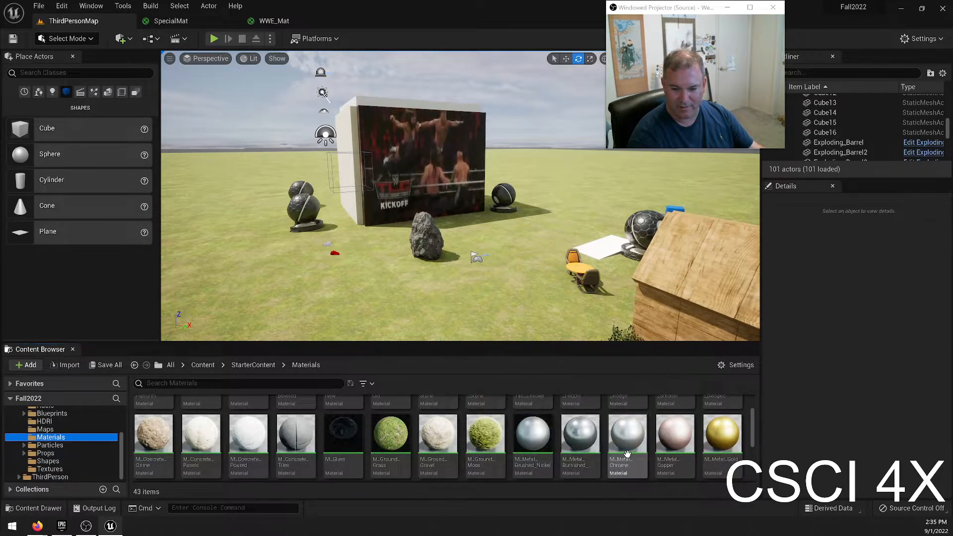
{"action": "scroll", "coordinate": [611, 451], "scroll_direction": "up", "scroll_amount": 2}
{"action": "scroll", "coordinate": [437, 424], "scroll_direction": "down", "scroll_amount": 5}
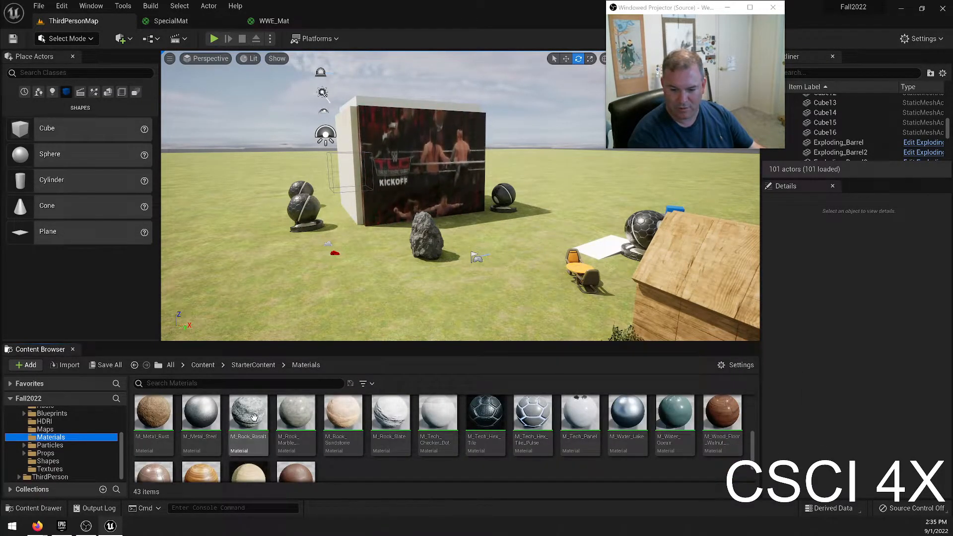
{"action": "double_click", "coordinate": [675, 413]}
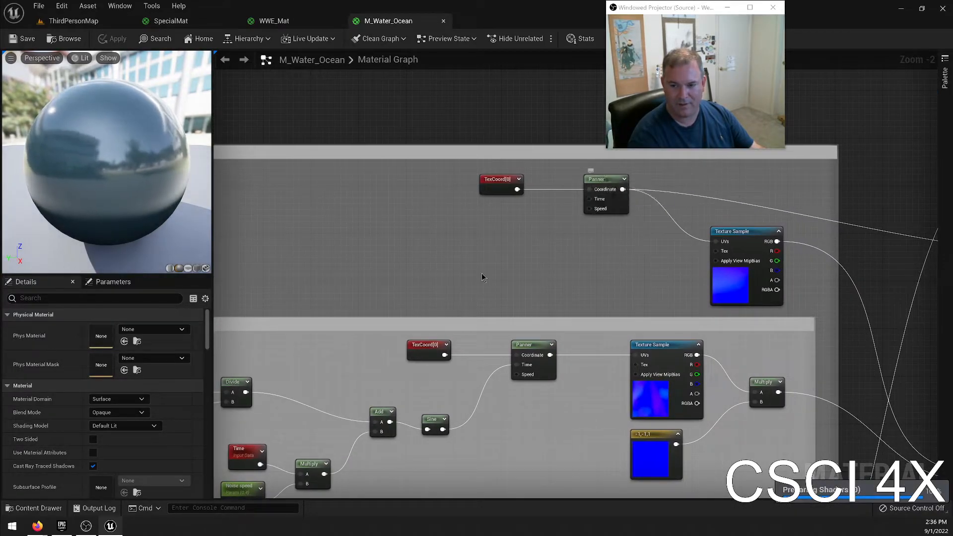
Examine how M_Water_Ocean uses its Panner, texture, colour and normal-blending nodes, close it and return to ThirdPersonMap.
{"action": "right_click_drag", "start_coordinate": [324, 458], "coordinate": [472, 308]}
{"action": "right_click_drag", "start_coordinate": [336, 342], "coordinate": [236, 362]}
{"action": "right_click_drag", "start_coordinate": [618, 352], "coordinate": [236, 350]}
{"action": "right_click_drag", "start_coordinate": [597, 340], "coordinate": [264, 368]}
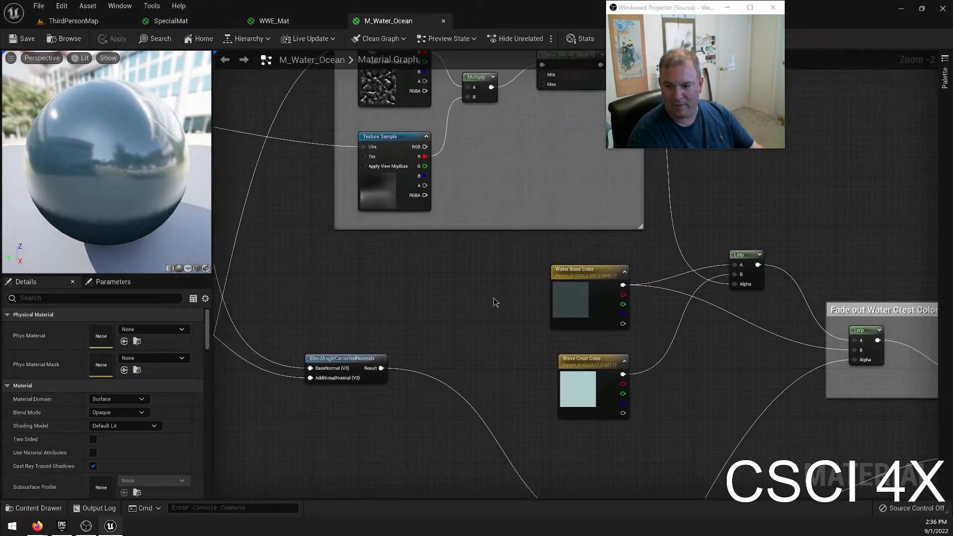
{"action": "right_click_drag", "start_coordinate": [566, 309], "coordinate": [217, 314]}
{"action": "left_click_drag", "start_coordinate": [89, 72], "coordinate": [223, 174]}
{"action": "right_click_drag", "start_coordinate": [404, 388], "coordinate": [349, 131]}
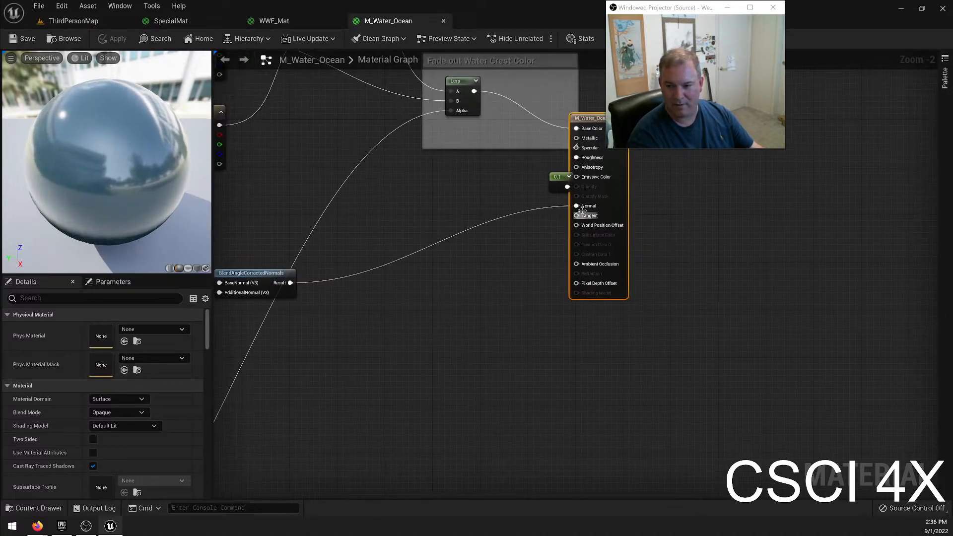
{"action": "right_click_drag", "start_coordinate": [338, 286], "coordinate": [632, 276]}
{"action": "right_click_drag", "start_coordinate": [378, 242], "coordinate": [547, 268]}
{"action": "right_click_drag", "start_coordinate": [407, 237], "coordinate": [649, 319]}
{"action": "right_click_drag", "start_coordinate": [291, 182], "coordinate": [532, 309]}
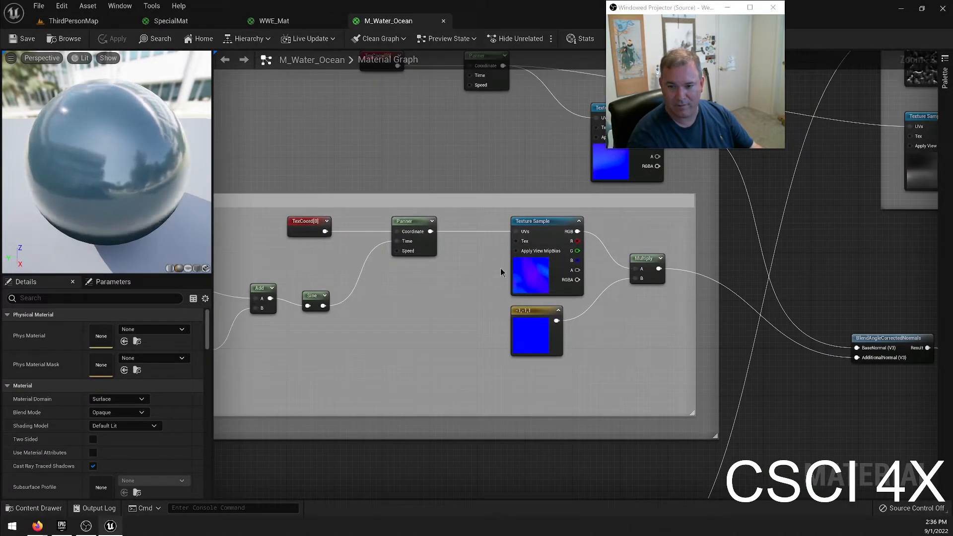
{"action": "right_click_drag", "start_coordinate": [448, 344], "coordinate": [630, 349]}
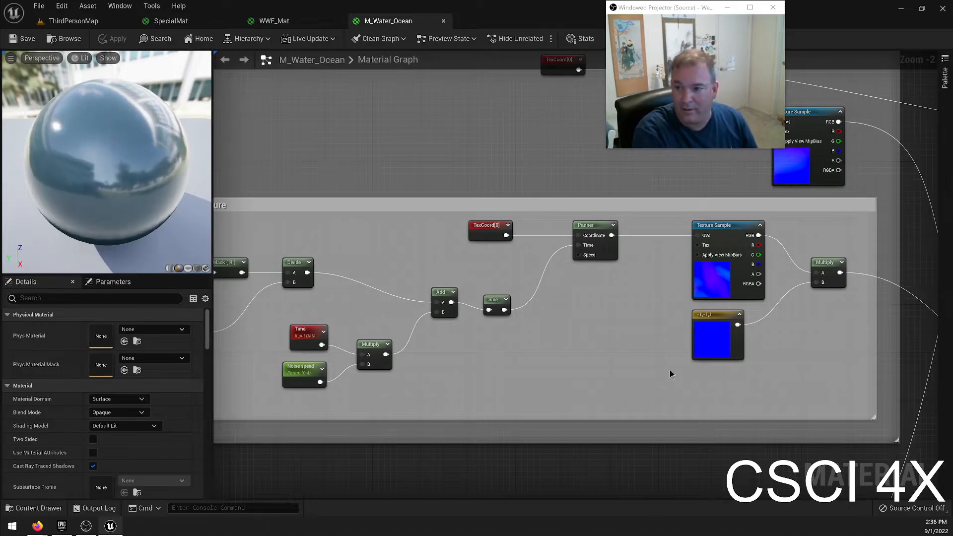
{"action": "right_click_drag", "start_coordinate": [633, 267], "coordinate": [352, 149]}
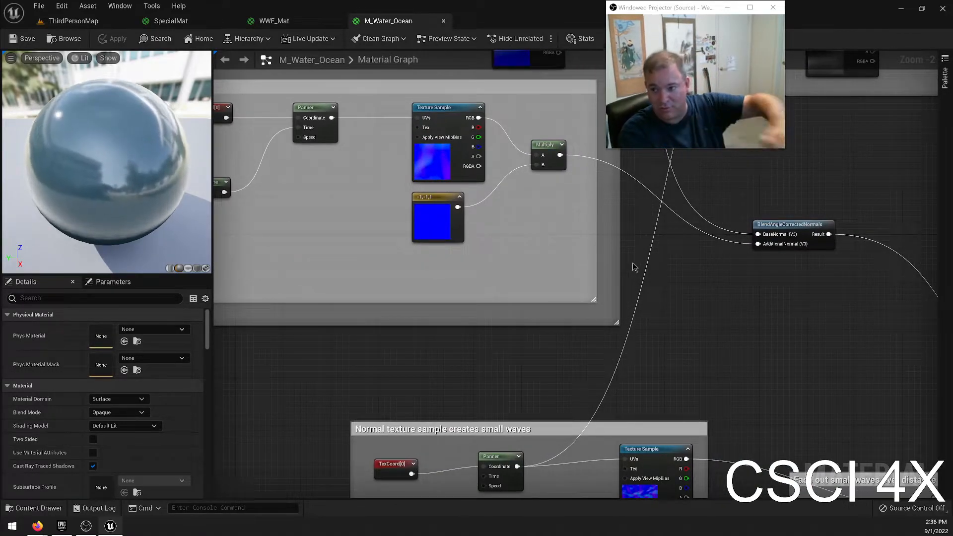
{"action": "right_click_drag", "start_coordinate": [742, 390], "coordinate": [404, 116]}
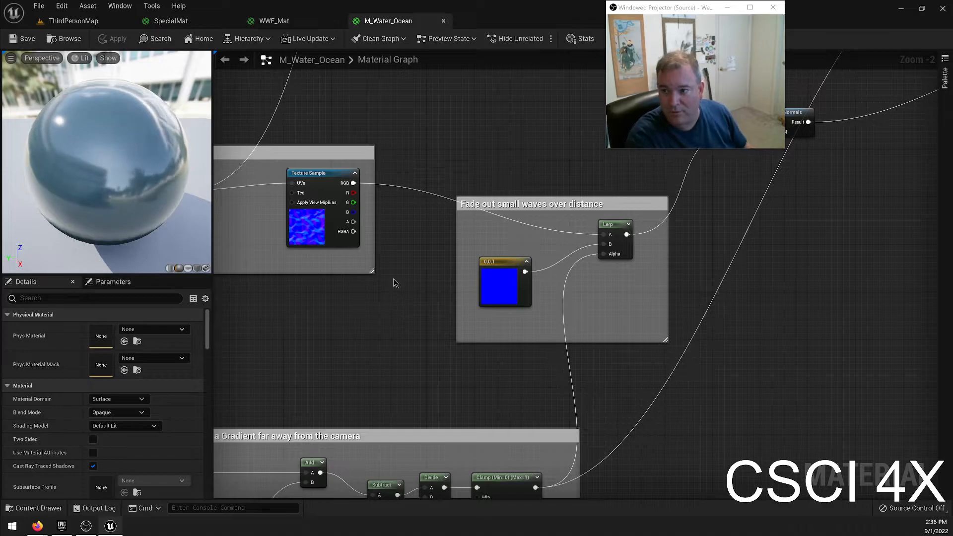
{"action": "left_click", "coordinate": [444, 21]}
{"action": "left_click", "coordinate": [90, 22]}
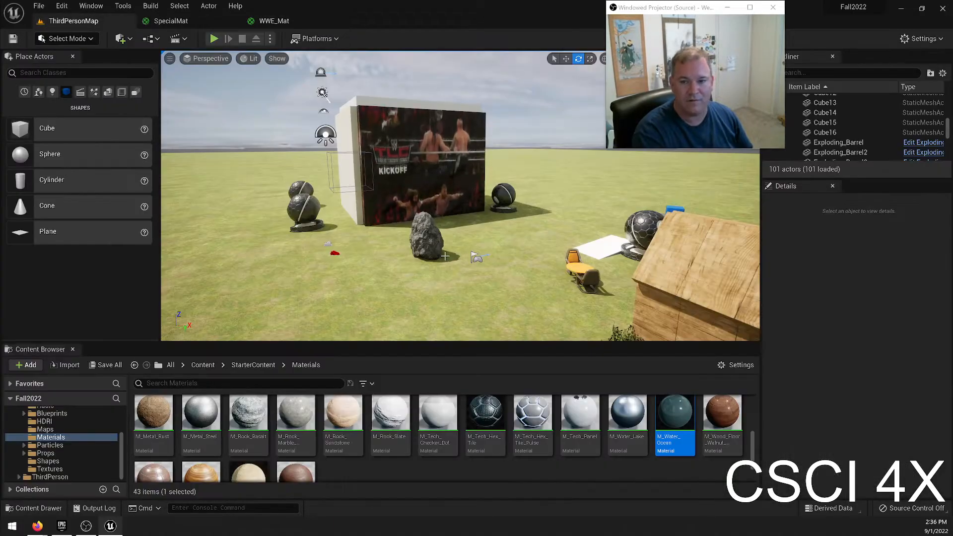
Set the Panner's Speed Y to 0 in WWE_Mat, save the material and close its editor.
{"action": "left_click", "coordinate": [257, 22]}
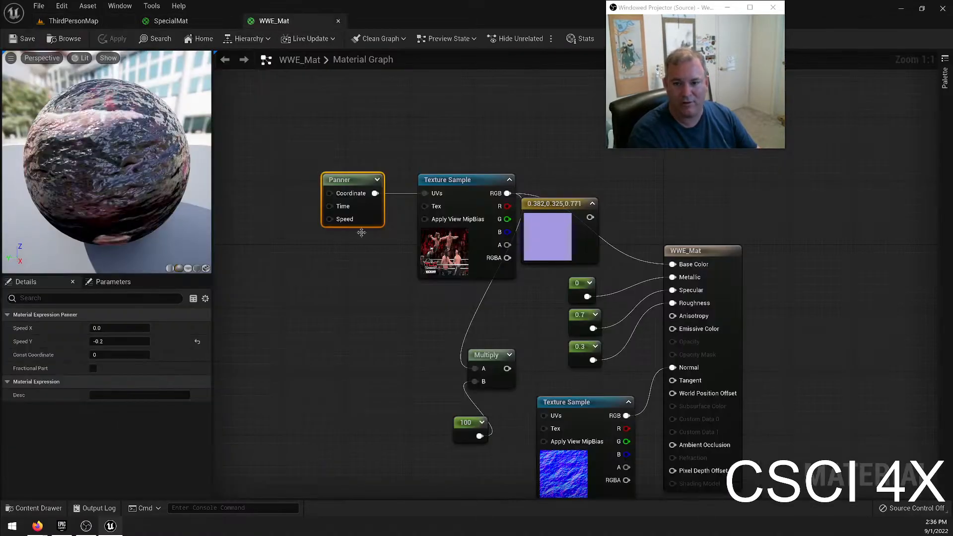
{"action": "left_click", "coordinate": [117, 339]}
{"action": "type", "text": "0"}
{"action": "key", "text": "Return"}
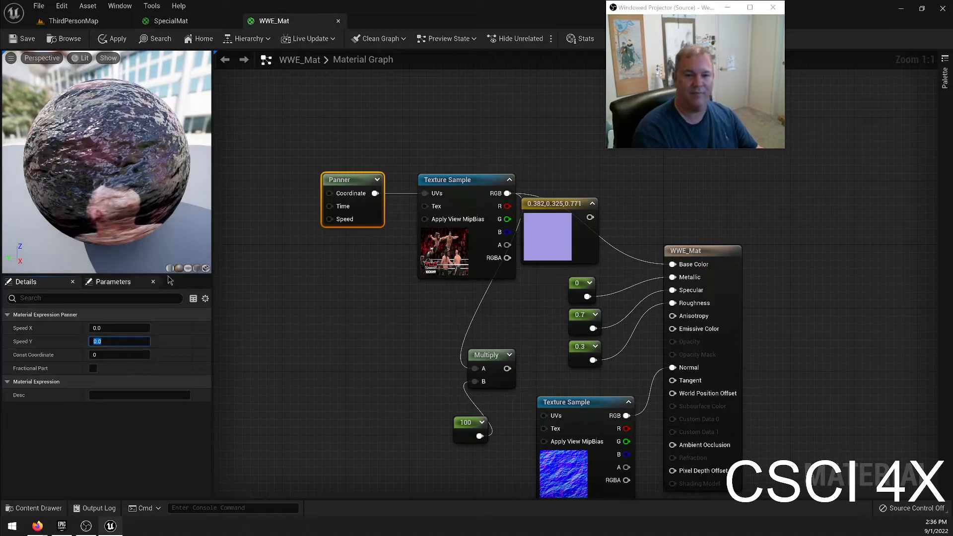
{"action": "left_click", "coordinate": [338, 22]}
Examine SpecialMat's node graph and its material properties down to the Translucency settings.
{"action": "right_click_drag", "start_coordinate": [389, 179], "coordinate": [534, 0]}
{"action": "right_click_drag", "start_coordinate": [462, 332], "coordinate": [311, 346]}
{"action": "scroll", "coordinate": [164, 396], "scroll_direction": "down", "scroll_amount": 5}
{"action": "scroll", "coordinate": [163, 396], "scroll_direction": "up", "scroll_amount": 5}
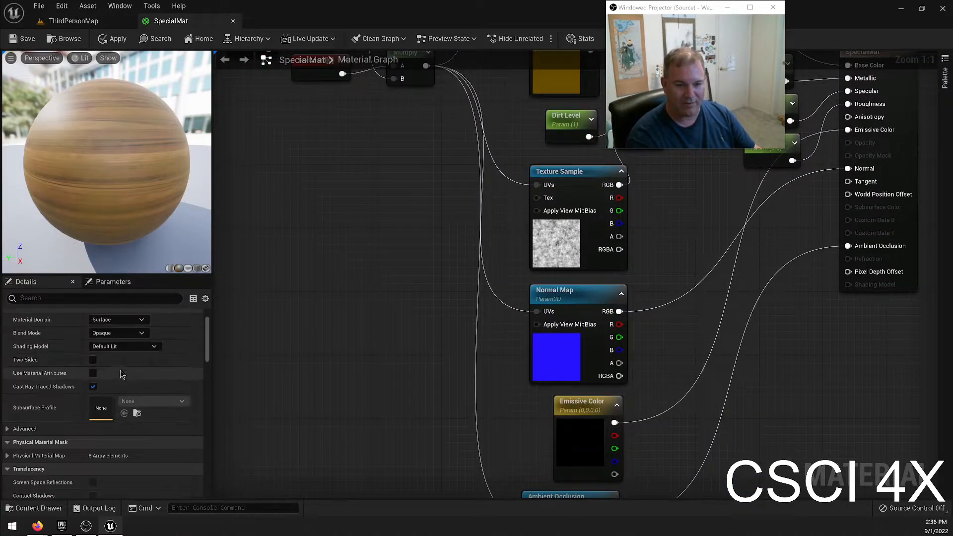
{"action": "left_click", "coordinate": [113, 282]}
{"action": "left_click", "coordinate": [43, 282]}
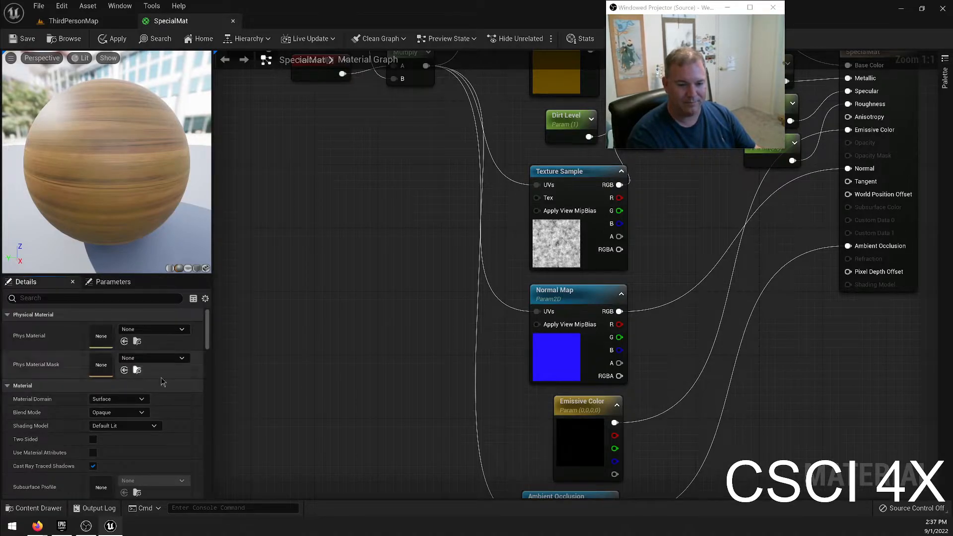
{"action": "scroll", "coordinate": [144, 368], "scroll_direction": "down", "scroll_amount": 2}
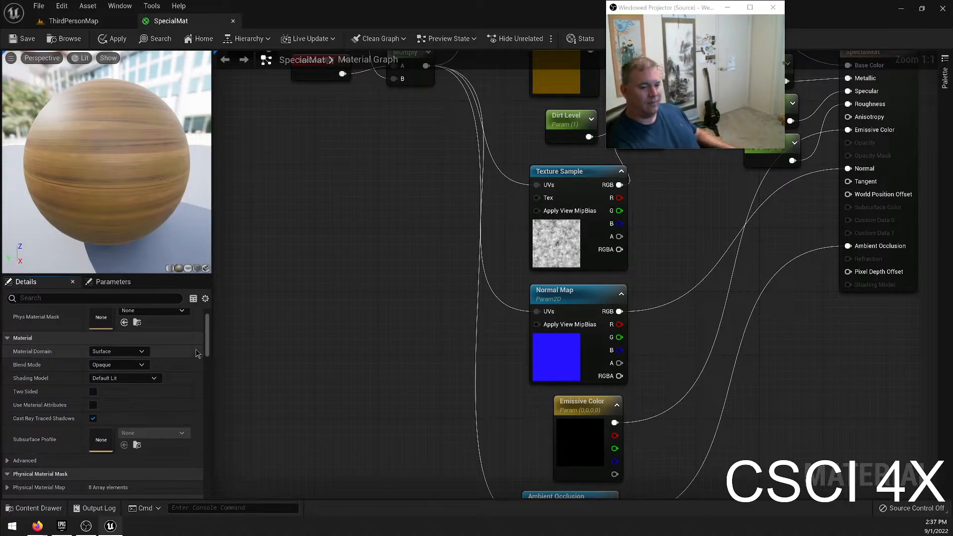
{"action": "scroll", "coordinate": [81, 367], "scroll_direction": "down", "scroll_amount": 7}
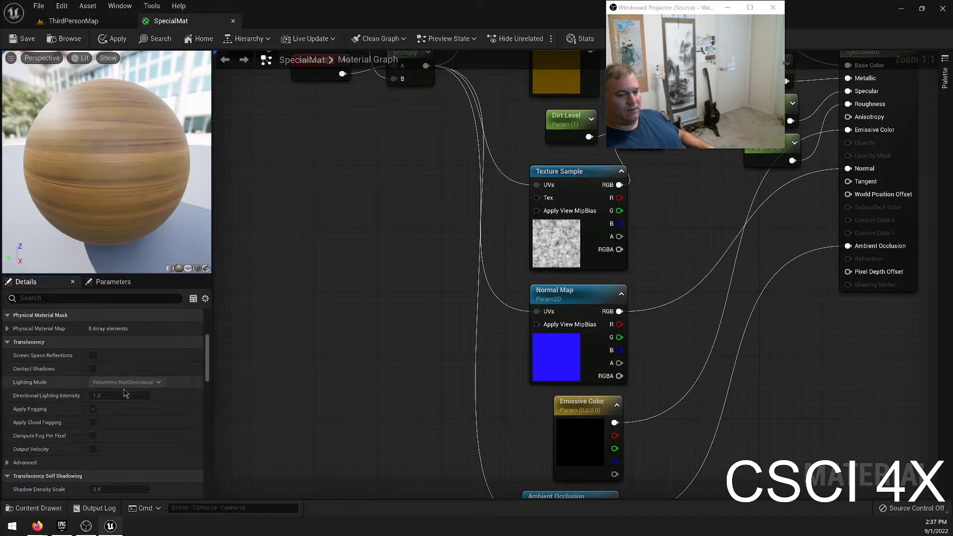
Examine SpecialMat's Translucency settings and the available Blend Mode, Material Domain and Shading Model options.
{"action": "scroll", "coordinate": [110, 399], "scroll_direction": "down", "scroll_amount": 2}
{"action": "scroll", "coordinate": [91, 392], "scroll_direction": "down", "scroll_amount": 10}
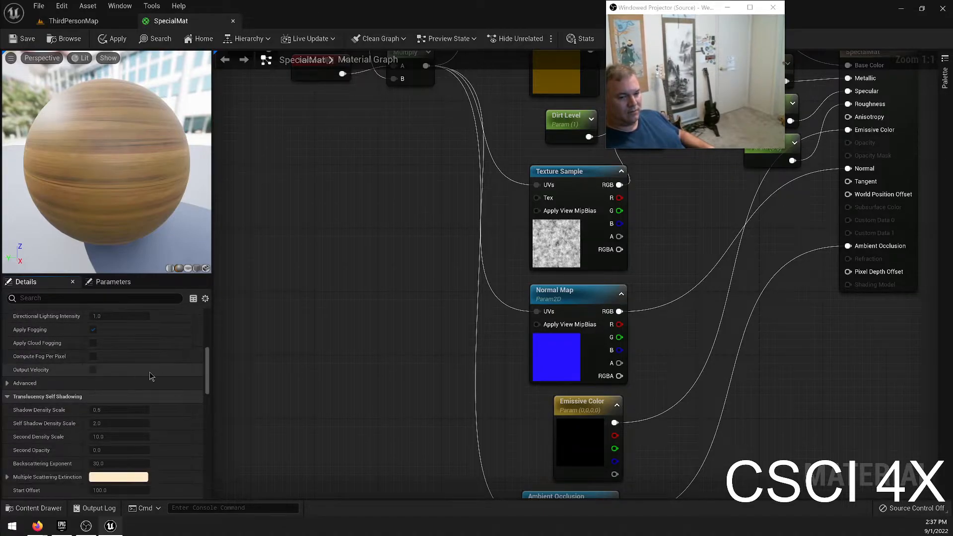
{"action": "scroll", "coordinate": [140, 369], "scroll_direction": "up", "scroll_amount": 12}
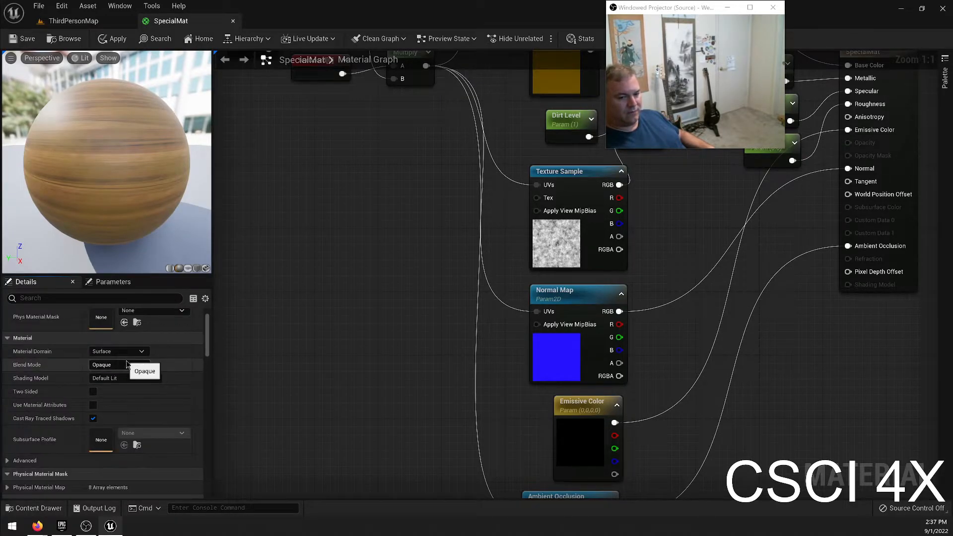
{"action": "left_click", "coordinate": [122, 365]}
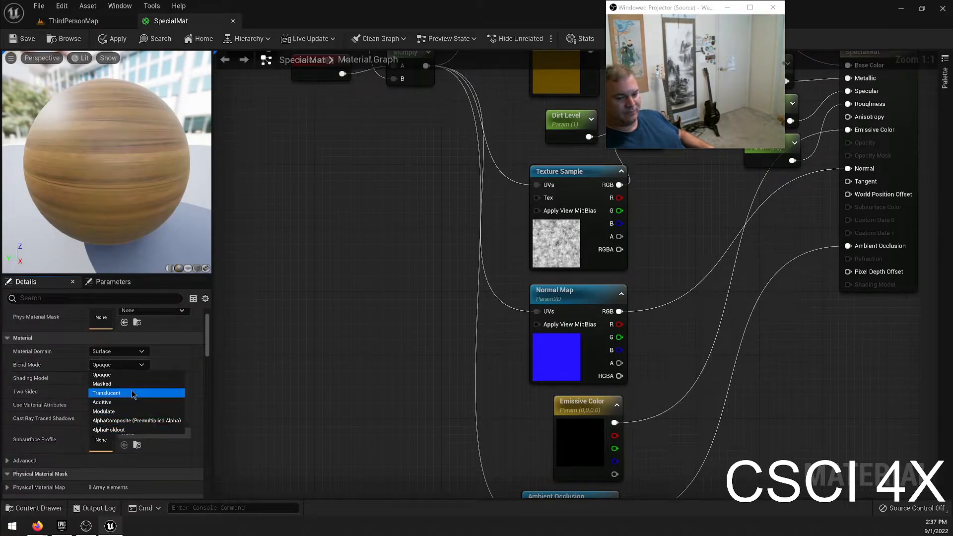
{"action": "left_click", "coordinate": [139, 375]}
{"action": "left_click", "coordinate": [117, 352]}
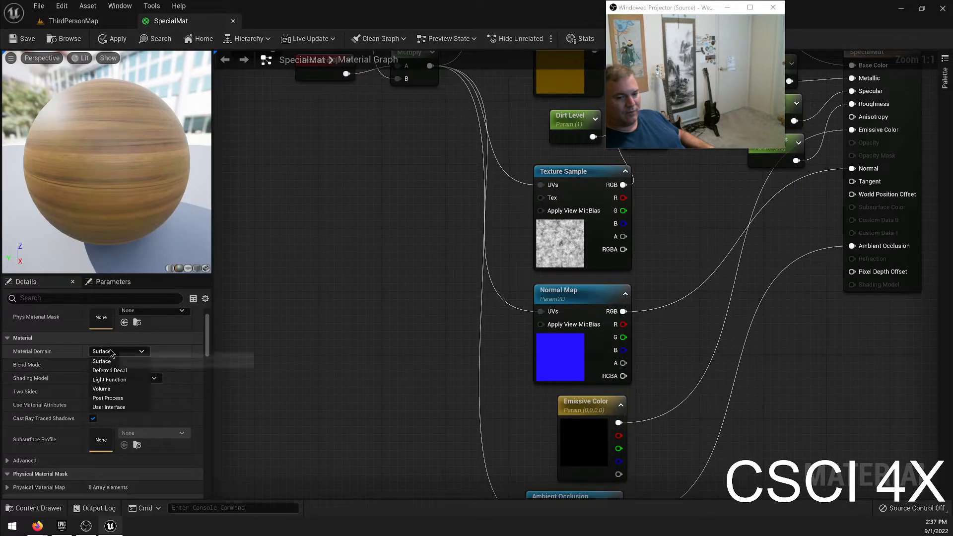
{"action": "left_click", "coordinate": [104, 361]}
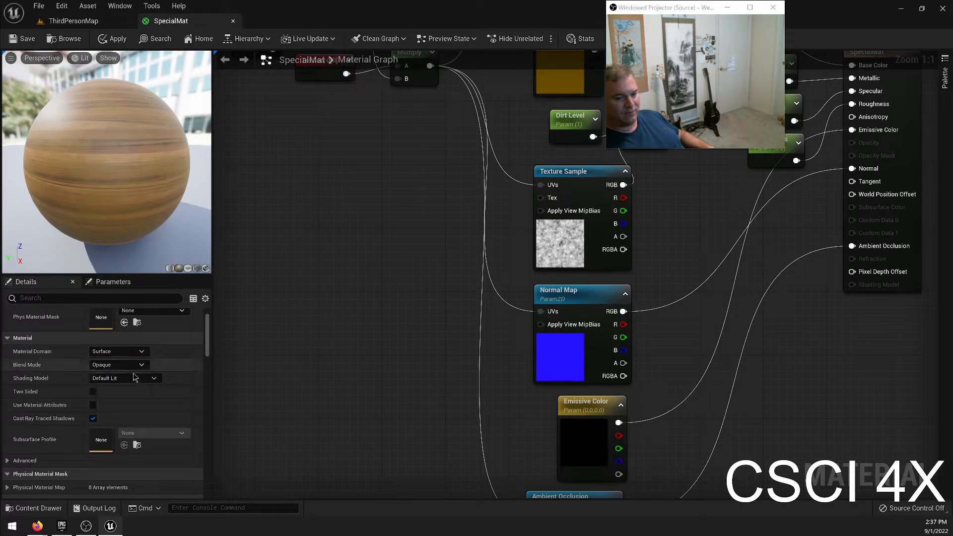
{"action": "left_click", "coordinate": [117, 380]}
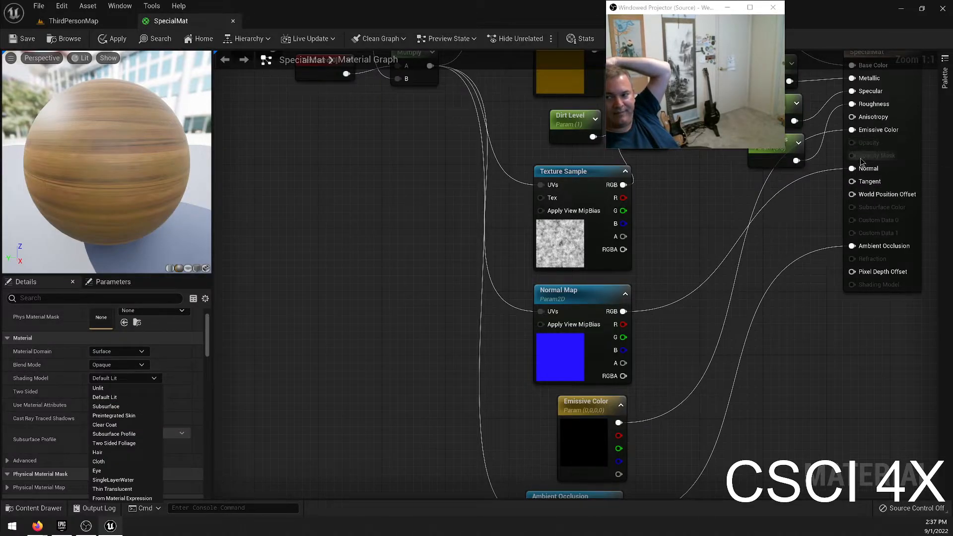
{"action": "left_click", "coordinate": [210, 372]}
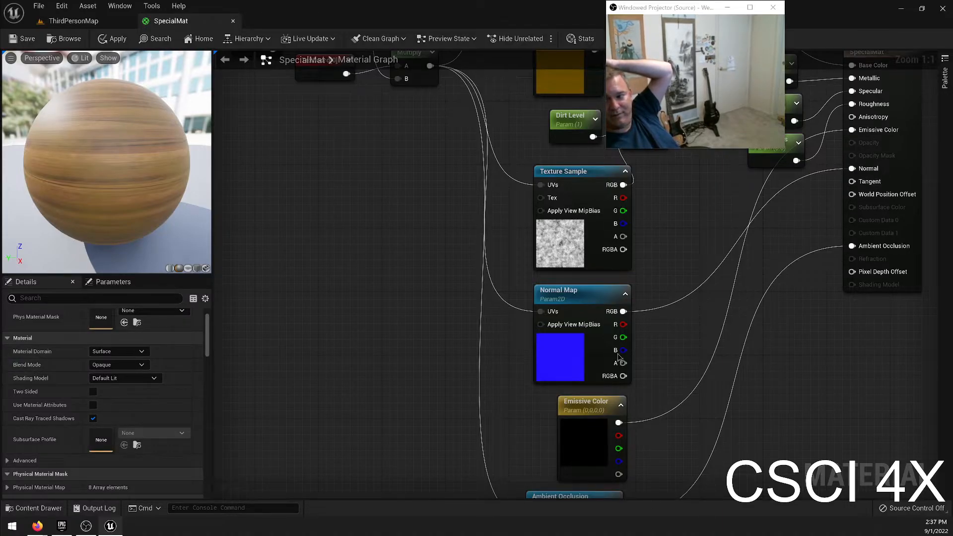
Set SpecialMat's Shading Model to Subsurface and dismiss the autosave notice.
{"action": "left_click", "coordinate": [123, 379]}
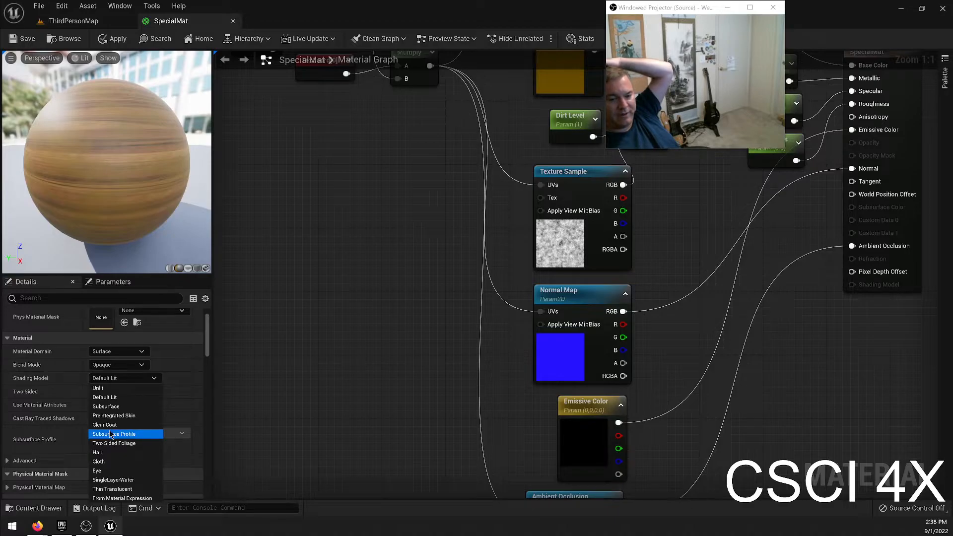
{"action": "left_click", "coordinate": [135, 406]}
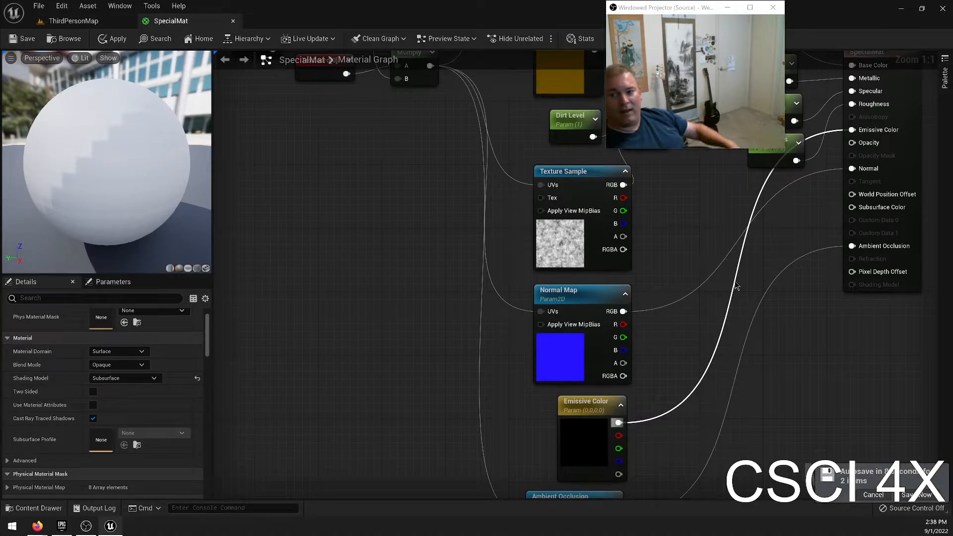
{"action": "left_click", "coordinate": [904, 497]}
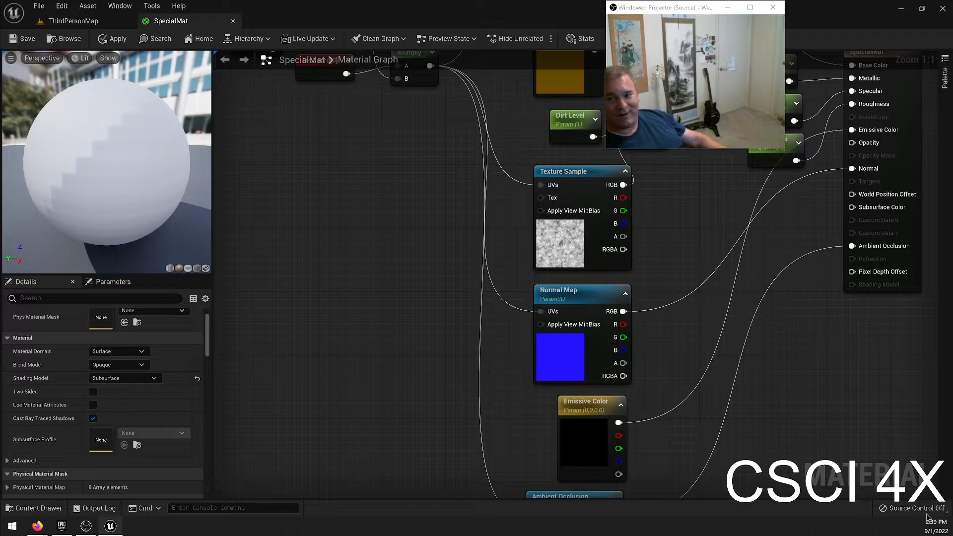
Add a Constant3Vector node beside the SpecialMat result node and connect it to Subsurface Color.
{"action": "right_click_drag", "start_coordinate": [689, 231], "coordinate": [696, 282]}
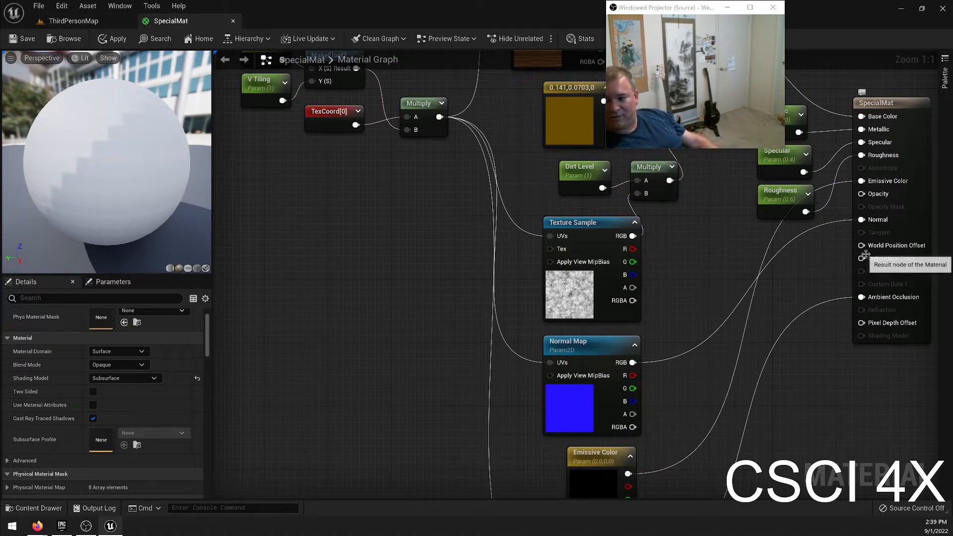
{"action": "left_click_drag", "start_coordinate": [862, 258], "coordinate": [836, 279]}
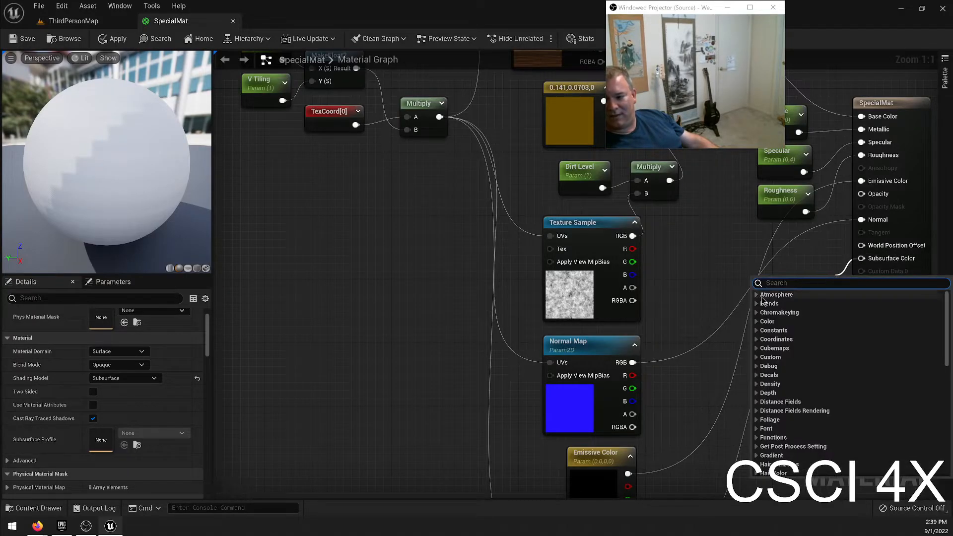
{"action": "left_click", "coordinate": [736, 286]}
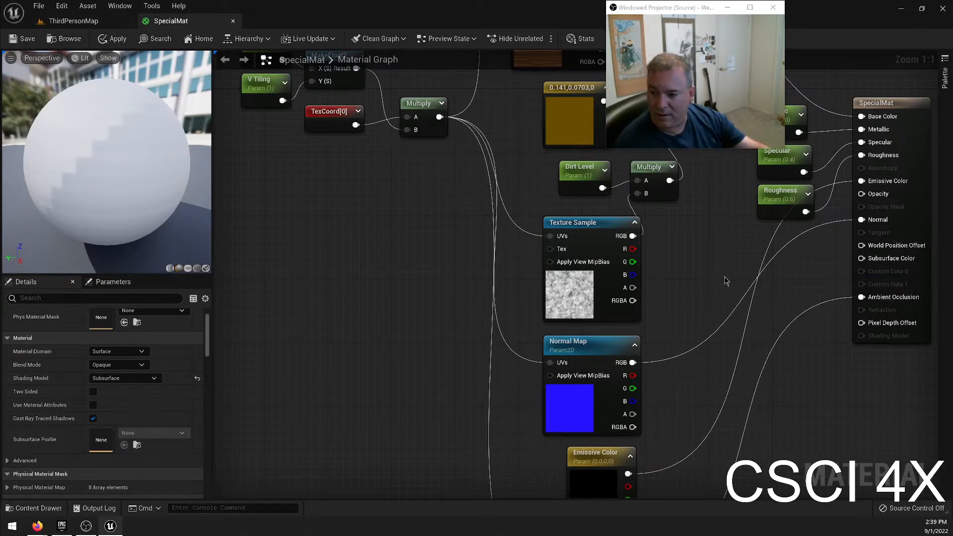
{"action": "left_click", "coordinate": [696, 282]}
{"action": "left_click_drag", "start_coordinate": [702, 278], "coordinate": [746, 242]}
{"action": "left_click_drag", "start_coordinate": [802, 259], "coordinate": [862, 259]}
{"action": "left_click_drag", "start_coordinate": [773, 246], "coordinate": [797, 246]}
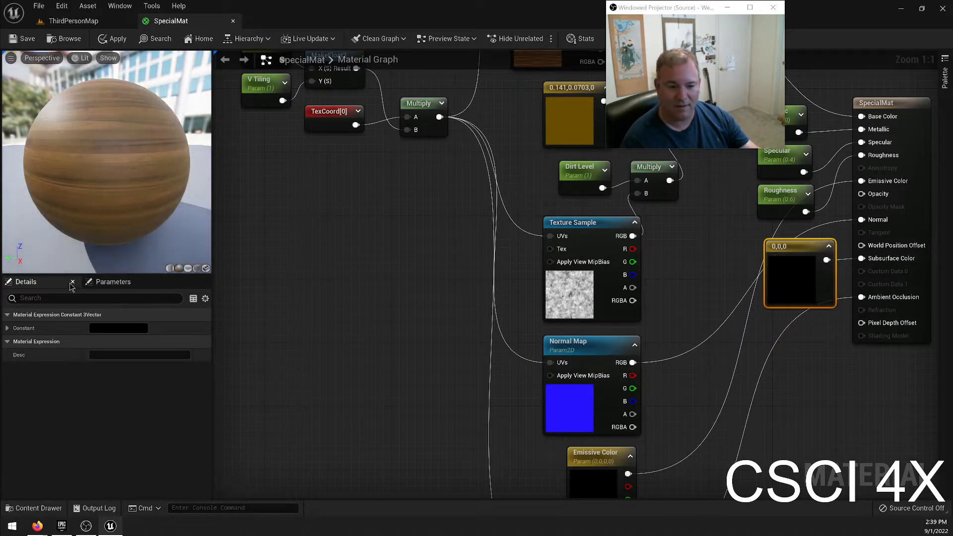
Set the new constant's colour to red (0.961, 0.00337, 0) and save the material.
{"action": "double_click", "coordinate": [793, 270]}
{"action": "left_click_drag", "start_coordinate": [676, 337], "coordinate": [718, 294]}
{"action": "left_click", "coordinate": [718, 323]}
{"action": "left_click", "coordinate": [720, 502]}
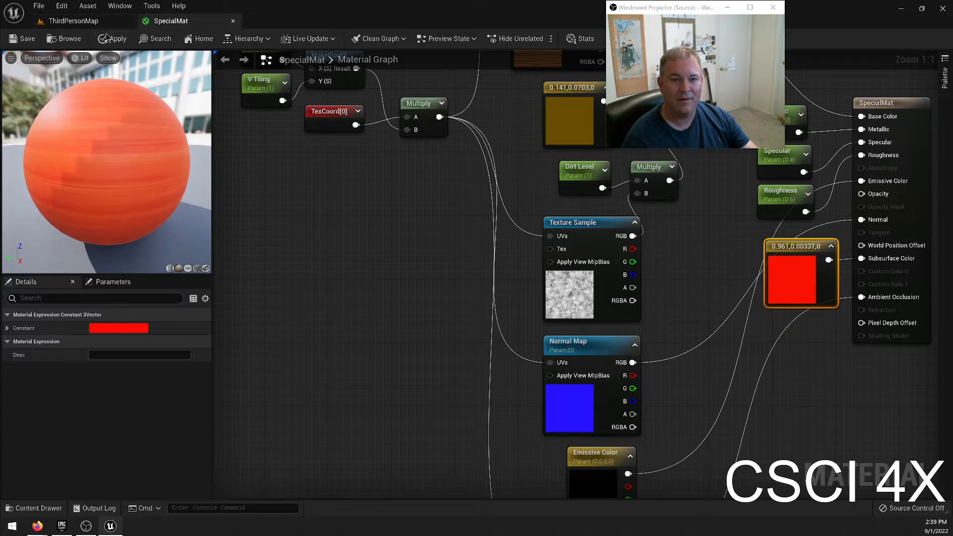
{"action": "left_click", "coordinate": [23, 38]}
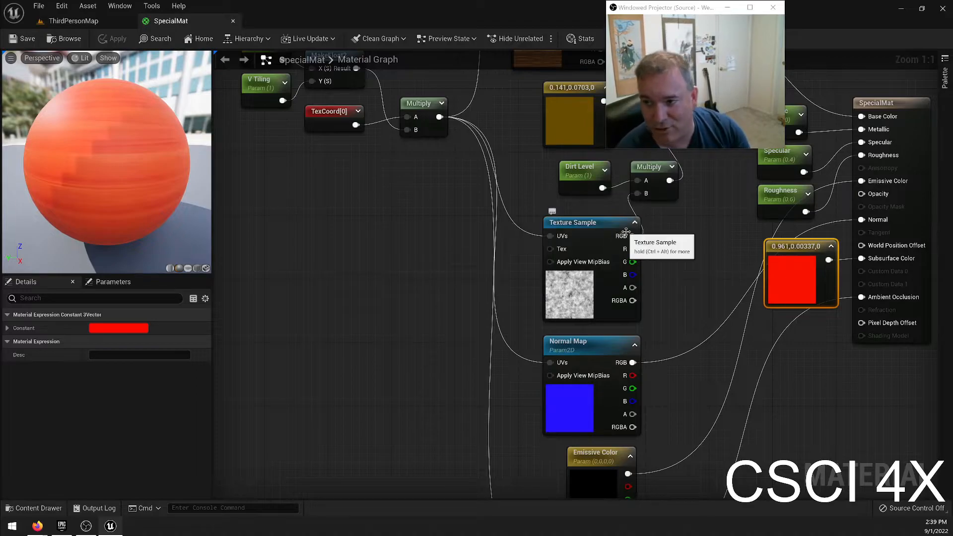
View the ball that uses SpecialMat in ThirdPersonMap, and return to the SpecialMat graph.
{"action": "left_click", "coordinate": [79, 22]}
{"action": "right_click_drag", "start_coordinate": [460, 196], "coordinate": [381, 183]}
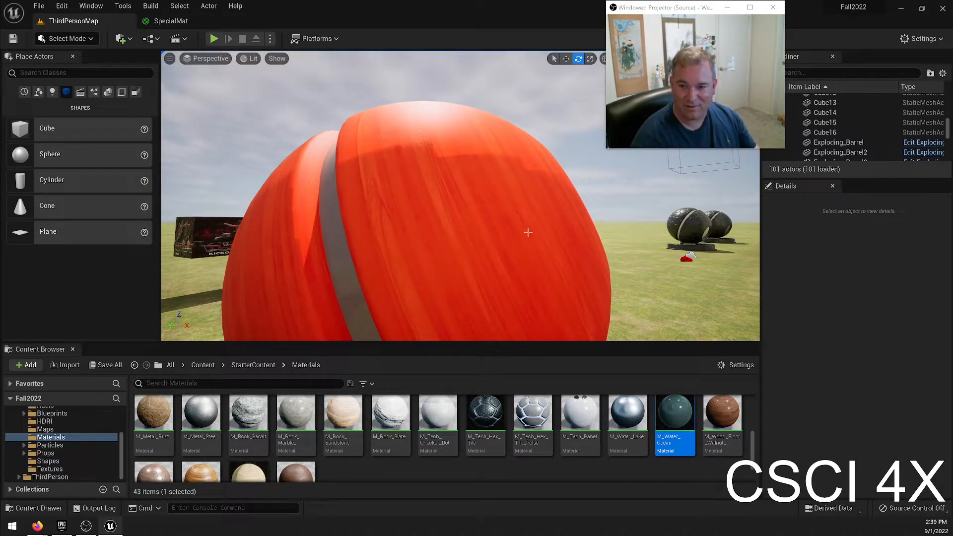
{"action": "left_click", "coordinate": [160, 27]}
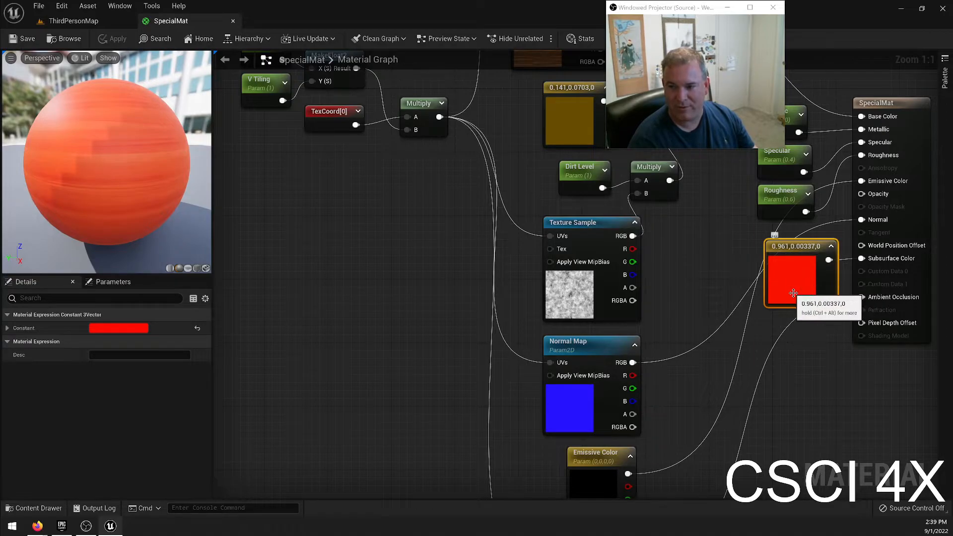
Remove the red constant node feeding Subsurface Color from the graph.
{"action": "key", "text": "ctrl+z"}
{"action": "left_click", "coordinate": [784, 249]}
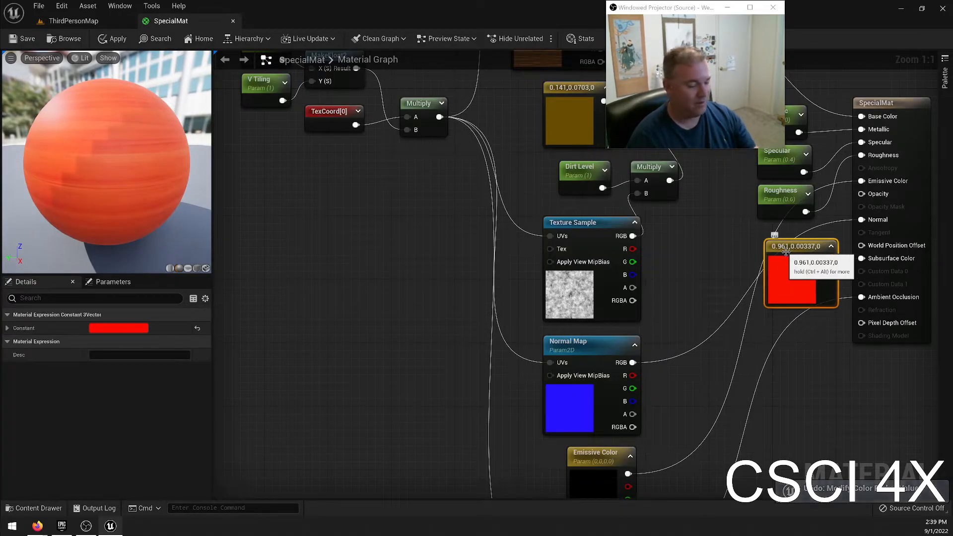
{"action": "key", "text": "Delete"}
Set SpecialMat's Shading Model to Clear Coat, check the preview sphere from another angle and save the material.
{"action": "scroll", "coordinate": [109, 397], "scroll_direction": "down", "scroll_amount": 2}
{"action": "left_click", "coordinate": [125, 378]}
{"action": "left_click", "coordinate": [114, 425]}
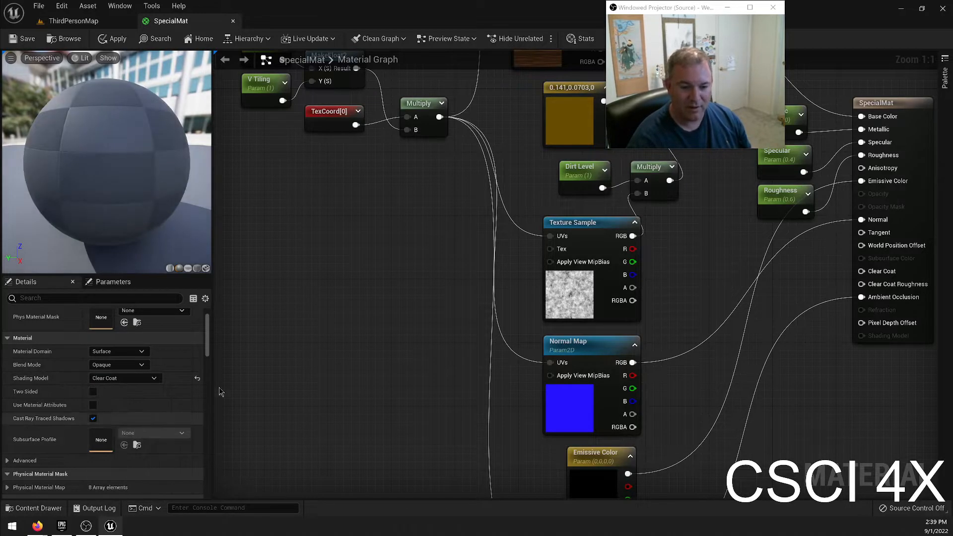
{"action": "left_click_drag", "start_coordinate": [123, 172], "coordinate": [84, 175]}
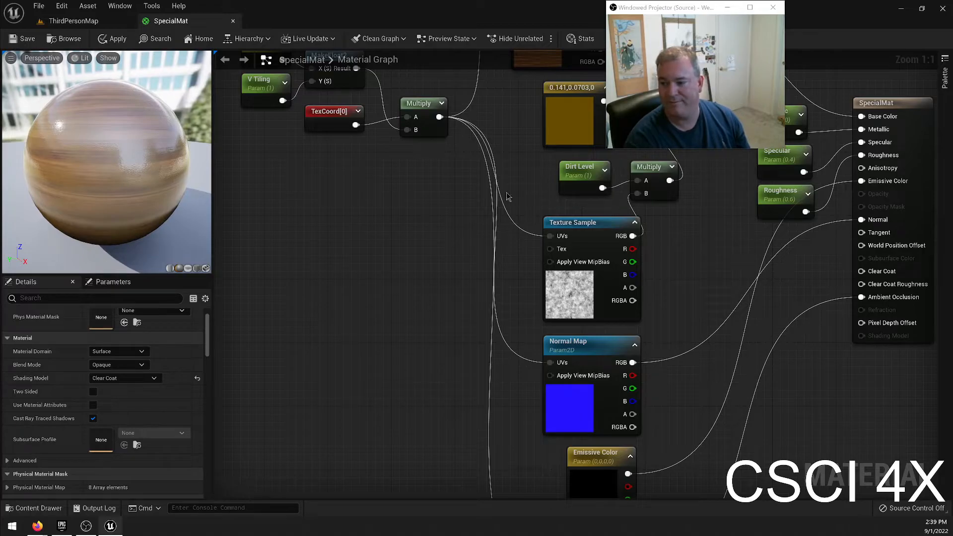
{"action": "left_click", "coordinate": [29, 38]}
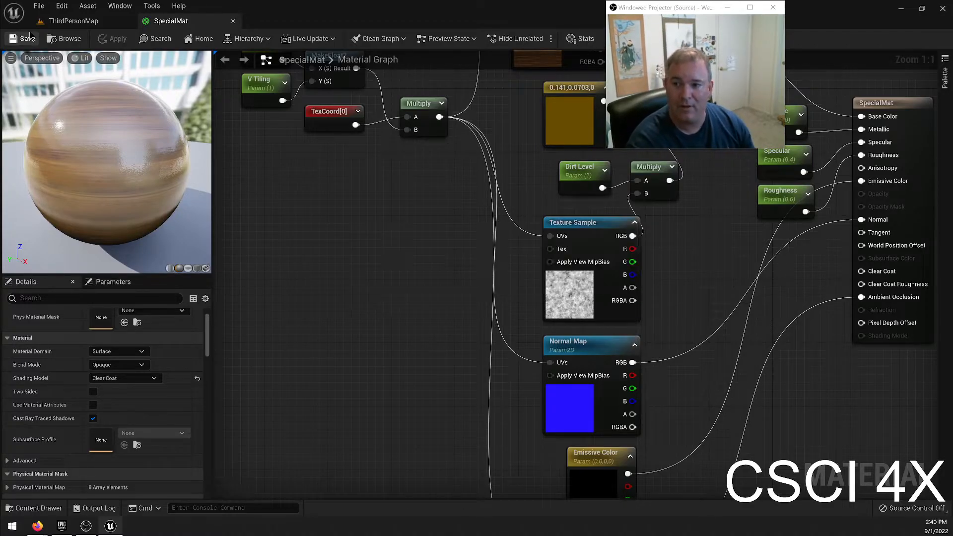
Examine the clear-coated wooden ball and its highlights from several angles in ThirdPersonMap.
{"action": "left_click", "coordinate": [74, 22]}
{"action": "key", "text": "d"}
{"action": "right_click_drag", "start_coordinate": [483, 222], "coordinate": [209, 263]}
{"action": "key", "text": "a"}
{"action": "mouse_move", "coordinate": [586, 250]}
{"action": "right_mouse_down"}
{"action": "mouse_move", "coordinate": [566, 224]}
{"action": "mouse_move", "coordinate": [616, 233]}
{"action": "mouse_move", "coordinate": [586, 250]}
{"action": "right_mouse_up"}
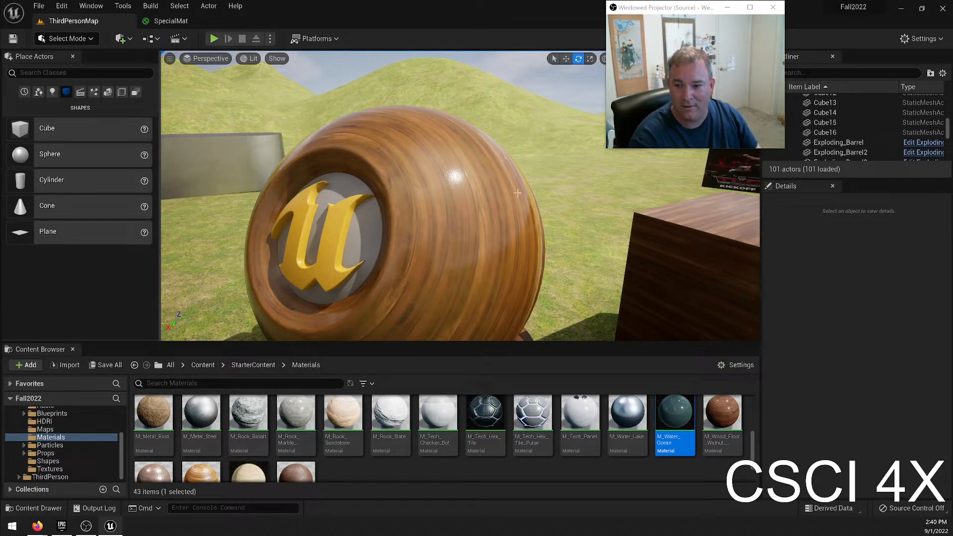
{"action": "key", "text": "w"}
{"action": "mouse_move", "coordinate": [461, 196]}
{"action": "right_mouse_down"}
{"action": "mouse_move", "coordinate": [541, 196]}
{"action": "mouse_move", "coordinate": [337, 189]}
{"action": "mouse_move", "coordinate": [335, 266]}
{"action": "mouse_move", "coordinate": [383, 265]}
{"action": "mouse_move", "coordinate": [501, 179]}
{"action": "mouse_move", "coordinate": [471, 209]}
{"action": "mouse_move", "coordinate": [464, 244]}
{"action": "mouse_move", "coordinate": [539, 201]}
{"action": "mouse_move", "coordinate": [509, 191]}
{"action": "mouse_move", "coordinate": [534, 213]}
{"action": "mouse_move", "coordinate": [499, 219]}
{"action": "mouse_move", "coordinate": [465, 201]}
{"action": "mouse_move", "coordinate": [447, 229]}
{"action": "mouse_move", "coordinate": [461, 206]}
{"action": "mouse_move", "coordinate": [454, 196]}
{"action": "right_mouse_up"}
{"action": "key", "text": "e"}
{"action": "key", "text": "w"}
{"action": "key", "text": "s"}
{"action": "key", "text": "w"}
{"action": "key", "text": "d"}
{"action": "key", "text": "d"}
{"action": "key", "text": "s"}
{"action": "key", "text": "w"}
{"action": "key", "text": "s"}
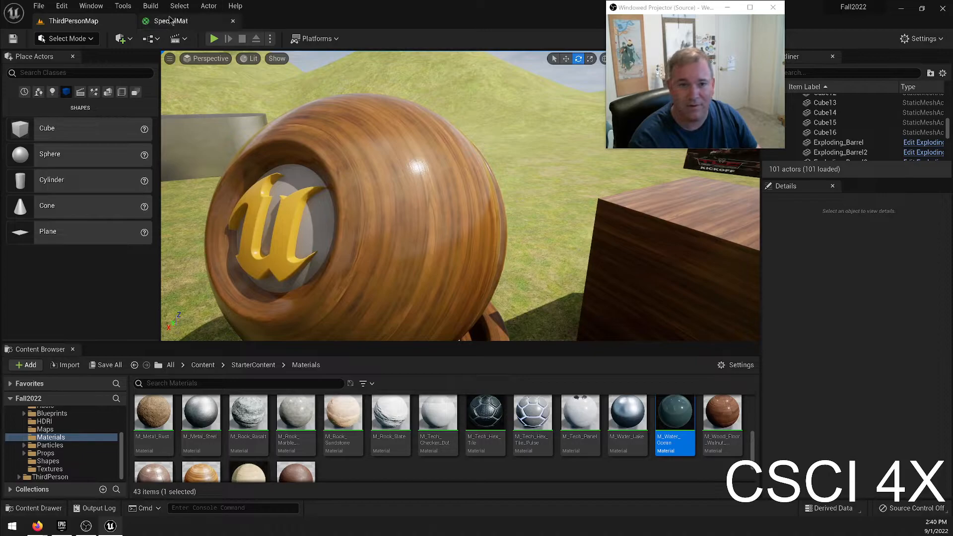
Set SpecialMat's Shading Model back to Default Lit, save the material and close its editor.
{"action": "left_click", "coordinate": [171, 20]}
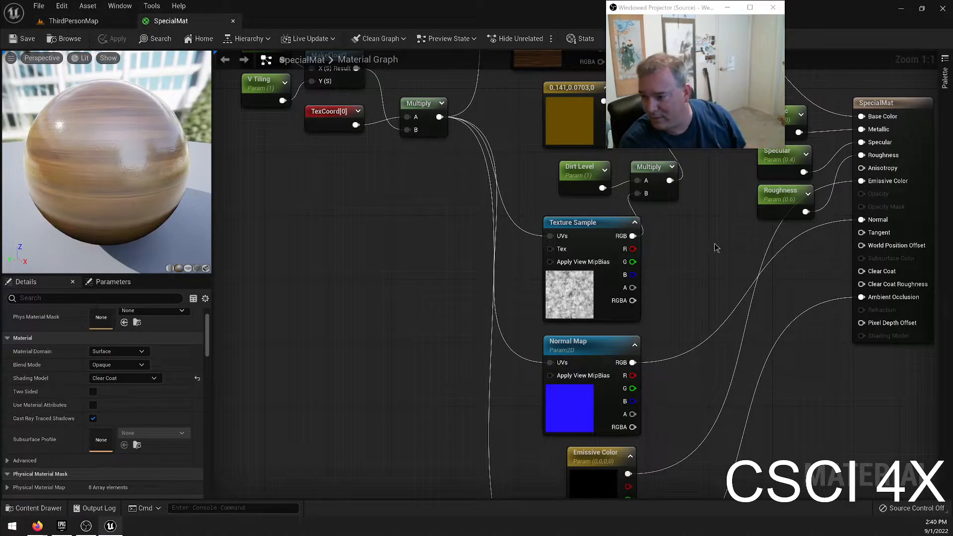
{"action": "left_click", "coordinate": [124, 379]}
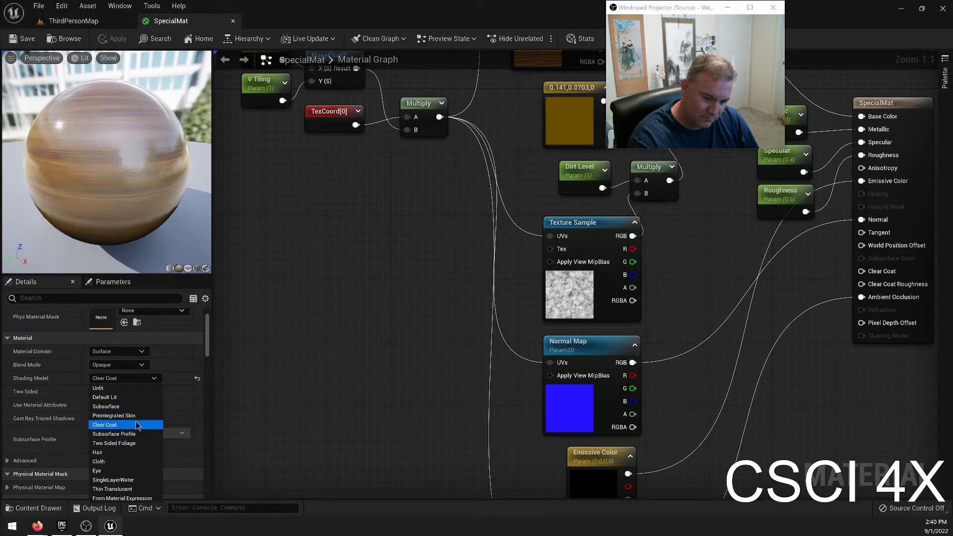
{"action": "left_click", "coordinate": [127, 397]}
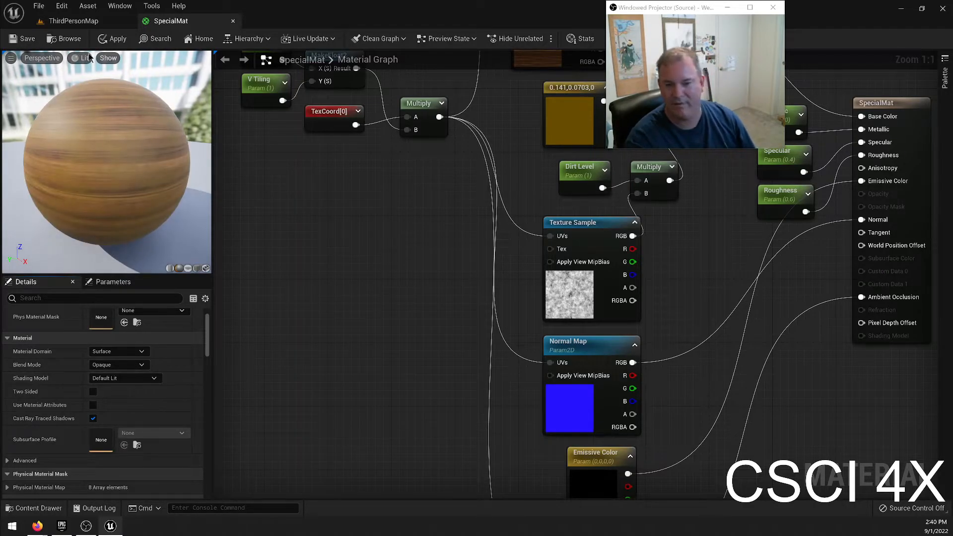
{"action": "left_click", "coordinate": [40, 51]}
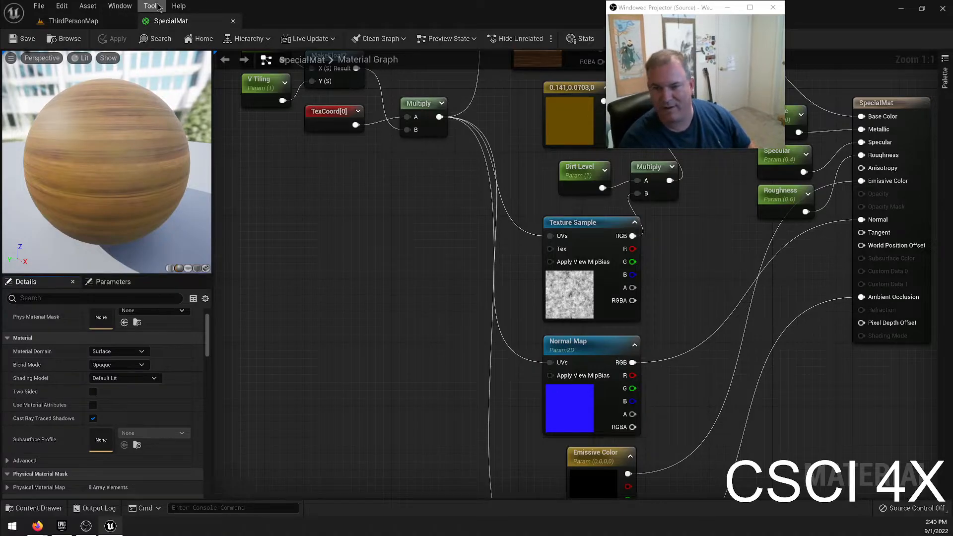
{"action": "left_click", "coordinate": [233, 21]}
Switch to Landscape mode and sculpt a hollow into an open grassy area with the 626.364075 brush size.
{"action": "right_click_drag", "start_coordinate": [595, 258], "coordinate": [705, 262]}
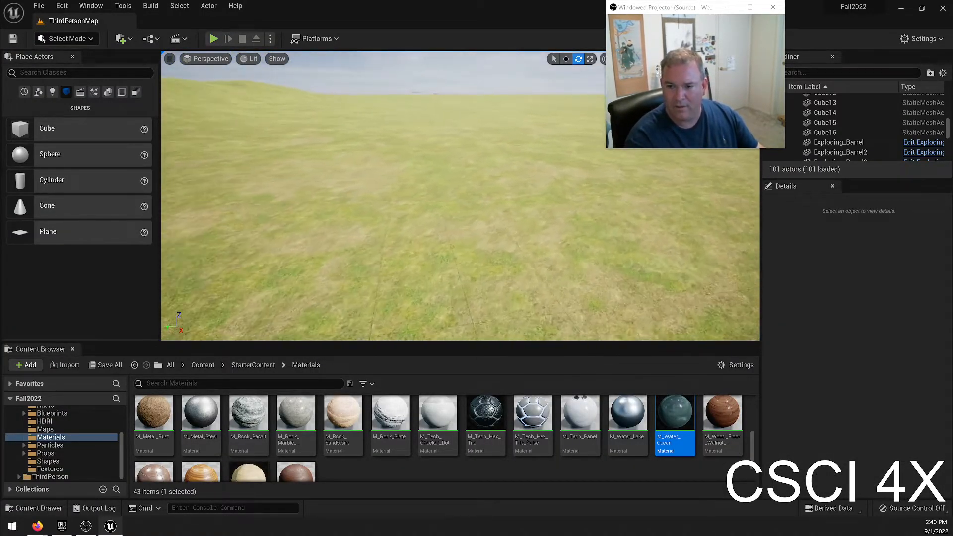
{"action": "left_click", "coordinate": [64, 40]}
{"action": "left_click", "coordinate": [85, 67]}
{"action": "right_click_drag", "start_coordinate": [376, 177], "coordinate": [379, 220]}
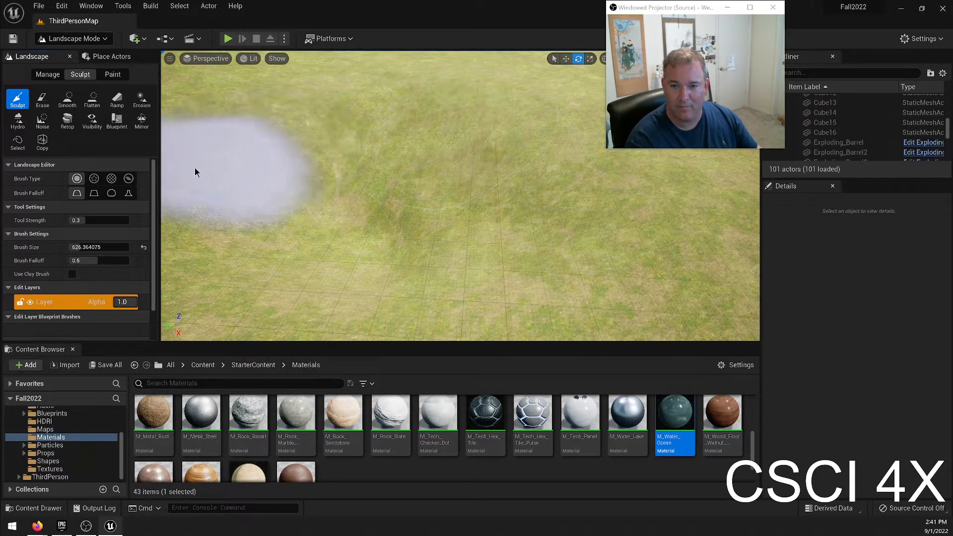
{"action": "mouse_move", "coordinate": [469, 218]}
{"action": "right_mouse_down"}
{"action": "mouse_move", "coordinate": [288, 209]}
{"action": "mouse_move", "coordinate": [218, 169]}
{"action": "mouse_move", "coordinate": [223, 193]}
{"action": "mouse_move", "coordinate": [199, 238]}
{"action": "right_mouse_up"}
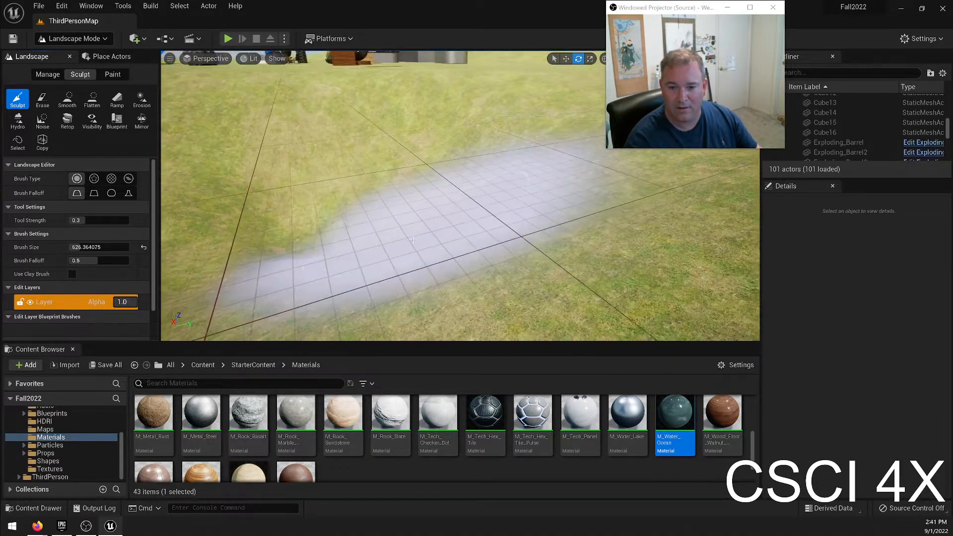
{"action": "mouse_move", "coordinate": [239, 198]}
{"action": "right_mouse_down"}
{"action": "mouse_move", "coordinate": [243, 169]}
{"action": "mouse_move", "coordinate": [249, 219]}
{"action": "mouse_move", "coordinate": [258, 204]}
{"action": "mouse_move", "coordinate": [248, 169]}
{"action": "mouse_move", "coordinate": [229, 154]}
{"action": "mouse_move", "coordinate": [233, 164]}
{"action": "mouse_move", "coordinate": [199, 164]}
{"action": "mouse_move", "coordinate": [193, 199]}
{"action": "mouse_move", "coordinate": [229, 191]}
{"action": "mouse_move", "coordinate": [183, 203]}
{"action": "right_mouse_up"}
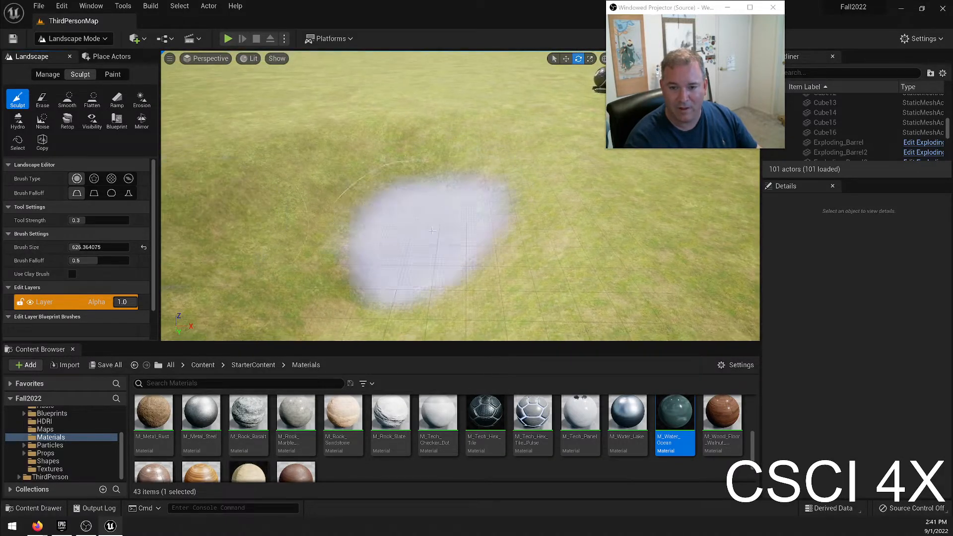
Return to Select mode and place a Plane shape over the sculpted hollow.
{"action": "left_click", "coordinate": [76, 39]}
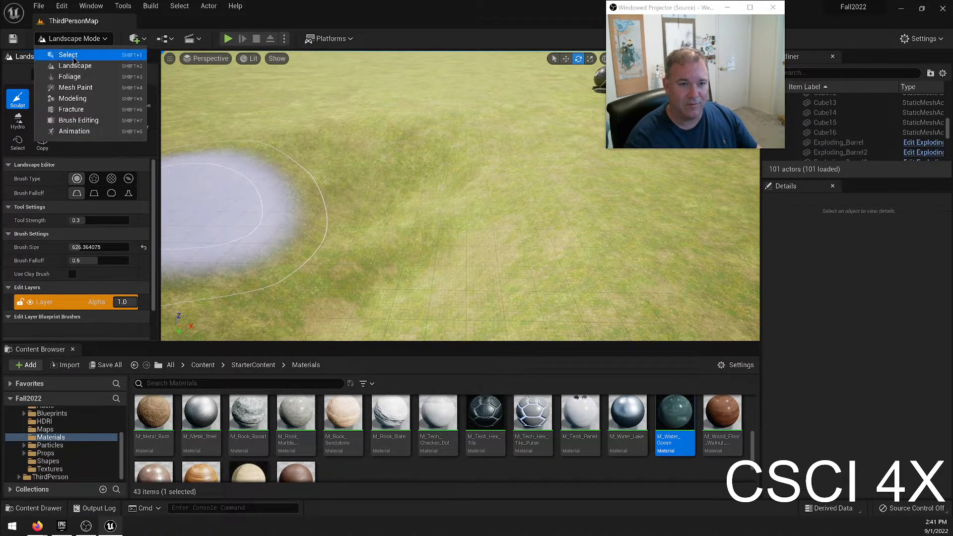
{"action": "left_click", "coordinate": [82, 51]}
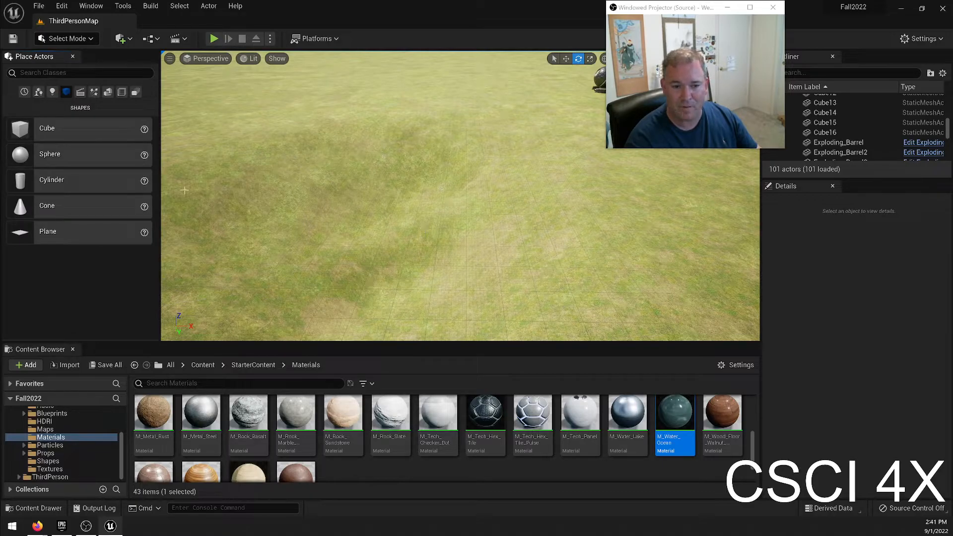
{"action": "left_click_drag", "start_coordinate": [58, 236], "coordinate": [378, 264]}
{"action": "left_click_drag", "start_coordinate": [396, 297], "coordinate": [349, 214]}
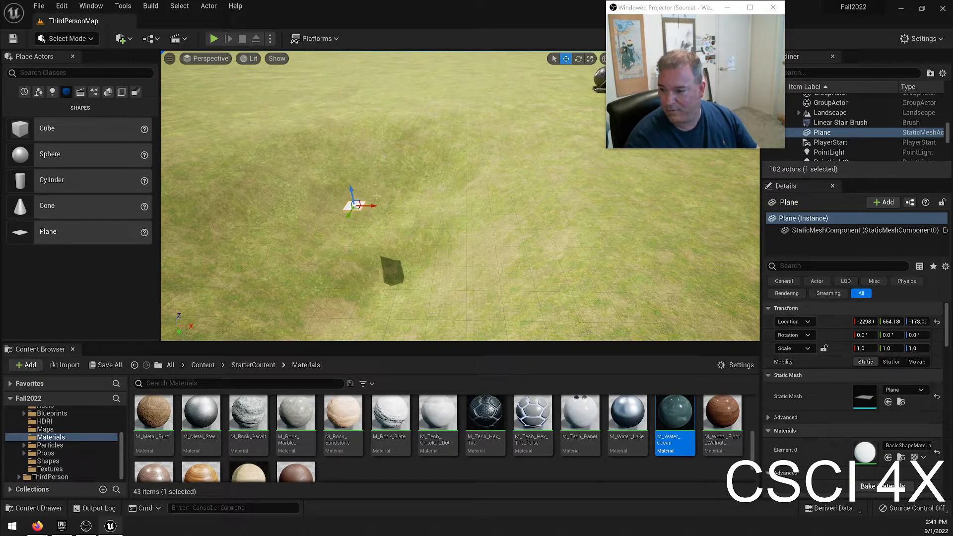
Raise the plane out of the hollow and set its Z location to 0.
{"action": "right_click_drag", "start_coordinate": [484, 197], "coordinate": [583, 182]}
{"action": "left_click", "coordinate": [494, 197]}
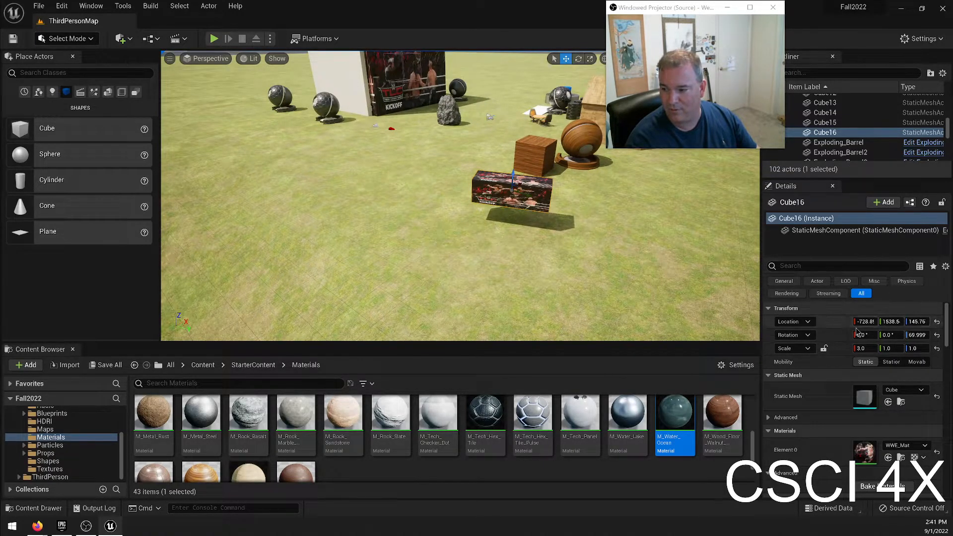
{"action": "right_click_drag", "start_coordinate": [461, 237], "coordinate": [318, 248]}
{"action": "key", "text": "w"}
{"action": "right_click_drag", "start_coordinate": [462, 189], "coordinate": [591, 139]}
{"action": "right_click_drag", "start_coordinate": [405, 184], "coordinate": [432, 190]}
{"action": "key", "text": "s"}
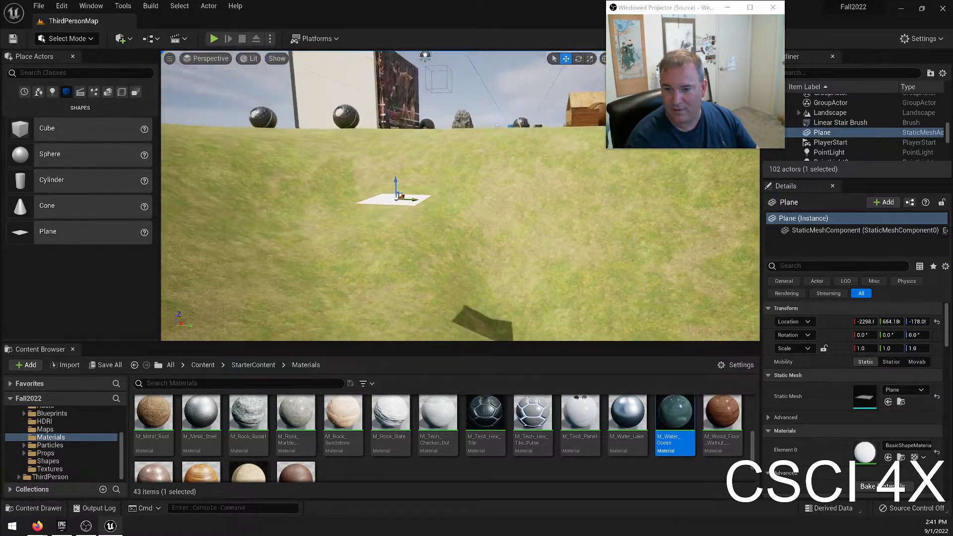
{"action": "left_click_drag", "start_coordinate": [398, 183], "coordinate": [398, 113], "text": "shift"}
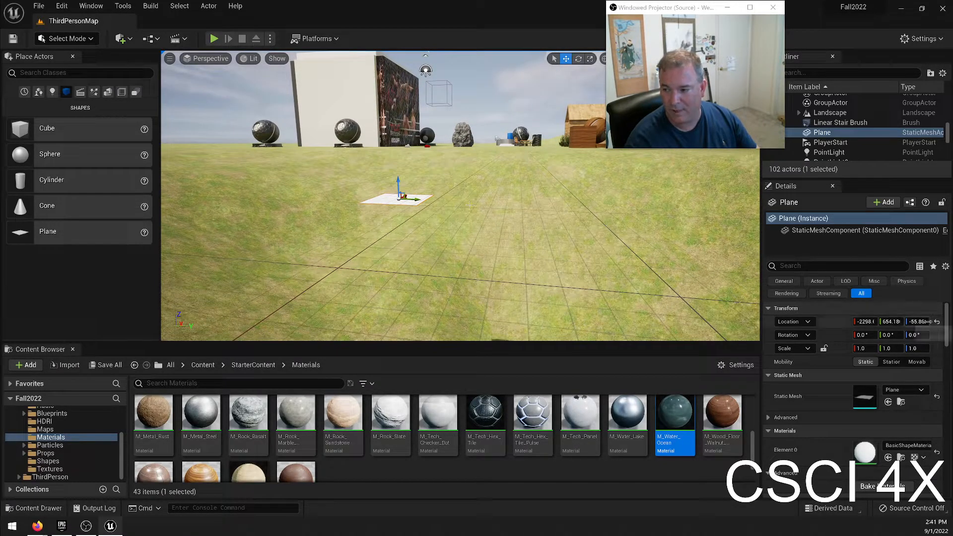
{"action": "type", "text": "0"}
{"action": "key", "text": "Return"}
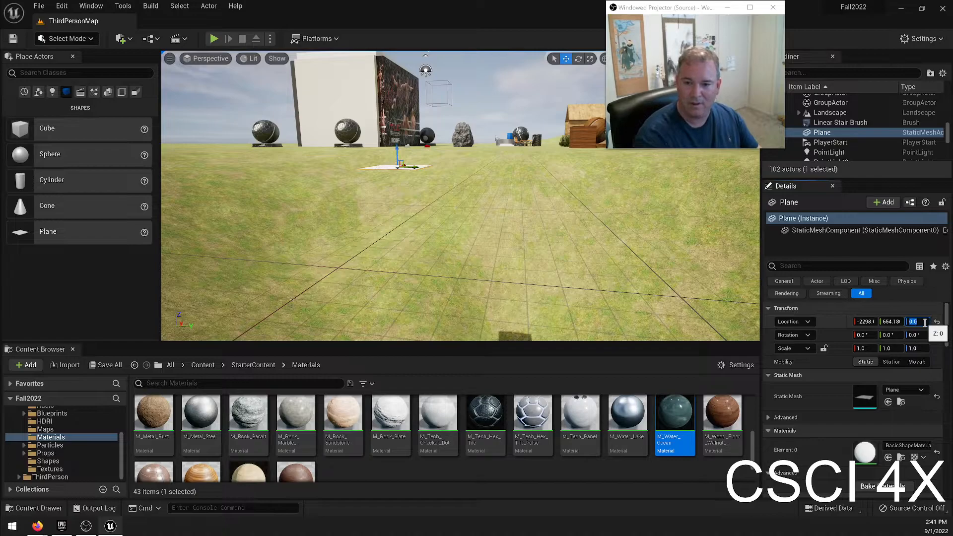
Set the plane's Z location to -100 so that it sits inside the hollow.
{"action": "right_click_drag", "start_coordinate": [390, 139], "coordinate": [415, 156]}
{"action": "key", "text": "w"}
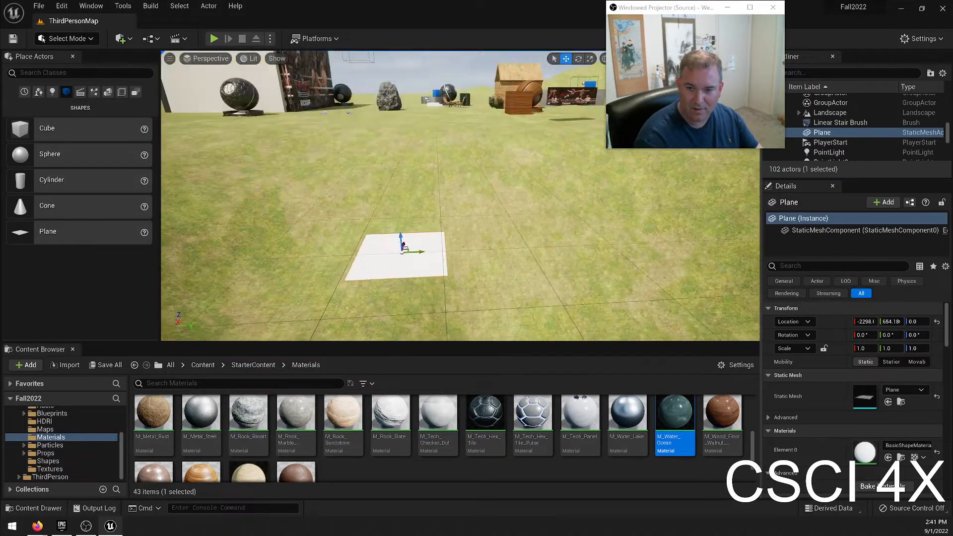
{"action": "left_click", "coordinate": [920, 322]}
{"action": "type", "text": "-100"}
{"action": "key", "text": "Return"}
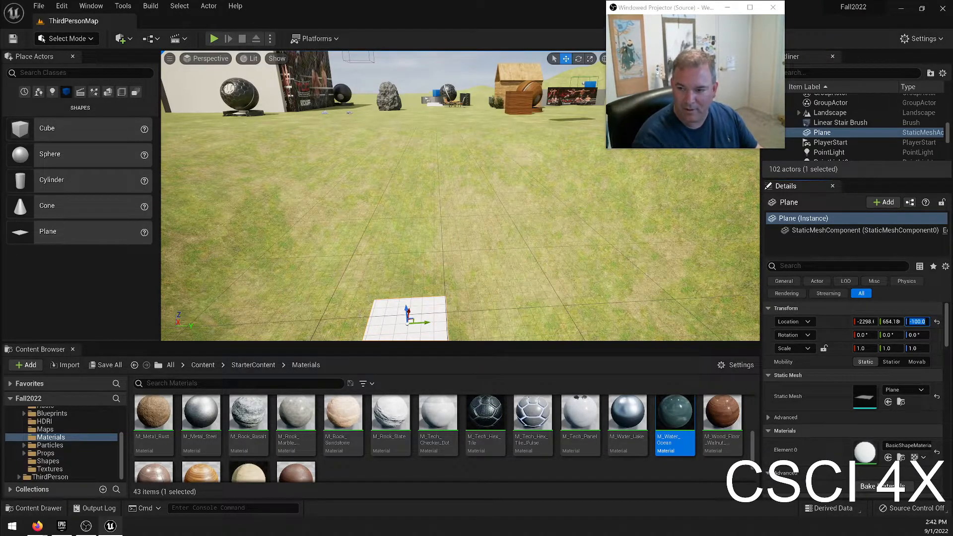
Scale the plane to 50 in X and 50 in Y so that it fills the hollow.
{"action": "right_click_drag", "start_coordinate": [422, 188], "coordinate": [385, 185]}
{"action": "key", "text": "w"}
{"action": "right_click_drag", "start_coordinate": [522, 225], "coordinate": [529, 229]}
{"action": "key", "text": "s"}
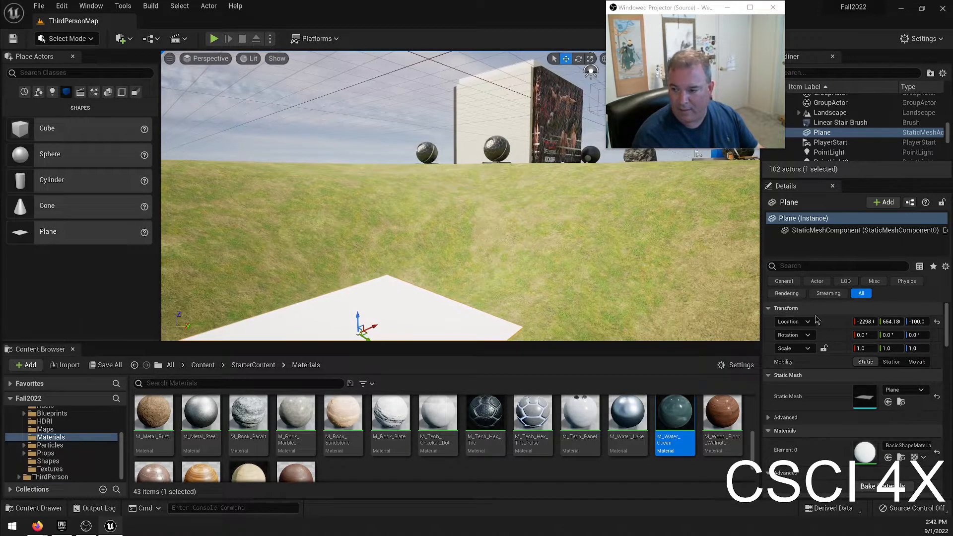
{"action": "left_click", "coordinate": [864, 348]}
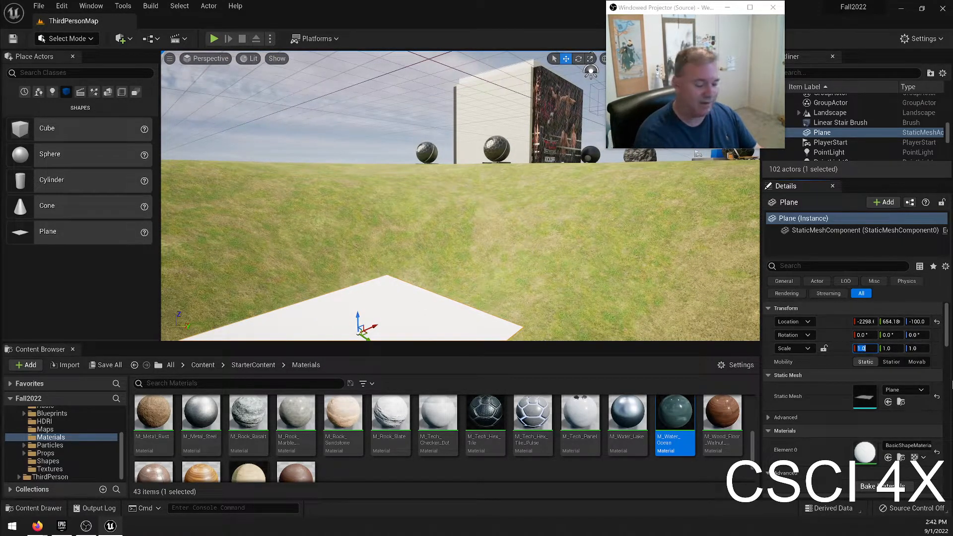
{"action": "key", "text": "Return"}
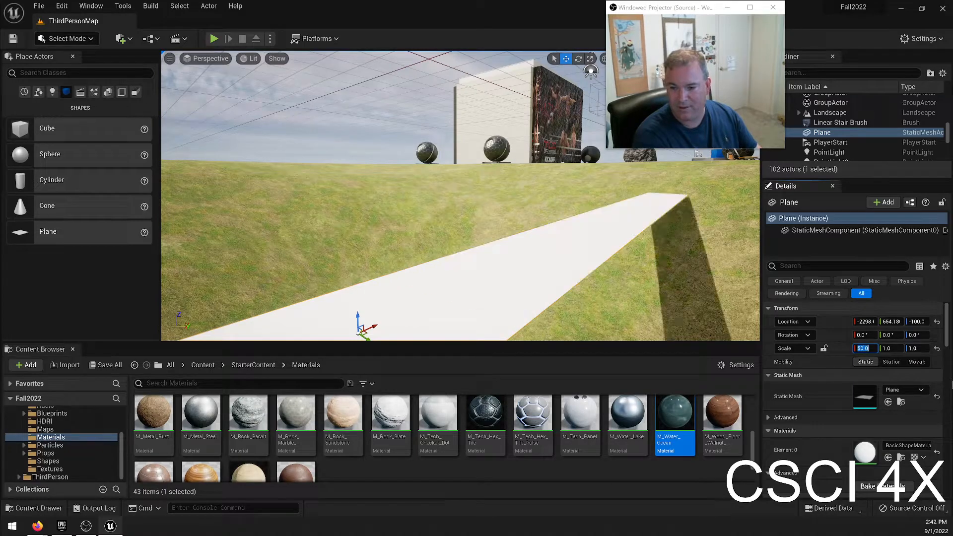
{"action": "key", "text": "Return"}
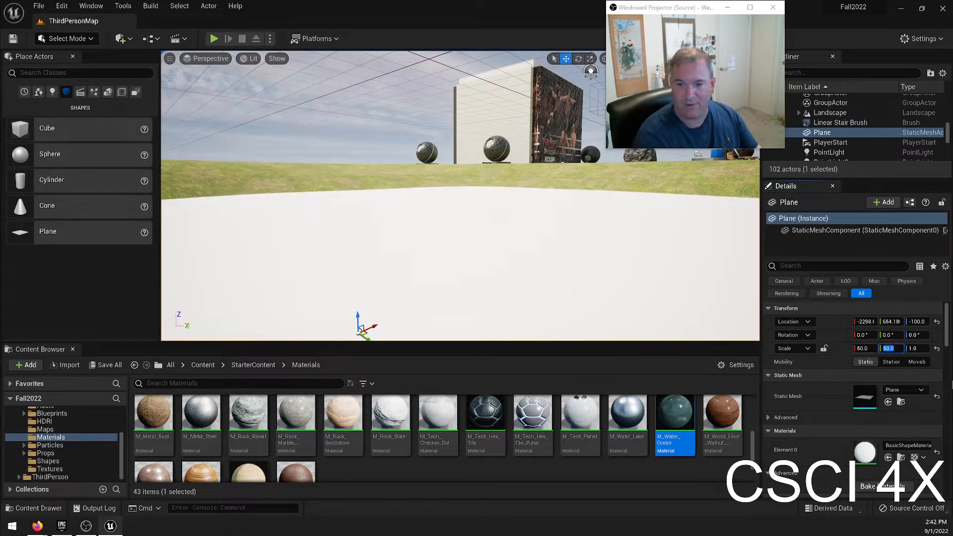
Switch to Landscape mode and sculpt the hollow's rim around the enlarged plane.
{"action": "right_click_drag", "start_coordinate": [439, 164], "coordinate": [521, 218]}
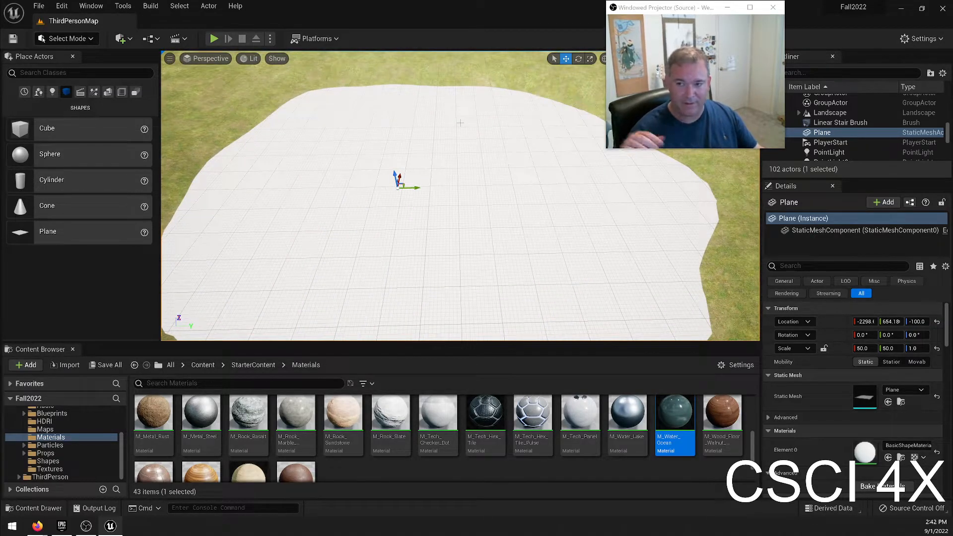
{"action": "right_click_drag", "start_coordinate": [308, 189], "coordinate": [383, 211]}
{"action": "right_click_drag", "start_coordinate": [459, 317], "coordinate": [130, 79]}
{"action": "left_click", "coordinate": [82, 40]}
{"action": "left_click", "coordinate": [75, 78]}
{"action": "mouse_move", "coordinate": [504, 307]}
{"action": "left_mouse_down"}
{"action": "mouse_move", "coordinate": [382, 313]}
{"action": "mouse_move", "coordinate": [345, 290]}
{"action": "mouse_move", "coordinate": [395, 174]}
{"action": "left_mouse_up"}
{"action": "right_click_drag", "start_coordinate": [395, 174], "coordinate": [486, 249]}
{"action": "mouse_move", "coordinate": [467, 229]}
{"action": "left_mouse_down", "text": "shift"}
{"action": "mouse_move", "coordinate": [412, 270]}
{"action": "mouse_move", "coordinate": [526, 211]}
{"action": "mouse_move", "coordinate": [504, 236]}
{"action": "left_mouse_up", "text": "shift"}
{"action": "mouse_move", "coordinate": [505, 237]}
{"action": "right_mouse_down"}
{"action": "mouse_move", "coordinate": [501, 169]}
{"action": "mouse_move", "coordinate": [502, 208]}
{"action": "right_mouse_up"}
{"action": "left_click_drag", "start_coordinate": [497, 192], "coordinate": [472, 202], "text": "shift"}
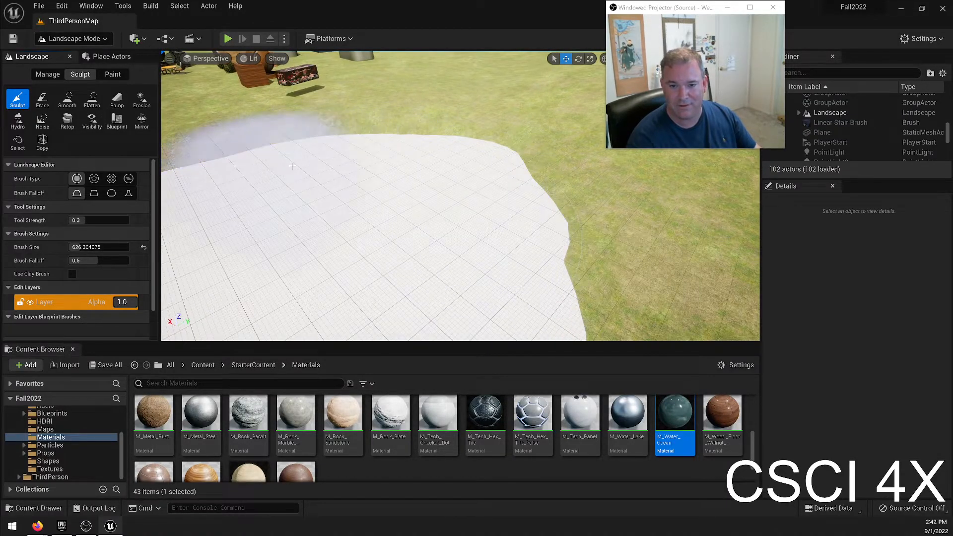
{"action": "right_click_drag", "start_coordinate": [407, 219], "coordinate": [327, 218]}
{"action": "left_click_drag", "start_coordinate": [311, 186], "coordinate": [393, 274], "text": "shift"}
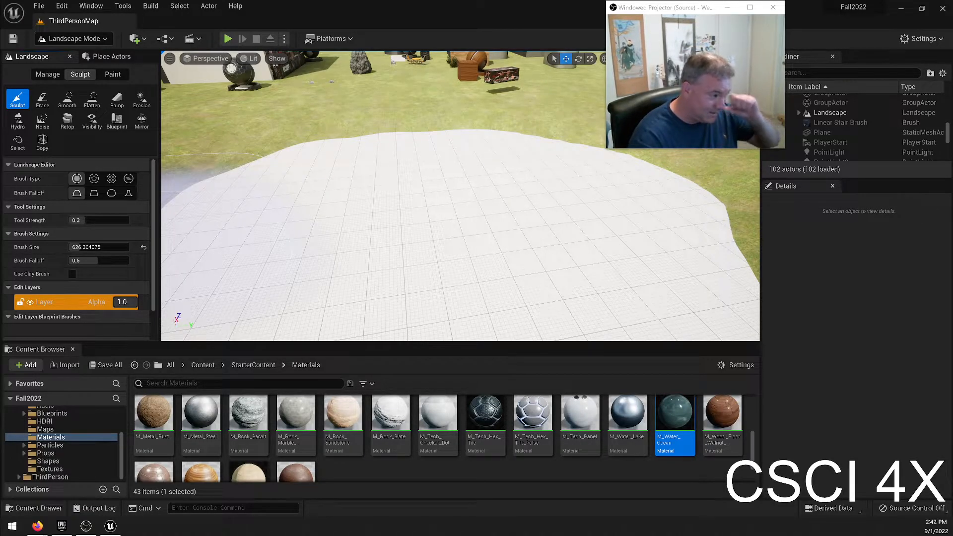
{"action": "right_click_drag", "start_coordinate": [548, 256], "coordinate": [561, 273]}
{"action": "key", "text": "s"}
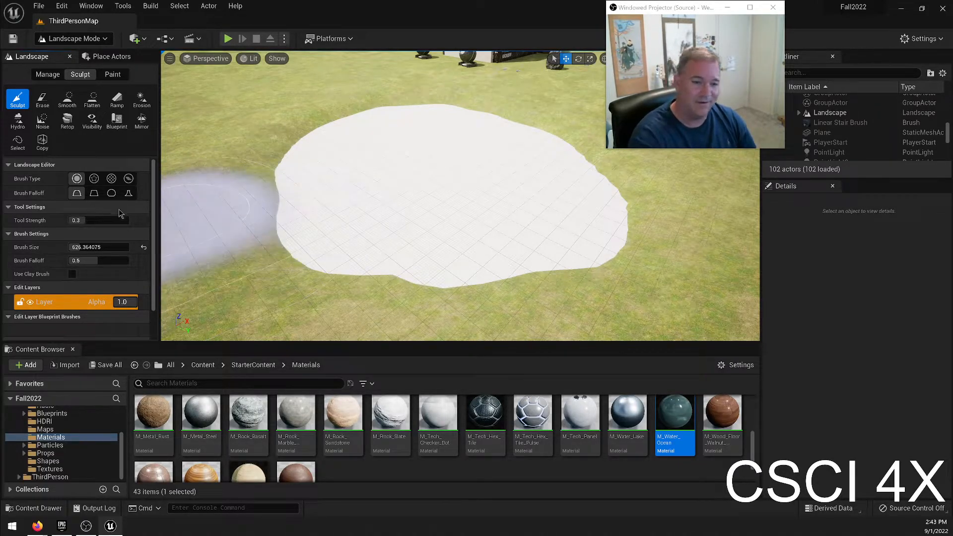
Return to Select mode and apply the M_Water_Ocean material from StarterContent to the plane.
{"action": "left_click", "coordinate": [98, 39]}
{"action": "left_click", "coordinate": [79, 54]}
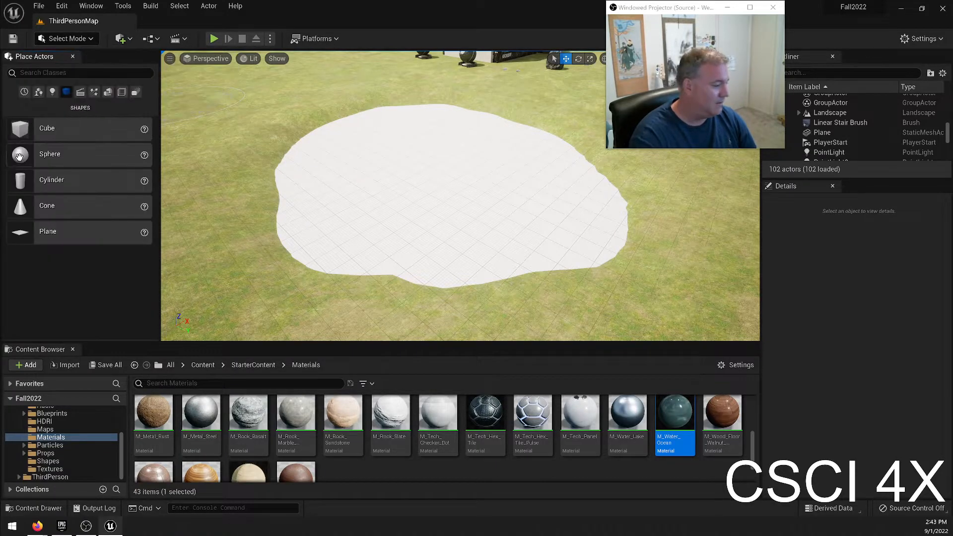
{"action": "scroll", "coordinate": [477, 442], "scroll_direction": "up", "scroll_amount": 2}
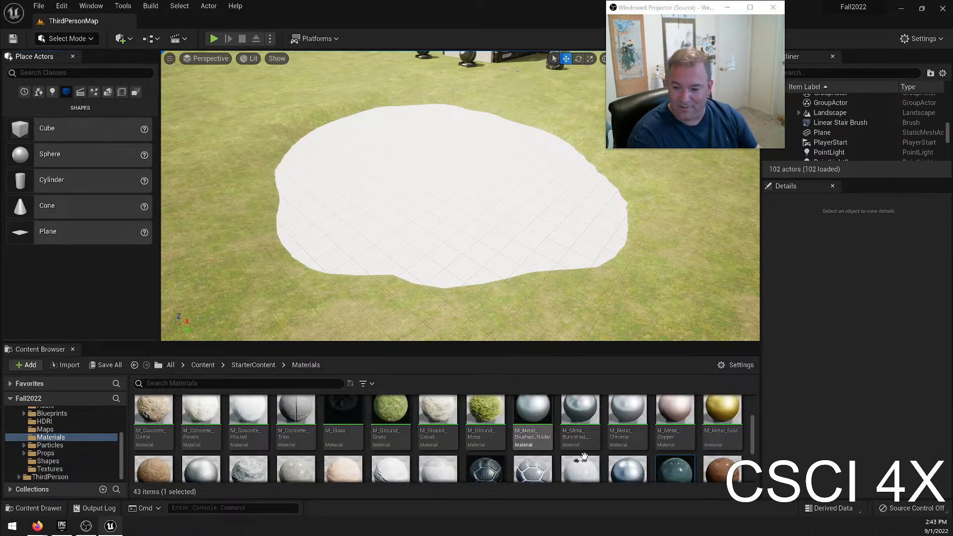
{"action": "scroll", "coordinate": [522, 442], "scroll_direction": "down", "scroll_amount": 1}
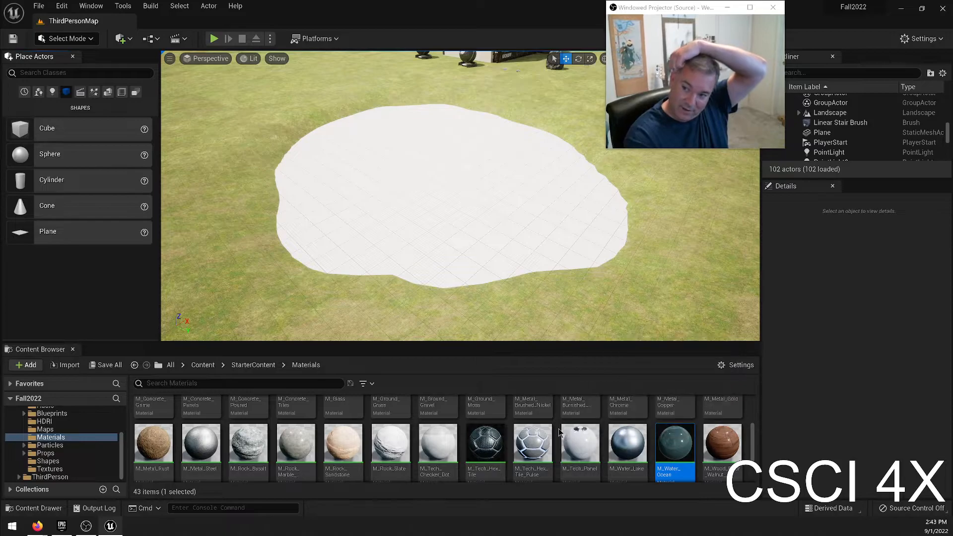
{"action": "scroll", "coordinate": [556, 437], "scroll_direction": "up", "scroll_amount": 2}
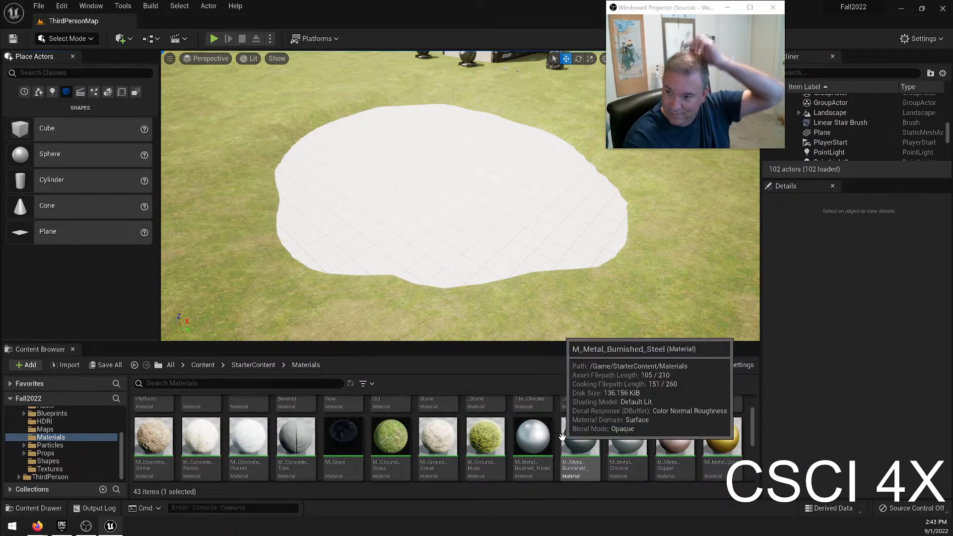
{"action": "scroll", "coordinate": [562, 437], "scroll_direction": "down", "scroll_amount": 2}
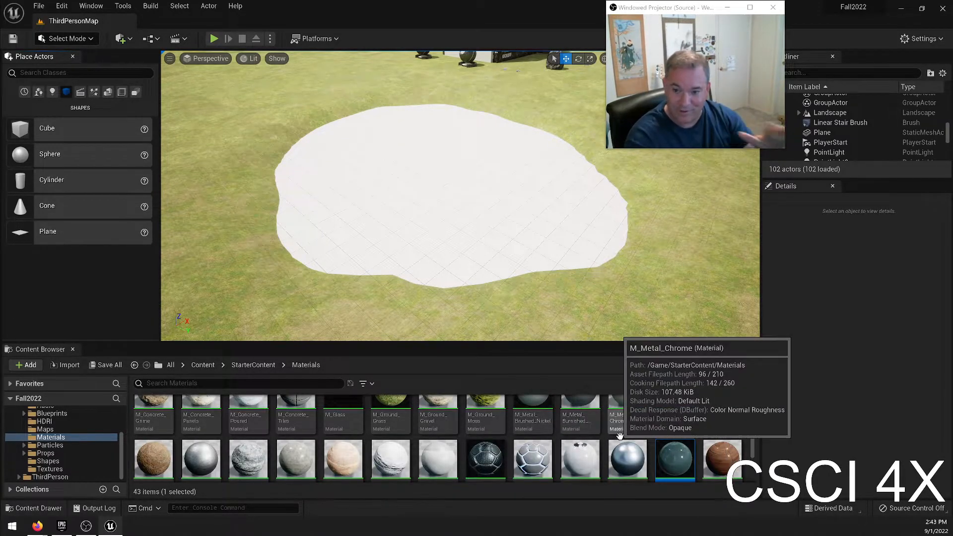
{"action": "left_click", "coordinate": [668, 471]}
{"action": "left_click_drag", "start_coordinate": [669, 471], "coordinate": [506, 287]}
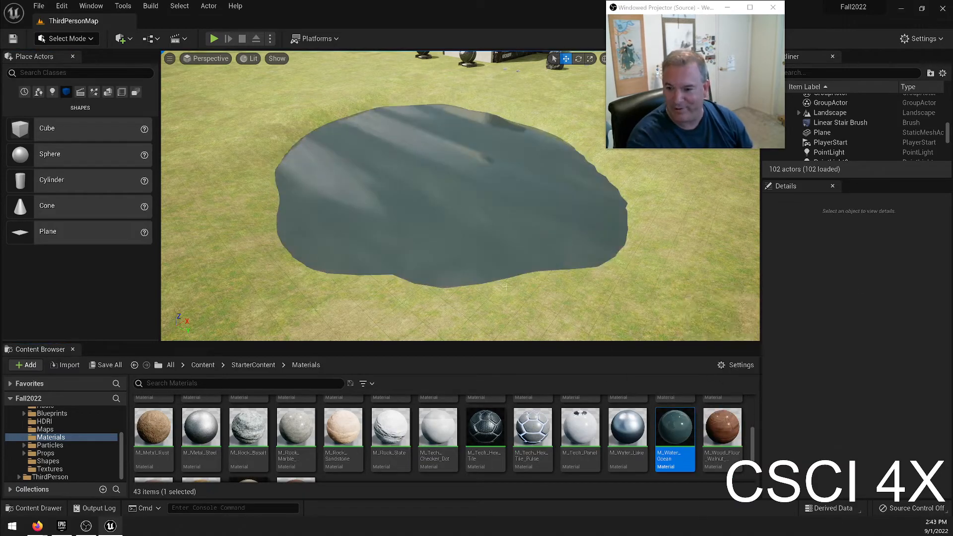
Inspect the water surface and duplicate the M_Water_Ocean material.
{"action": "key", "text": "w"}
{"action": "right_click_drag", "start_coordinate": [505, 286], "coordinate": [427, 310]}
{"action": "key", "text": "s"}
{"action": "key", "text": "s"}
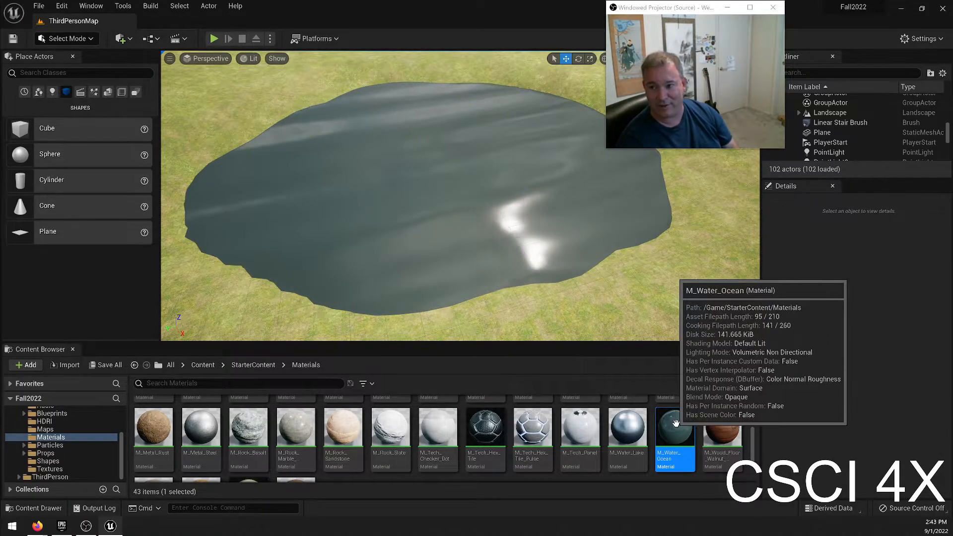
{"action": "right_click", "coordinate": [675, 423]}
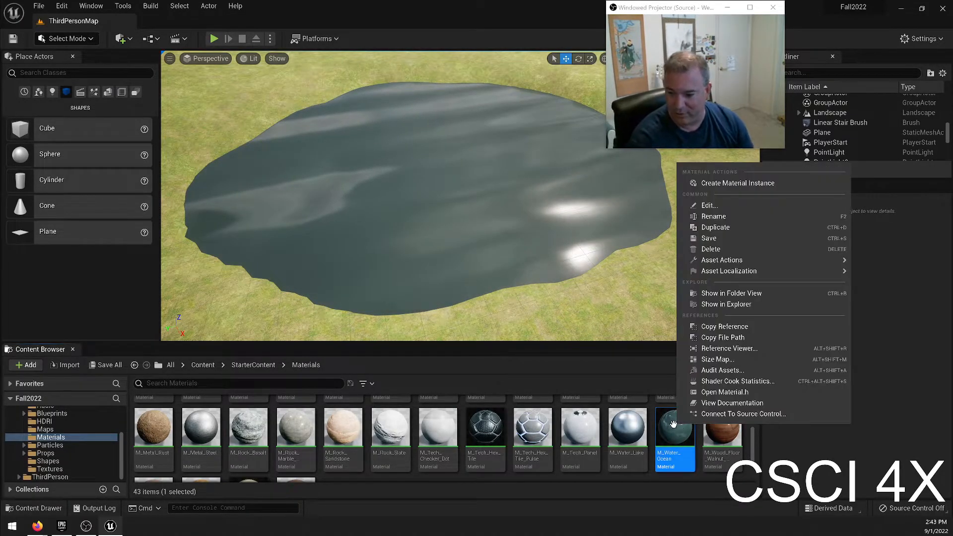
{"action": "left_click", "coordinate": [747, 227]}
{"action": "key", "text": "Return"}
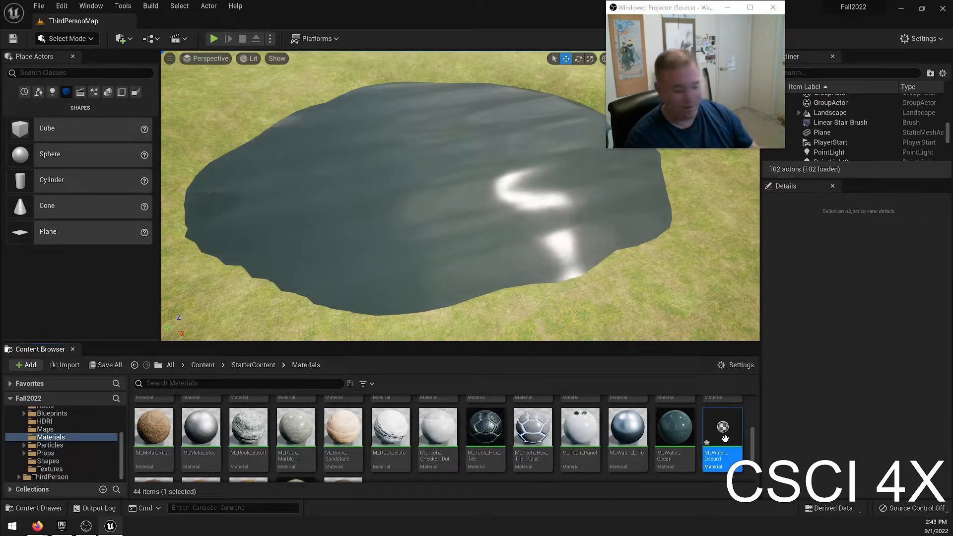
Move the duplicated ocean material from the StarterContent Materials folder into the personal folder directly under Content.
{"action": "scroll", "coordinate": [62, 438], "scroll_direction": "up", "scroll_amount": 4}
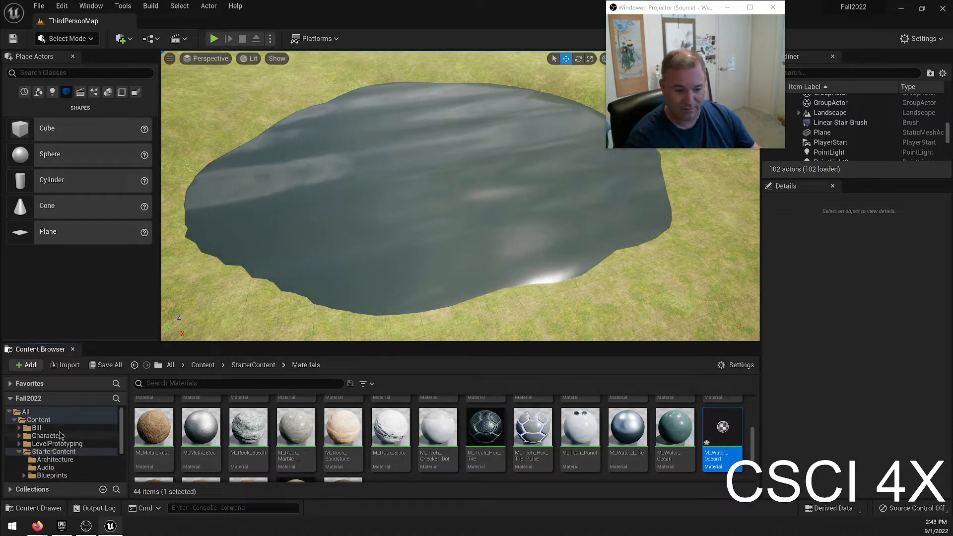
{"action": "left_click", "coordinate": [52, 428]}
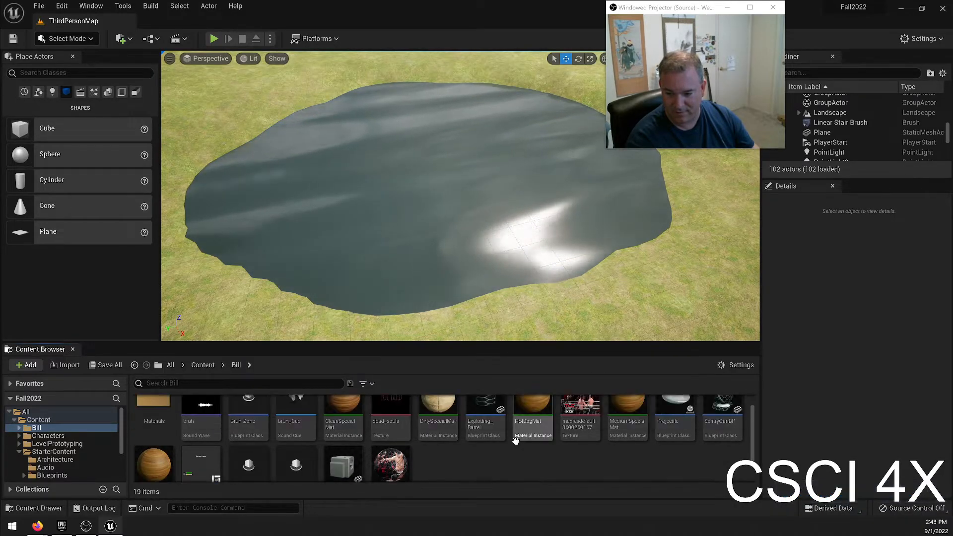
{"action": "scroll", "coordinate": [62, 458], "scroll_direction": "down", "scroll_amount": 2}
{"action": "scroll", "coordinate": [62, 457], "scroll_direction": "down", "scroll_amount": 2}
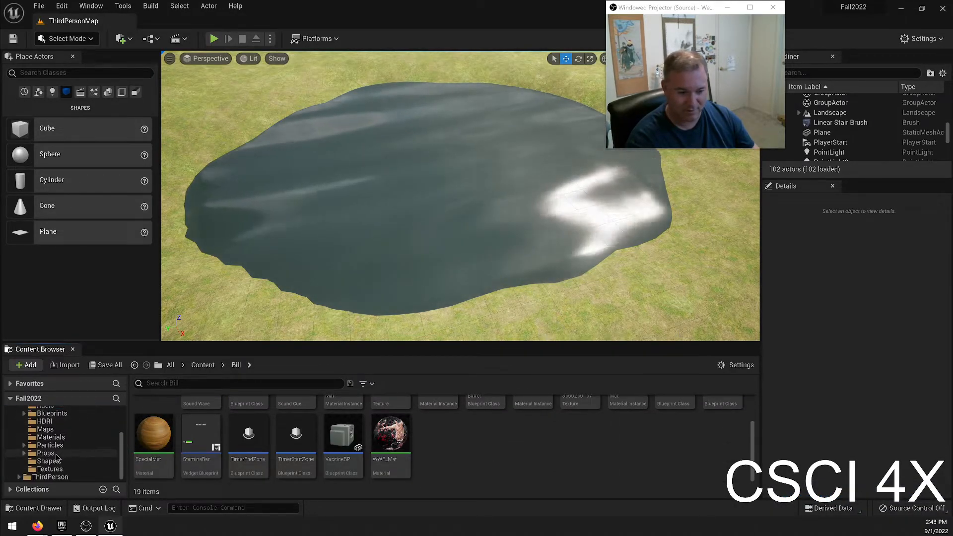
{"action": "left_click", "coordinate": [51, 436]}
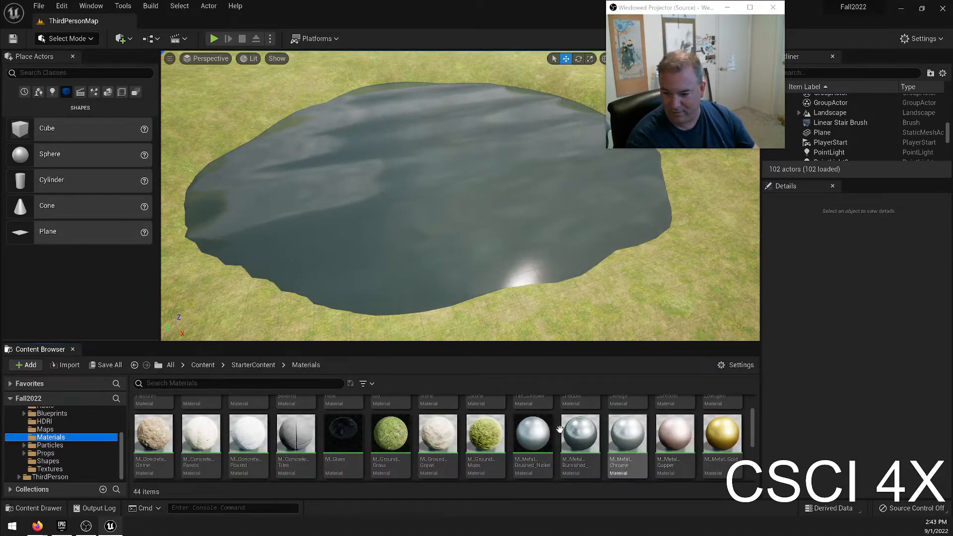
{"action": "scroll", "coordinate": [695, 432], "scroll_direction": "down", "scroll_amount": 5}
{"action": "left_click", "coordinate": [725, 422]}
{"action": "left_click_drag", "start_coordinate": [729, 423], "coordinate": [60, 433]}
{"action": "left_click", "coordinate": [86, 450]}
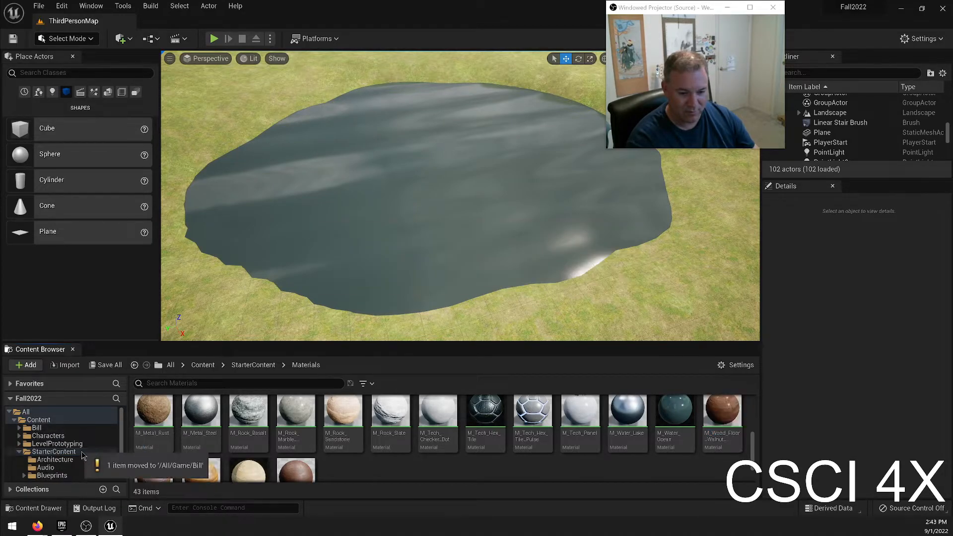
Rename the duplicated ocean material as FrankOceanMat and apply it to the water plane.
{"action": "left_click", "coordinate": [68, 429]}
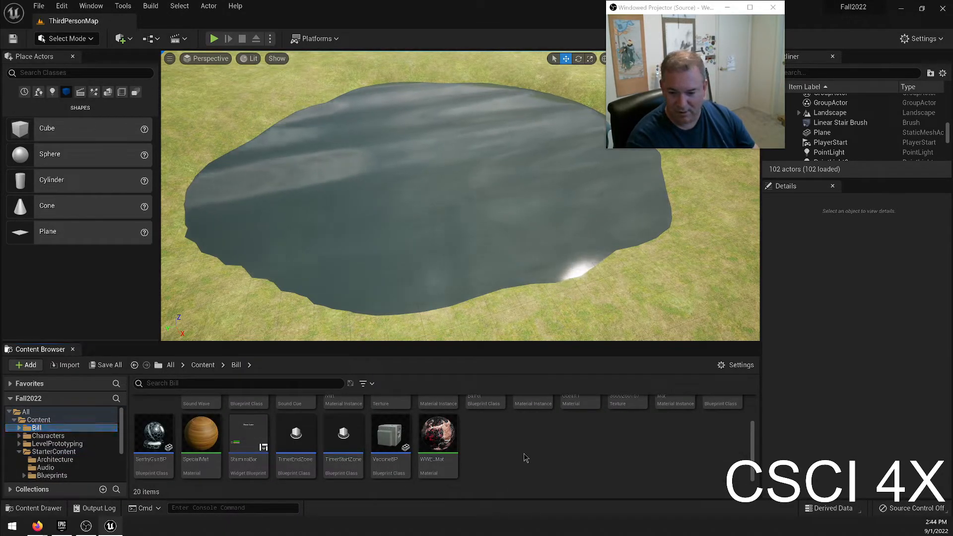
{"action": "scroll", "coordinate": [525, 457], "scroll_direction": "up", "scroll_amount": 2}
{"action": "left_click", "coordinate": [580, 412]}
{"action": "left_click", "coordinate": [580, 408]}
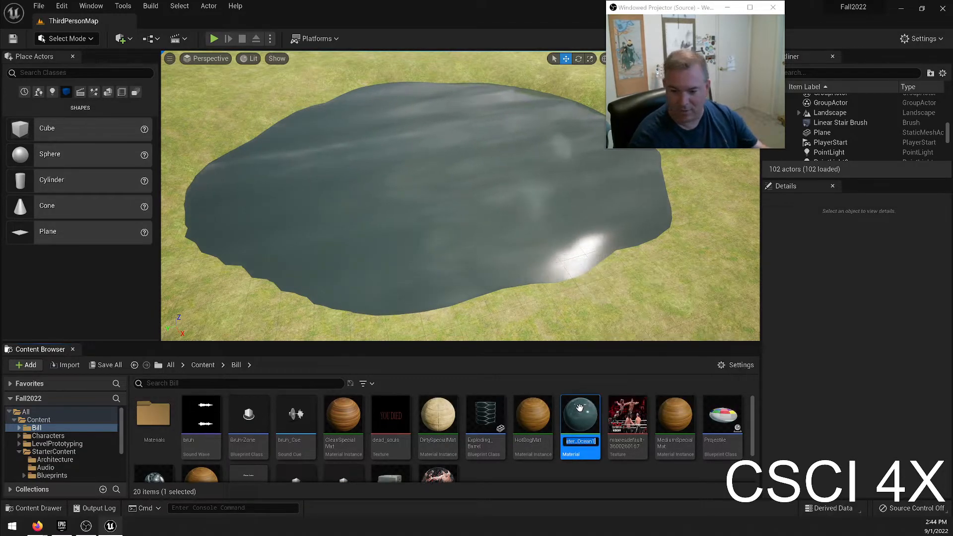
{"action": "type", "text": "FrankOcea"}
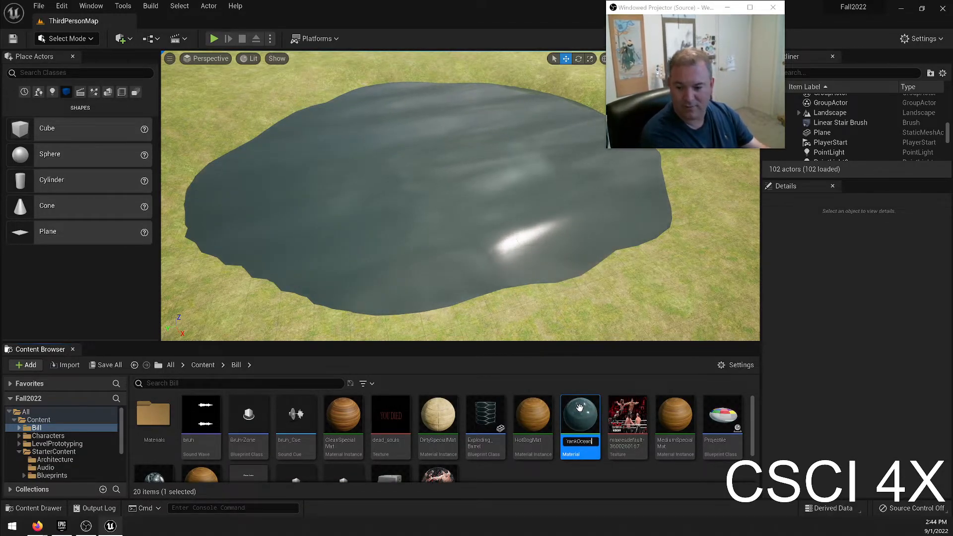
{"action": "type", "text": "nMat"}
{"action": "key", "text": "Return"}
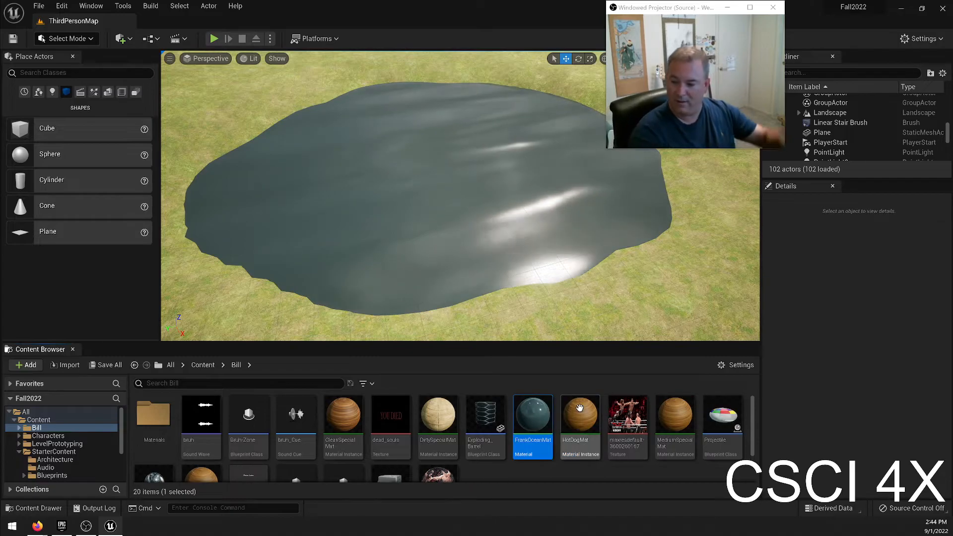
{"action": "left_click_drag", "start_coordinate": [532, 417], "coordinate": [446, 178]}
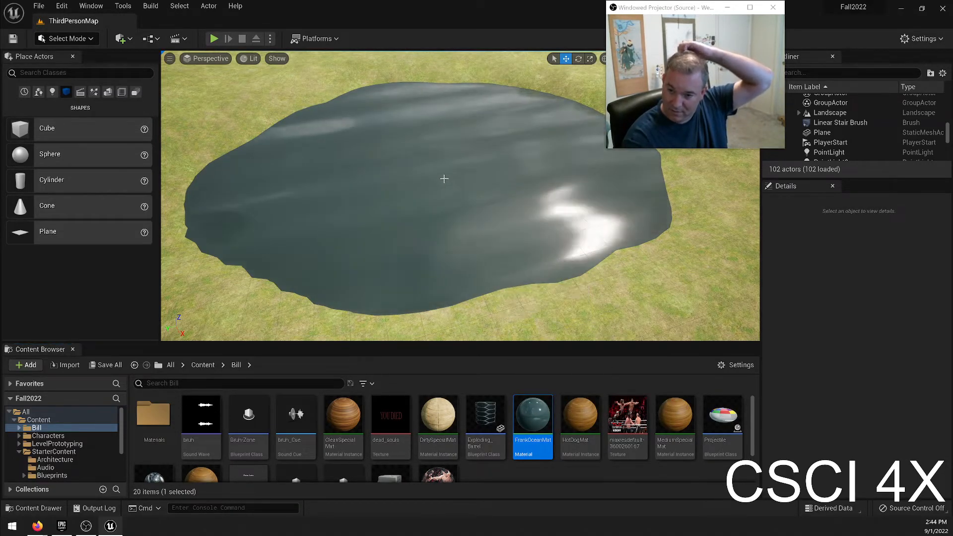
Open FrankOceanMat for editing and set the upper large-waves texture coordinate to a UTiling of 2.5 and a VTiling of 4.0.
{"action": "double_click", "coordinate": [533, 420]}
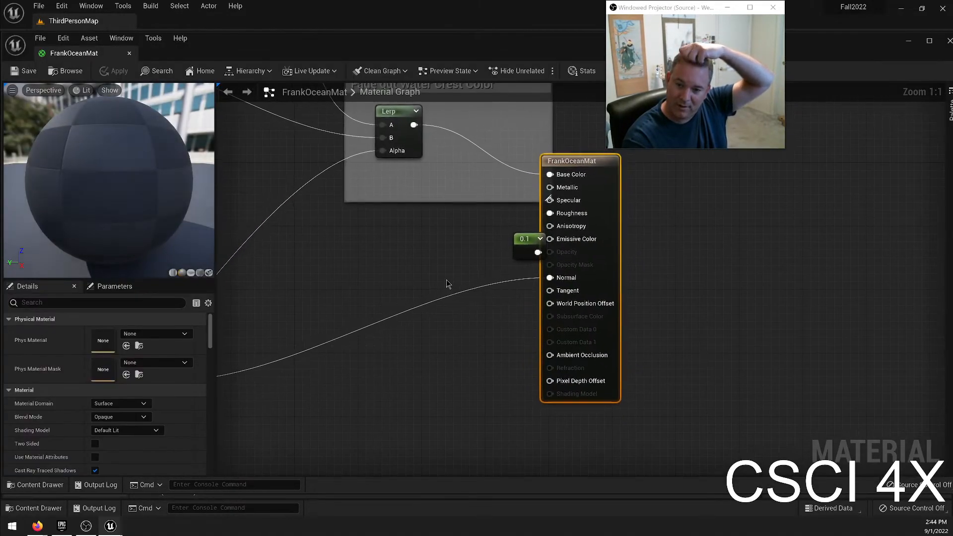
{"action": "right_click_drag", "start_coordinate": [446, 284], "coordinate": [938, 457]}
{"action": "scroll", "coordinate": [651, 299], "scroll_direction": "down", "scroll_amount": 4}
{"action": "scroll", "coordinate": [524, 287], "scroll_direction": "down", "scroll_amount": 4}
{"action": "right_click_drag", "start_coordinate": [389, 201], "coordinate": [704, 314]}
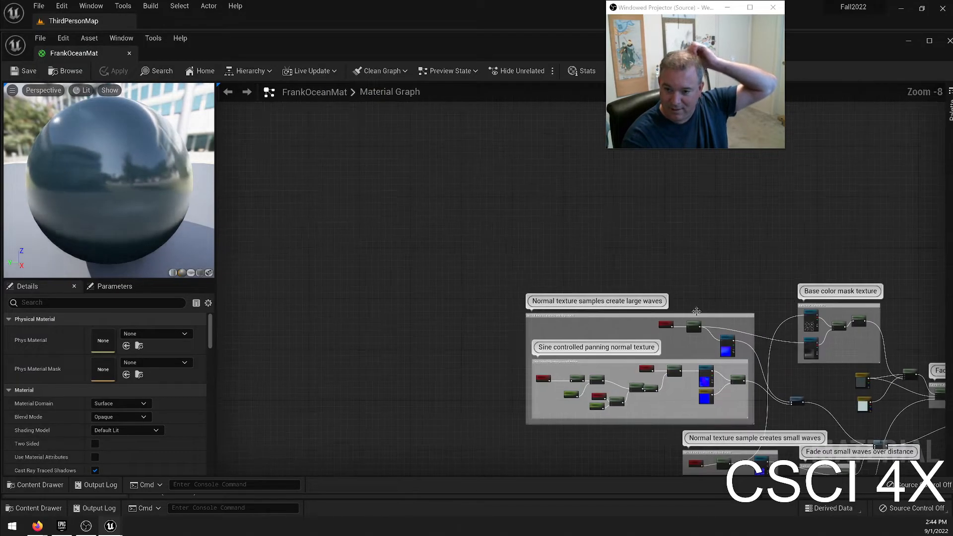
{"action": "scroll", "coordinate": [479, 179], "scroll_direction": "up", "scroll_amount": 6}
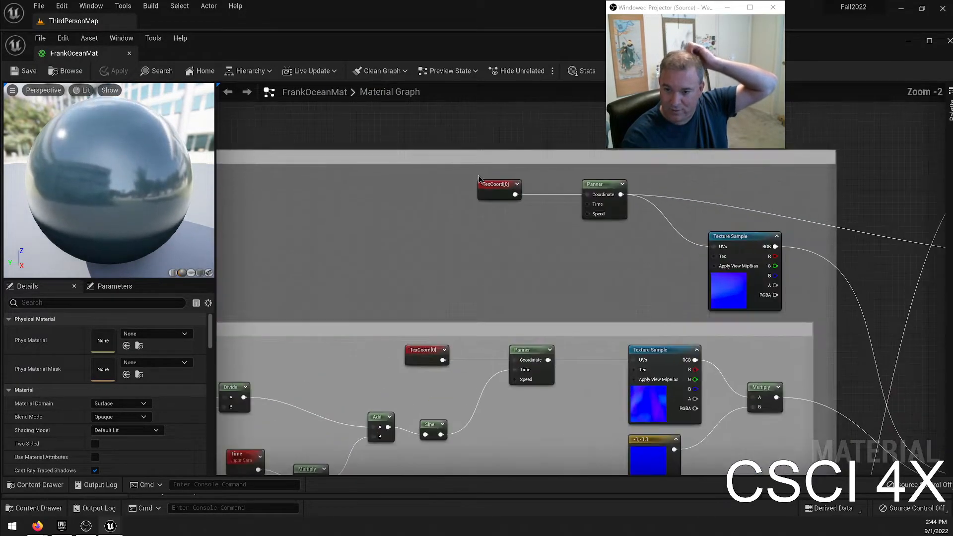
{"action": "left_click", "coordinate": [480, 182]}
{"action": "left_click", "coordinate": [122, 346]}
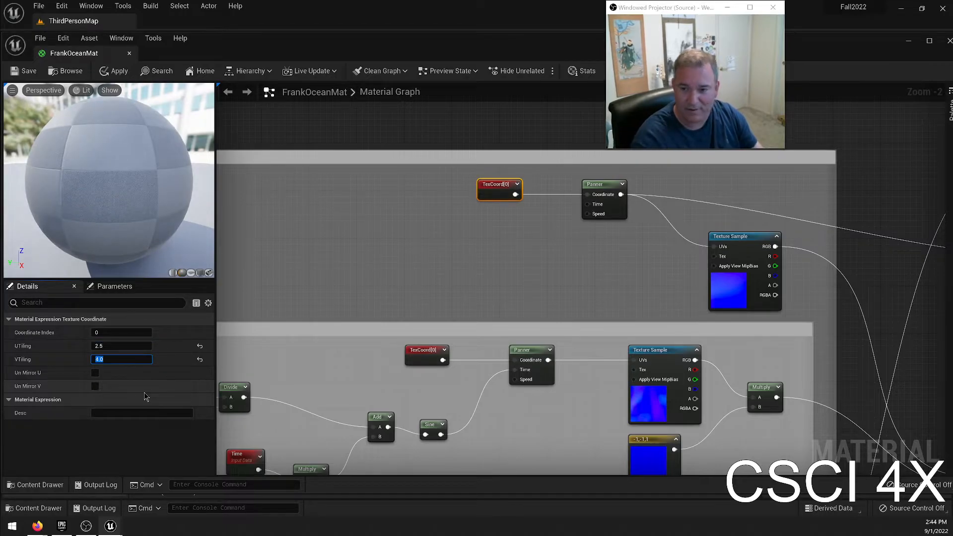
Set the UTiling of the sine-controlled panning texture coordinate to 0.9 and inspect the small-waves texture coordinate's tiling.
{"action": "right_click_drag", "start_coordinate": [337, 278], "coordinate": [341, 169]}
{"action": "left_click", "coordinate": [434, 245]}
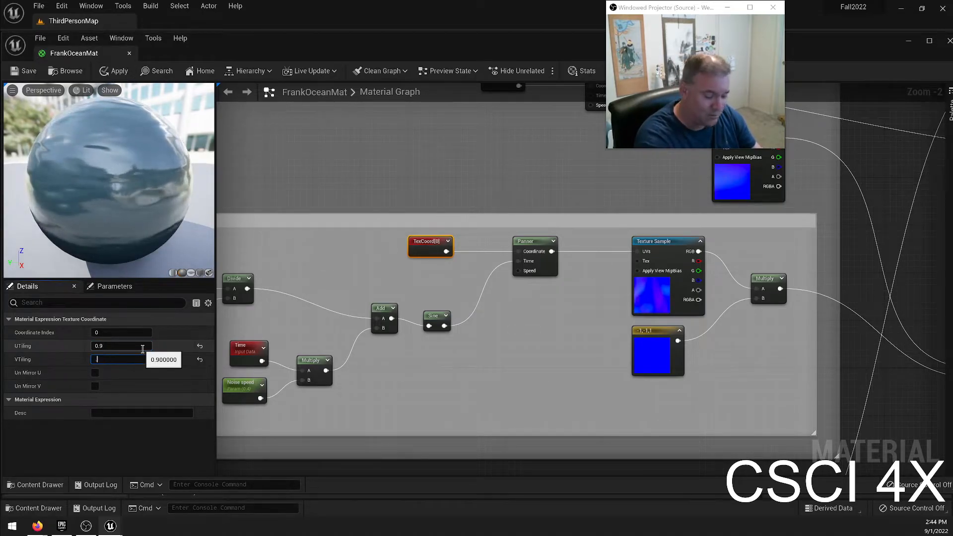
{"action": "right_click_drag", "start_coordinate": [260, 292], "coordinate": [486, 249]}
{"action": "right_click_drag", "start_coordinate": [612, 330], "coordinate": [397, 218]}
{"action": "right_click_drag", "start_coordinate": [600, 319], "coordinate": [417, 212]}
{"action": "left_click", "coordinate": [441, 343]}
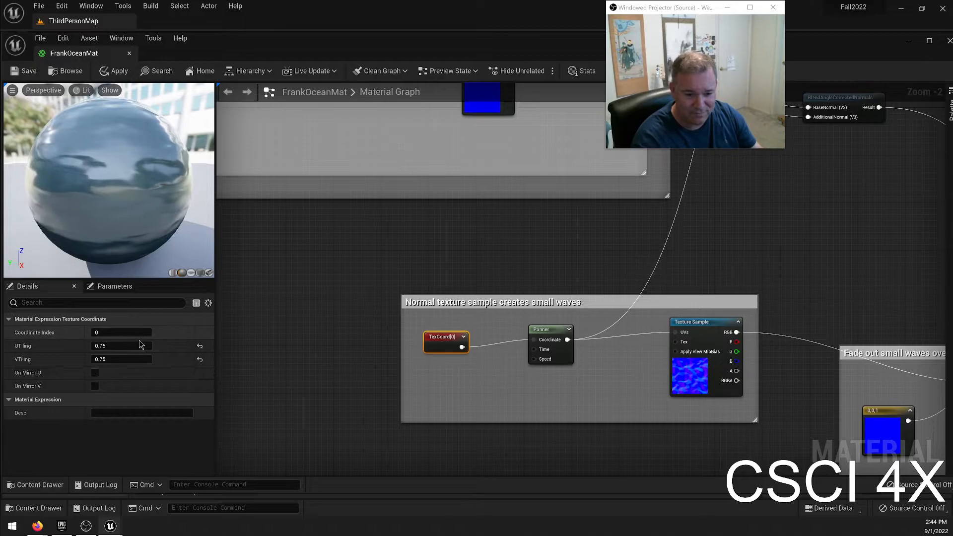
Set the sine-controlled panning texture coordinate to a UTiling of 9.0 and a VTiling of 7.5.
{"action": "right_click_drag", "start_coordinate": [352, 166], "coordinate": [457, 387]}
{"action": "right_click_drag", "start_coordinate": [419, 245], "coordinate": [481, 383]}
{"action": "right_click_drag", "start_coordinate": [493, 219], "coordinate": [482, 255]}
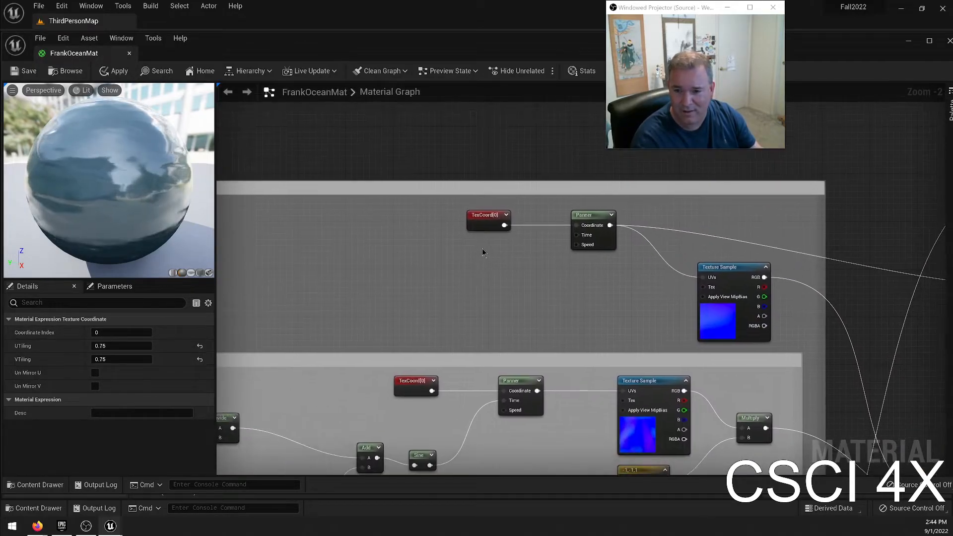
{"action": "left_click", "coordinate": [489, 218]}
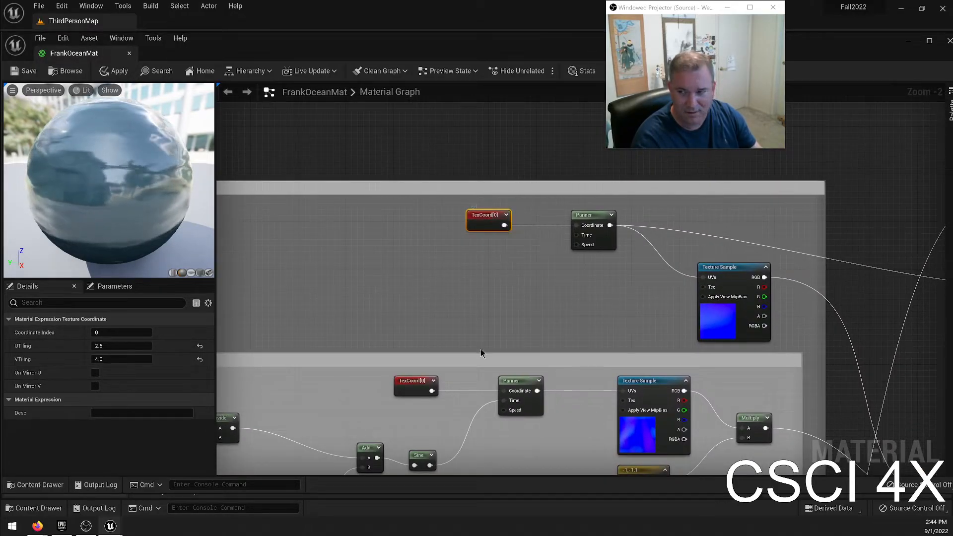
{"action": "left_click", "coordinate": [419, 381]}
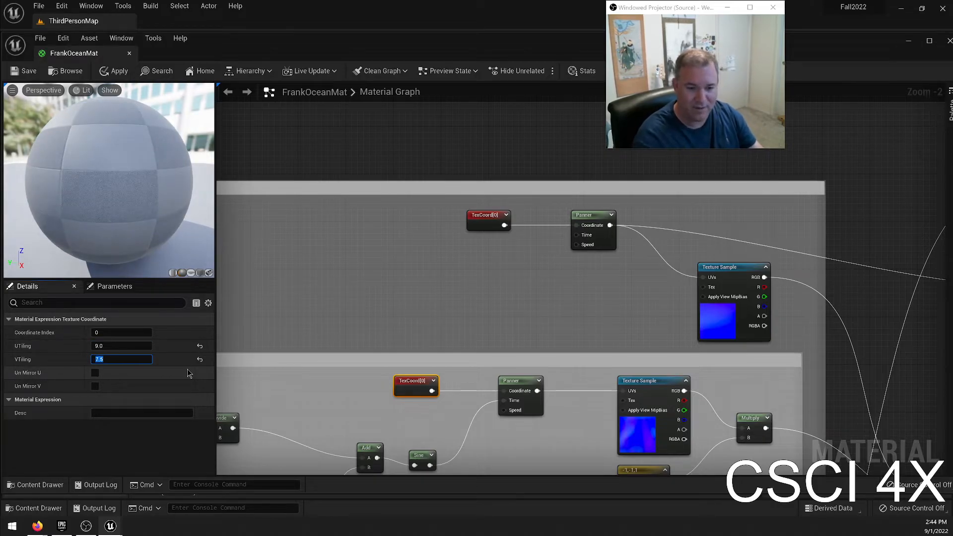
Set both UTiling and VTiling of the small-waves texture coordinate to 37.5.
{"action": "right_click_drag", "start_coordinate": [427, 416], "coordinate": [260, 141]}
{"action": "right_click_drag", "start_coordinate": [454, 391], "coordinate": [448, 228]}
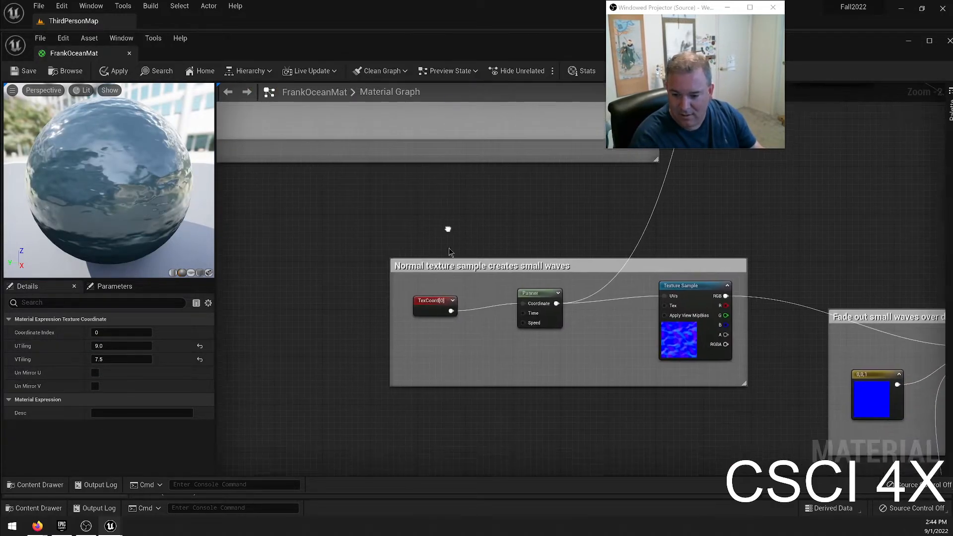
{"action": "left_click", "coordinate": [432, 306]}
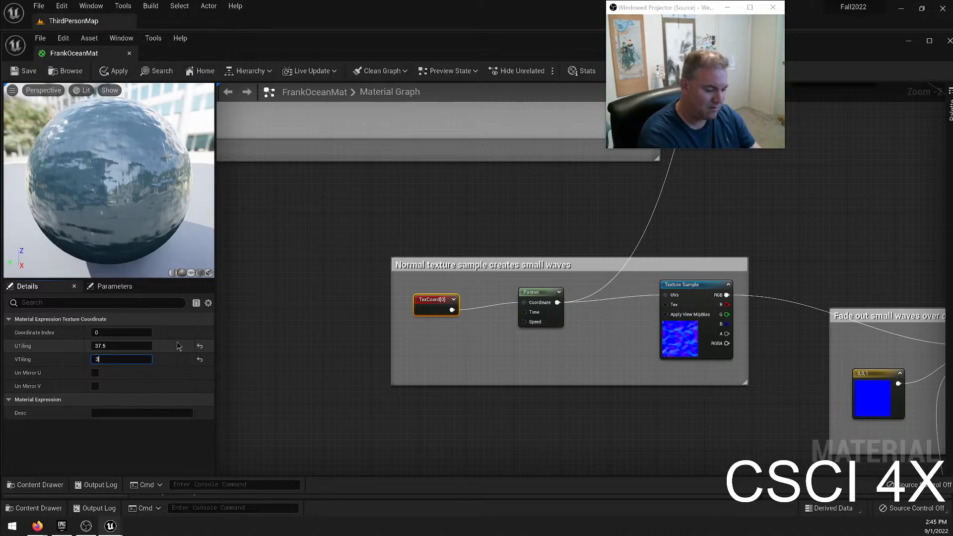
Set both UTiling and VTiling of the texture coordinate in the Large Scale Tiling group to 50.
{"action": "right_click_drag", "start_coordinate": [716, 424], "coordinate": [592, 176]}
{"action": "right_click_drag", "start_coordinate": [446, 421], "coordinate": [791, 395]}
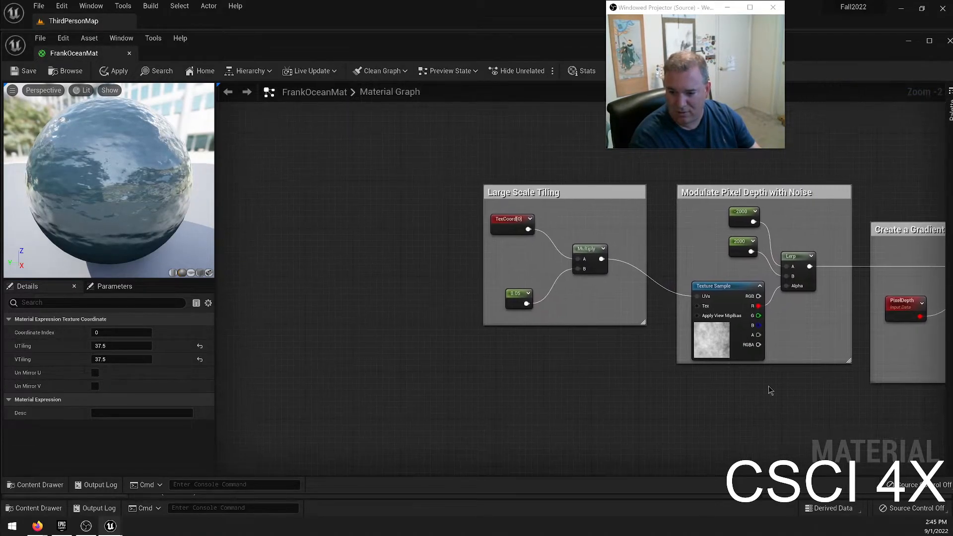
{"action": "left_click", "coordinate": [503, 218]}
{"action": "left_click", "coordinate": [110, 345]}
{"action": "type", "text": "50"}
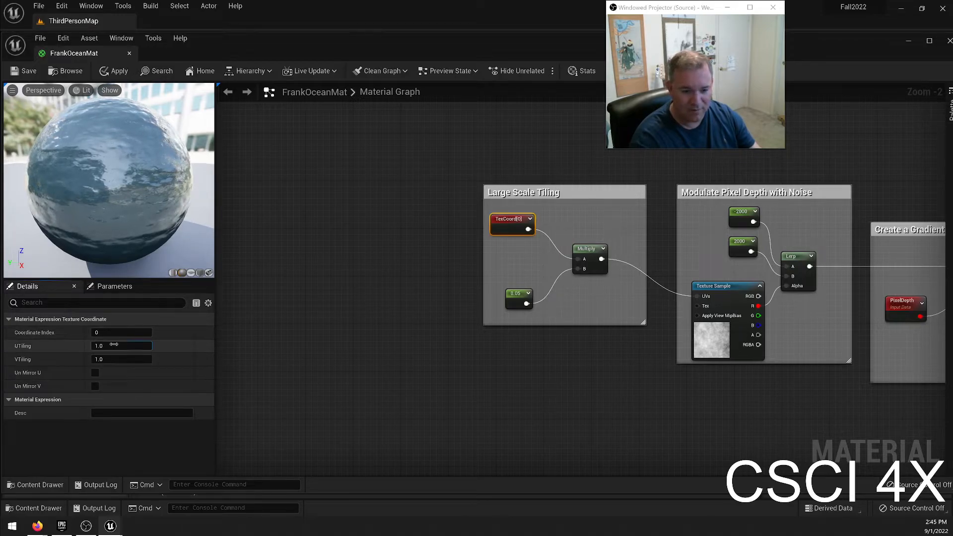
{"action": "left_click", "coordinate": [124, 358]}
{"action": "type", "text": "50"}
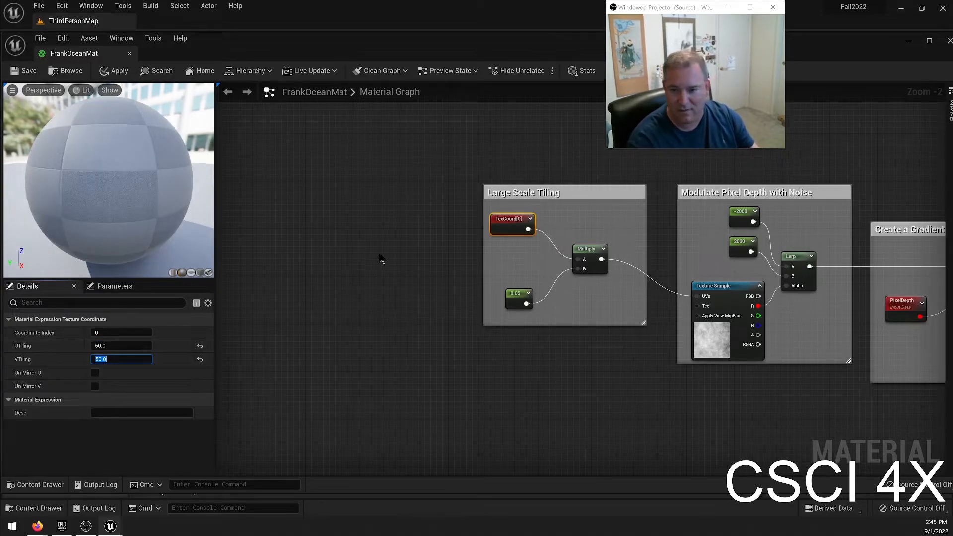
Save and close the FrankOceanMat material, and inspect the water plane's surface in the level.
{"action": "left_click", "coordinate": [28, 75]}
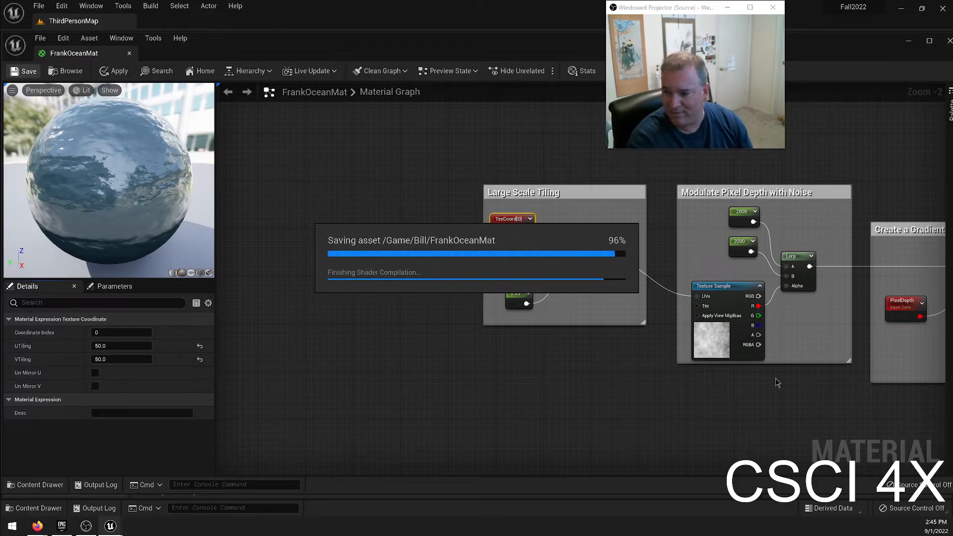
{"action": "left_click", "coordinate": [129, 53]}
{"action": "right_click_drag", "start_coordinate": [424, 188], "coordinate": [471, 191]}
{"action": "key", "text": "w"}
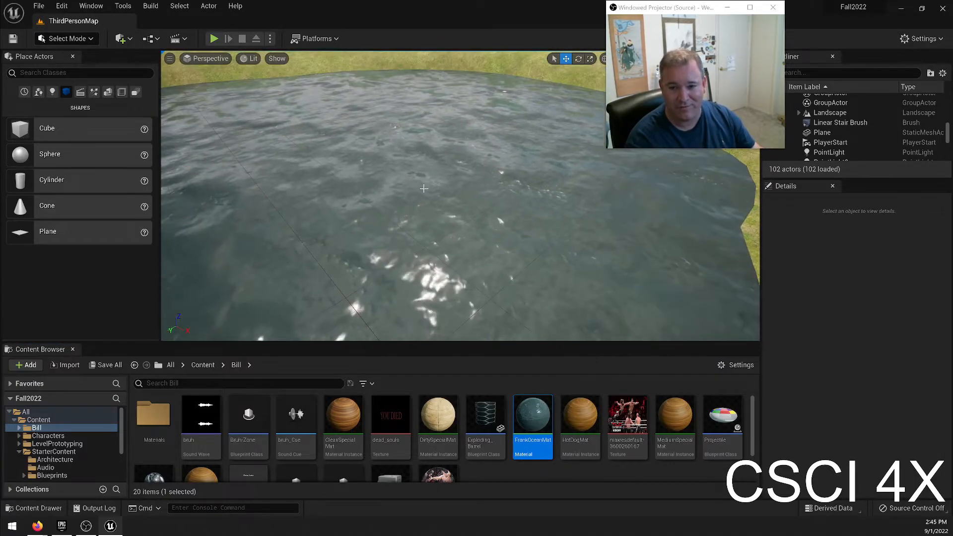
{"action": "left_click", "coordinate": [423, 188]}
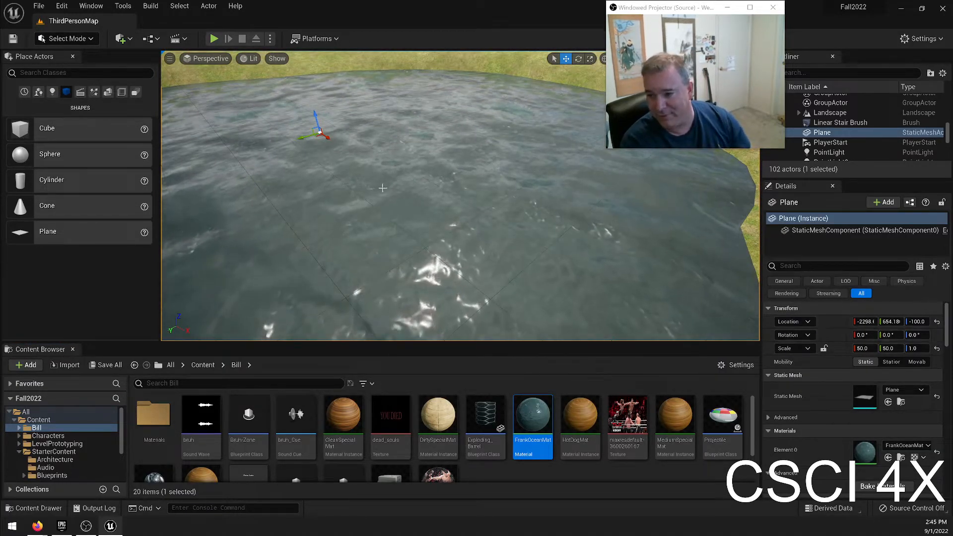
{"action": "right_click_drag", "start_coordinate": [383, 188], "coordinate": [559, 199]}
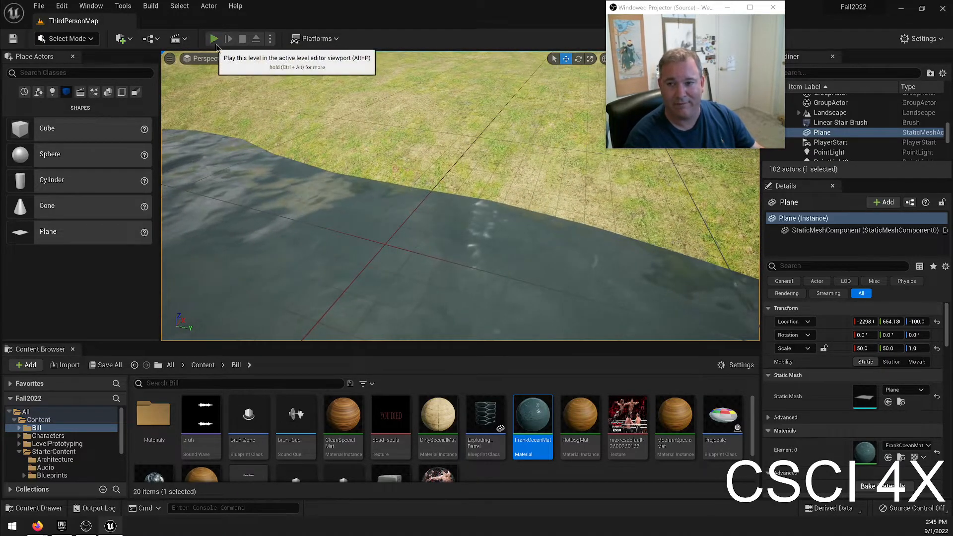
Play the level and run the character along the pond's shore and across the water surface.
{"action": "left_click", "coordinate": [214, 39]}
{"action": "key", "text": "w"}
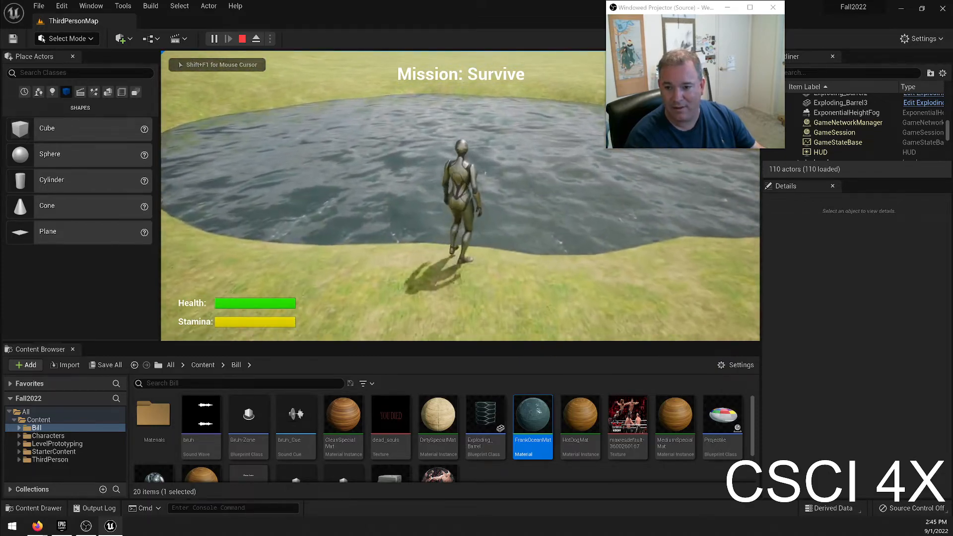
{"action": "key", "text": "w"}
{"action": "key", "text": "w"}
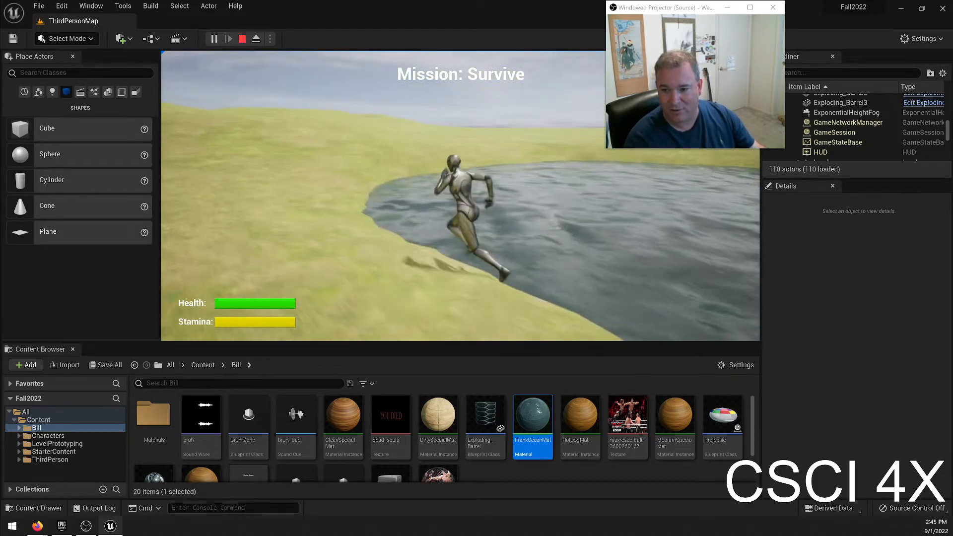
{"action": "key", "text": "w"}
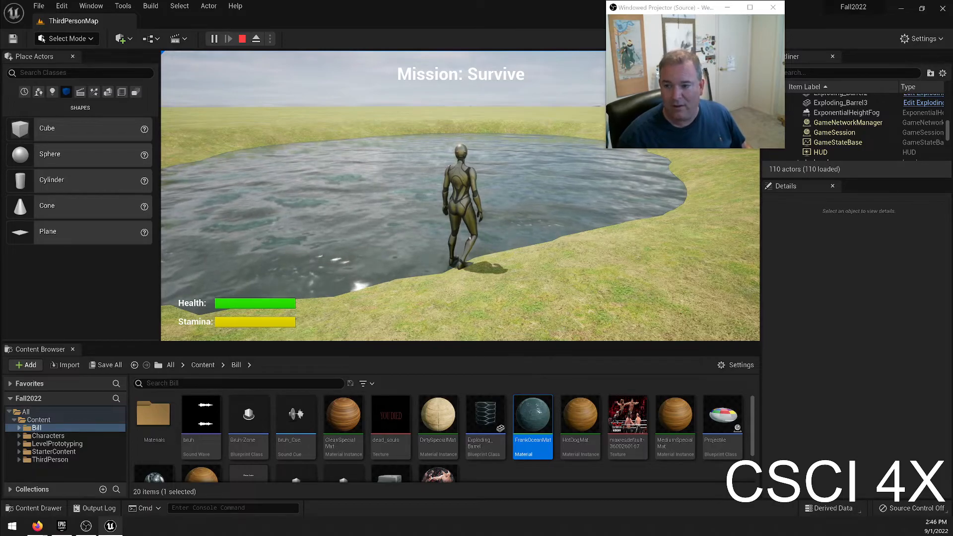
{"action": "key", "text": "w"}
{"action": "key", "text": "w"}
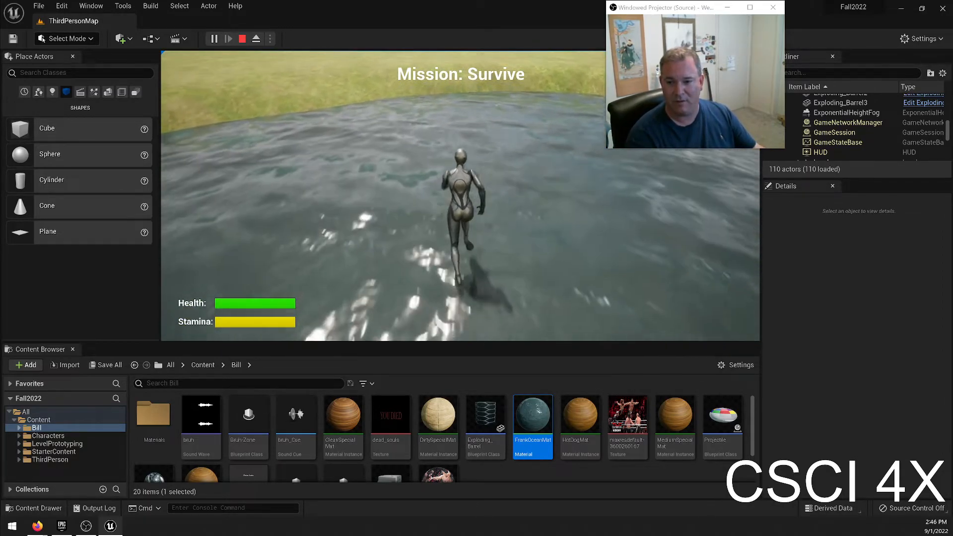
{"action": "key", "text": "w"}
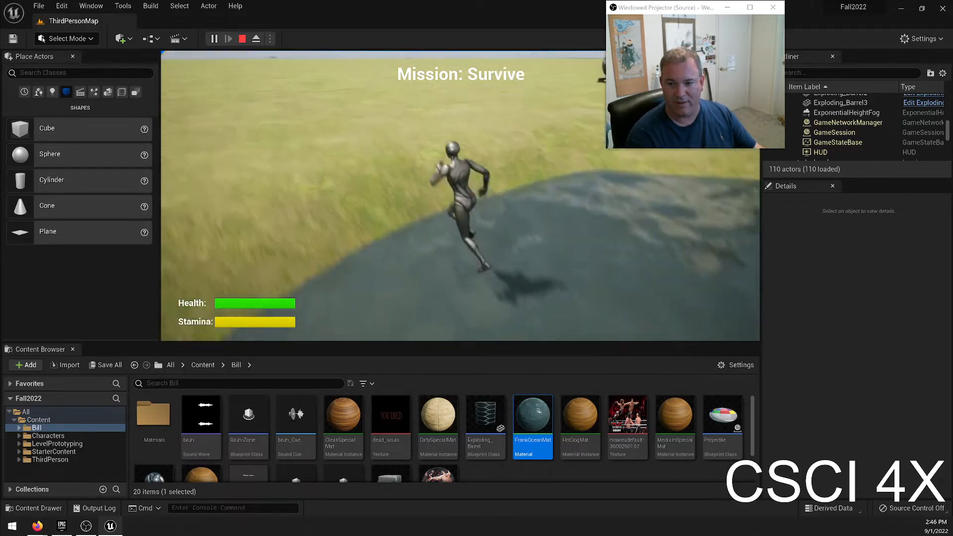
{"action": "key", "text": "w"}
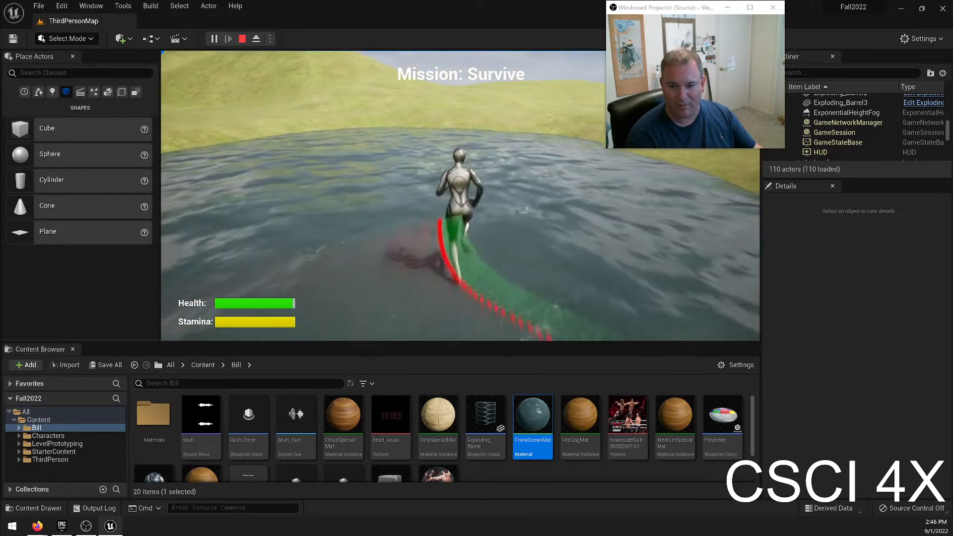
{"action": "key", "text": "w"}
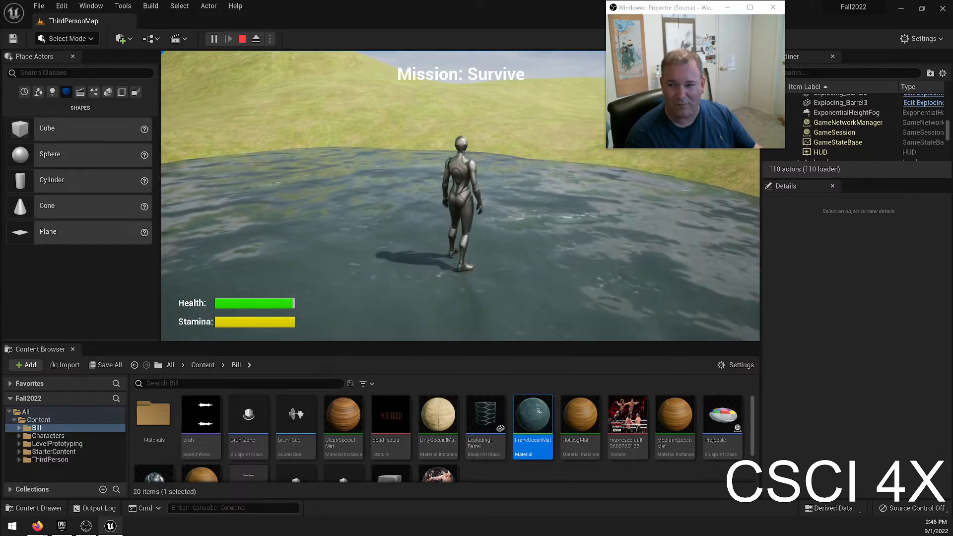
Test leaving the pond and jumping on its water surface with the character, and end the play session.
{"action": "key", "text": "d"}
{"action": "key", "text": "d"}
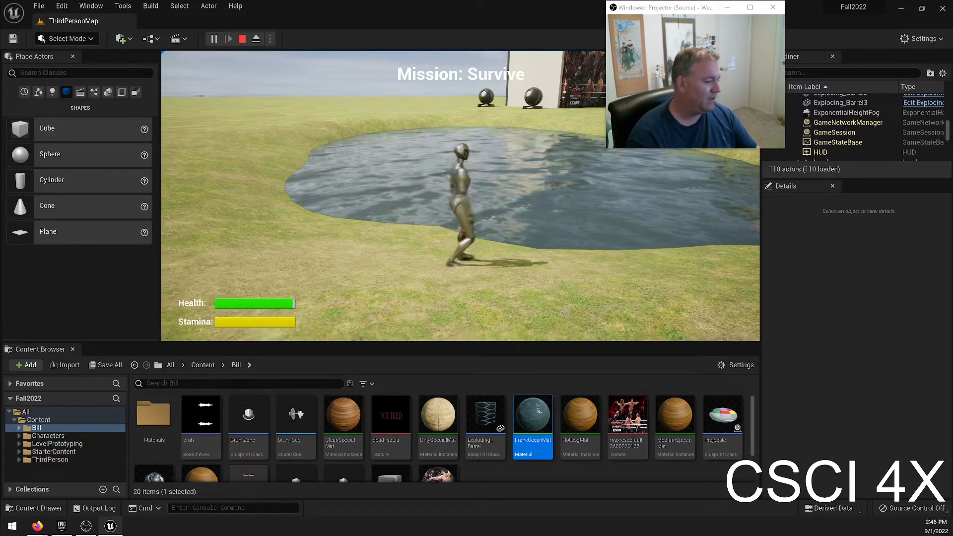
{"action": "key", "text": "w"}
{"action": "key", "text": "space"}
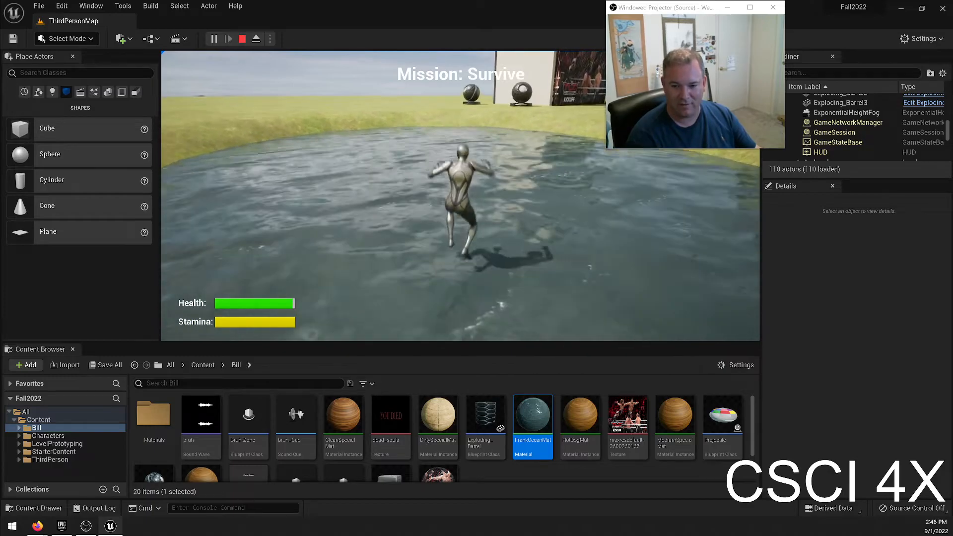
{"action": "key", "text": "space"}
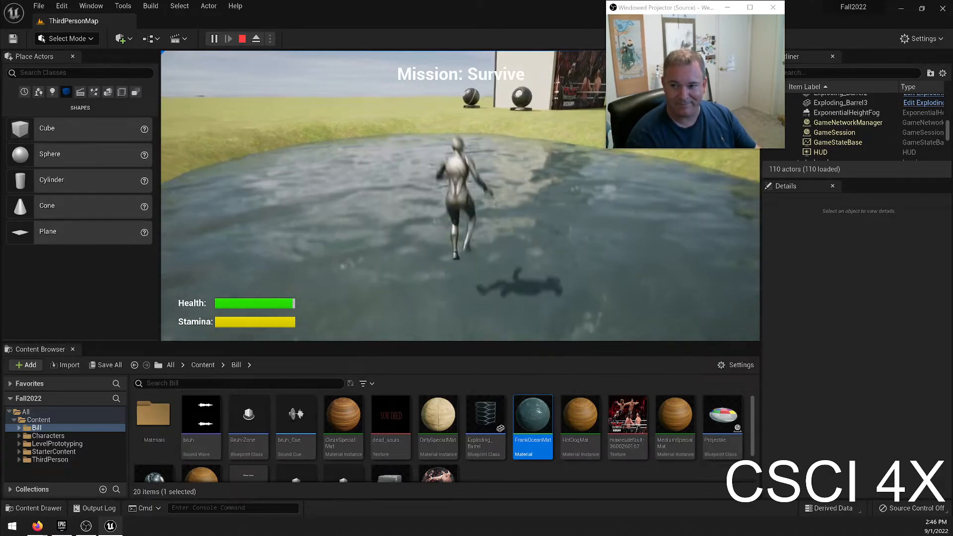
{"action": "key", "text": "s"}
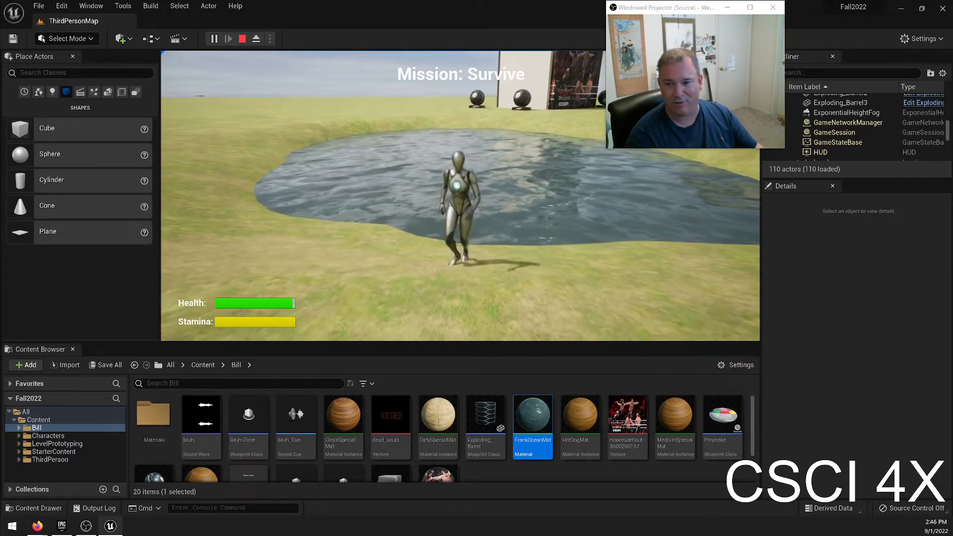
{"action": "key", "text": "Escape"}
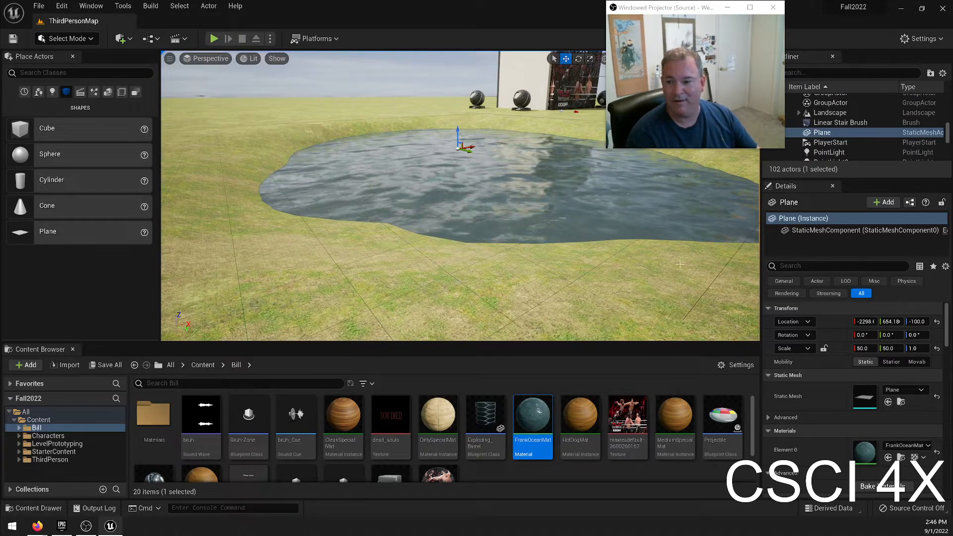
Examine the Physics and Collision settings of the water plane.
{"action": "scroll", "coordinate": [893, 373], "scroll_direction": "down", "scroll_amount": 6}
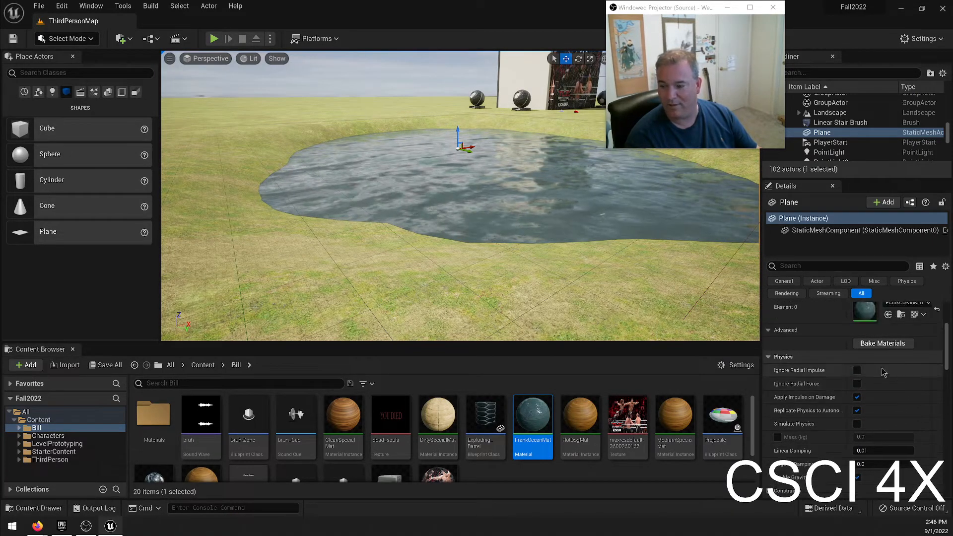
{"action": "scroll", "coordinate": [893, 374], "scroll_direction": "up", "scroll_amount": 2}
{"action": "scroll", "coordinate": [828, 323], "scroll_direction": "up", "scroll_amount": 3}
{"action": "scroll", "coordinate": [831, 343], "scroll_direction": "down", "scroll_amount": 5}
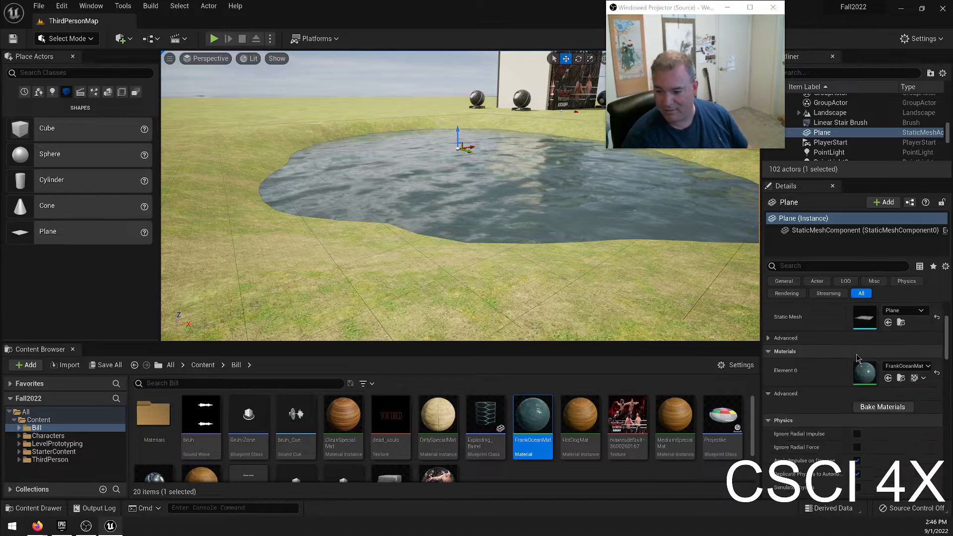
{"action": "scroll", "coordinate": [844, 343], "scroll_direction": "down", "scroll_amount": 3}
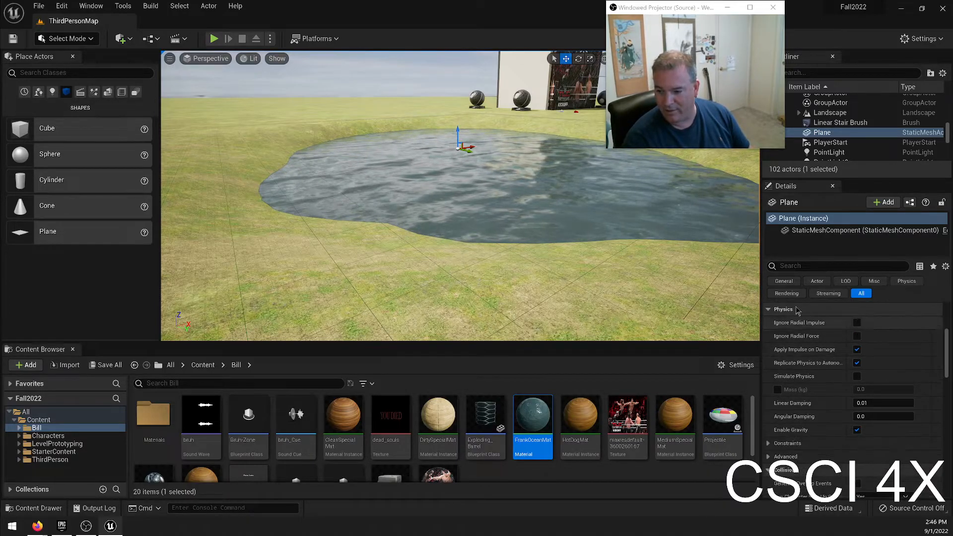
{"action": "scroll", "coordinate": [856, 338], "scroll_direction": "down", "scroll_amount": 4}
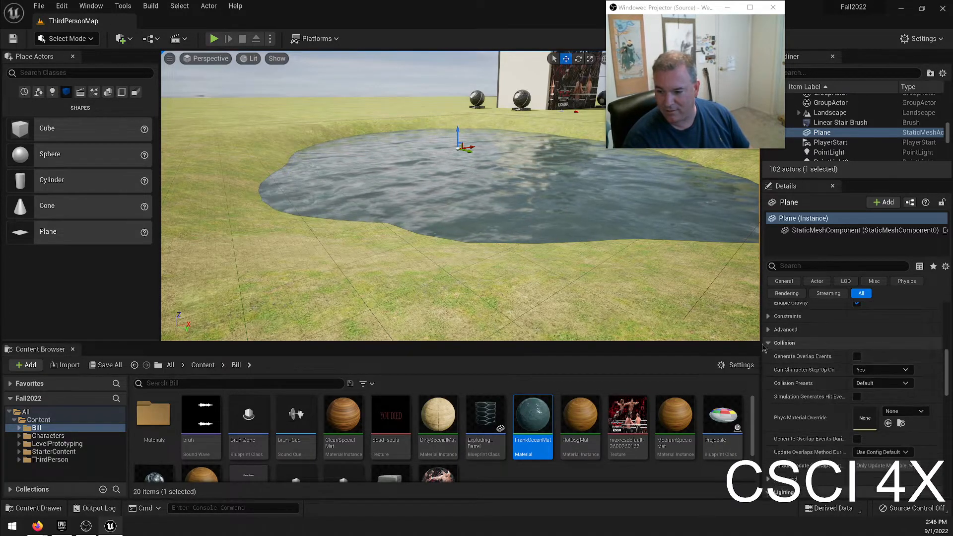
{"action": "scroll", "coordinate": [865, 370], "scroll_direction": "down", "scroll_amount": 1}
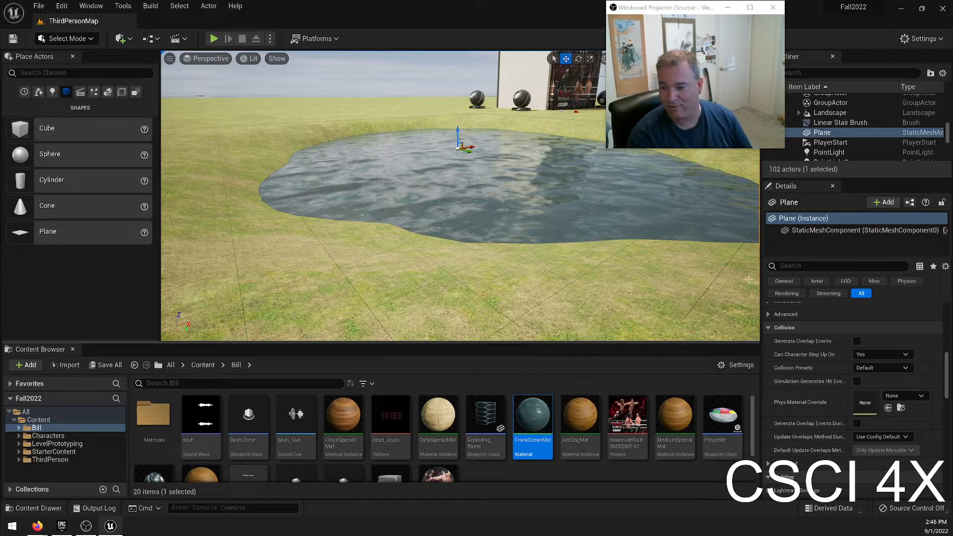
Set the water plane's collision presets to Custom and its Collision Enabled option to No Collision.
{"action": "scroll", "coordinate": [861, 387], "scroll_direction": "up", "scroll_amount": 2}
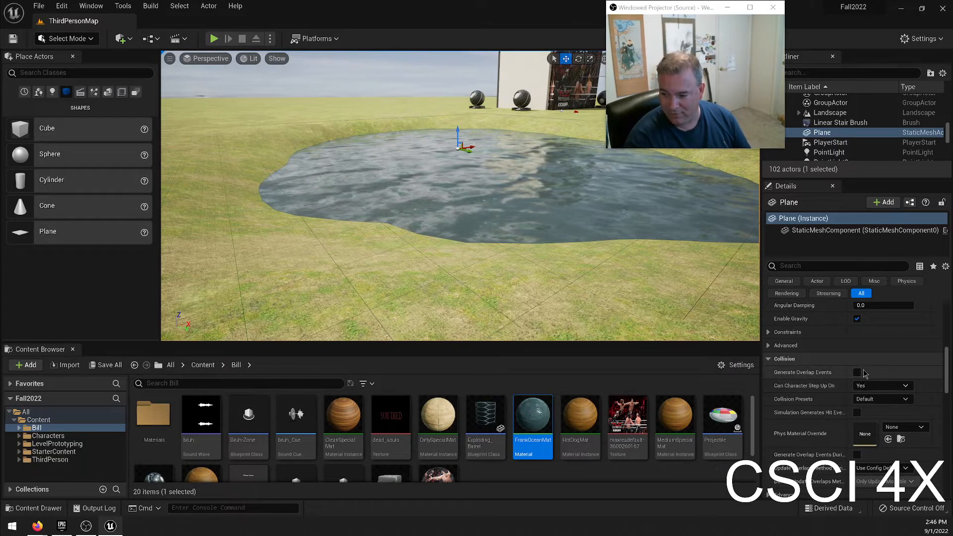
{"action": "scroll", "coordinate": [859, 372], "scroll_direction": "down", "scroll_amount": 4}
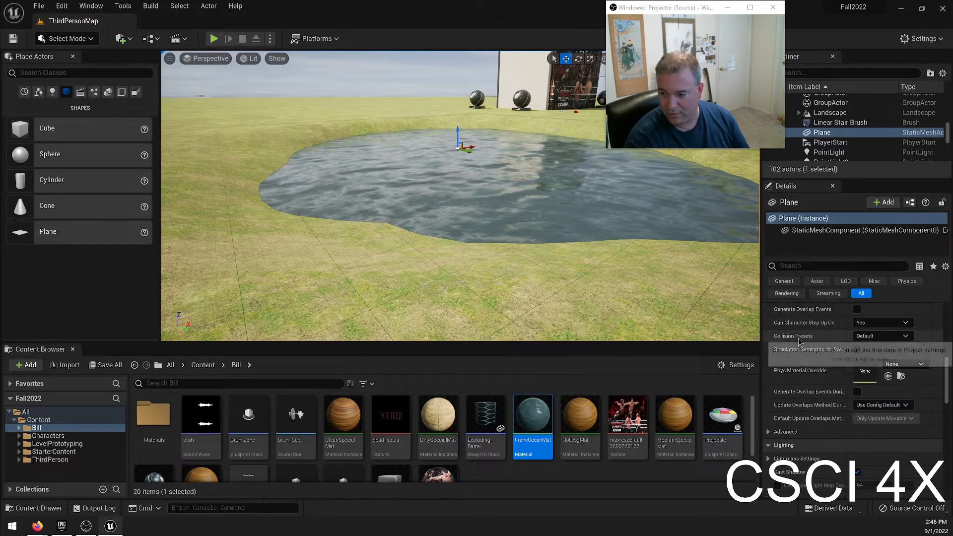
{"action": "left_click", "coordinate": [879, 337]}
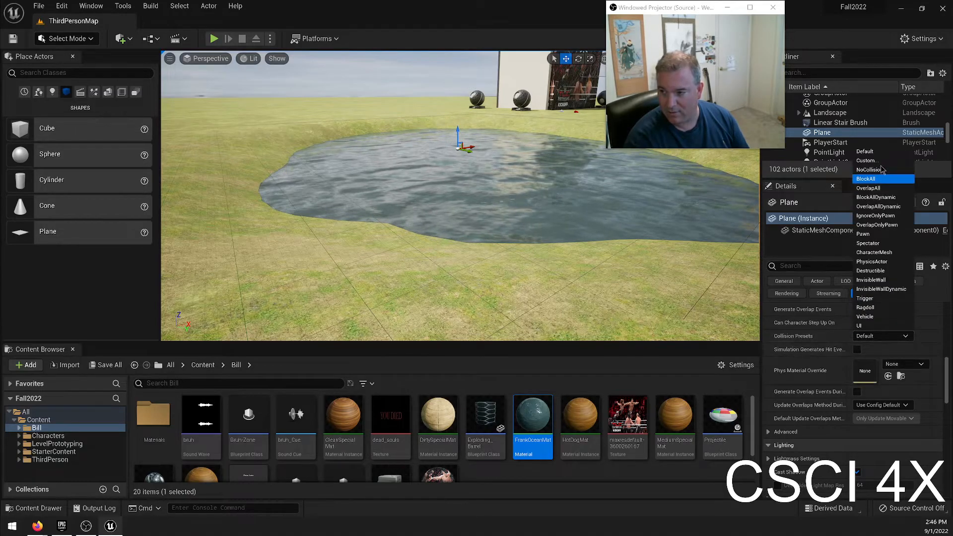
{"action": "left_click", "coordinate": [865, 161]}
{"action": "left_click", "coordinate": [769, 337]}
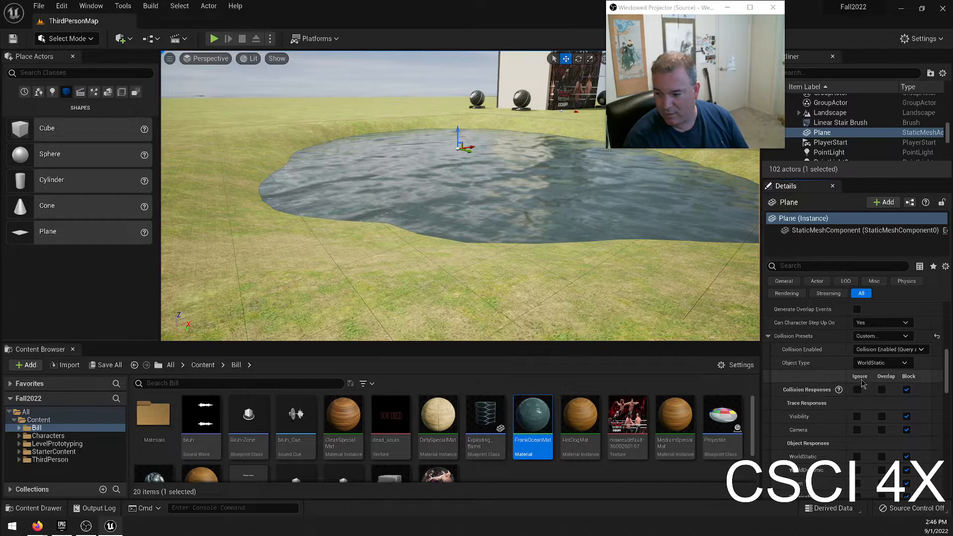
{"action": "scroll", "coordinate": [869, 348], "scroll_direction": "down", "scroll_amount": 1}
{"action": "left_click", "coordinate": [871, 333]}
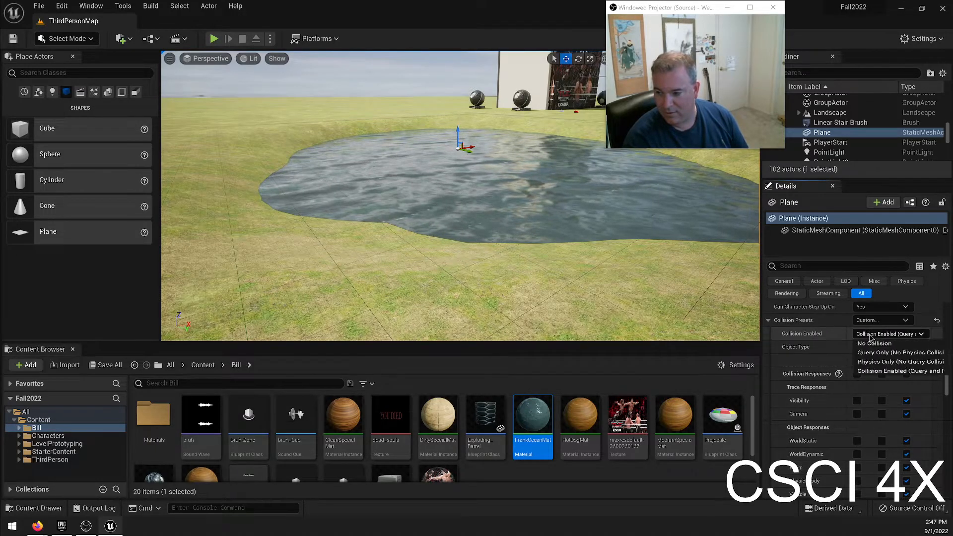
{"action": "left_click", "coordinate": [884, 344]}
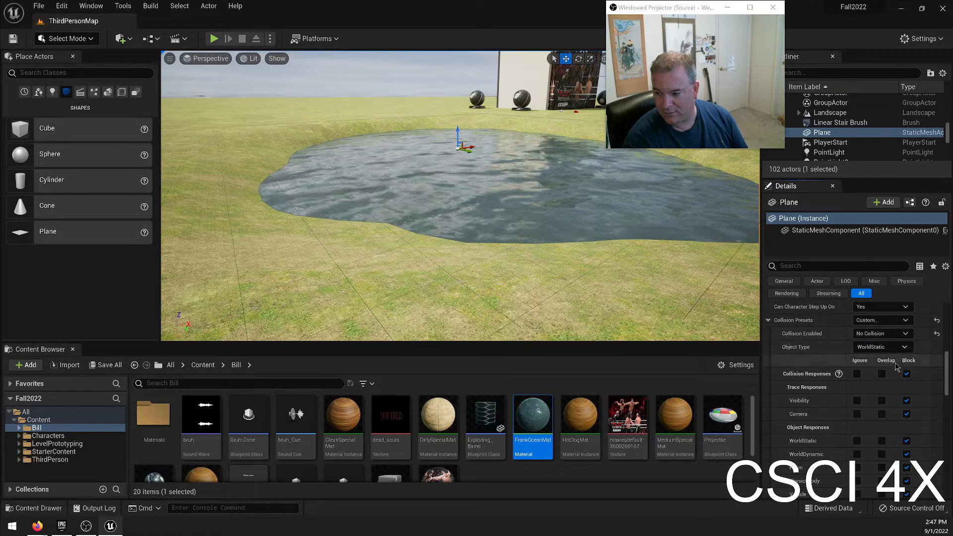
Play the level and run the character into the pond to test moving through and beneath the water surface.
{"action": "left_click", "coordinate": [213, 39]}
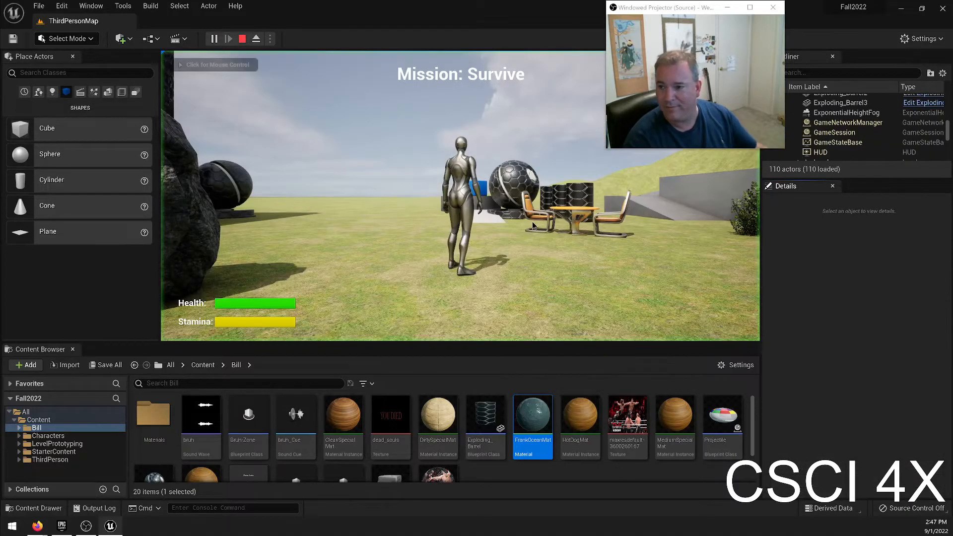
{"action": "key", "text": "w"}
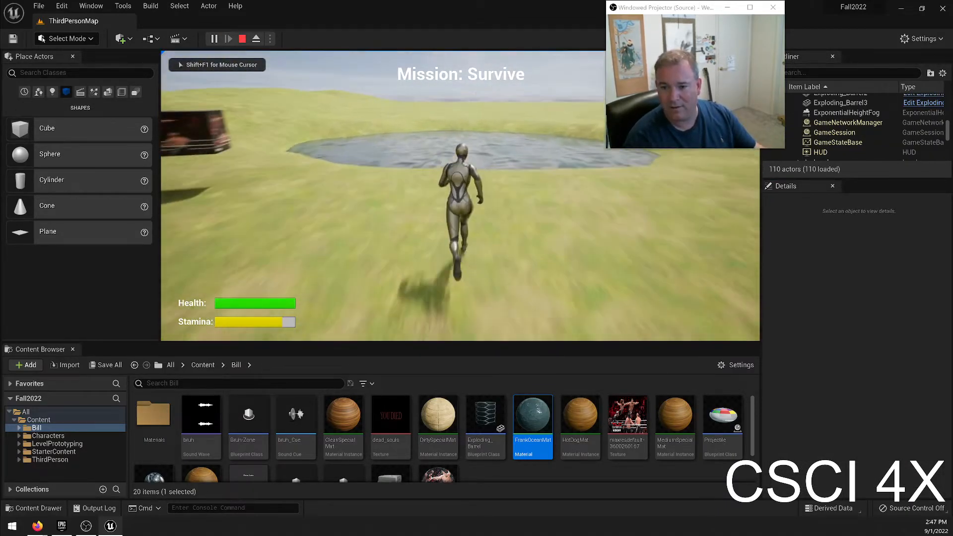
{"action": "key", "text": "space"}
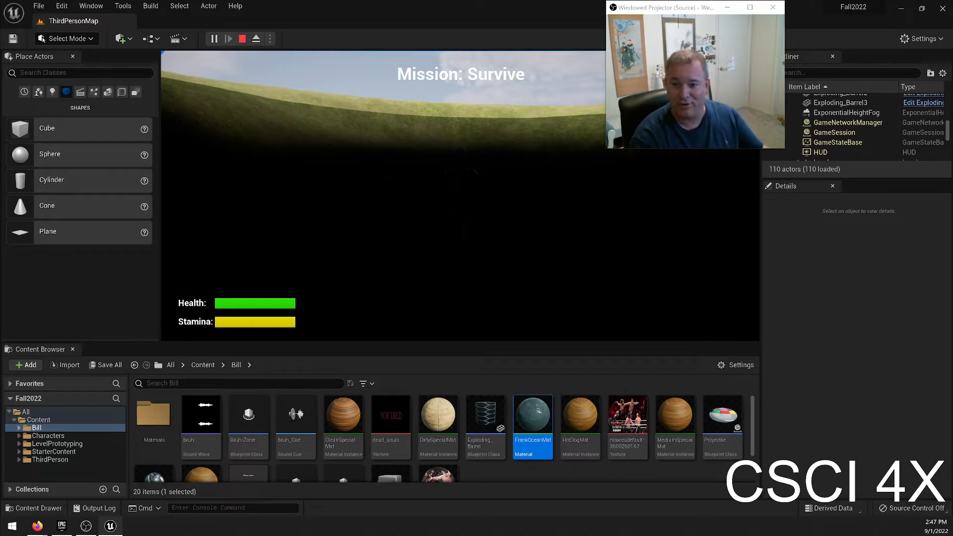
{"action": "key", "text": "w"}
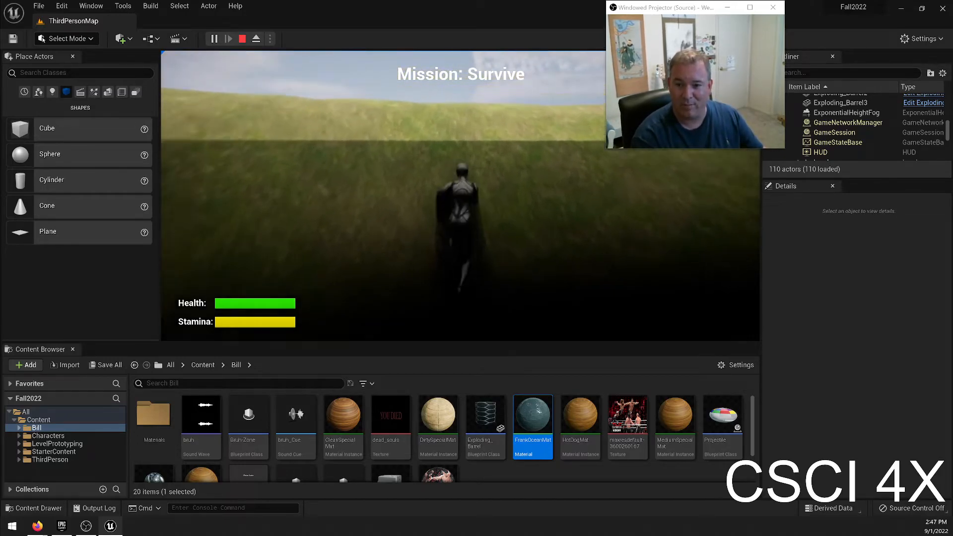
{"action": "key", "text": "w"}
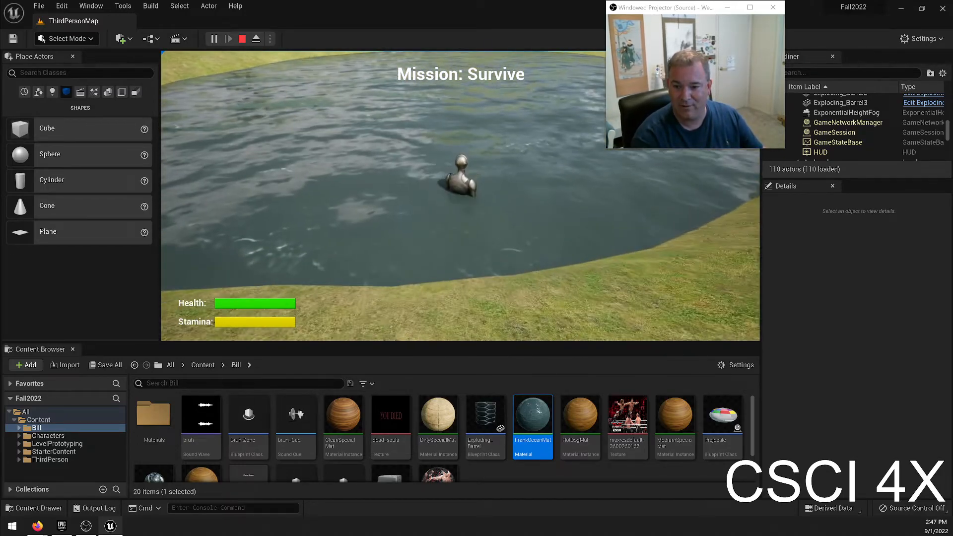
{"action": "key", "text": "w"}
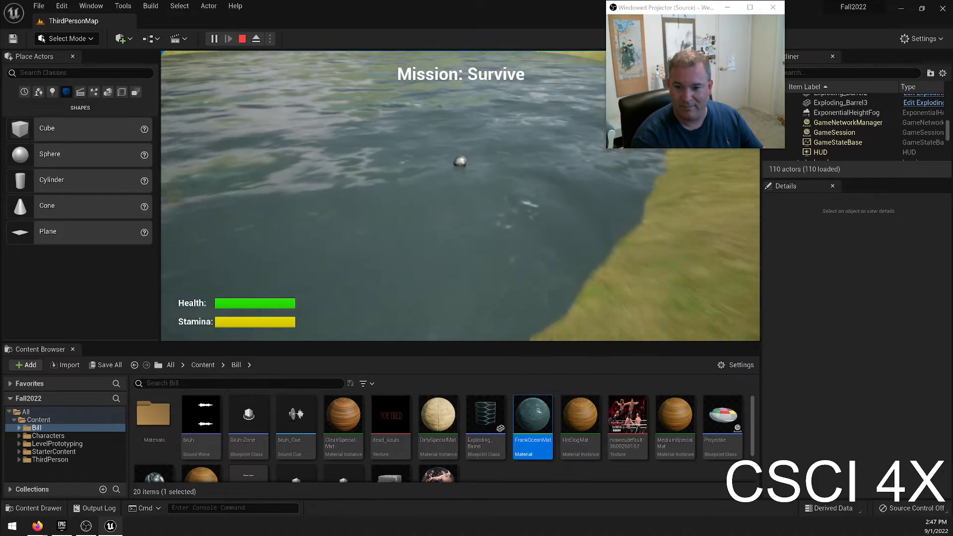
{"action": "key", "text": "w"}
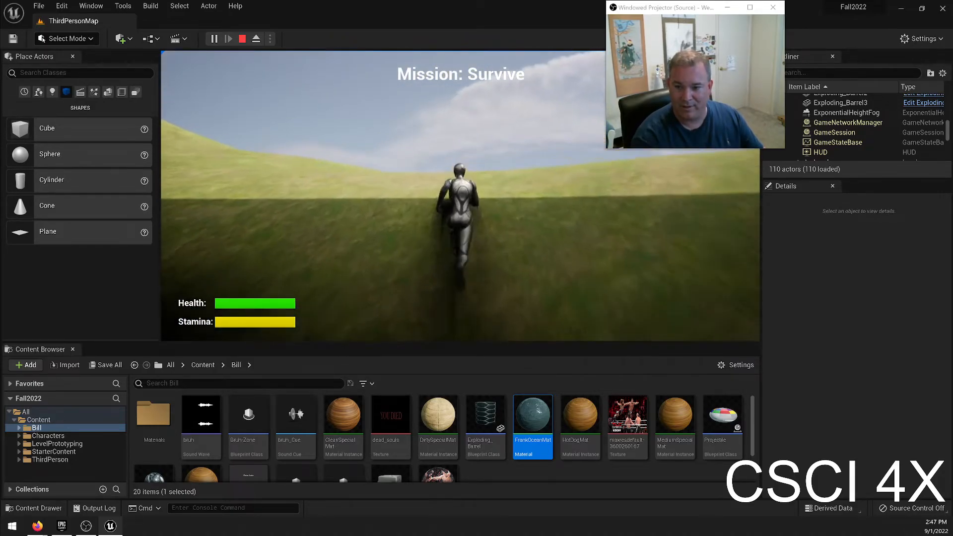
Run and jump the character out of the pond and along its shore, and end the play session.
{"action": "key", "text": "w"}
{"action": "key", "text": "space"}
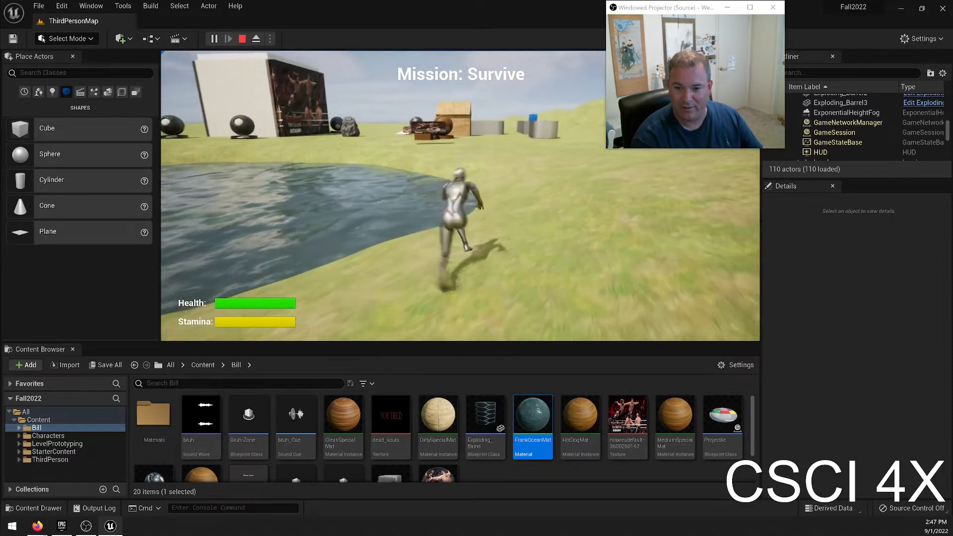
{"action": "key", "text": "space"}
{"action": "key", "text": "w"}
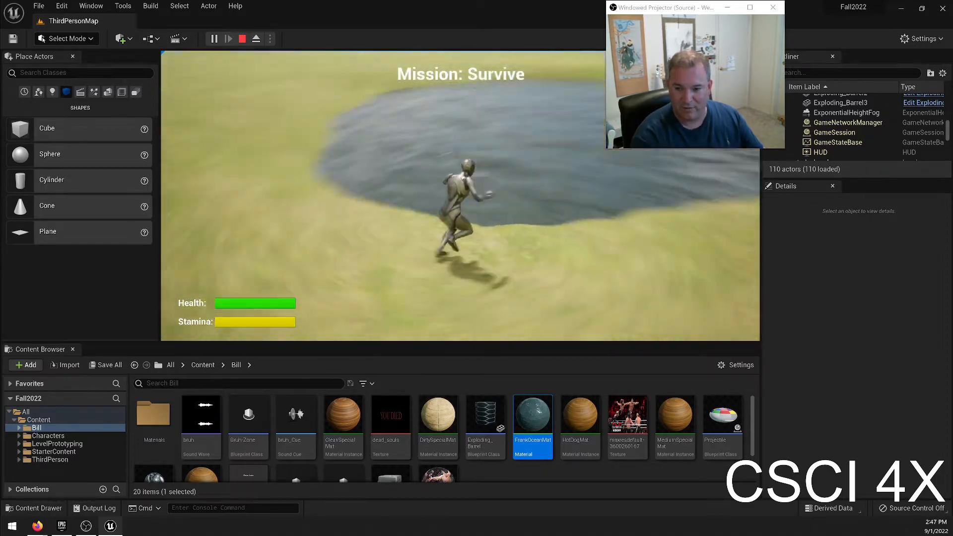
{"action": "key", "text": "w"}
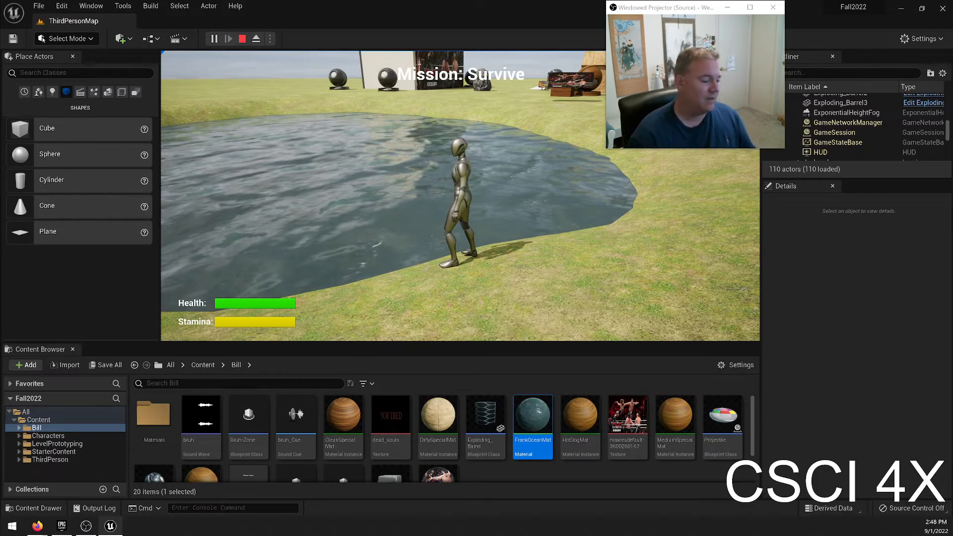
{"action": "key", "text": "Escape"}
{"action": "right_click_drag", "start_coordinate": [461, 196], "coordinate": [422, 216]}
Open the FrankOceanMat material, examine the tiling of its large-wave texture coordinate nodes and its wave node groups, and close it.
{"action": "double_click", "coordinate": [527, 426]}
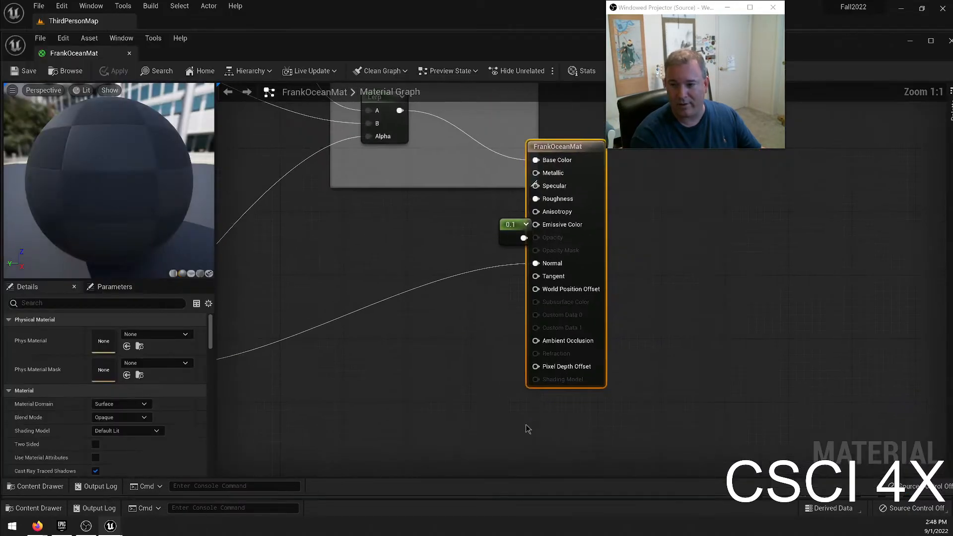
{"action": "scroll", "coordinate": [458, 277], "scroll_direction": "down", "scroll_amount": 8}
{"action": "scroll", "coordinate": [380, 321], "scroll_direction": "up", "scroll_amount": 2}
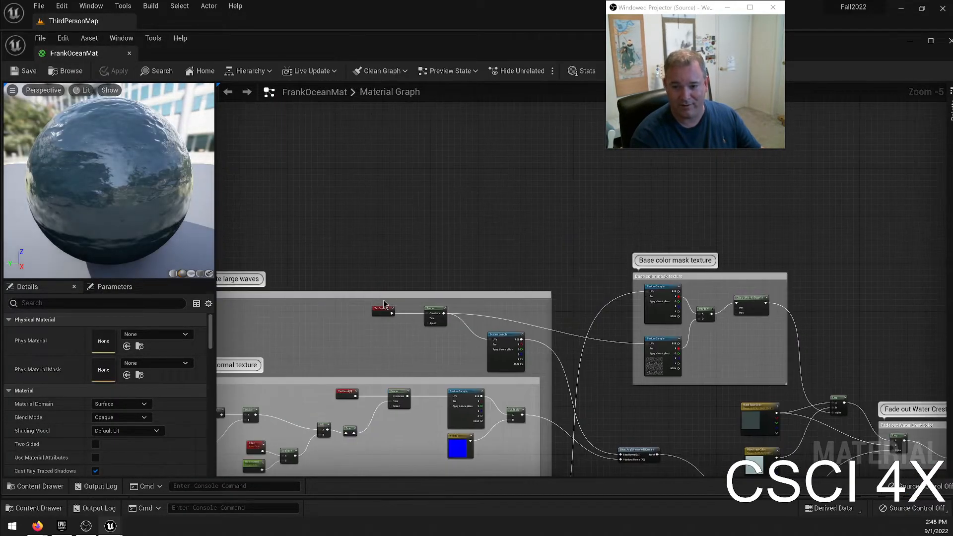
{"action": "left_click", "coordinate": [382, 311]}
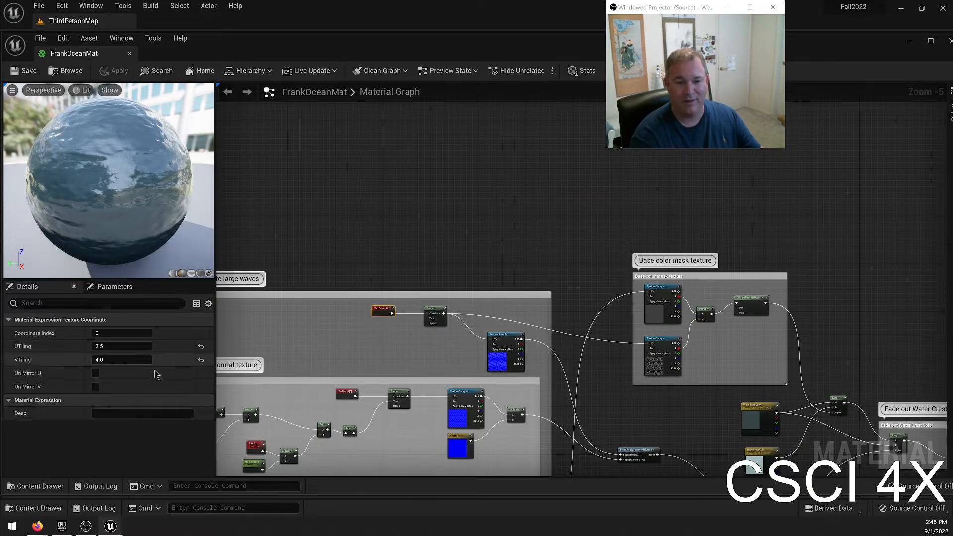
{"action": "right_click_drag", "start_coordinate": [367, 259], "coordinate": [482, 147]}
{"action": "left_click", "coordinate": [461, 279]}
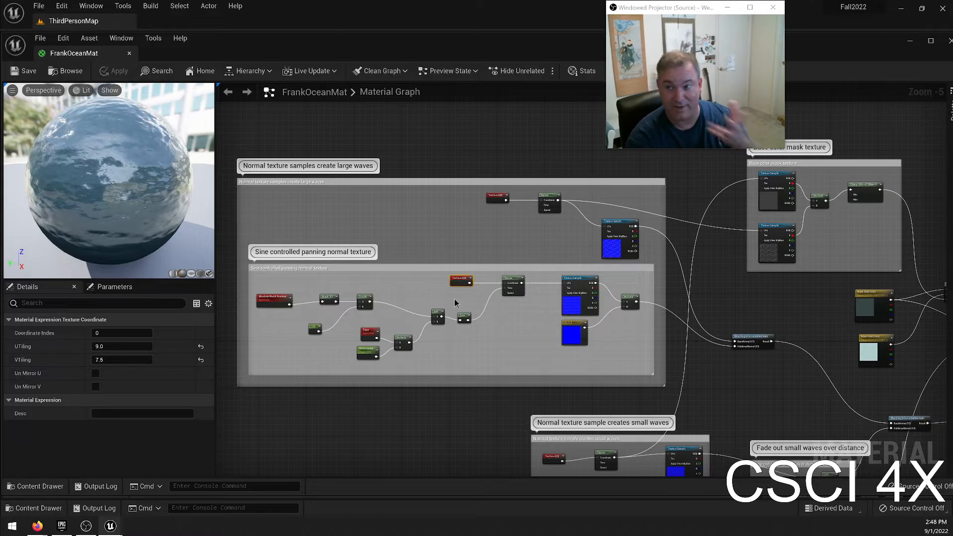
{"action": "right_click_drag", "start_coordinate": [410, 437], "coordinate": [416, 428]}
{"action": "right_click_drag", "start_coordinate": [372, 286], "coordinate": [413, 296]}
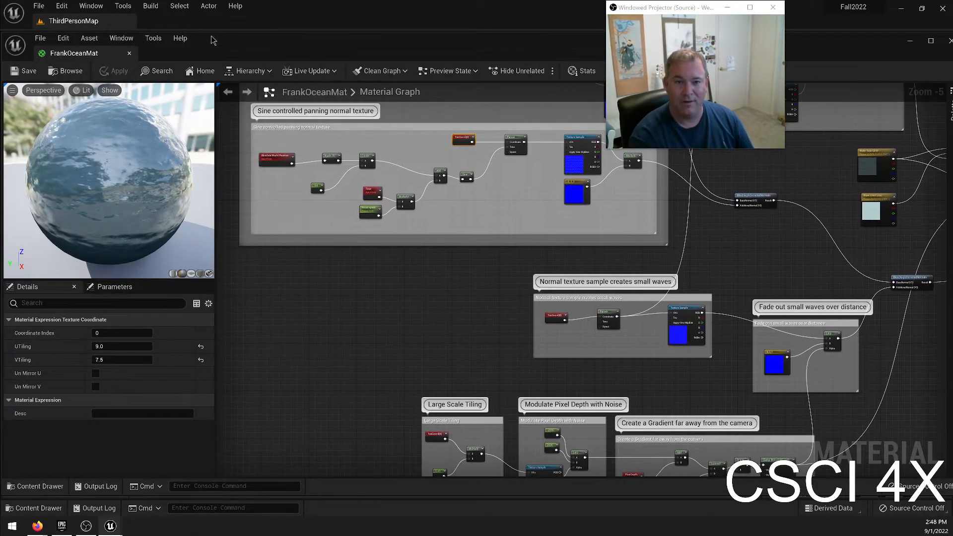
{"action": "left_click", "coordinate": [129, 54]}
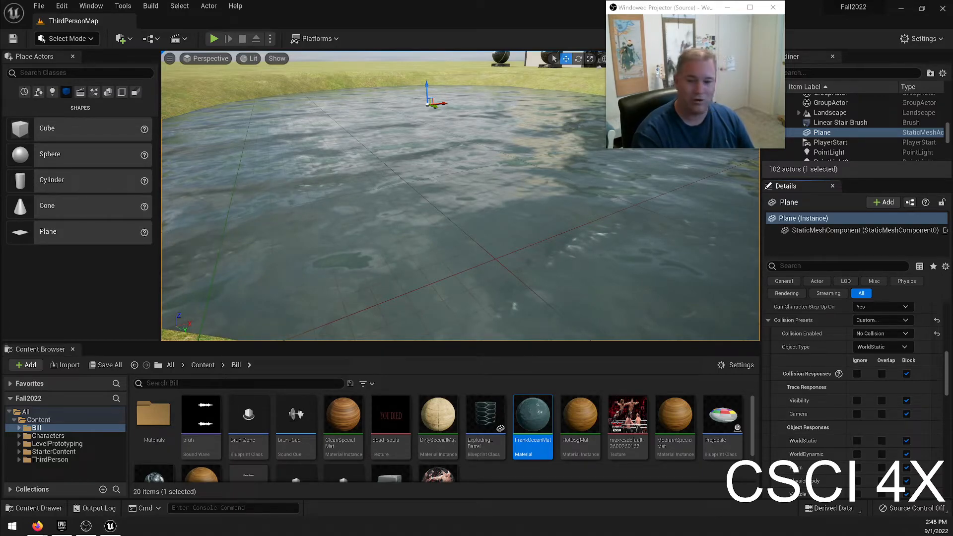
Survey the level from the pond's water surface across the props to the small wooden house.
{"action": "right_click_drag", "start_coordinate": [407, 242], "coordinate": [450, 238]}
{"action": "key", "text": "w"}
{"action": "key", "text": "e"}
{"action": "key", "text": "w"}
{"action": "key", "text": "s"}
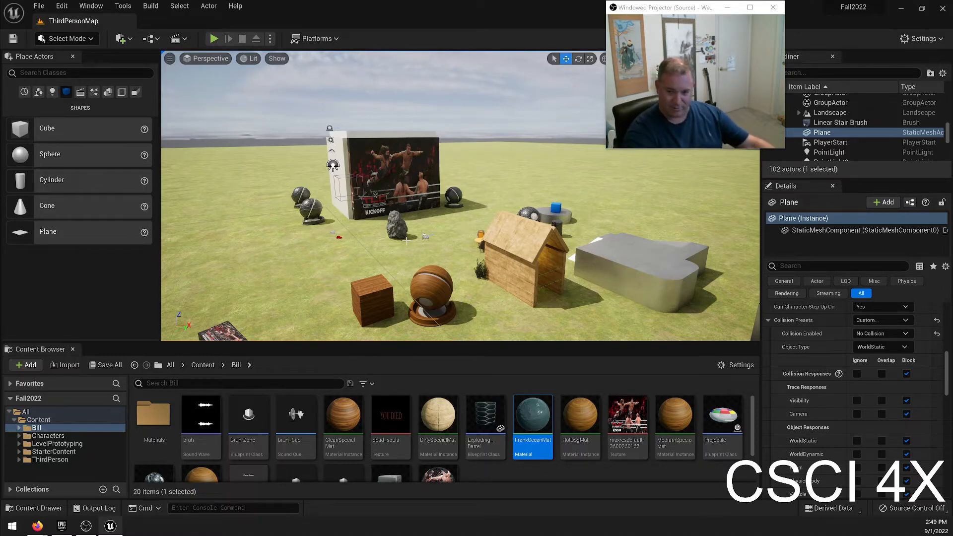
{"action": "key", "text": "w"}
{"action": "right_click_drag", "start_coordinate": [386, 308], "coordinate": [276, 201]}
{"action": "key", "text": "d"}
{"action": "key", "text": "e"}
{"action": "key", "text": "w"}
{"action": "key", "text": "w"}
{"action": "key", "text": "w"}
{"action": "key", "text": "s"}
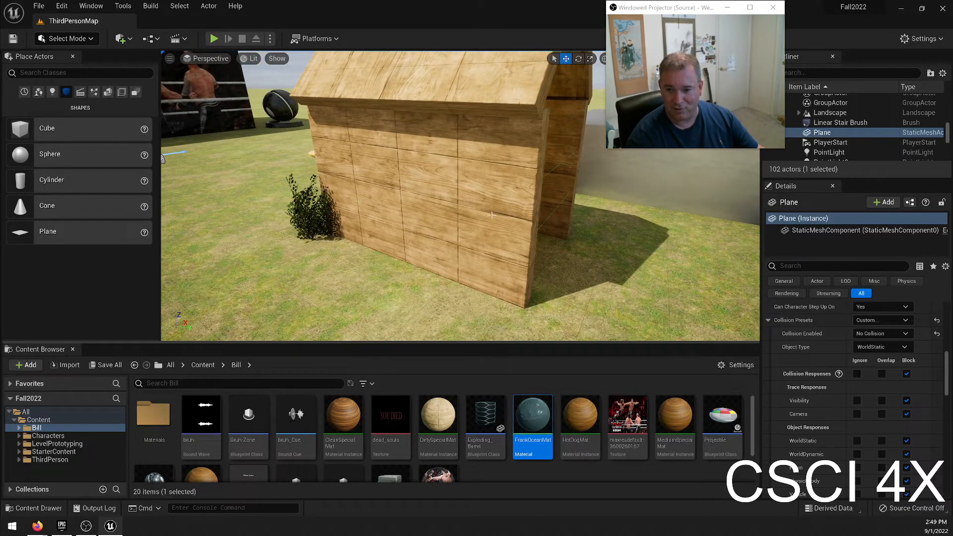
Select the wooden house's grouped cubes and inspect the wood material on its side wall up close.
{"action": "key", "text": "e"}
{"action": "right_click_drag", "start_coordinate": [369, 147], "coordinate": [446, 199]}
{"action": "key", "text": "w"}
{"action": "right_click", "coordinate": [446, 199]}
{"action": "right_click_drag", "start_coordinate": [380, 223], "coordinate": [383, 223]}
{"action": "key", "text": "w"}
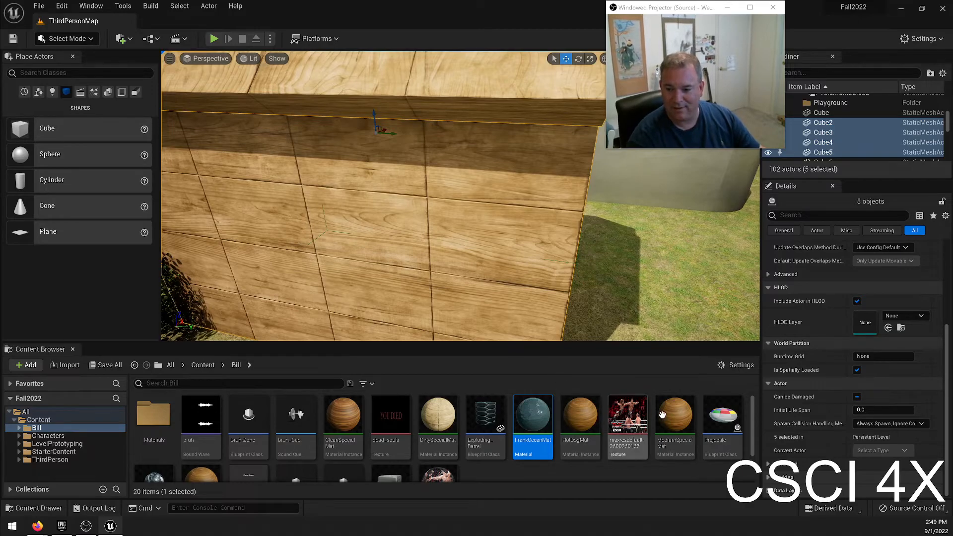
Open the DirtySpecialMat material instance, examine its parameter values and textures, and close it.
{"action": "scroll", "coordinate": [528, 446], "scroll_direction": "down", "scroll_amount": 3}
{"action": "scroll", "coordinate": [296, 429], "scroll_direction": "up", "scroll_amount": 3}
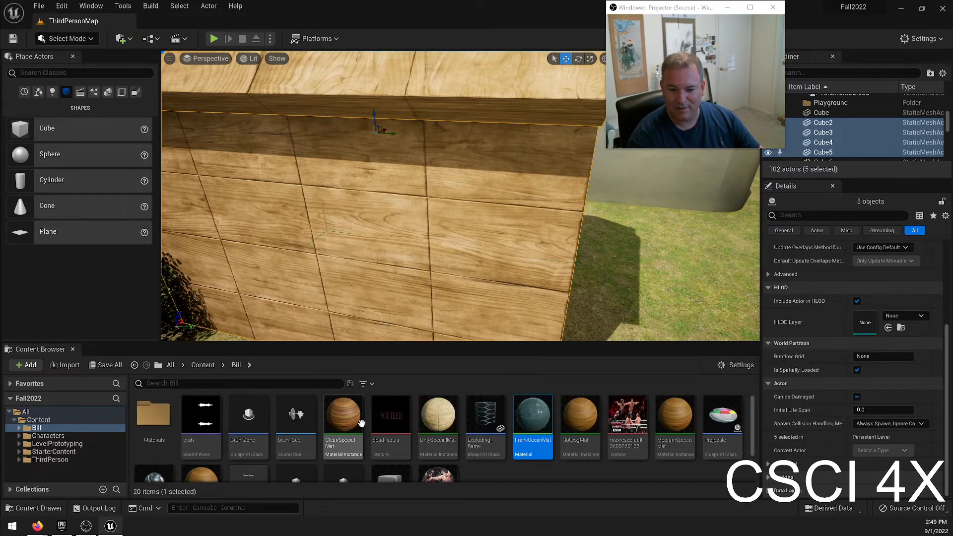
{"action": "double_click", "coordinate": [437, 419]}
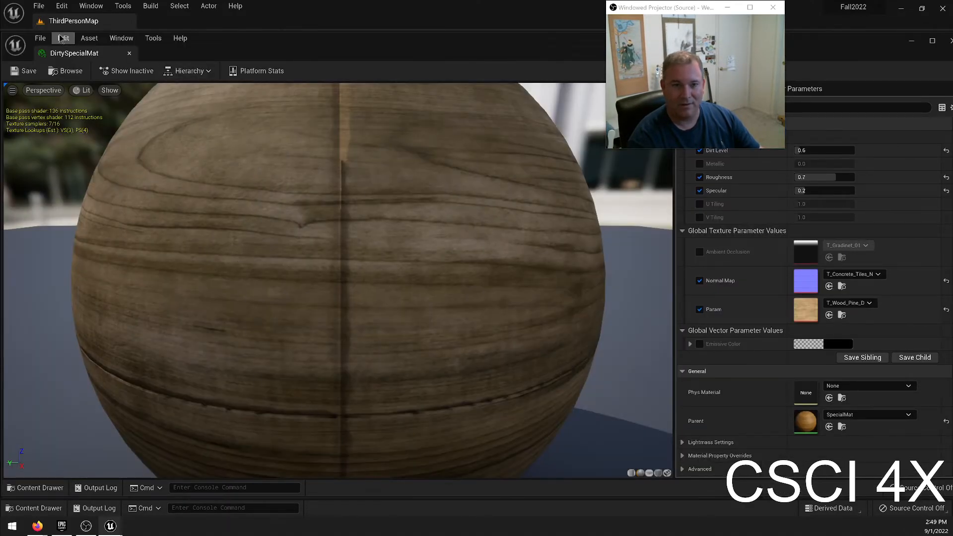
{"action": "left_click", "coordinate": [129, 53]}
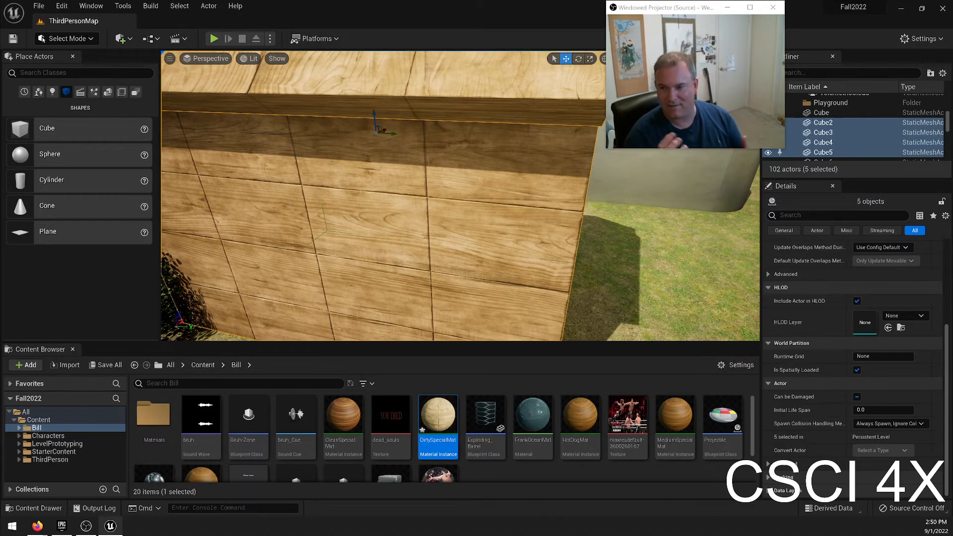
Deselect the wooden house and look over the house, the landscape's hills and the surrounding props.
{"action": "key", "text": "Escape"}
{"action": "right_click_drag", "start_coordinate": [403, 164], "coordinate": [392, 133]}
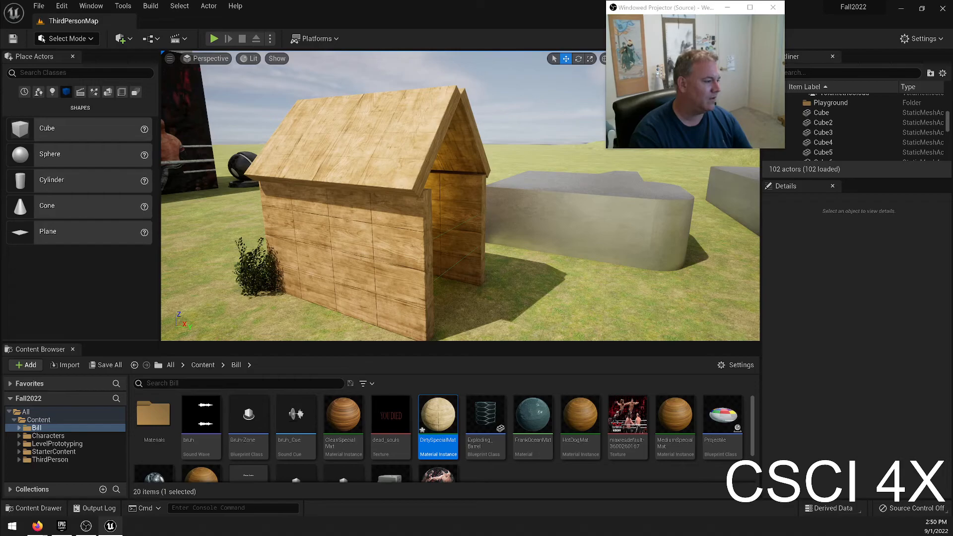
{"action": "left_click_drag", "start_coordinate": [0, 79], "coordinate": [0, 39]}
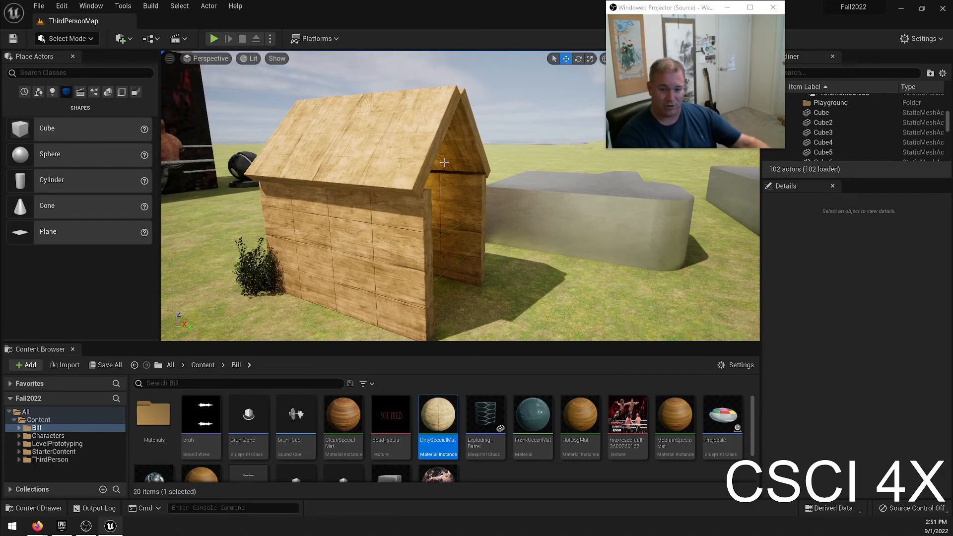
{"action": "right_click_drag", "start_coordinate": [461, 205], "coordinate": [561, 224]}
{"action": "right_click_drag", "start_coordinate": [503, 162], "coordinate": [573, 140]}
{"action": "key", "text": "w"}
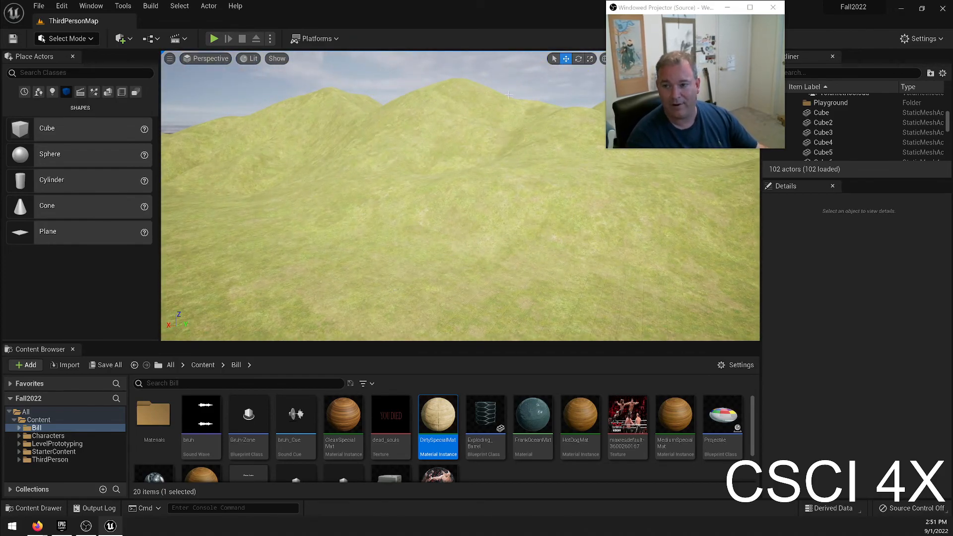
{"action": "right_click_drag", "start_coordinate": [429, 172], "coordinate": [395, 216]}
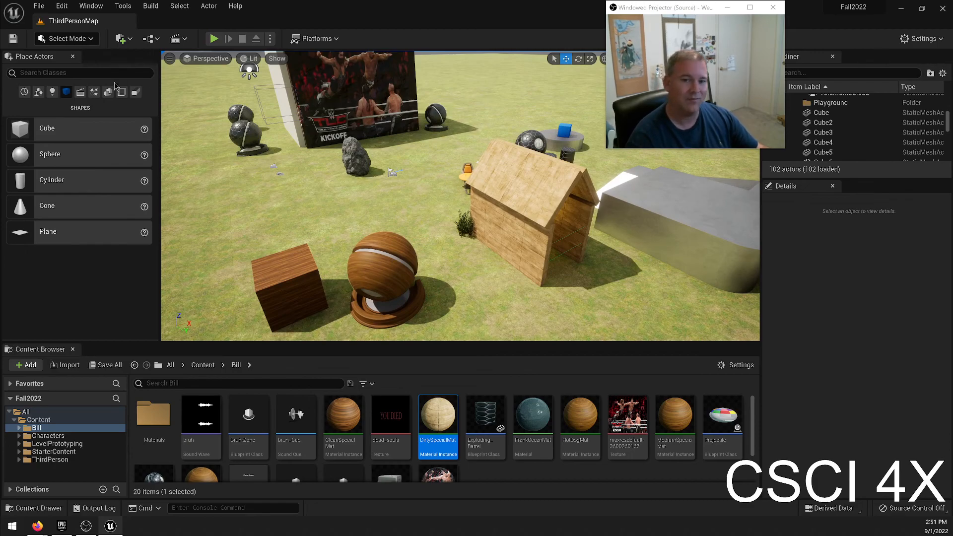
Save all changes in the Fall2022 project and close the editor.
{"action": "left_click", "coordinate": [38, 6]}
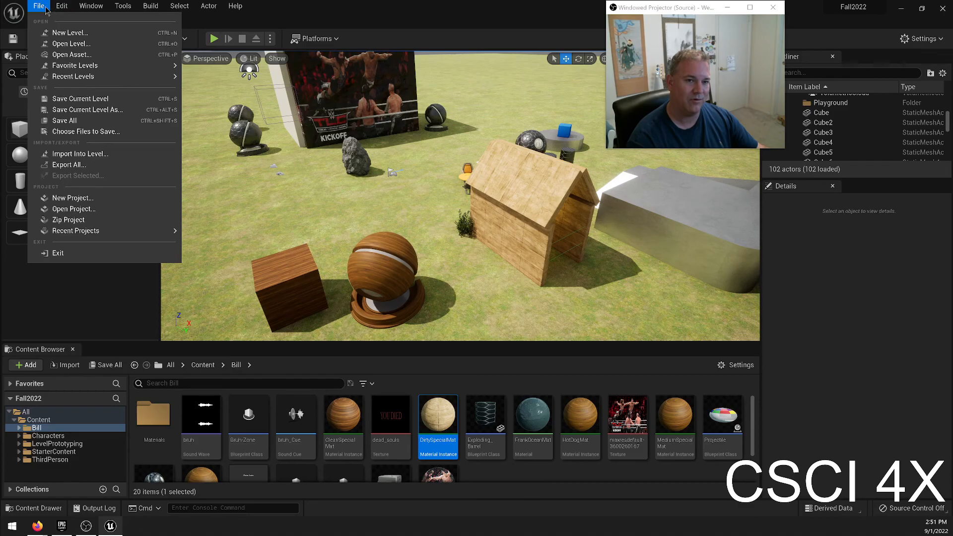
{"action": "left_click", "coordinate": [105, 121]}
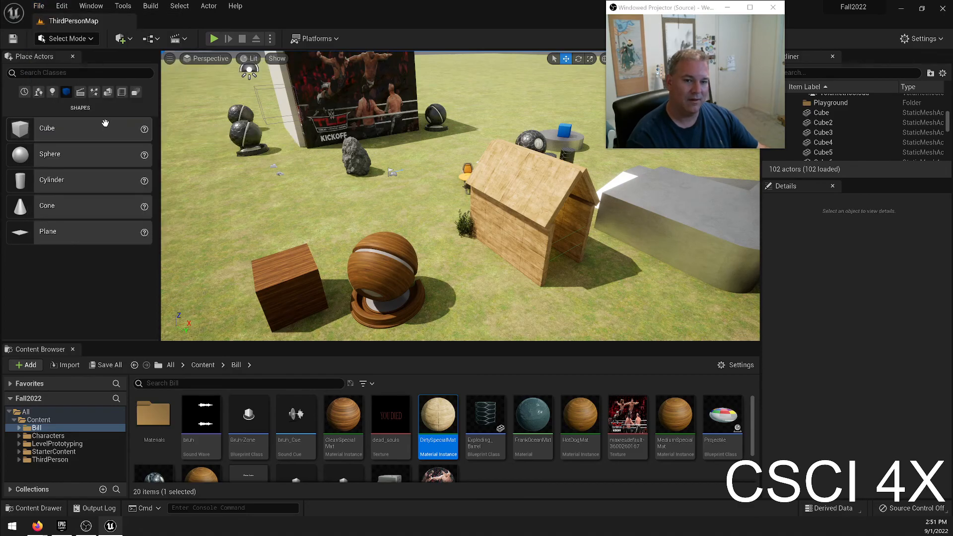
{"action": "left_click", "coordinate": [943, 9]}
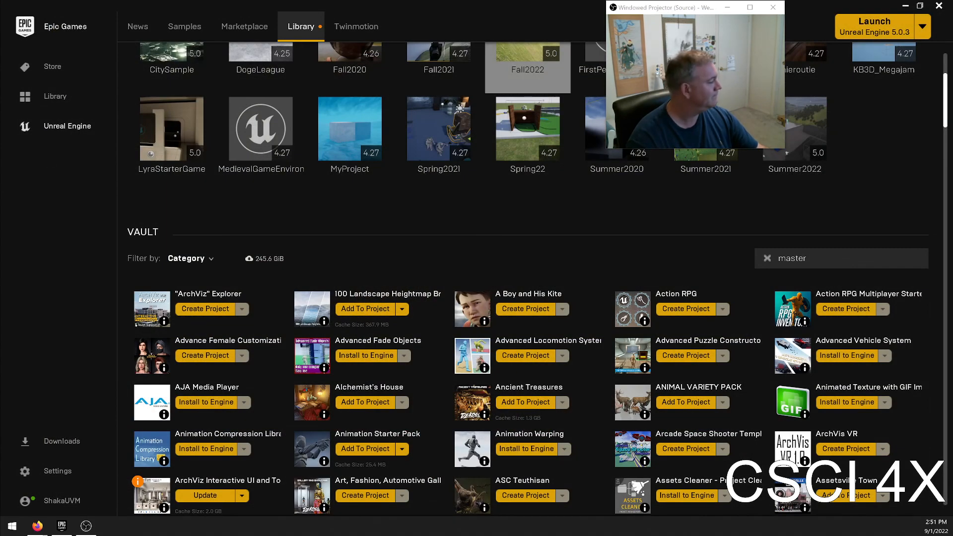